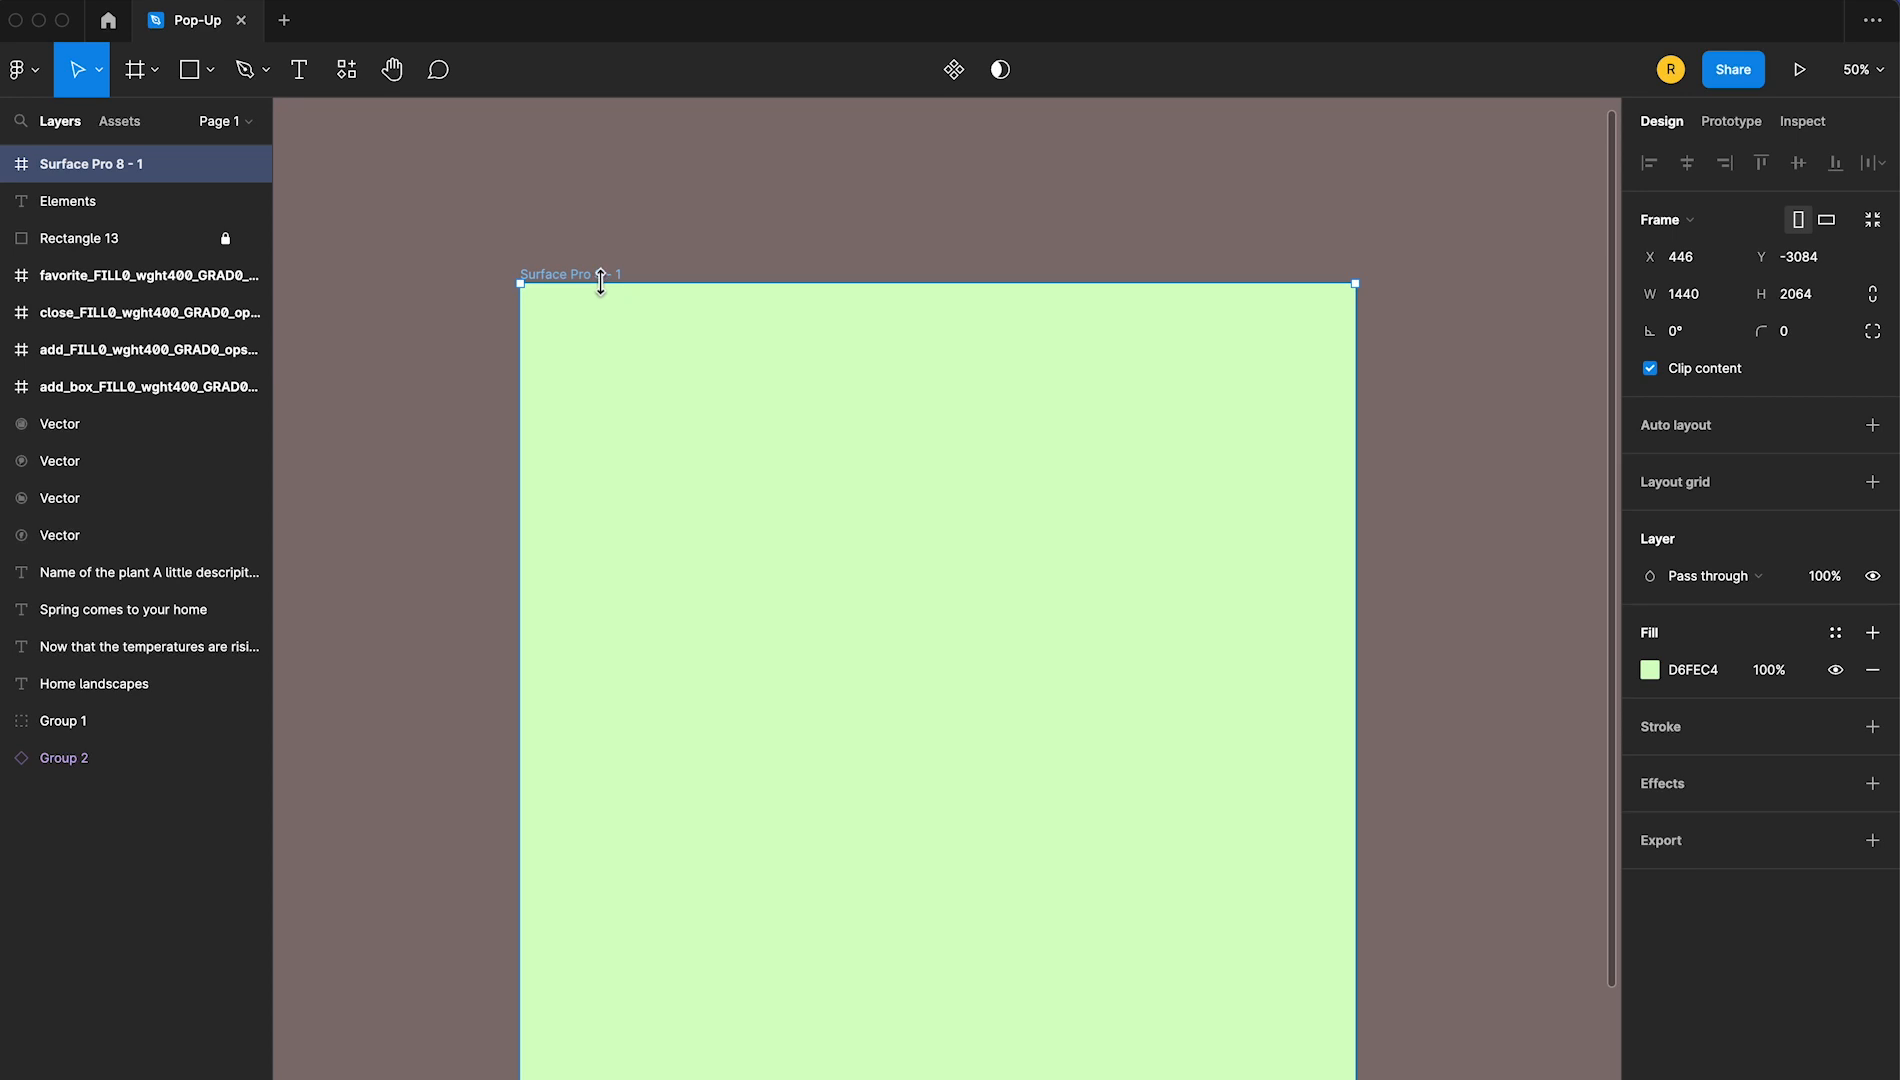
Add a layout grid to the Surface Pro 8 - 1 frame and set it to 11 columns
left_click(678, 252)
left_click(606, 276)
left_click(1873, 483)
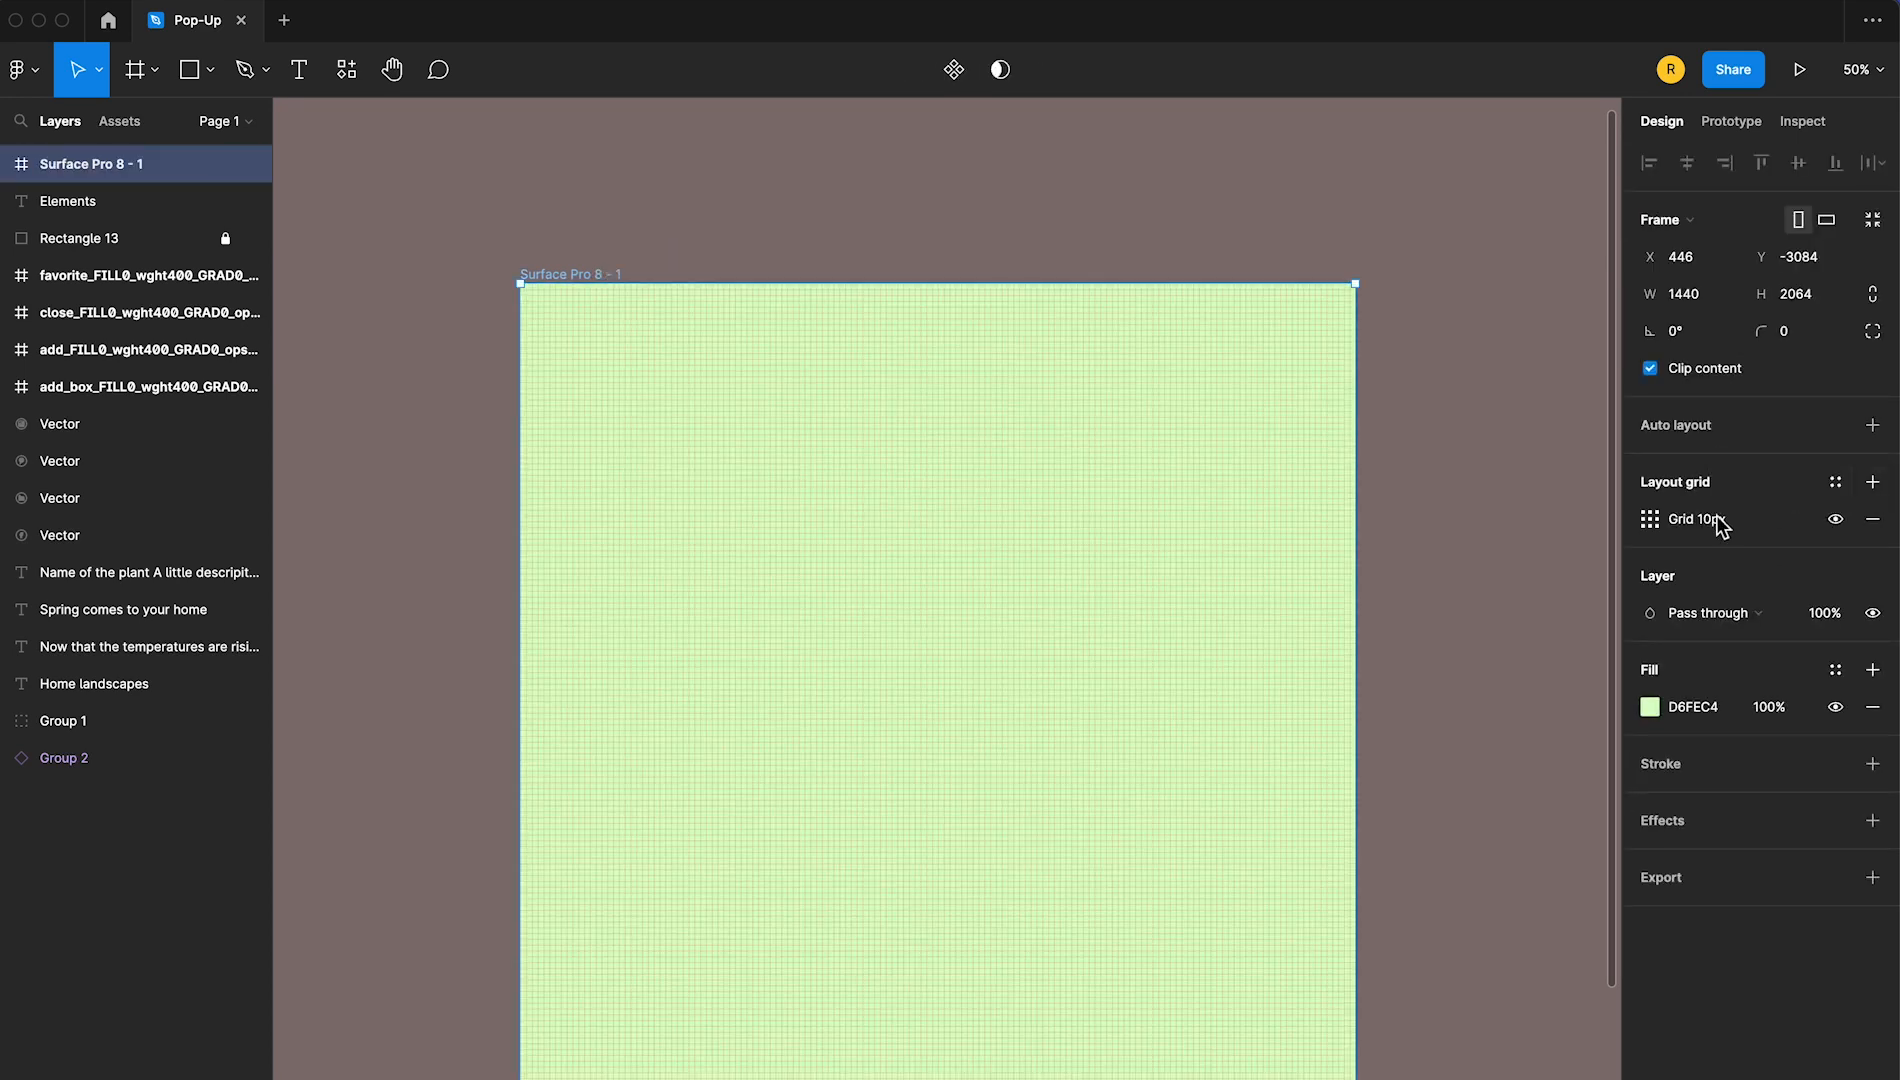
left_click(1650, 520)
left_click(1450, 518)
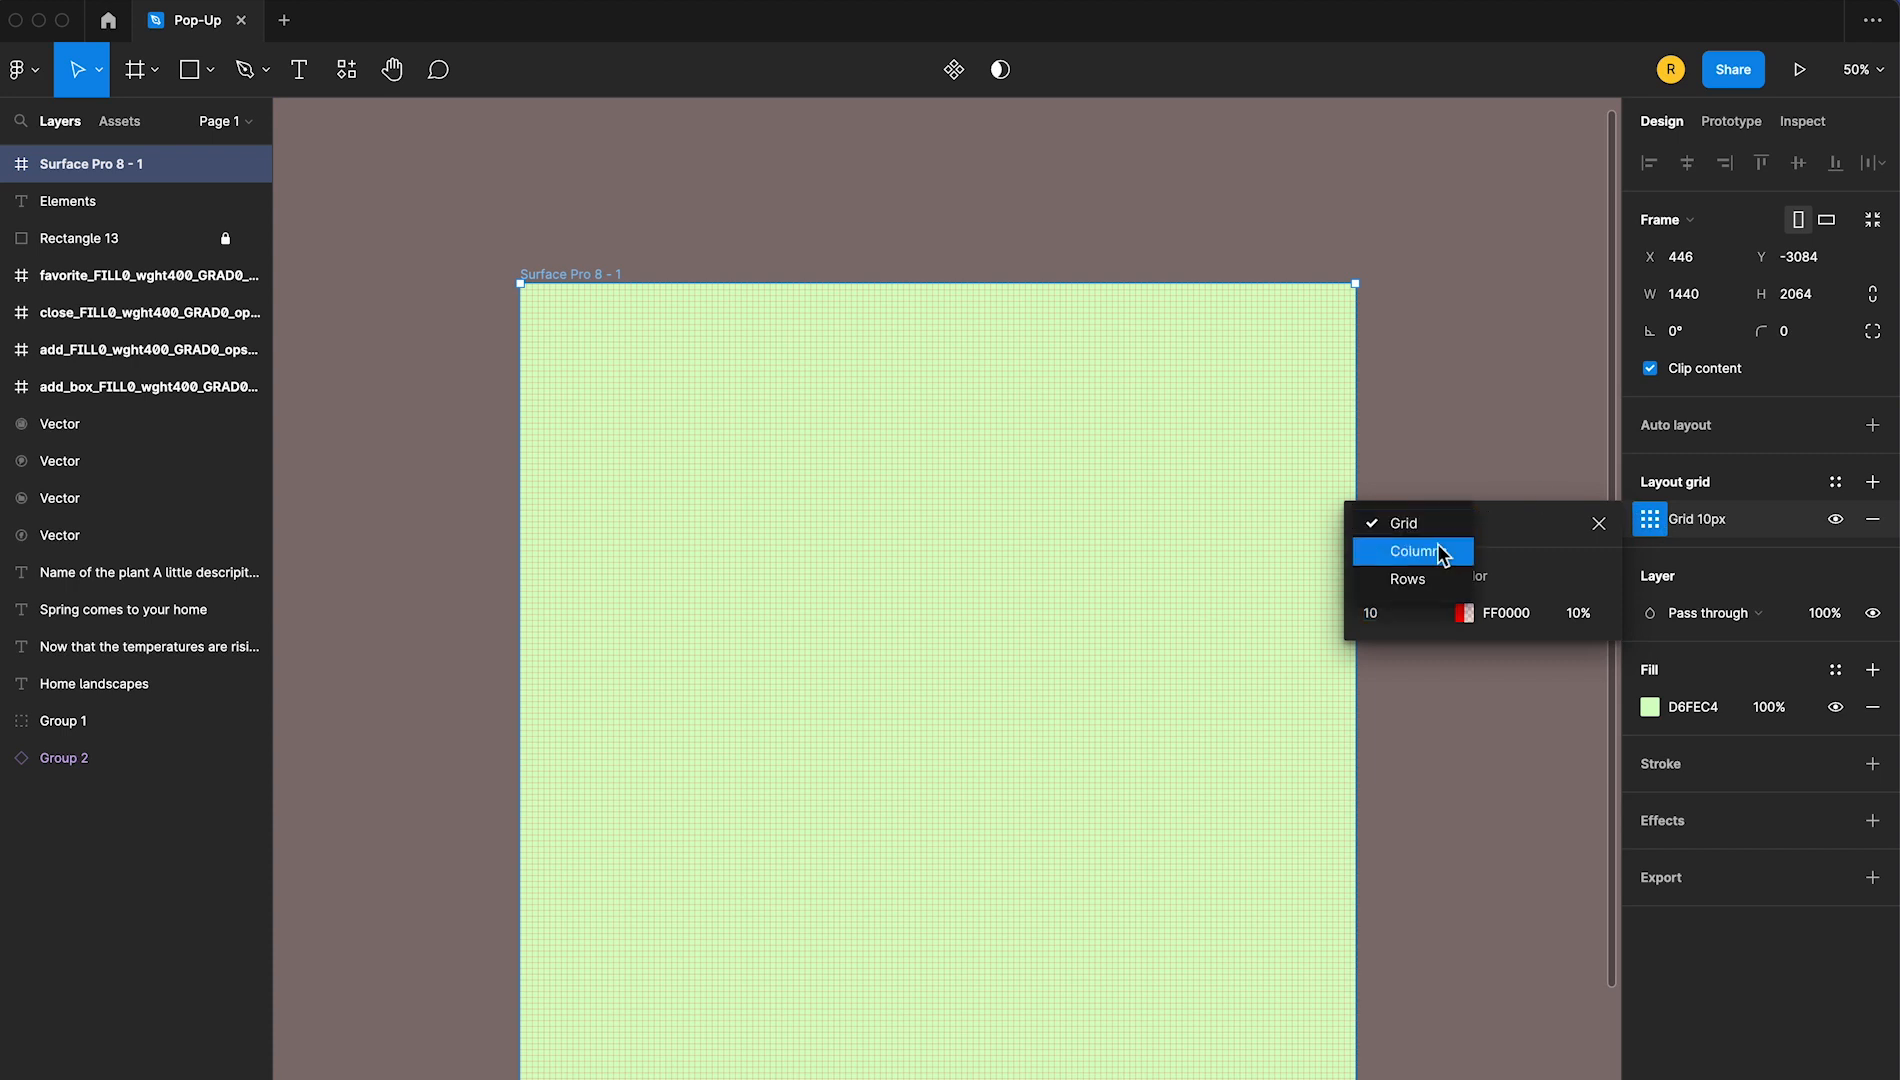
left_click(1442, 549)
left_click(1430, 612)
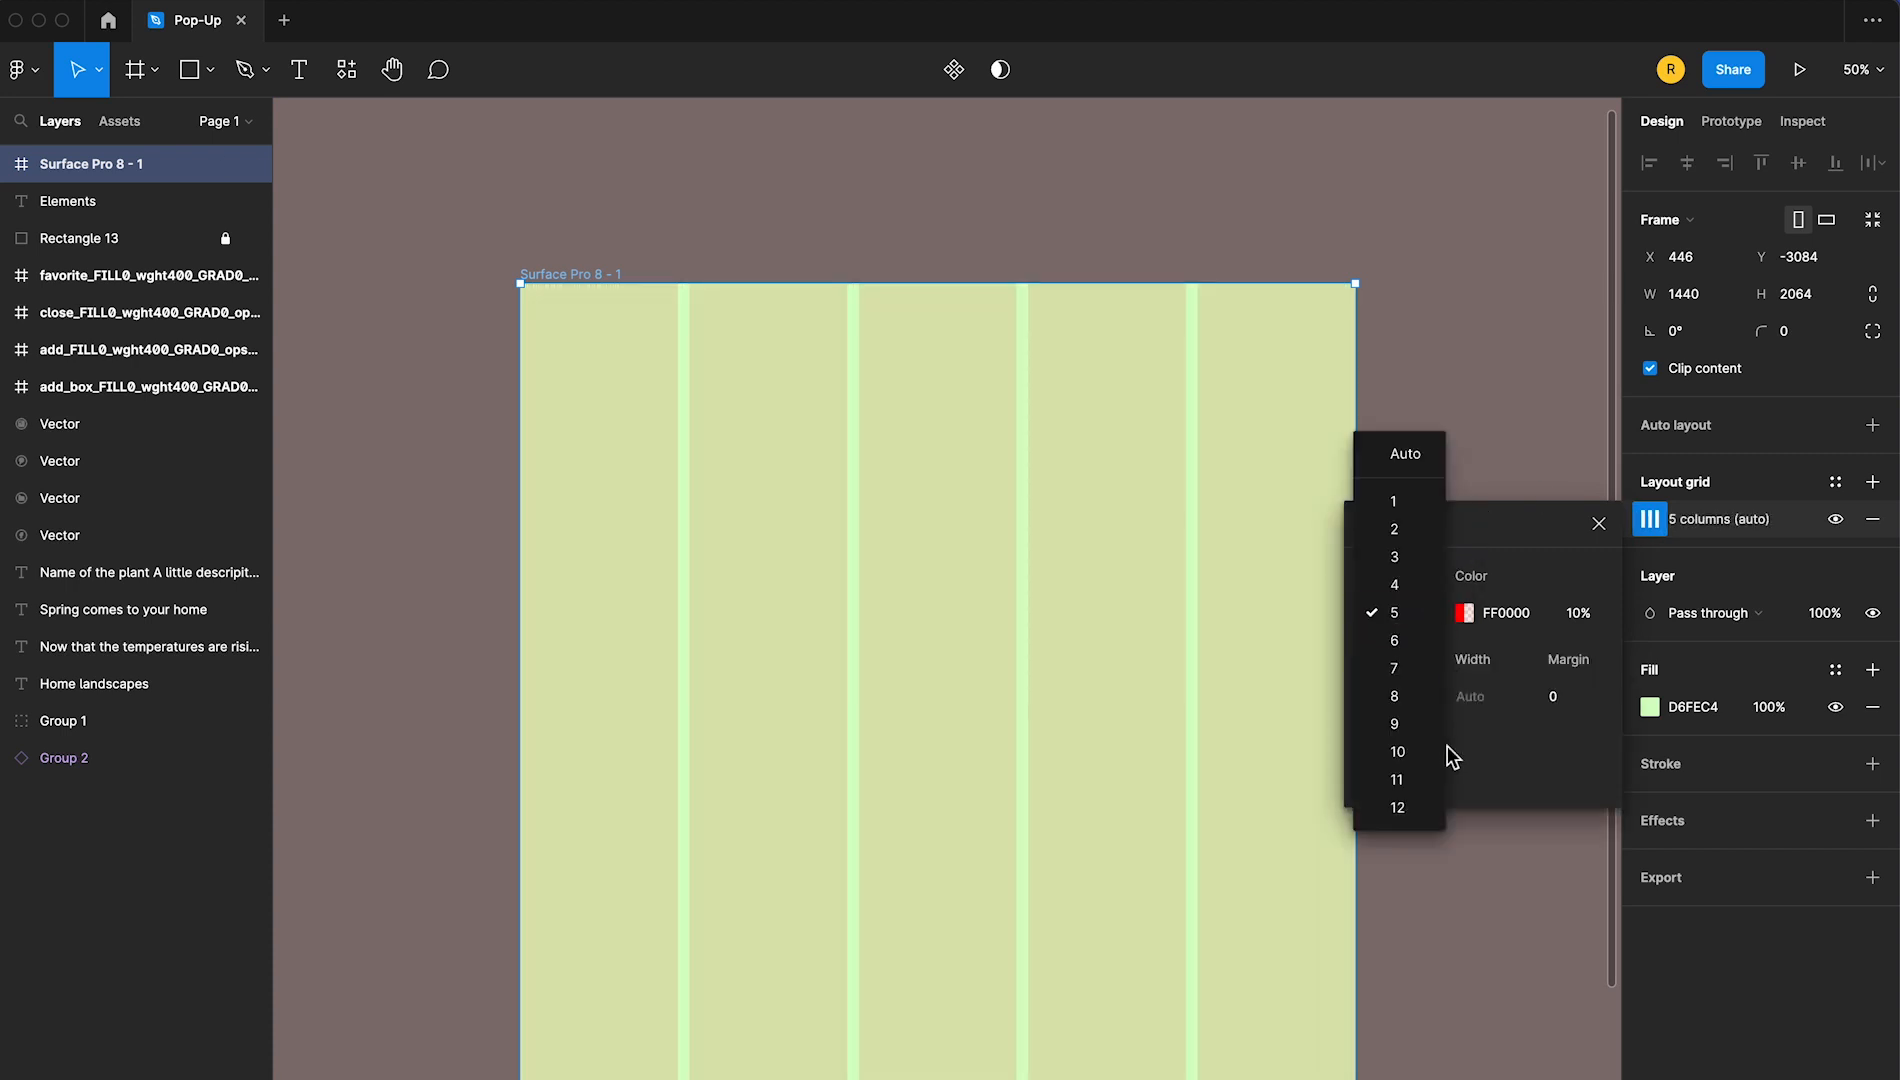
left_click(1415, 781)
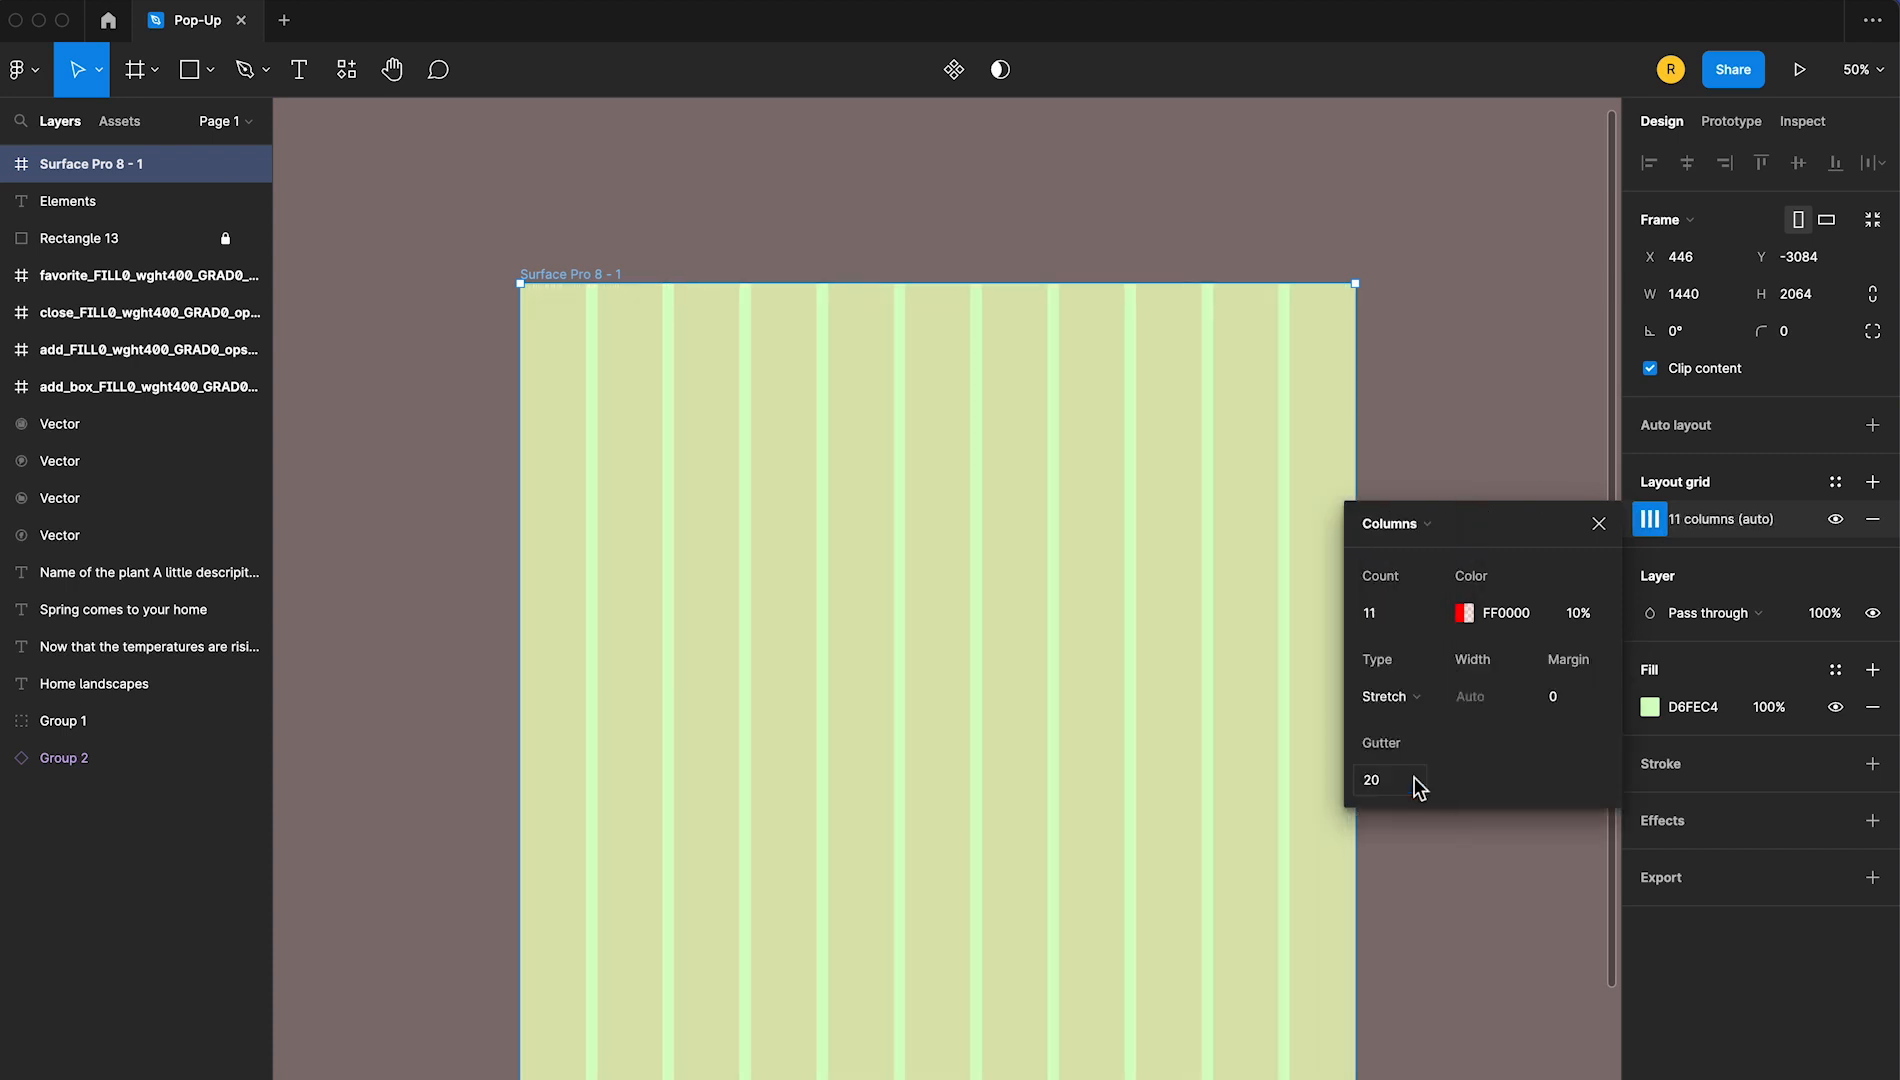
left_click(1598, 524)
left_click(1438, 560)
Duplicate the Surface Pro 8 - 1 frame into the space beside the Elements board and set the copy's height to 120
key("shift+1")
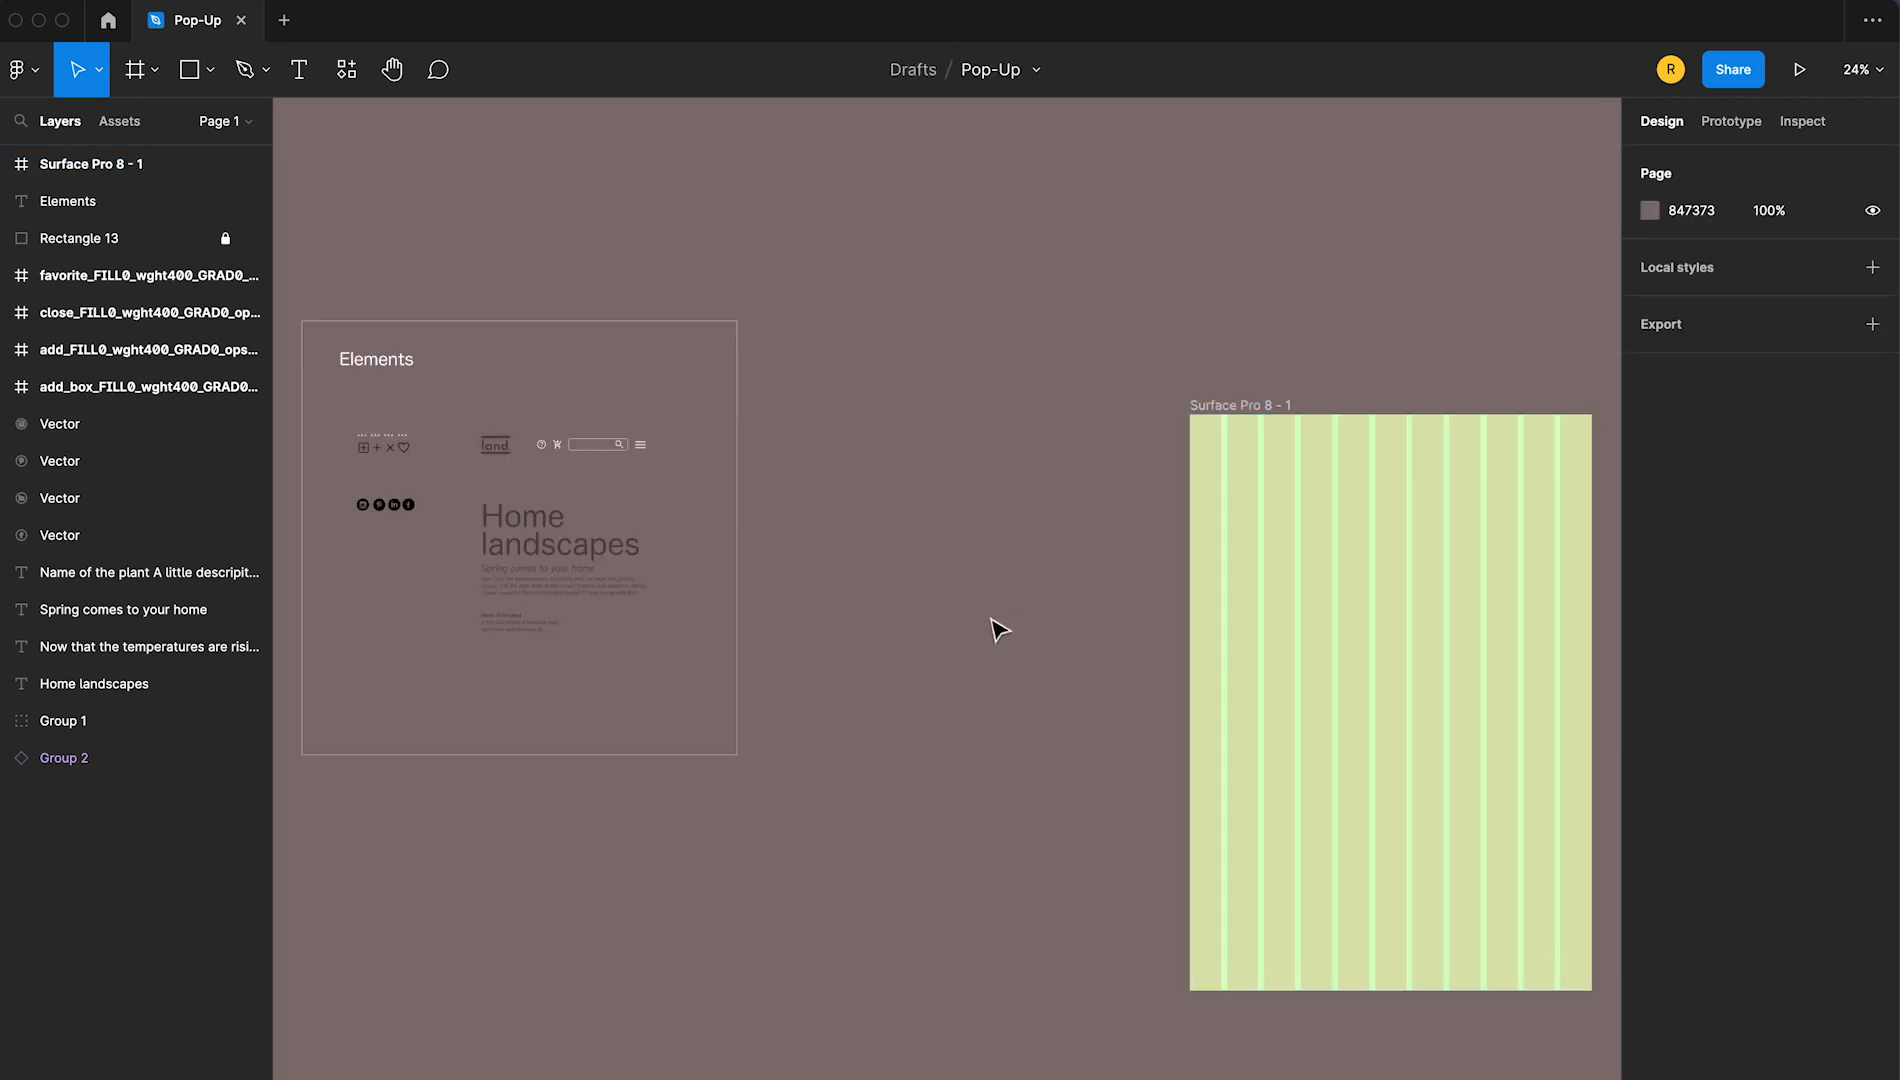
left_click_drag(903, 555, 1276, 668)
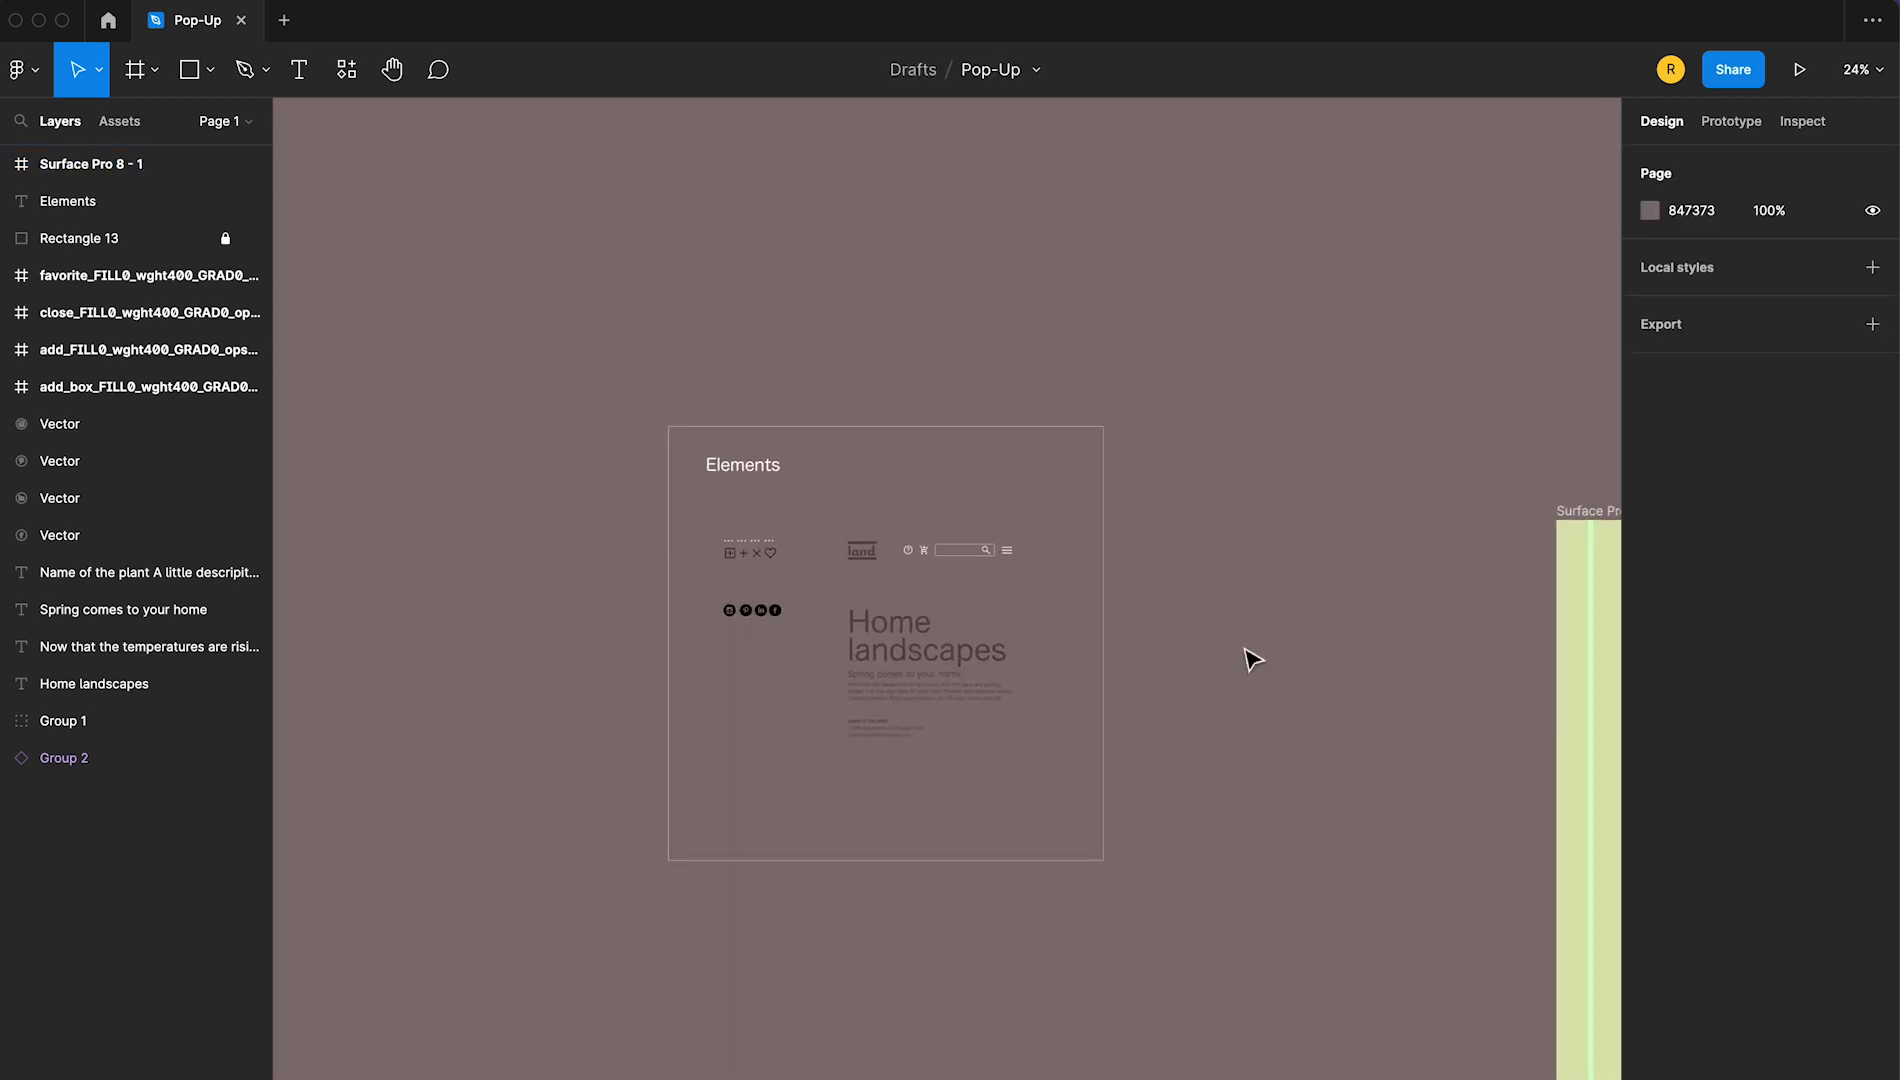
scroll(1200, 665, "right", 3)
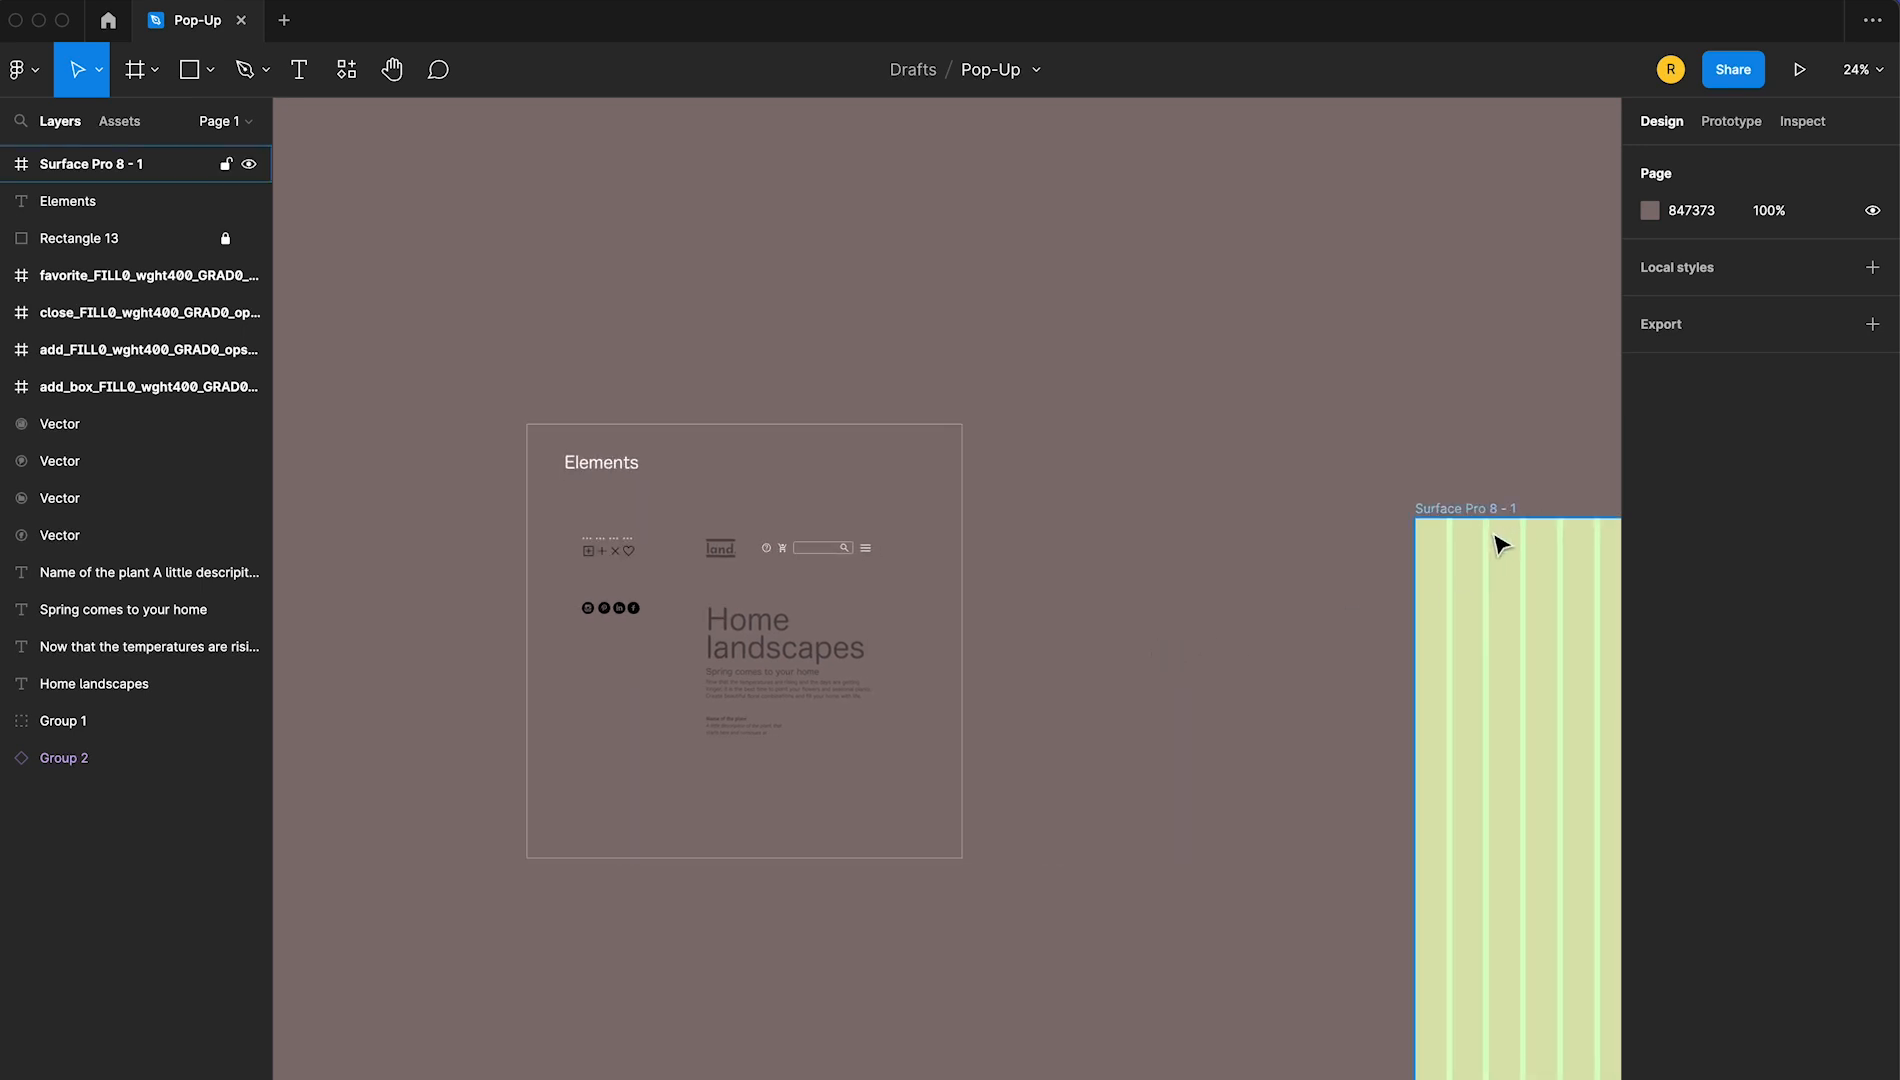
left_click_drag(1490, 518, 1073, 509)
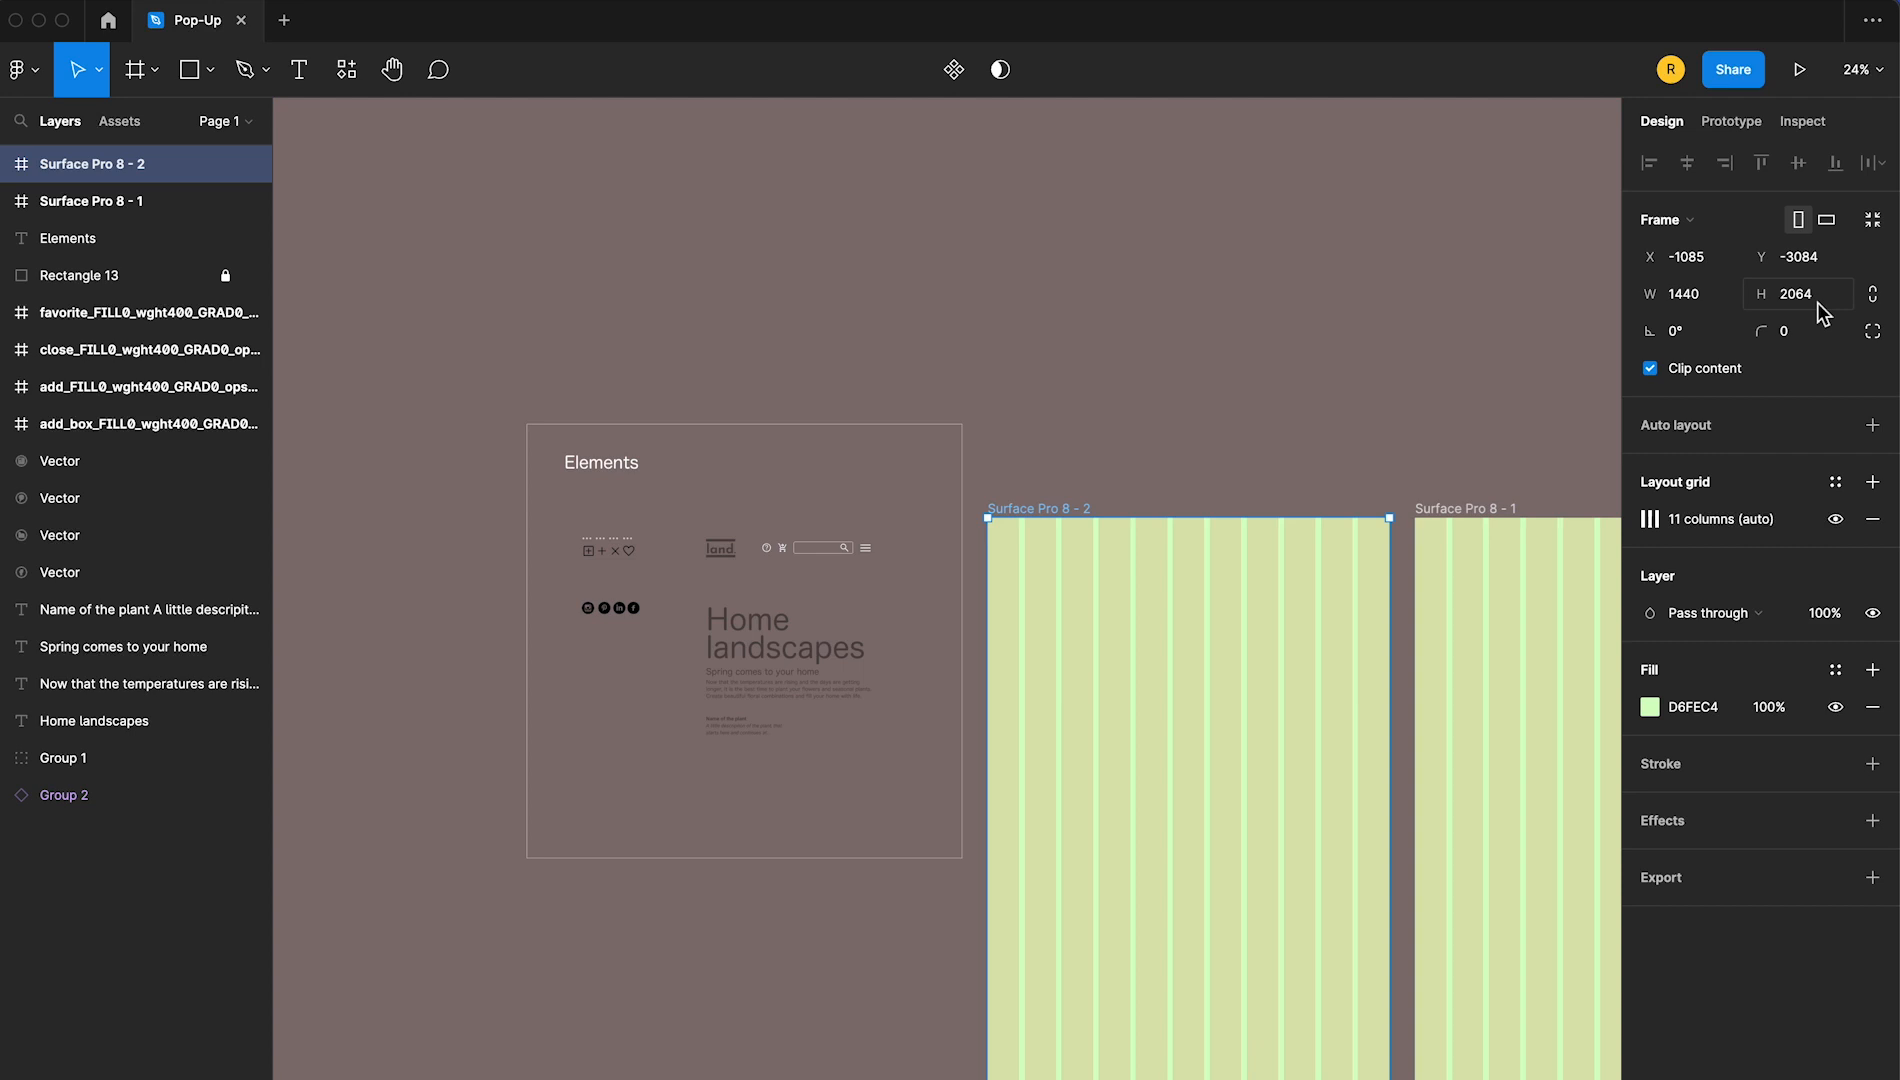
type("120")
key("Return")
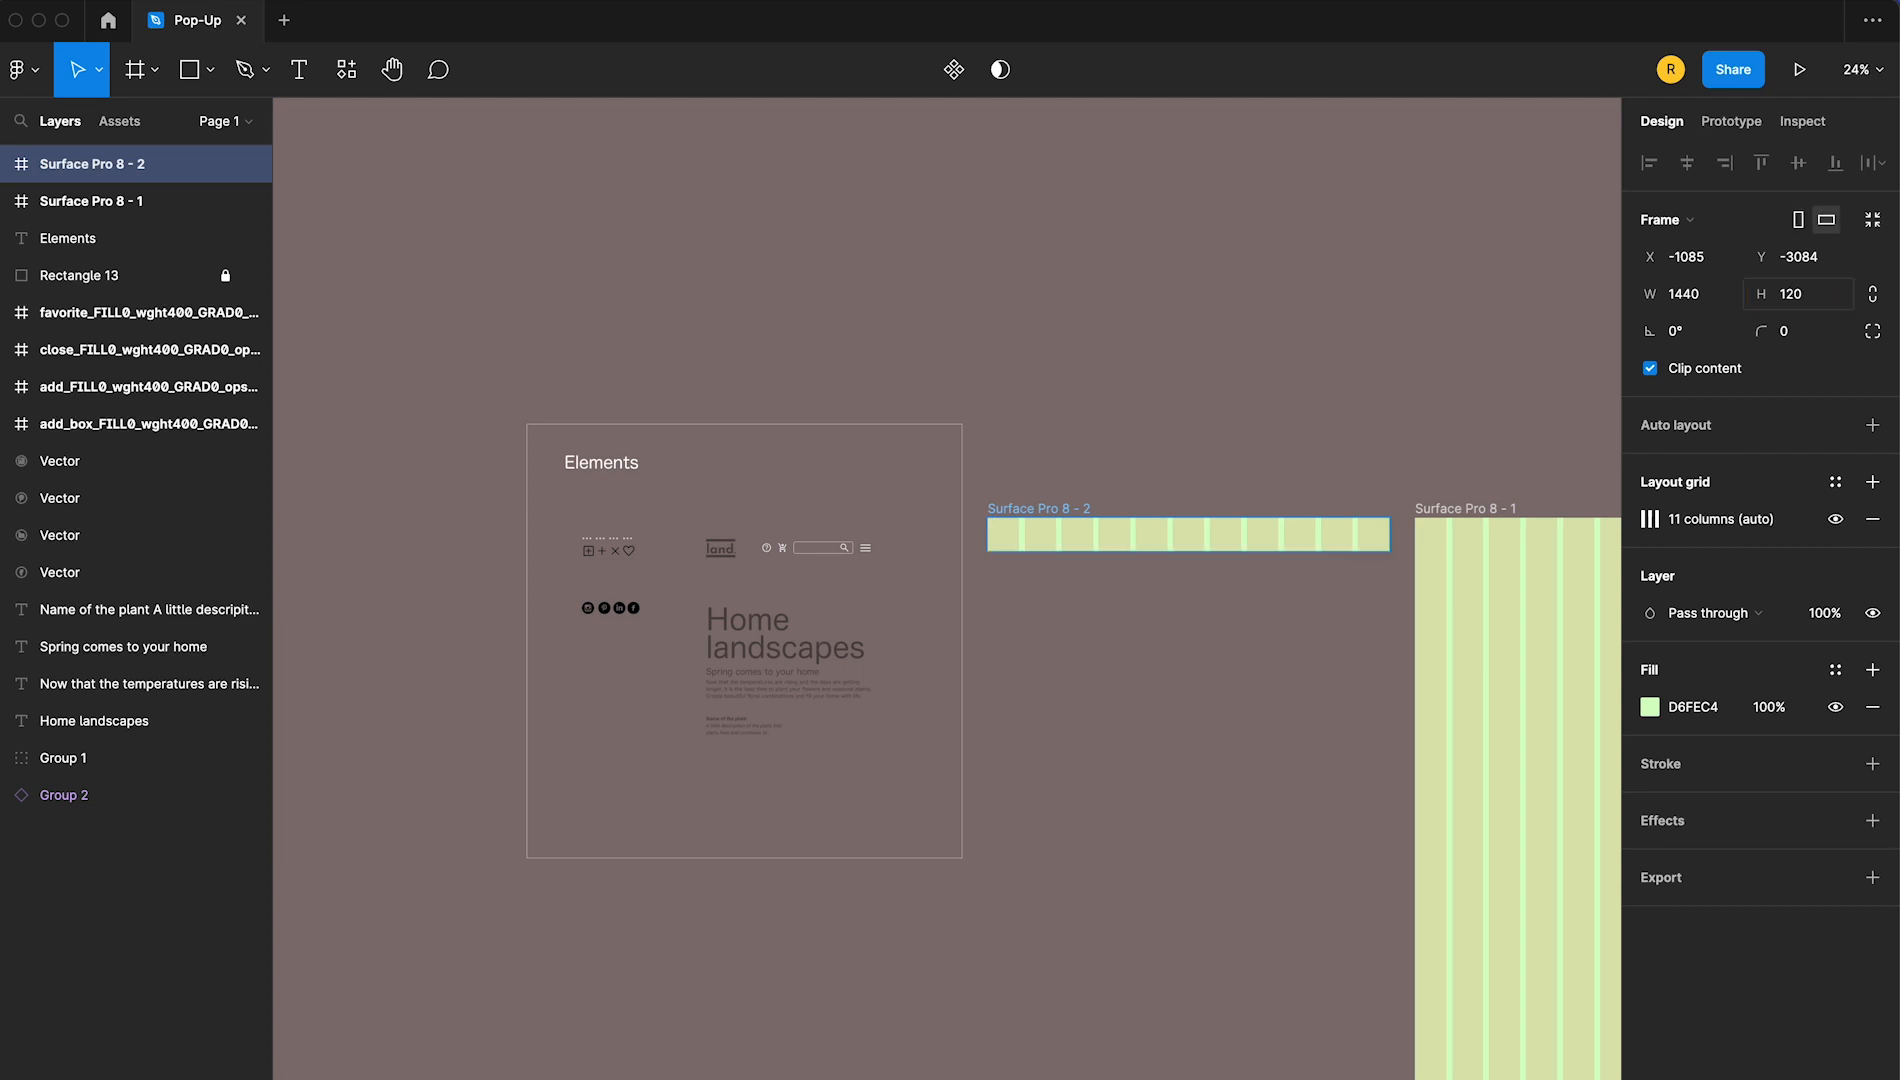
Rename the 120-high frame copy to HEADER
double_click(1070, 510)
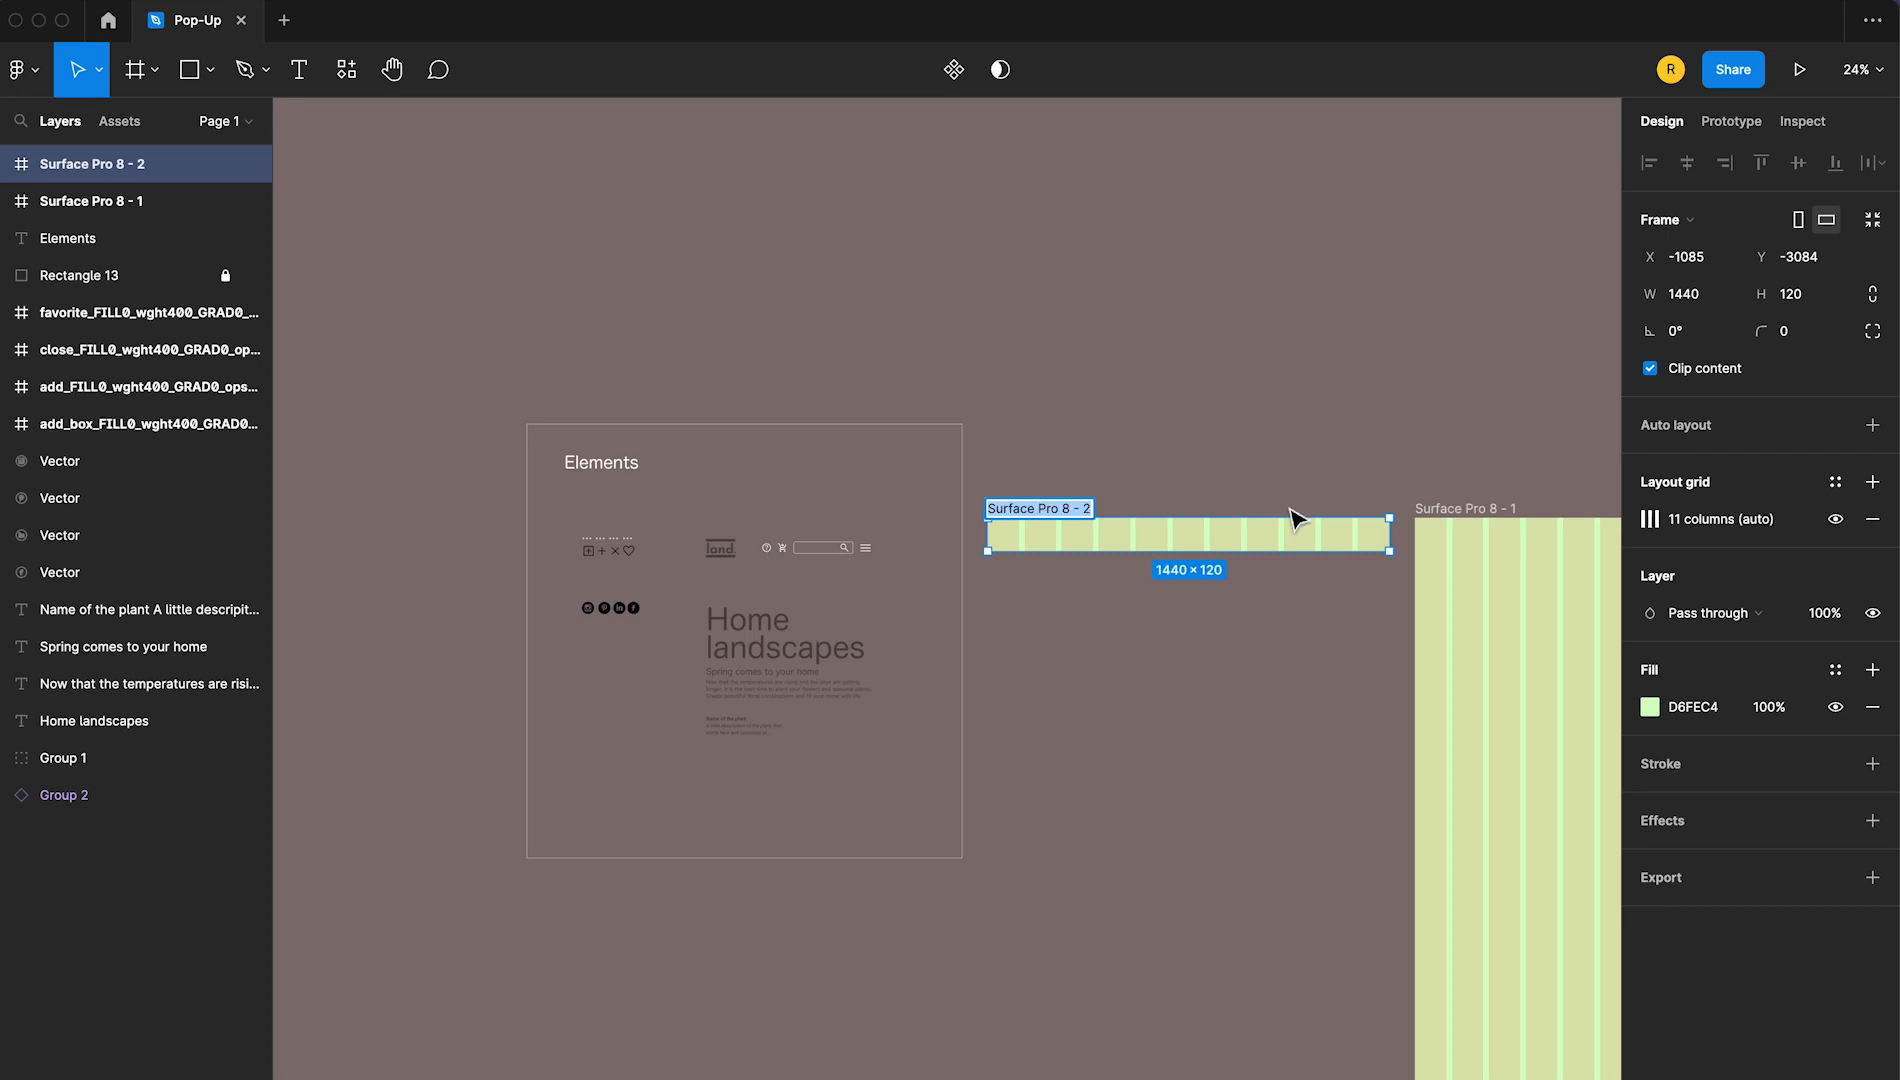
type("TO")
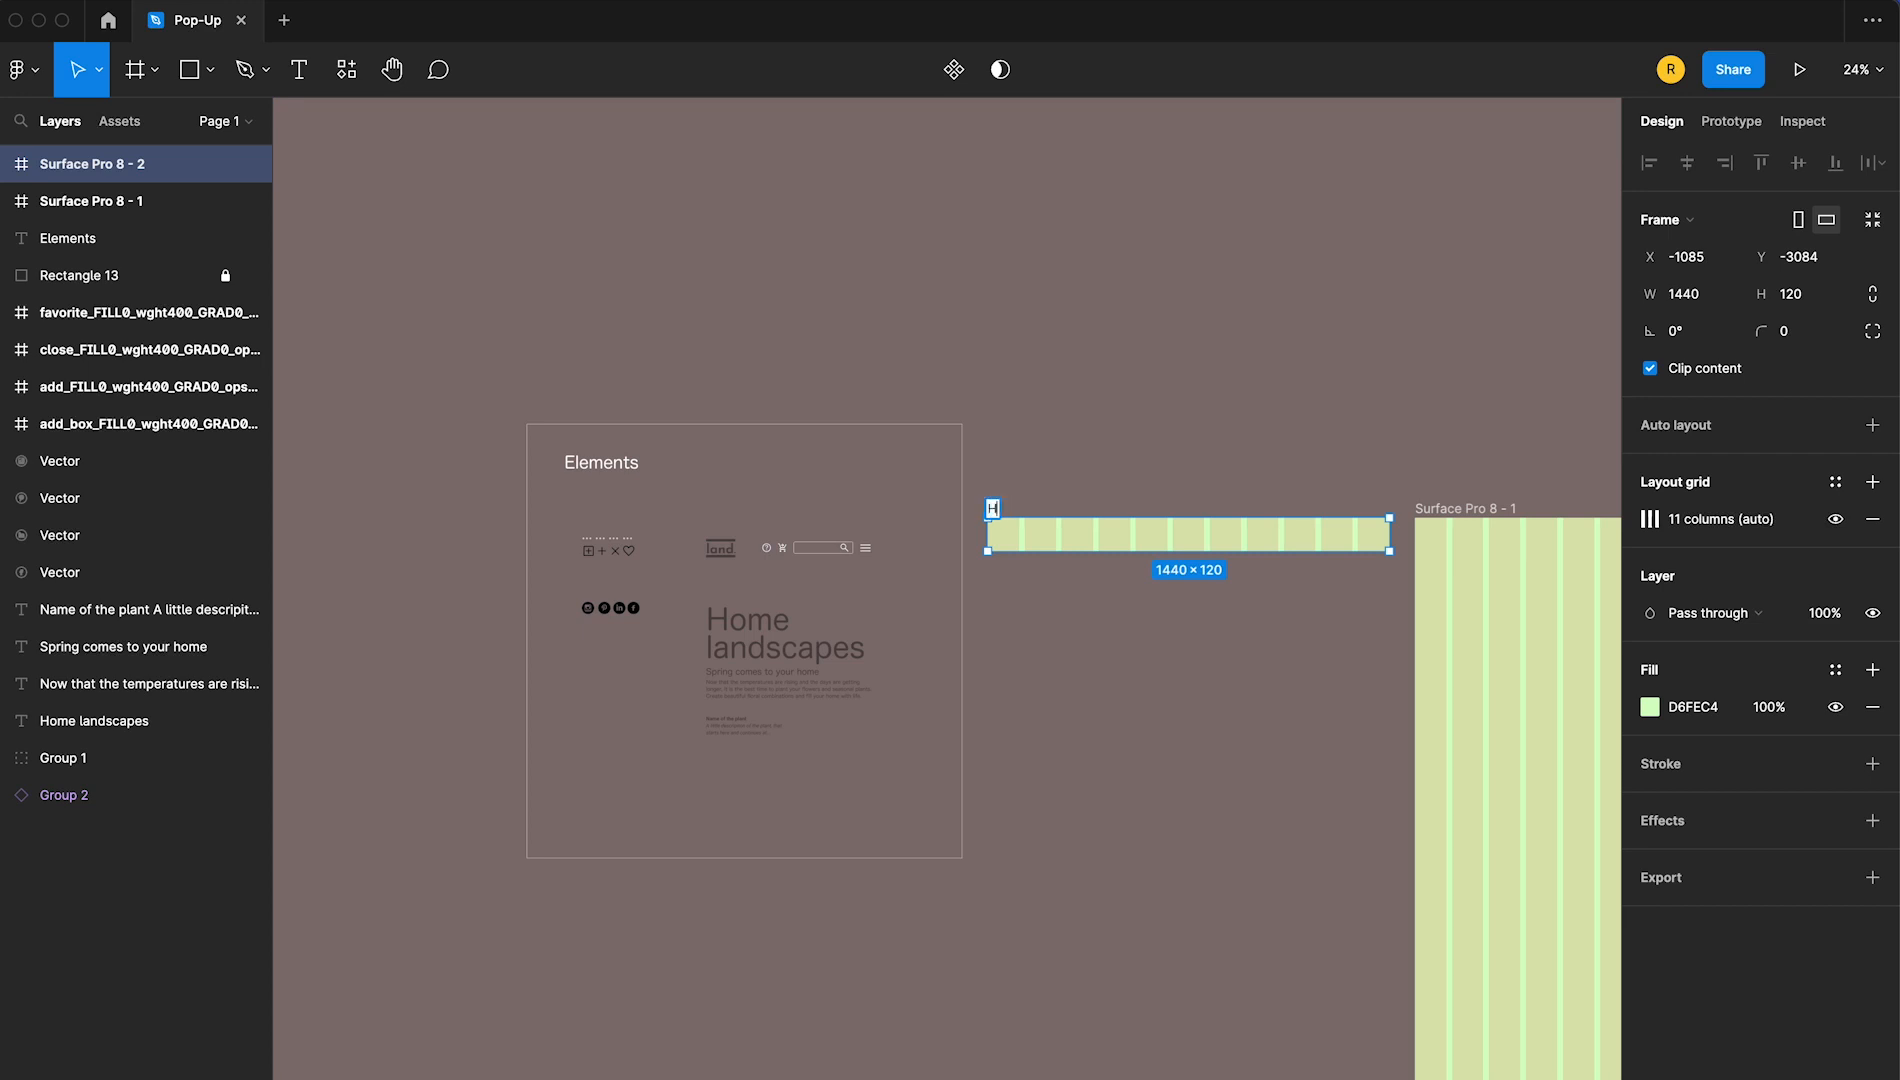
key("Return")
Change the HEADER frame's fill to grey 929691 at 50% opacity
left_click(1648, 706)
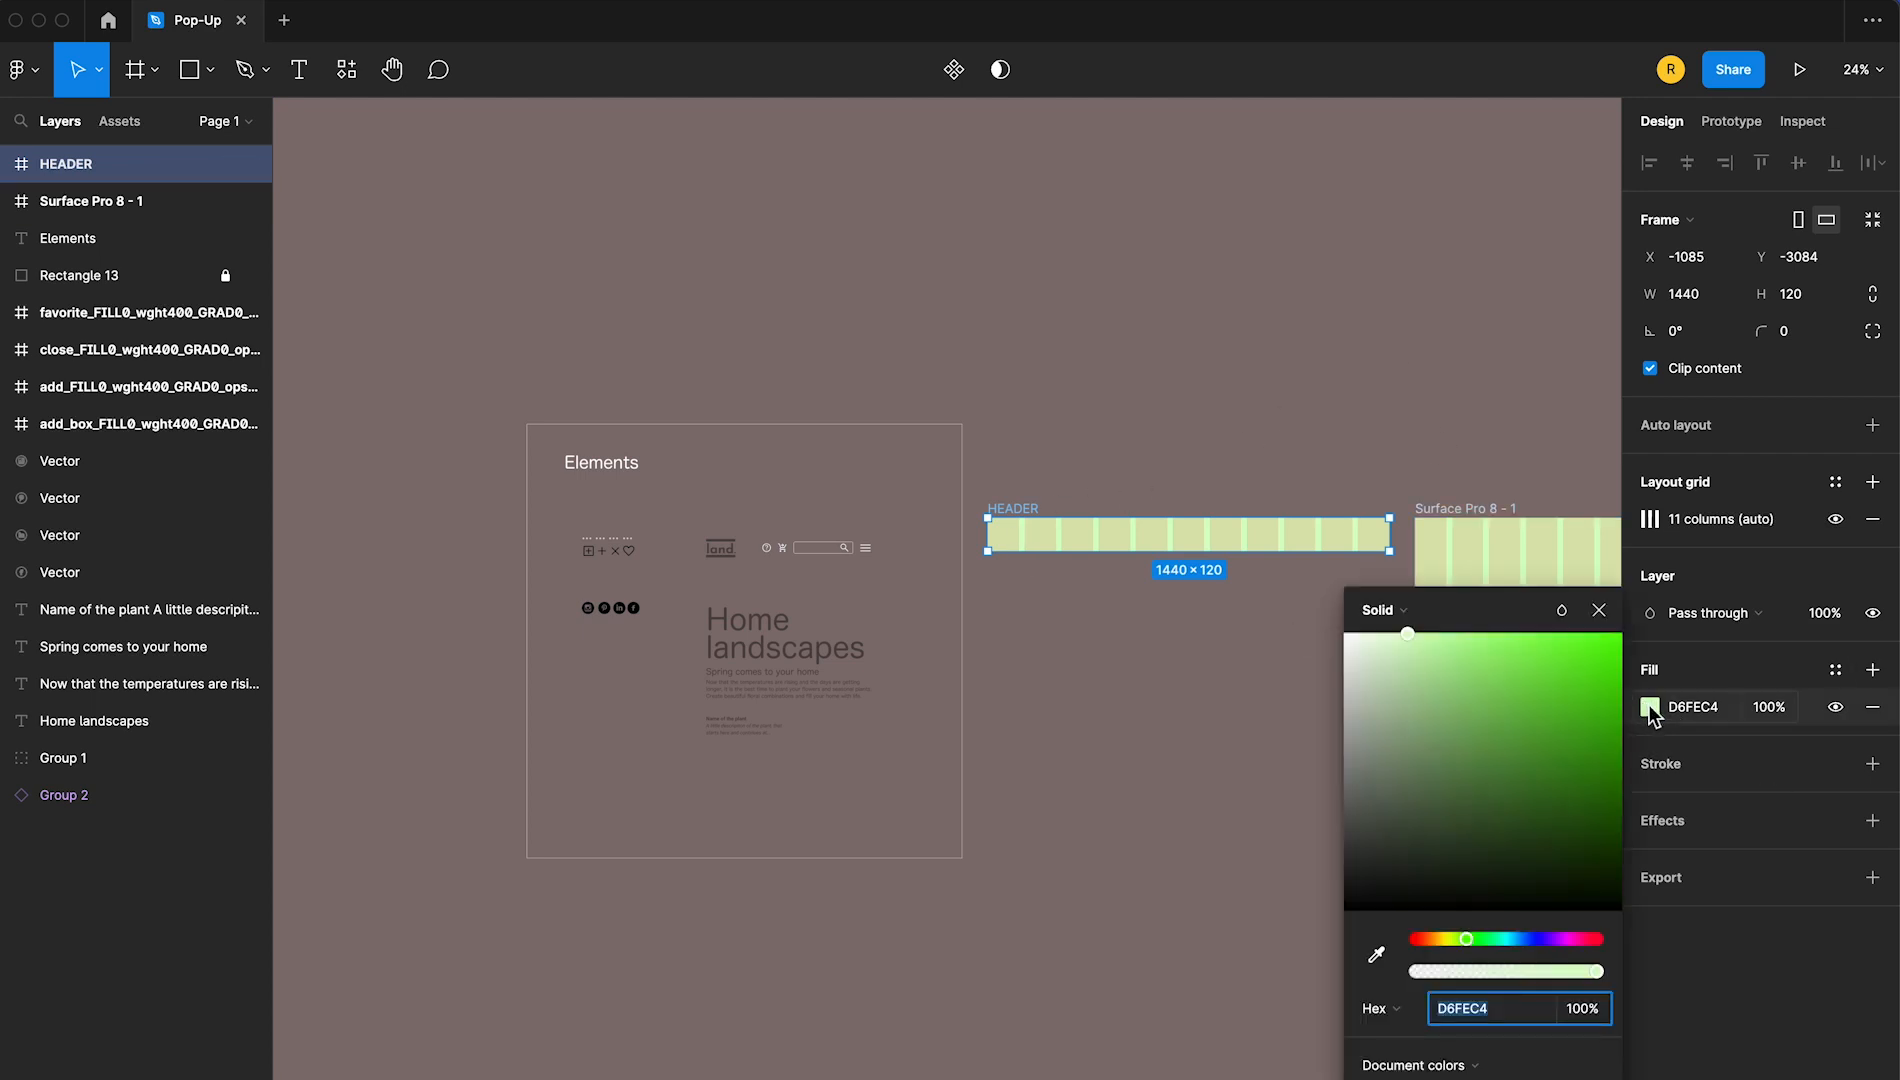
left_click_drag(1369, 735, 1357, 765)
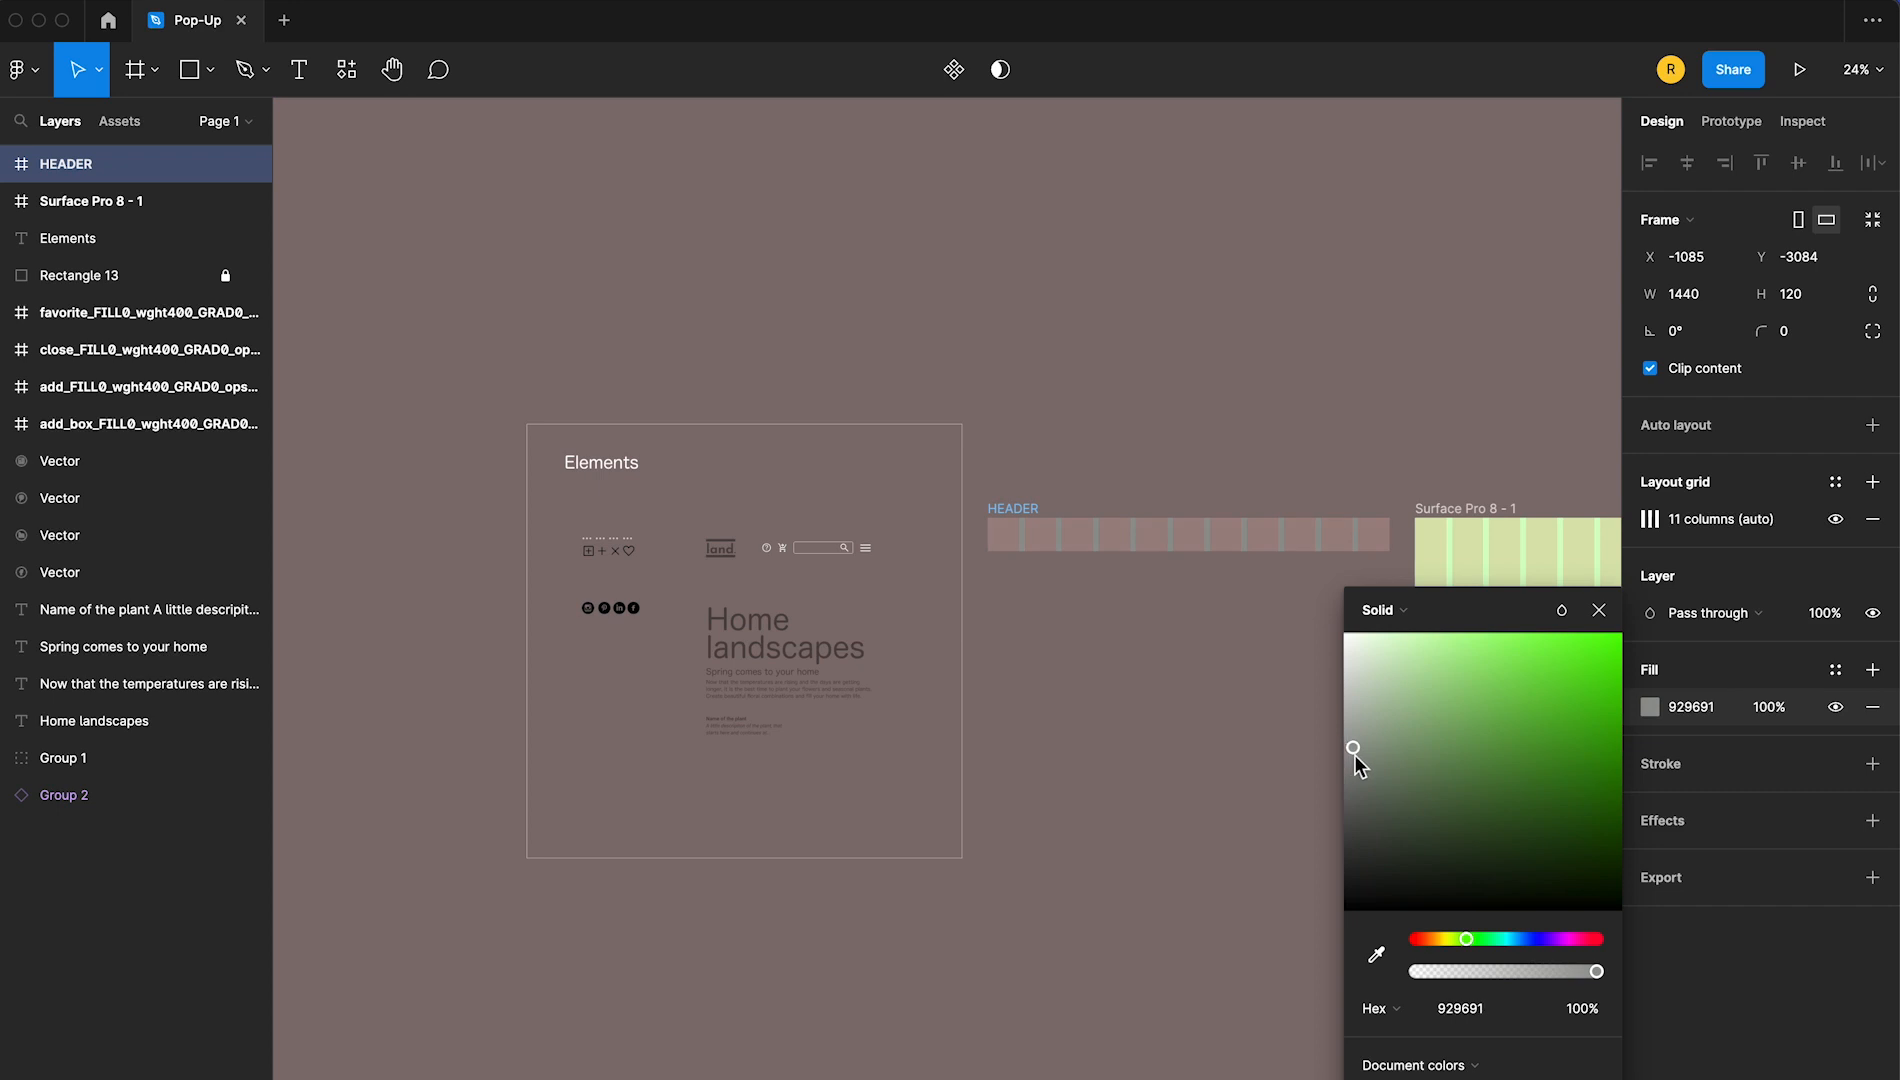
left_click(1599, 611)
left_click(1776, 708)
type("5")
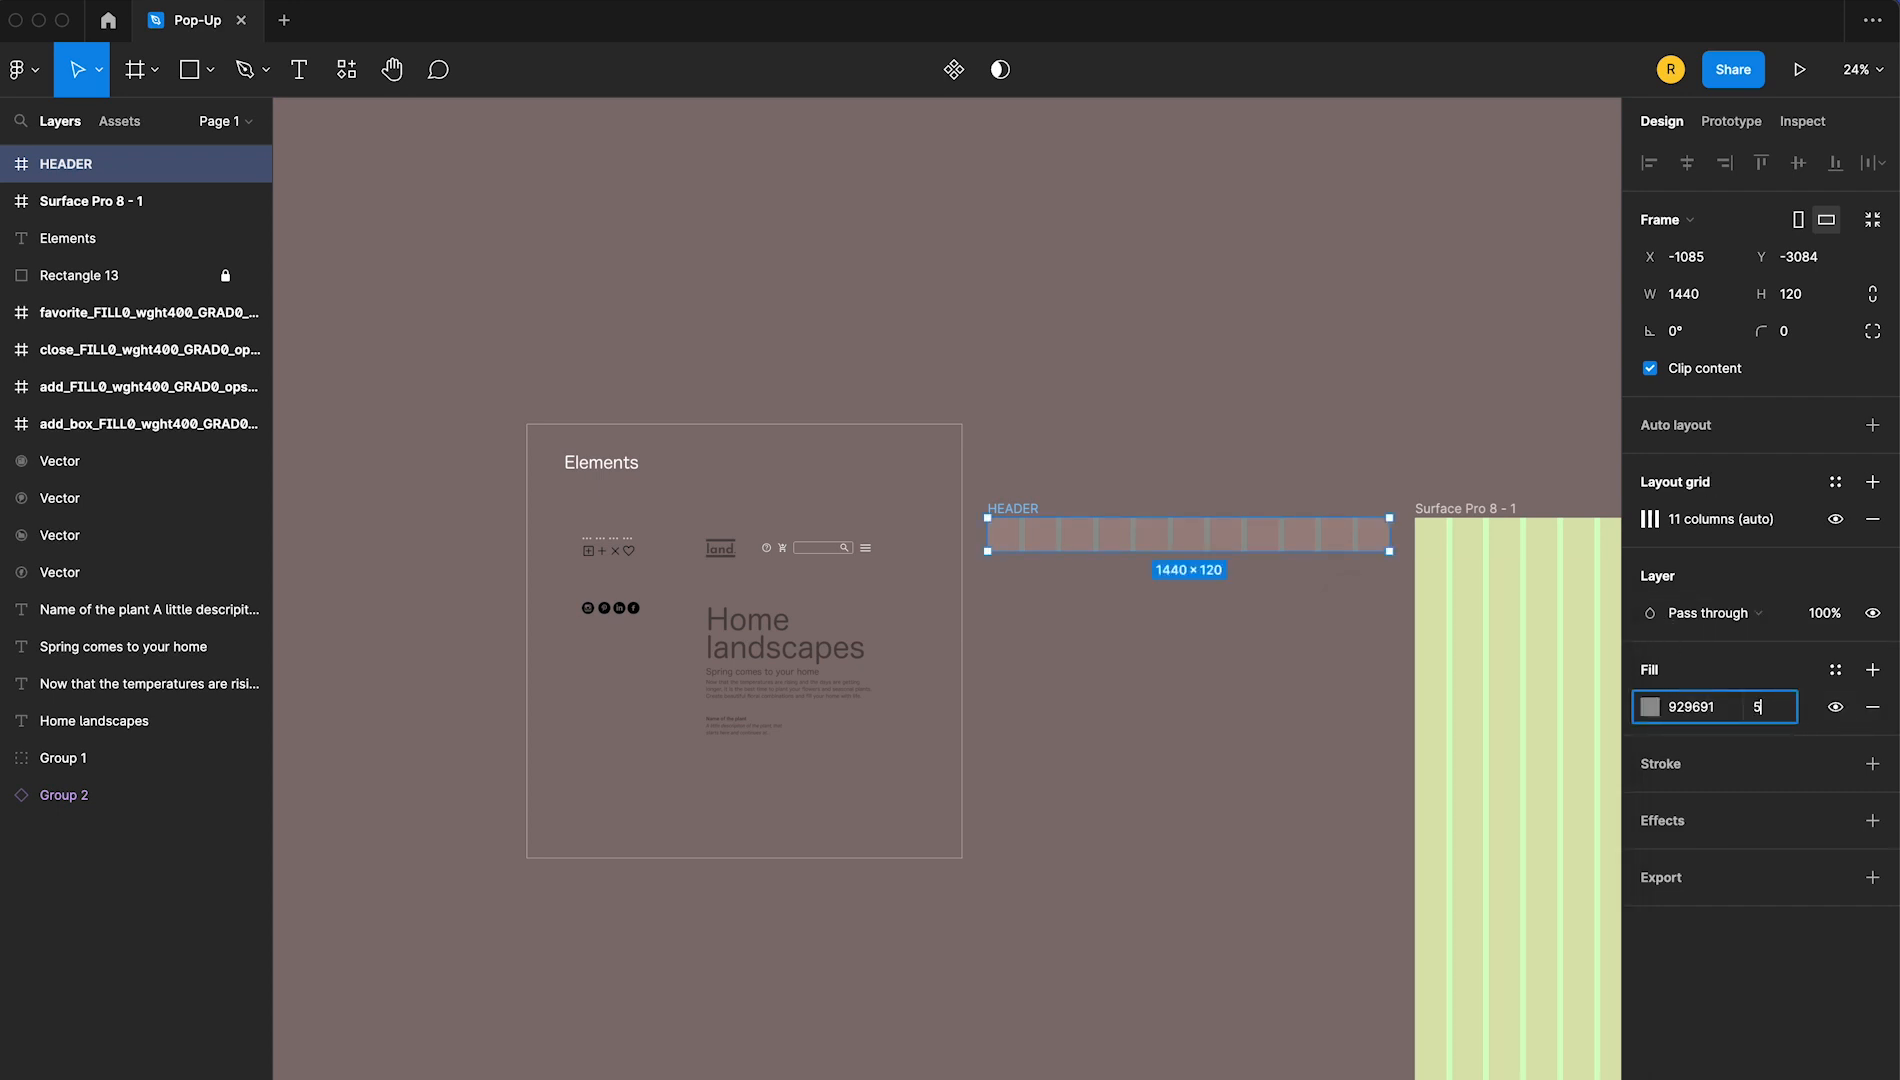
key("Return")
left_click(1205, 674)
Copy the land. logo from the Elements board into the HEADER frame's second column, at X 133, Y 27
key("super+=")
key("super+=")
left_click_drag(984, 571, 921, 840)
left_click(430, 640)
left_click_drag(430, 640, 1550, 765)
left_click_drag(1545, 655, 1093, 755)
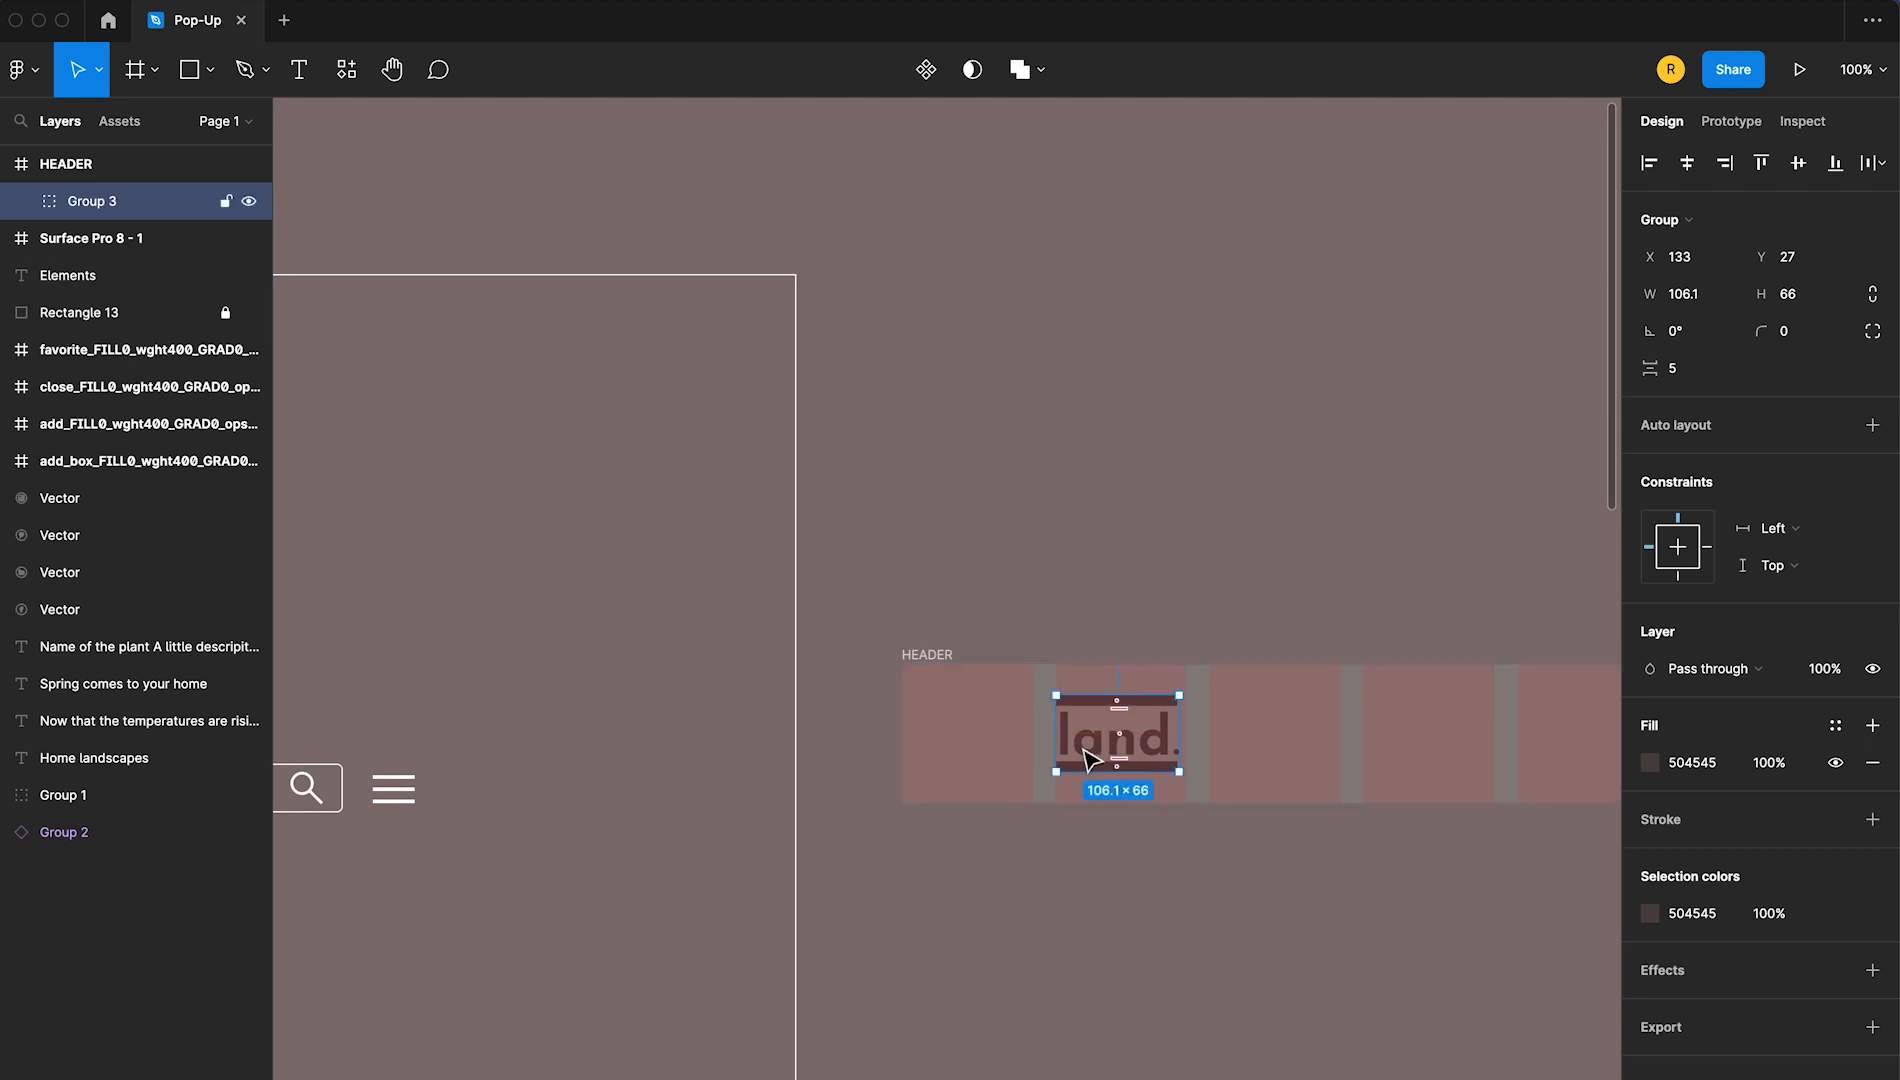
Copy the help, cart, search and menu icon group into the HEADER frame's far end and centre it vertically
left_click(1163, 516)
left_click_drag(641, 574, 738, 547)
left_click_drag(497, 764, 1531, 852)
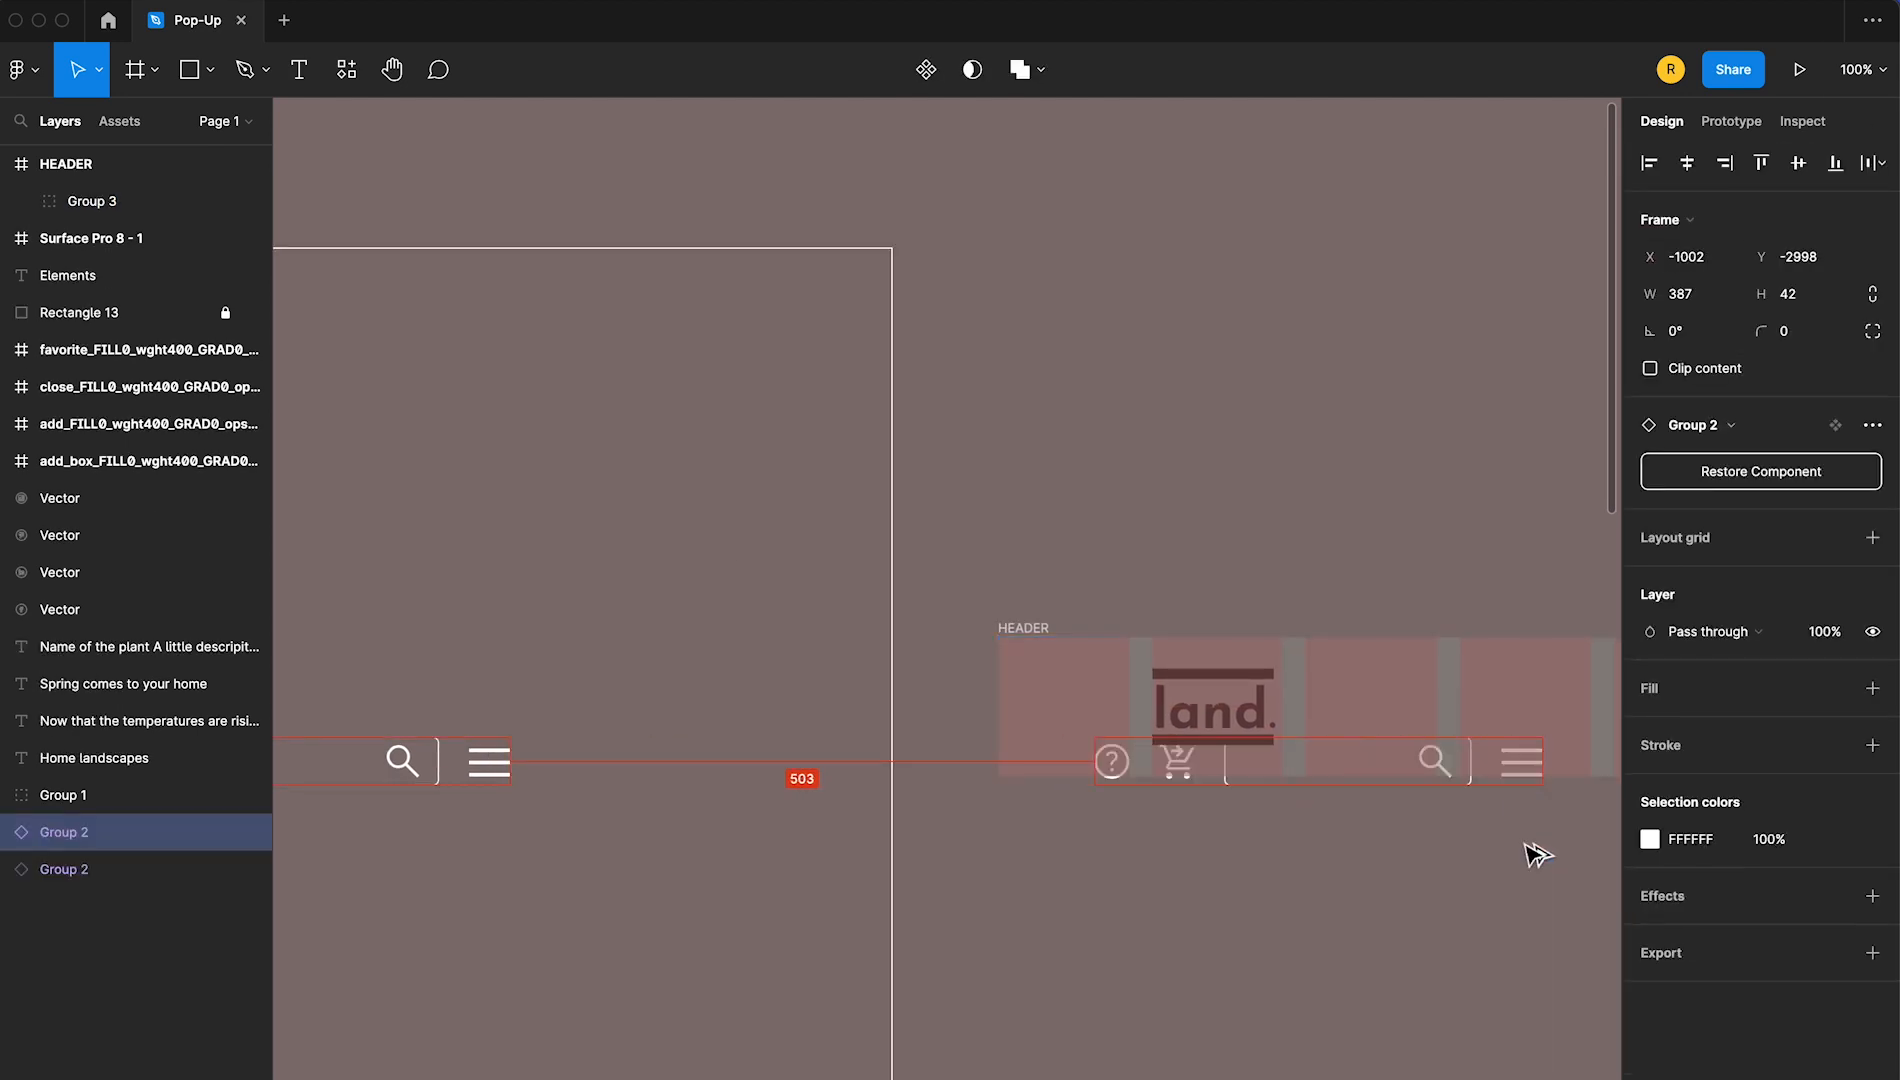
left_click_drag(1437, 765, 1046, 880)
left_click(1798, 163)
Turn the HEADER frame with its logo and icon group into a component
left_click(666, 648)
scroll(600, 700, "left", 10)
left_click(540, 750)
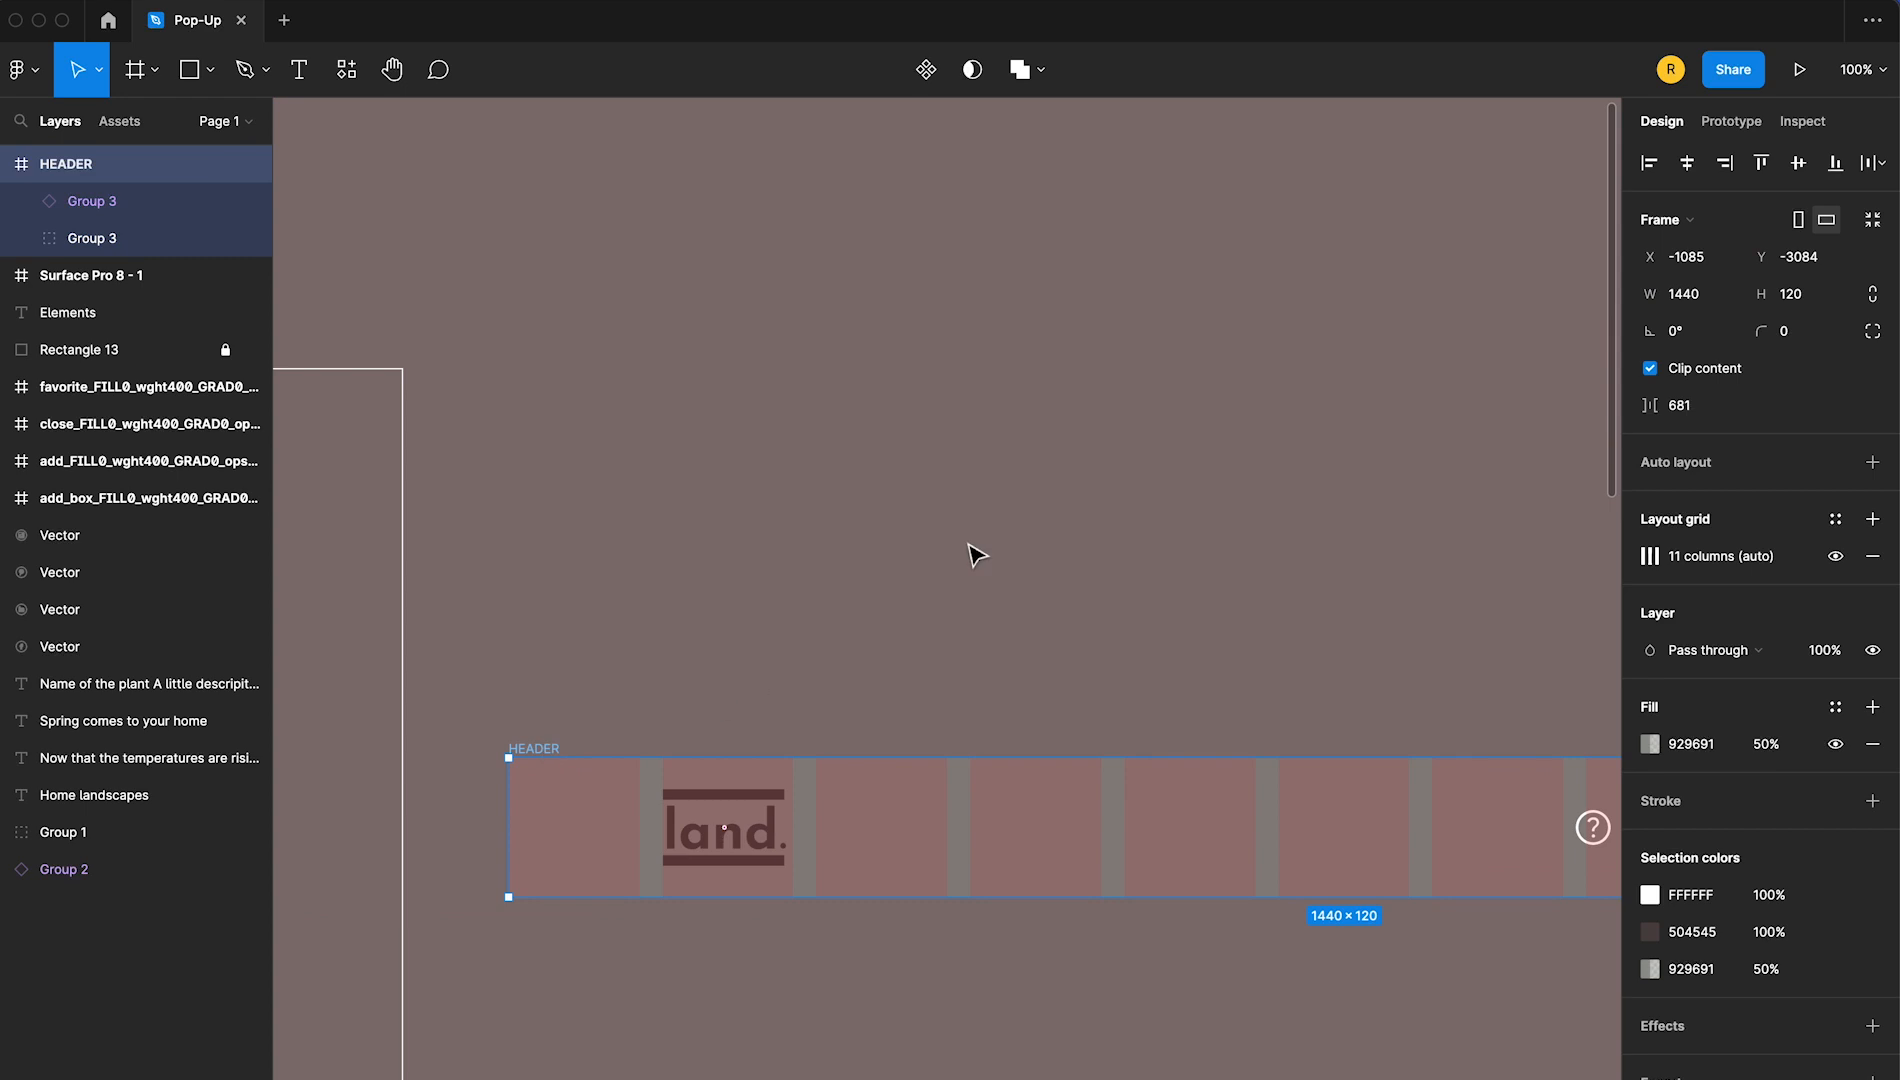
left_click(923, 80)
left_click(892, 497)
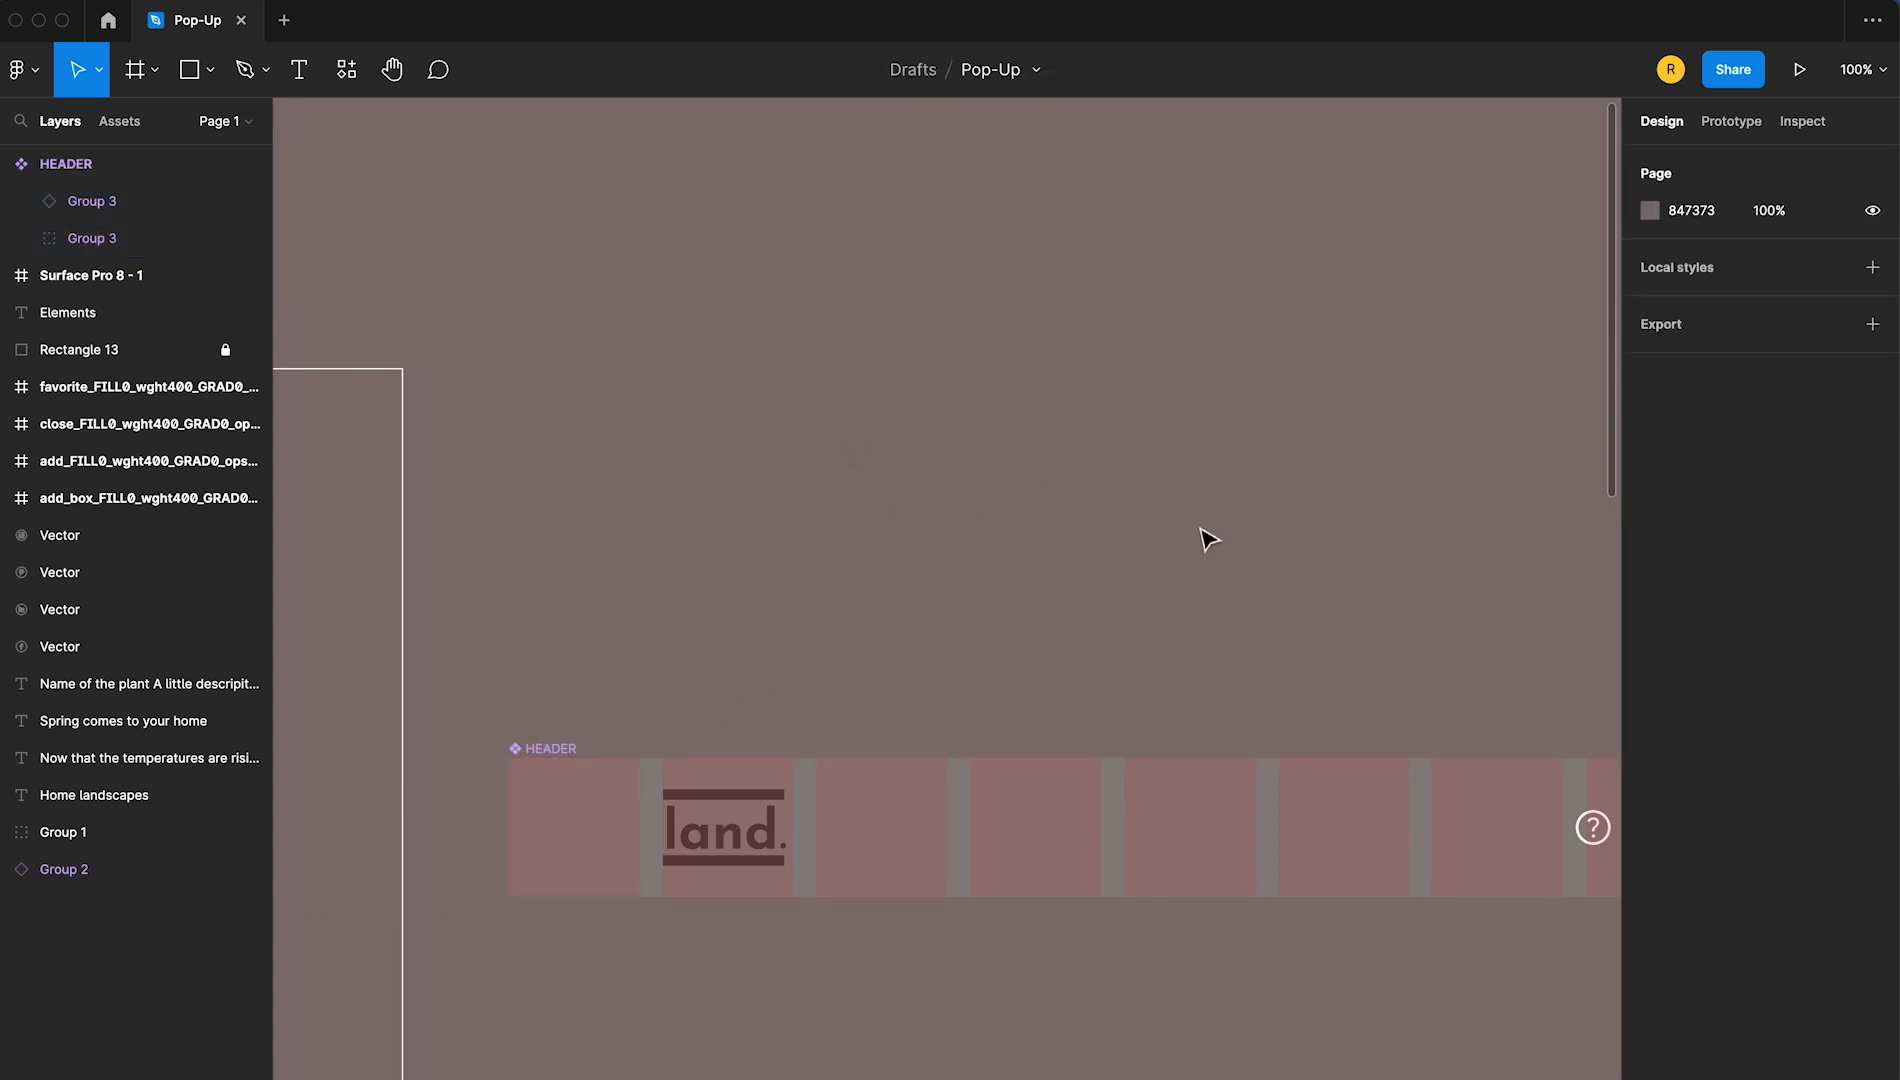
Place an instance of the HEADER component in the Surface Pro 8 - 1 frame, centred horizontally and aligned to its top edge
key("minus")
scroll(1270, 545, "right", 10)
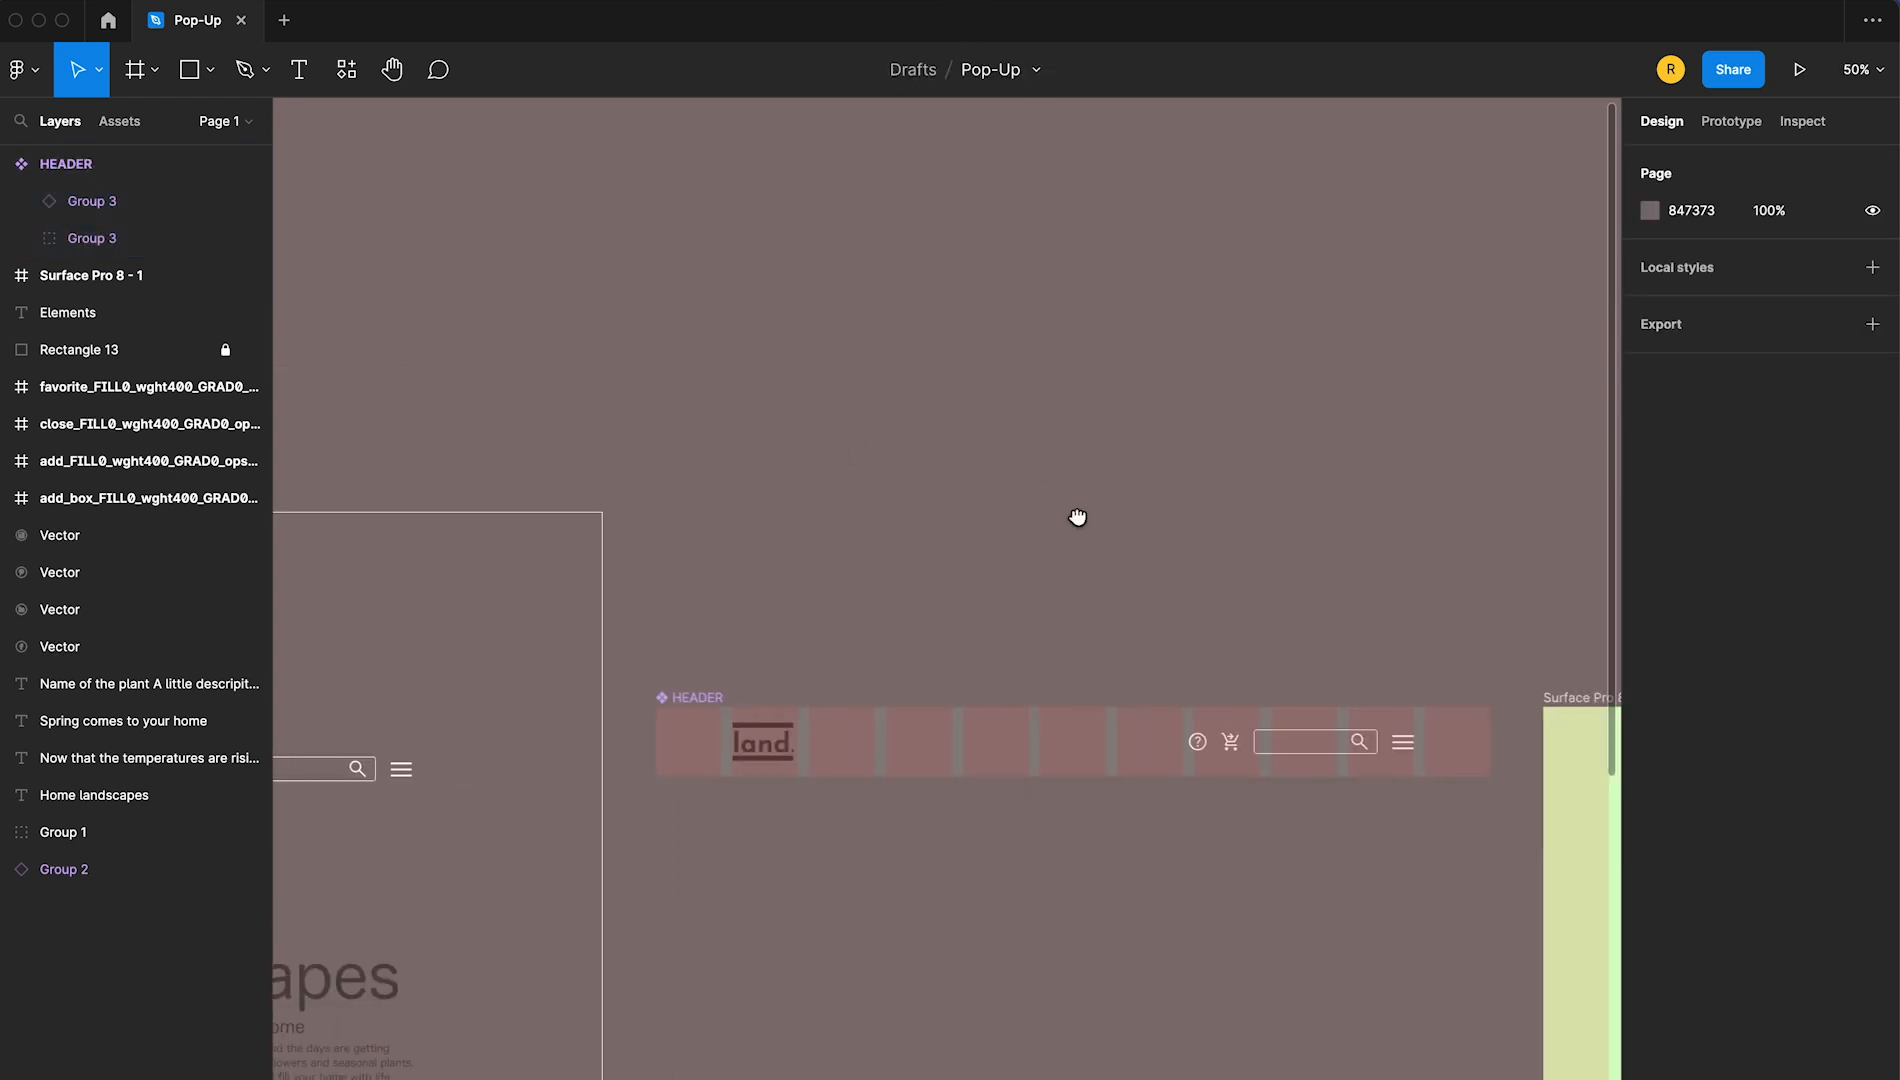
scroll(1200, 517, "down", 3)
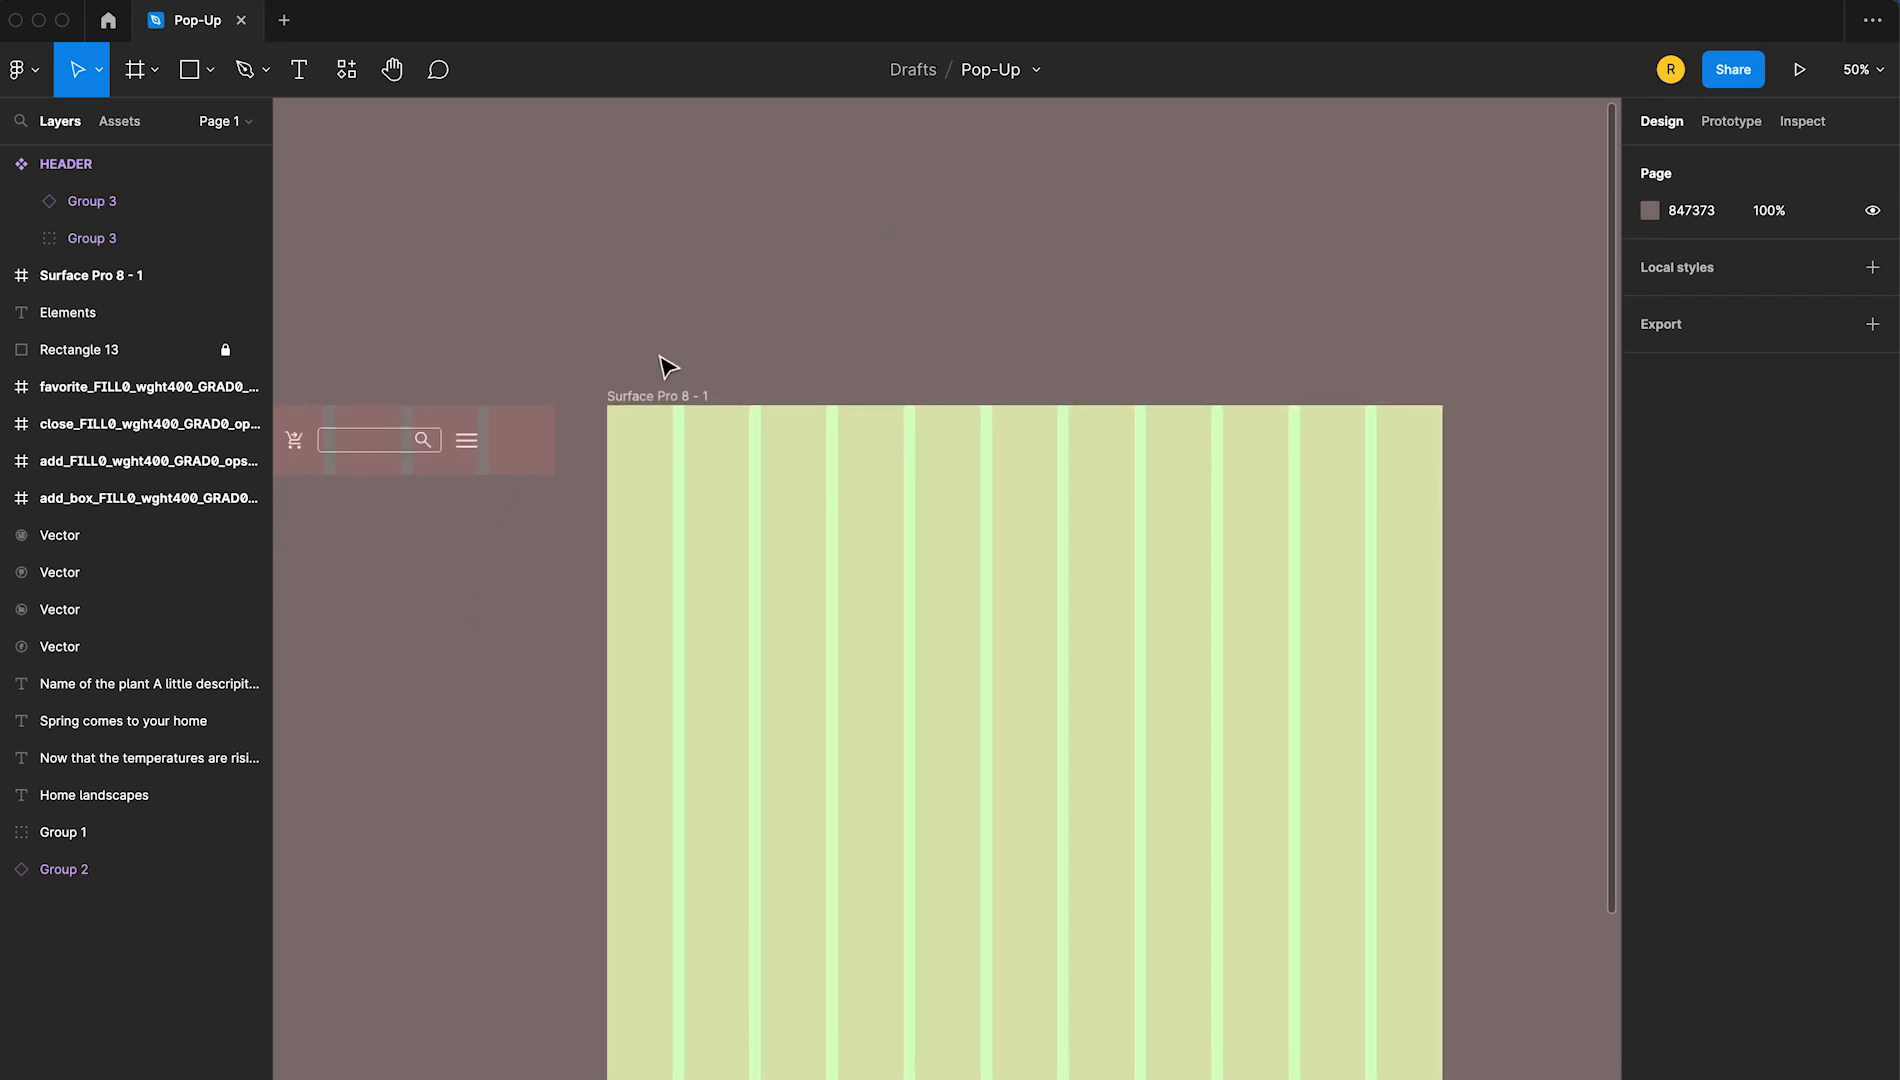
left_click(121, 121)
left_click_drag(160, 297, 880, 506)
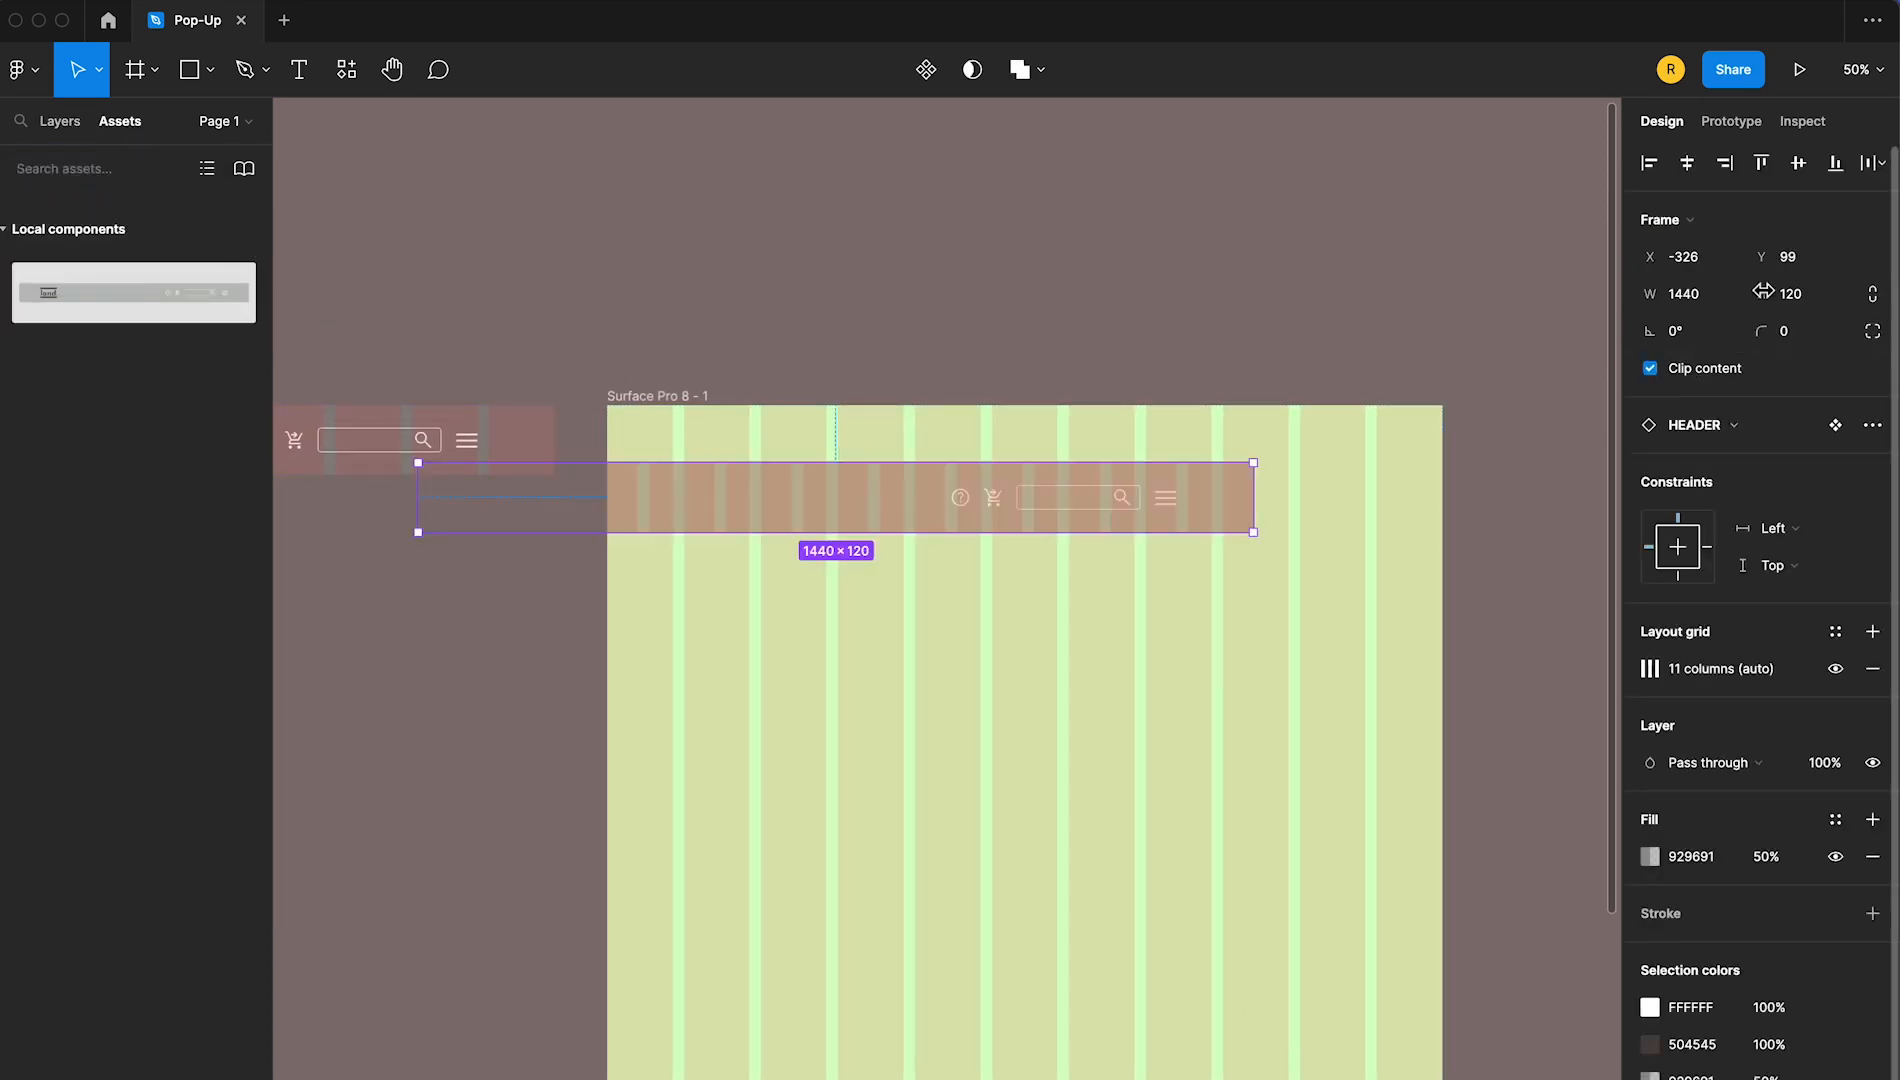
left_click(1696, 167)
left_click(1762, 164)
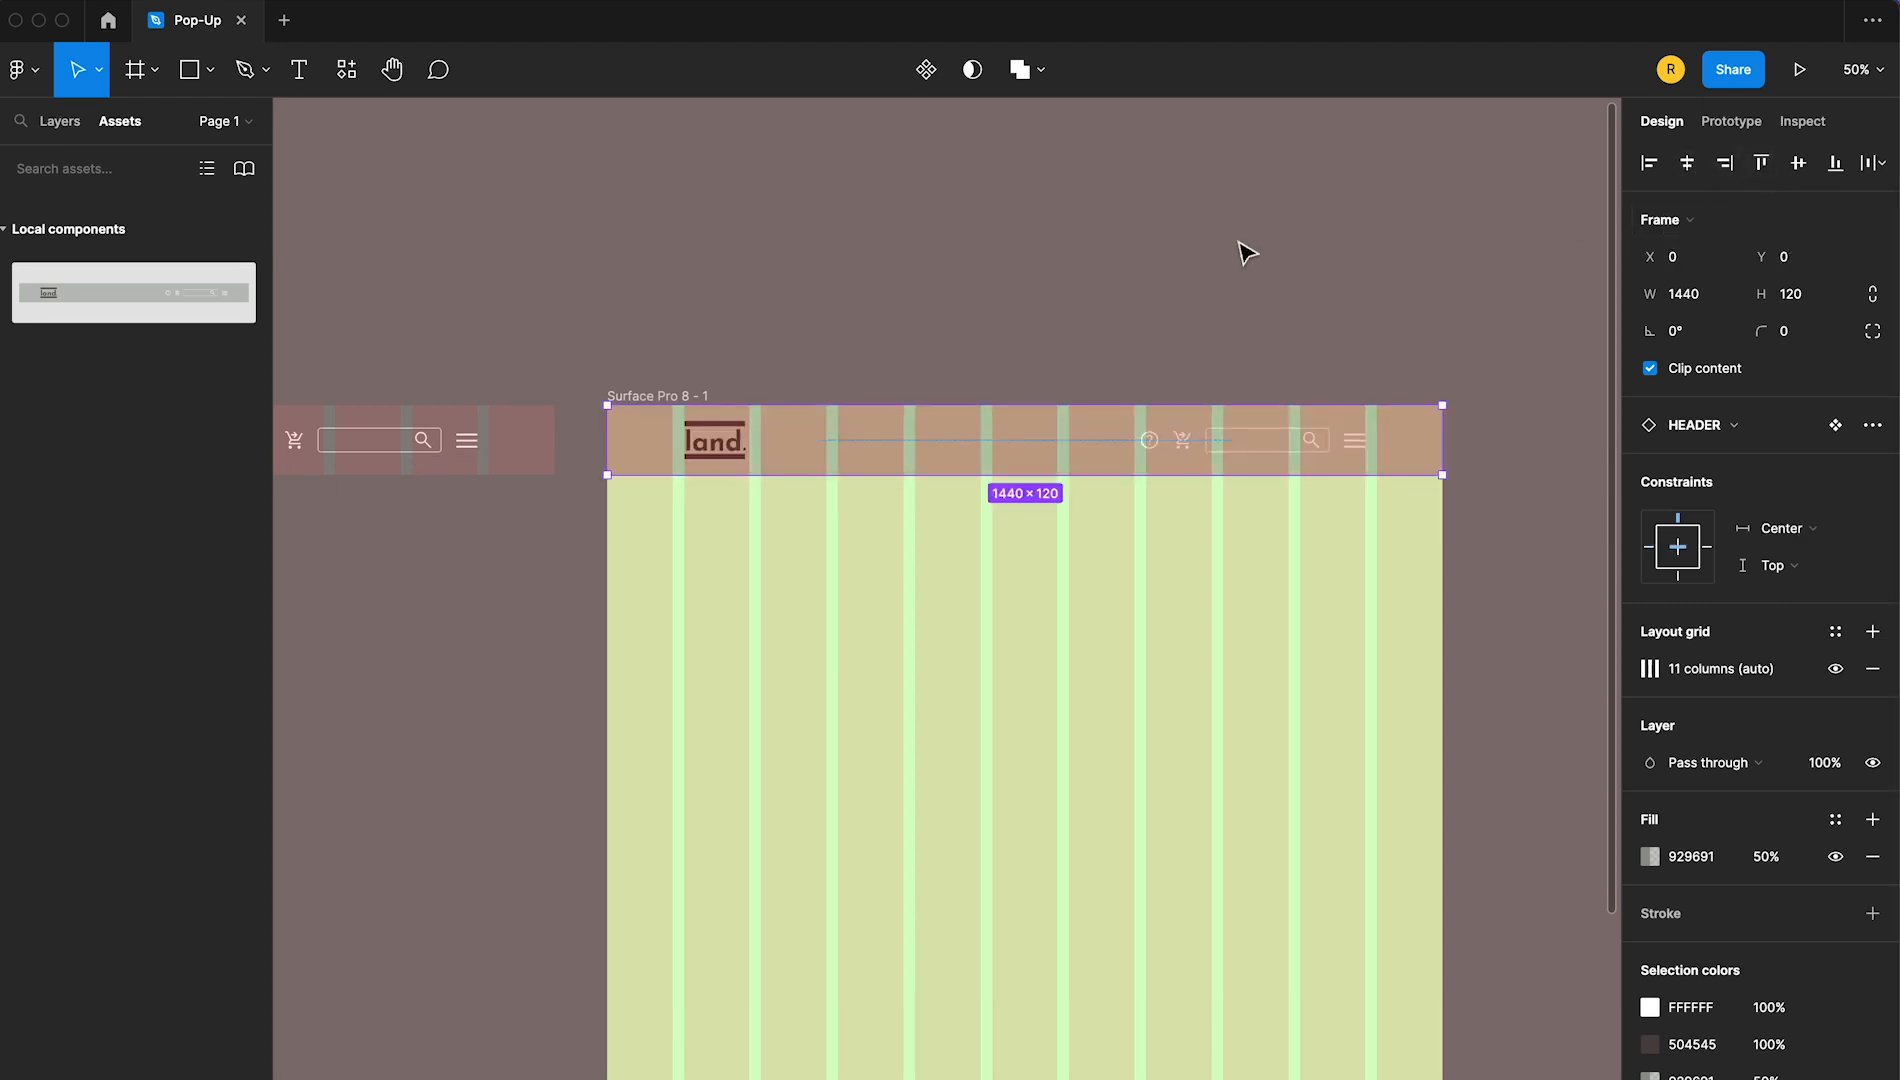
left_click(838, 305)
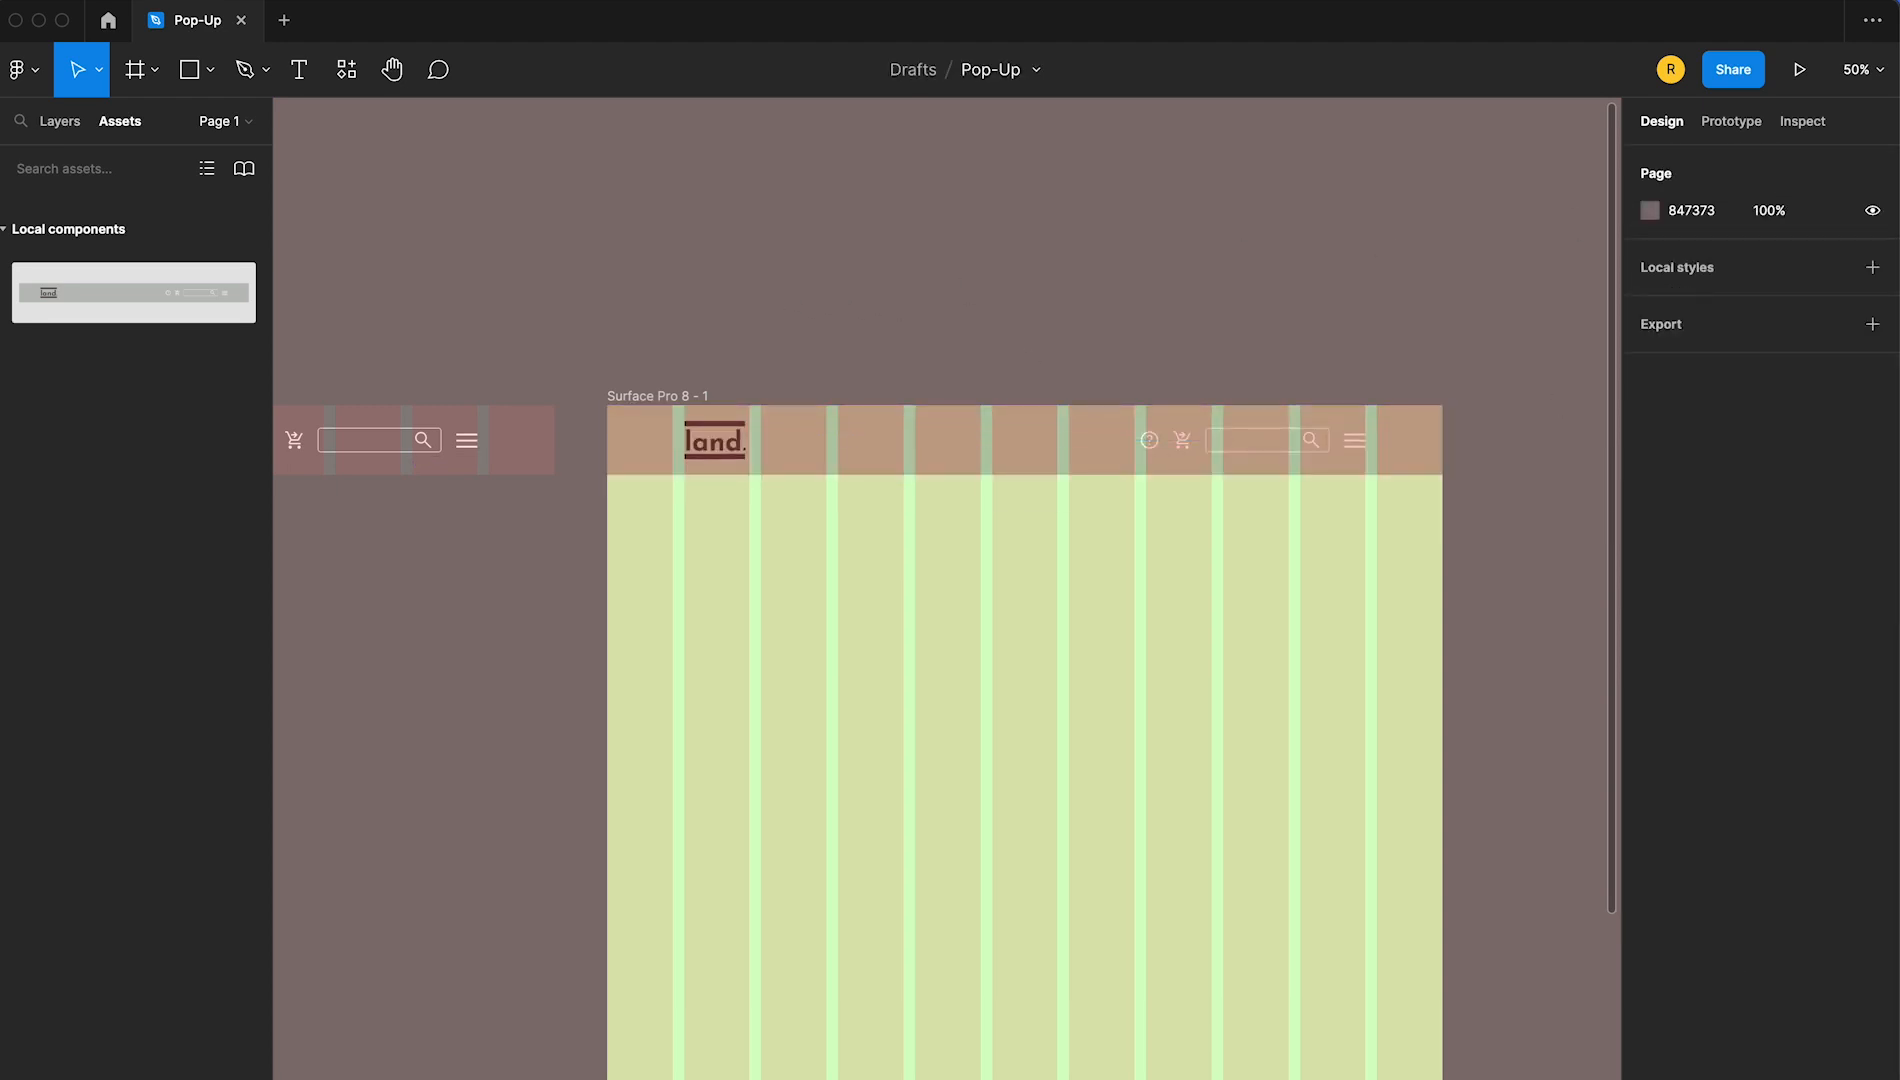
Copy the Home landscapes title, subtitle and paragraph into the Surface Pro 8 - 1 frame, below the header and aligned with the logo
left_click_drag(848, 313, 912, 303)
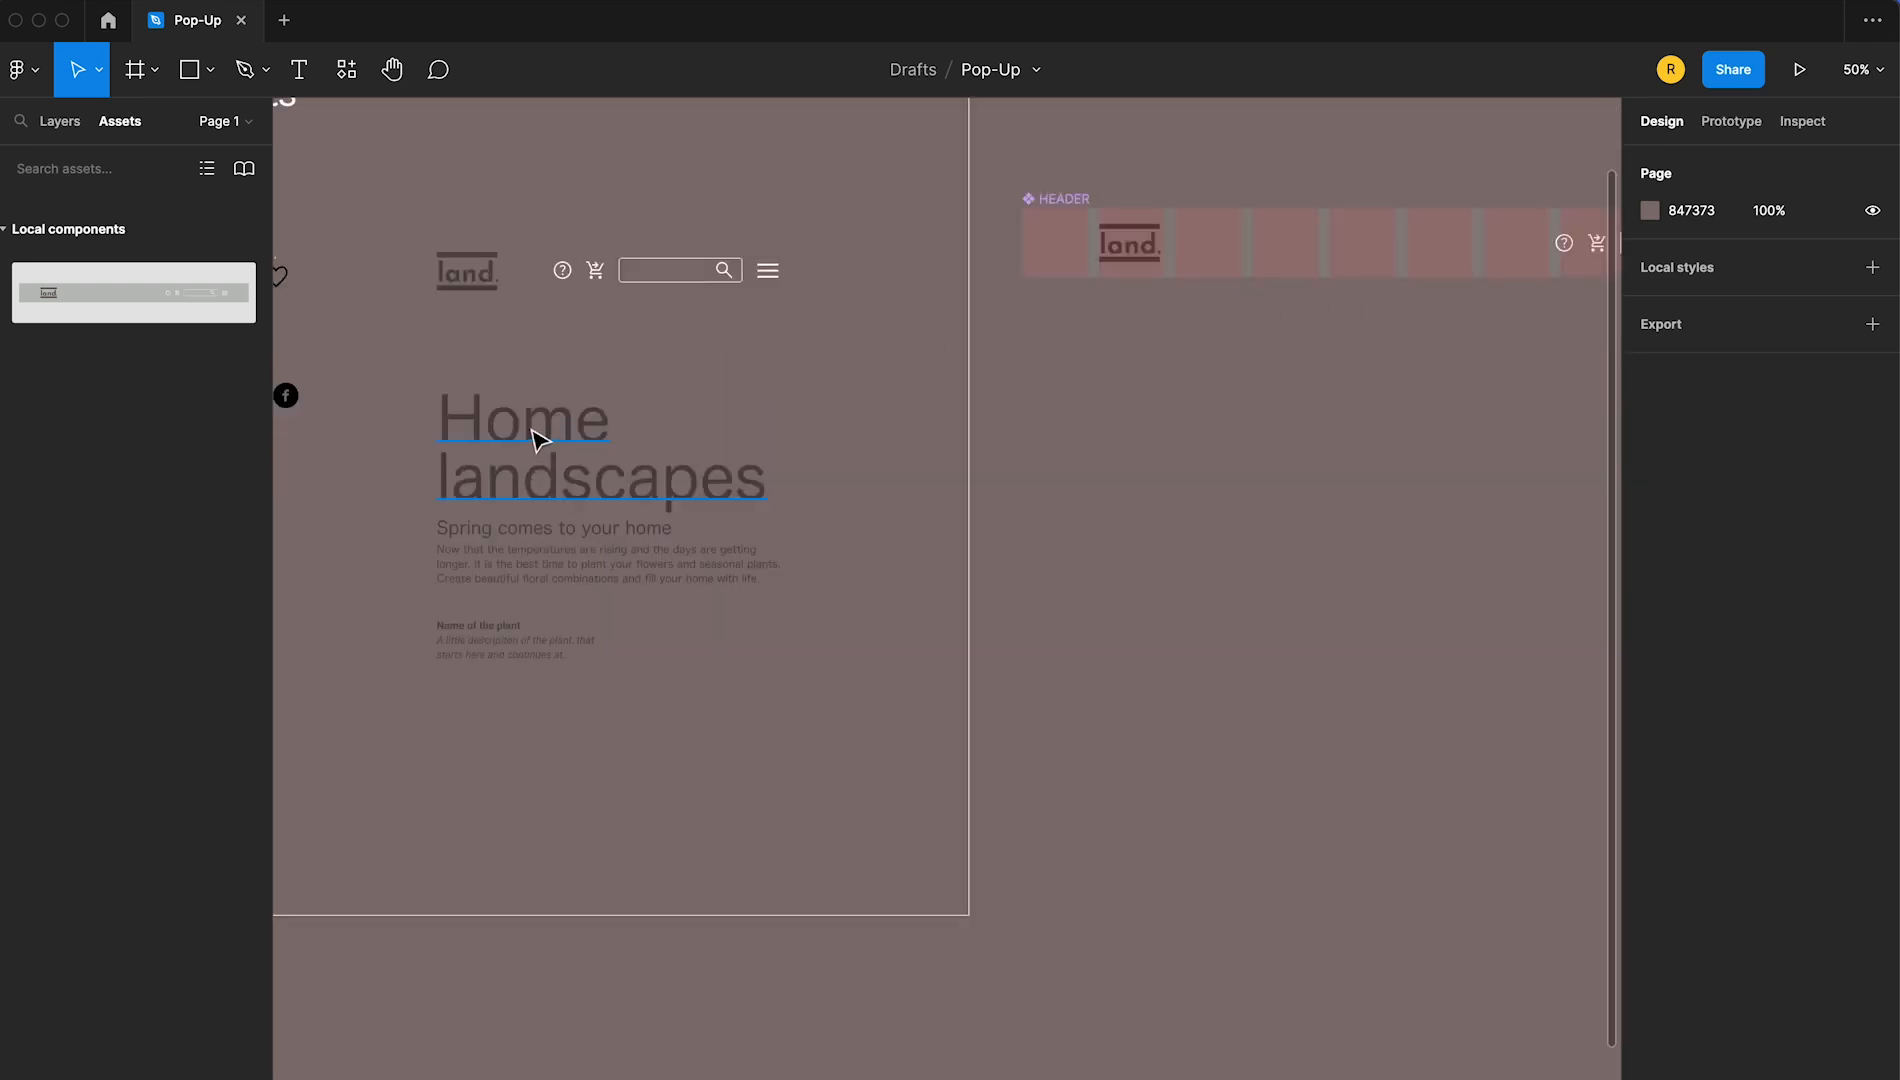
left_click(527, 495)
left_click(496, 533, "shift")
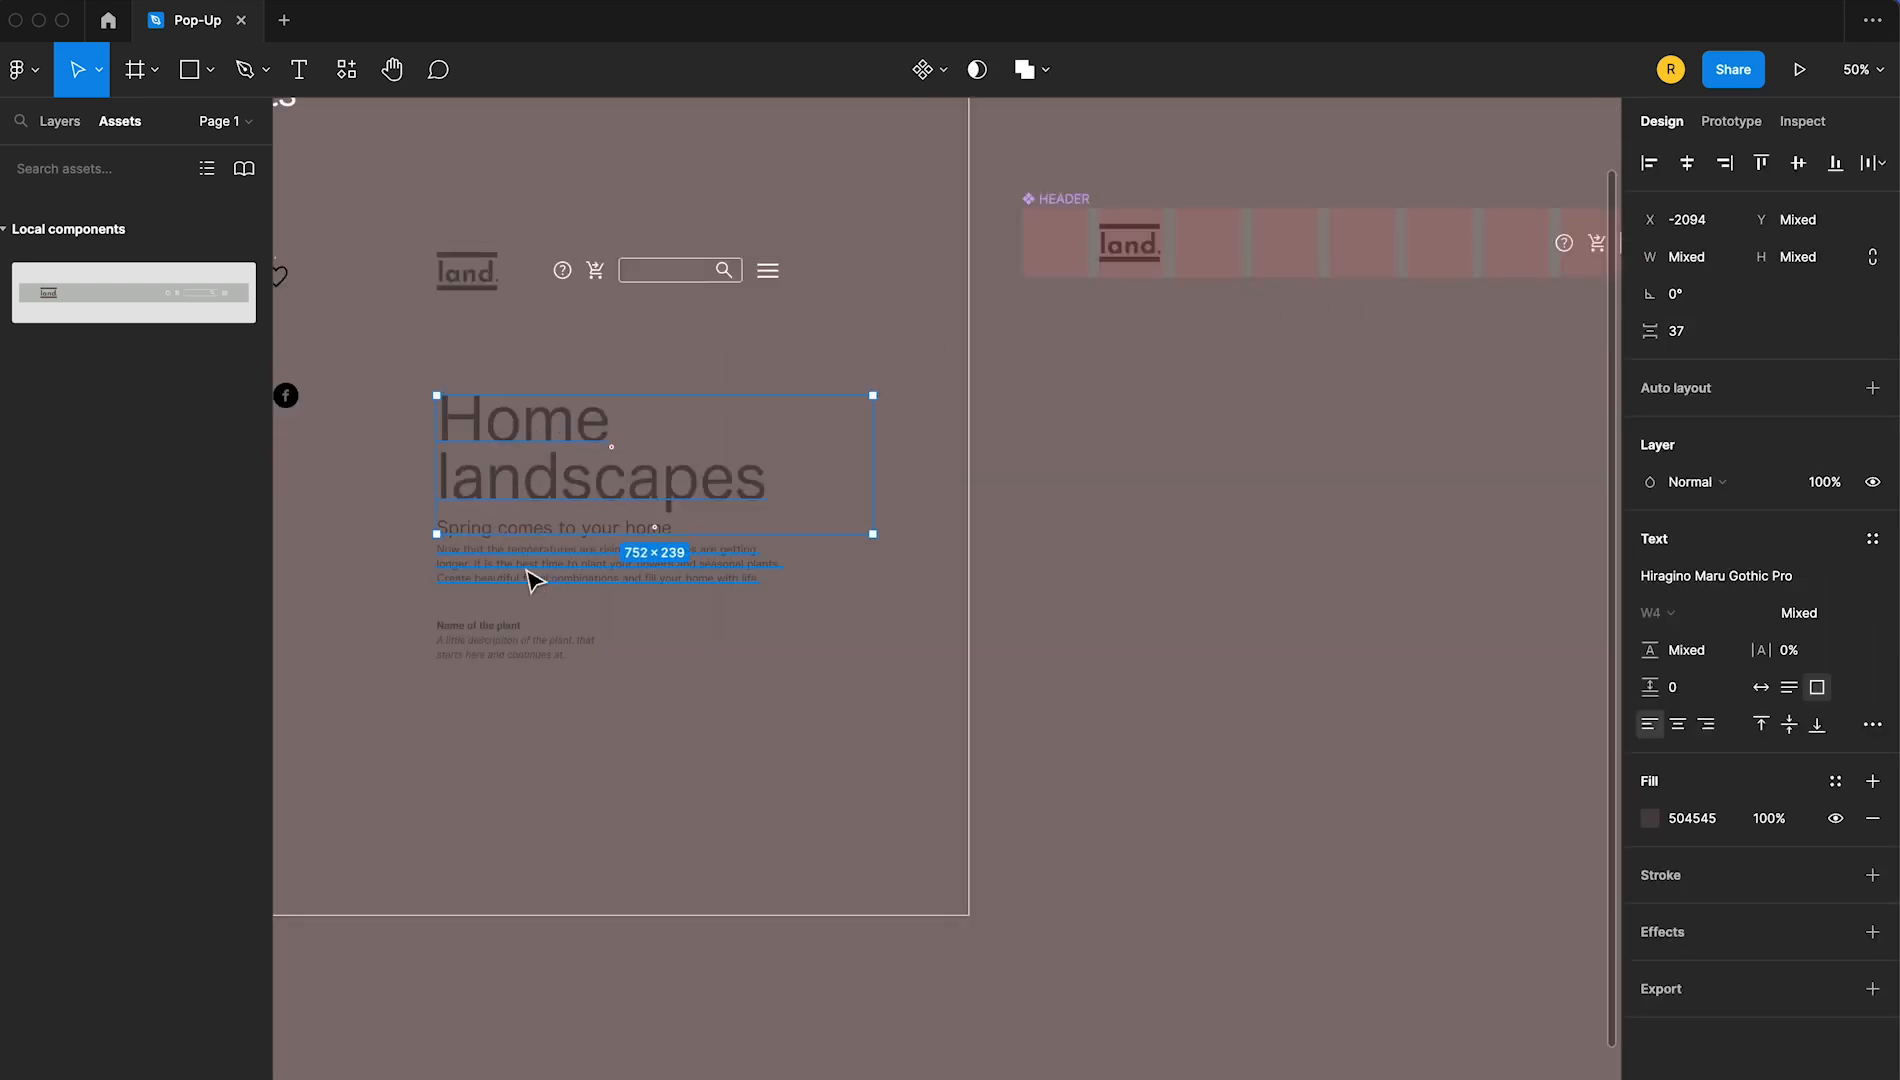
left_click(530, 578, "shift")
left_click_drag(528, 560, 476, 660)
left_click_drag(488, 534, 1170, 497)
left_click(818, 530)
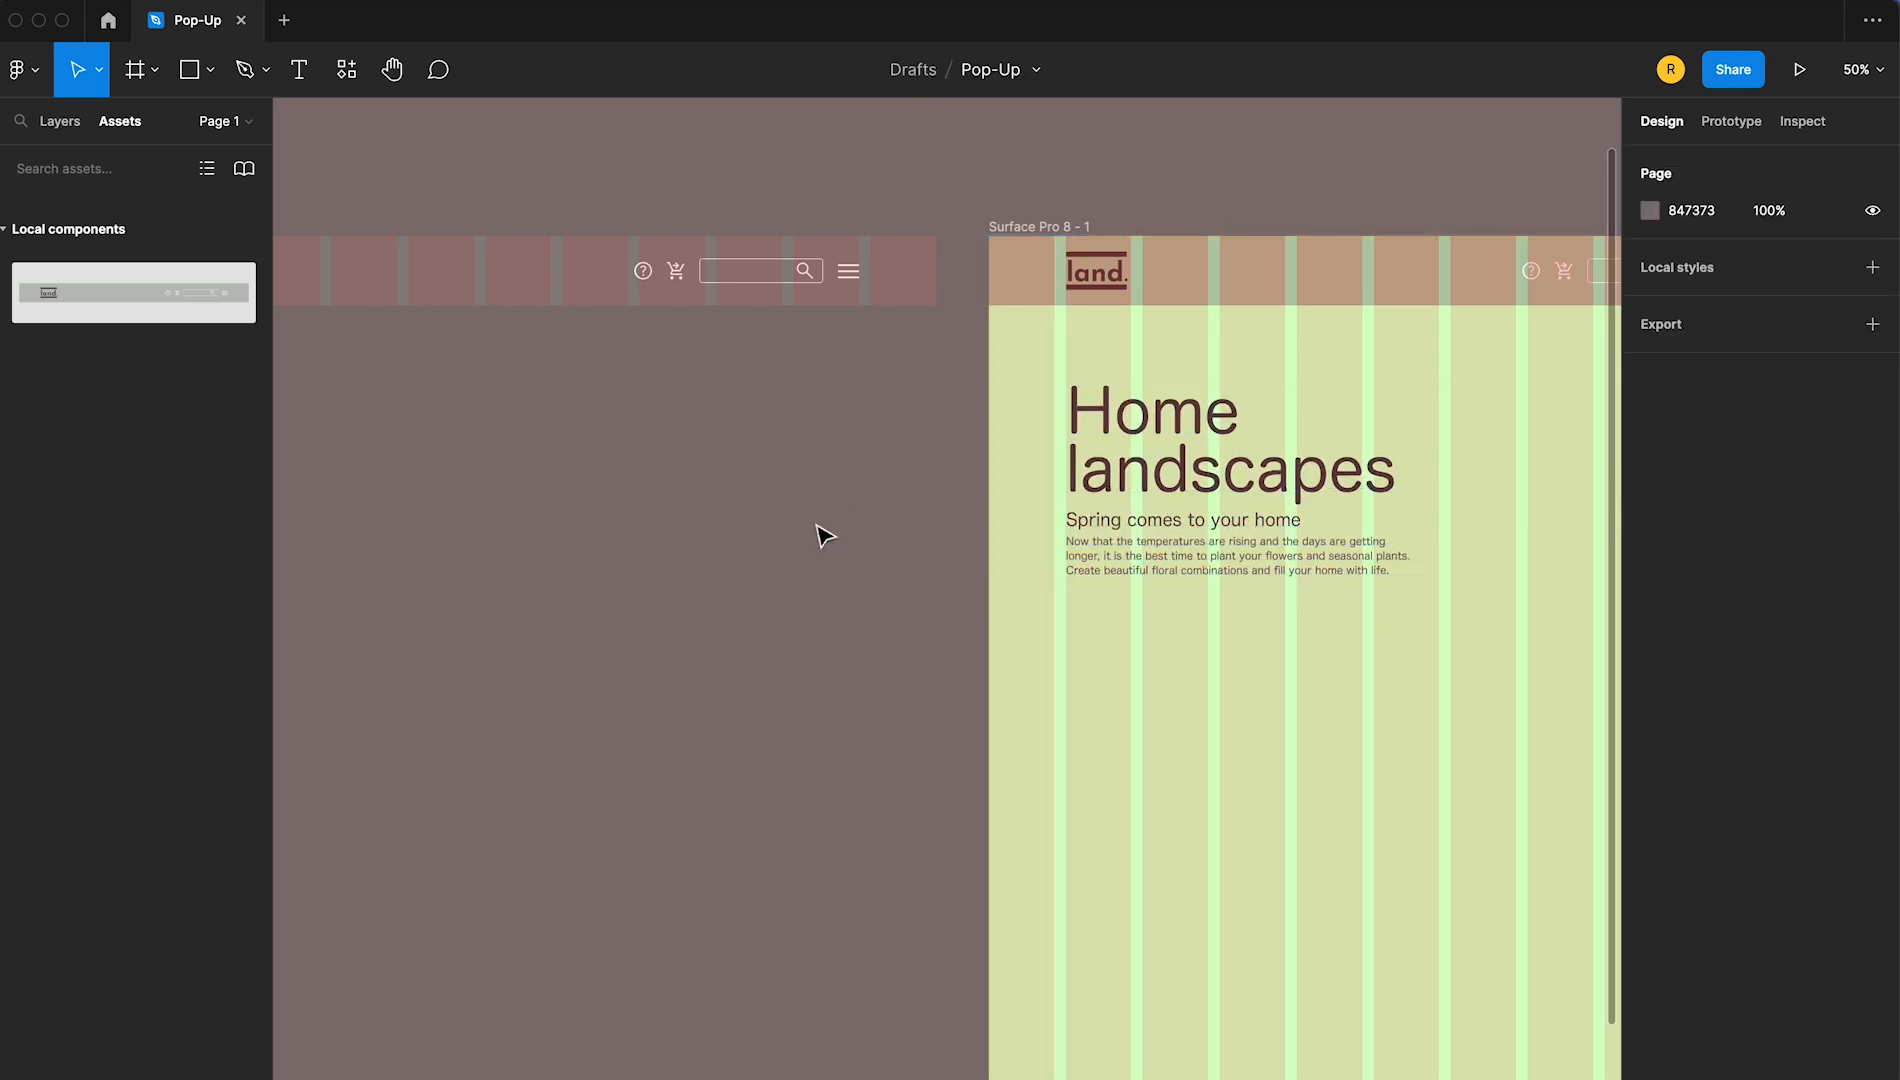
Draw a rectangle about 644 × 690 in the upper-right corner of the Surface Pro 8 - 1 frame
scroll(830, 545, "right", 10)
scroll(755, 551, "down", 1)
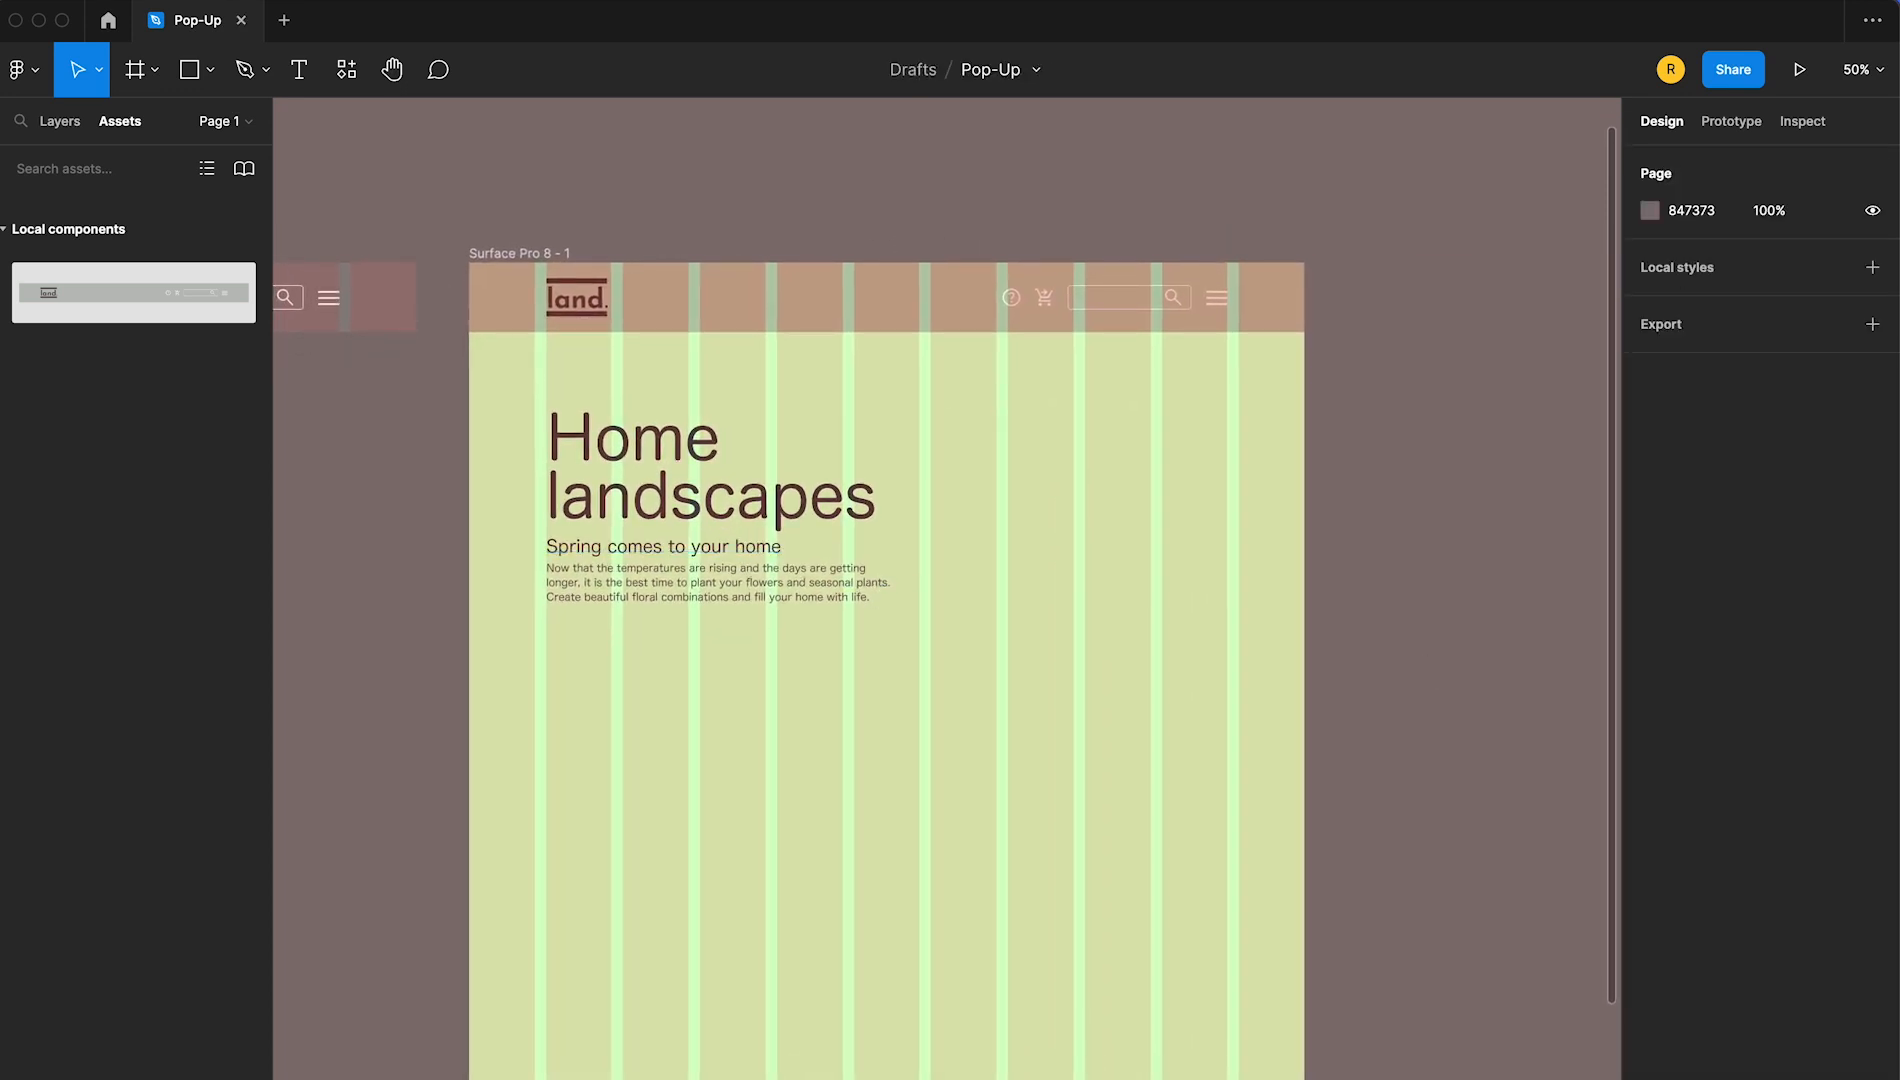
left_click(189, 69)
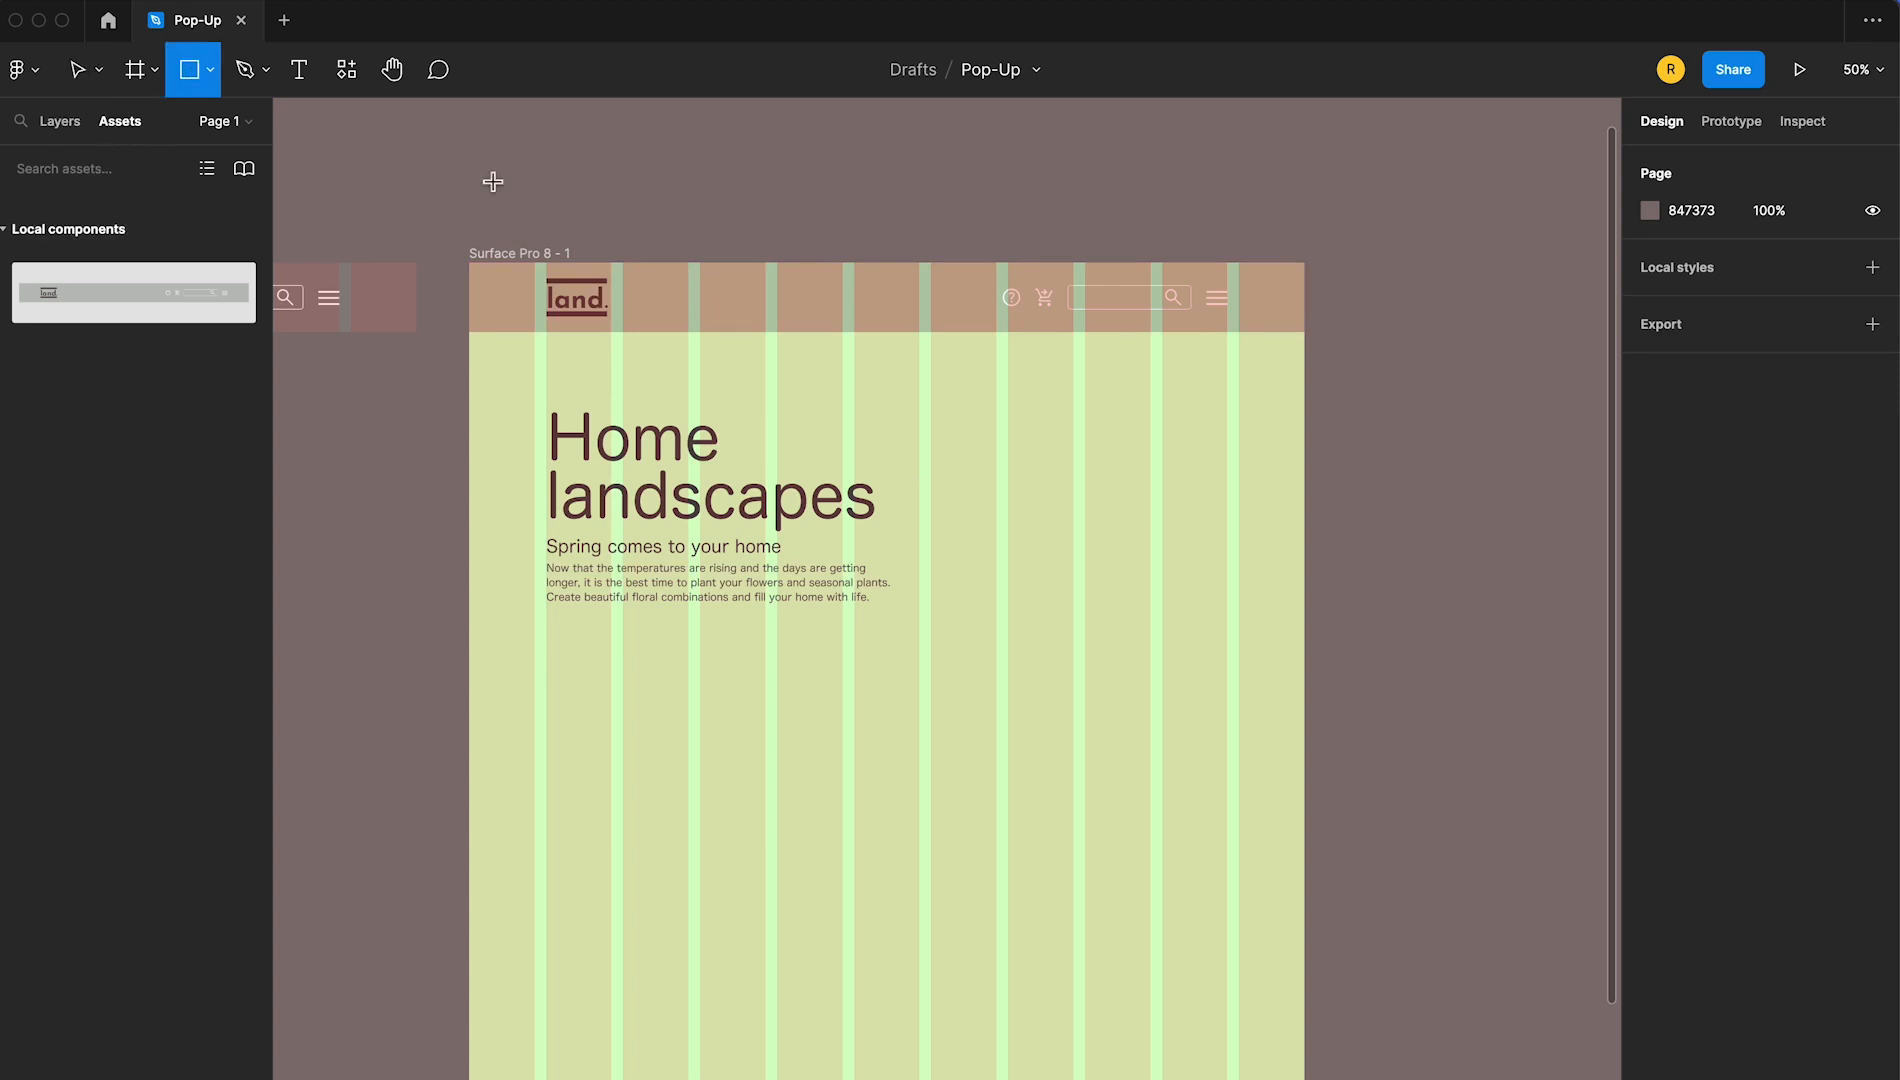
mouse_move(932, 665)
left_mouse_down()
mouse_move(1241, 666)
mouse_move(1309, 623)
mouse_move(1329, 332)
mouse_move(1326, 264)
mouse_move(1305, 263)
left_mouse_up()
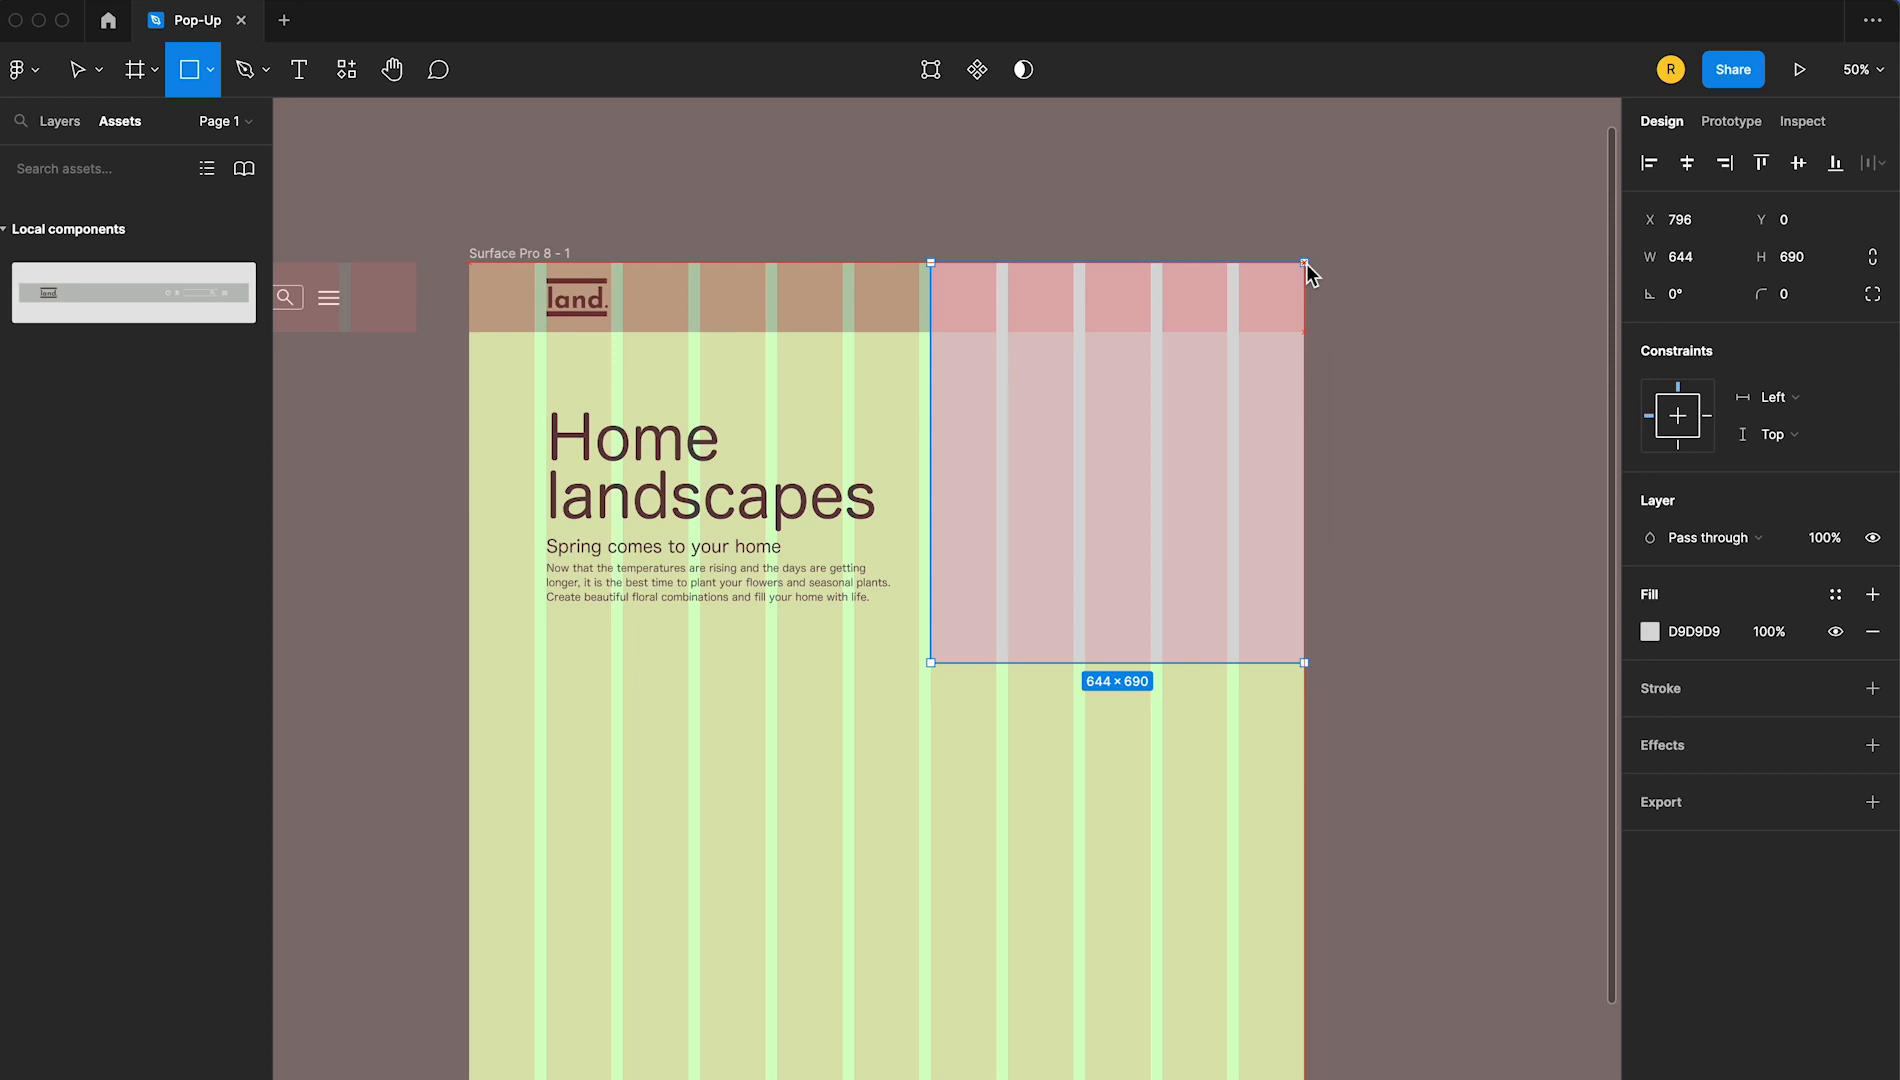
Send the new rectangle to the back, behind the header, and check its place in the layer order
right_click(1183, 483)
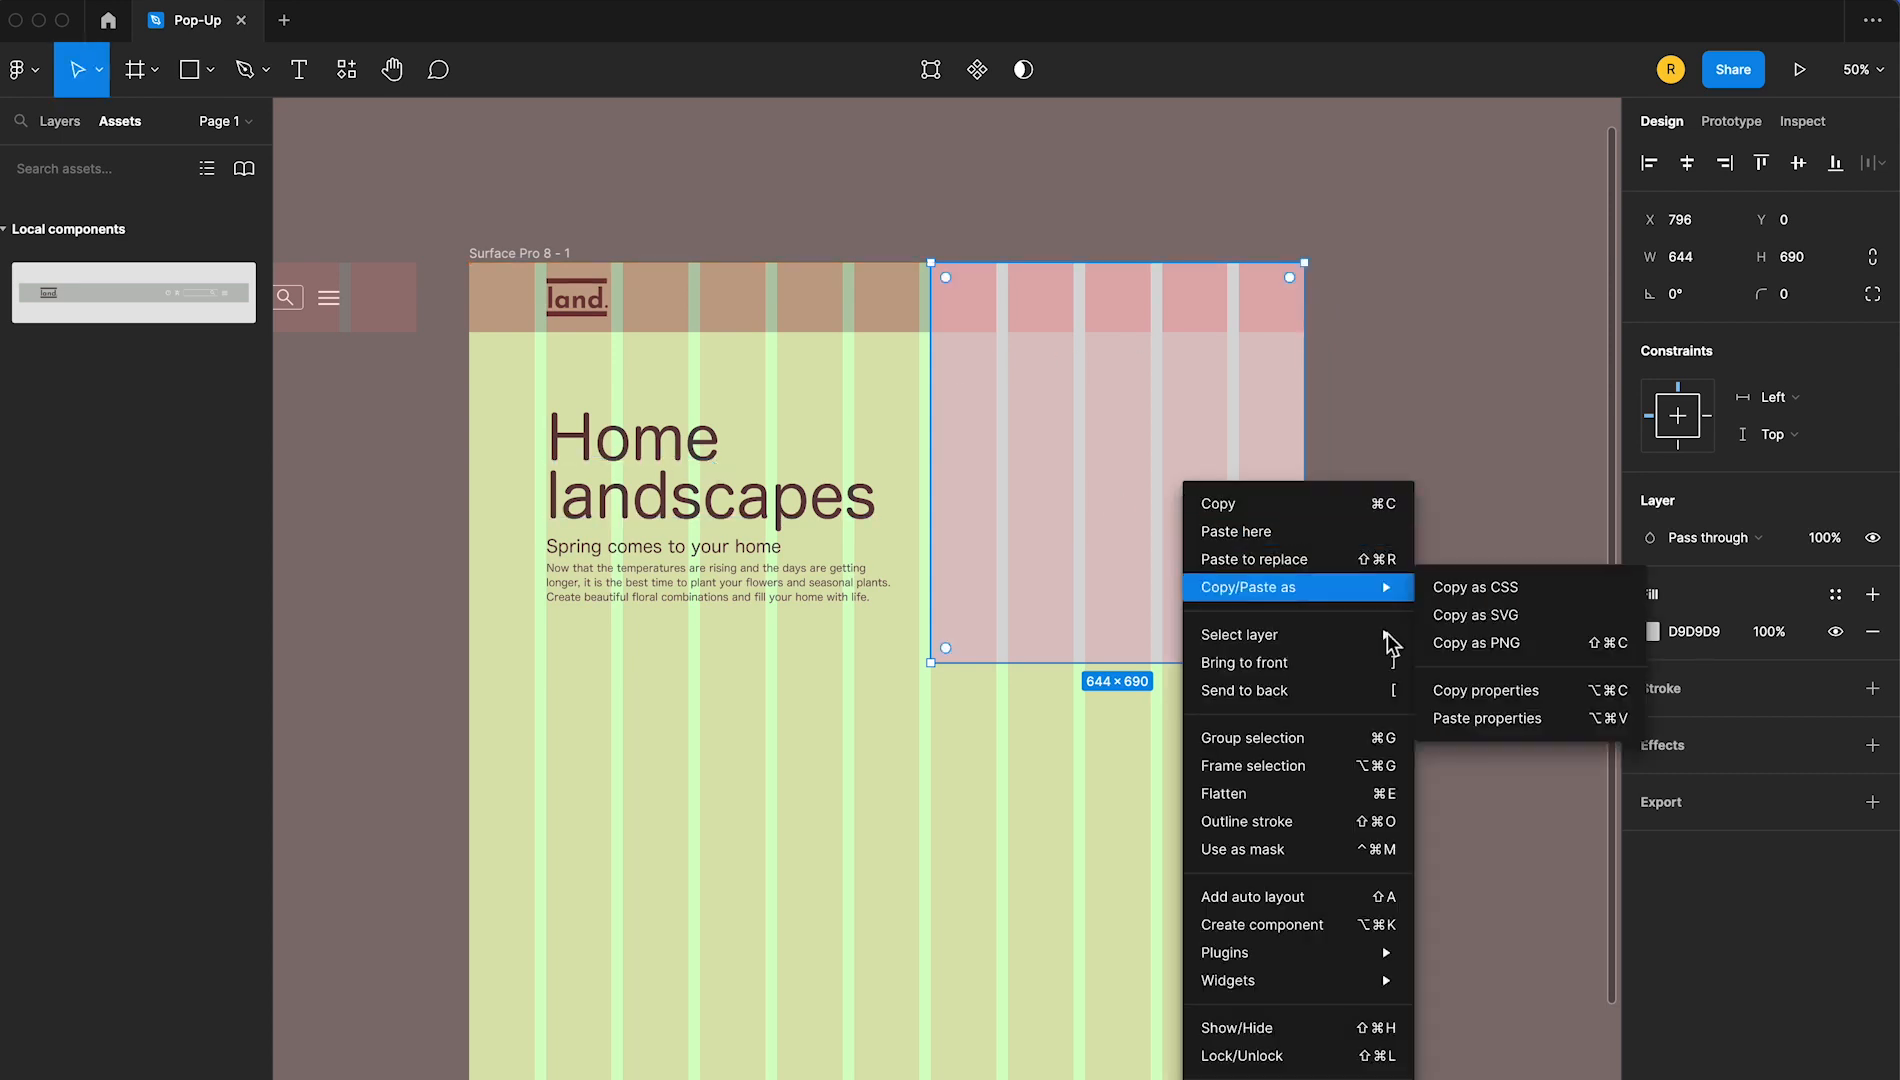
left_click(1244, 690)
left_click(59, 121)
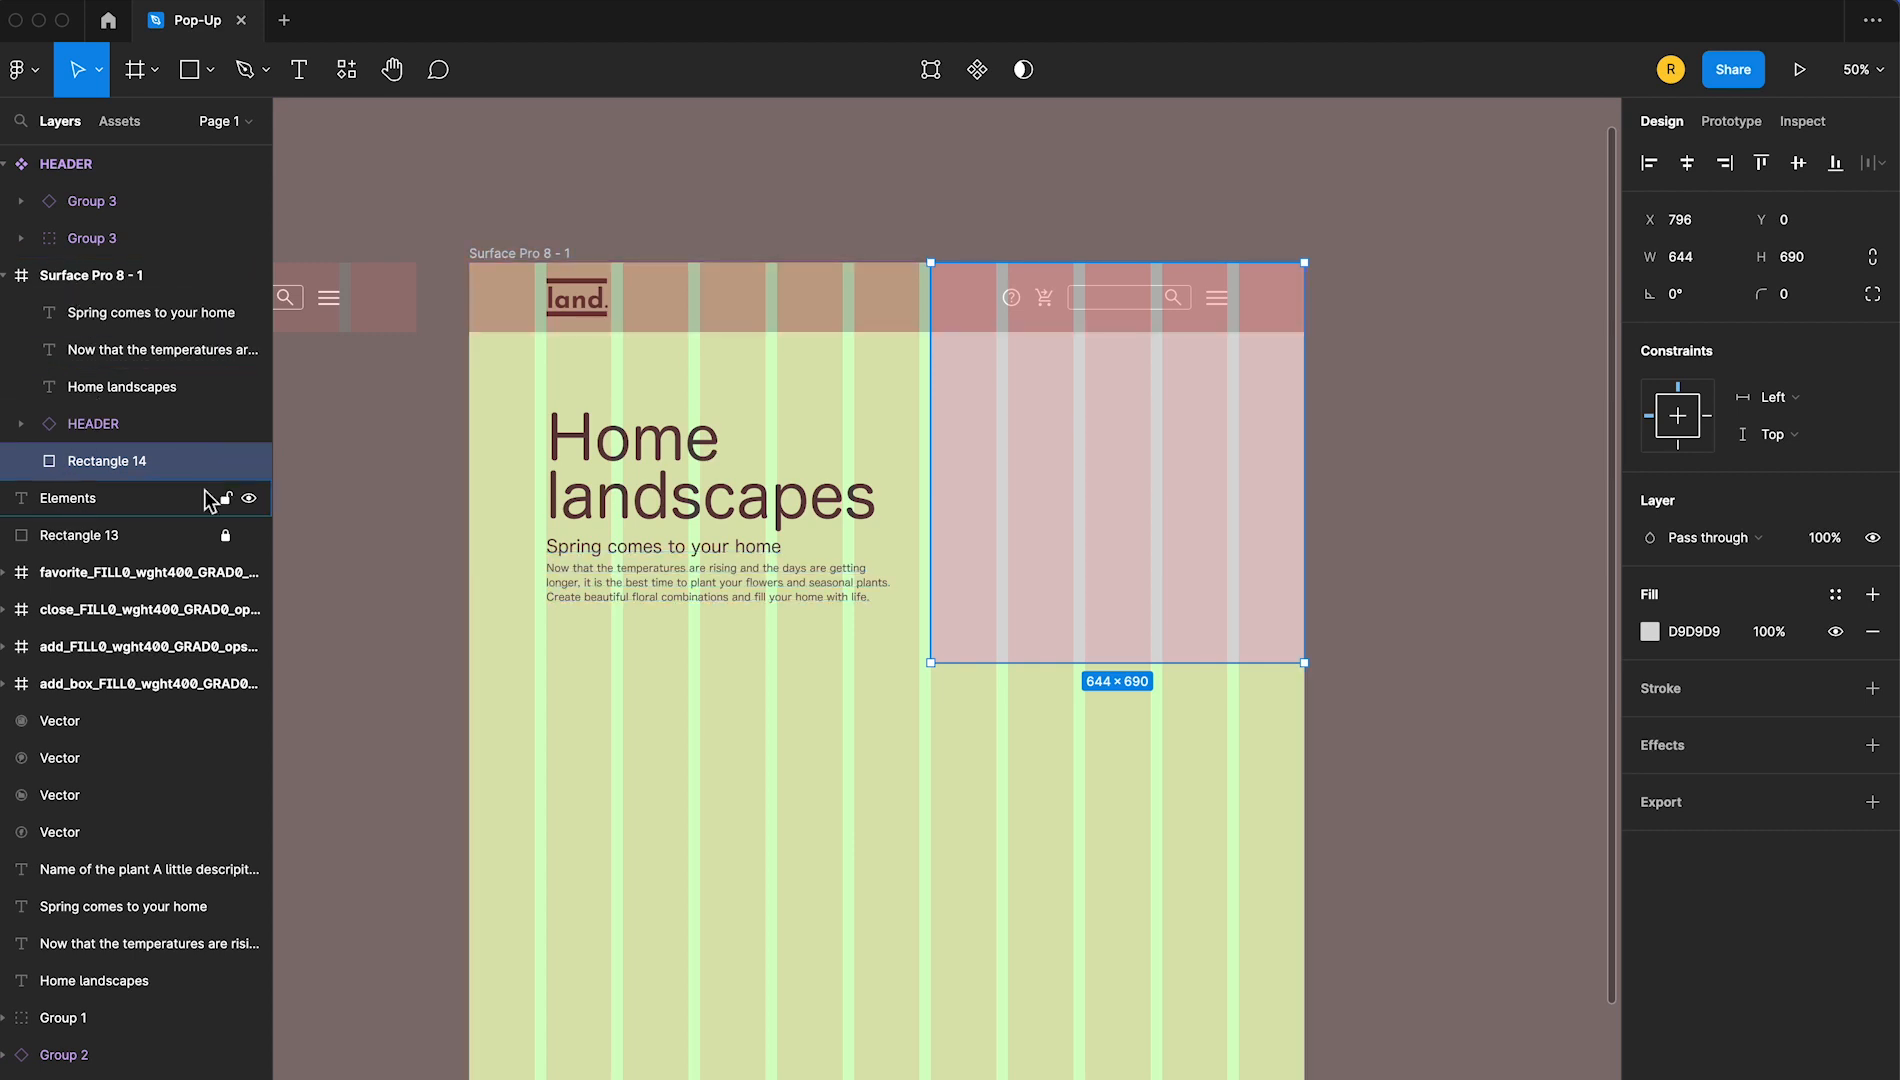
left_click(1372, 378)
Fill the large rectangle behind the header with the image pexels-scott-webb-1903965 9.png from the plantas folder on Escritorio
left_click(1220, 513)
left_click(1648, 634)
left_click(1421, 612)
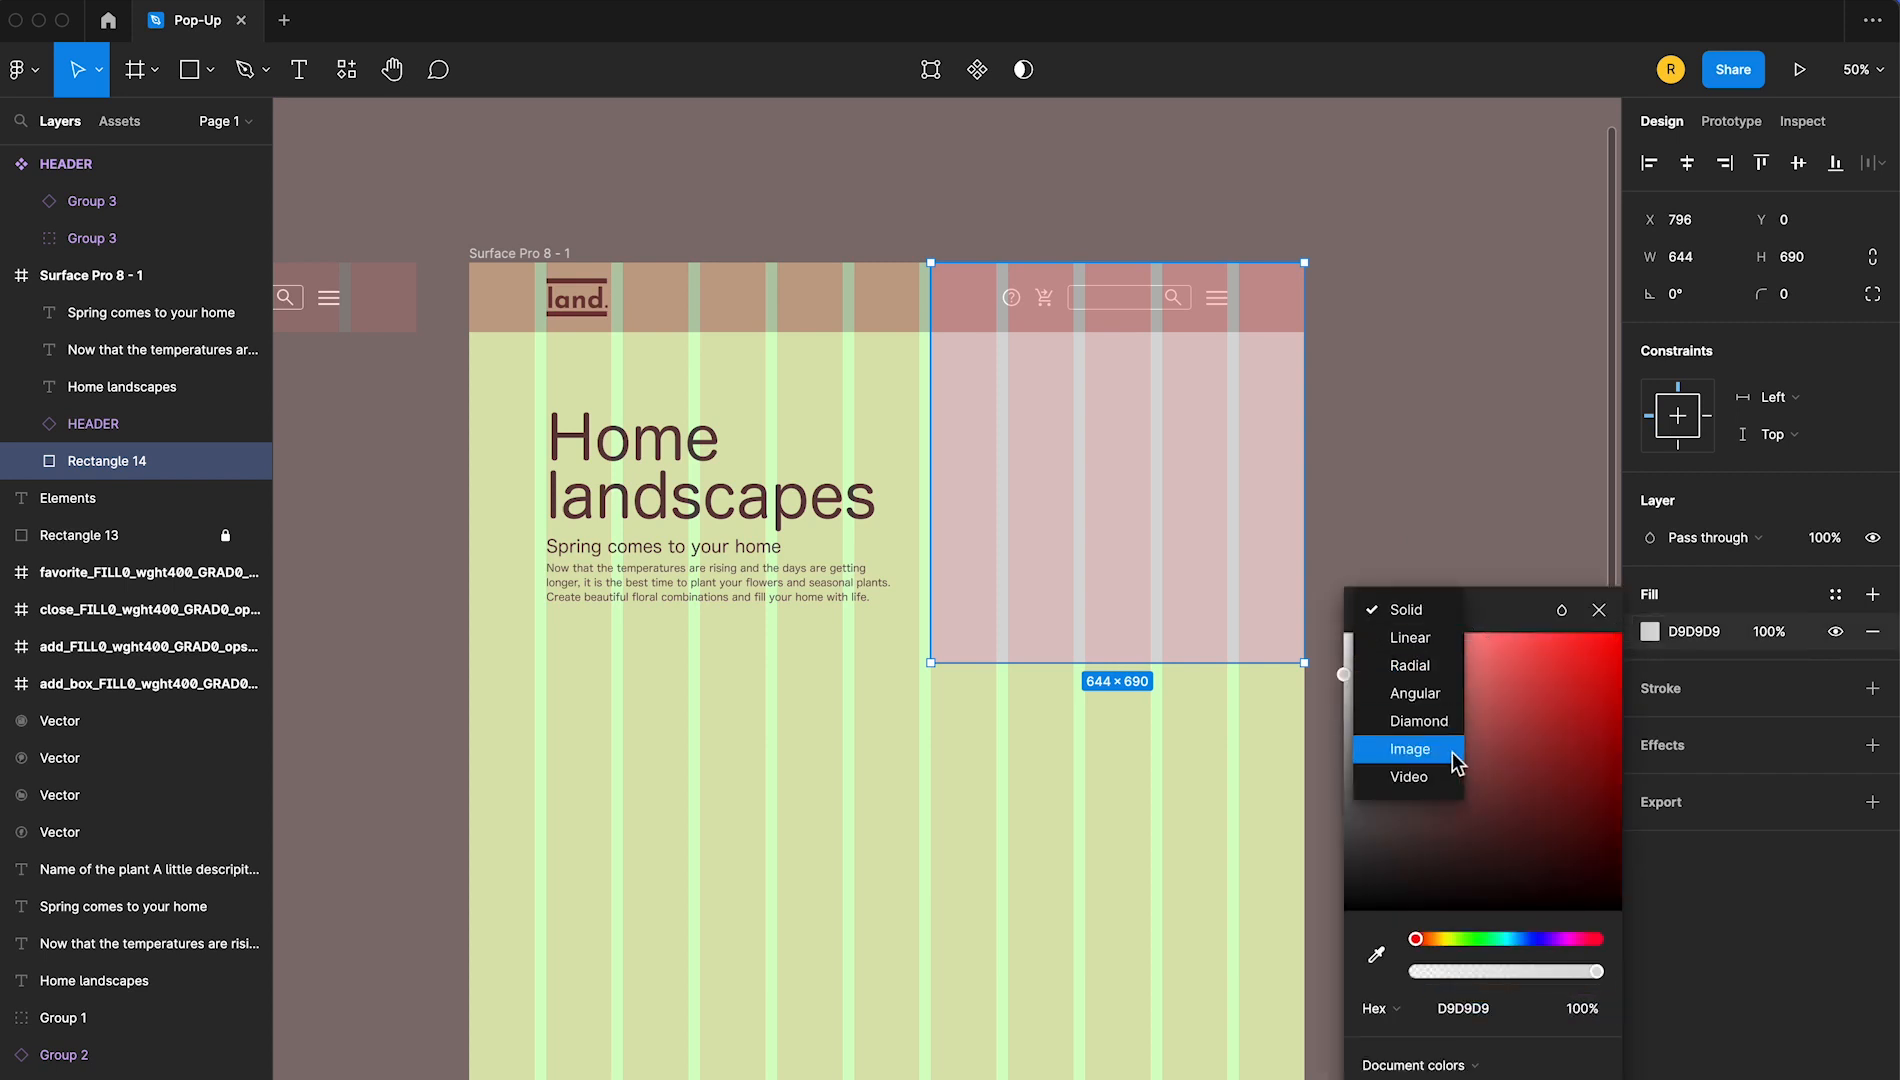
left_click(1452, 753)
left_click(1520, 759)
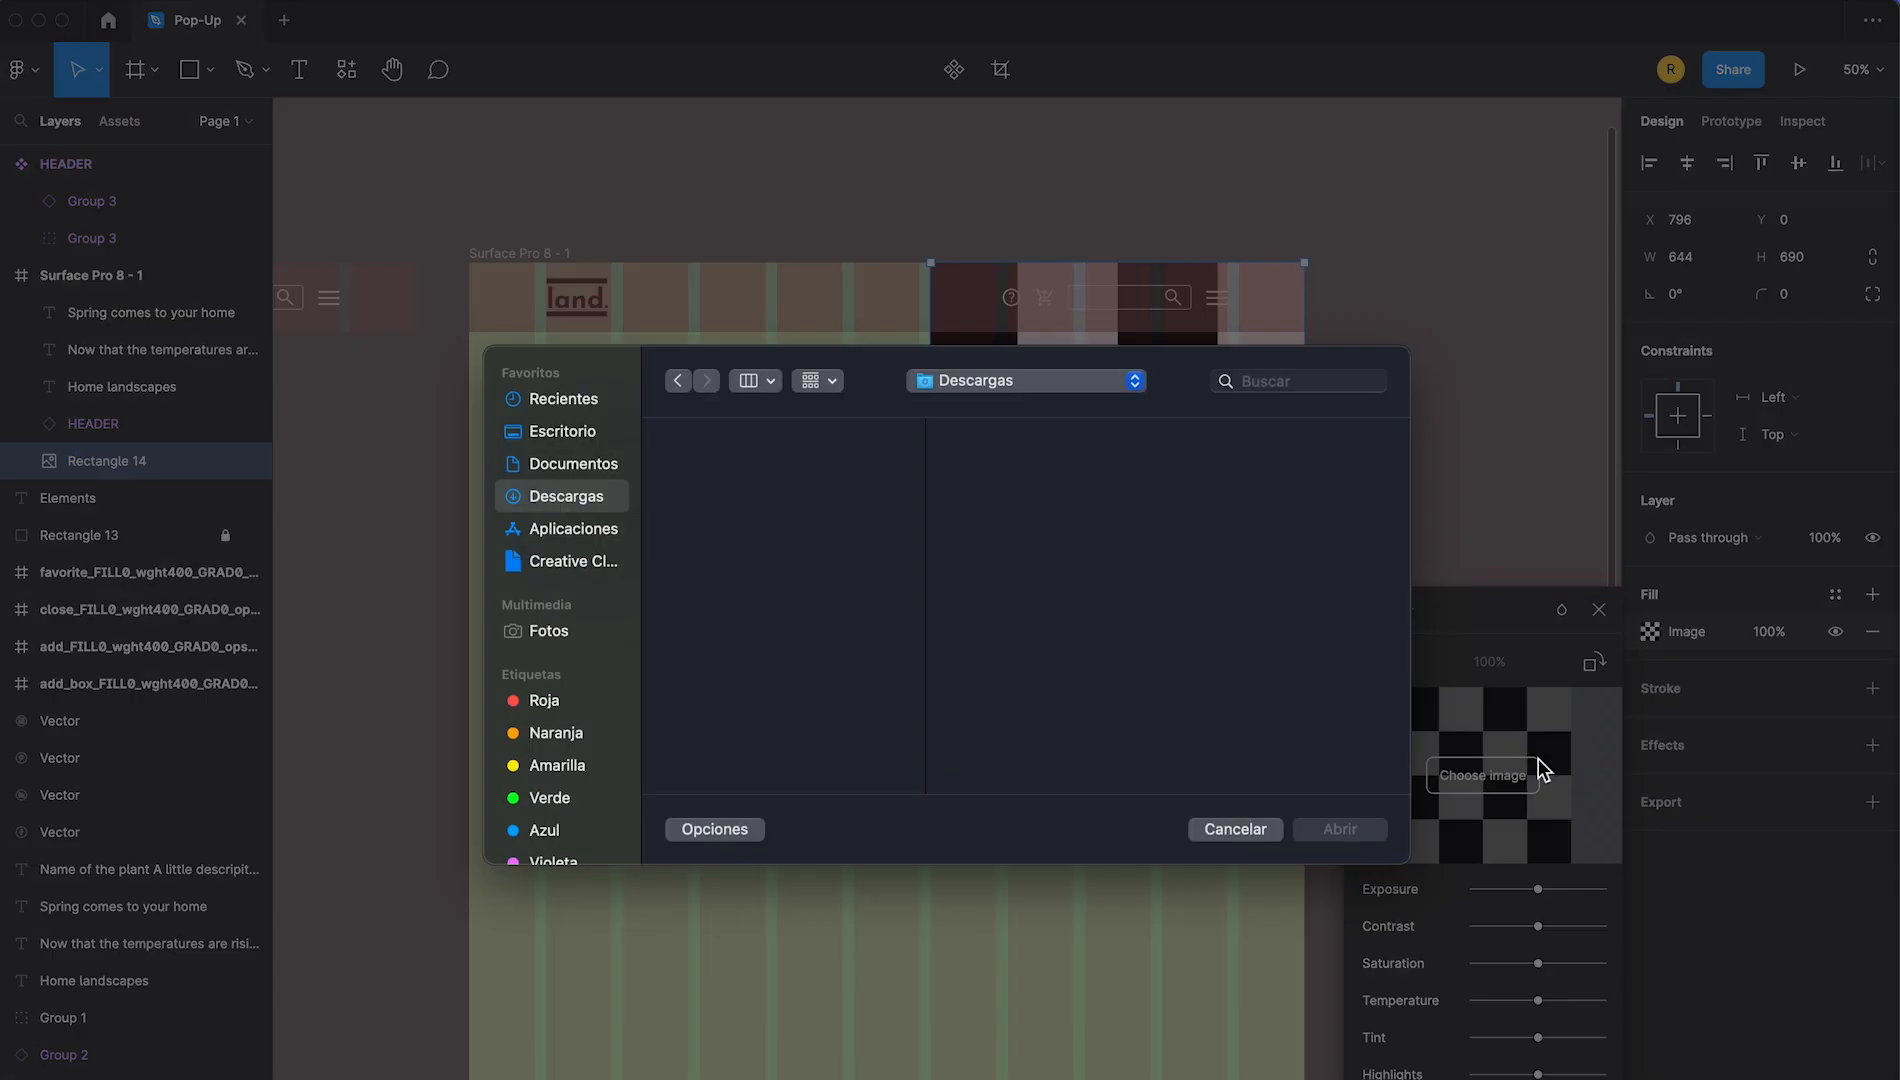
left_click(539, 437)
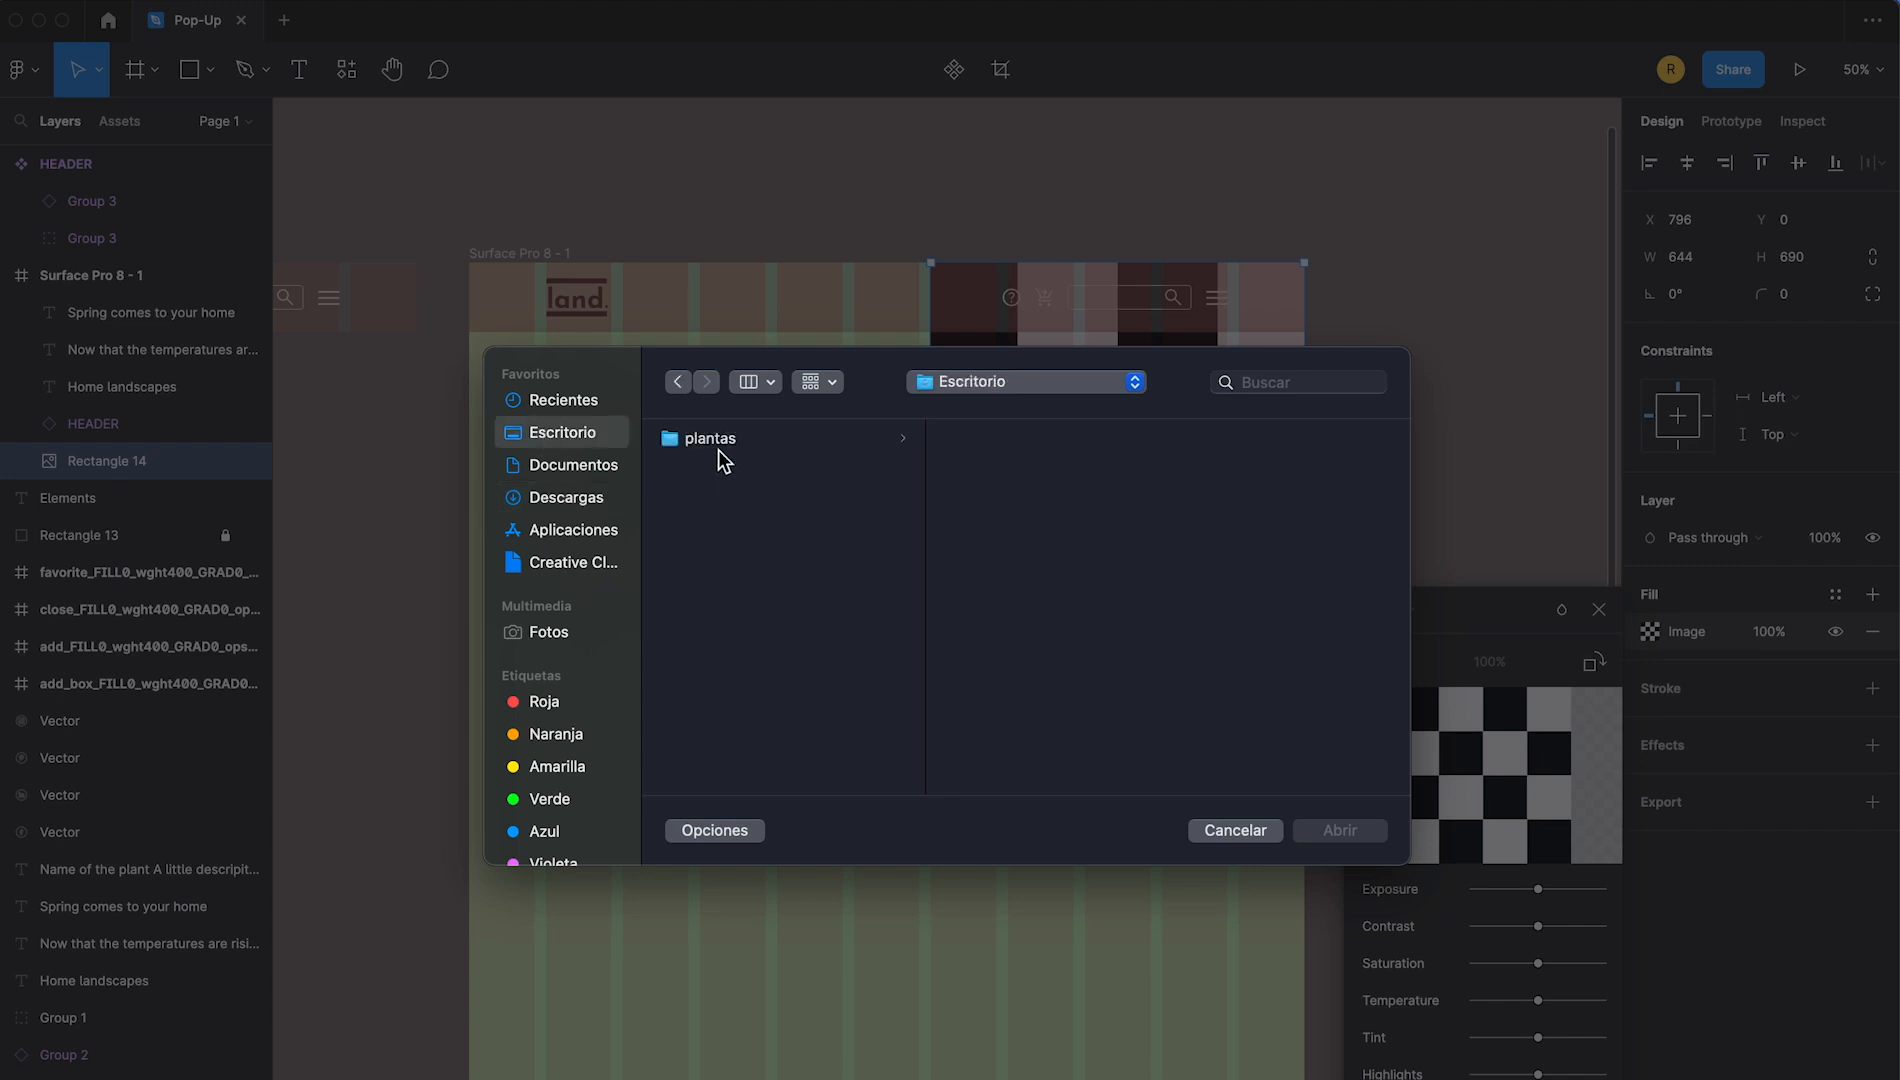
left_click(748, 446)
left_click(1036, 440)
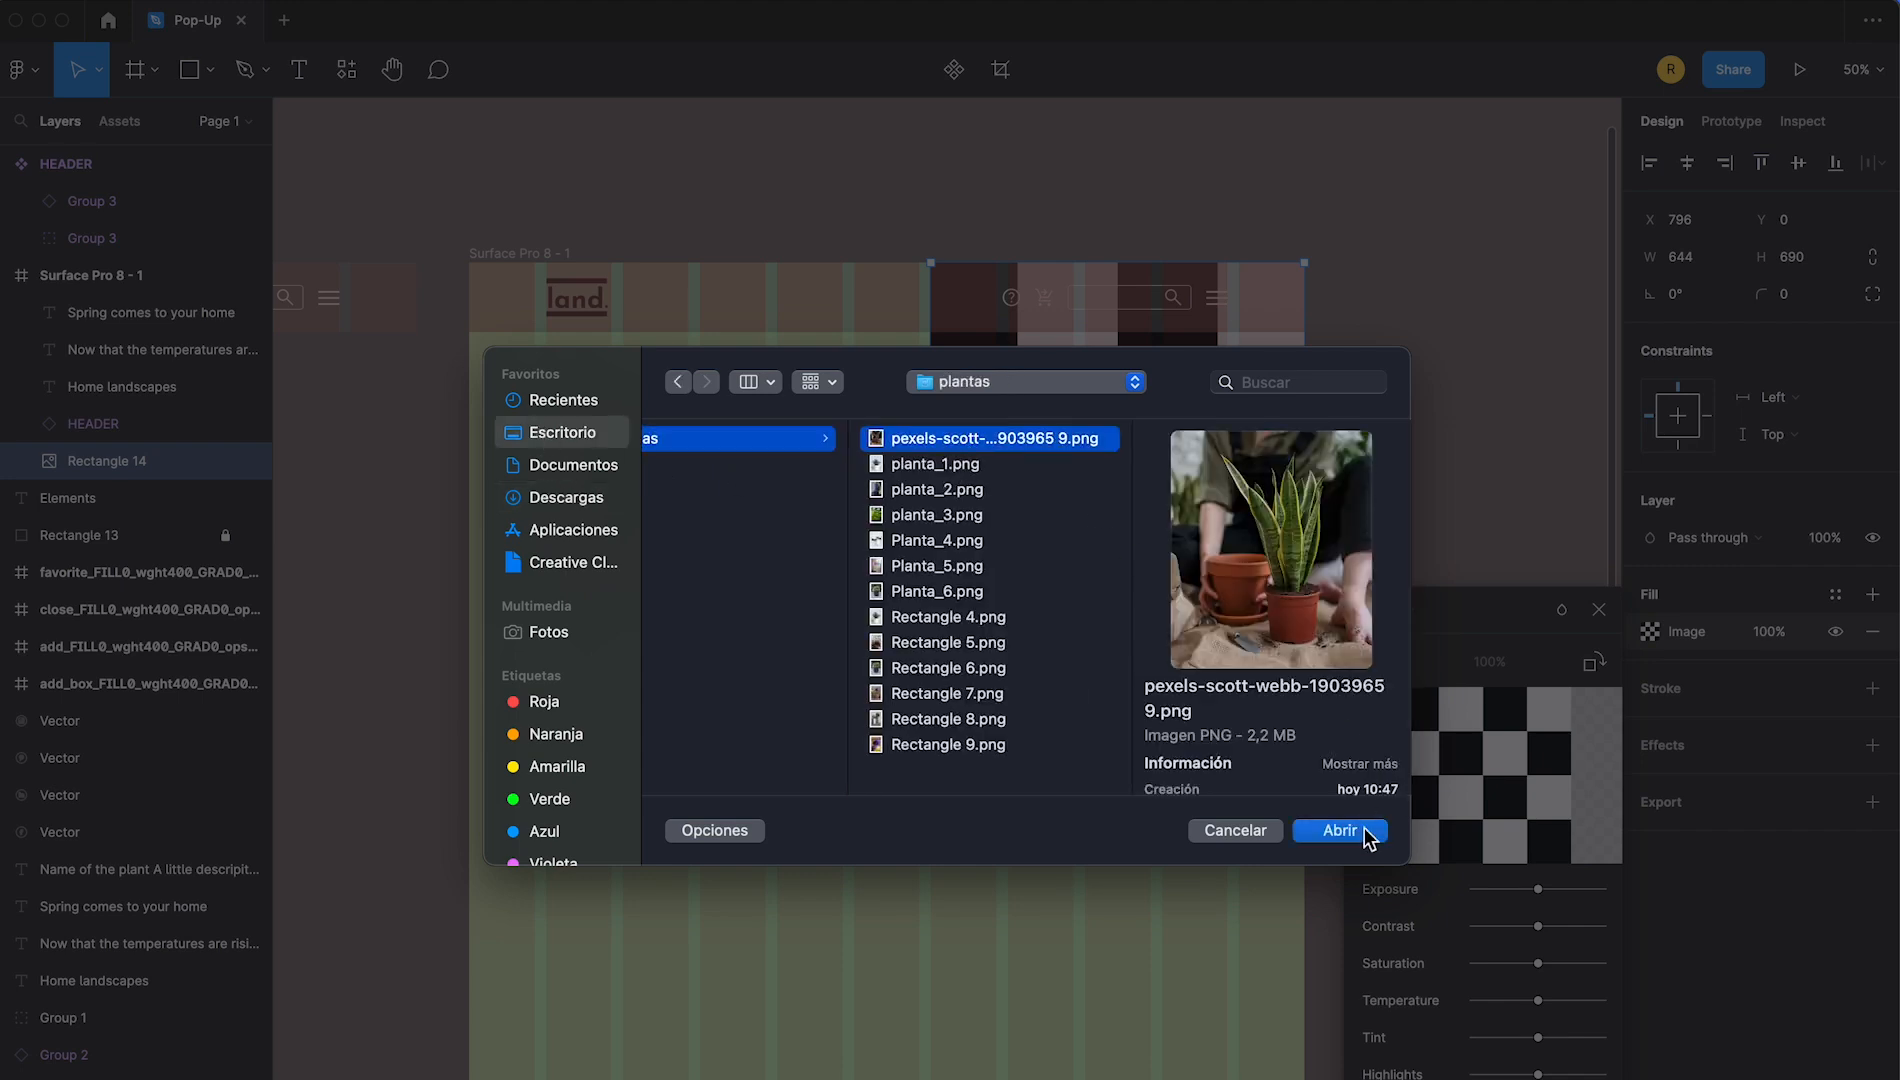
left_click(1340, 830)
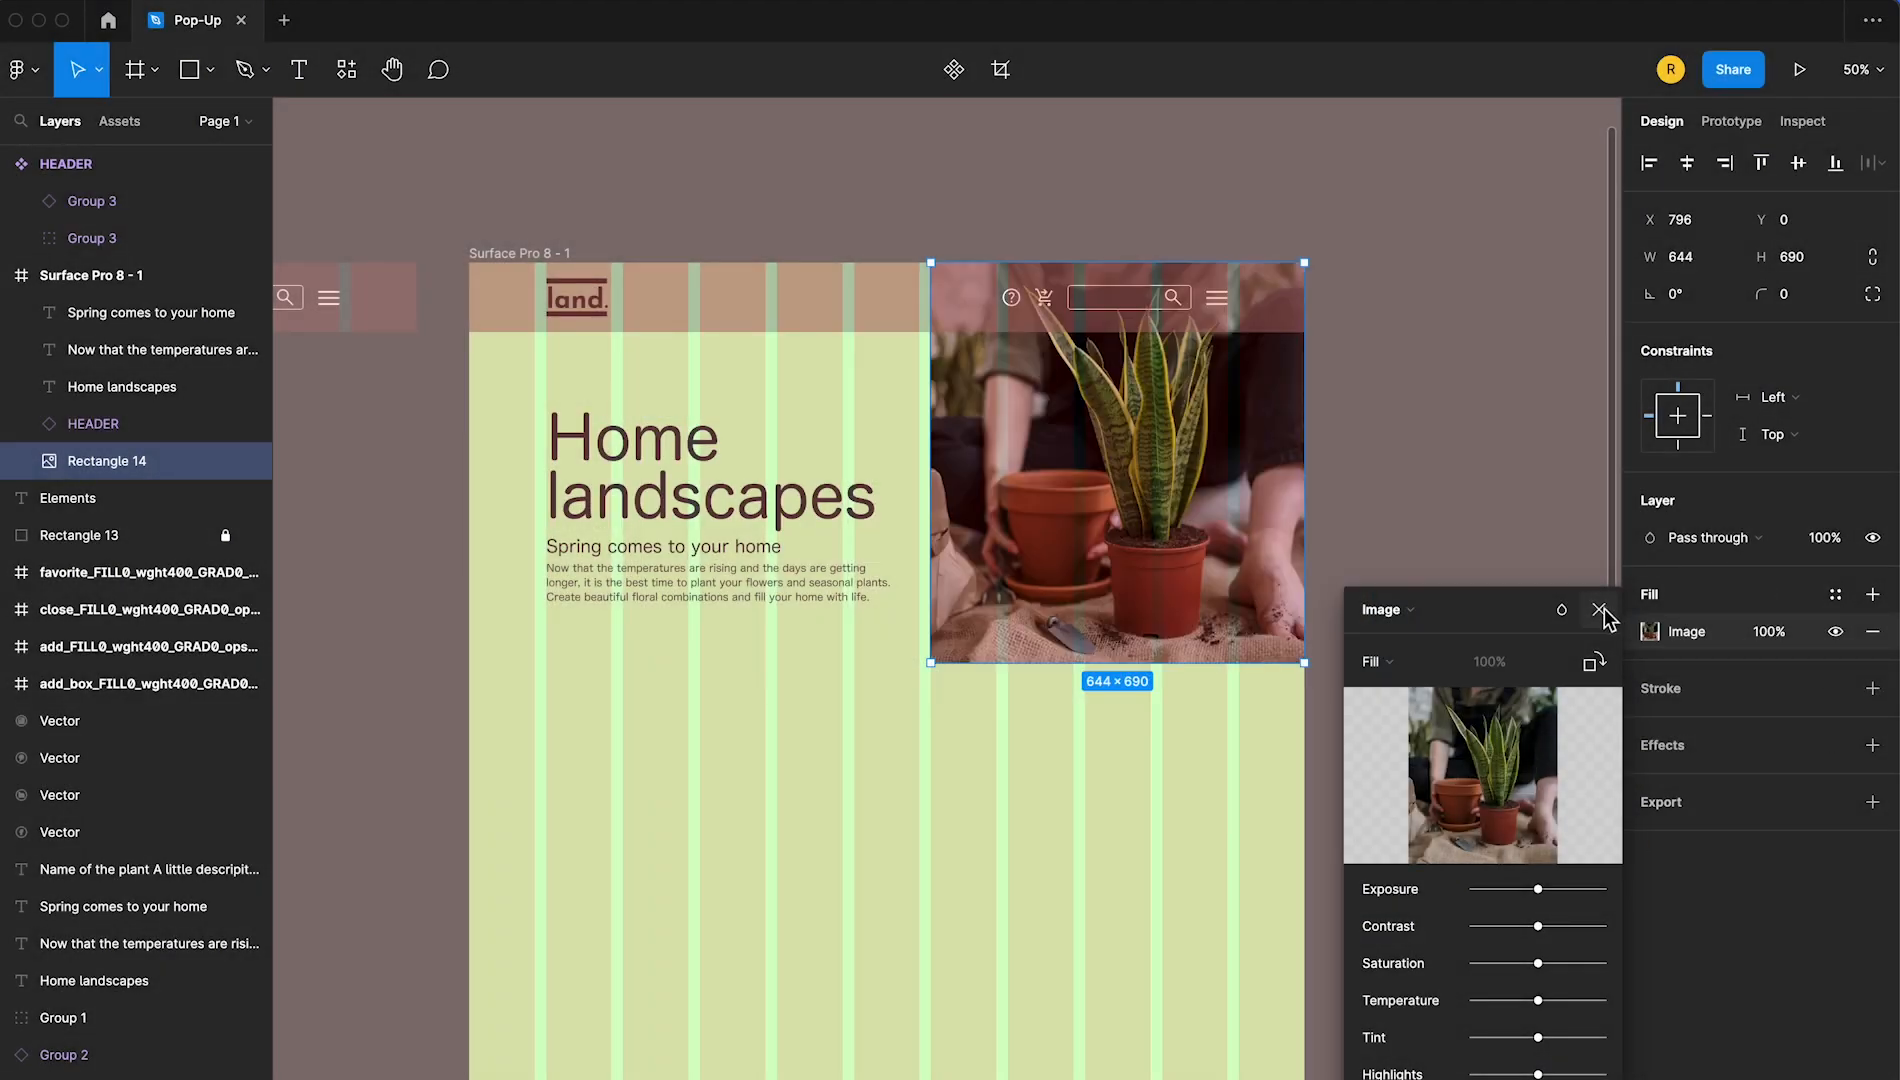
left_click(1600, 610)
left_click(1460, 573)
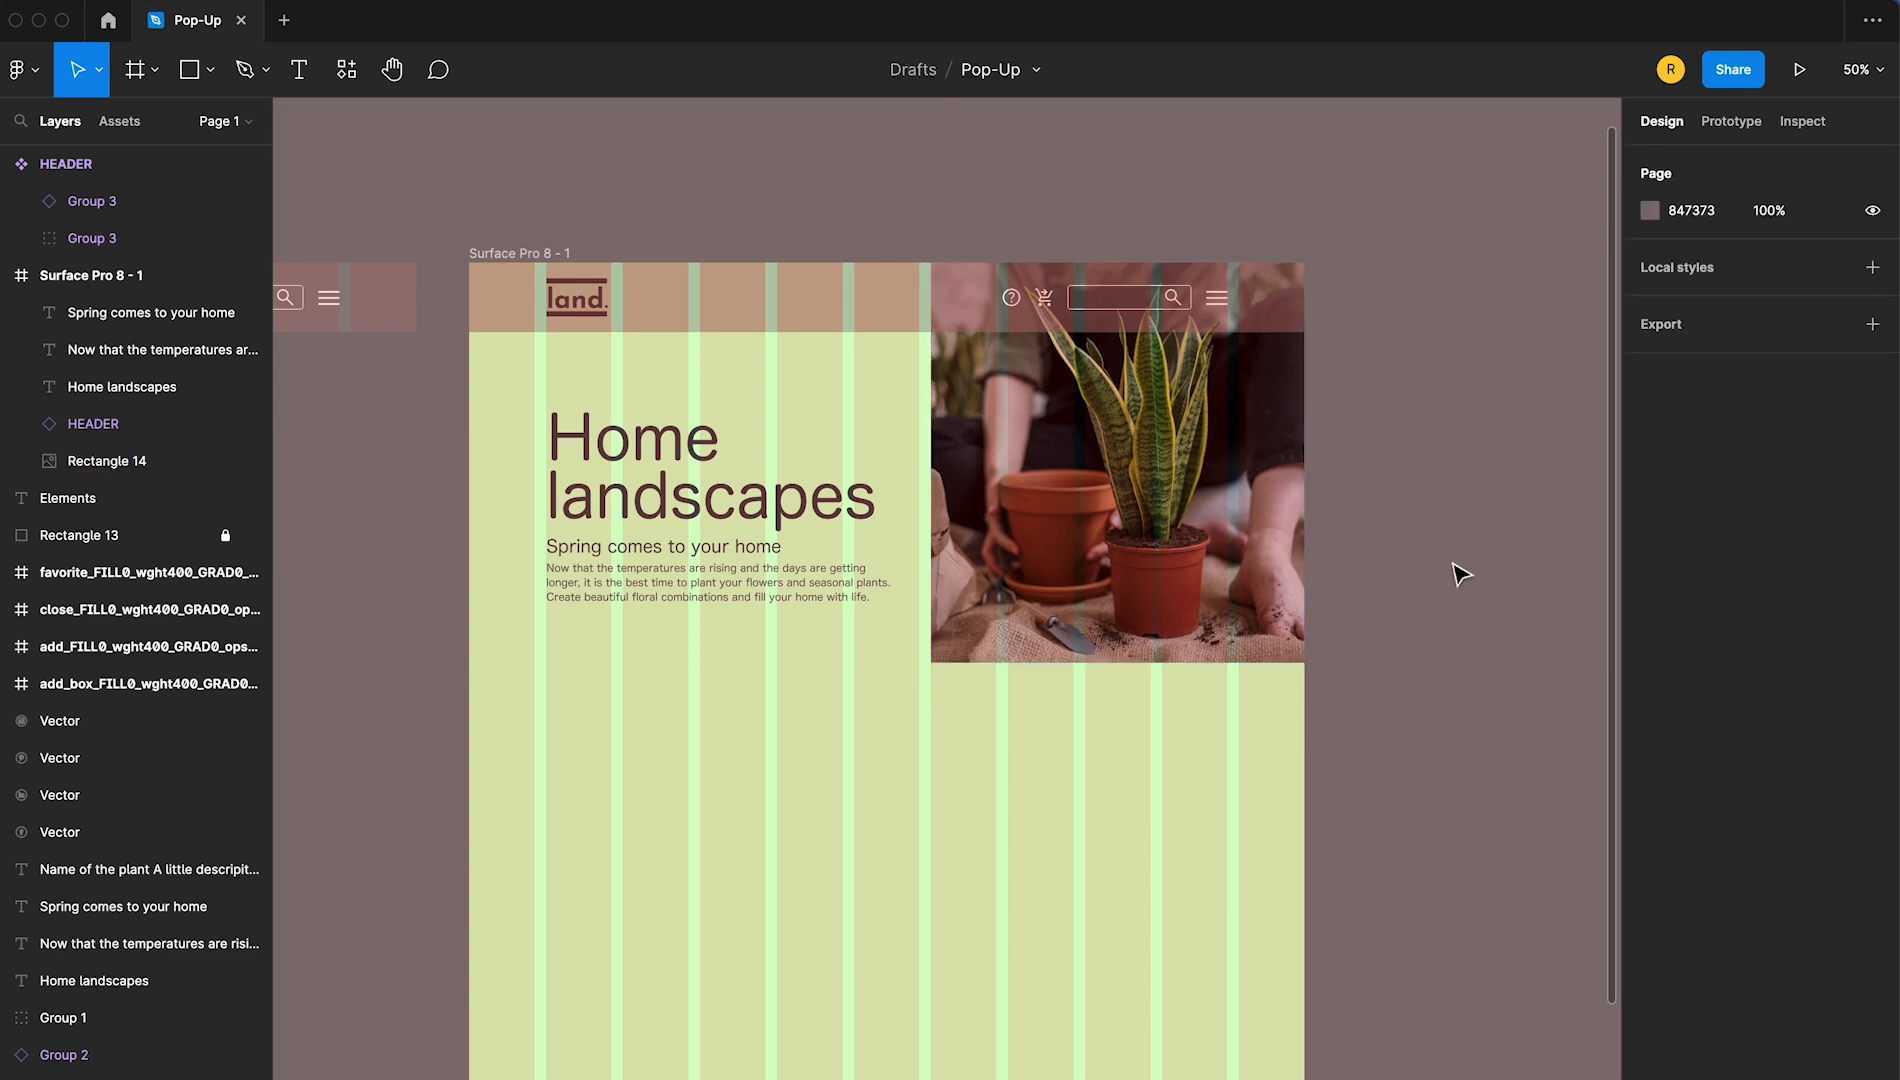
Preview the Surface Pro 8 - 1 frame as a prototype, then return to the Pop-Up design file
left_click(548, 255)
left_click(1798, 70)
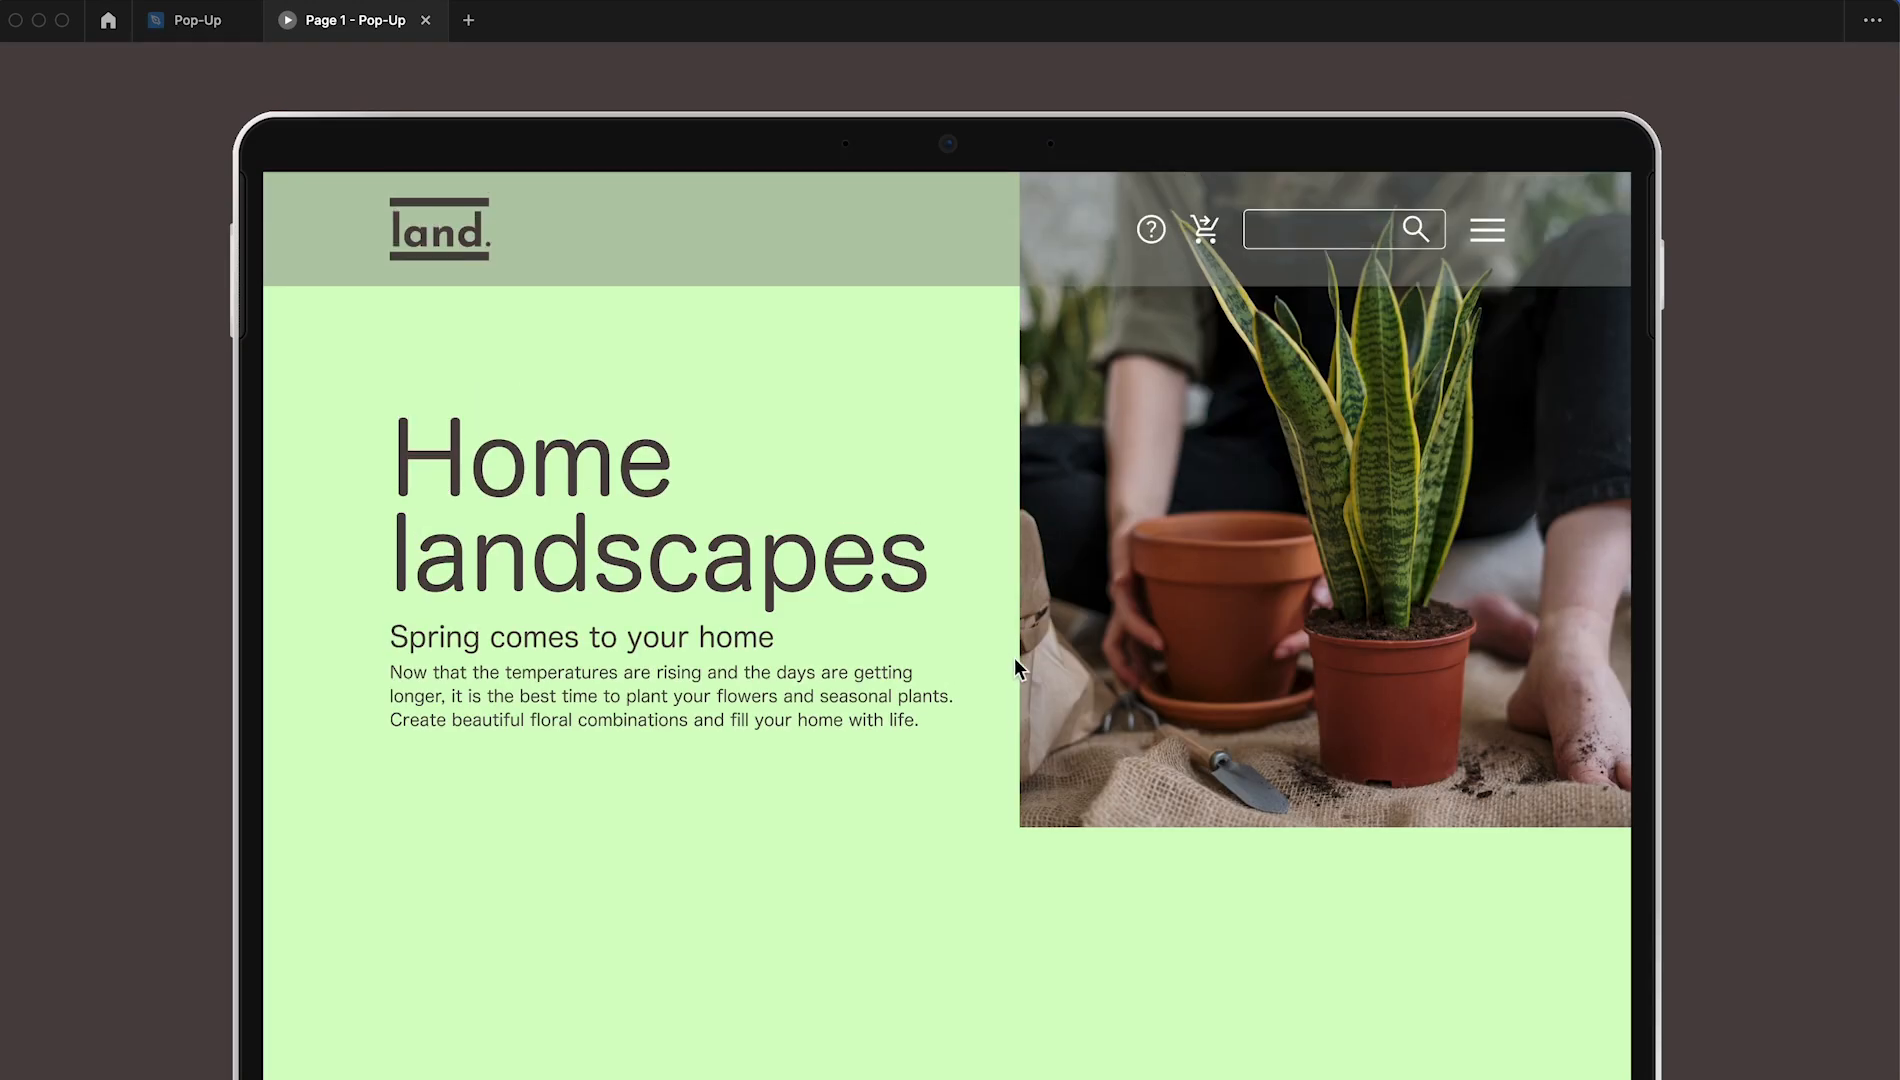
left_click(211, 28)
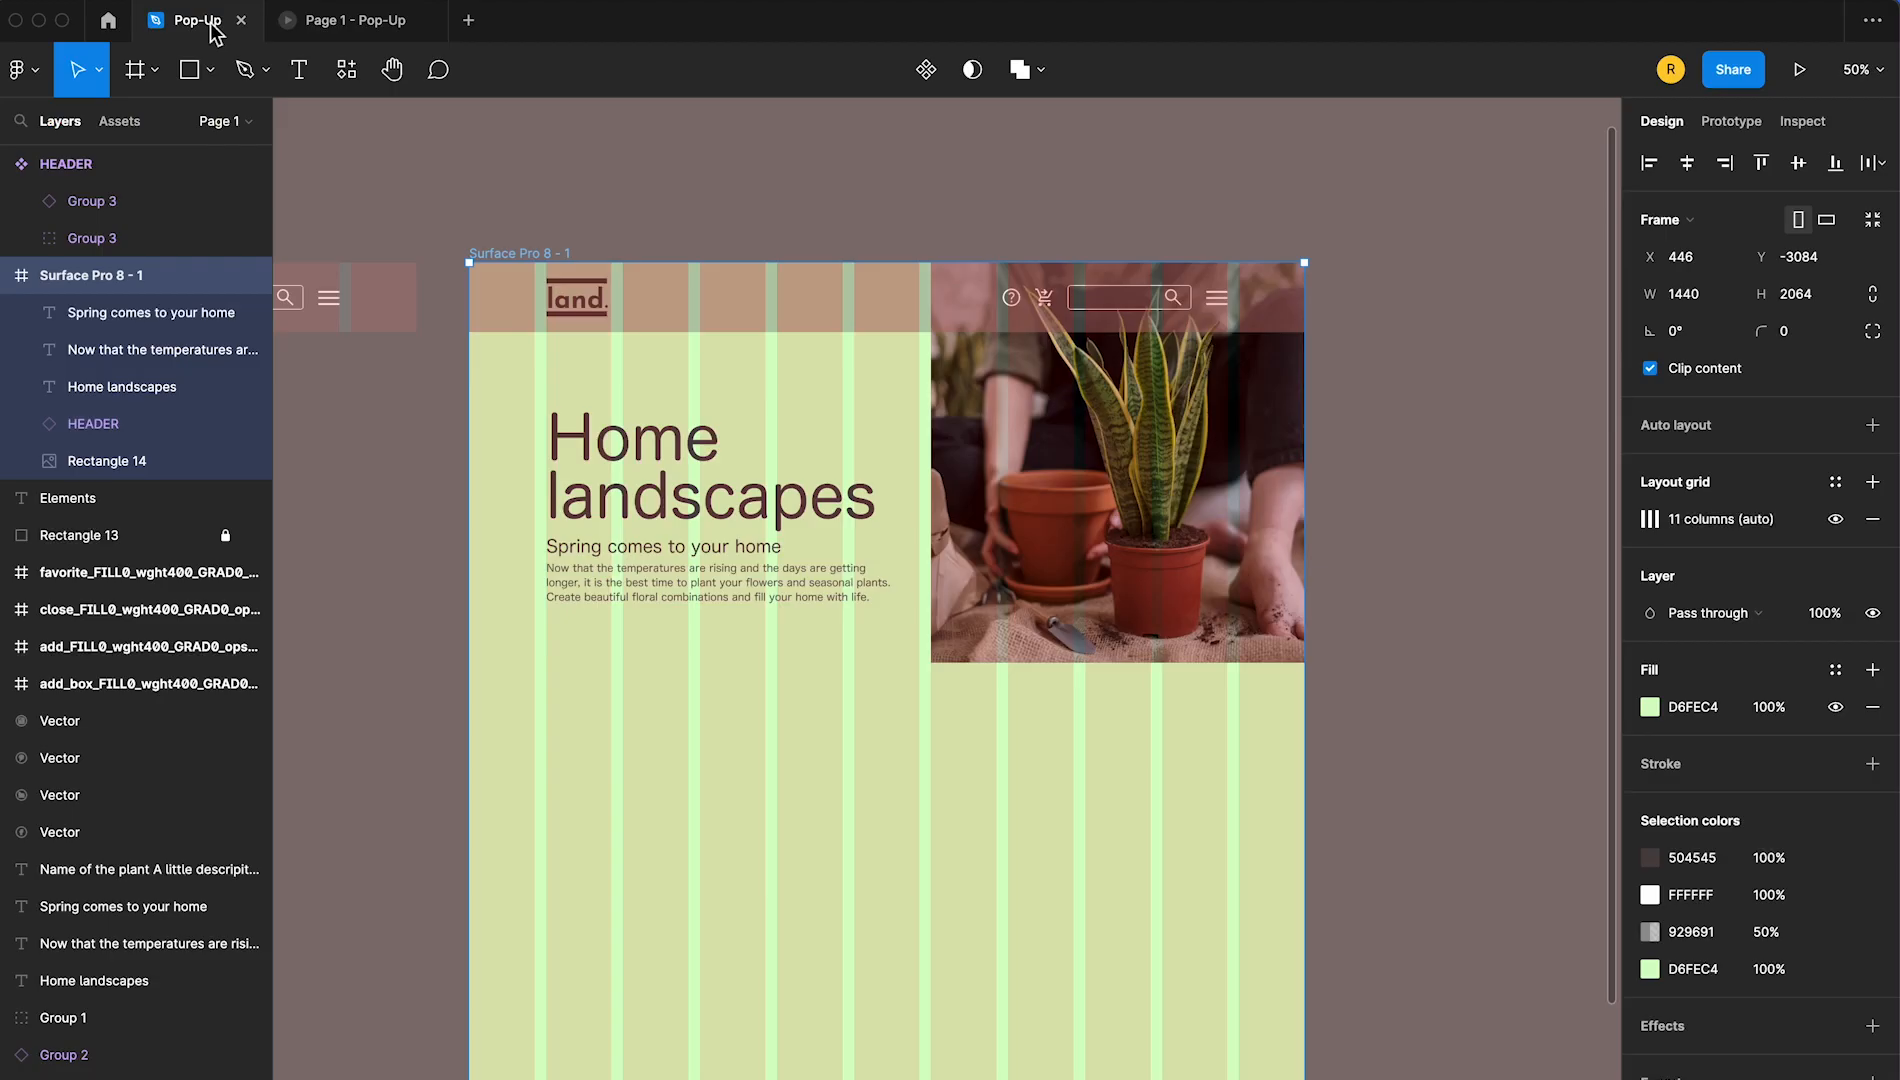
Set the scroll position of the HEADER instance in the Surface Pro 8 - 1 frame to Fixed (stay in place)
left_click(716, 312)
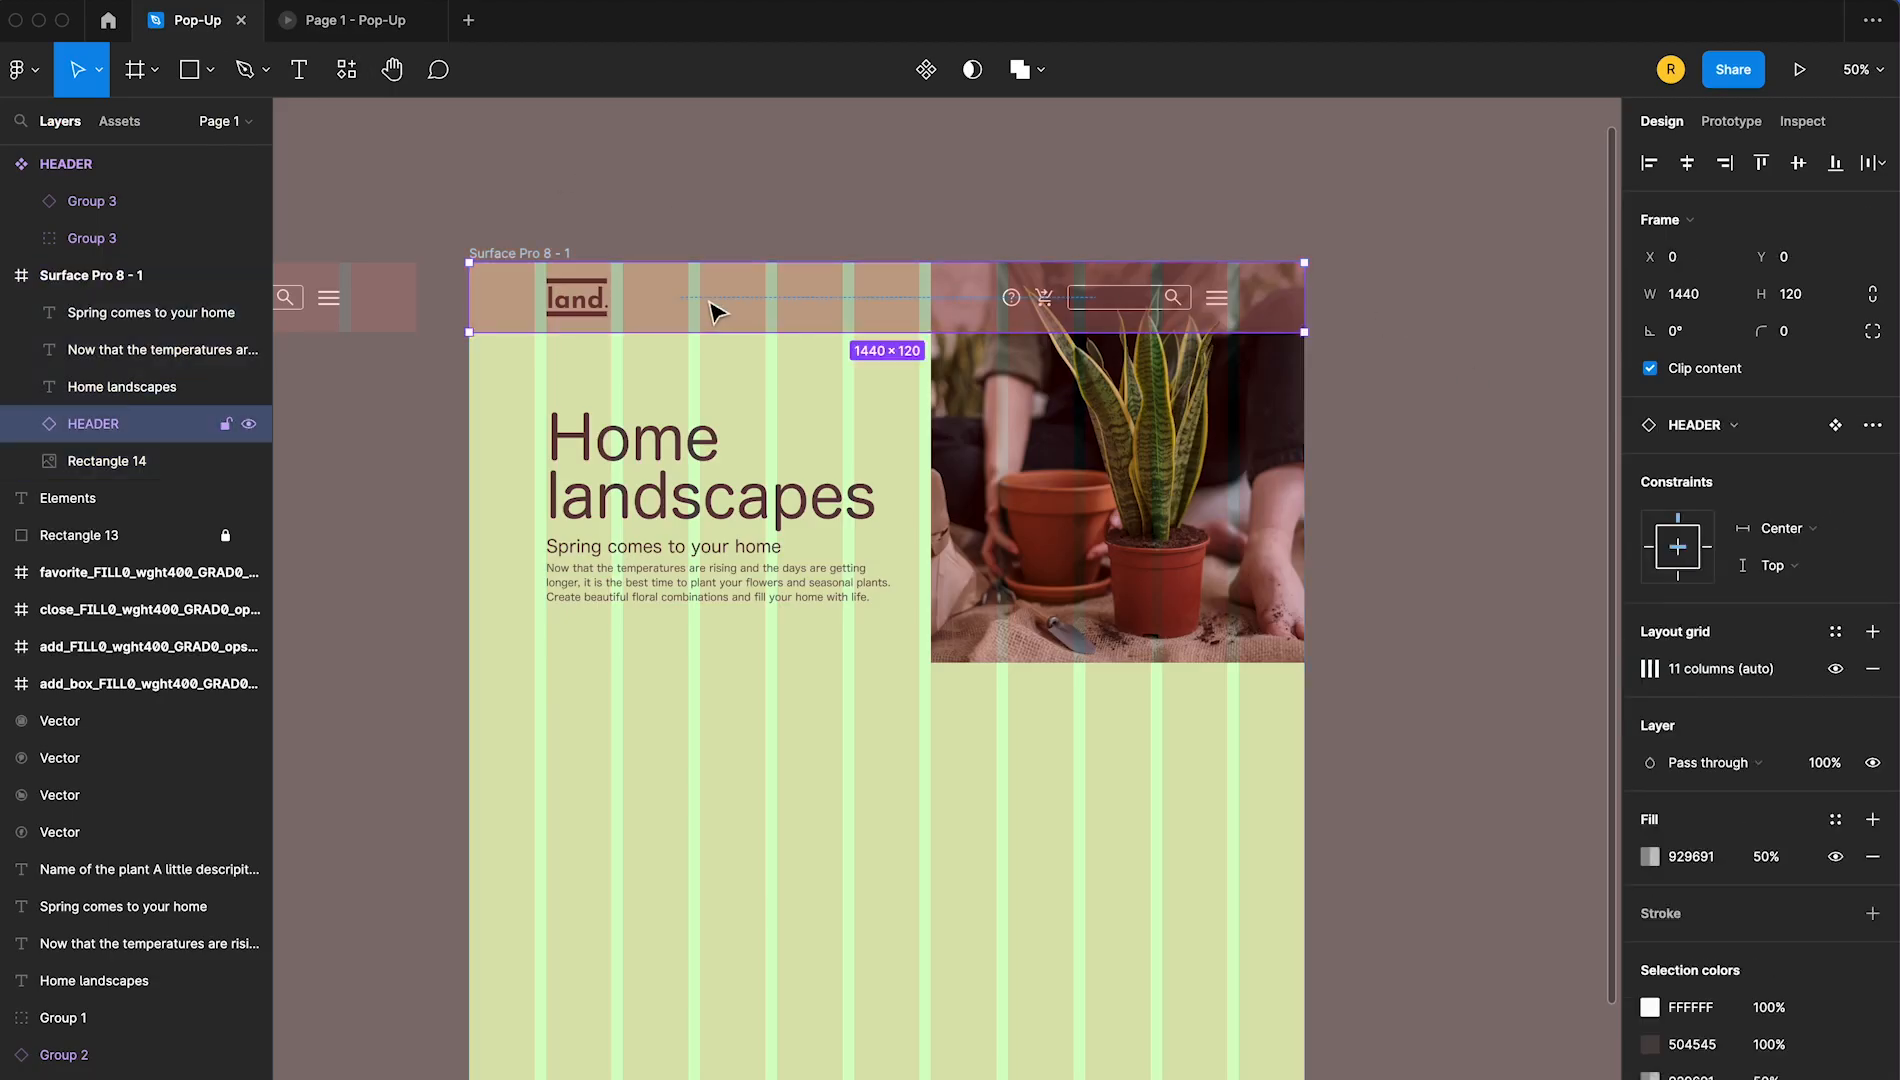
left_click(1729, 128)
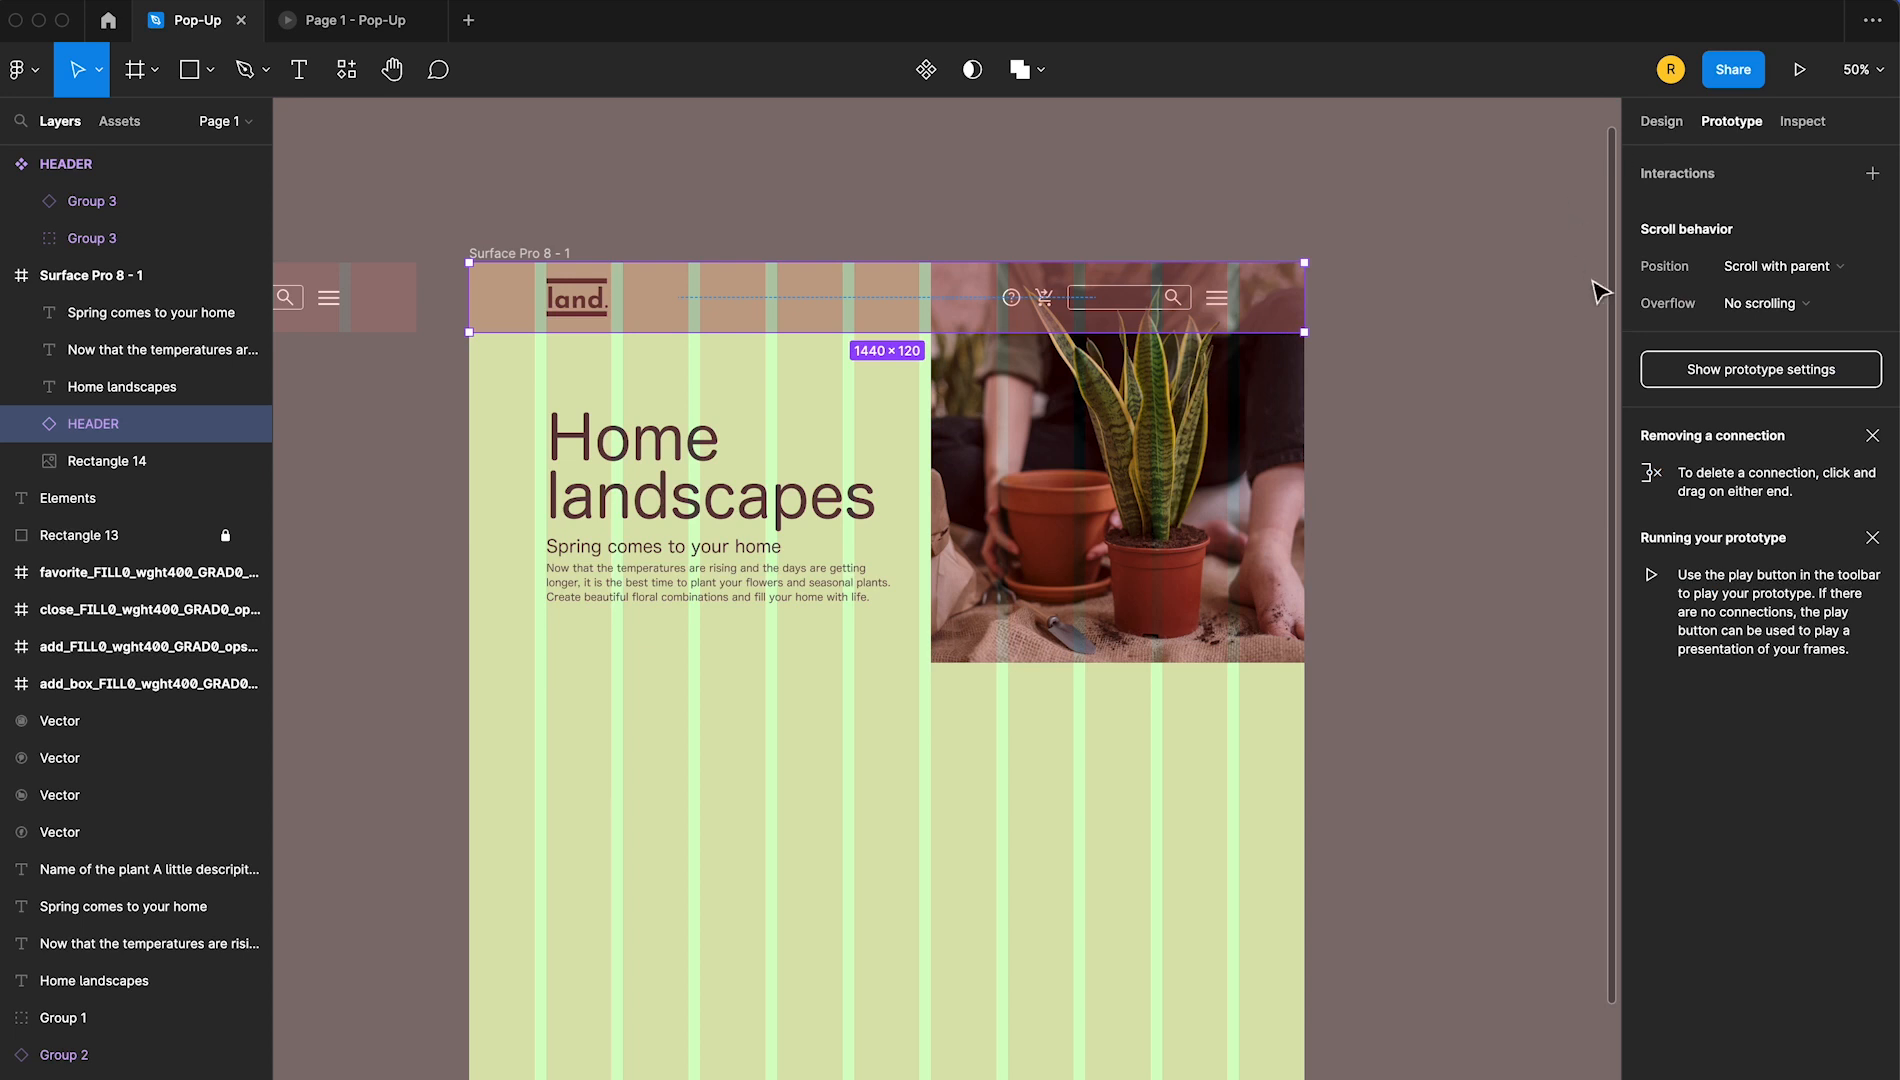
left_click(1808, 270)
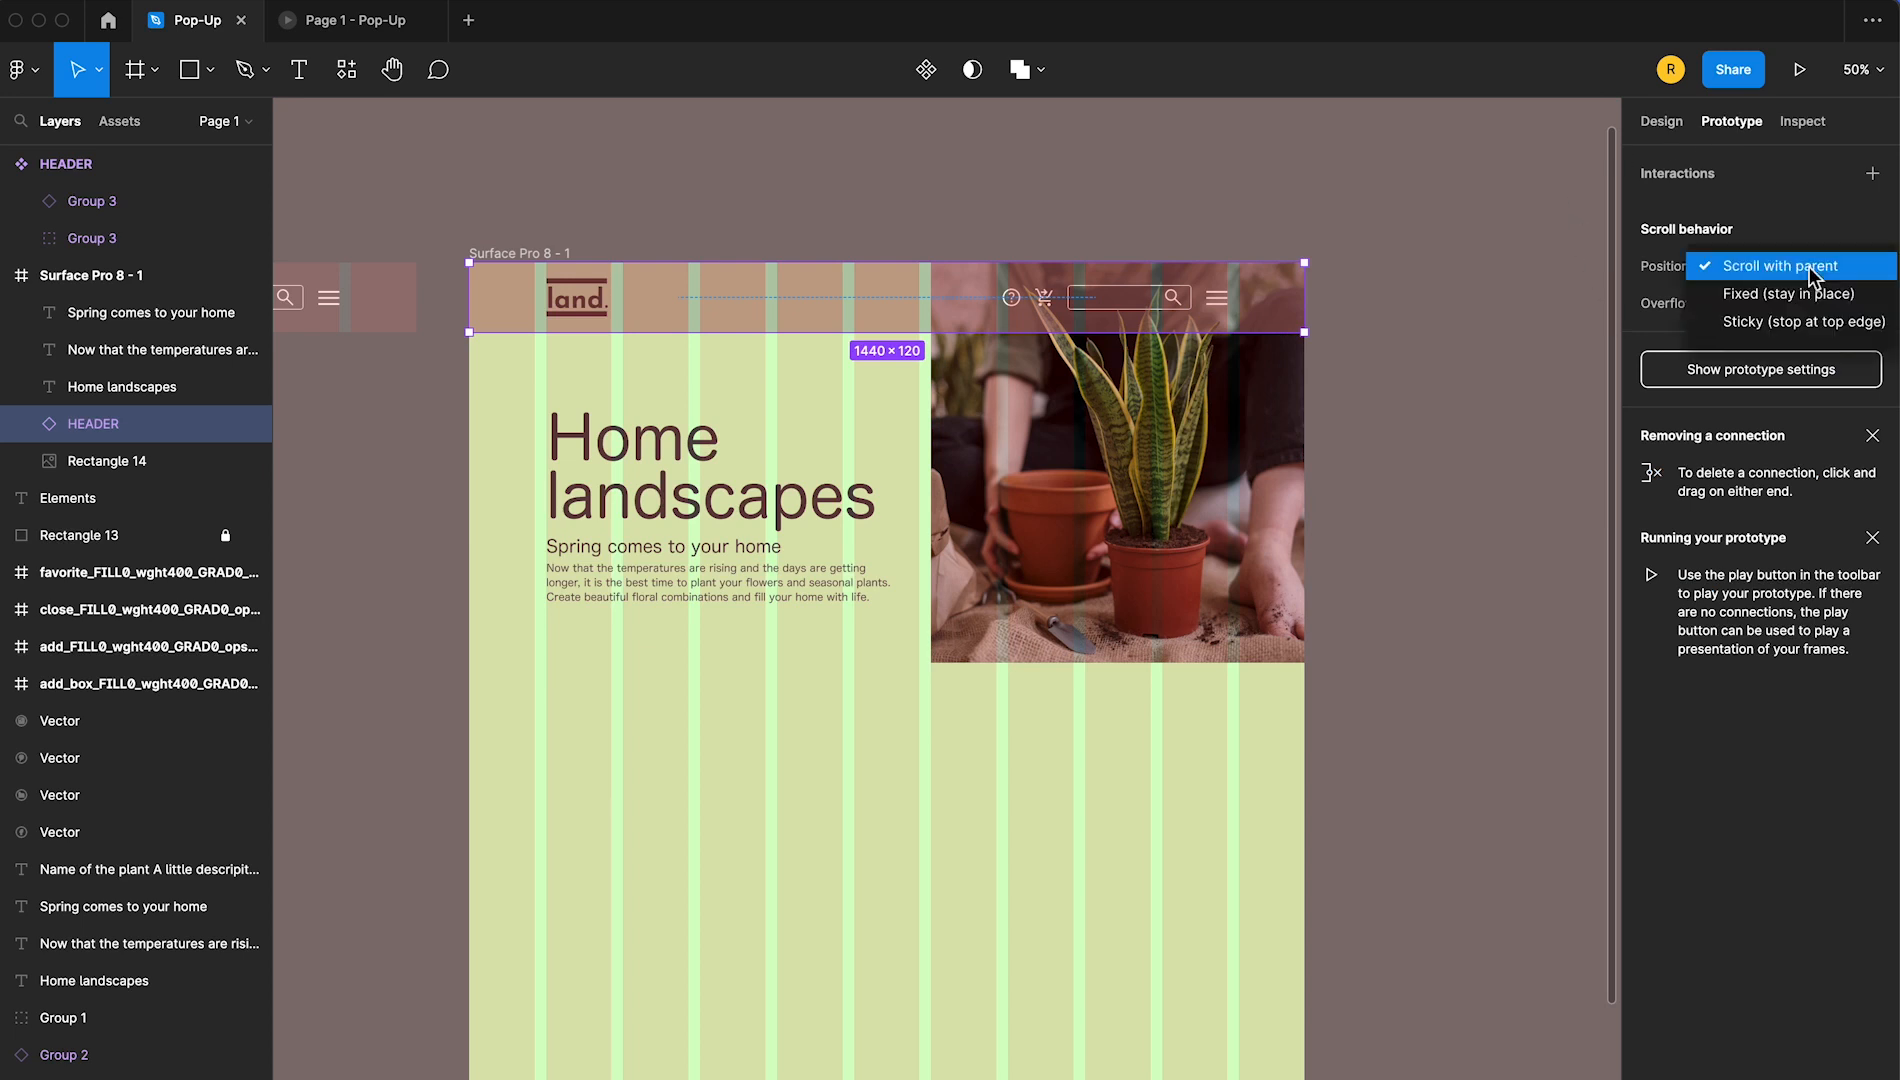
left_click(1851, 294)
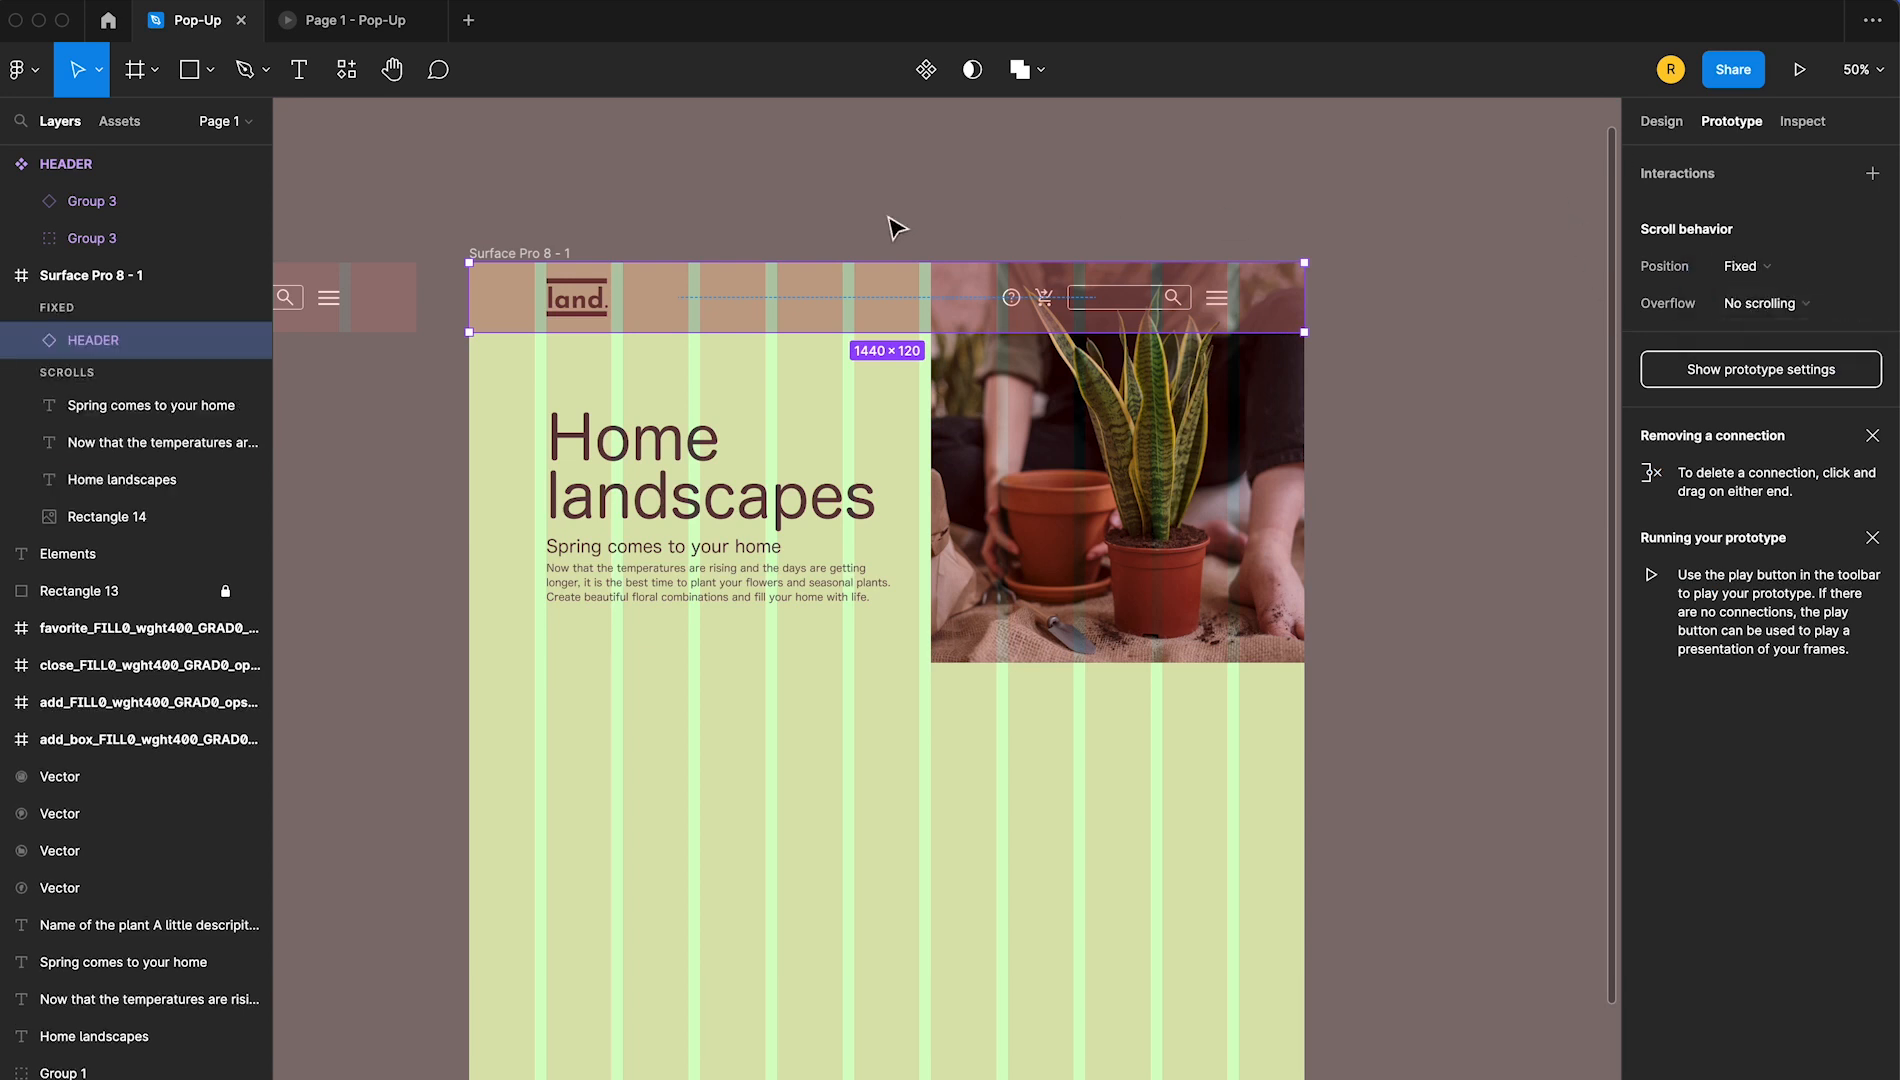
left_click(855, 225)
Preview the Surface Pro 8 - 1 frame, scroll through it to check the fixed header, and close the preview
left_click(494, 257)
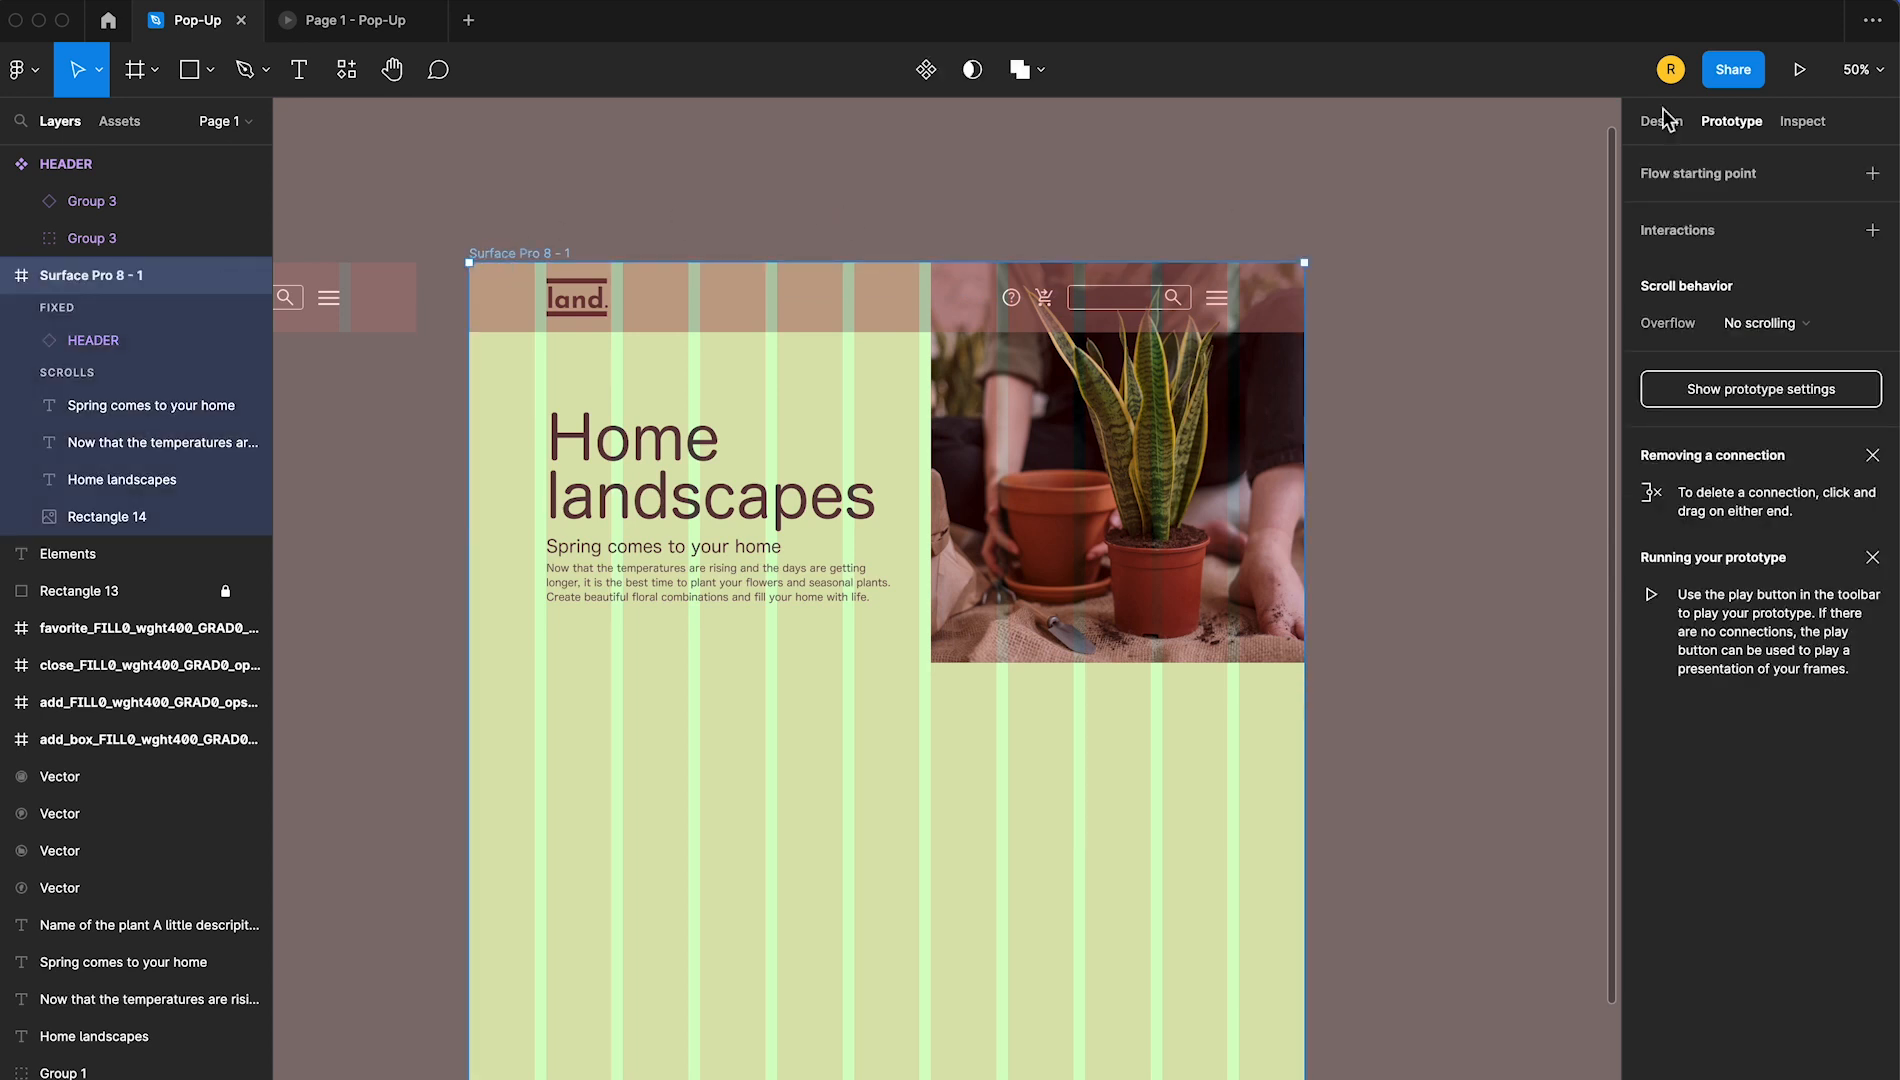
left_click(1797, 72)
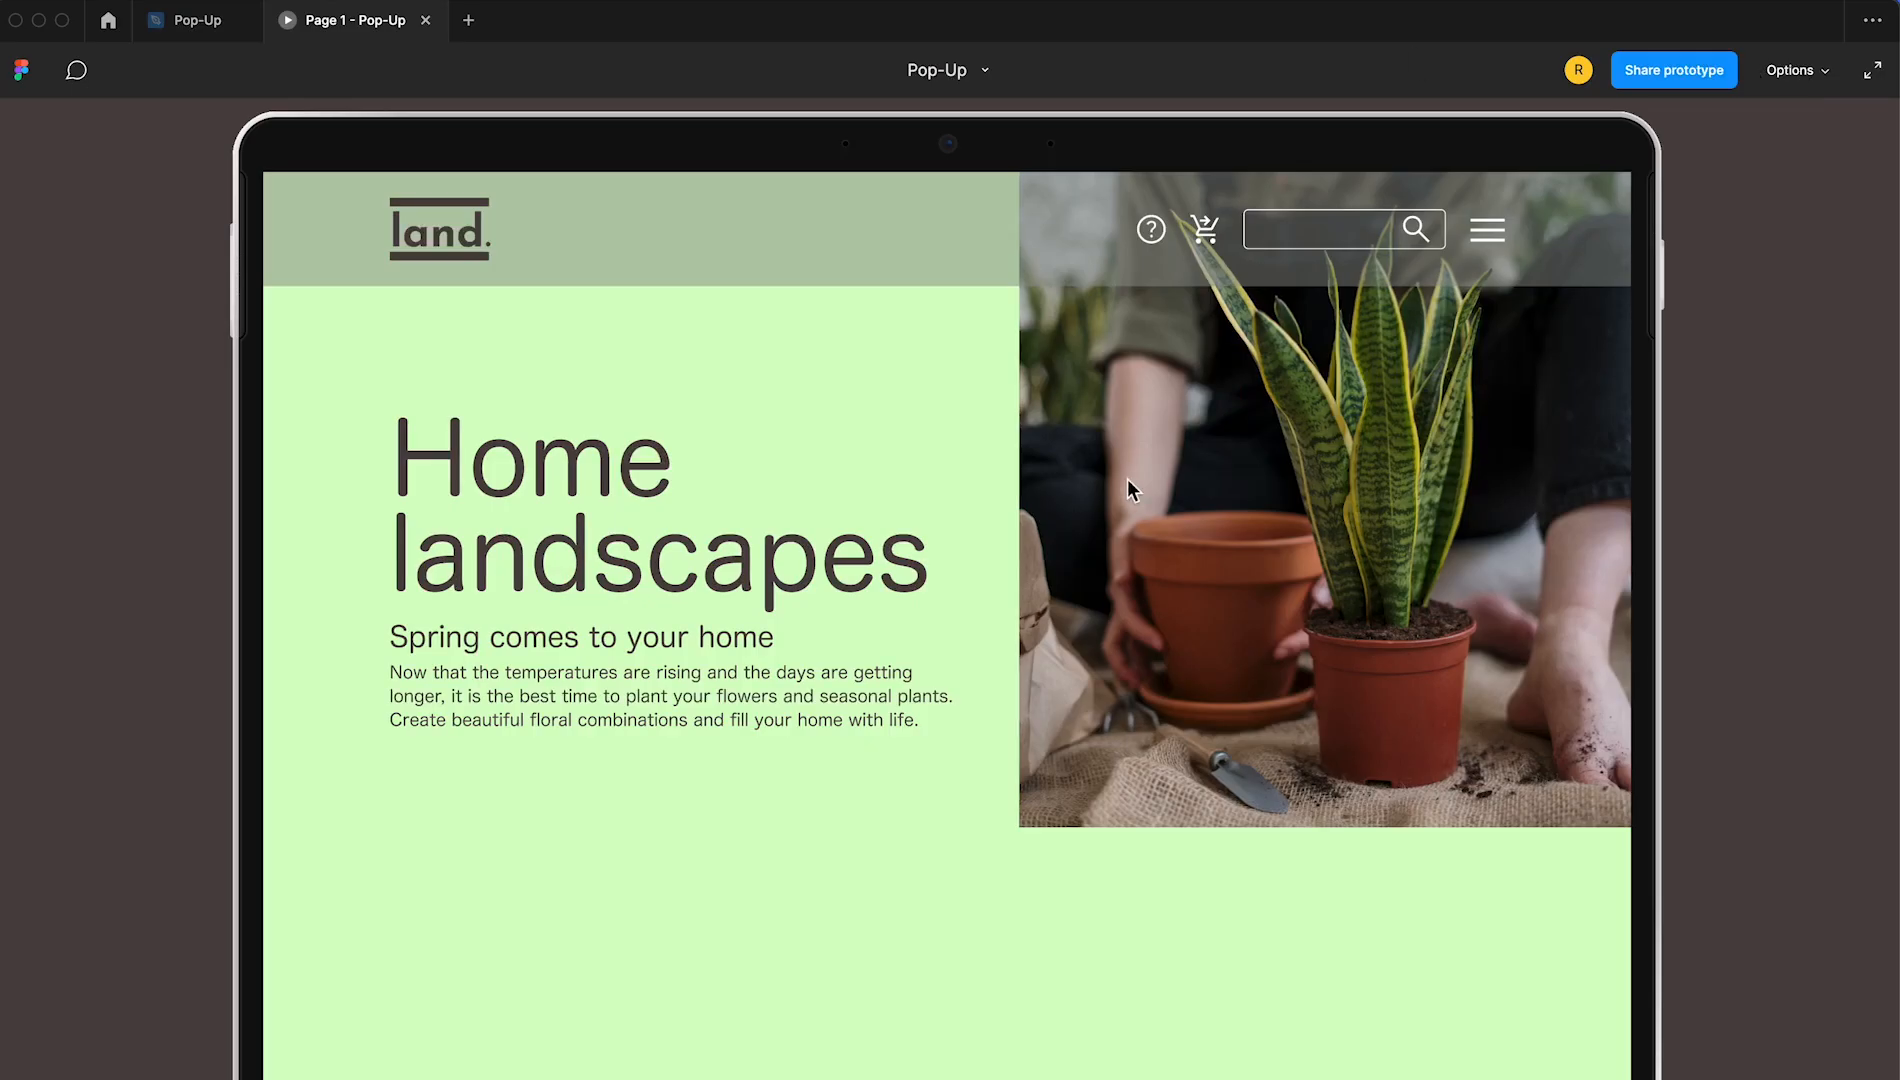
scroll(1127, 479, "down", 10)
scroll(1127, 479, "up", 10)
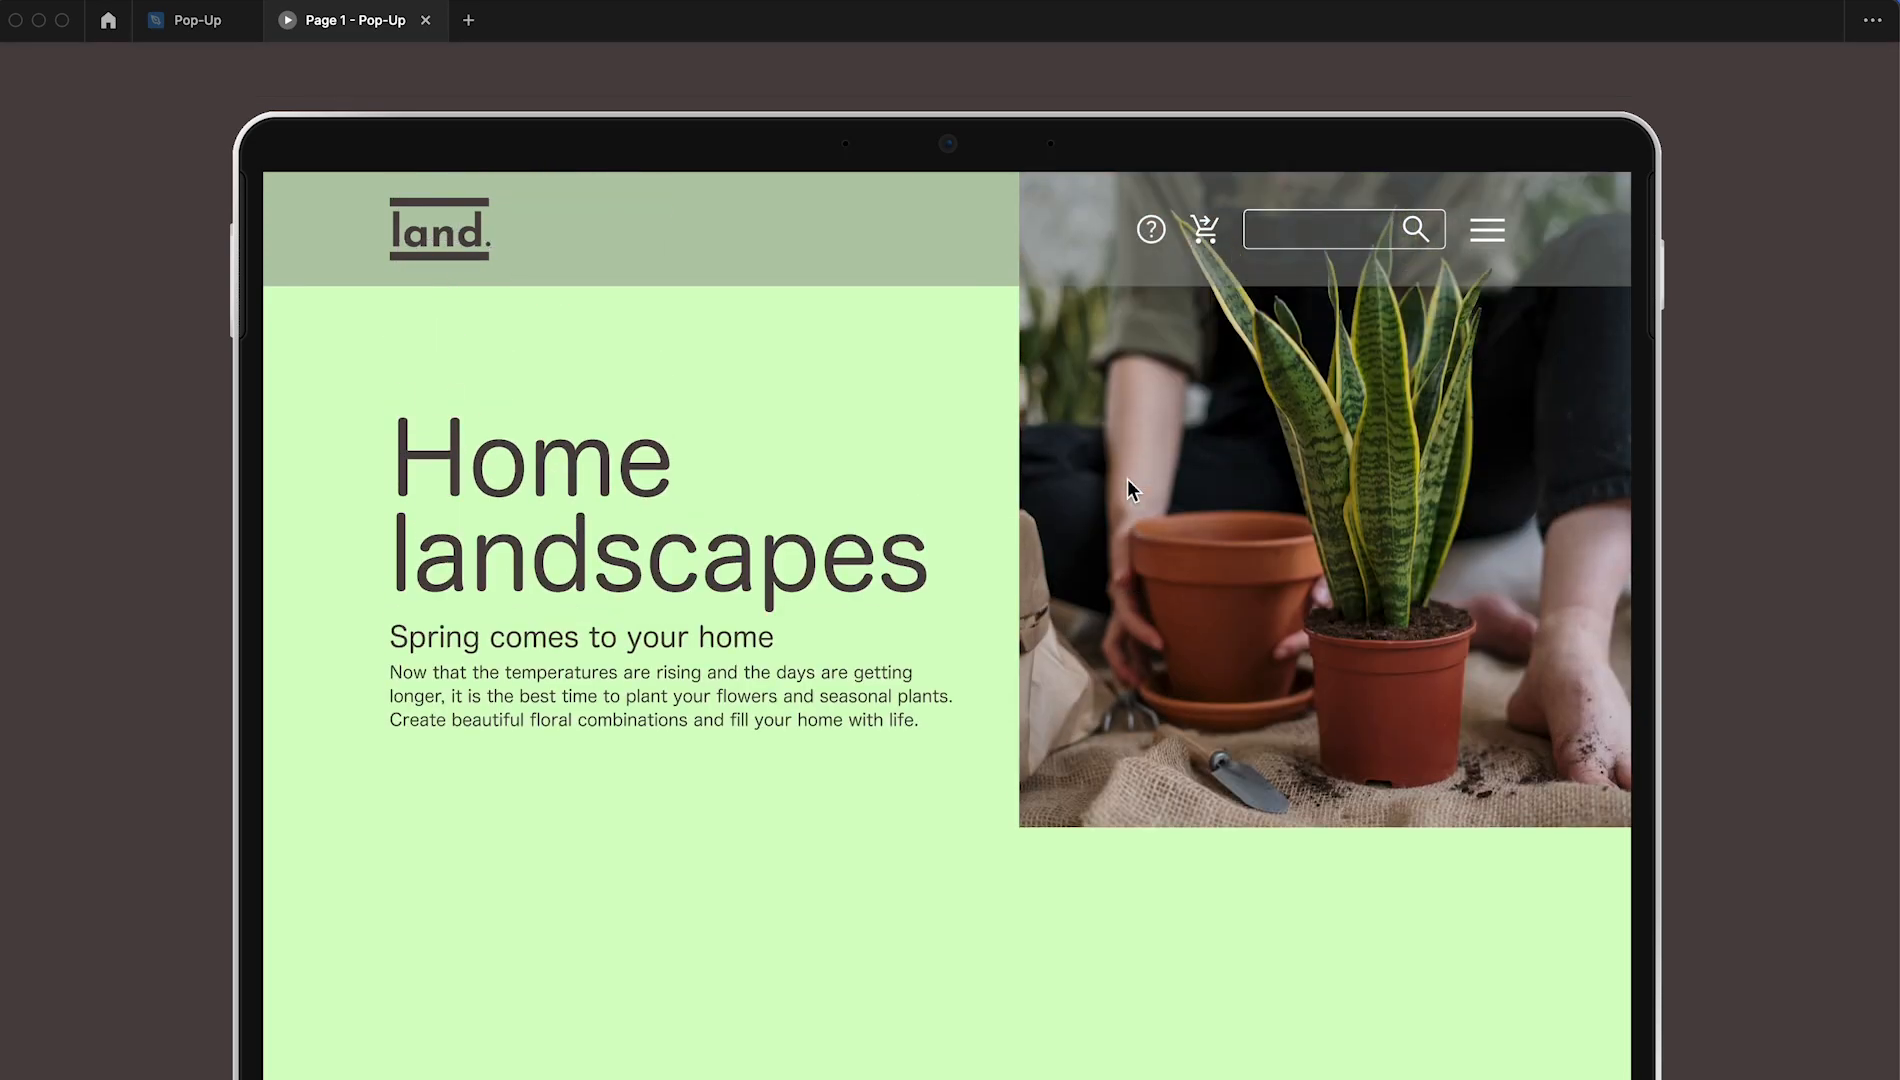
scroll(1127, 479, "down", 5)
key("super+w")
Draw a card rectangle about 376 × 598 below the paragraph, fill it with FFFFFF and set its corner radius to 5
mouse_move(746, 597)
left_mouse_down()
mouse_move(900, 953)
mouse_move(963, 943)
left_mouse_up()
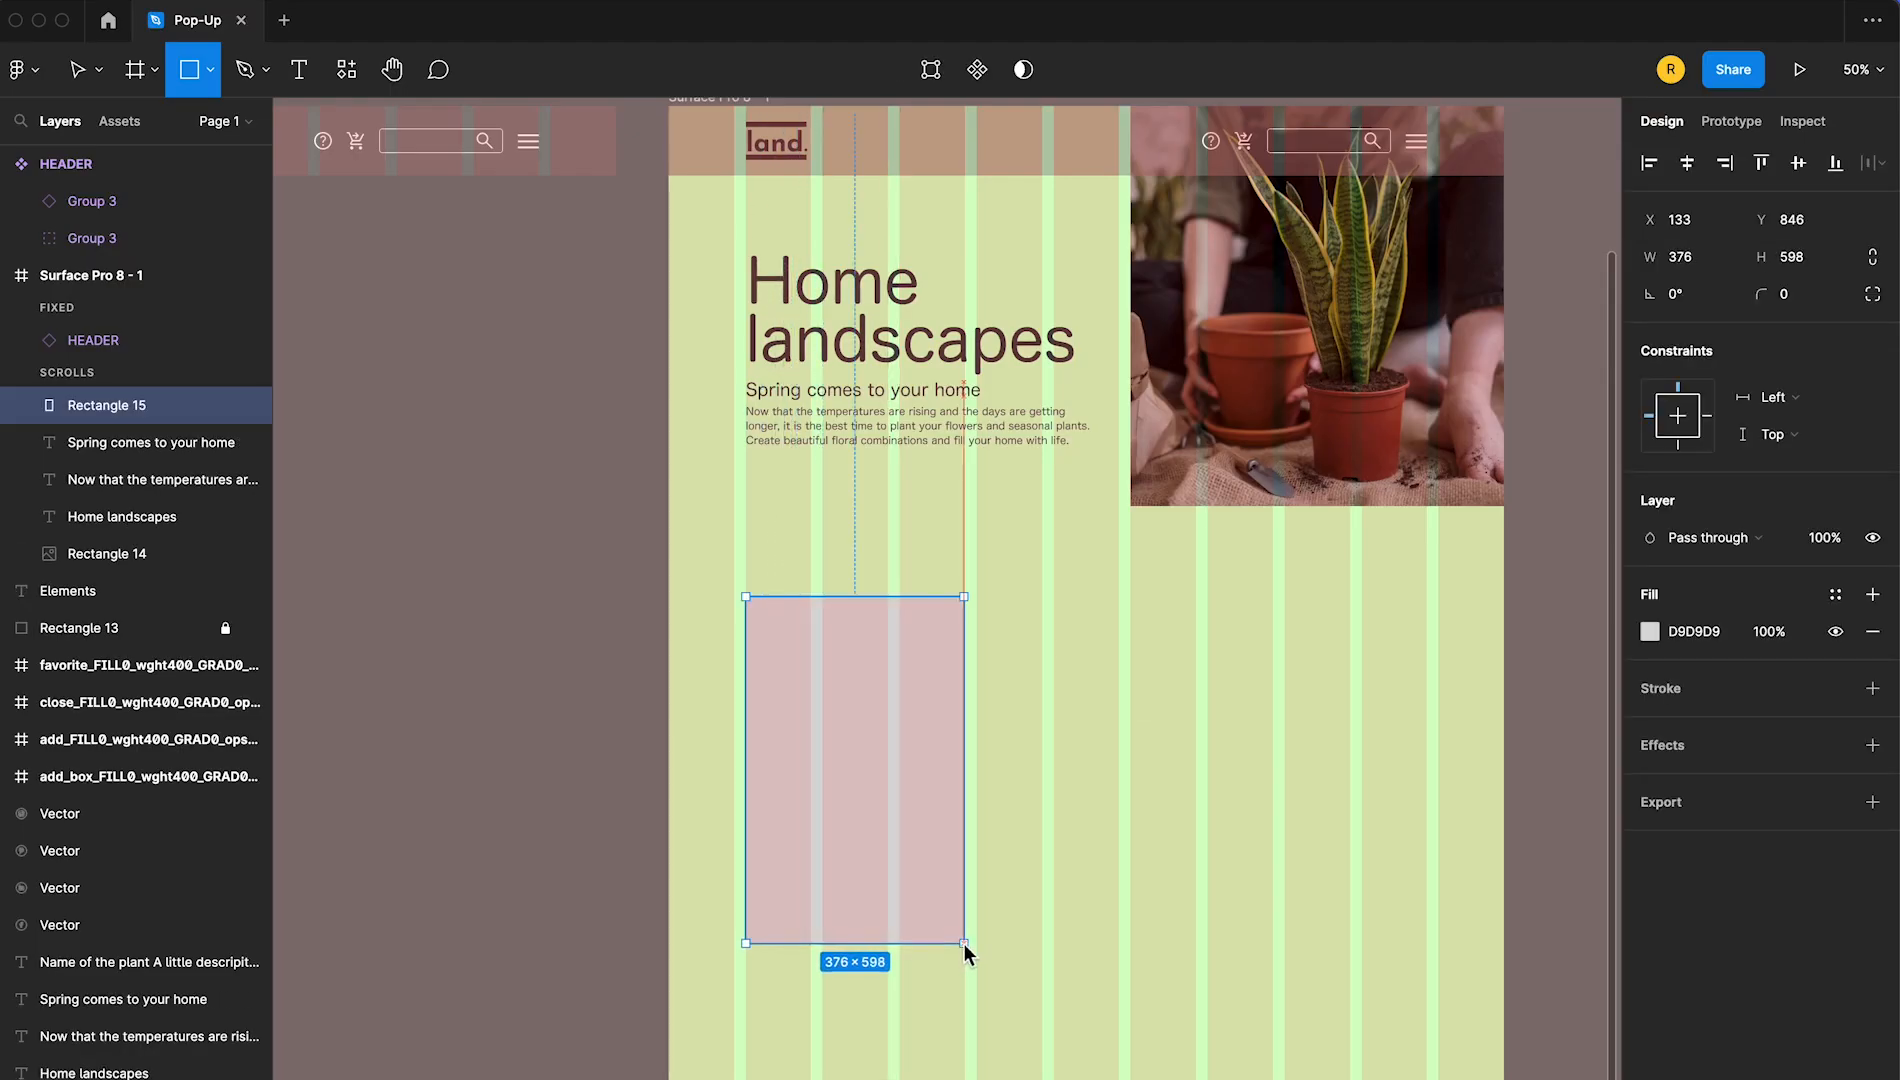
left_click(1650, 631)
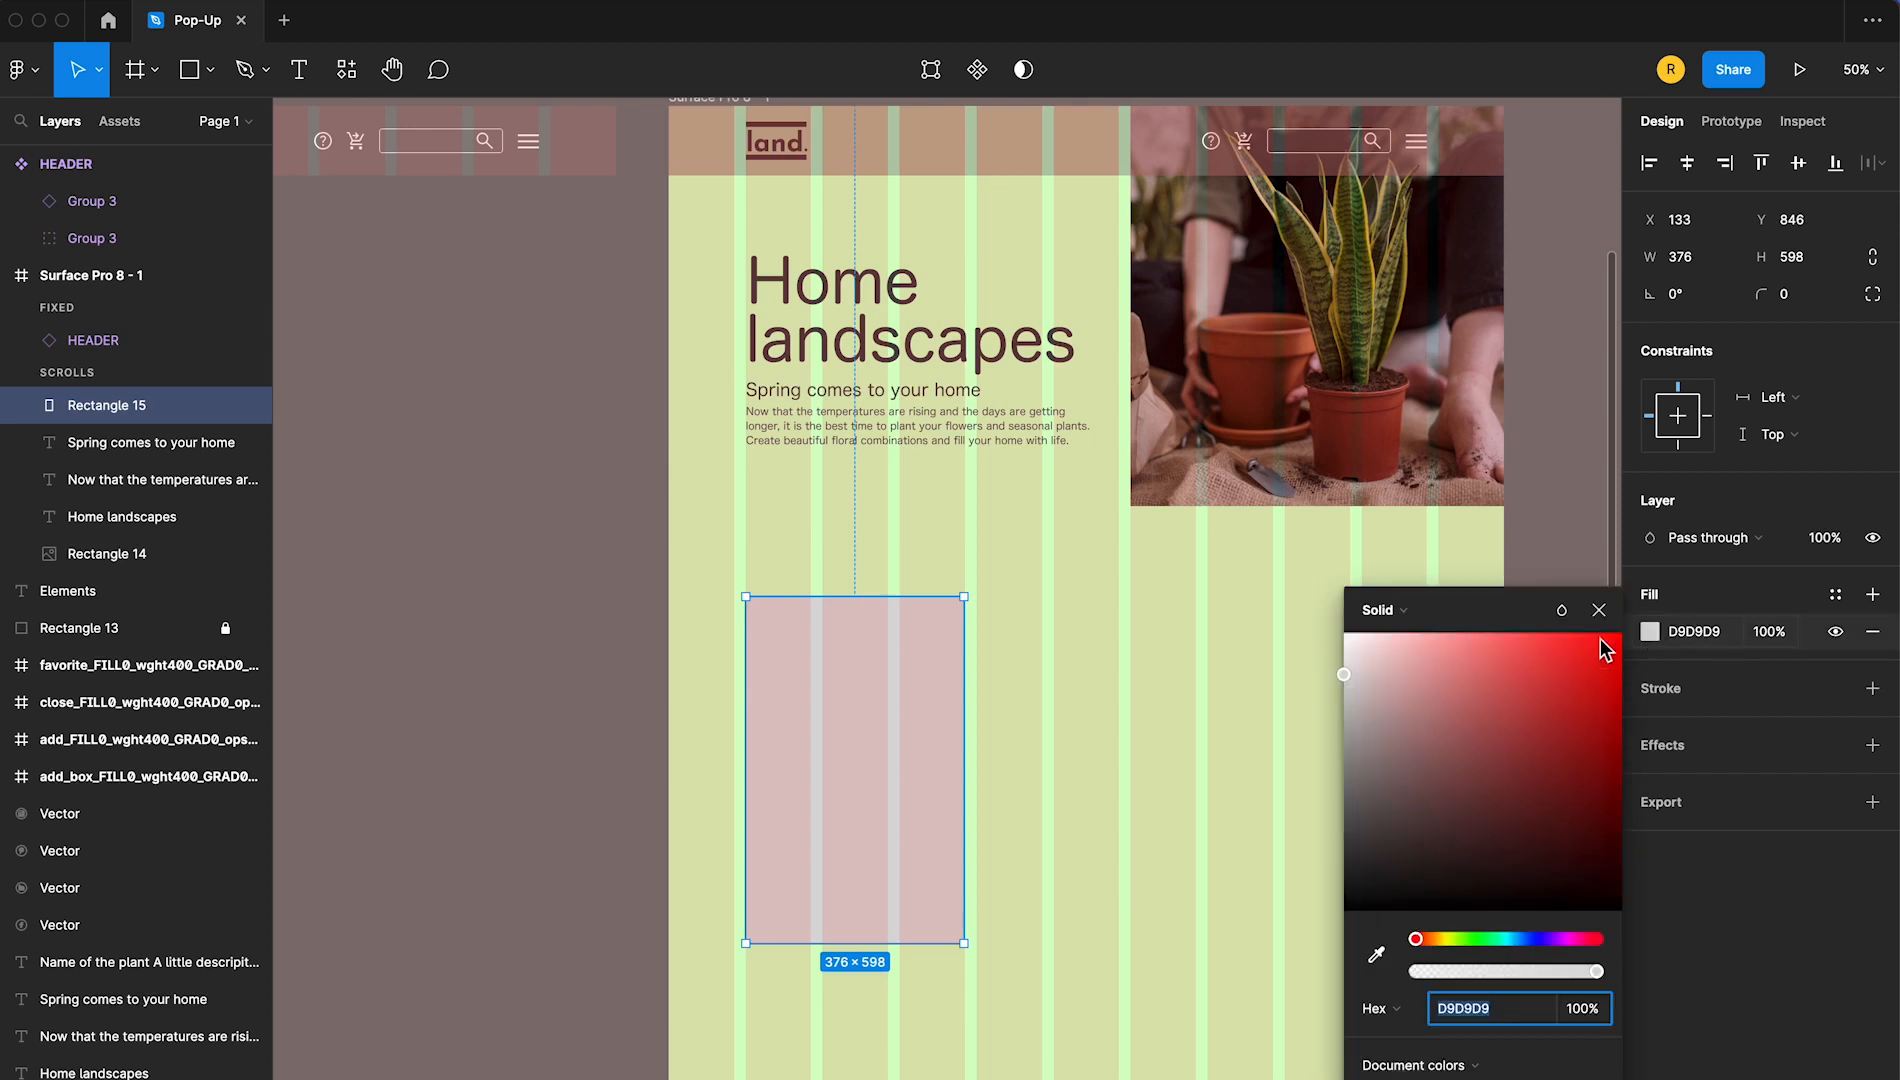
left_click_drag(1375, 704, 1328, 631)
left_click(1800, 294)
type("5")
key("Return")
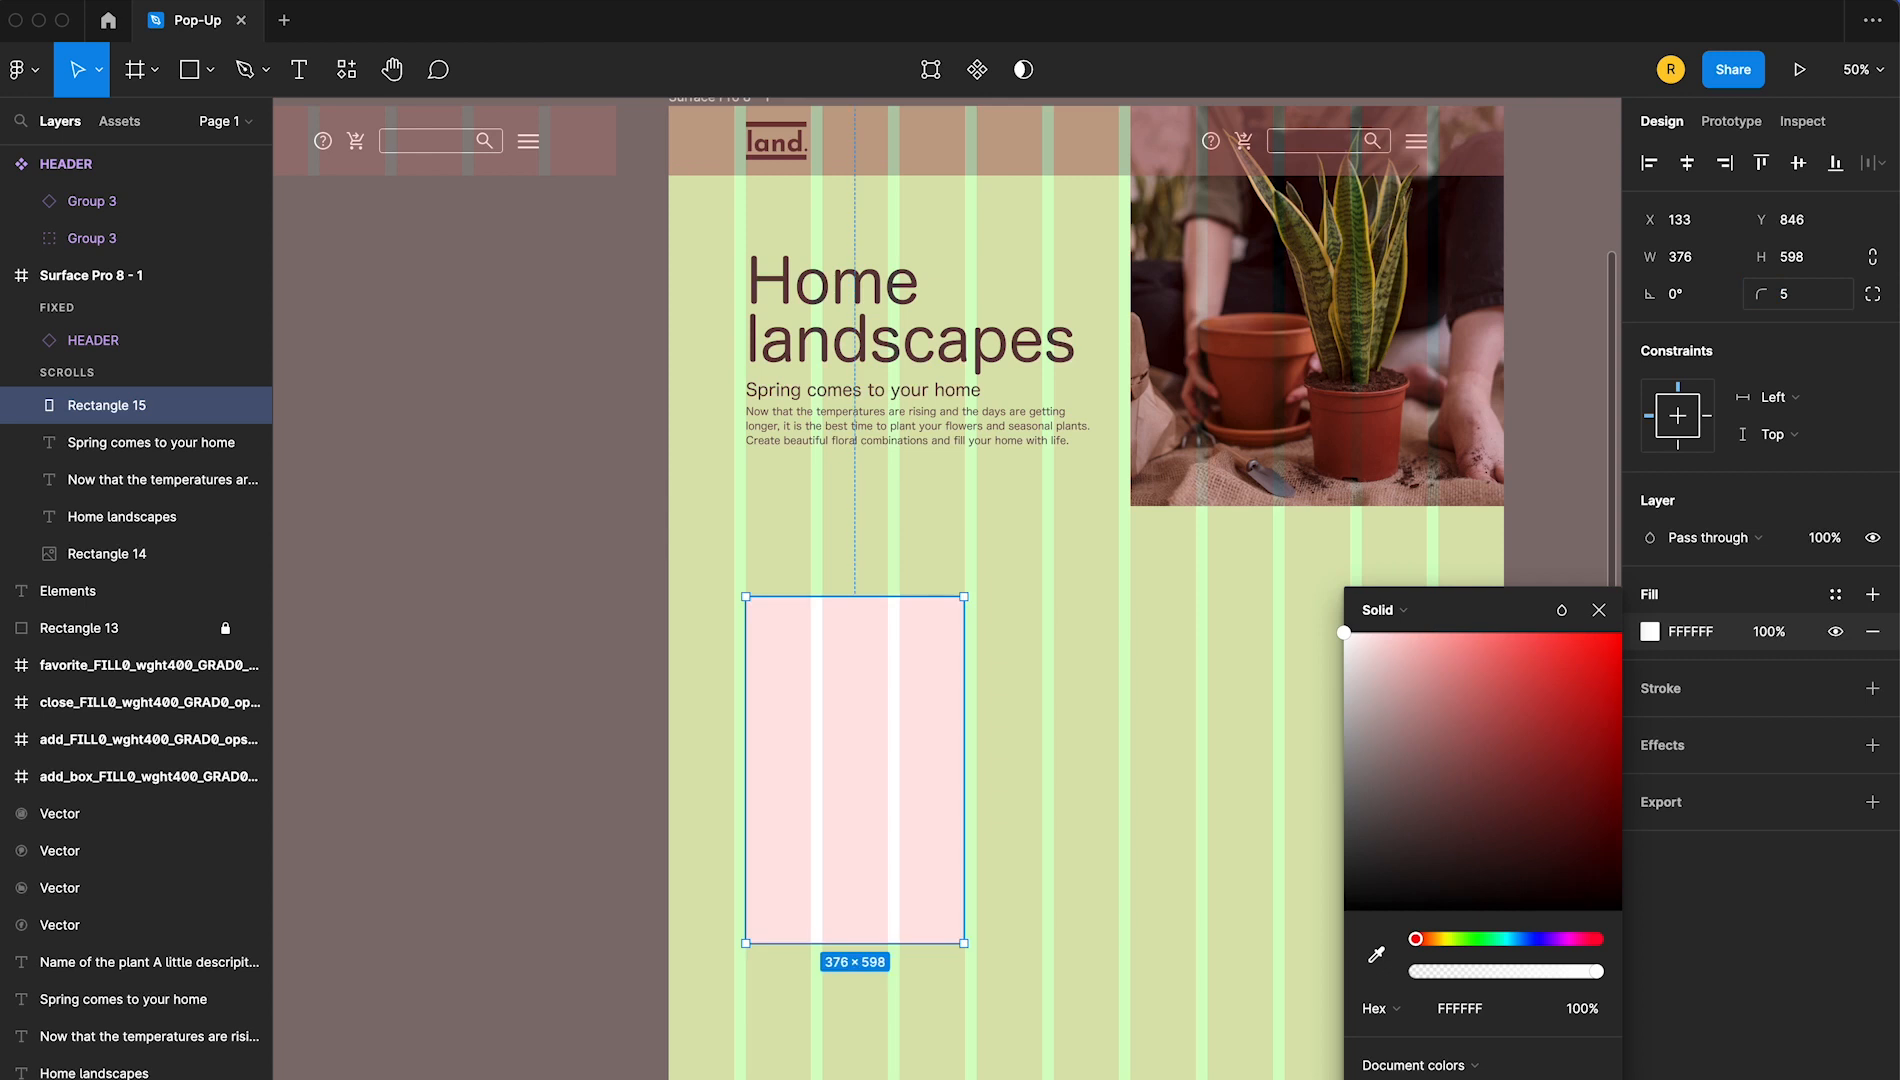
left_click(560, 573)
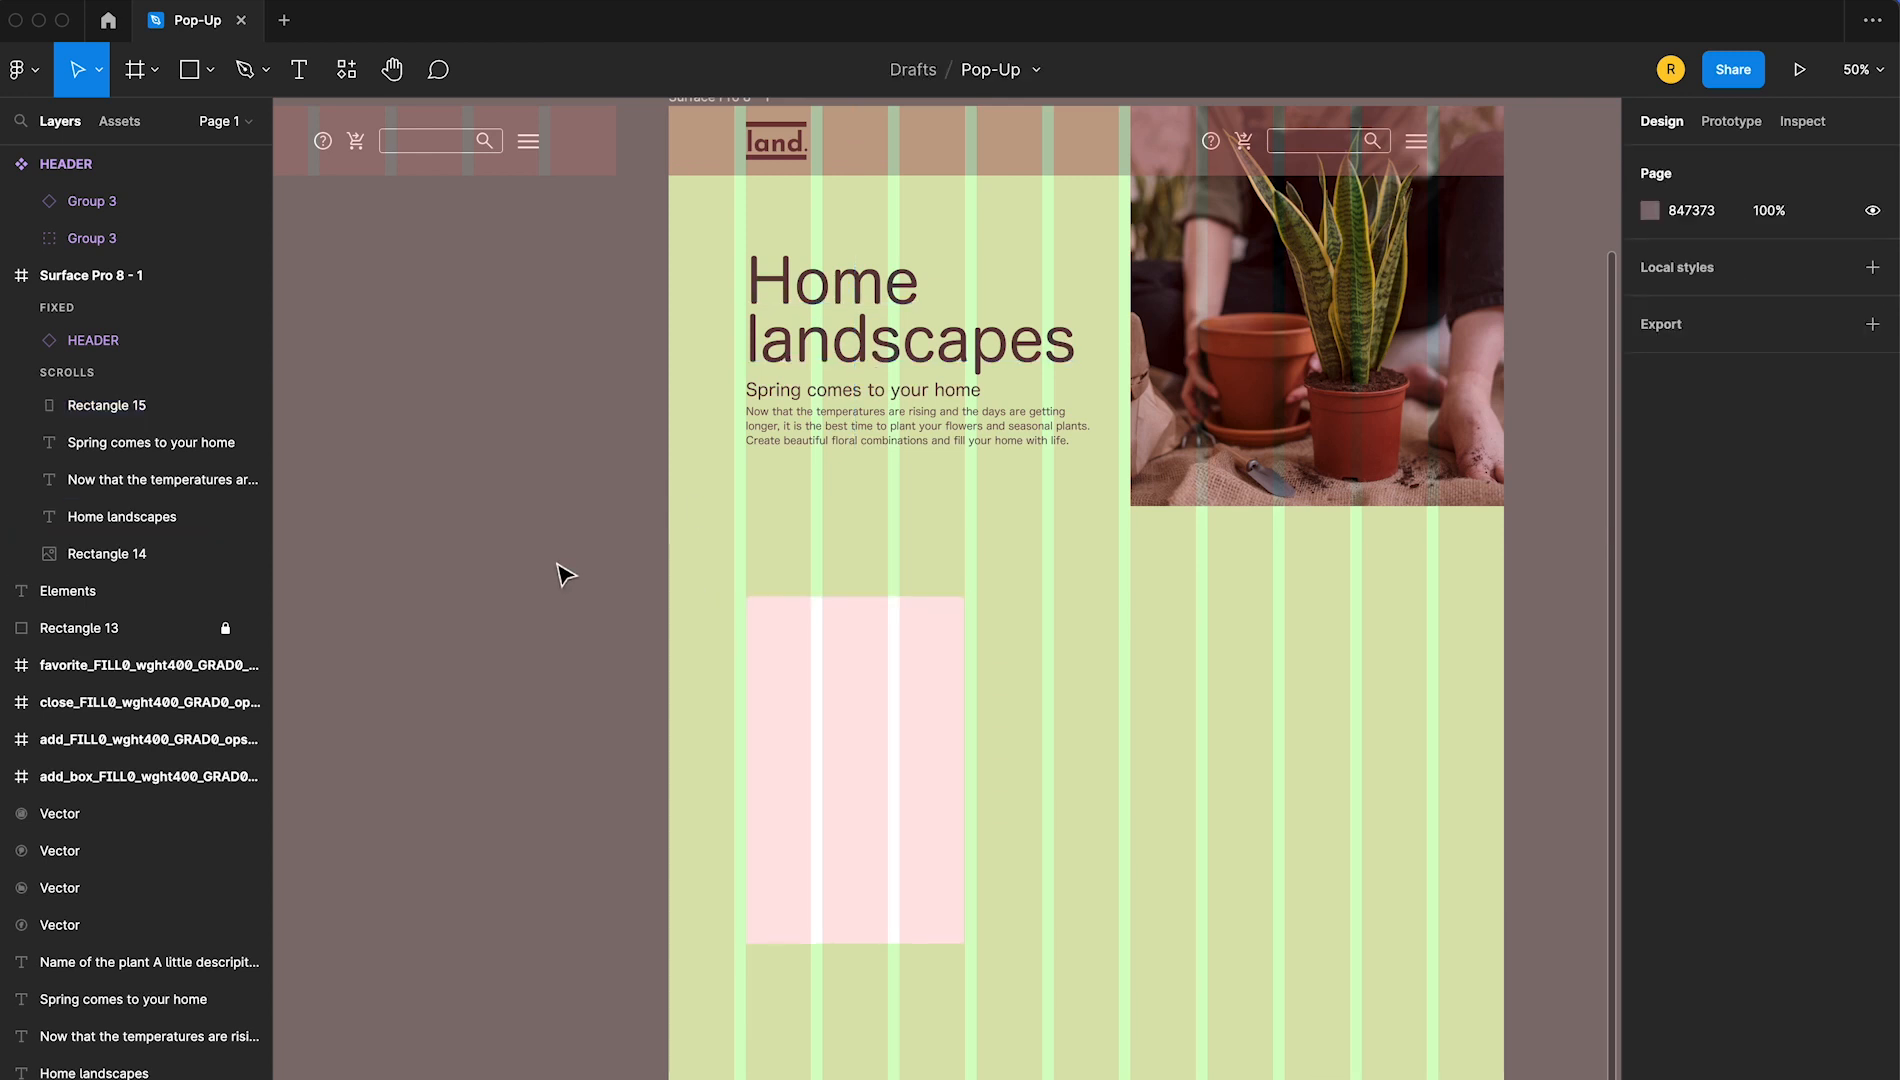
Draw a rectangle about 290 × 408, place it inside the white card and set its corner radius to 5
left_click(190, 75)
left_click_drag(460, 644, 631, 886)
left_click_drag(547, 784, 855, 760)
left_click(1797, 308)
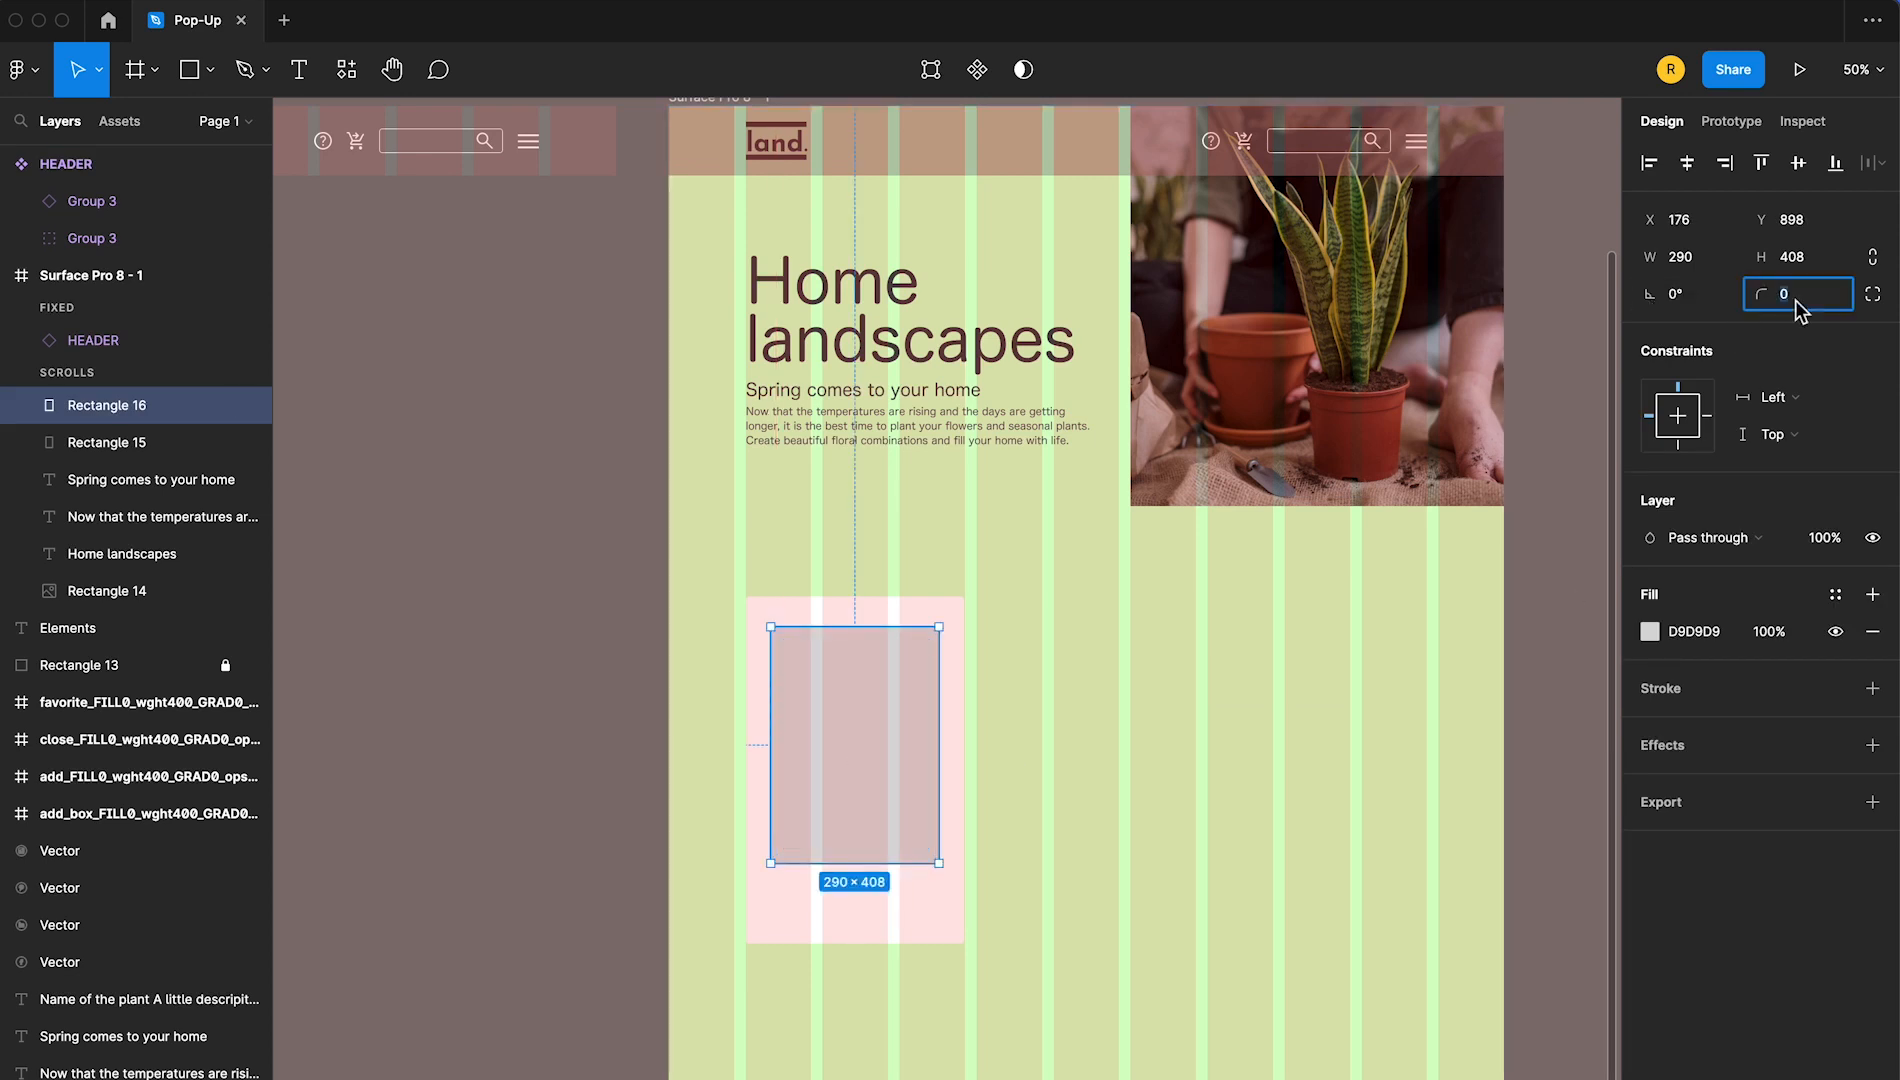
type("5")
key("Return")
Centre the inner rectangle horizontally on the white card and nudge it up to Y 892
scroll(933, 990, "left", 2)
left_click(946, 939, "shift")
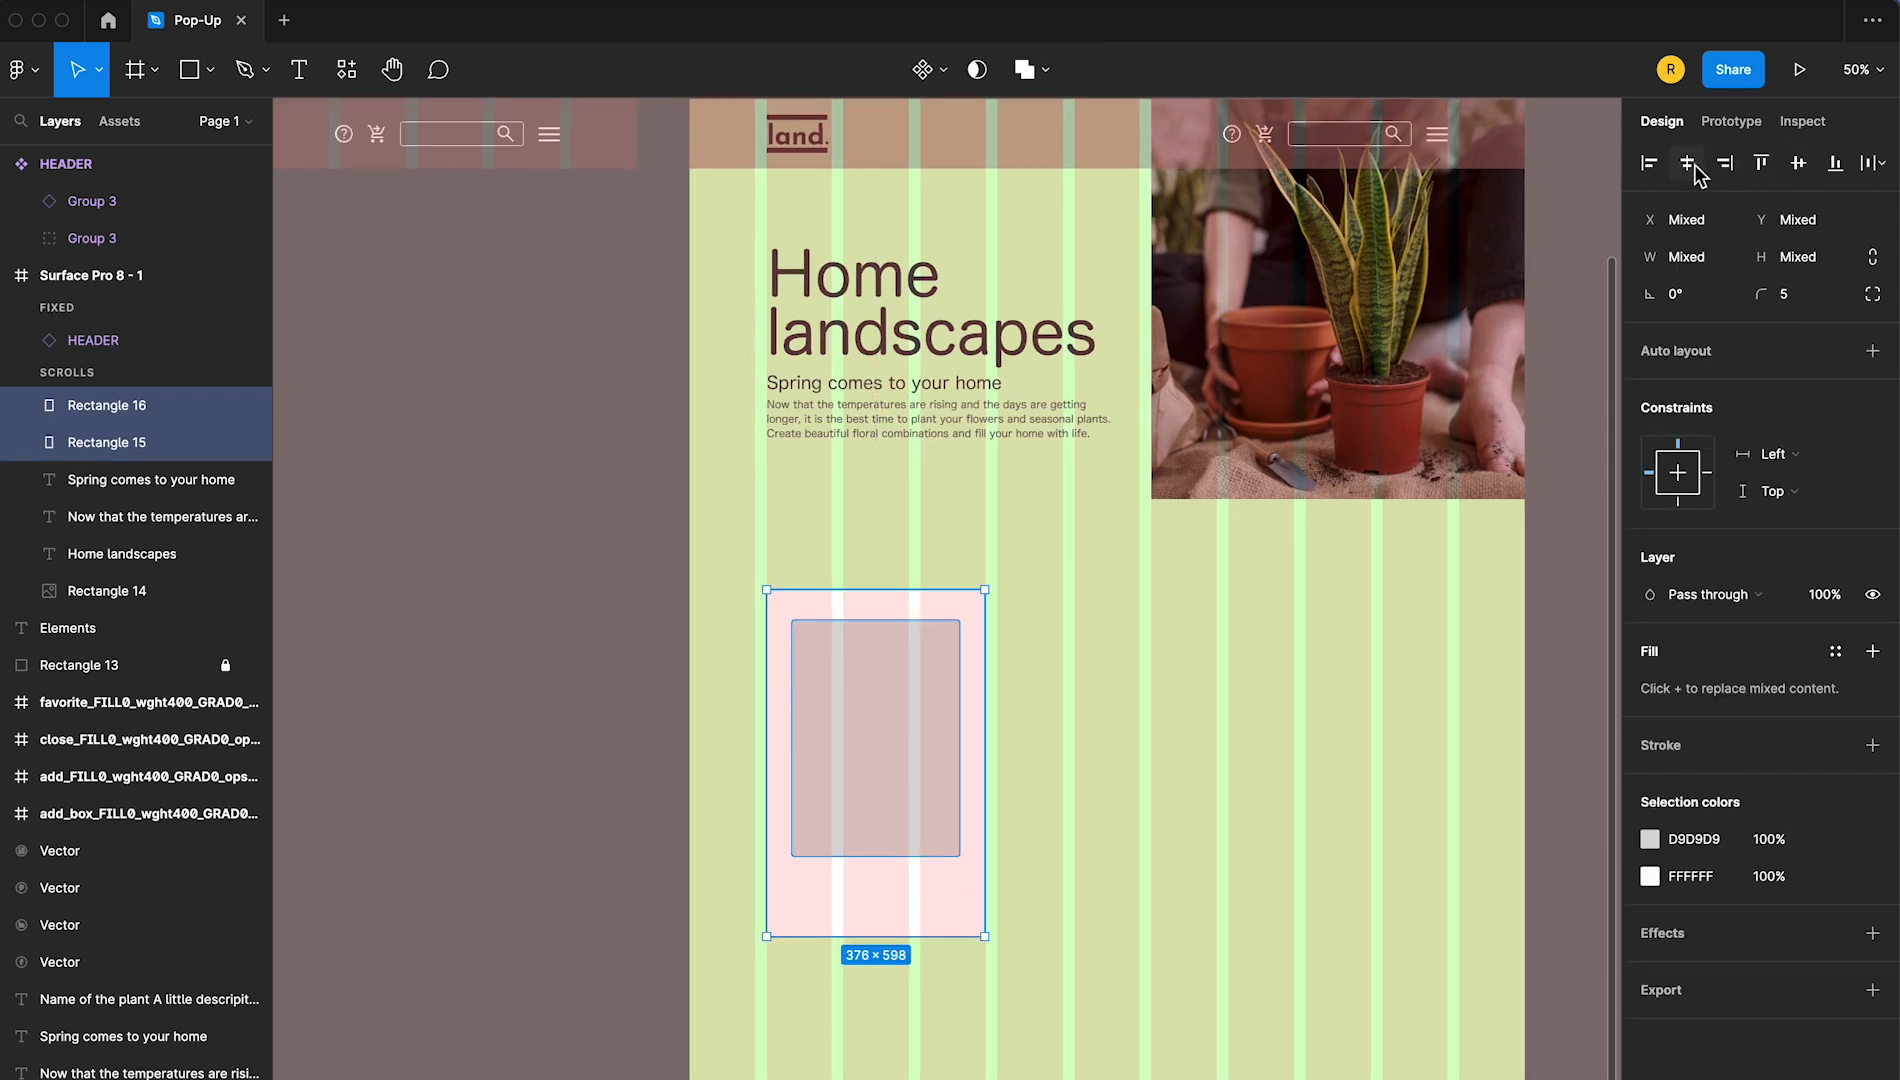
left_click(560, 500)
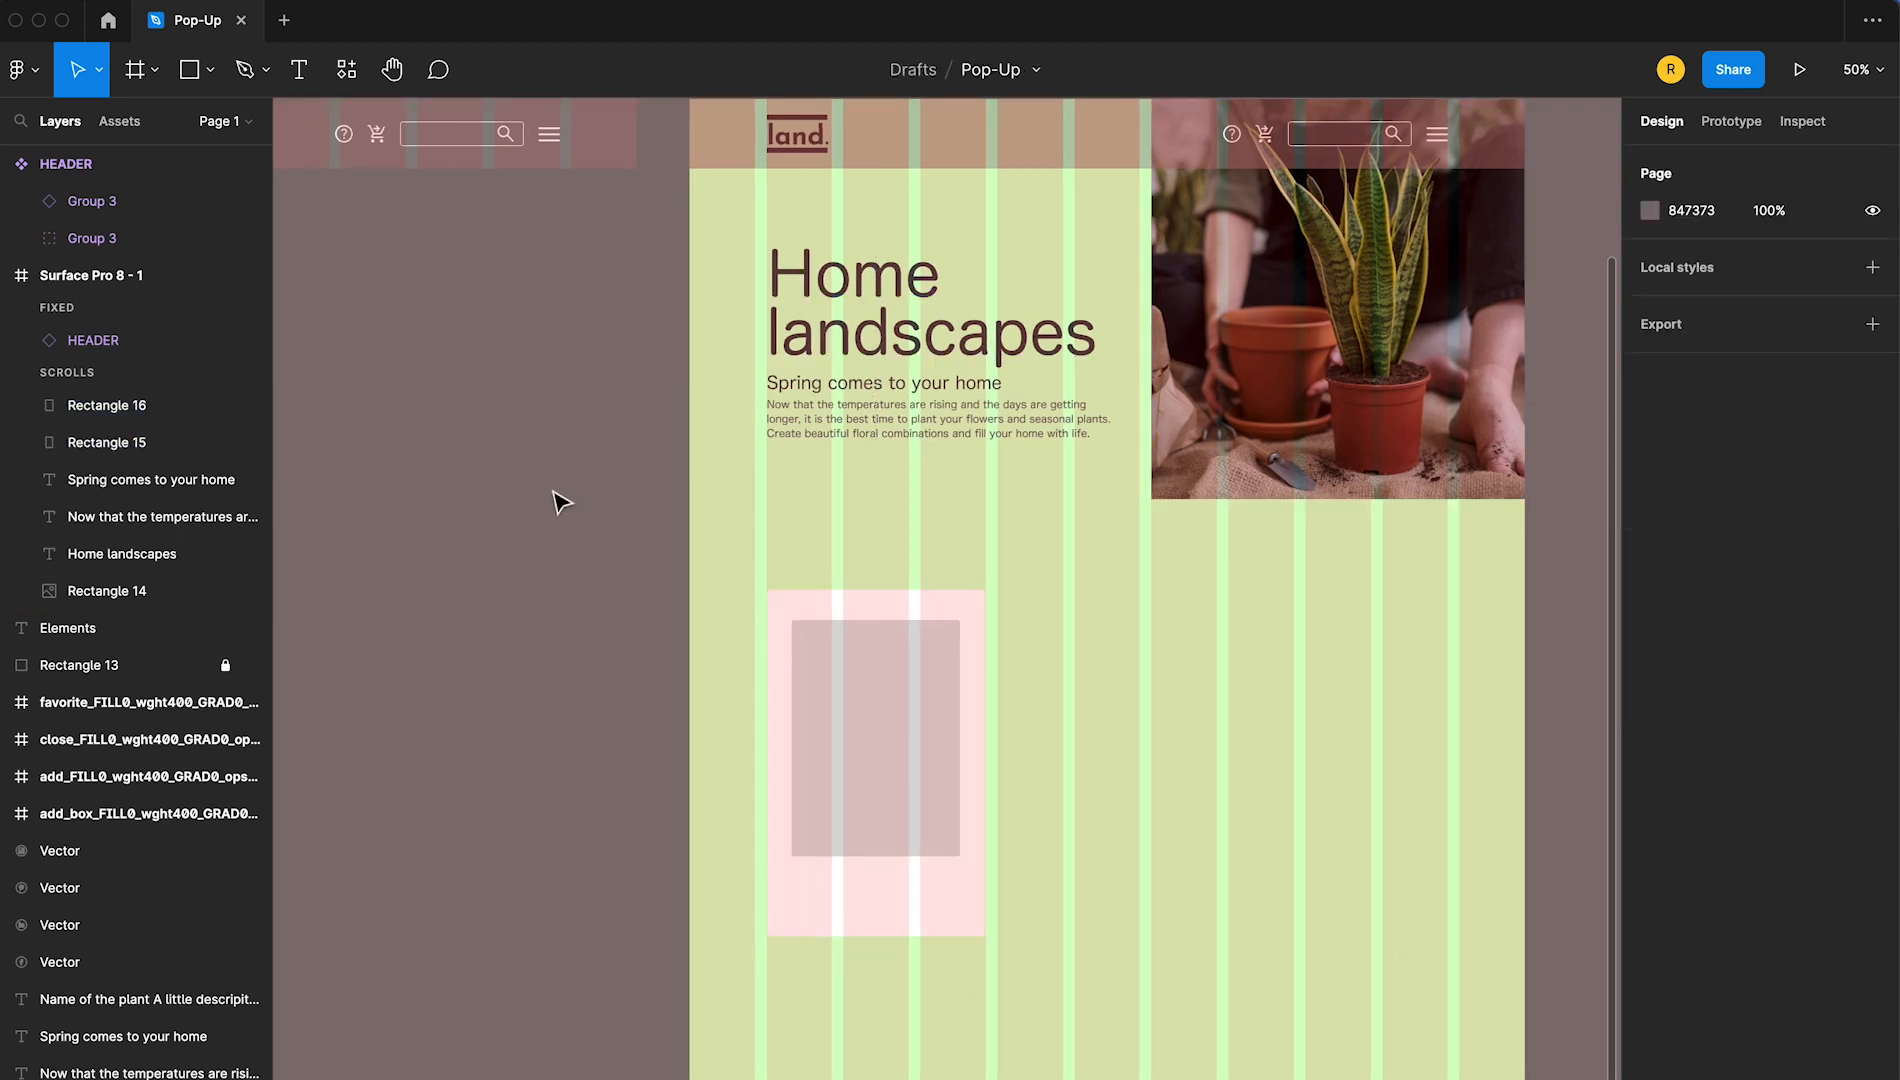
left_click(944, 846)
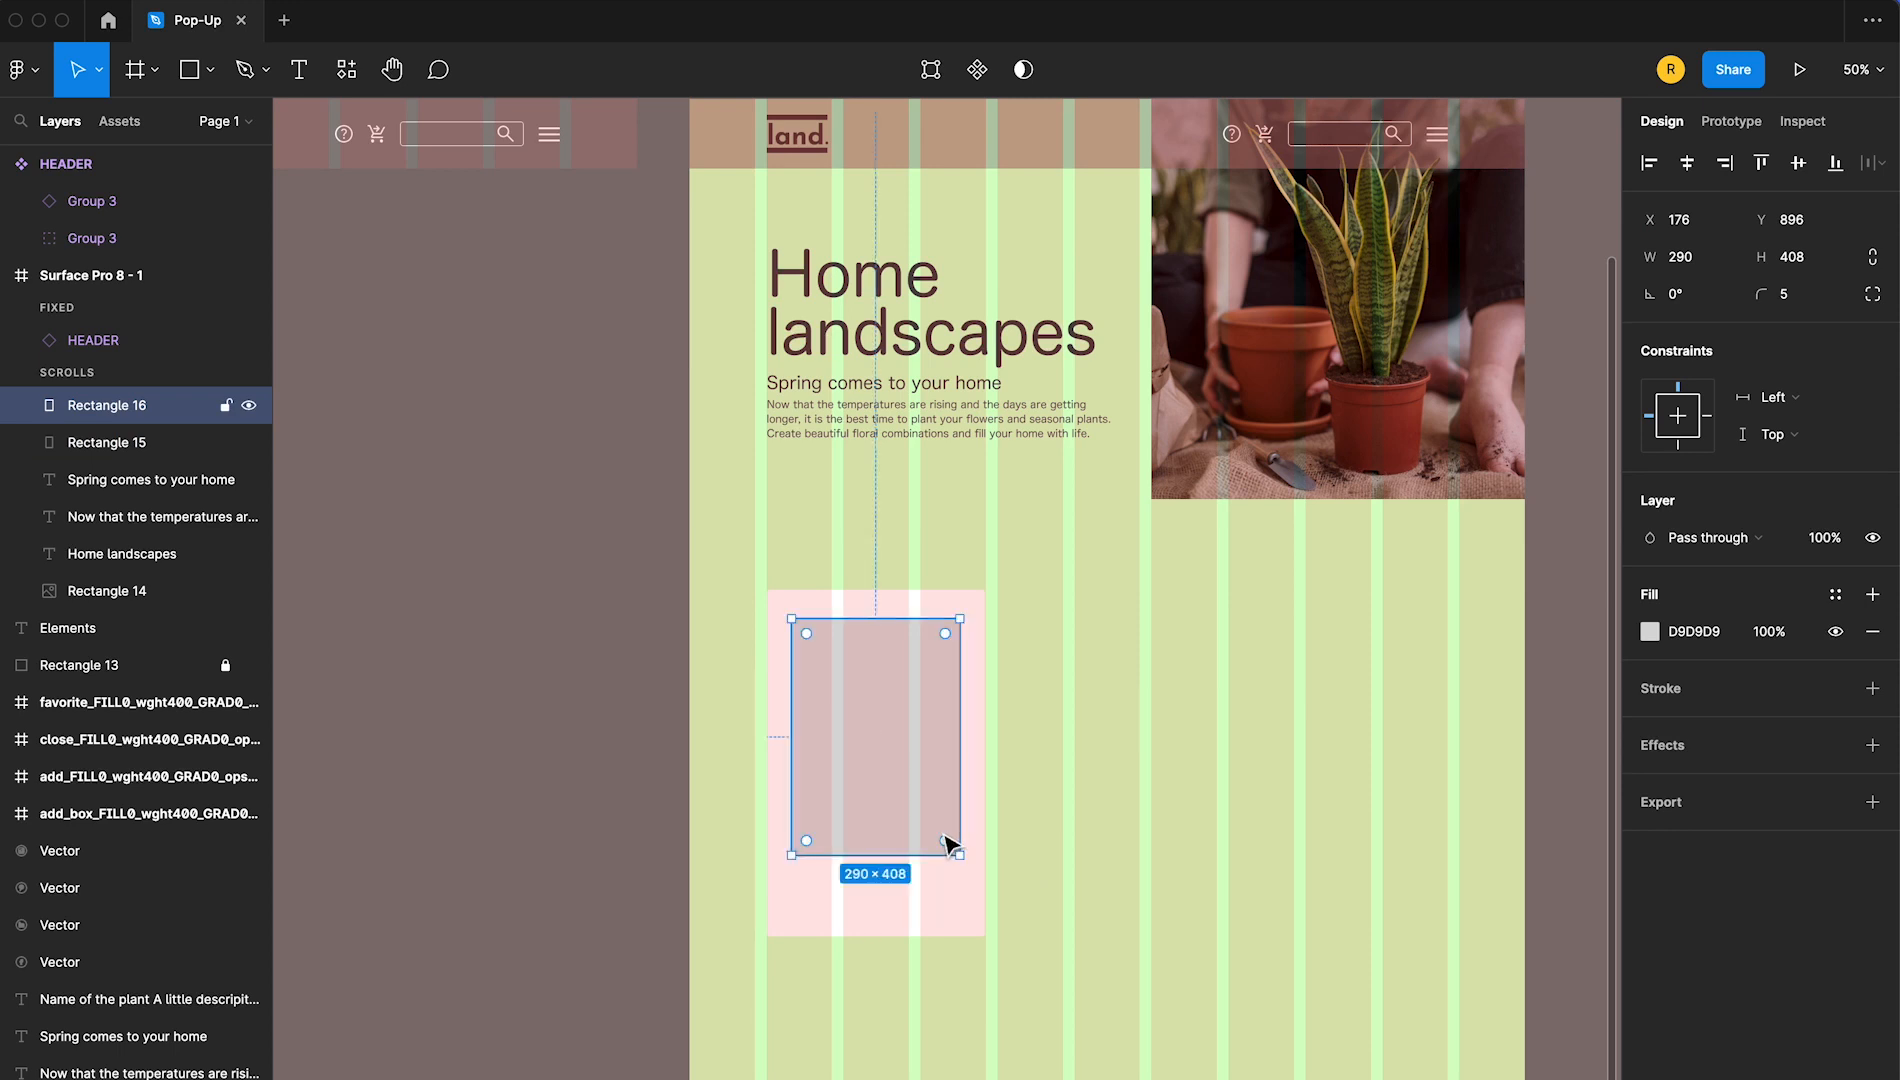
left_click(589, 774)
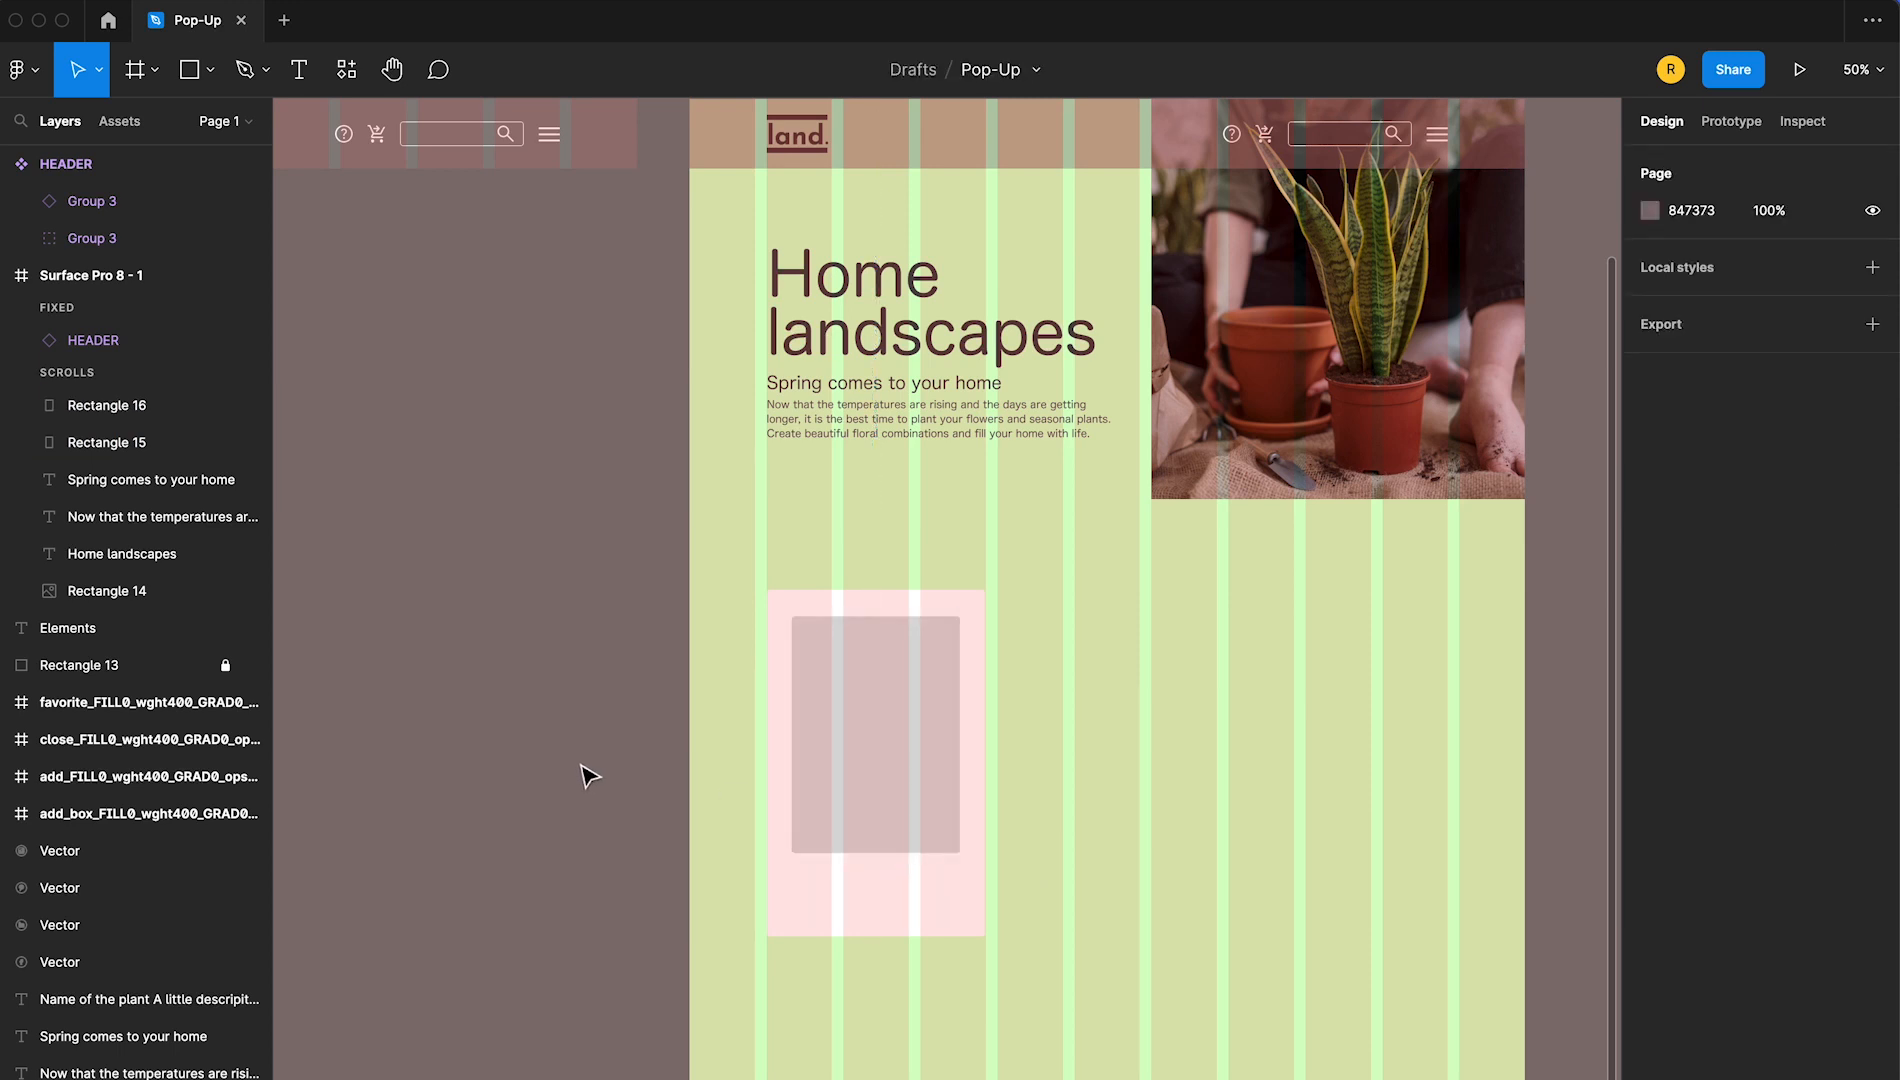
Fill the inner rectangle of the card with the image planta_1.png from the plantas folder on Escritorio
left_click(892, 846)
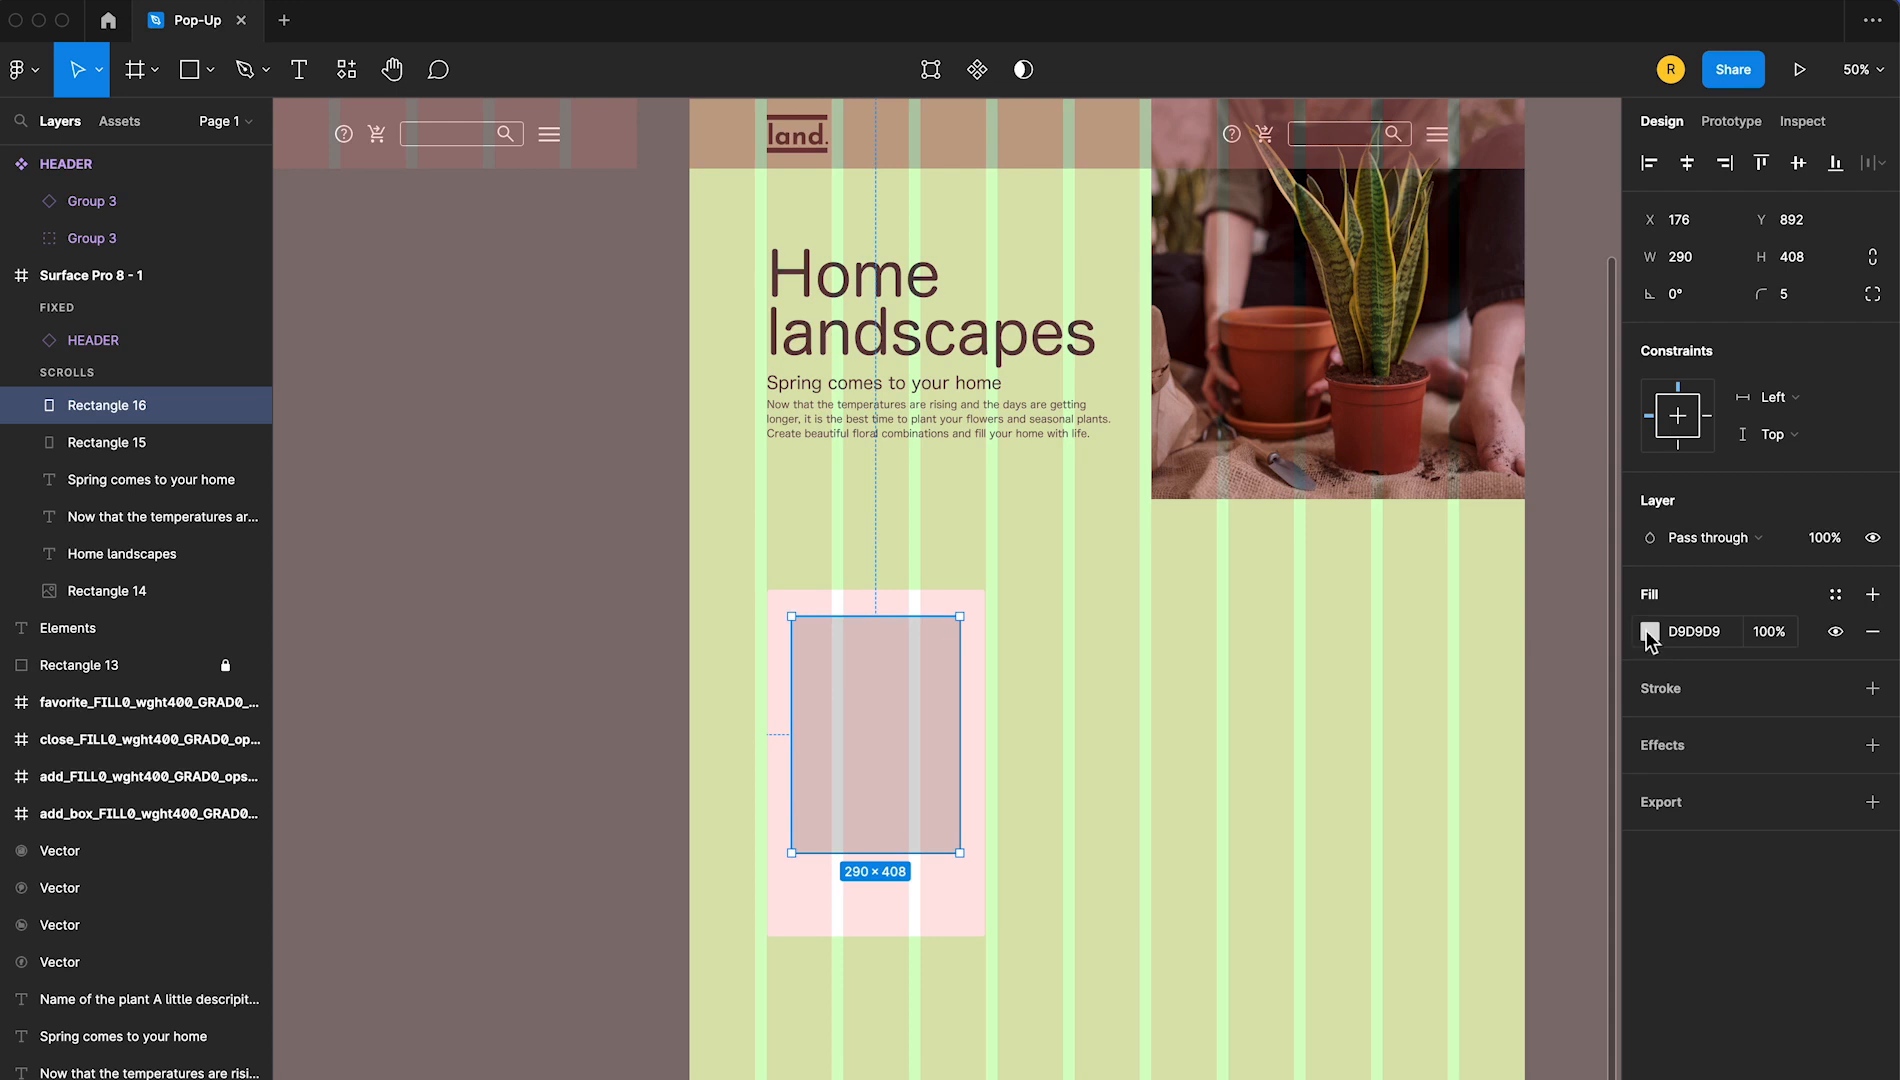
left_click(1650, 632)
left_click(1393, 612)
left_click(1427, 752)
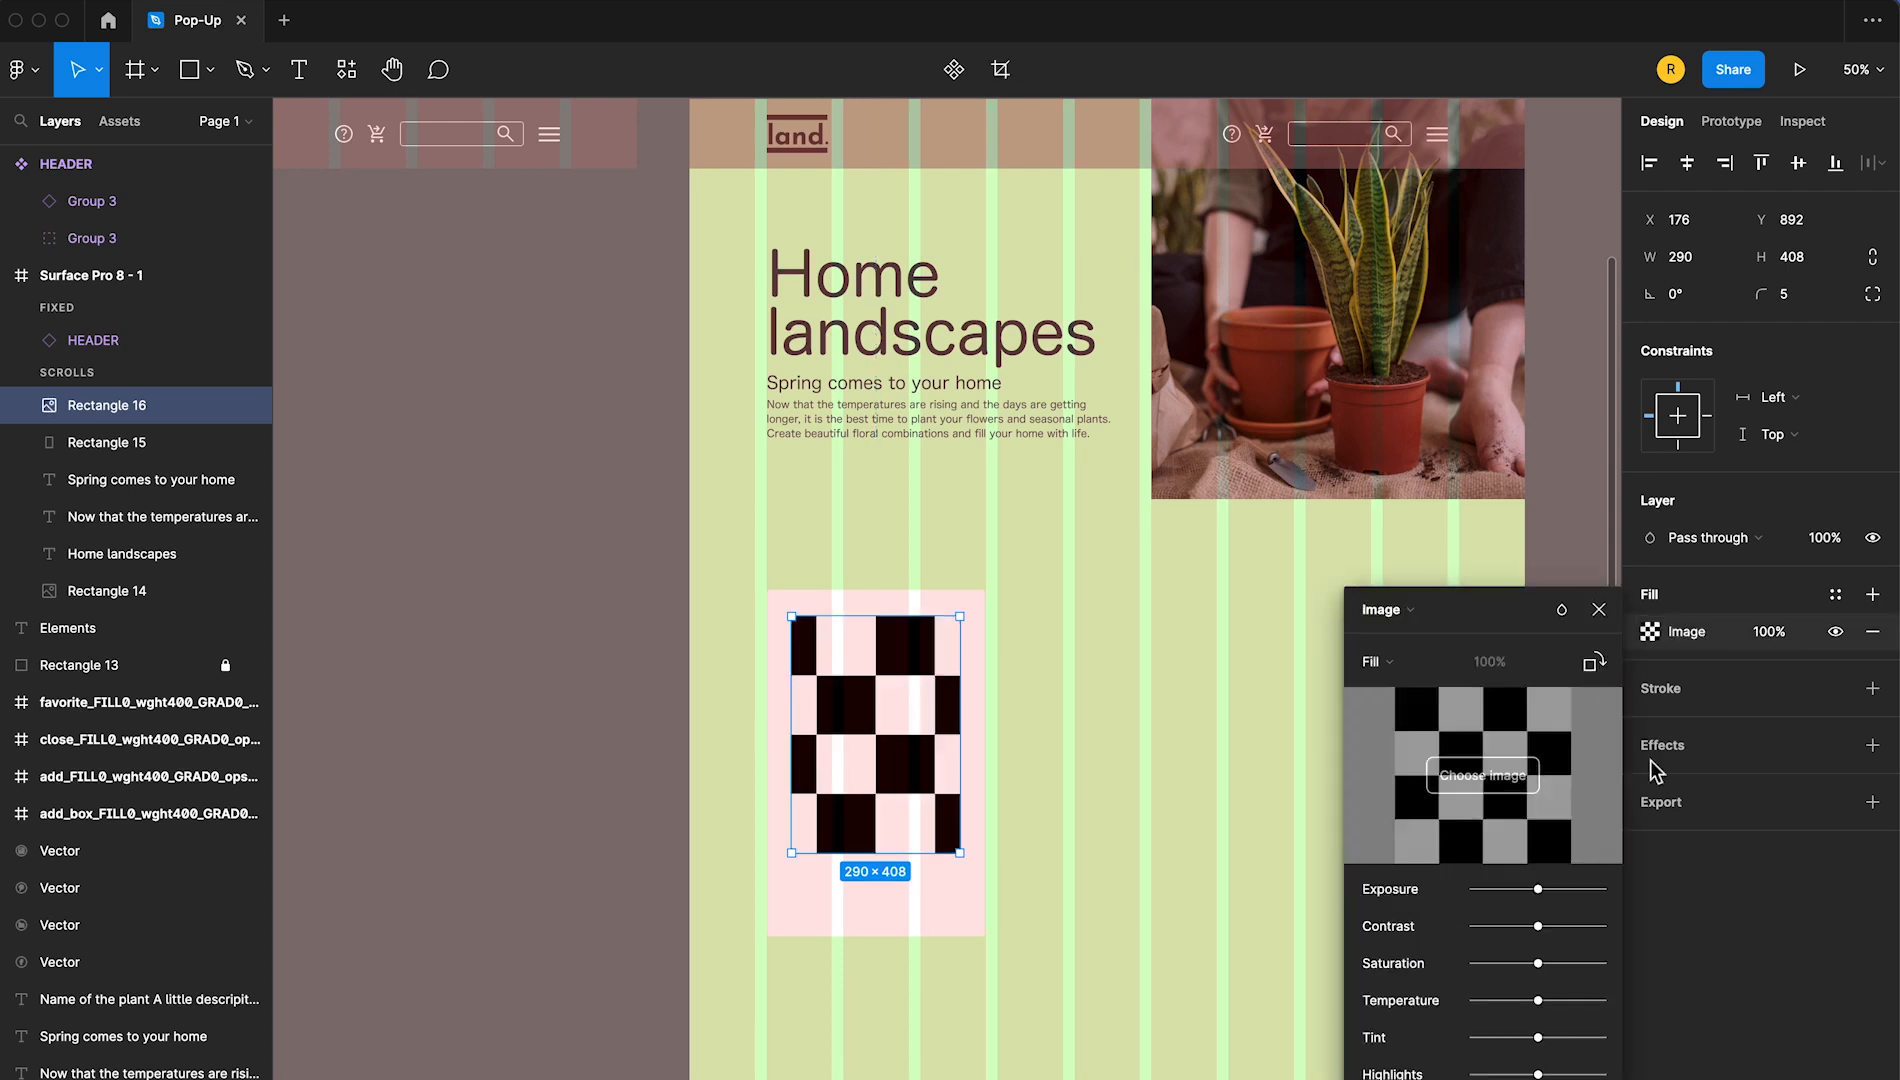
left_click(1480, 775)
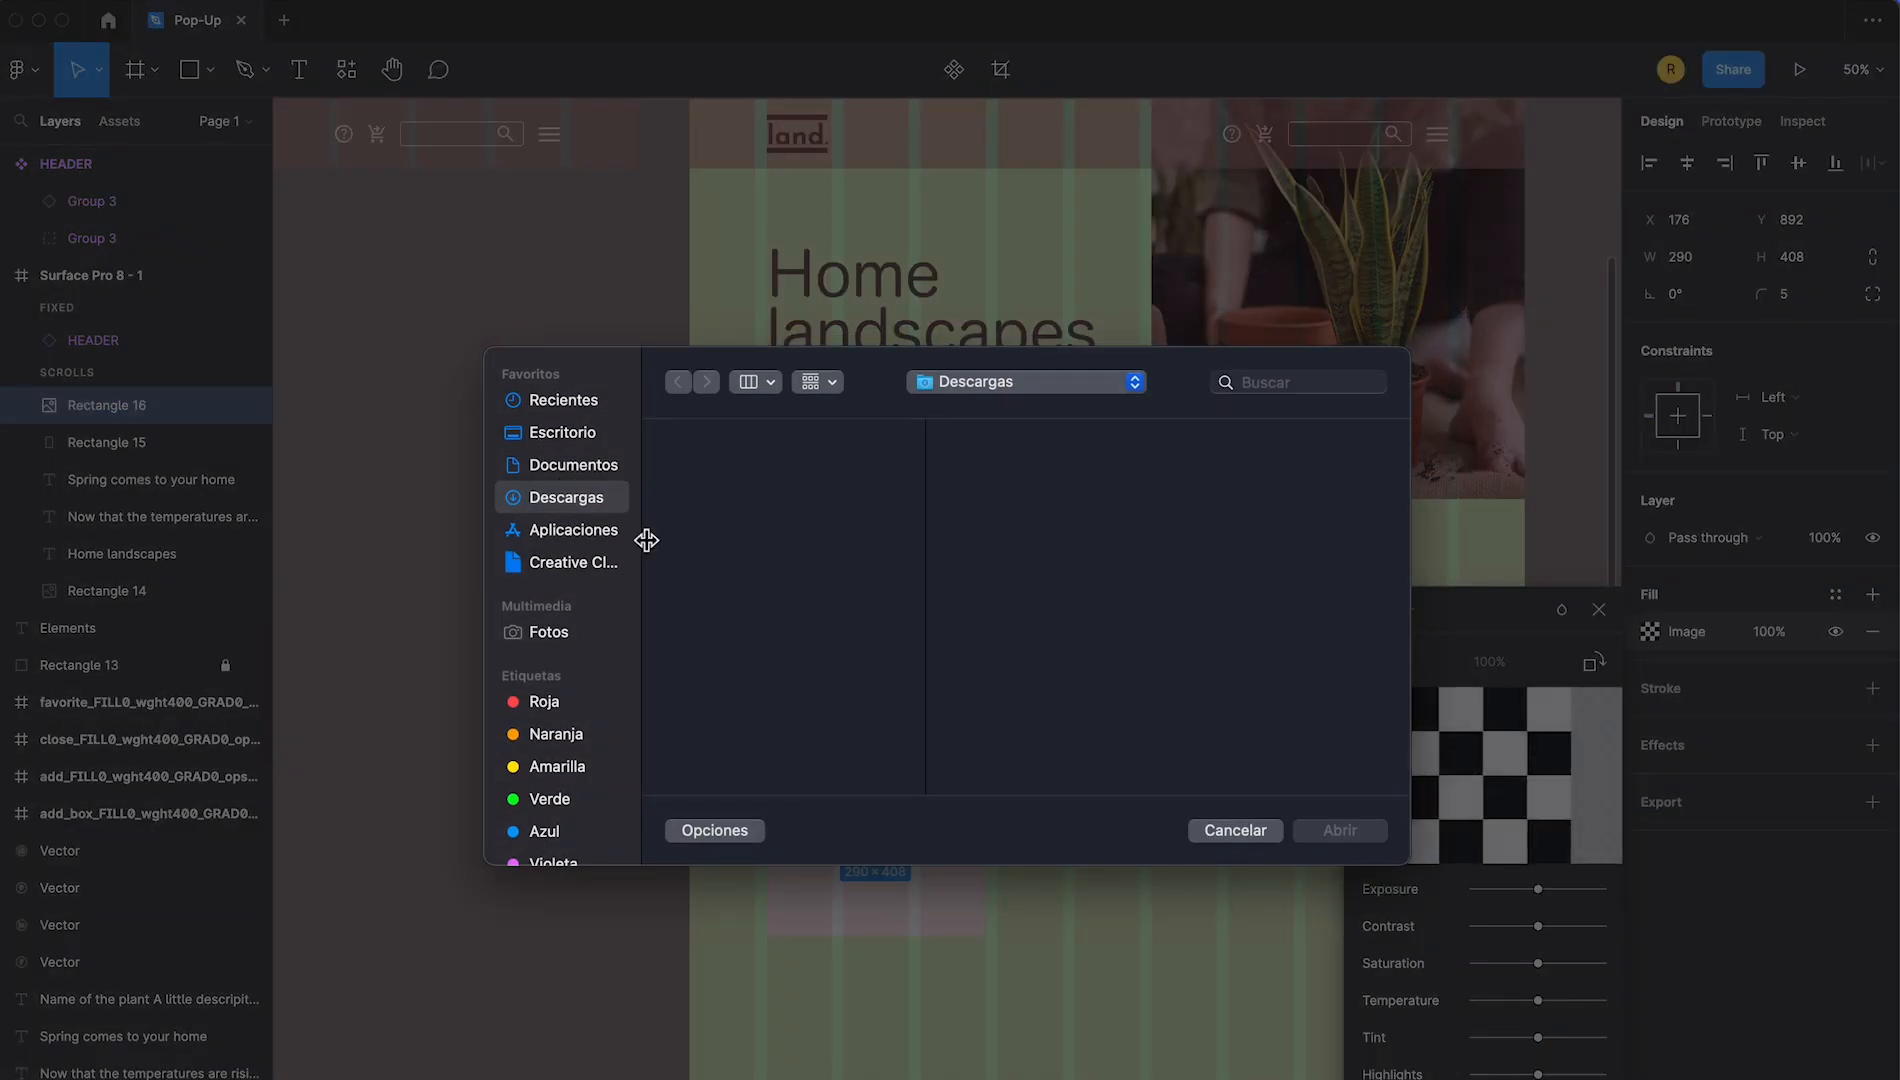
left_click(556, 436)
left_click(754, 439)
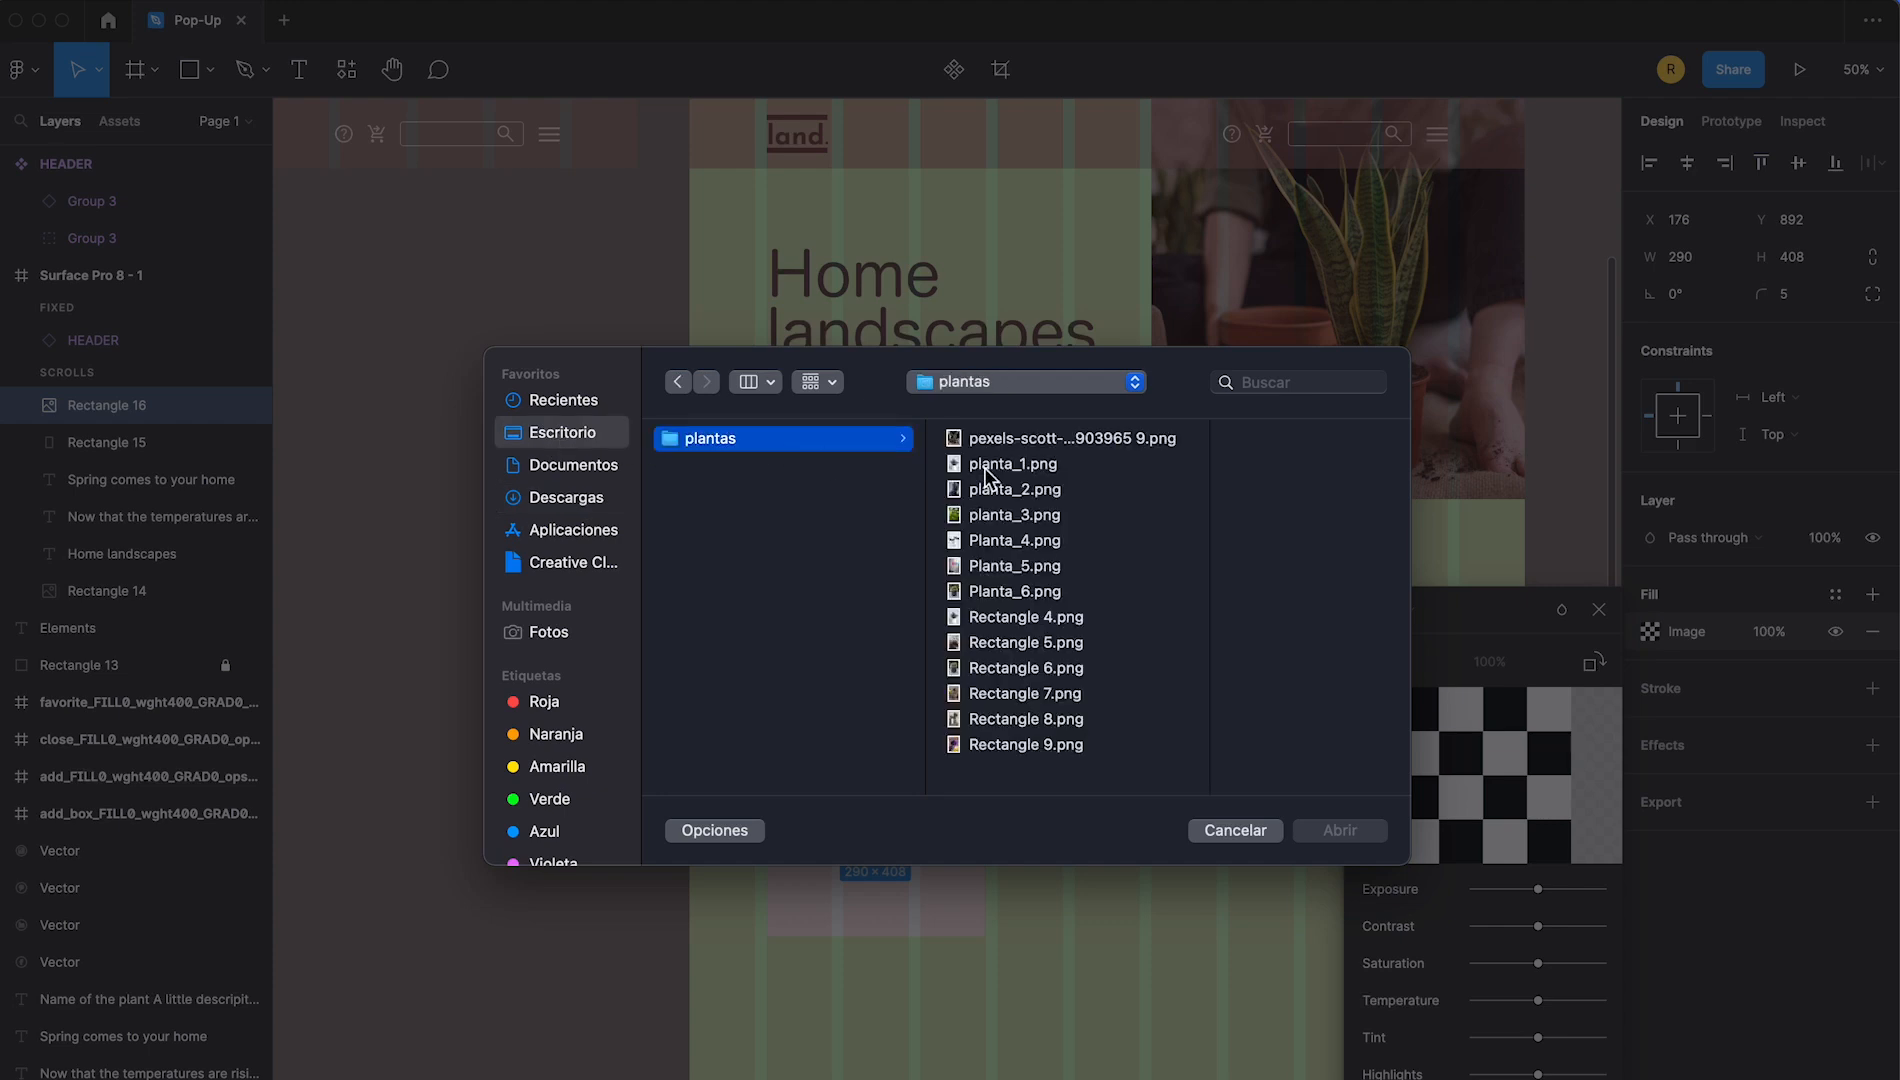
left_click(984, 465)
left_click(1372, 833)
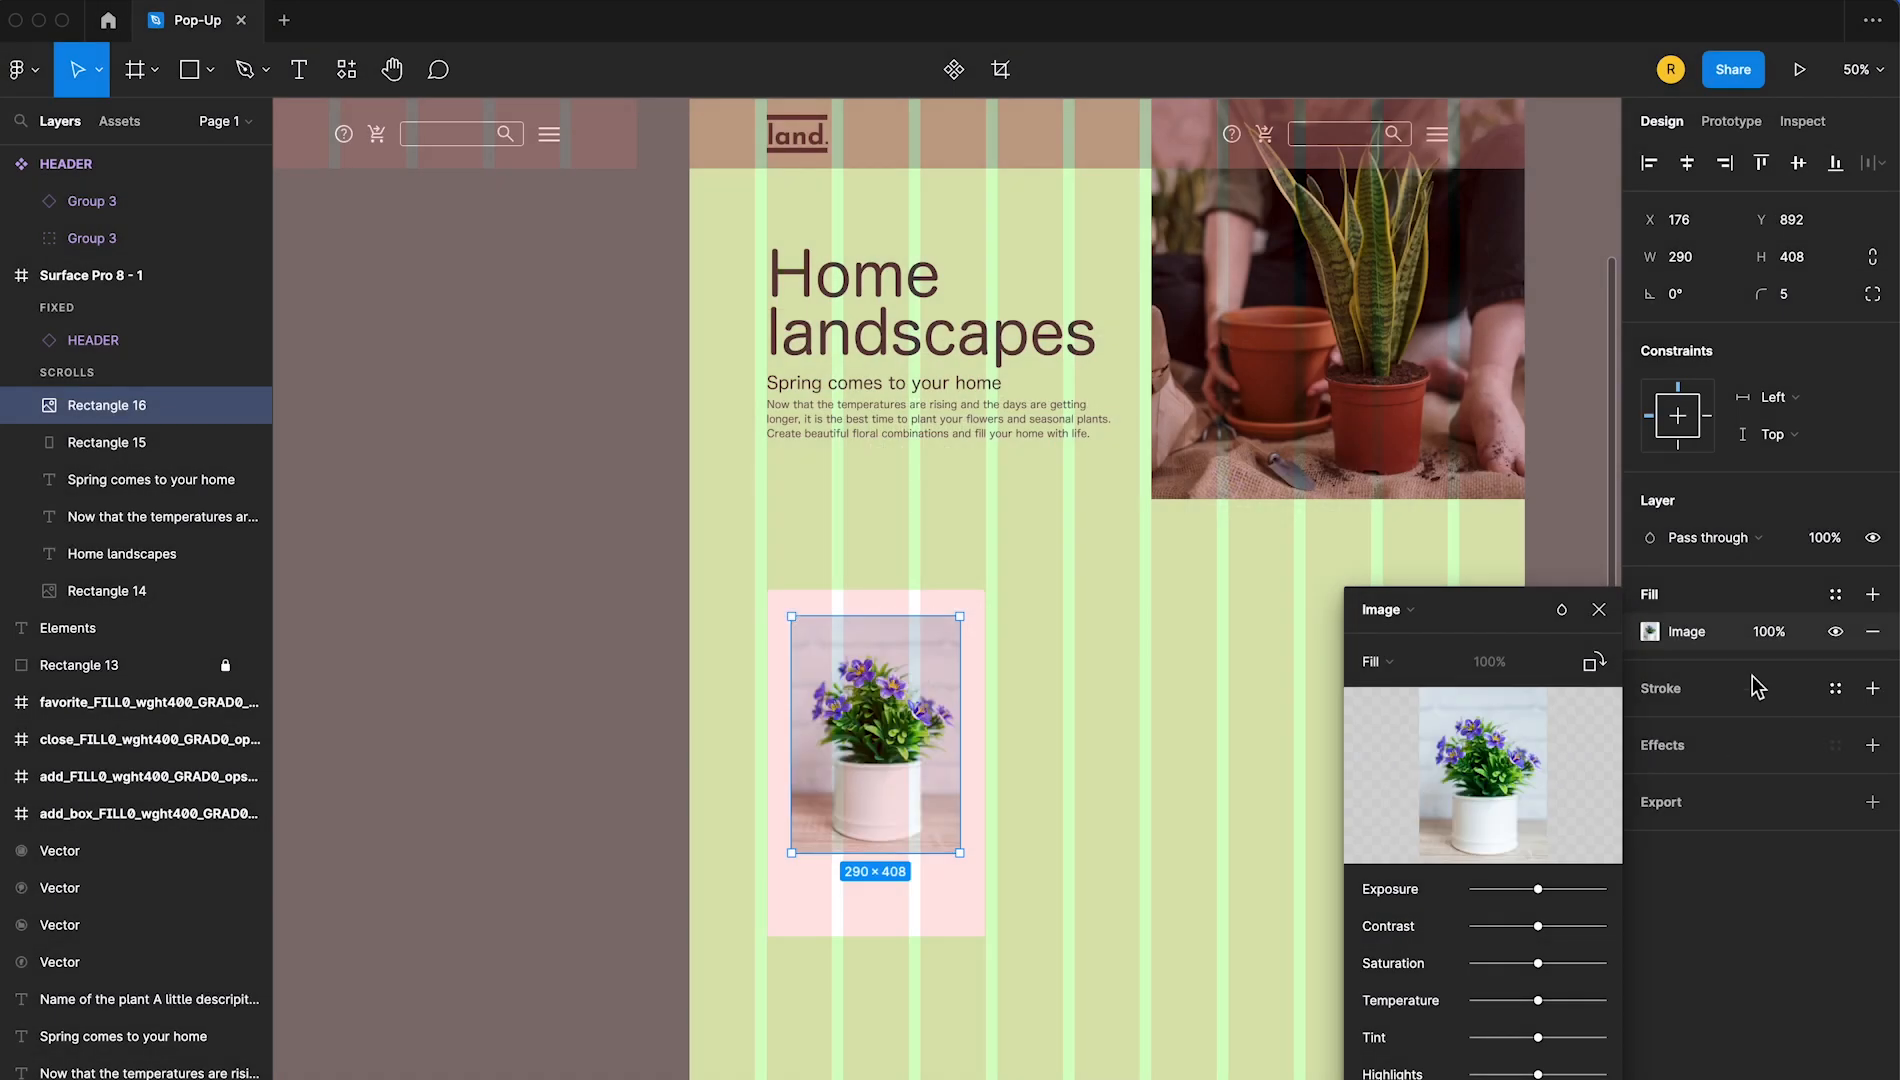
left_click(525, 728)
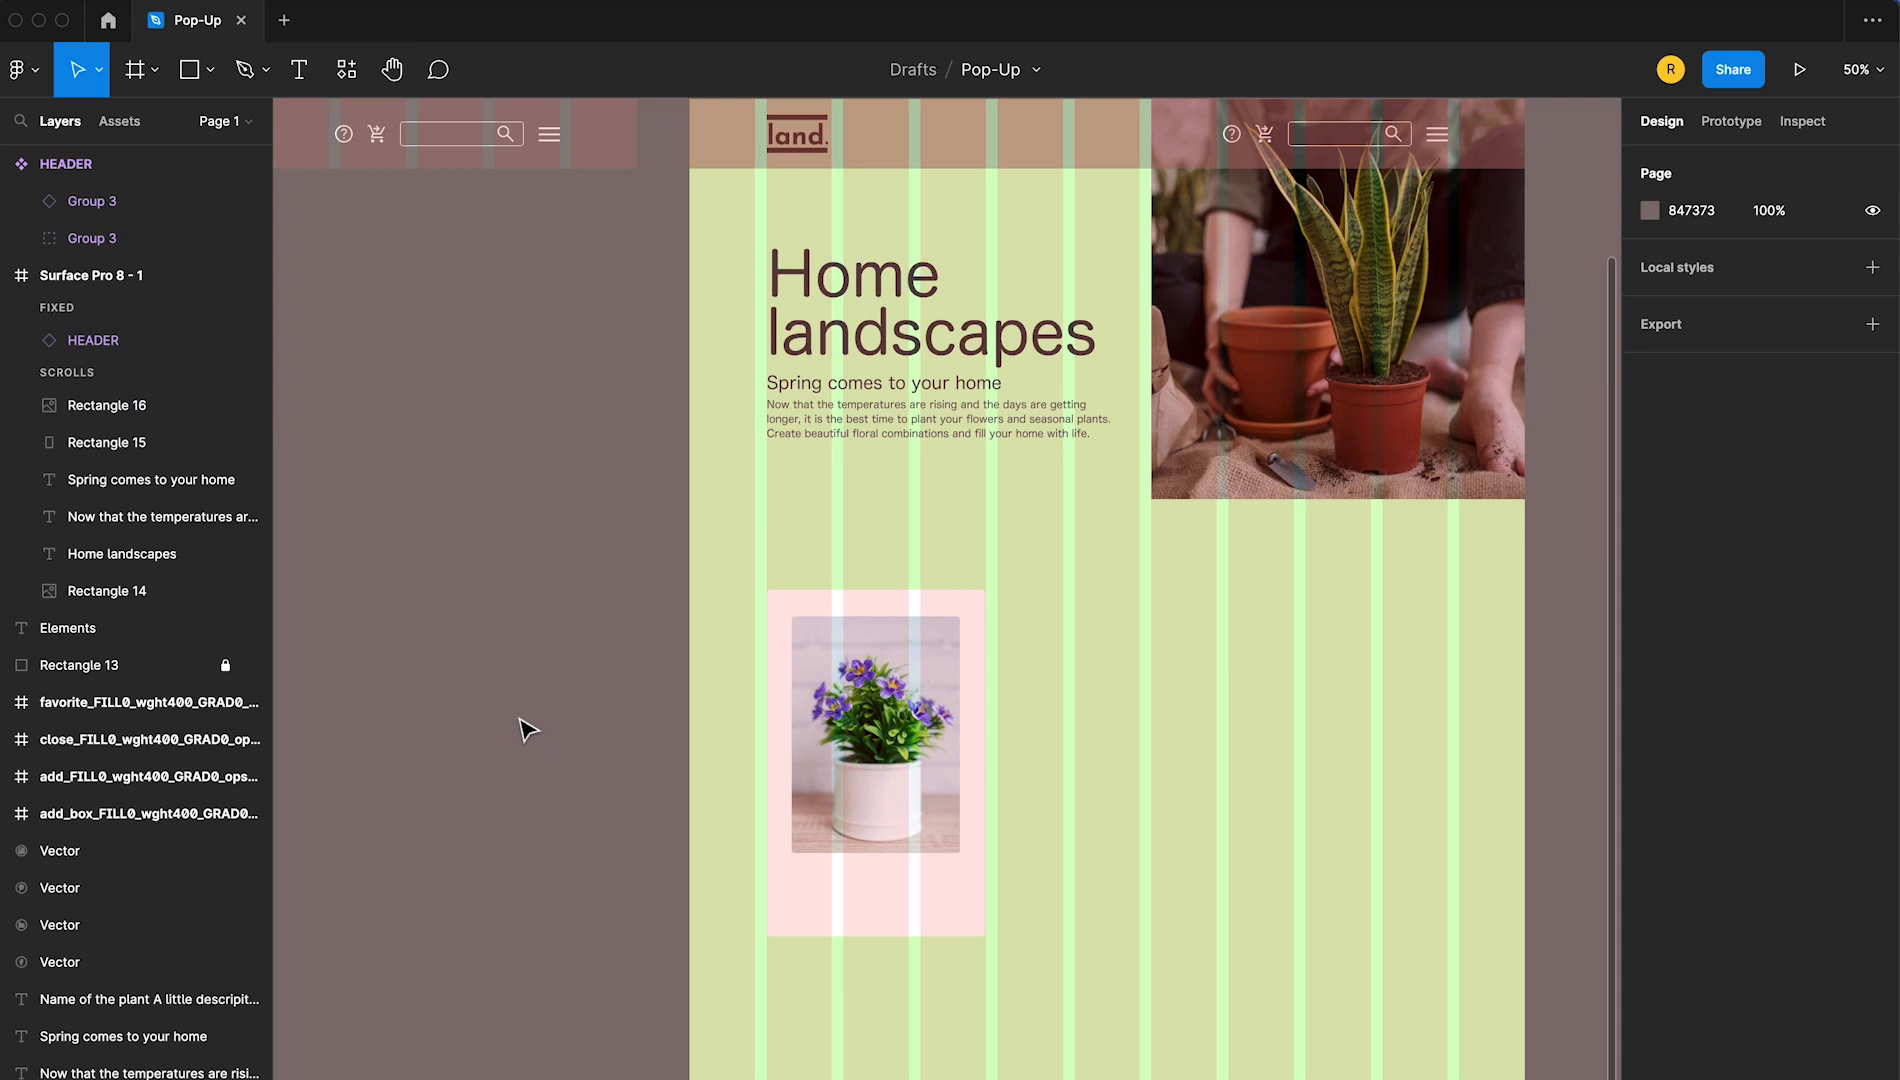
Hide the 11-column layout grid of the Surface Pro 8 - 1 frame
scroll(992, 505, "up", 5)
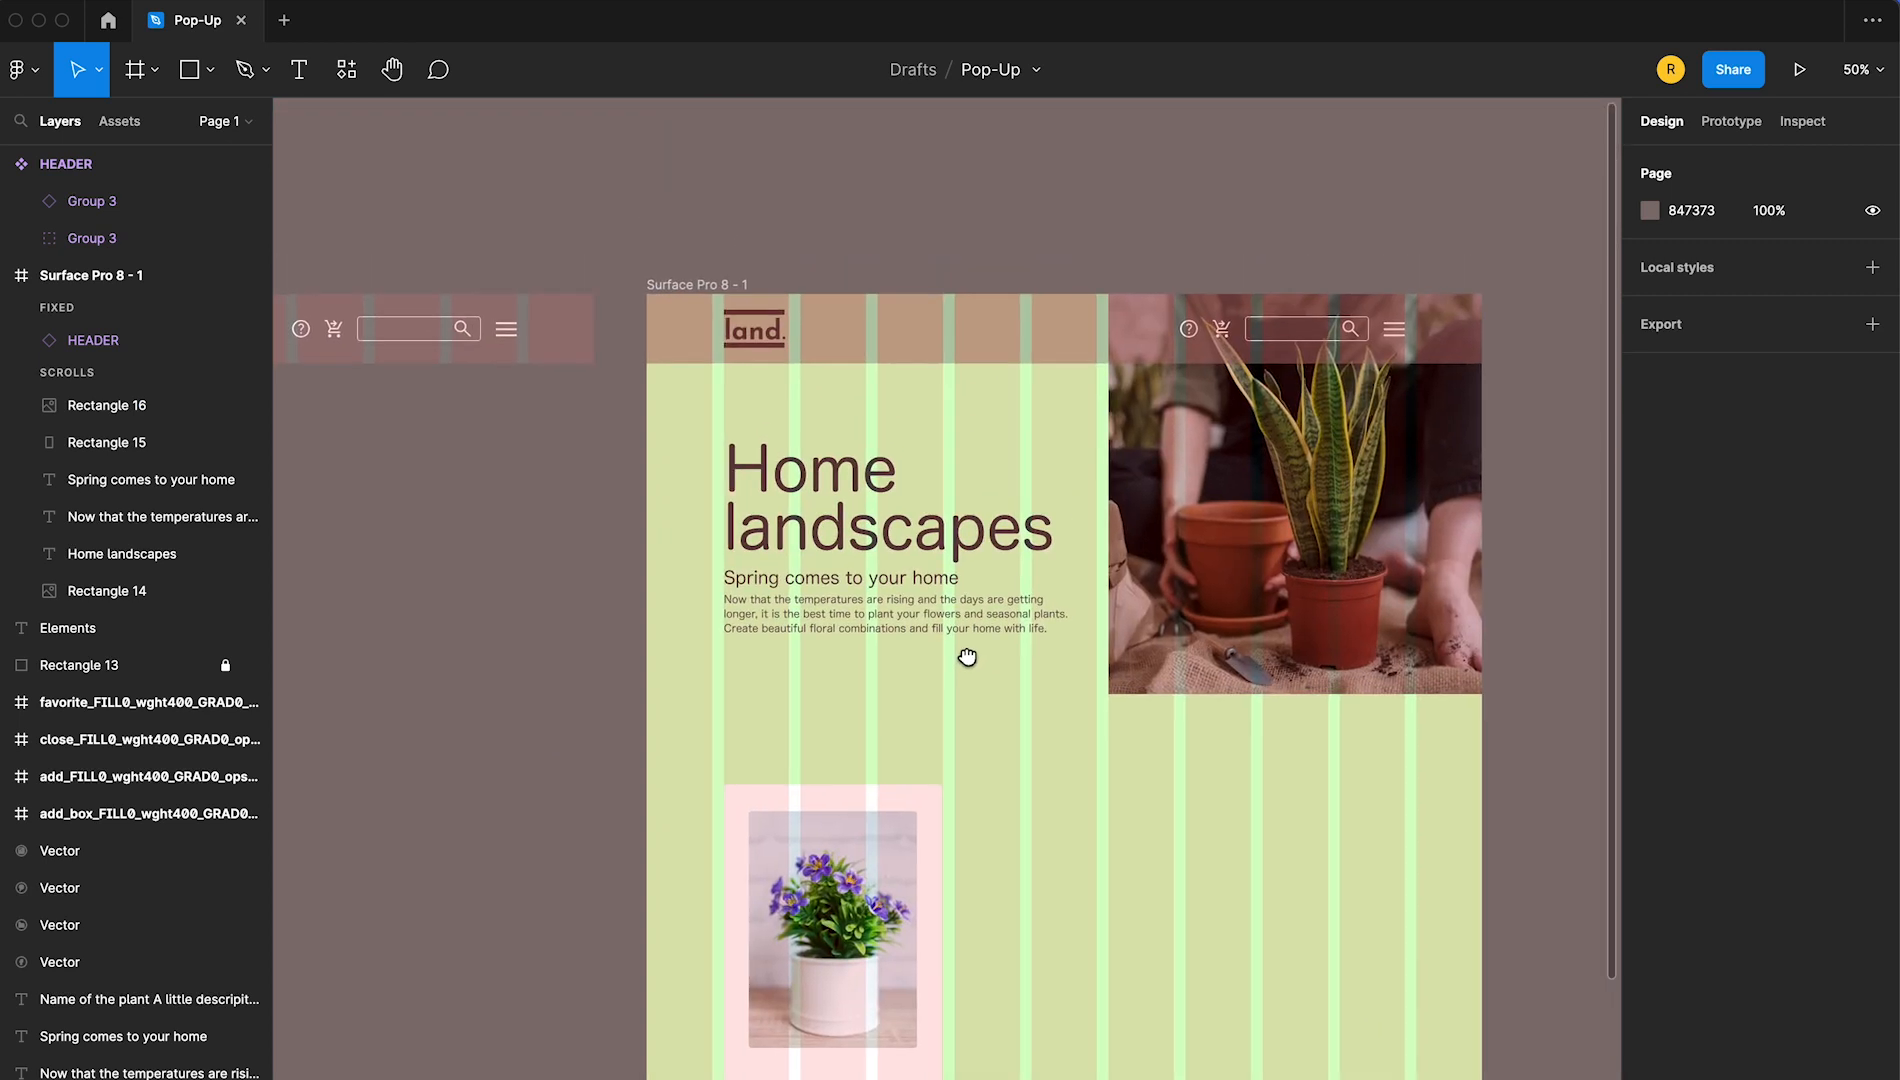
left_click(699, 283)
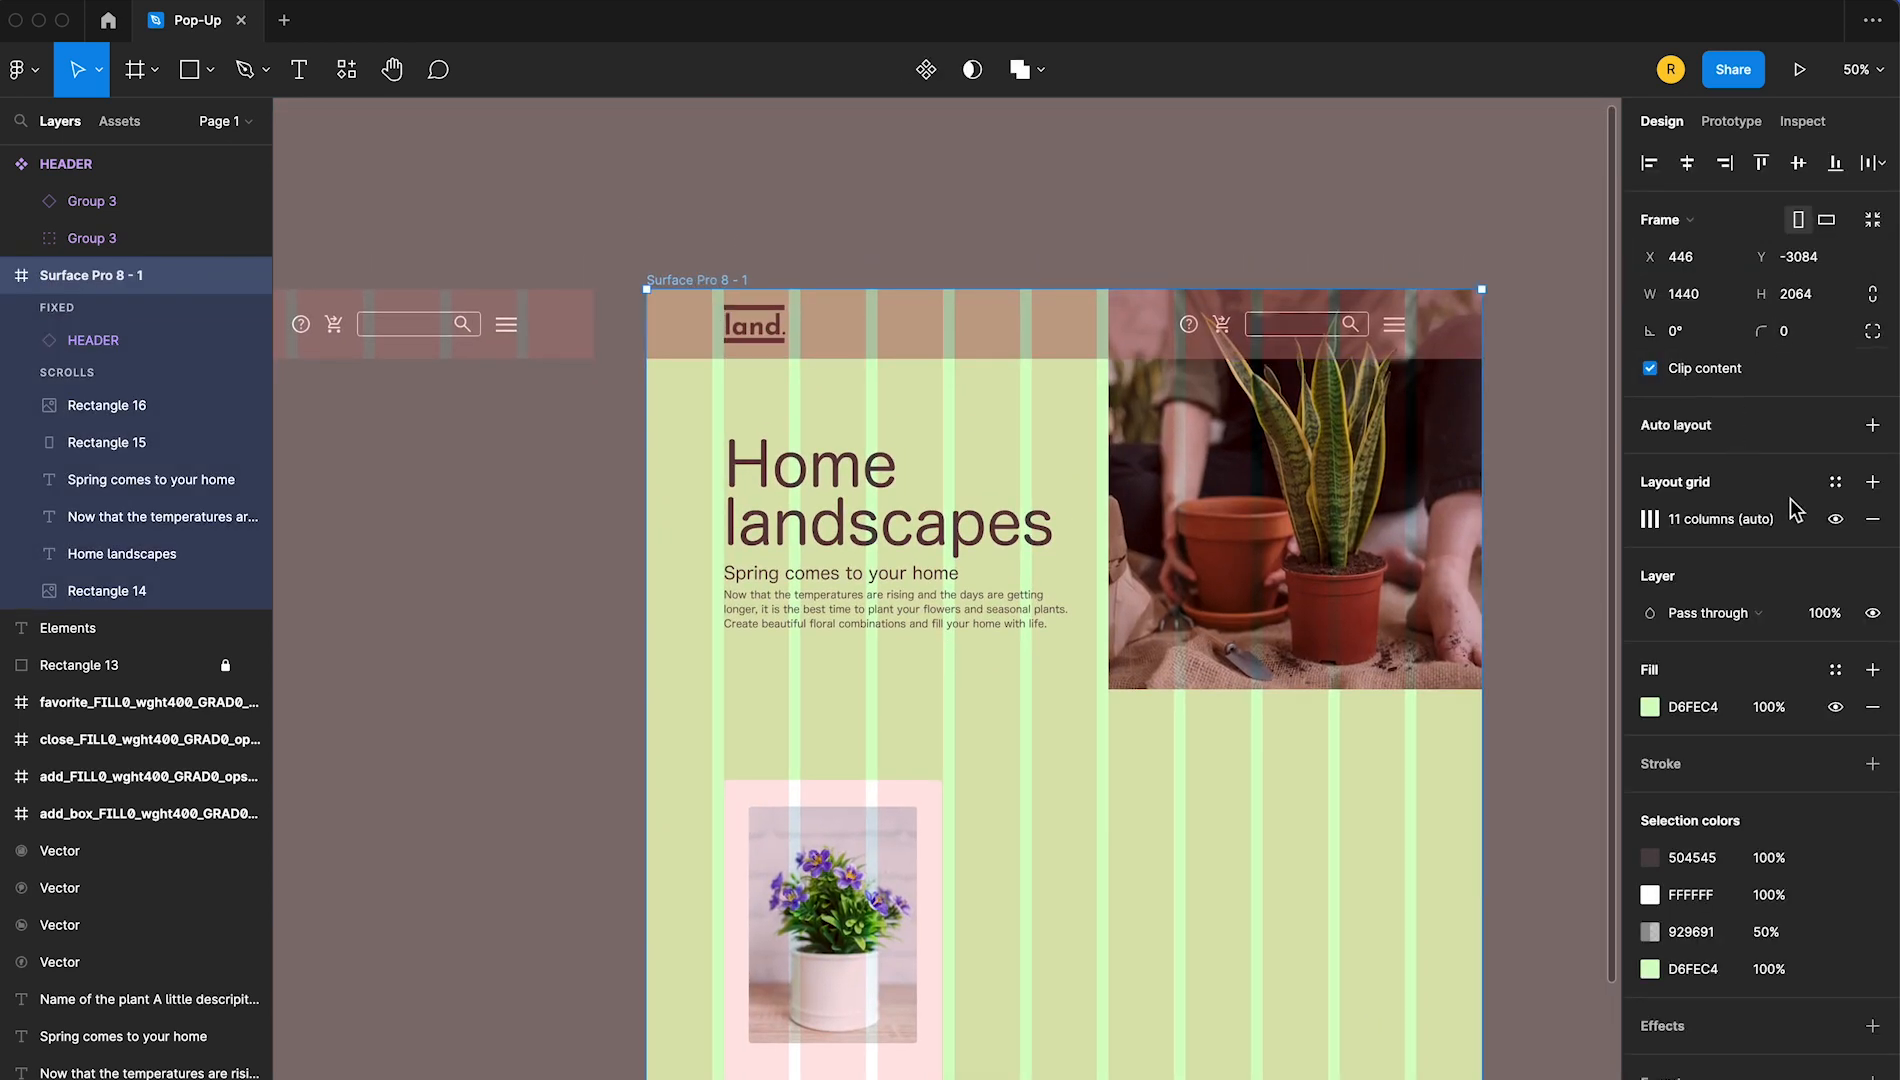
left_click(1836, 519)
left_click(460, 765)
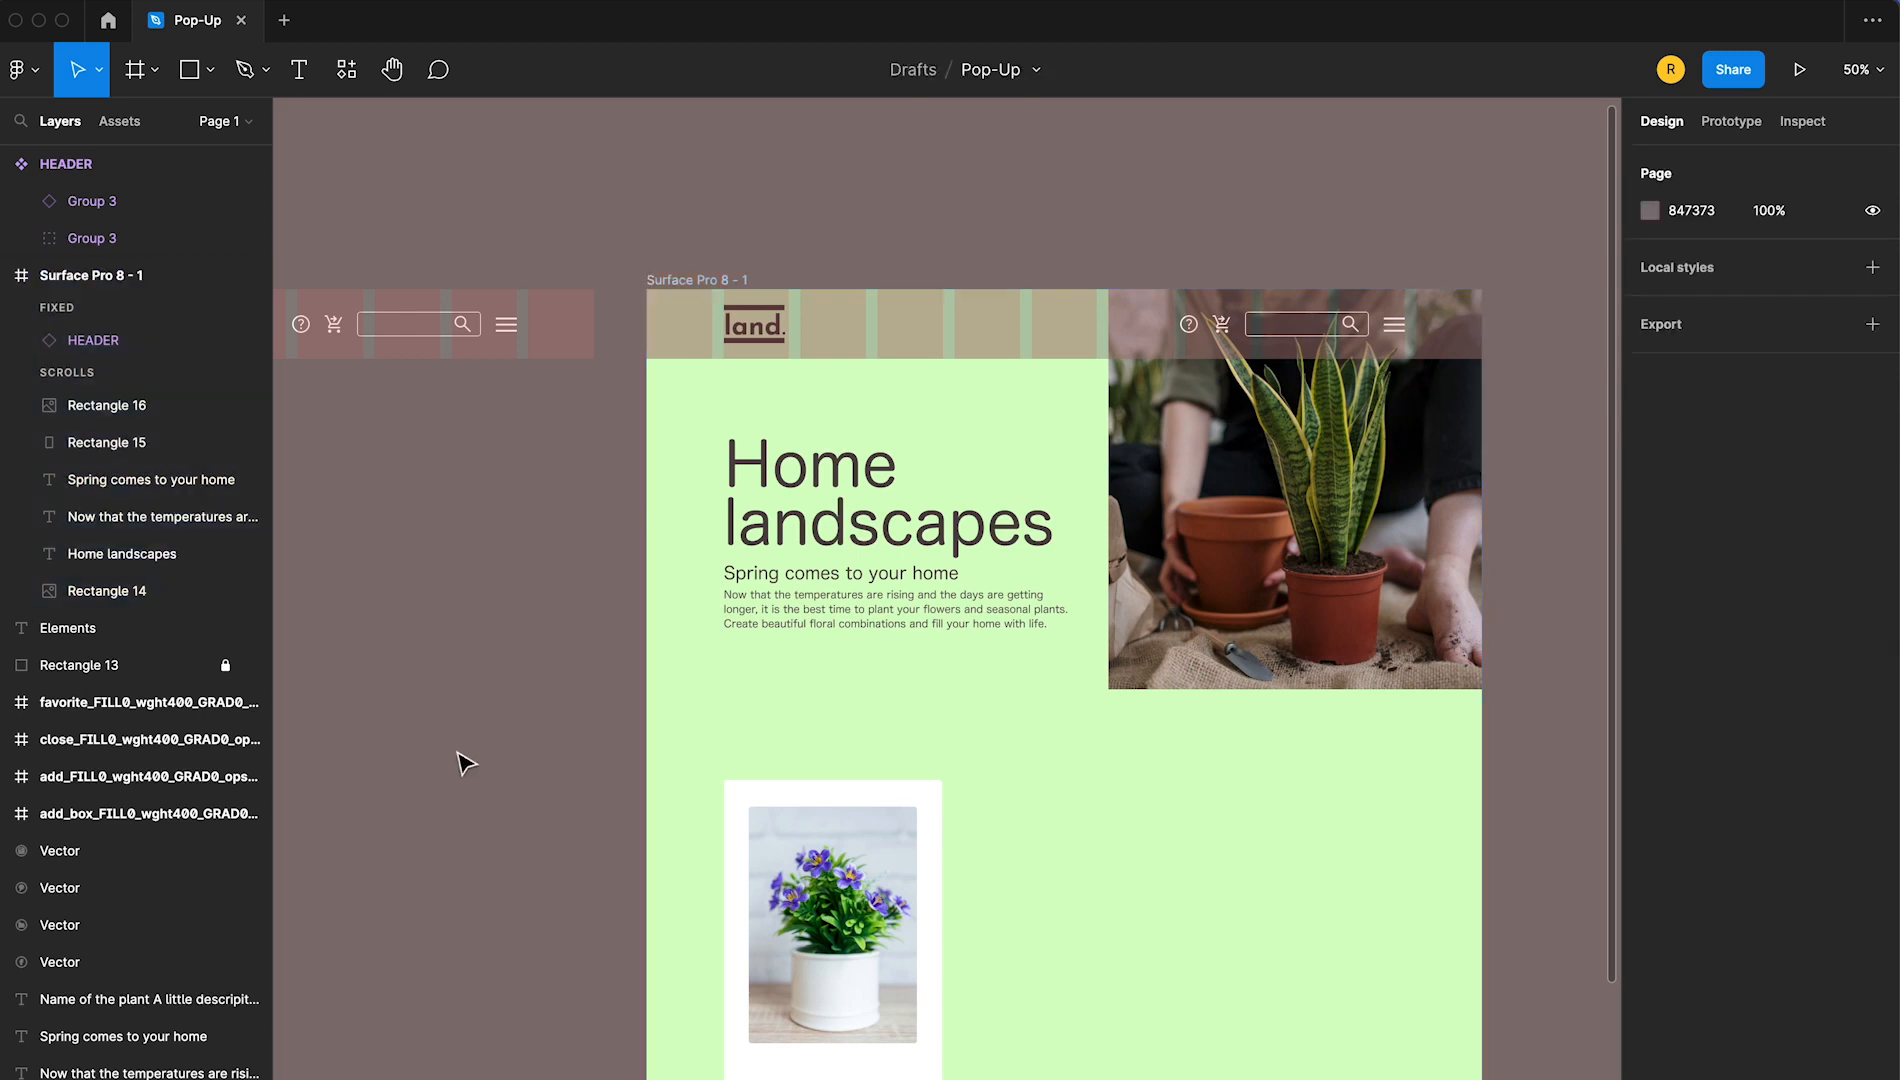
Move the white card together with its plant image slightly up, closer to the hero section
left_click_drag(1026, 839, 1002, 633)
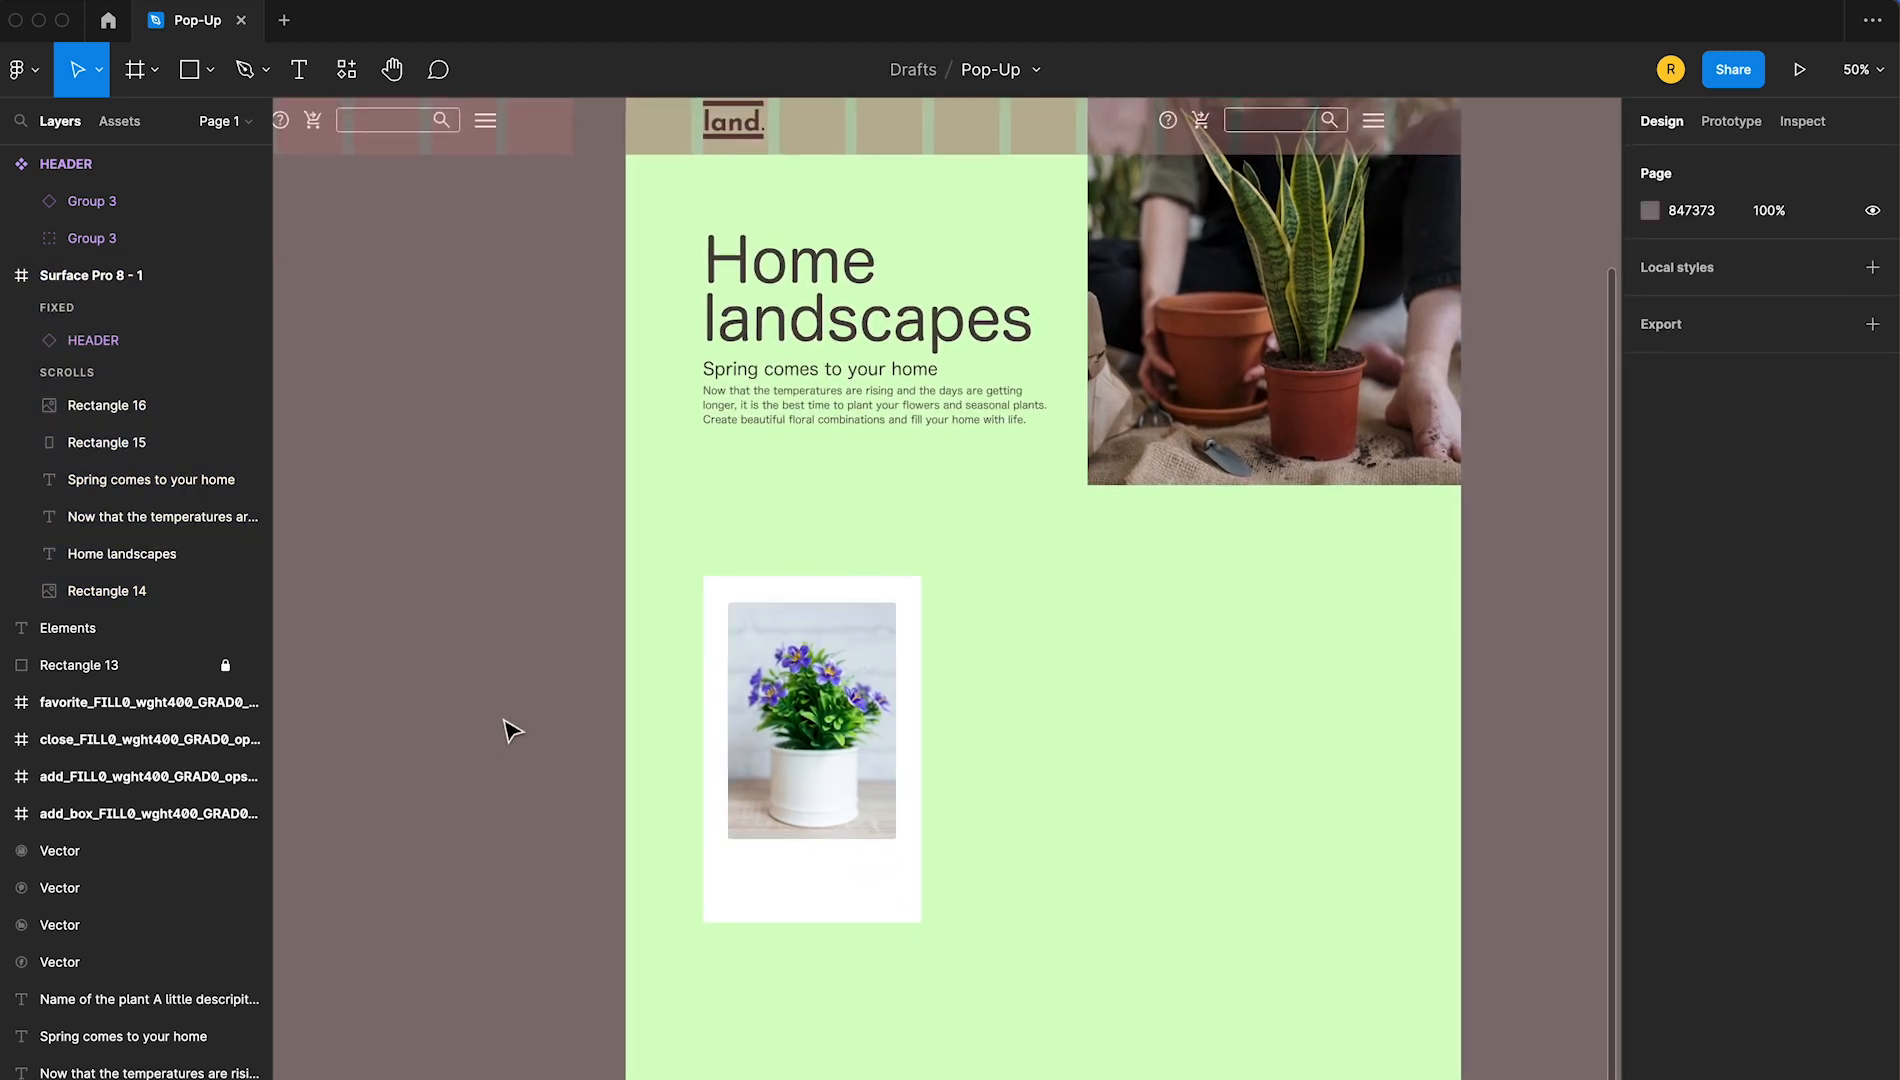
left_click_drag(505, 678, 885, 872)
left_click(465, 815)
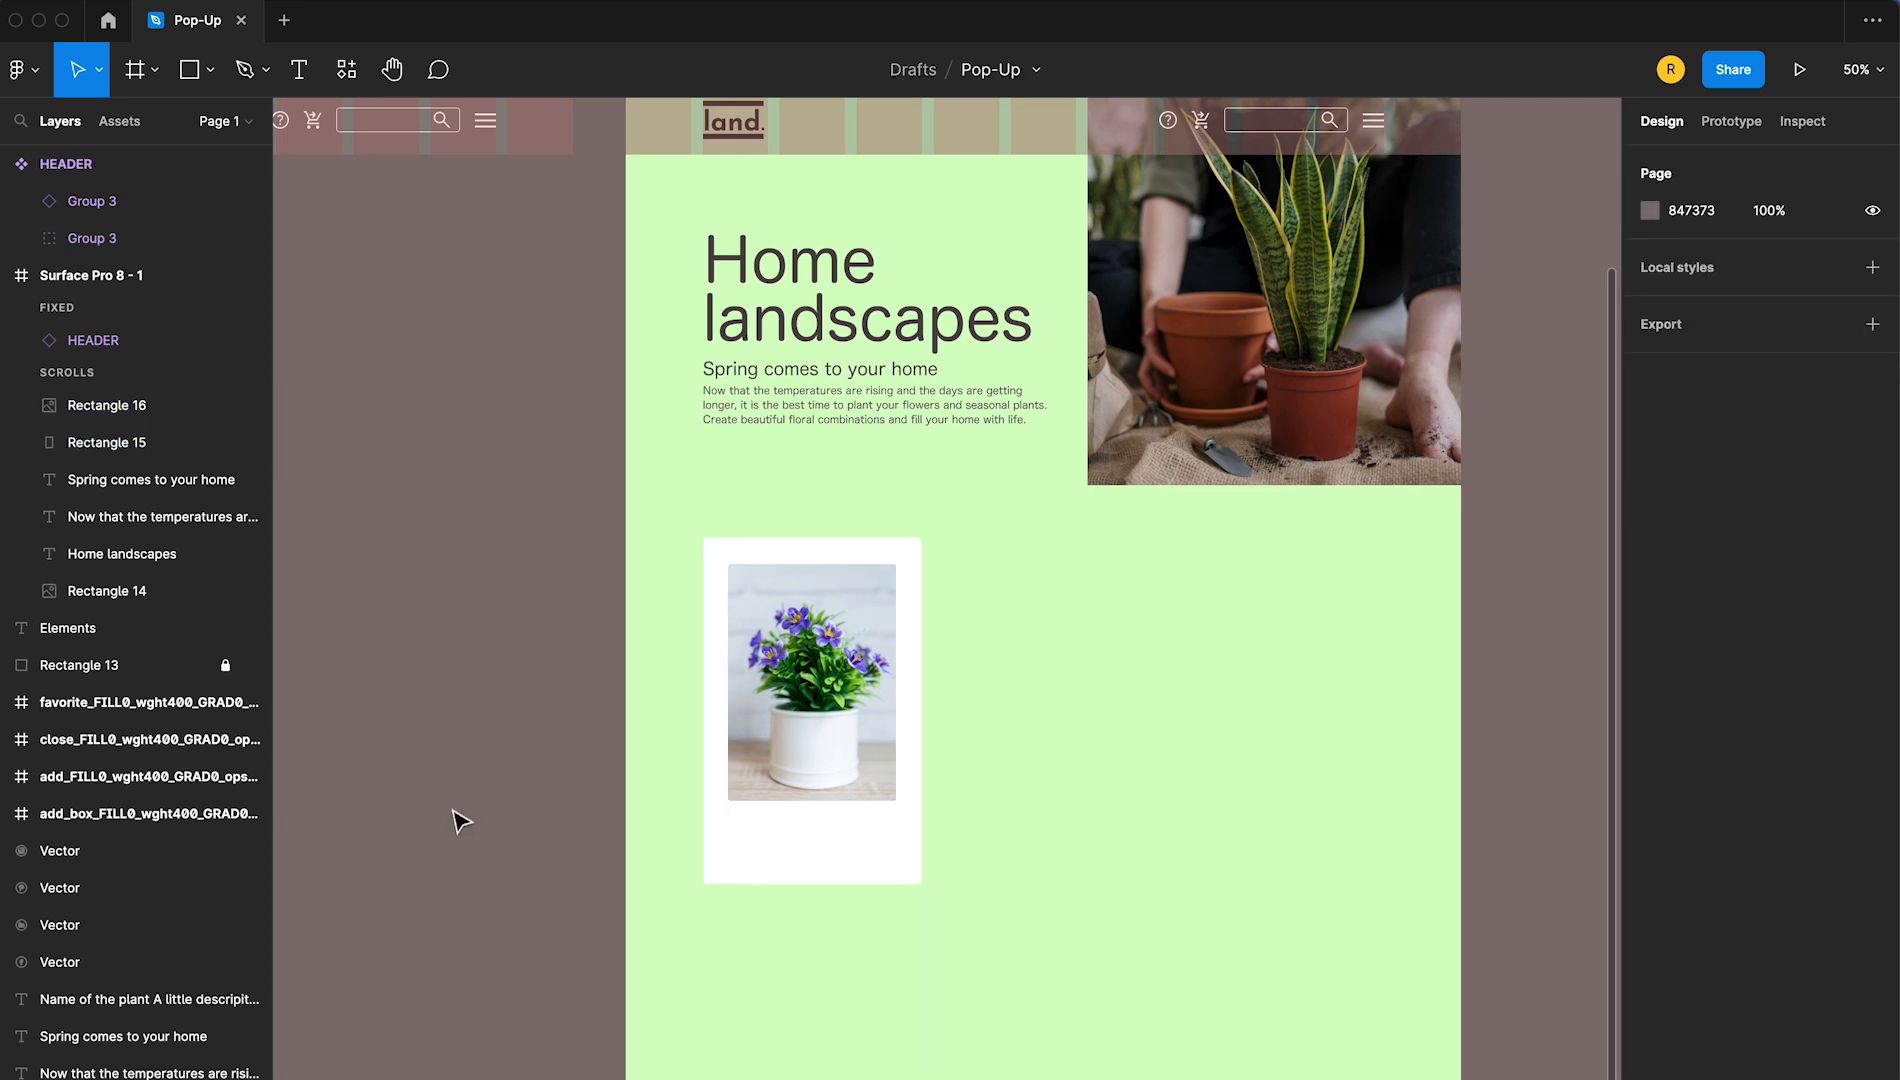
Copy the "Name of the plant" description text from the Elements area and place it below the plant image on the white card
scroll(487, 822, "left", 12)
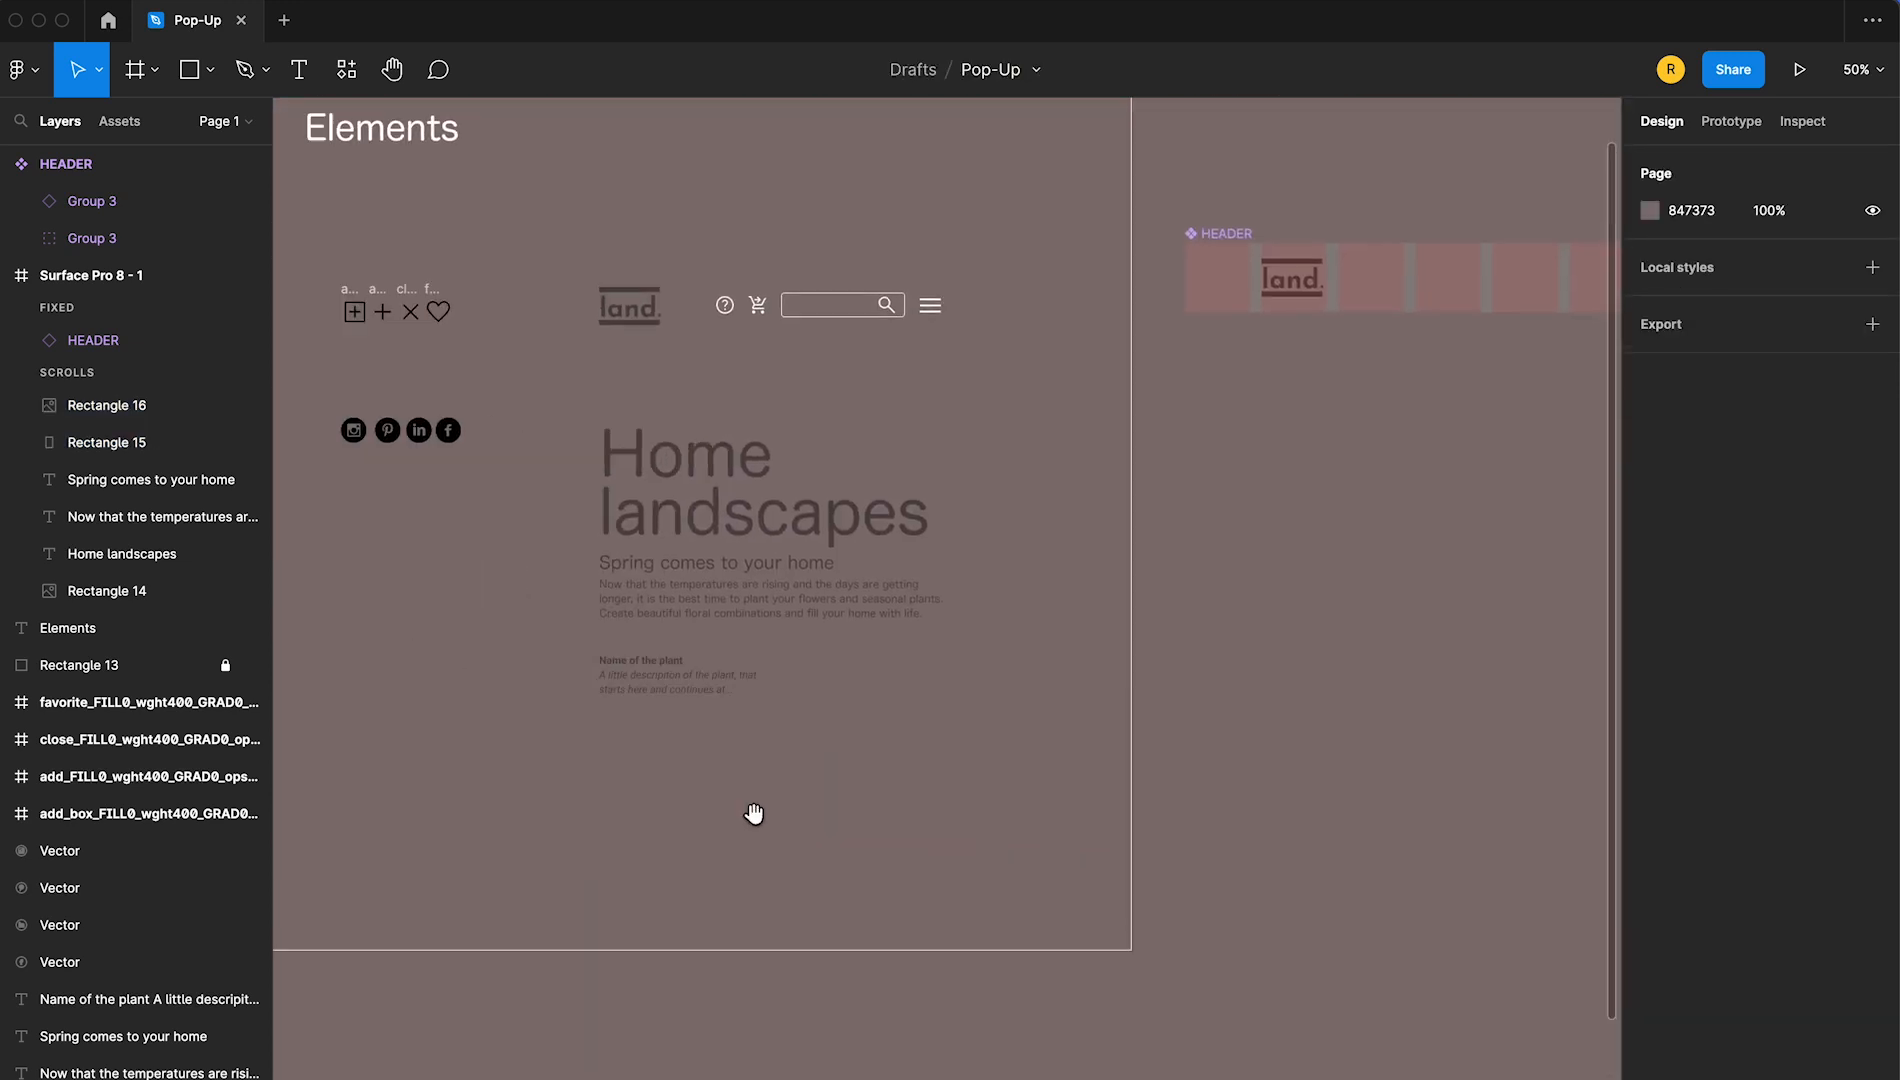
left_click_drag(657, 694, 781, 710)
left_click_drag(1297, 768, 1312, 770)
left_click(1284, 870)
left_click_drag(1284, 890, 336, 868)
left_click_drag(388, 655, 1305, 970)
left_click(1012, 1006)
left_click_drag(1262, 1060, 884, 999)
Extend the white card downward to a size of 376 × 666
left_click(1027, 944)
left_click_drag(977, 945, 977, 990)
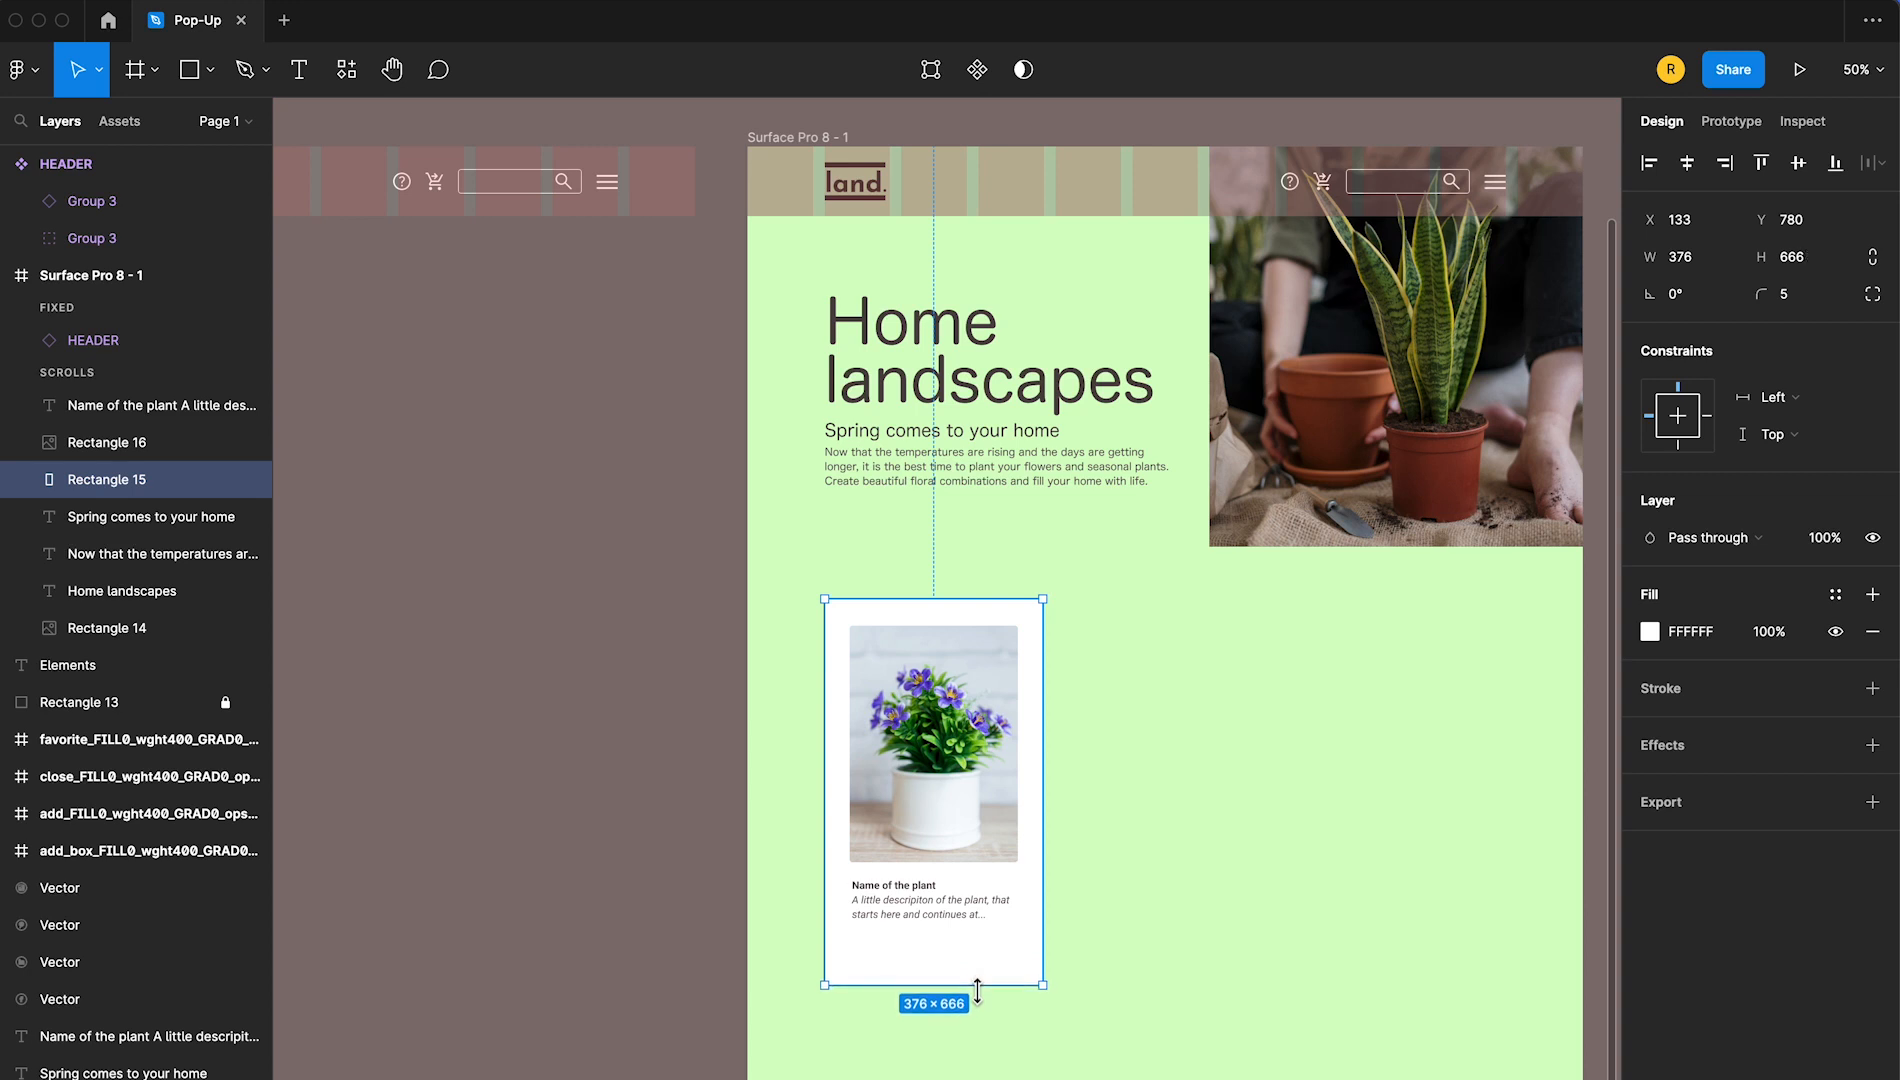
left_click(590, 980)
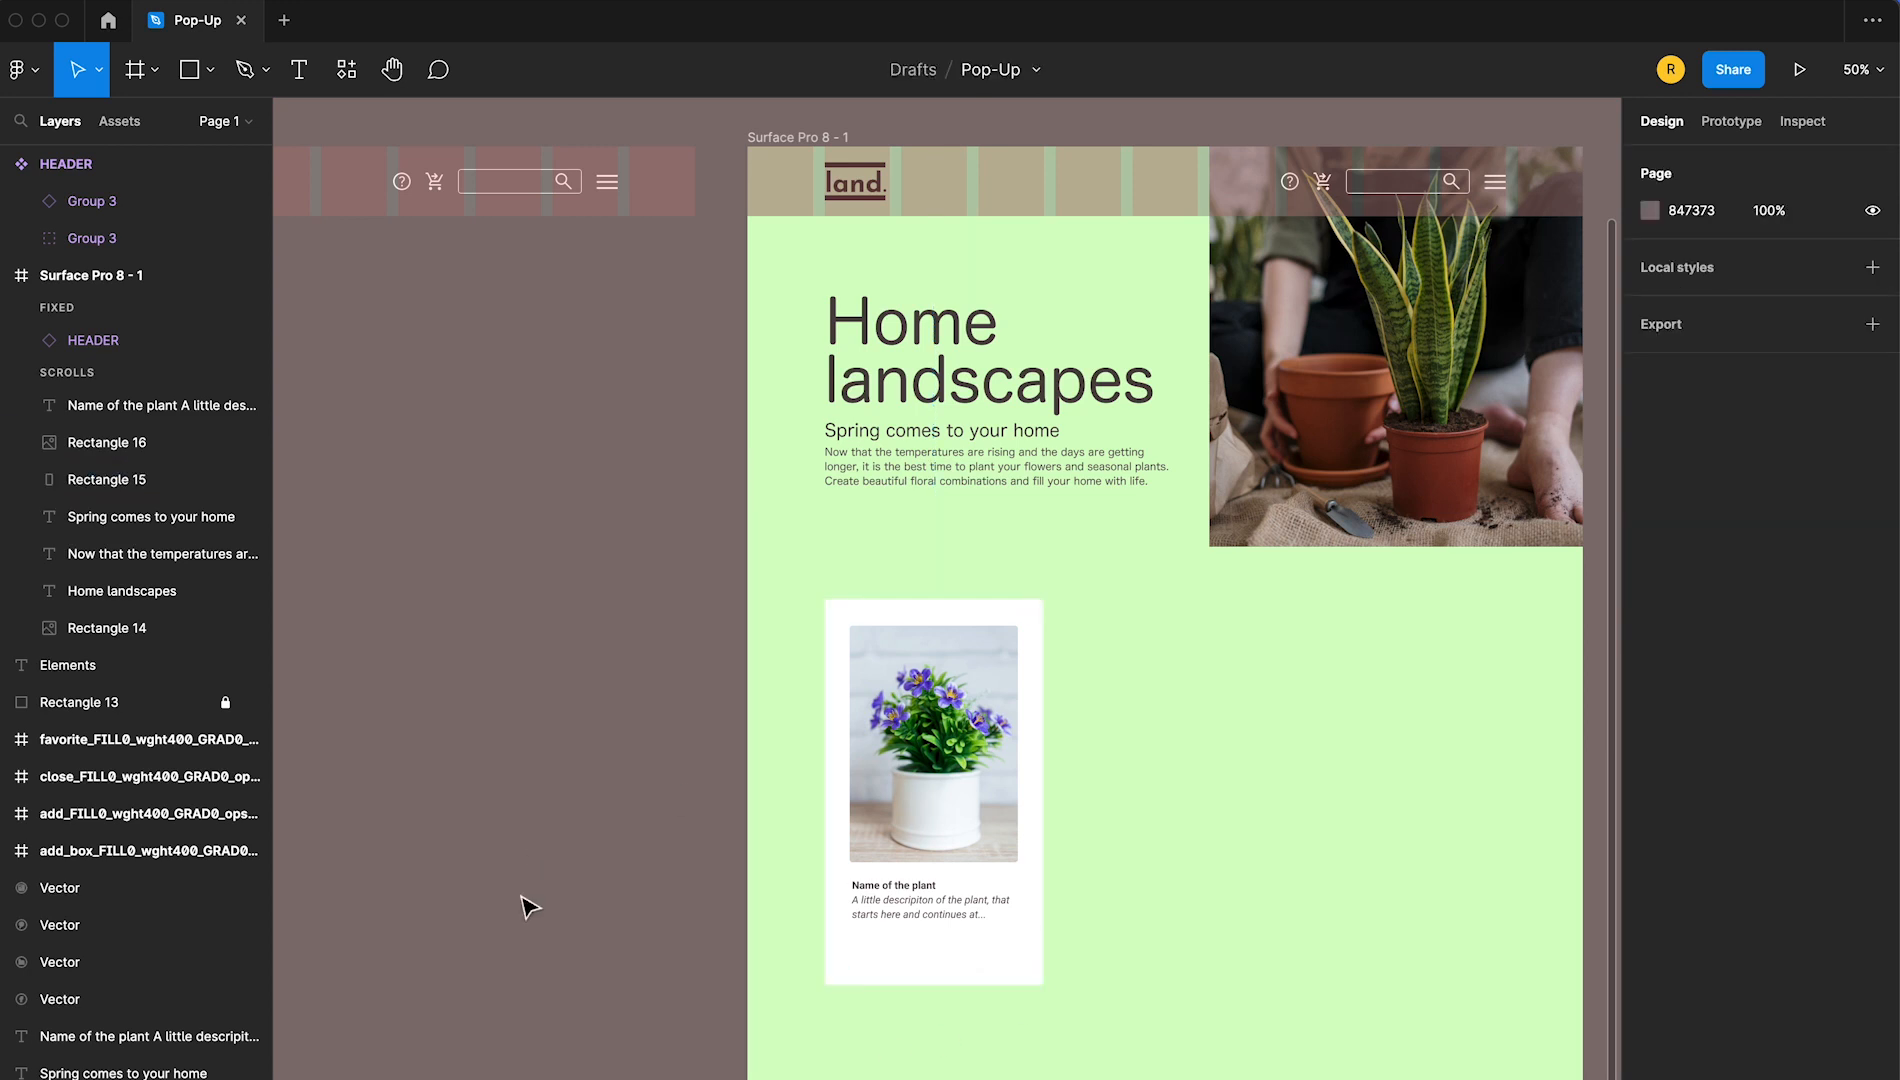
Duplicate the boxed plus icon frame beside the original and rename the original Add_button_Default
left_click_drag(519, 845, 1367, 1064)
left_click_drag(762, 934, 980, 985)
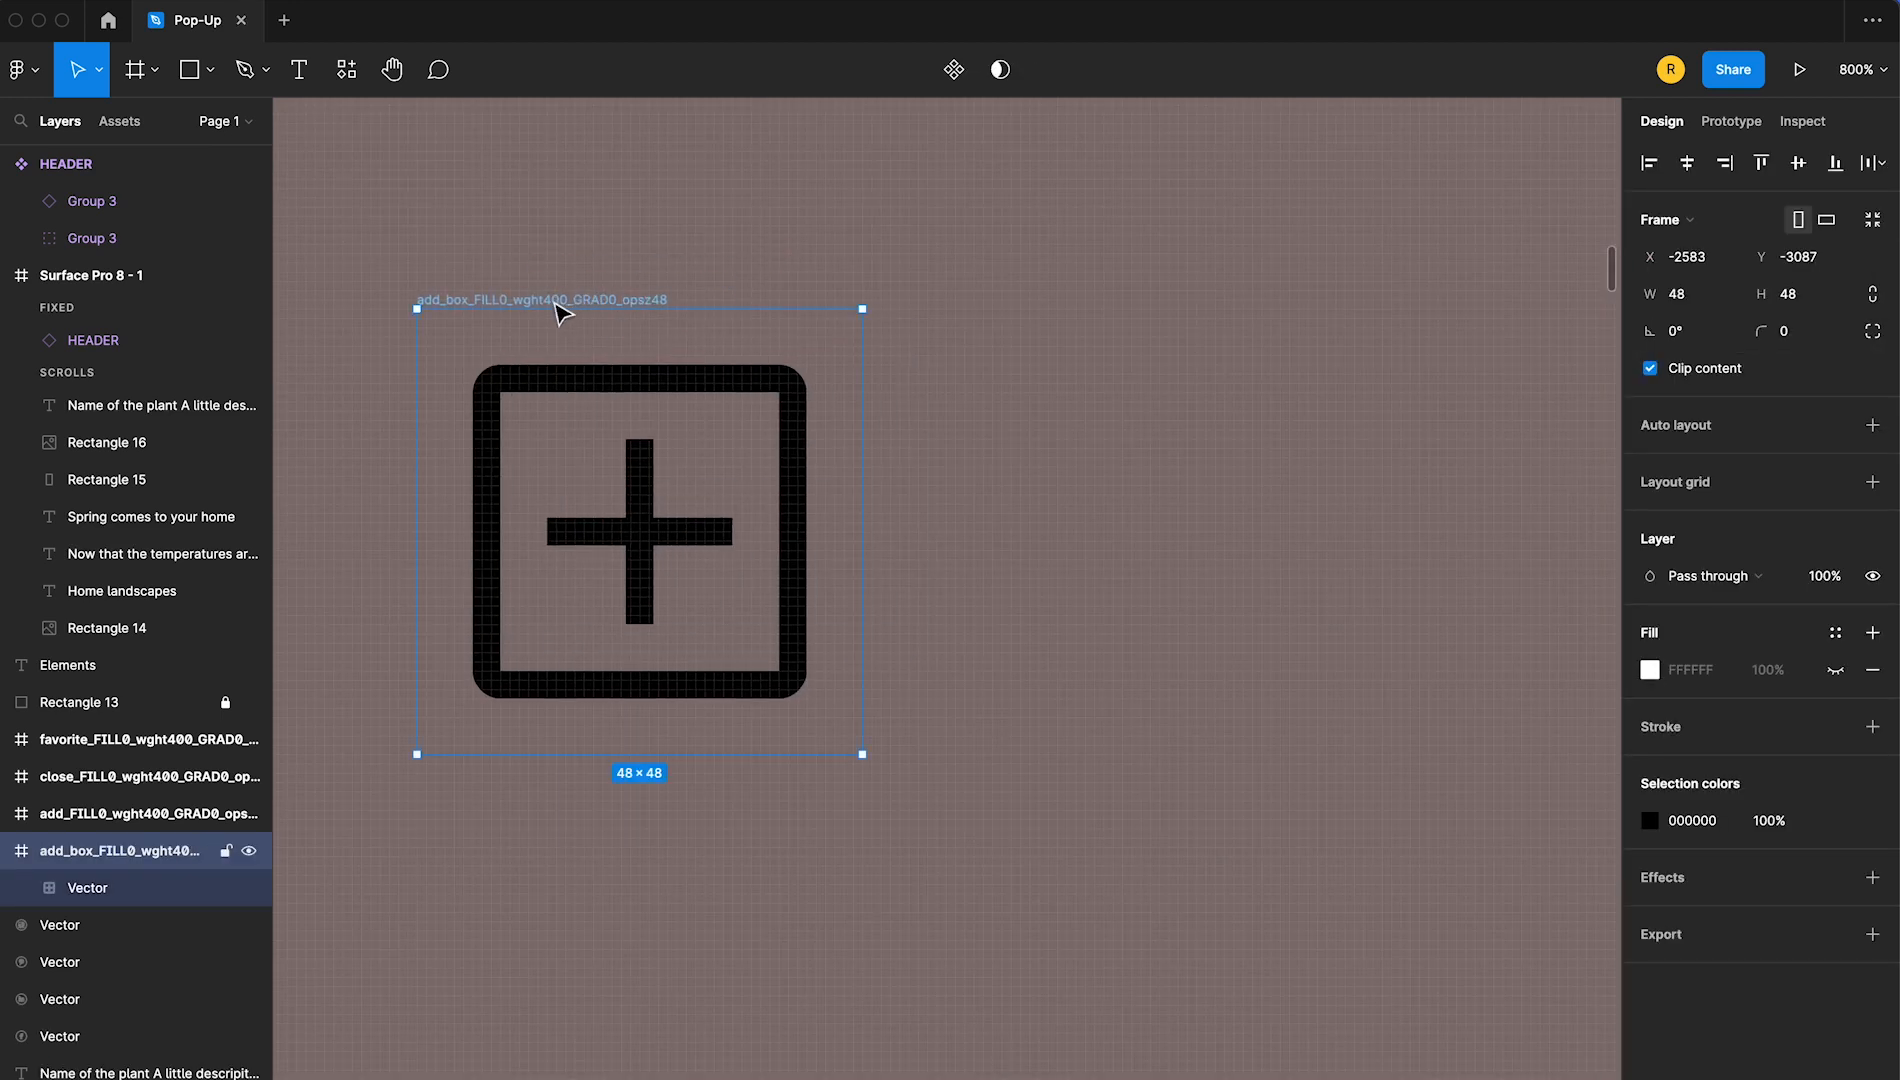
left_click_drag(556, 306, 1238, 349)
double_click(585, 300)
type("Add")
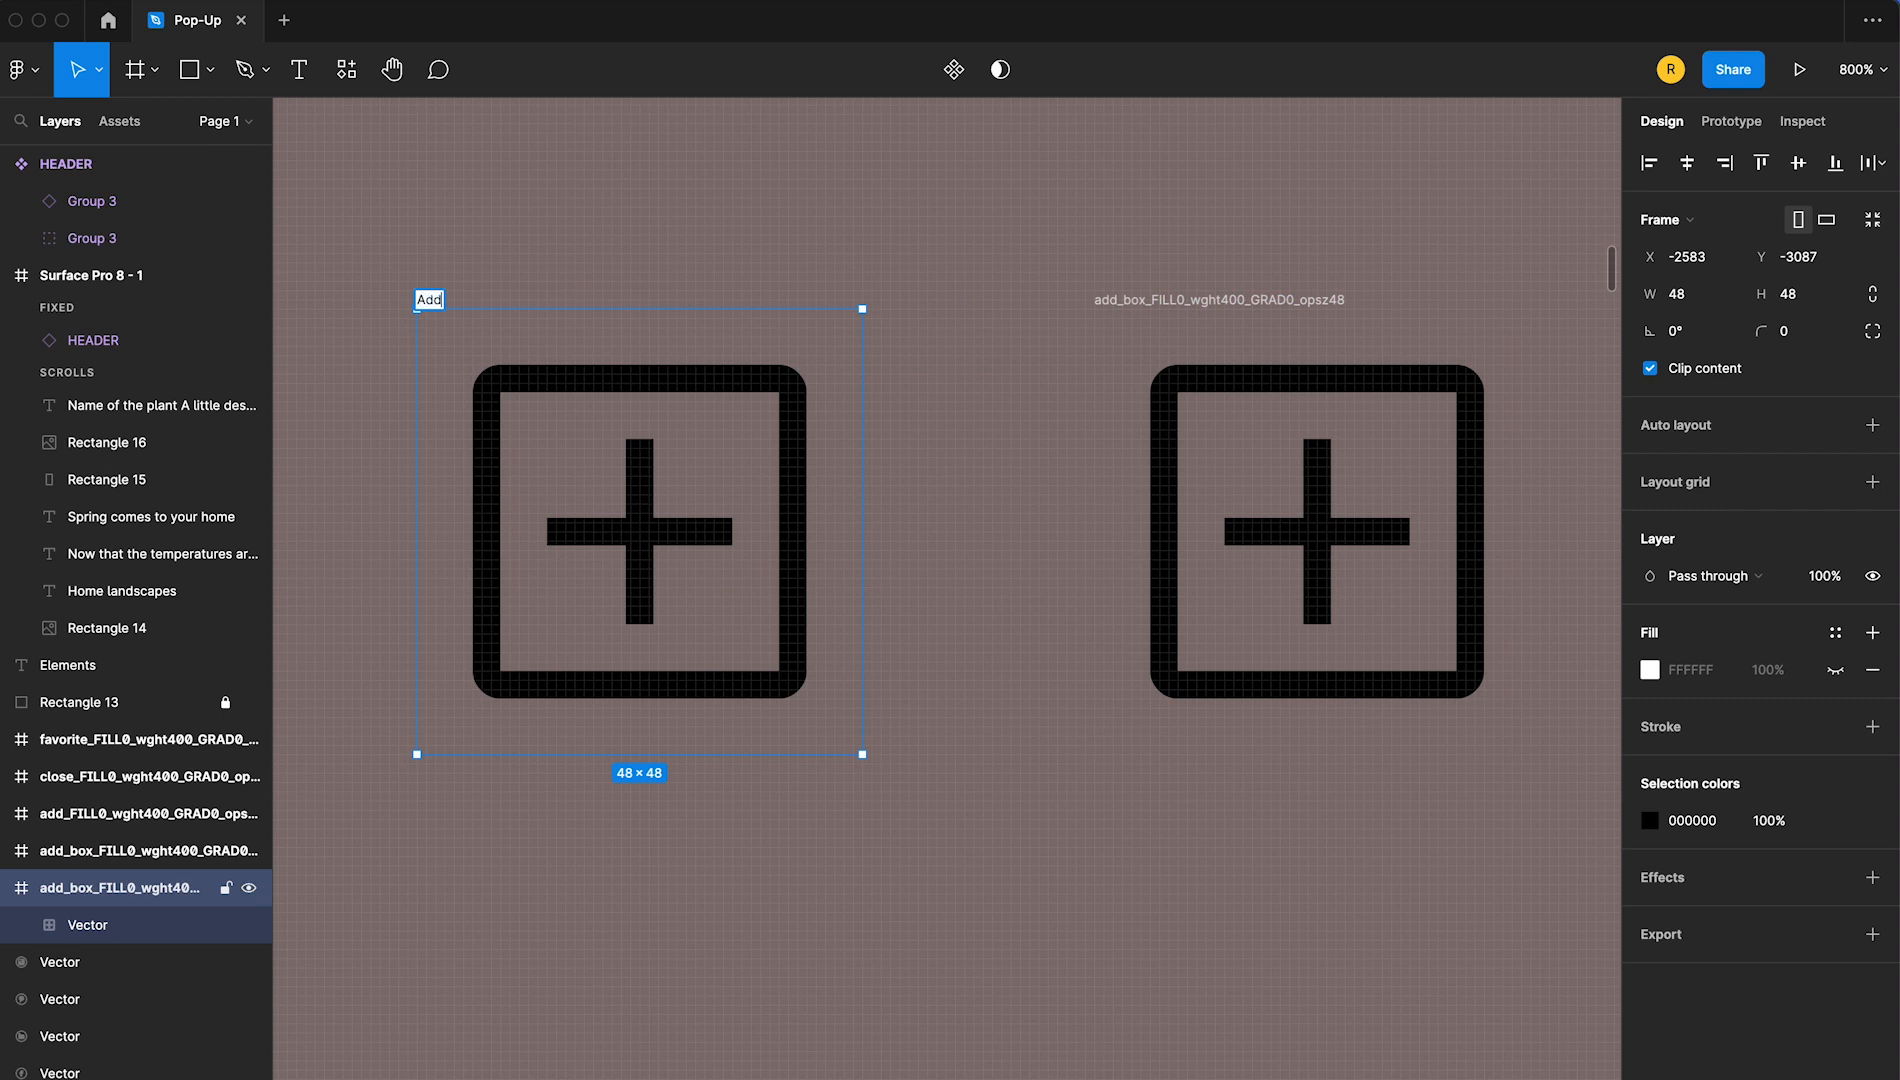
type("_button_Default")
key("Return")
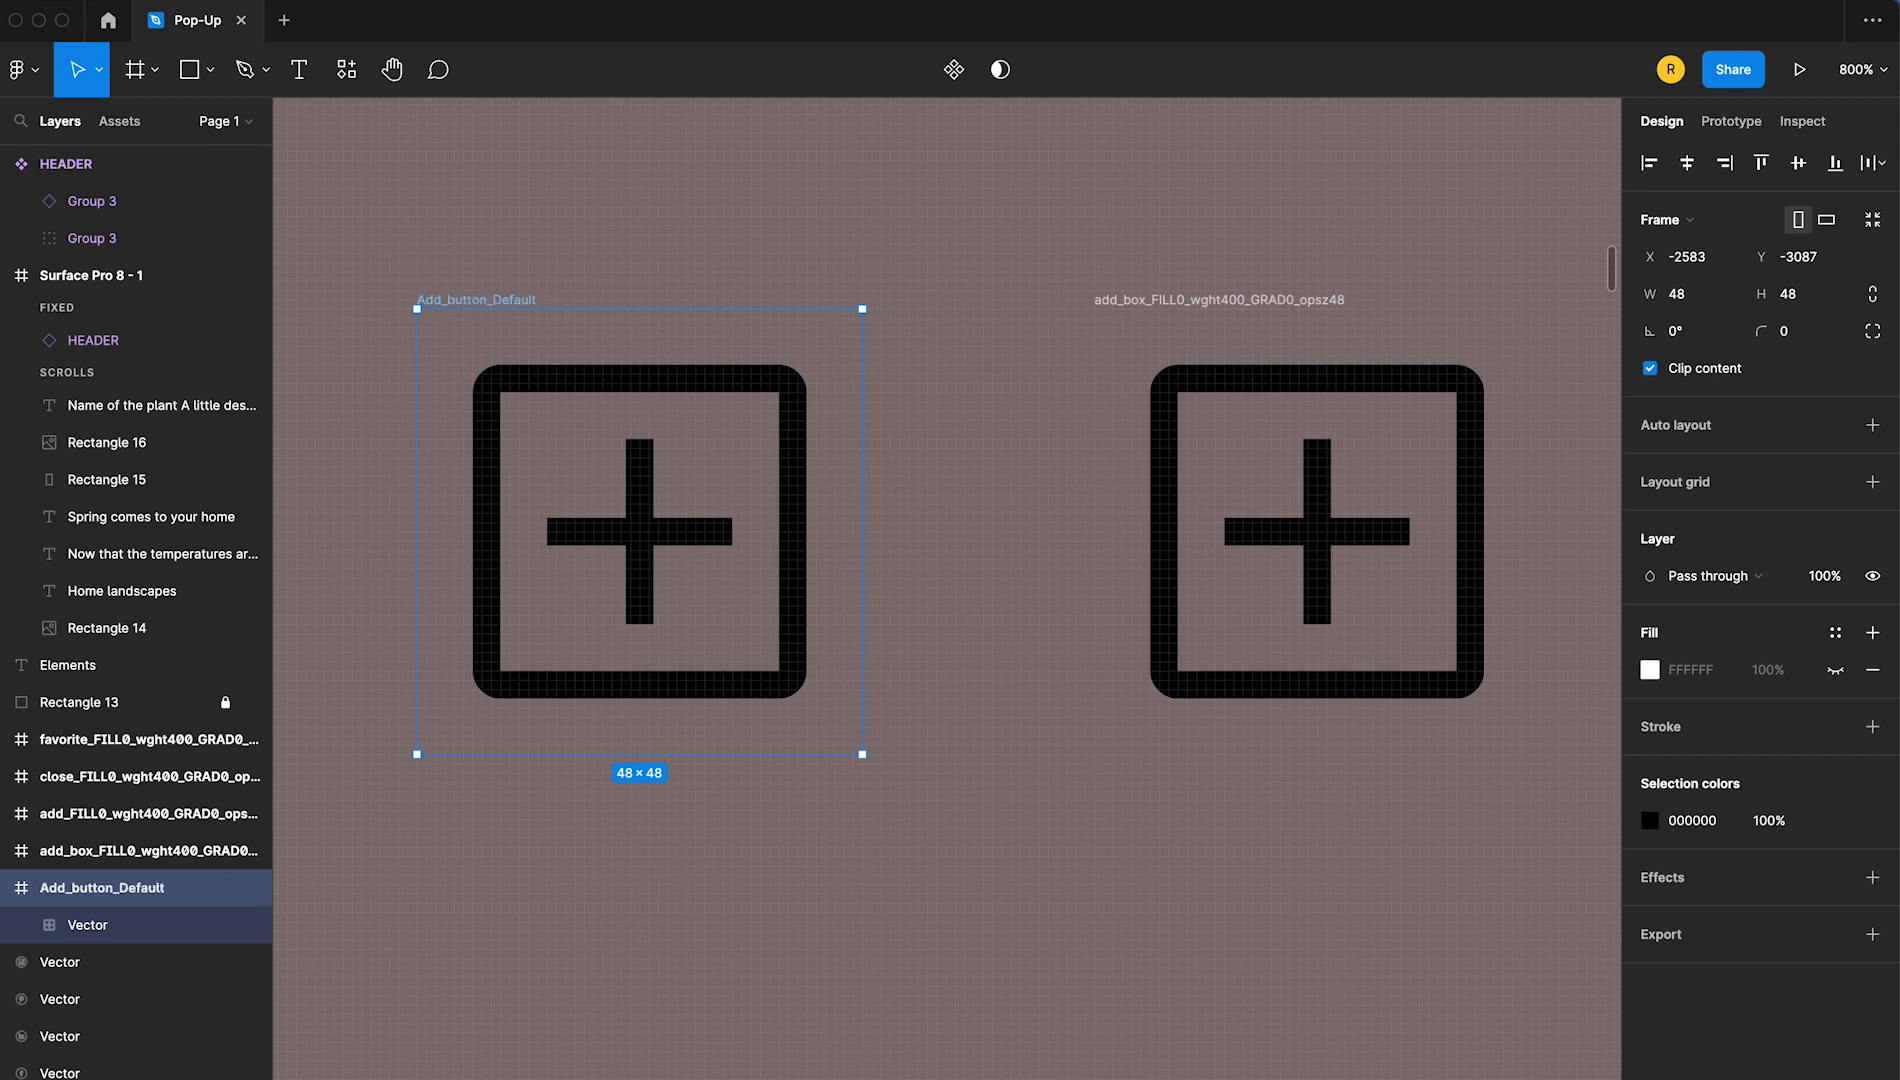
Rename the duplicated boxed plus icon frame Add_button_Hover_Press
double_click(1219, 300)
type("Add_button_H")
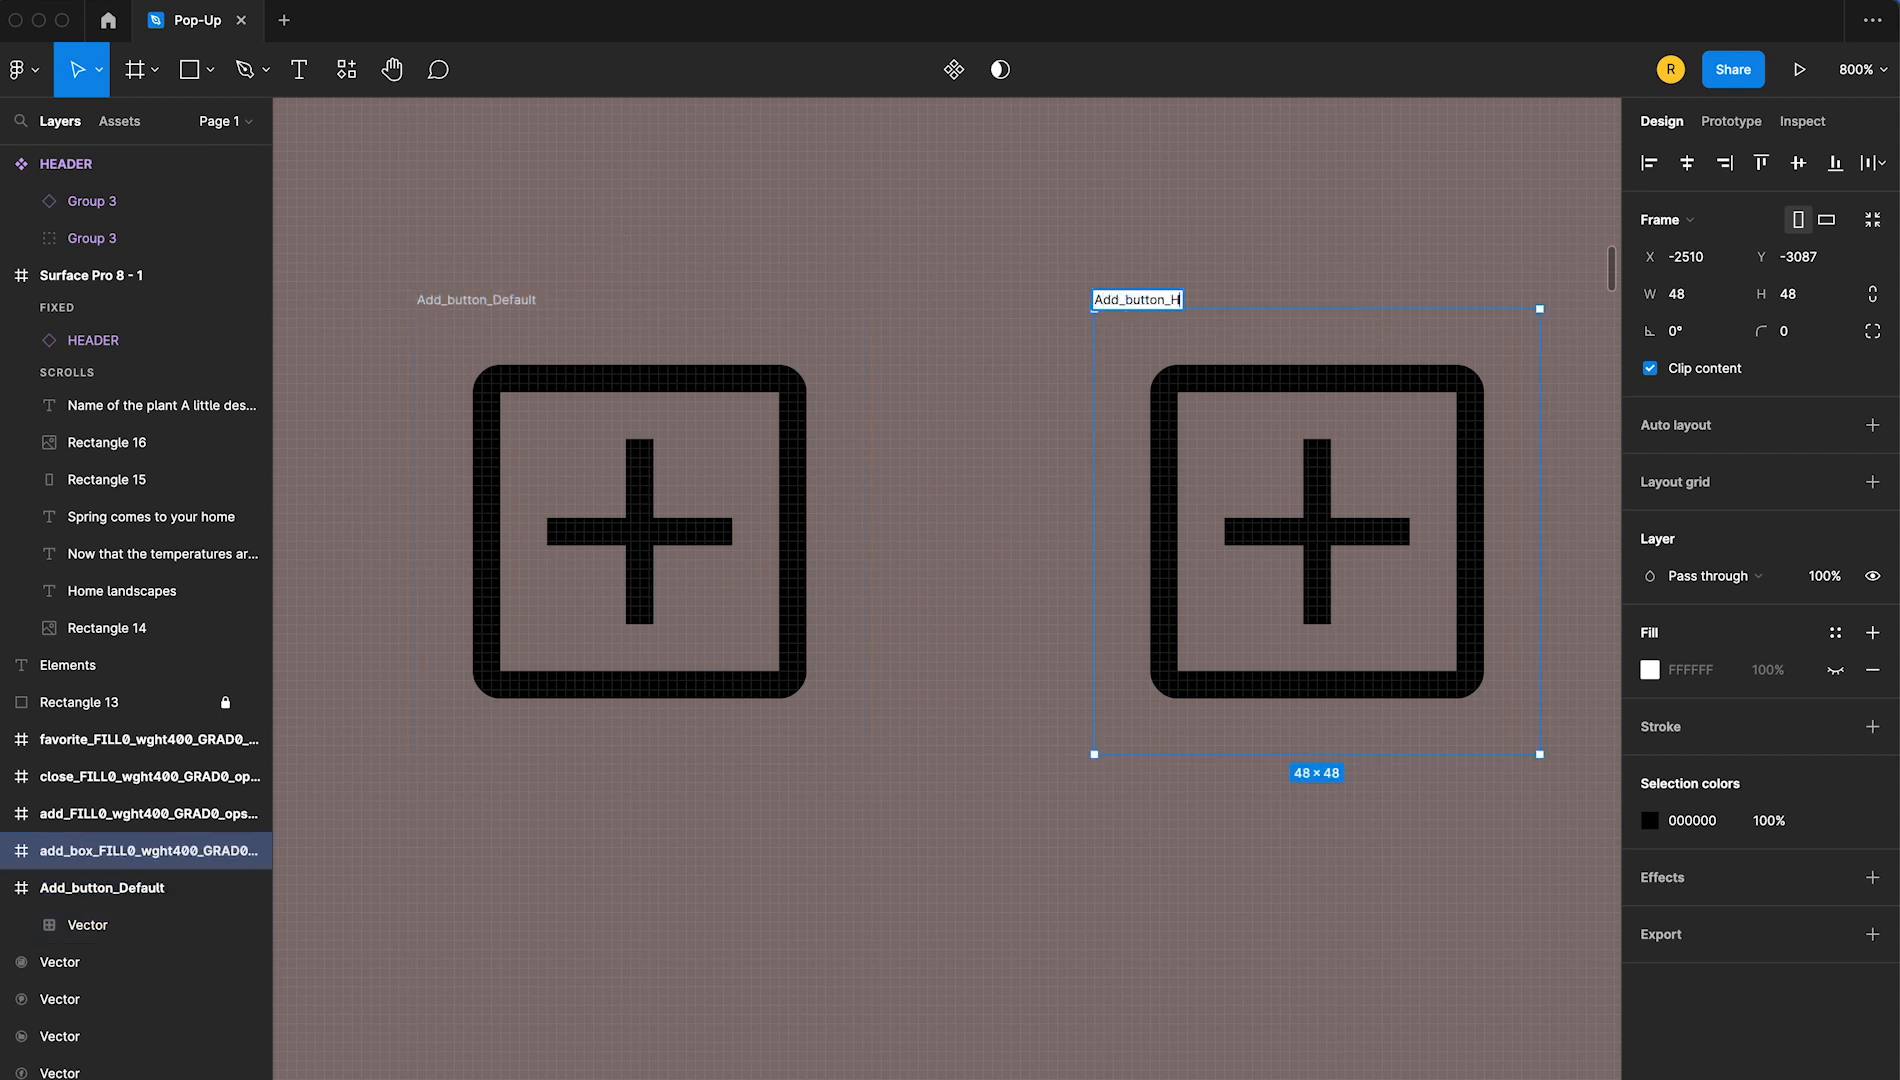
key("Return")
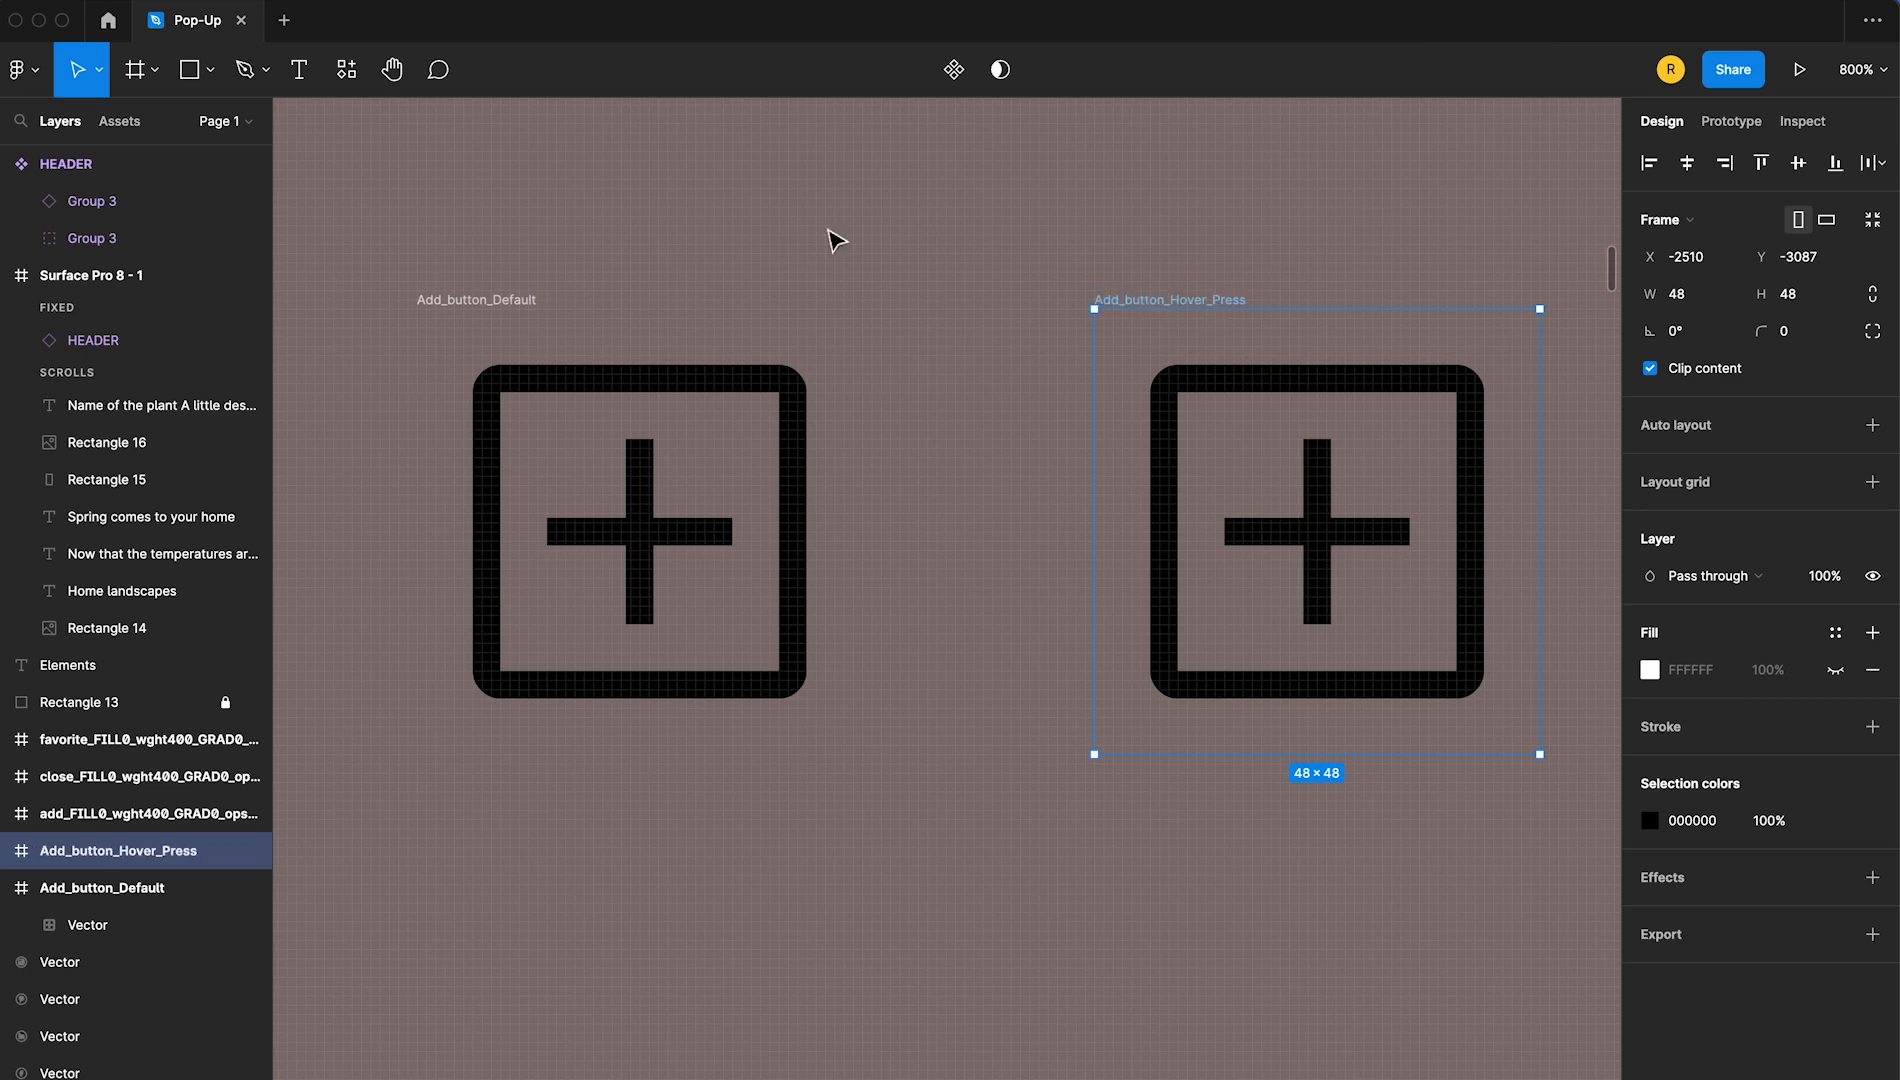
Change the fill of the plus icon vector in Add_button_Hover_Press to white FFFFFF
double_click(1317, 531)
left_click(1650, 519)
left_click(1363, 558)
left_click_drag(1363, 561, 1338, 549)
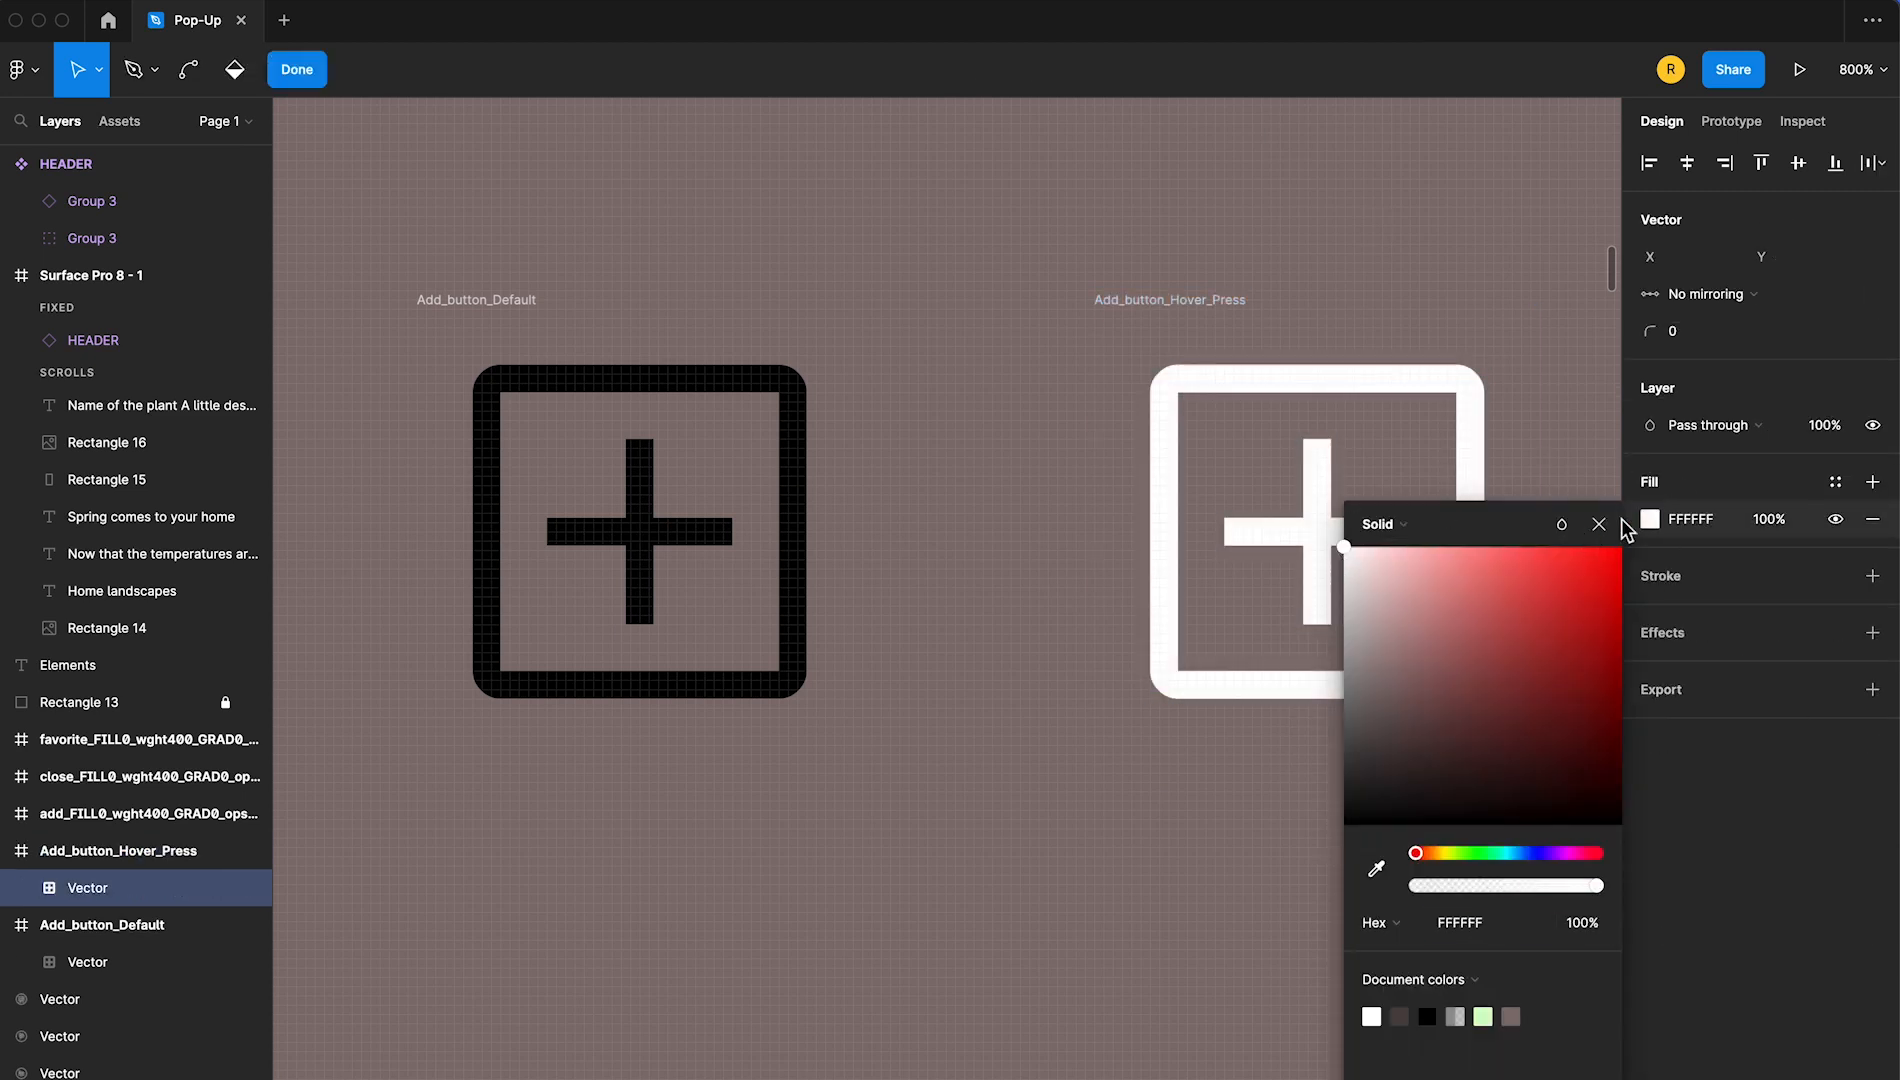
left_click(1600, 524)
double_click(957, 299)
Draw a 32 × 32 black rectangle inside Add_button_Hover_Press and send it behind the white plus icon
left_click(209, 72)
left_click(203, 119)
left_click_drag(1185, 383, 1481, 683)
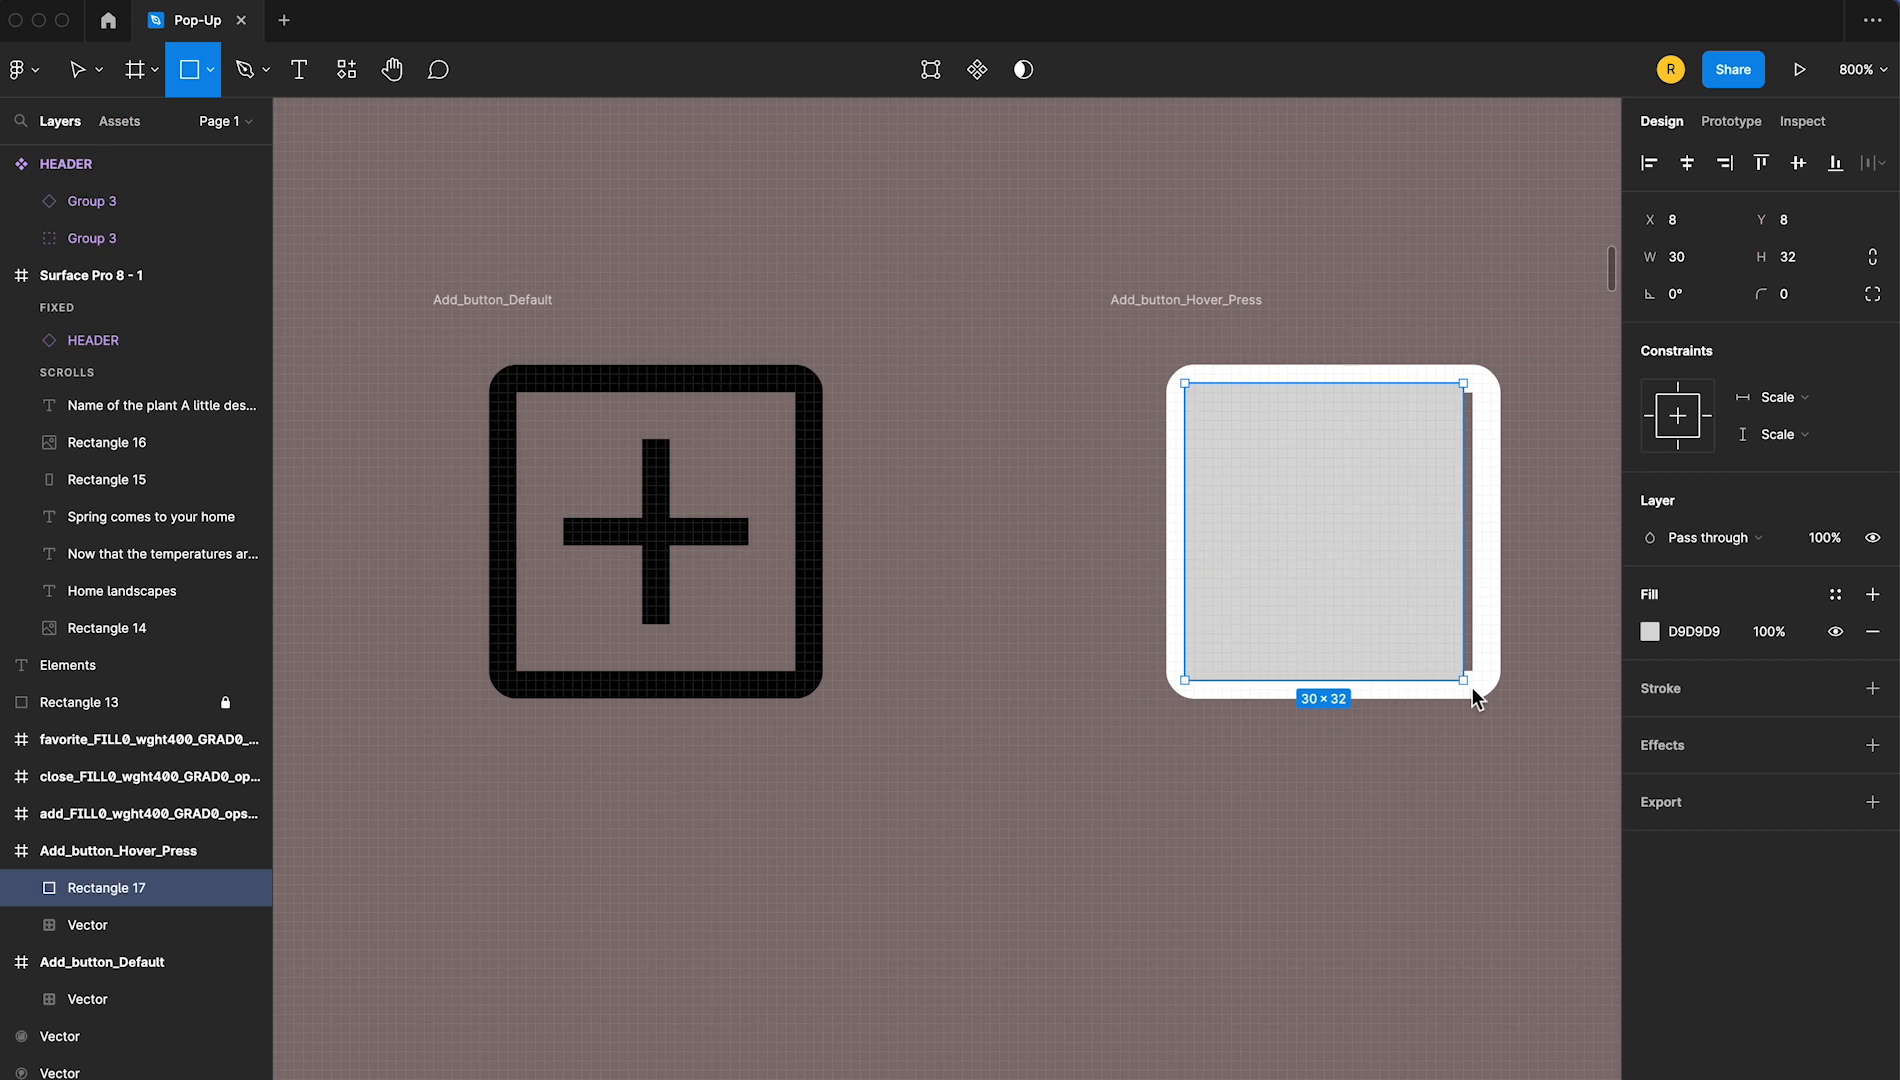
left_click(1650, 631)
left_click(1342, 906)
left_click(1408, 595)
right_click(1408, 595)
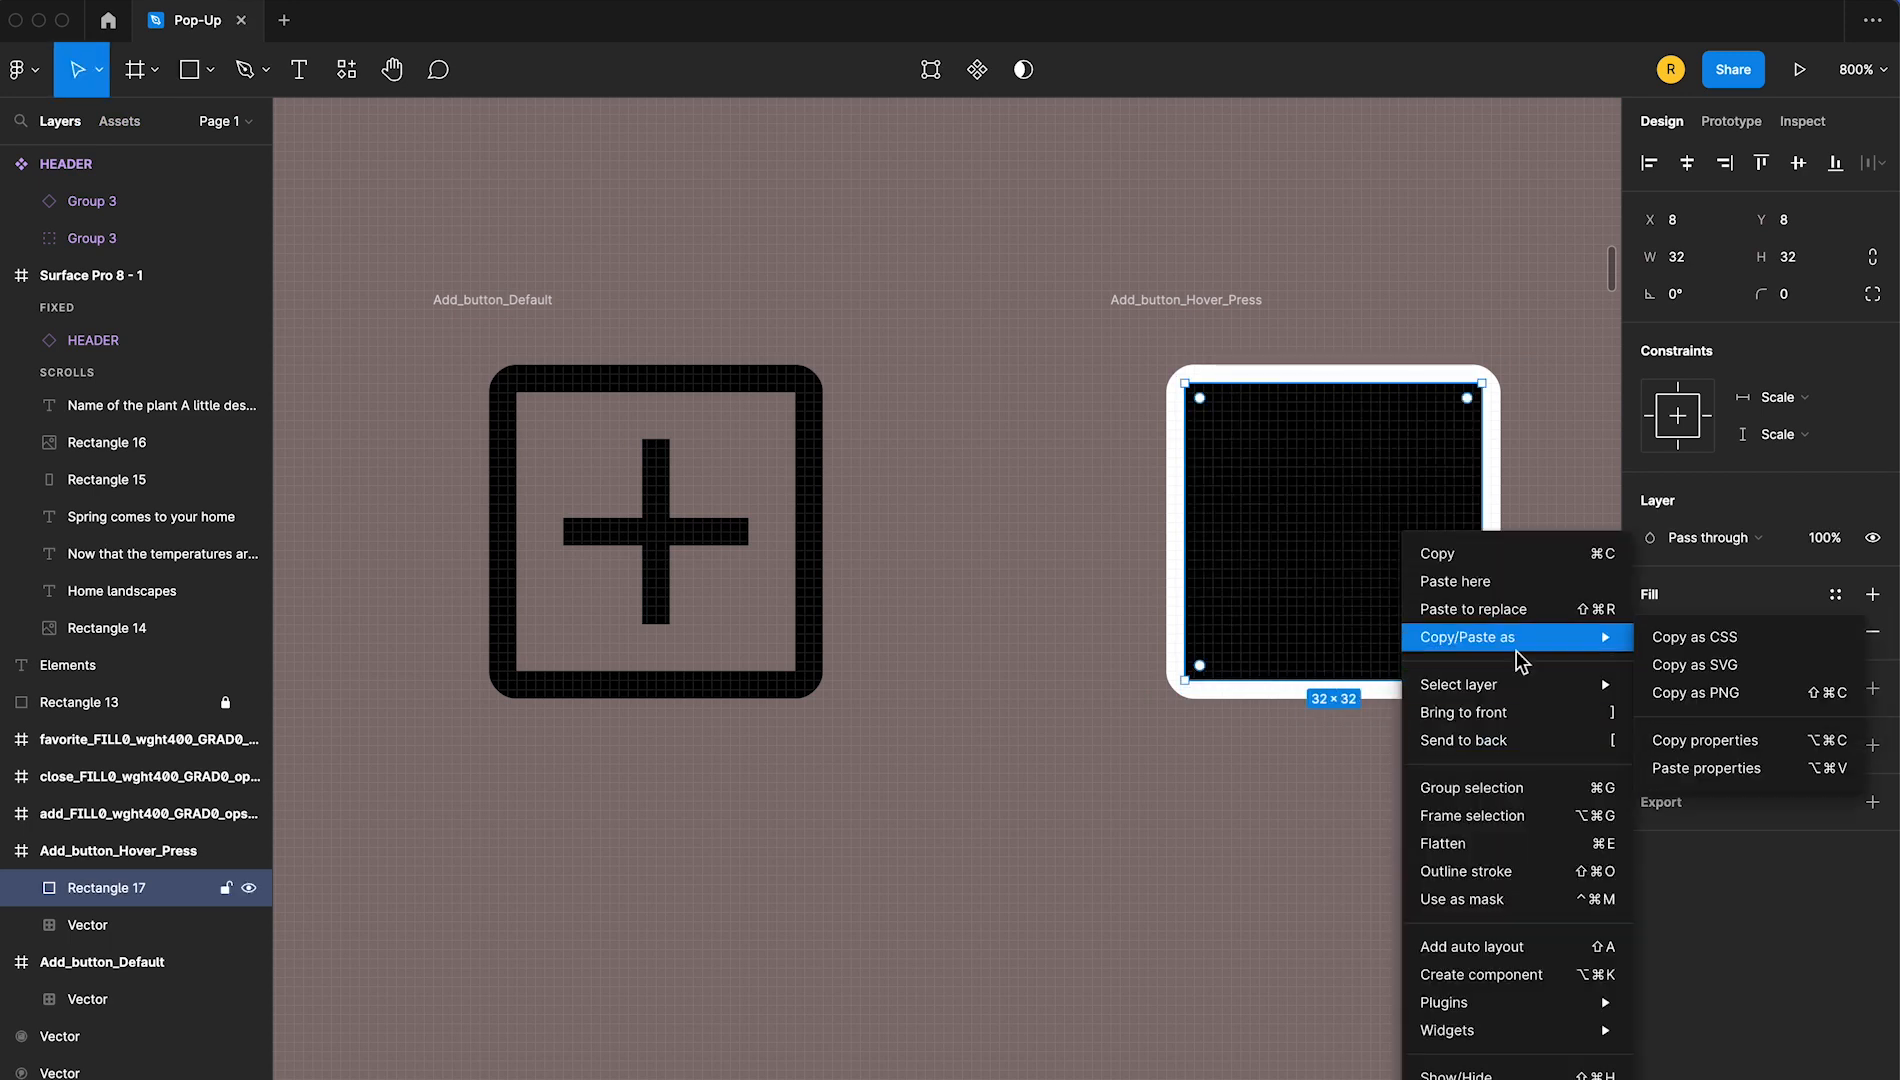
left_click(1455, 738)
left_click(1366, 318)
Combine Add_button_Default and Add_button_Hover_Press into a component set named Add_button
left_click(483, 303)
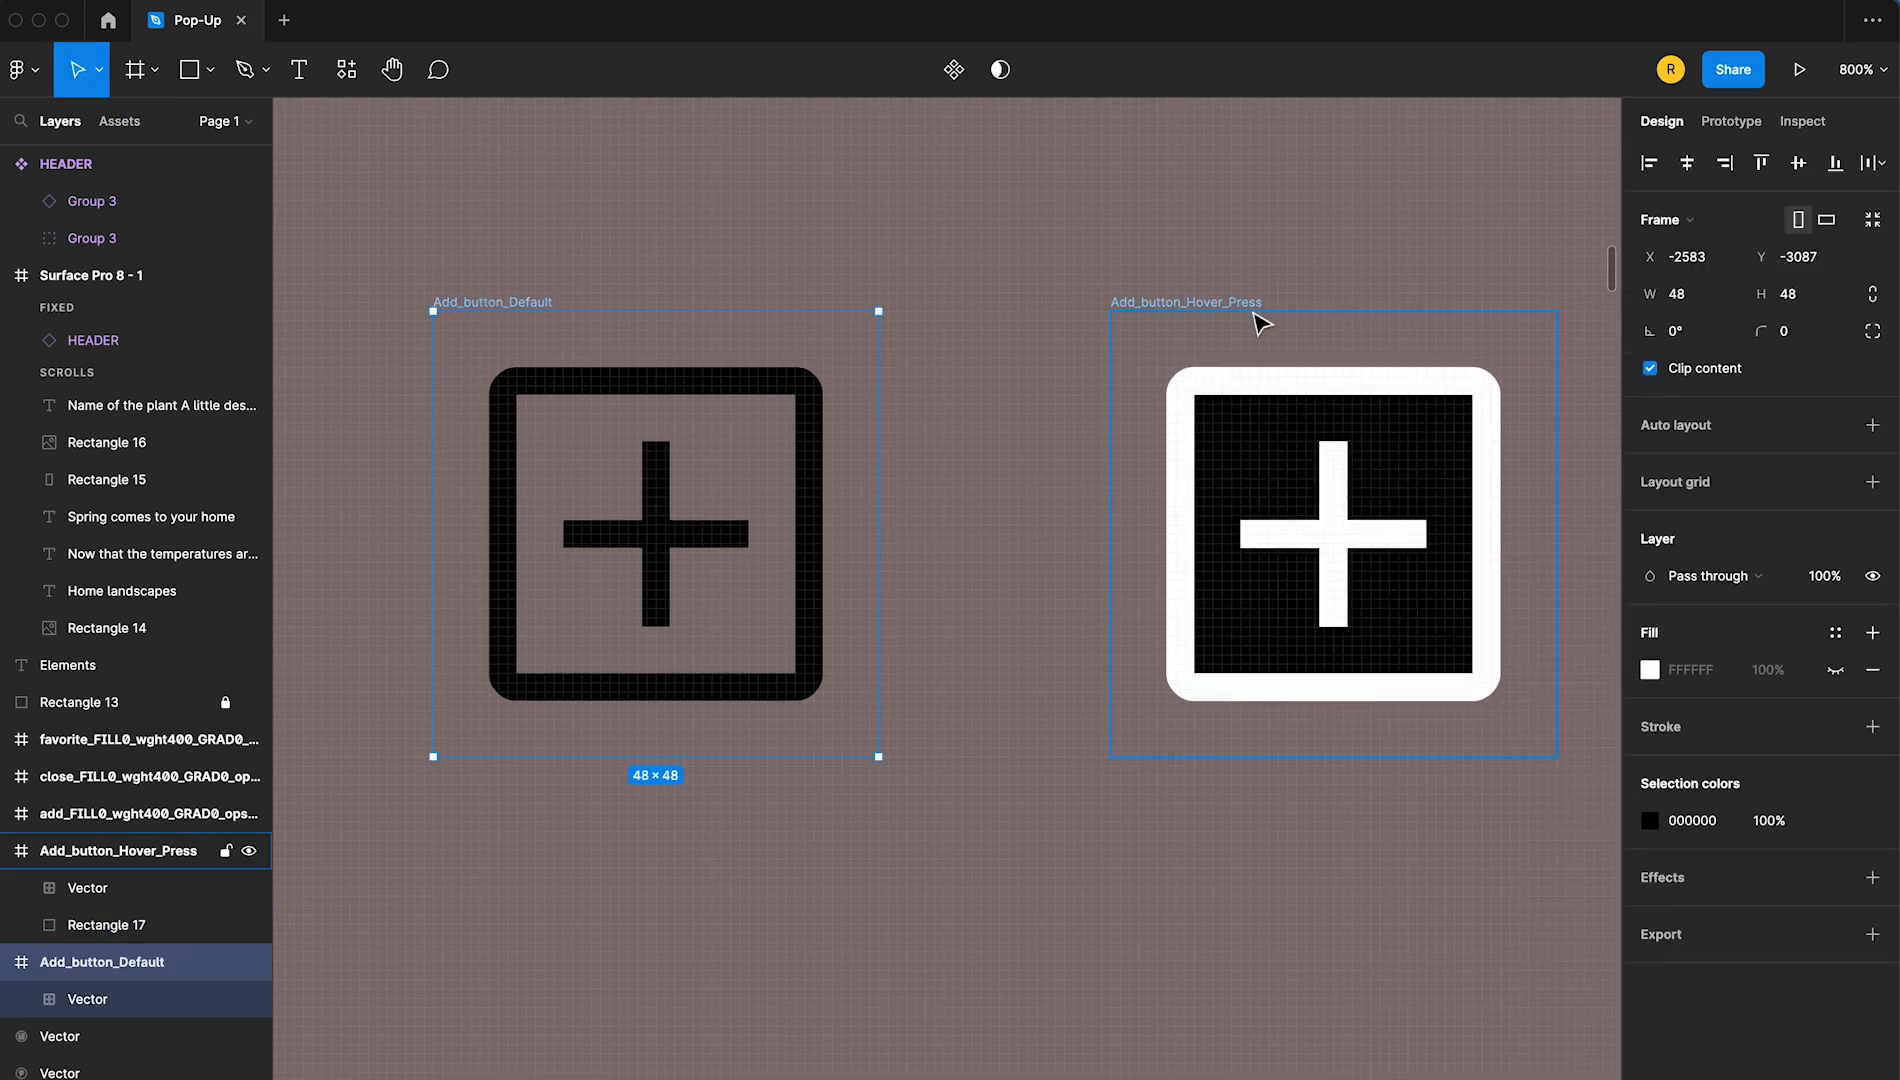
left_click(1222, 314, "shift")
left_click(943, 72)
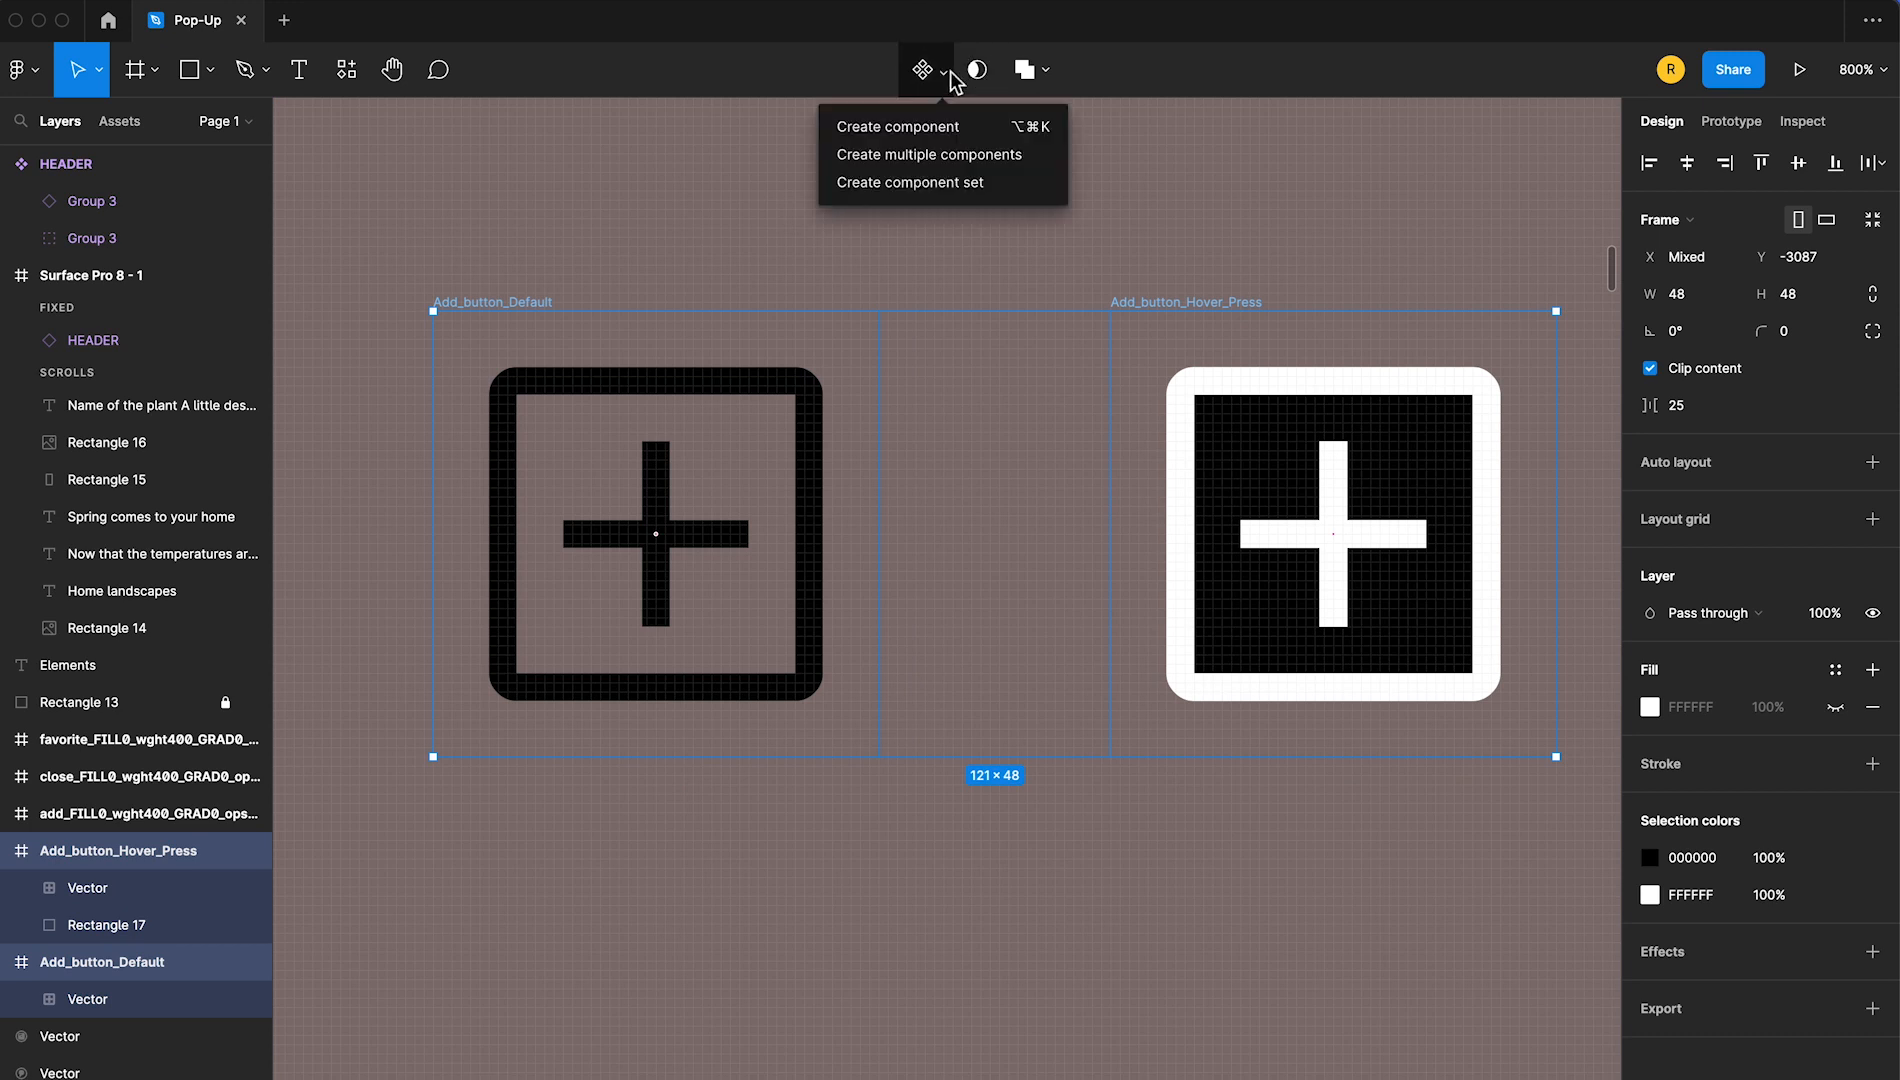
left_click(953, 183)
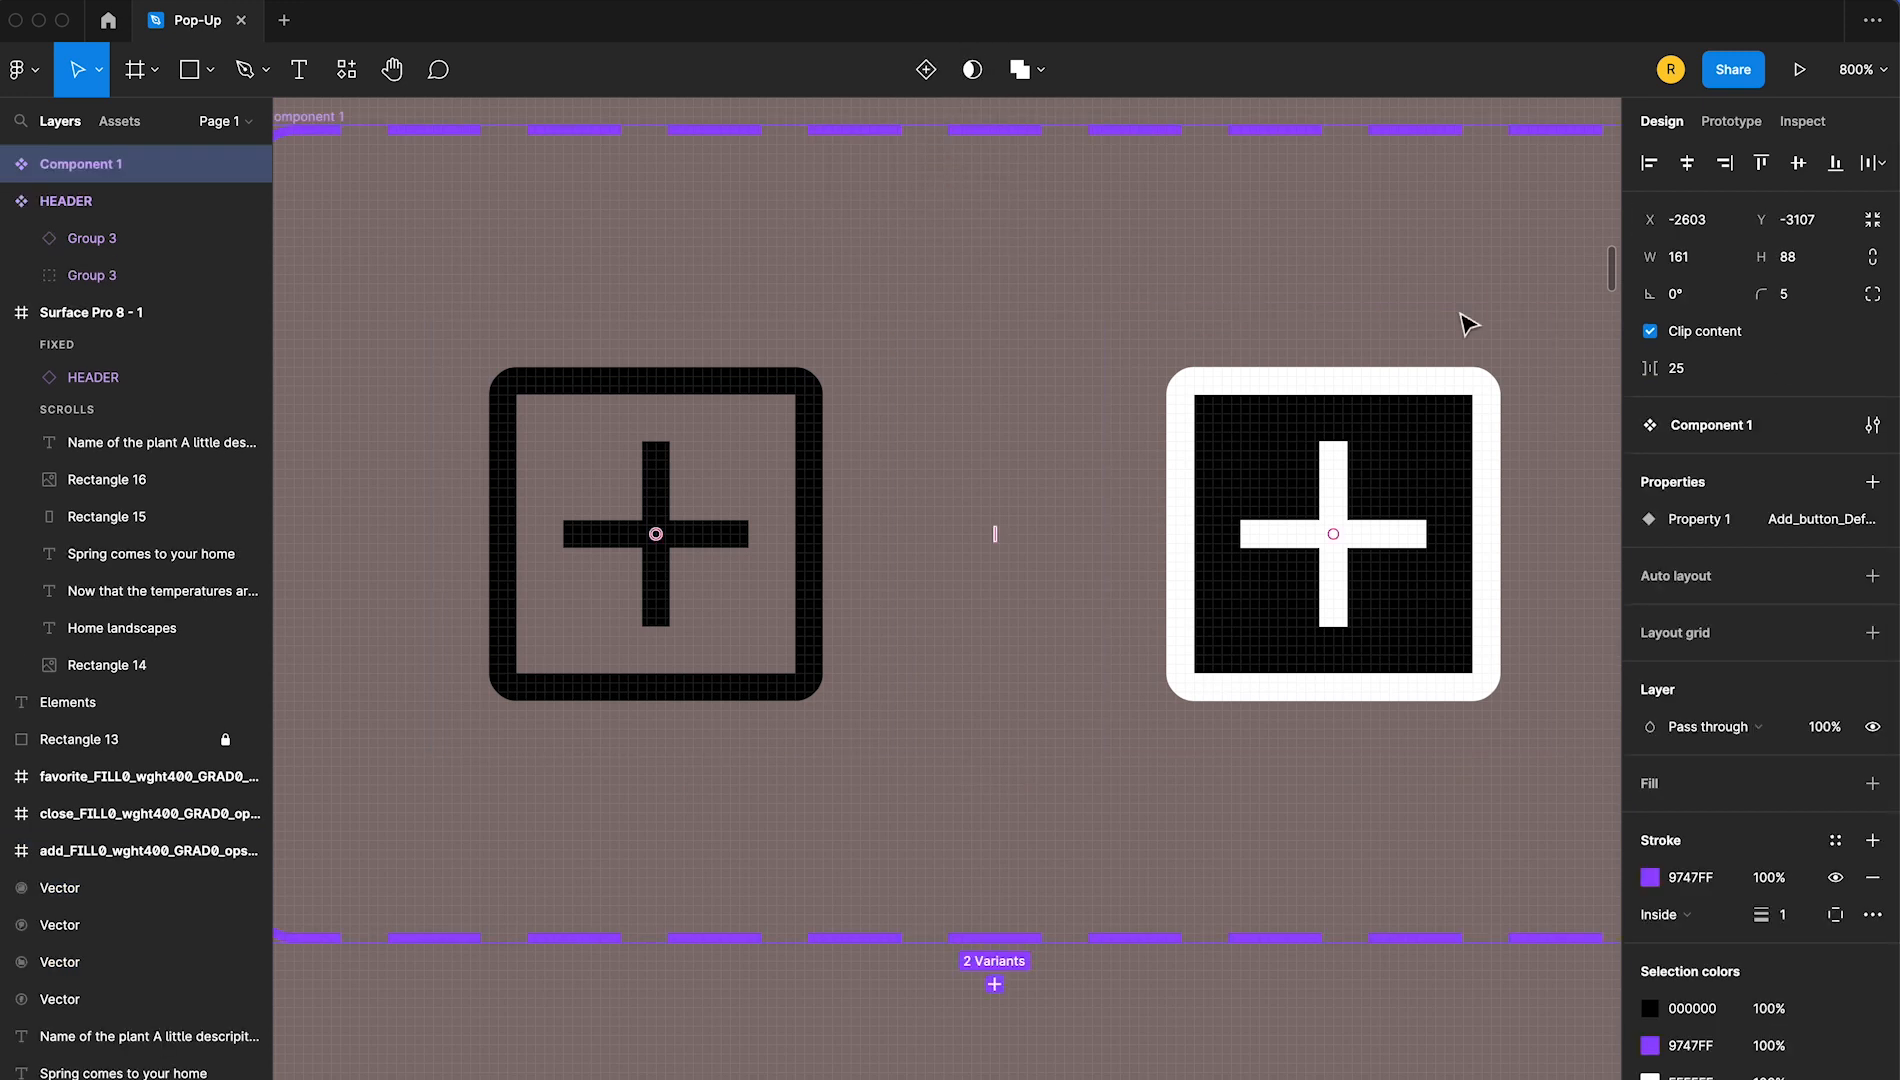
double_click(683, 381)
type("Add_but")
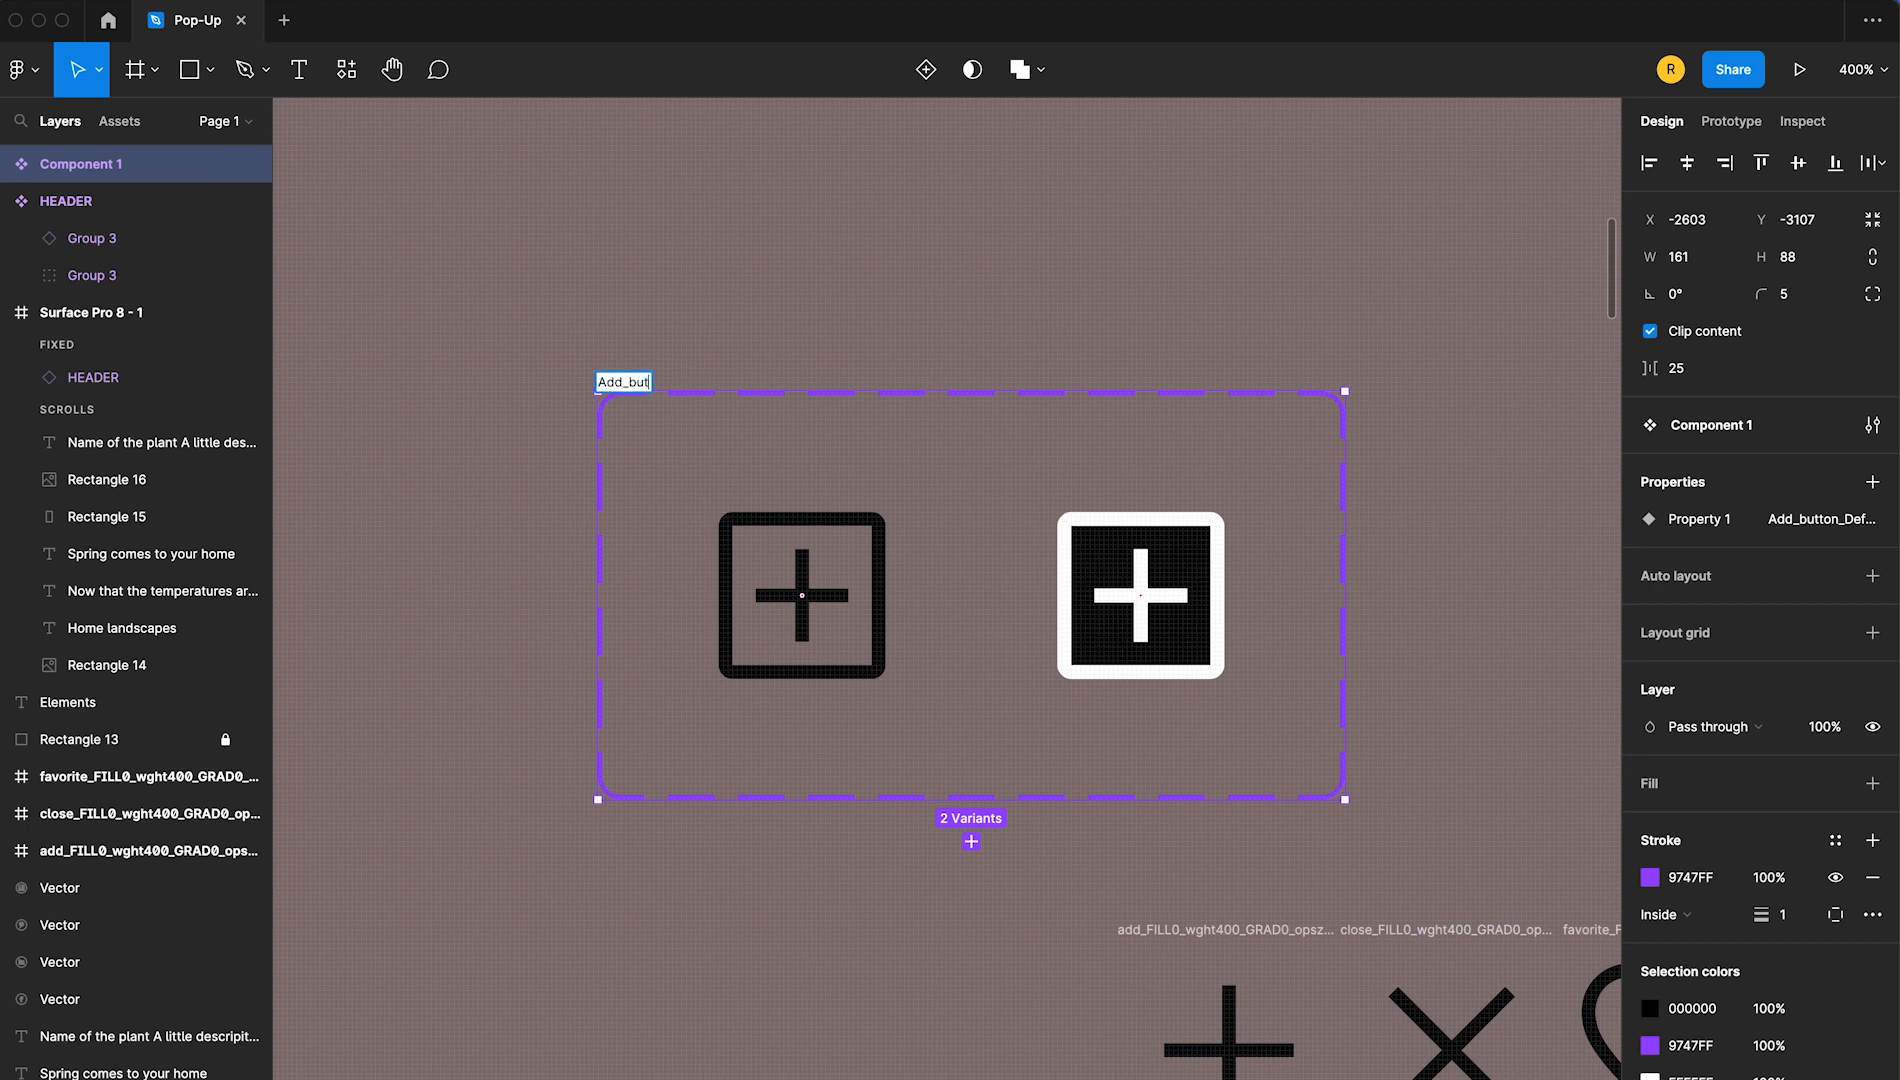
key("Return")
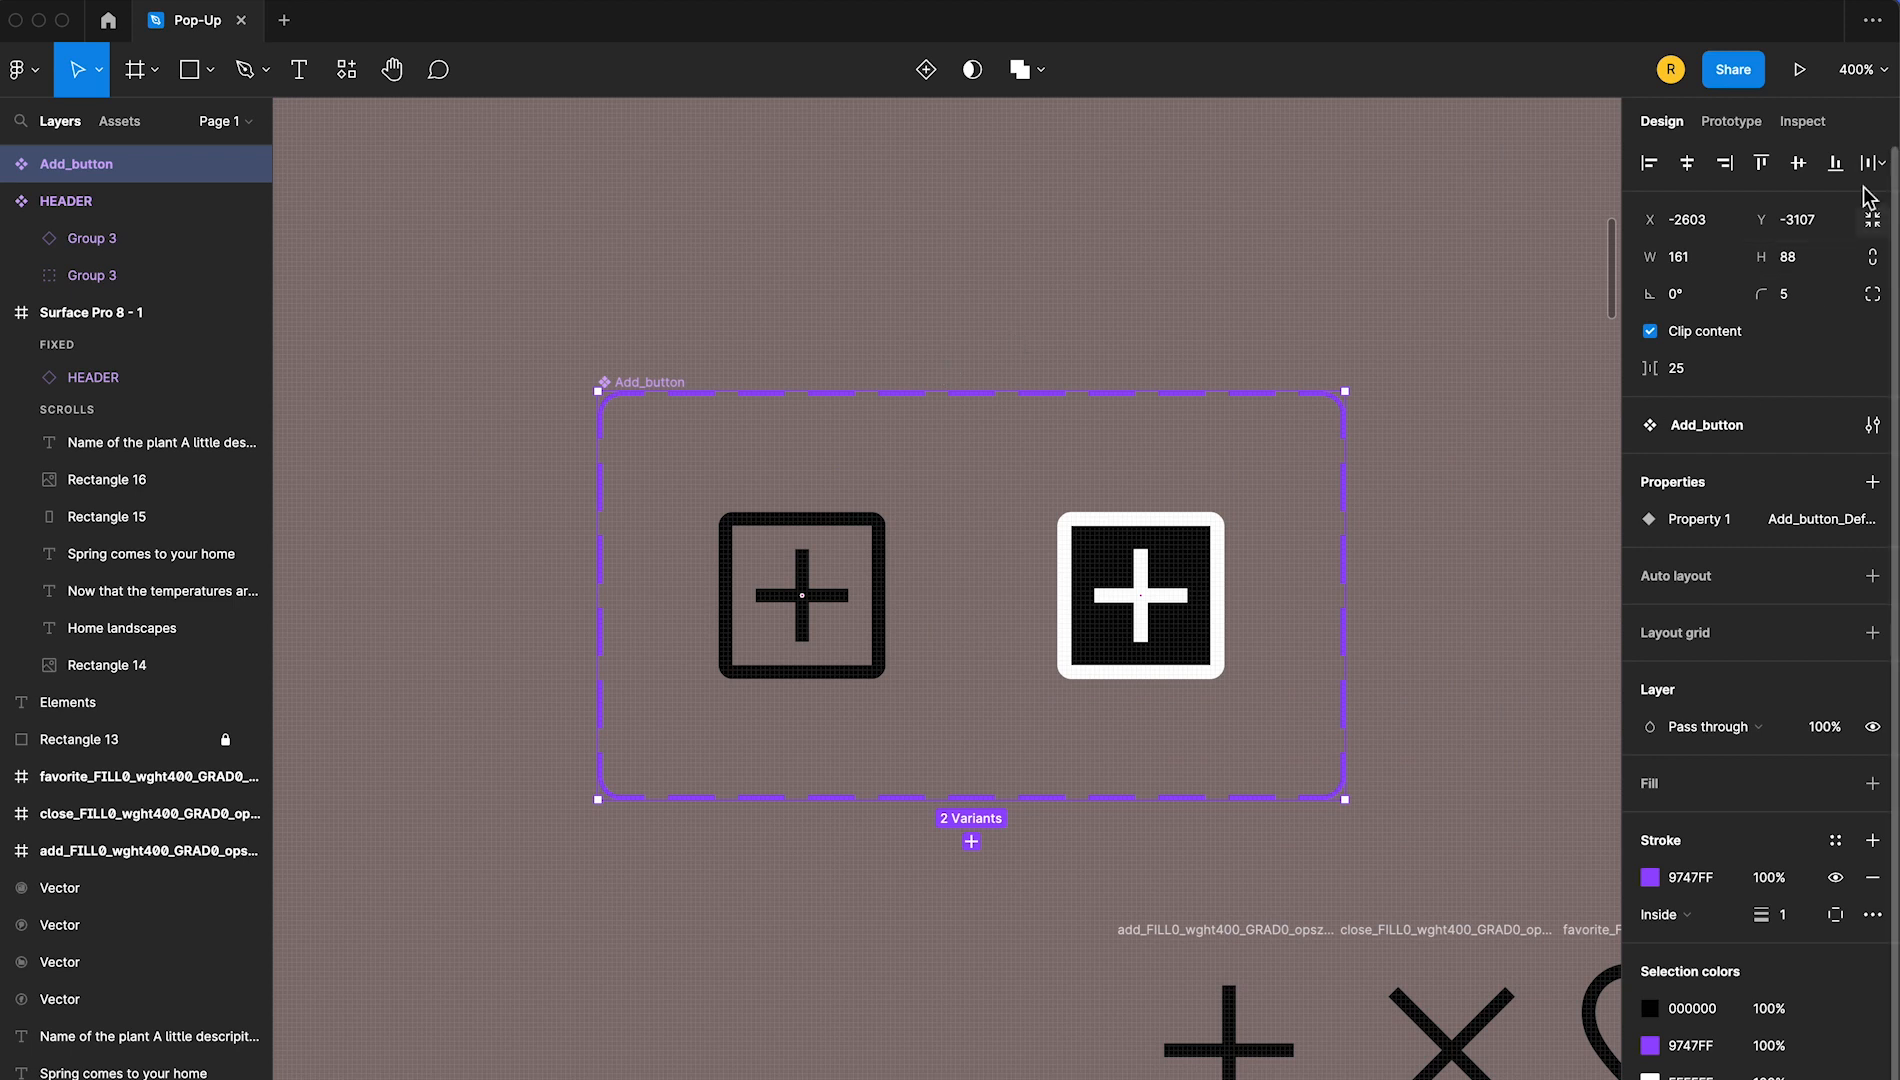
Link the default Add_button variant to the hover/press variant with an On tap, Change to interaction using Instant animation
left_click(1752, 124)
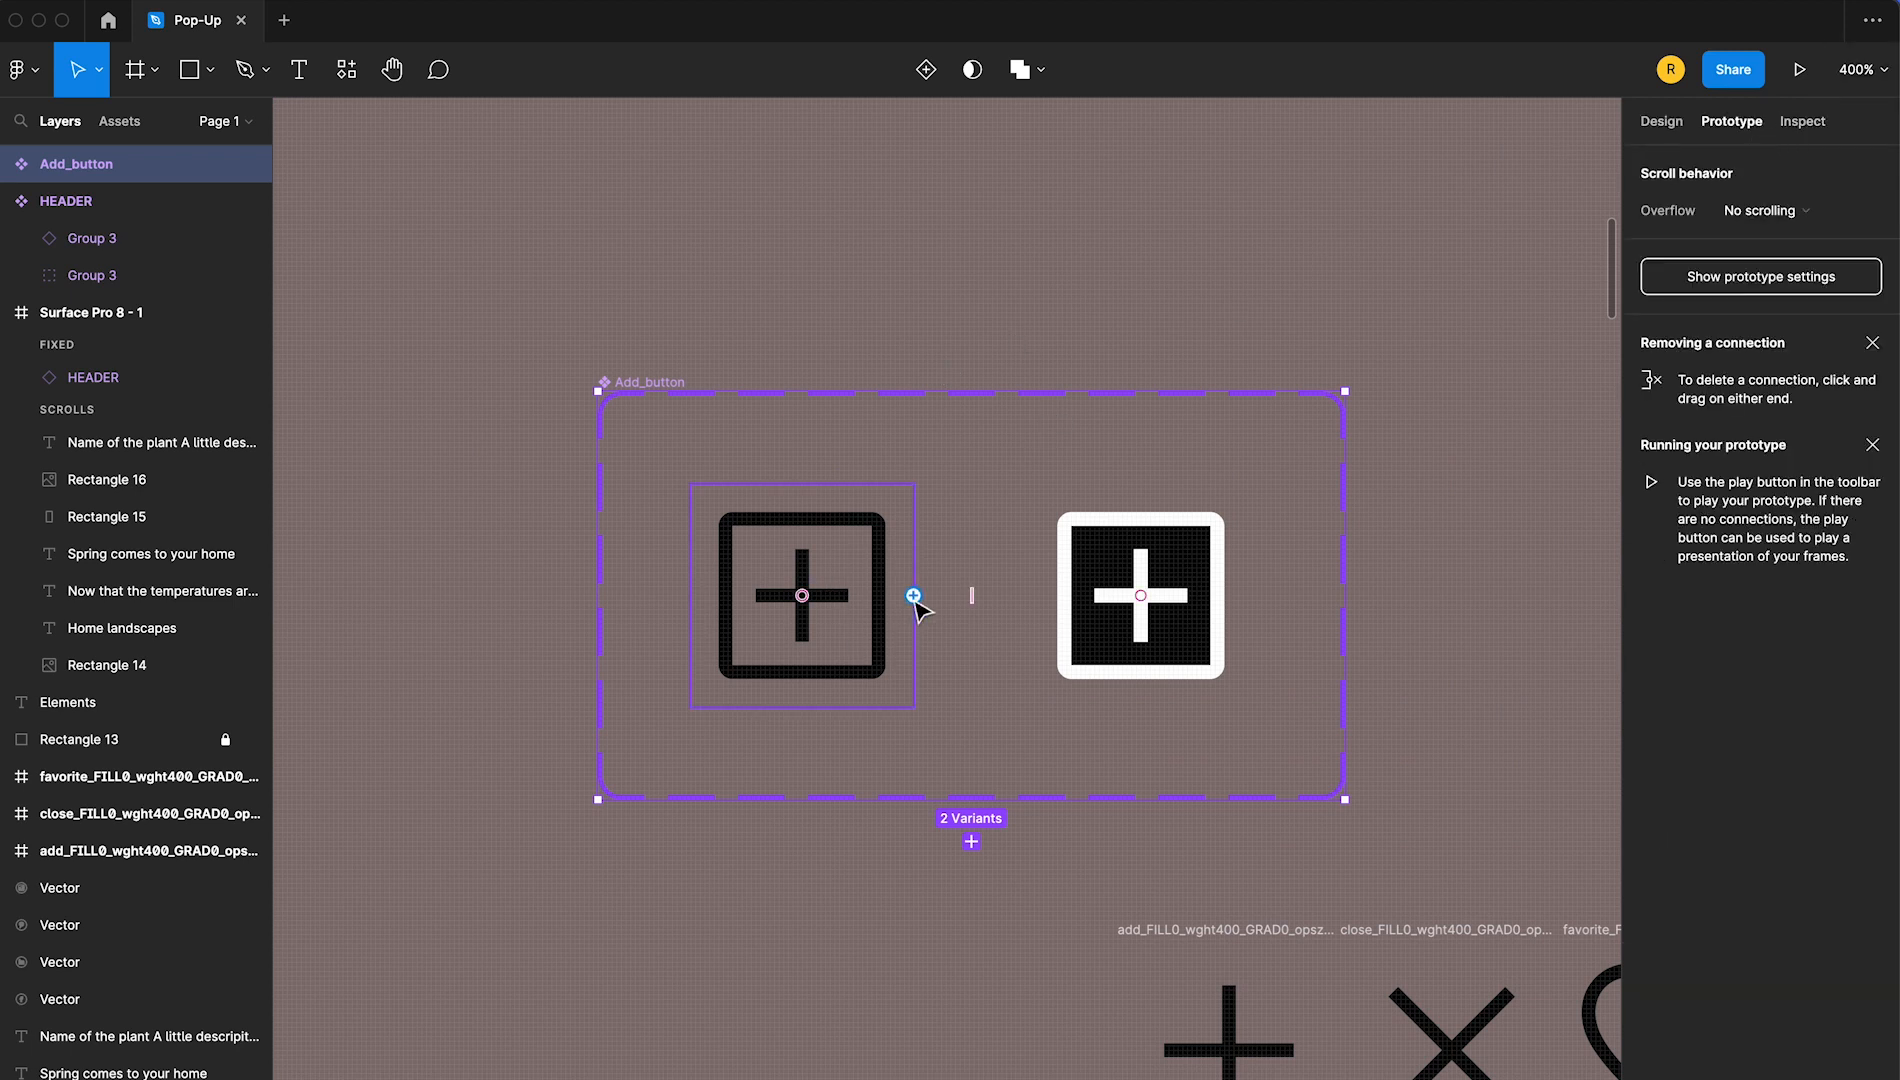
left_click_drag(914, 597, 1066, 610)
left_click(1436, 269)
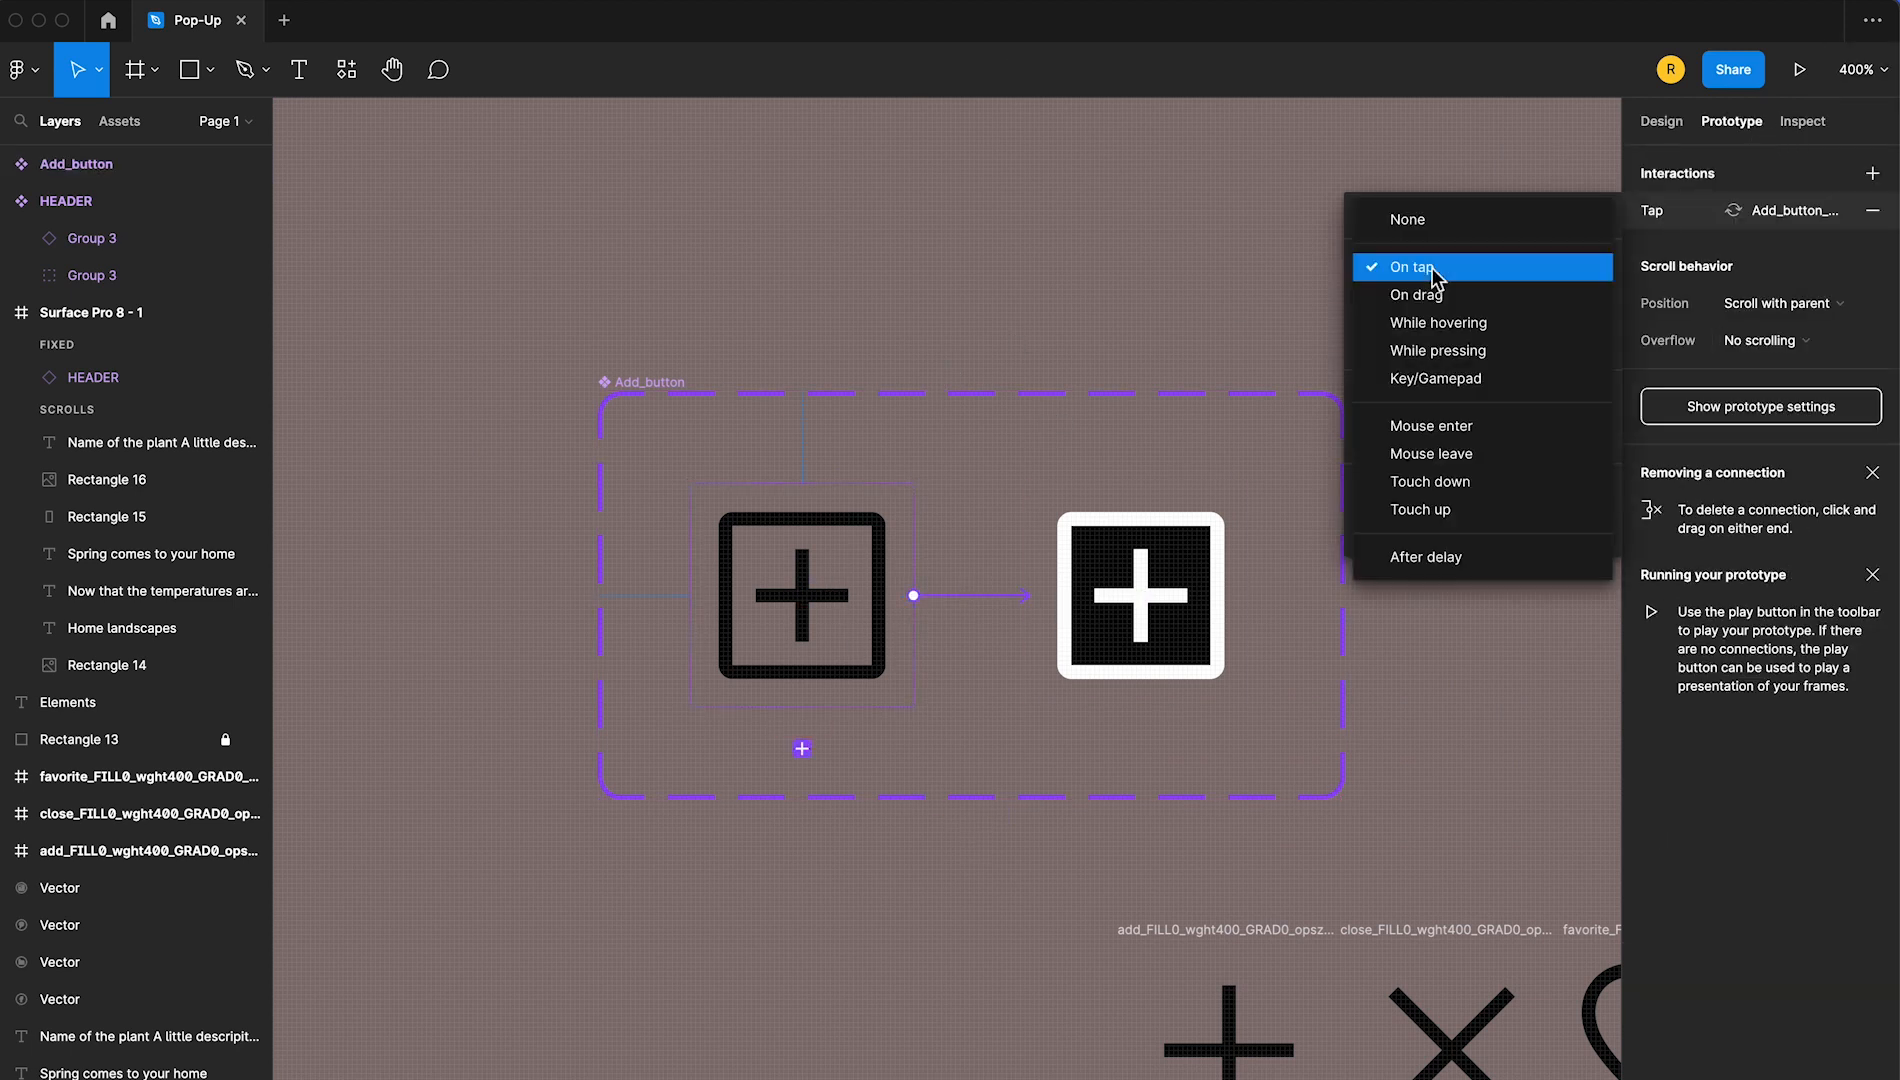
left_click(1436, 270)
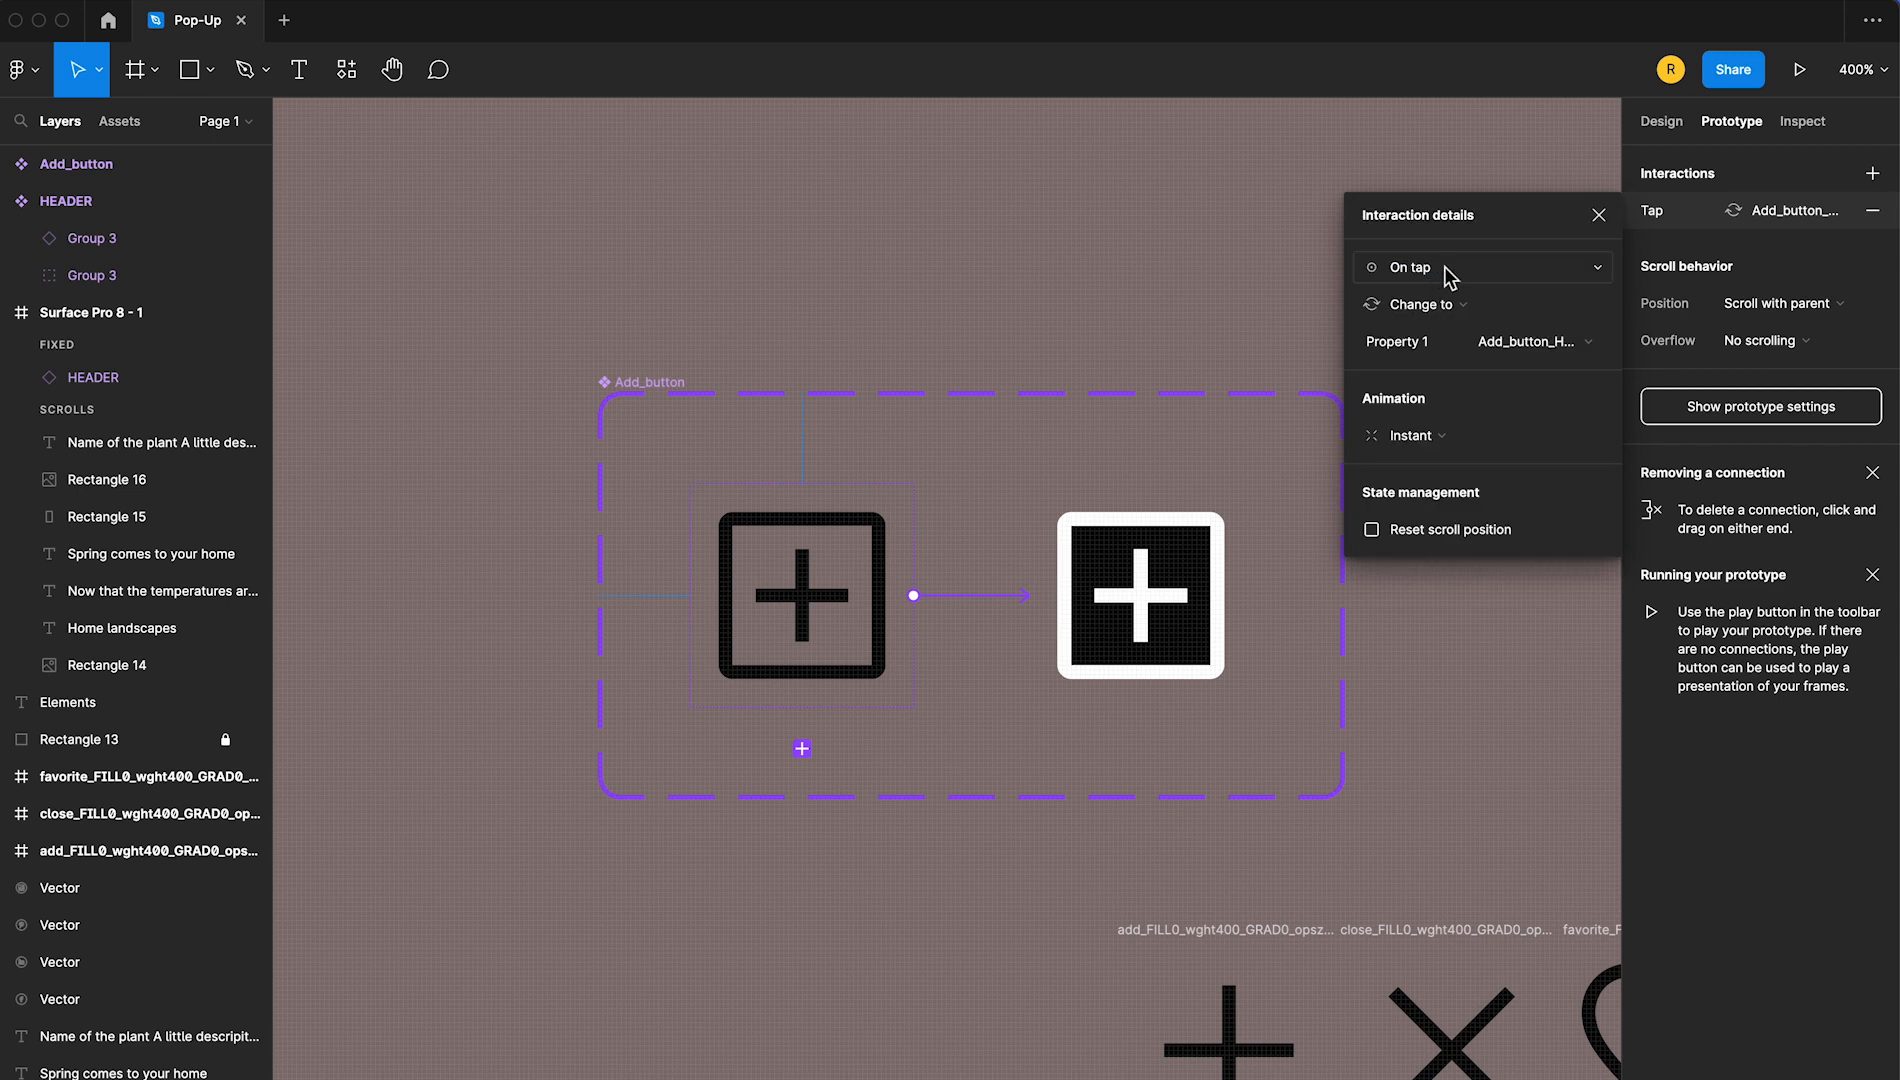
left_click(1600, 216)
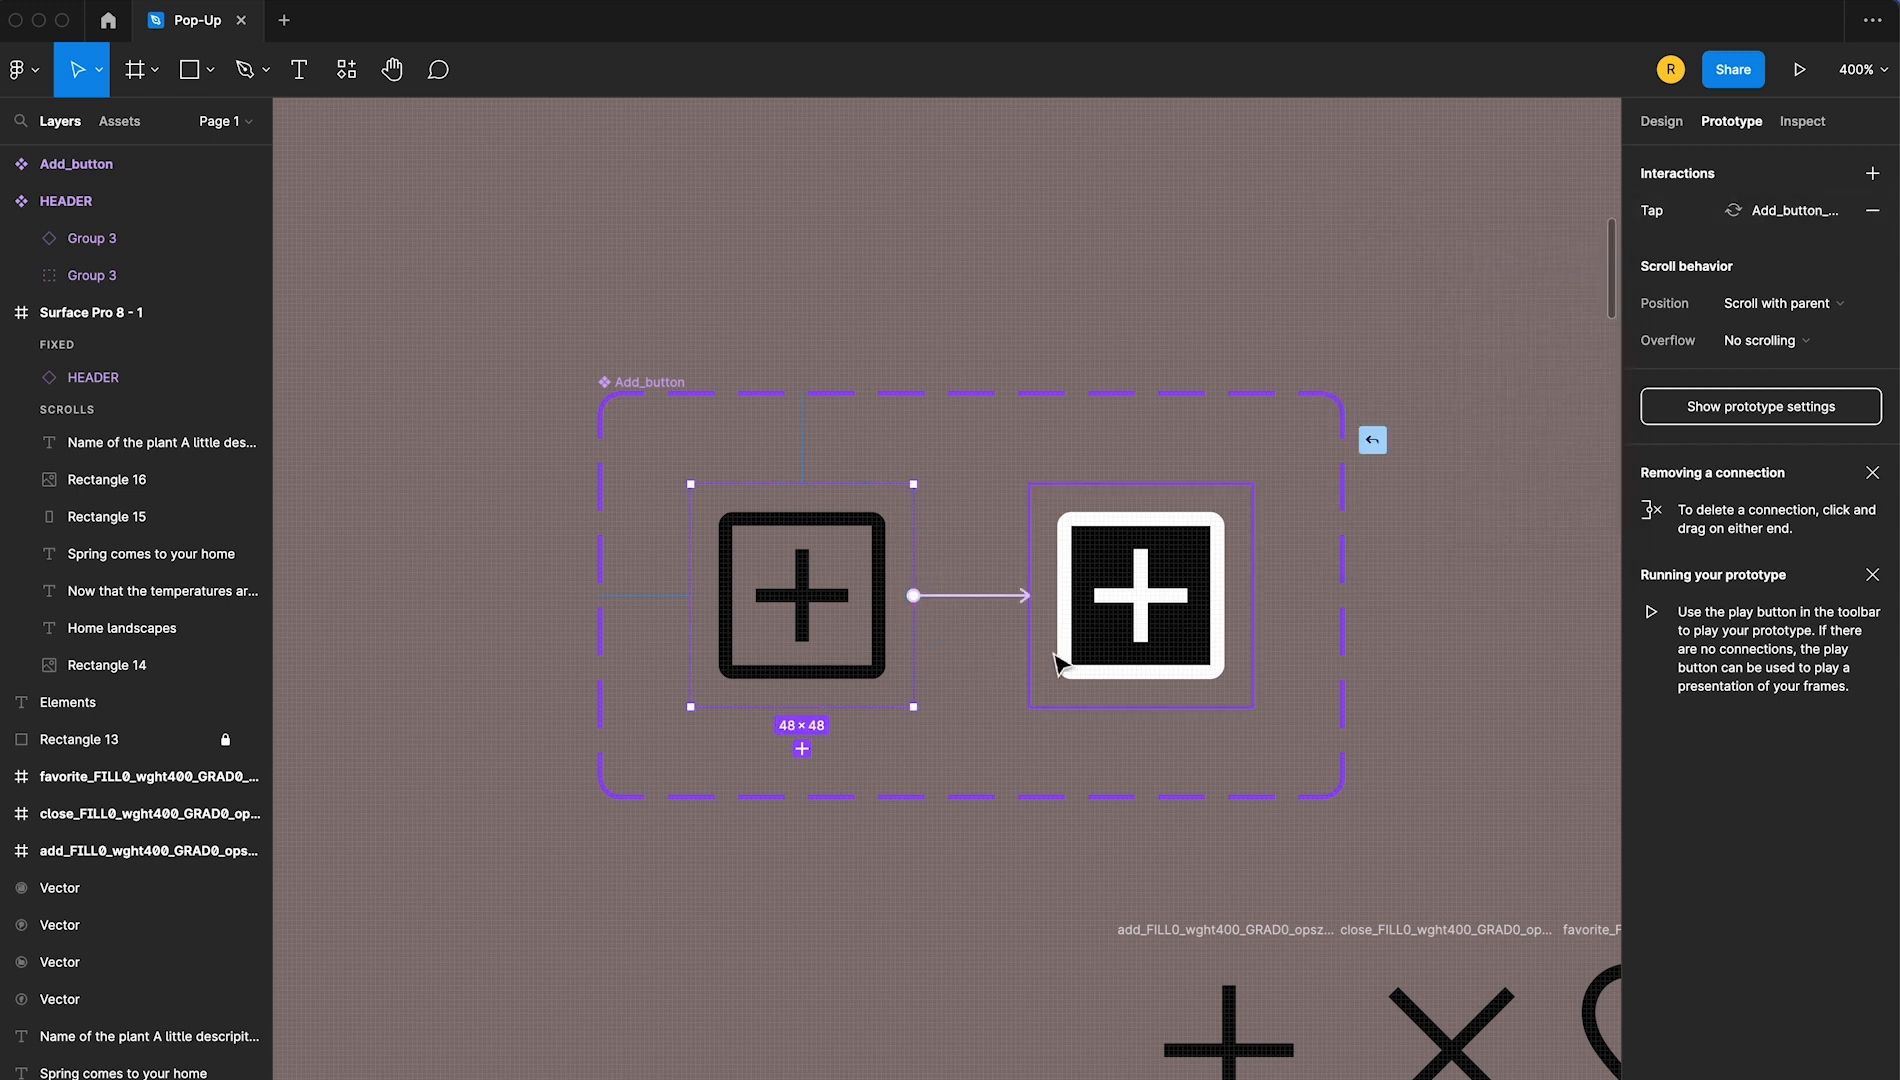
Add a second interaction from the default to the hover/press variant, triggered While hovering with Smart animate, Ease out, 300ms
left_click_drag(1078, 633, 1080, 634)
left_click(1431, 270)
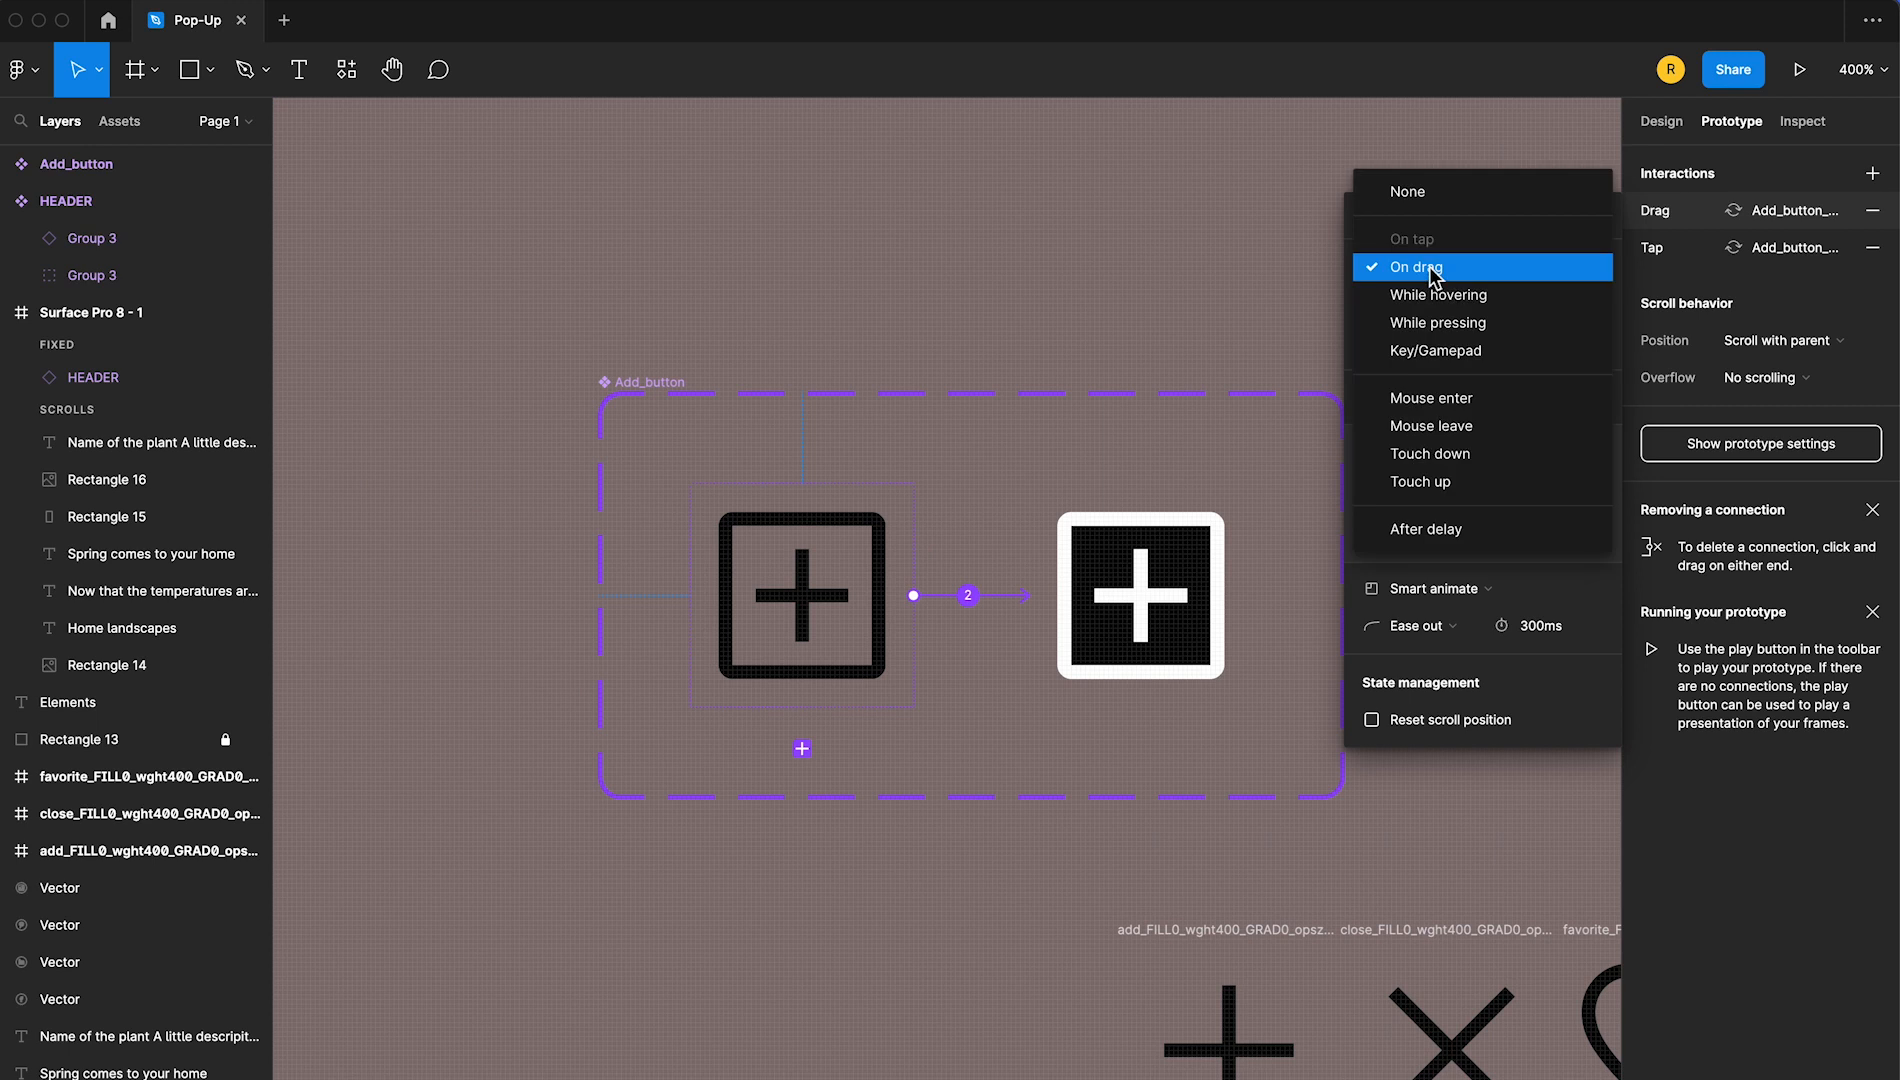
left_click(1522, 297)
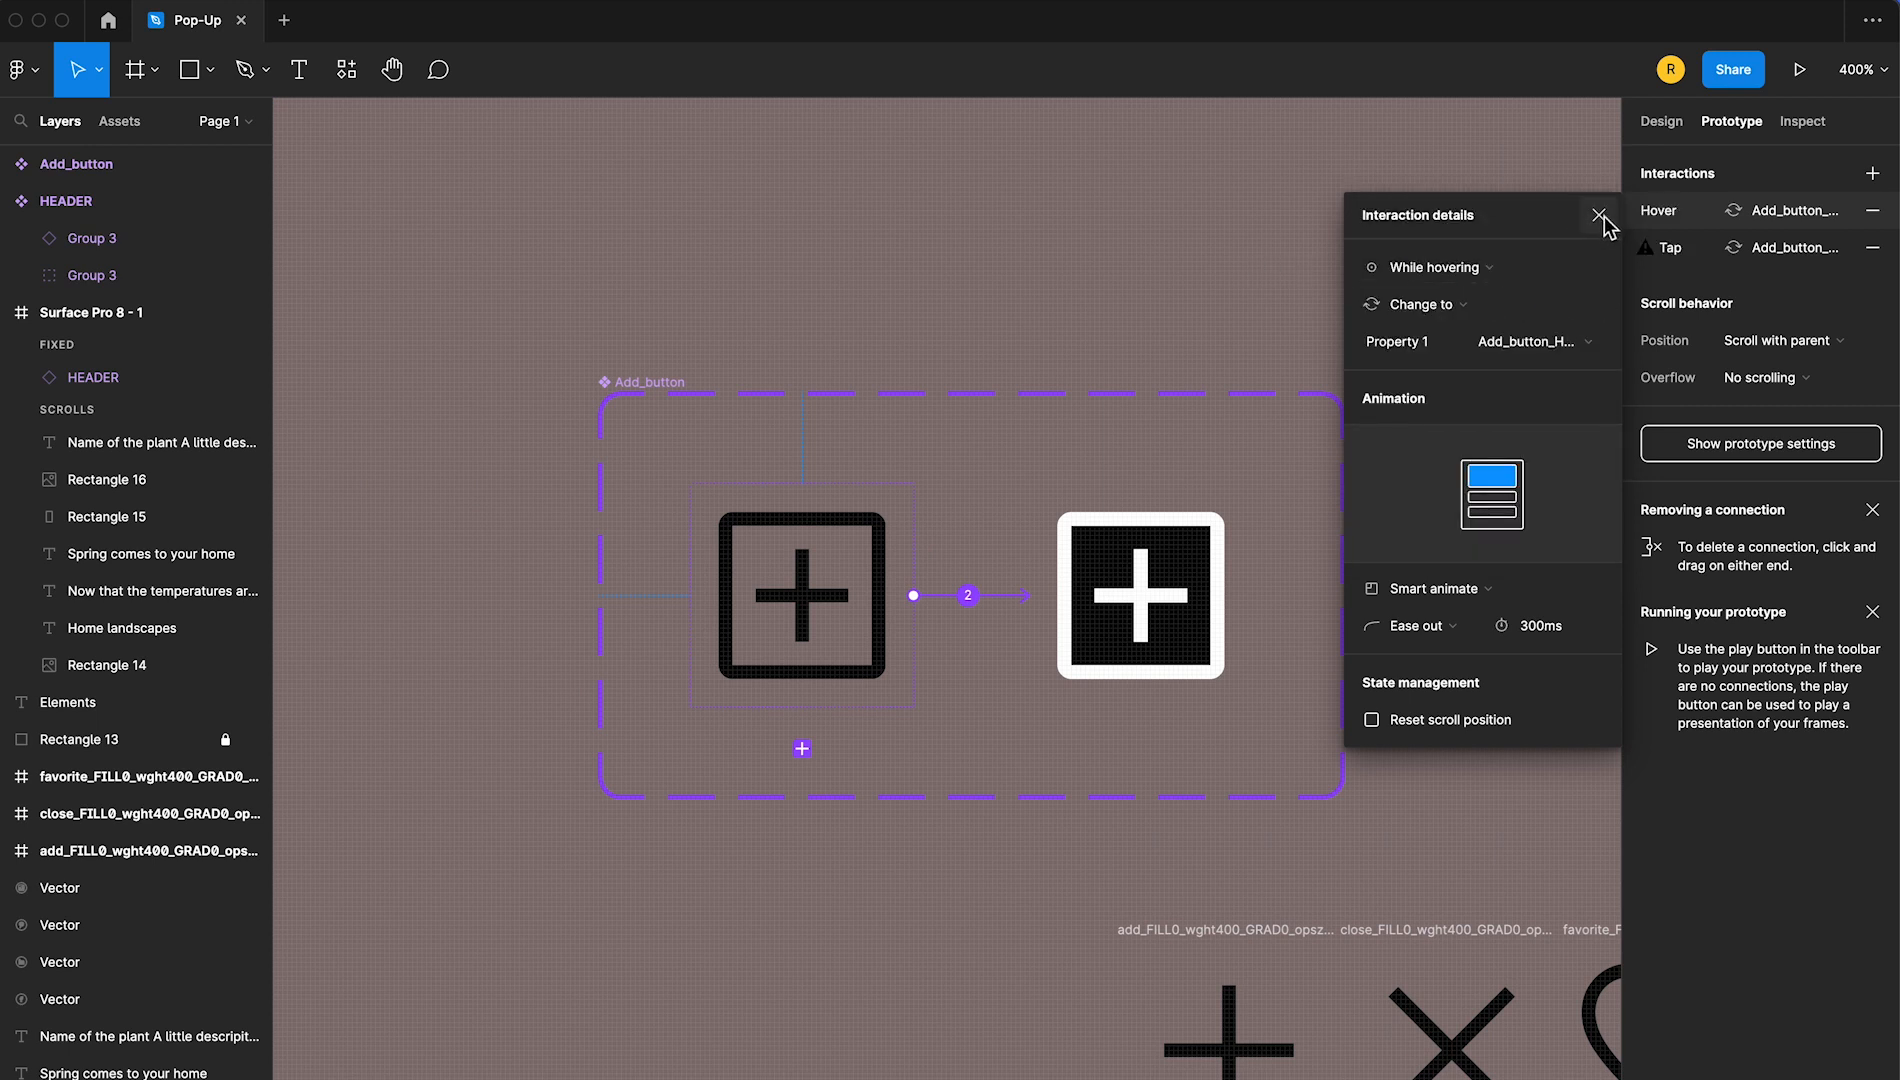
left_click(1602, 216)
Link the hover/press Add_button variant back to the default variant with a Mouse leave, Change to interaction using Instant animation
left_click(1111, 644)
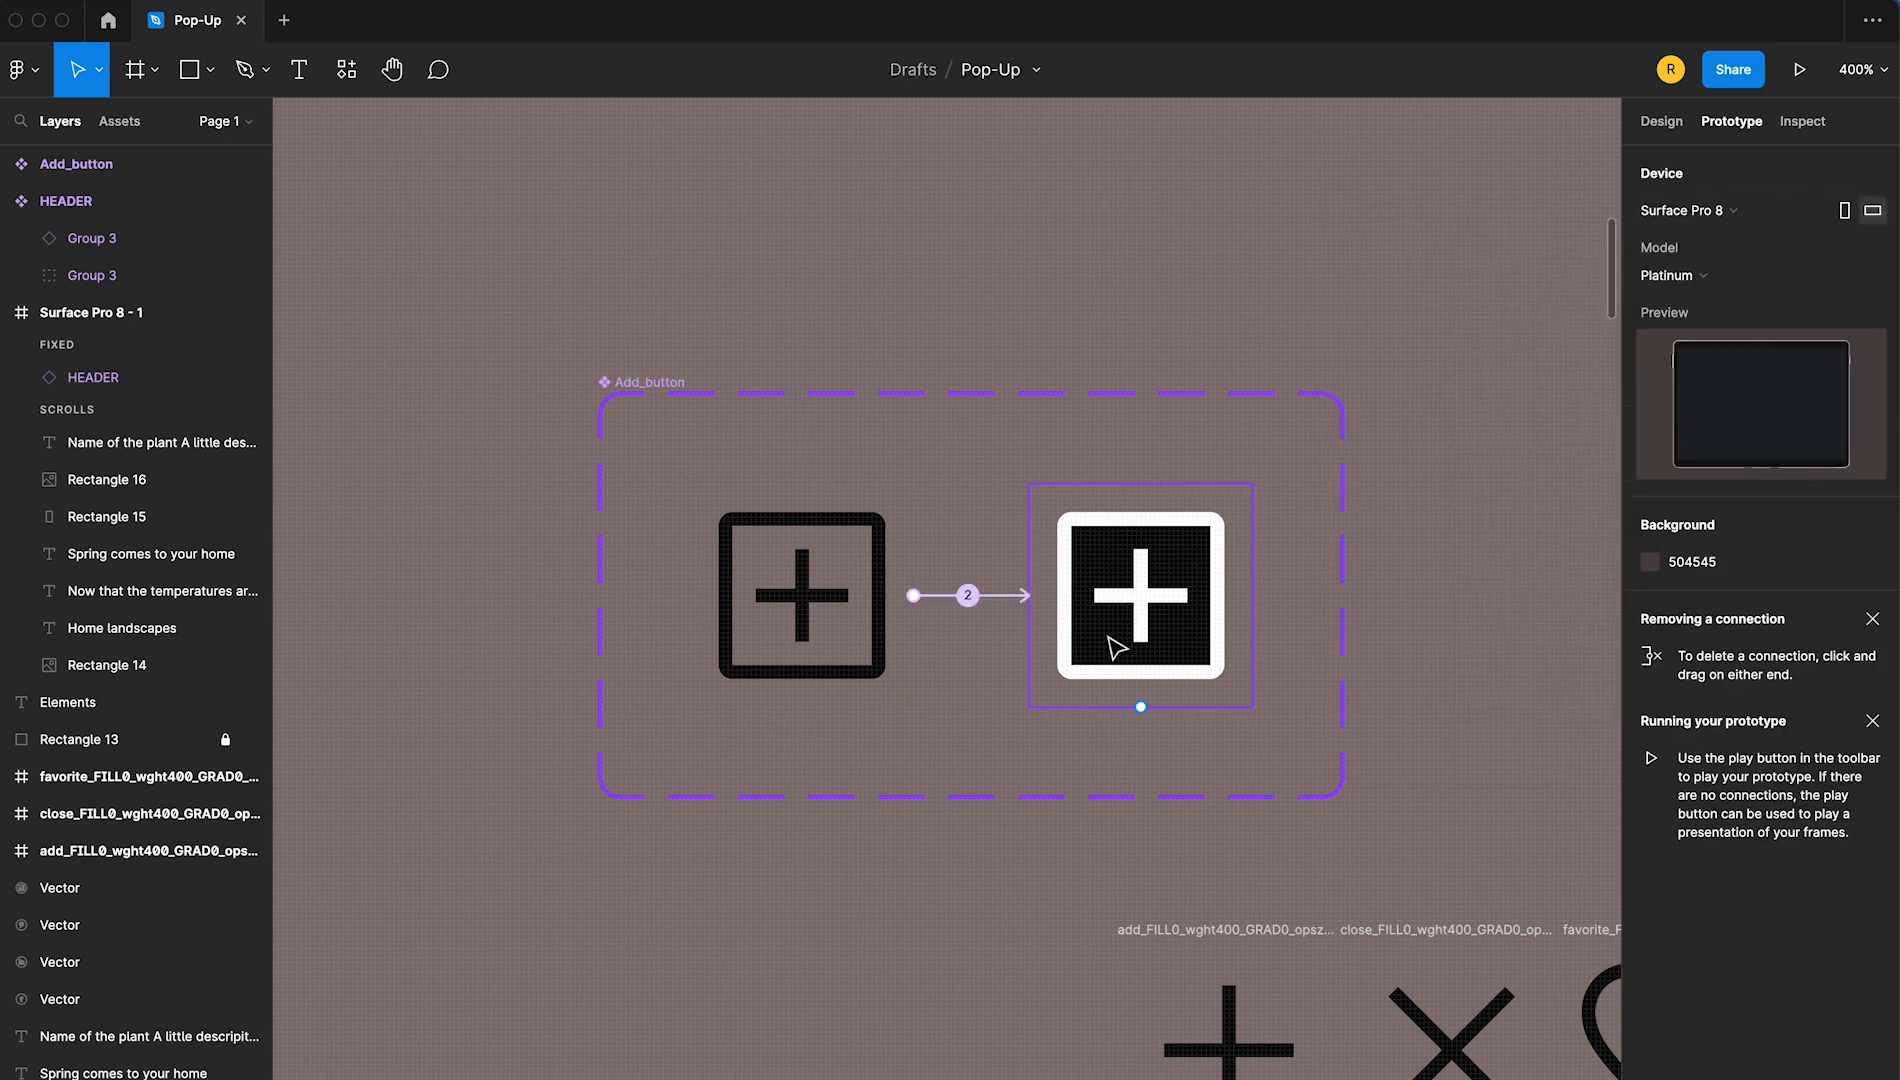
left_click_drag(1030, 614, 878, 647)
left_click(1470, 275)
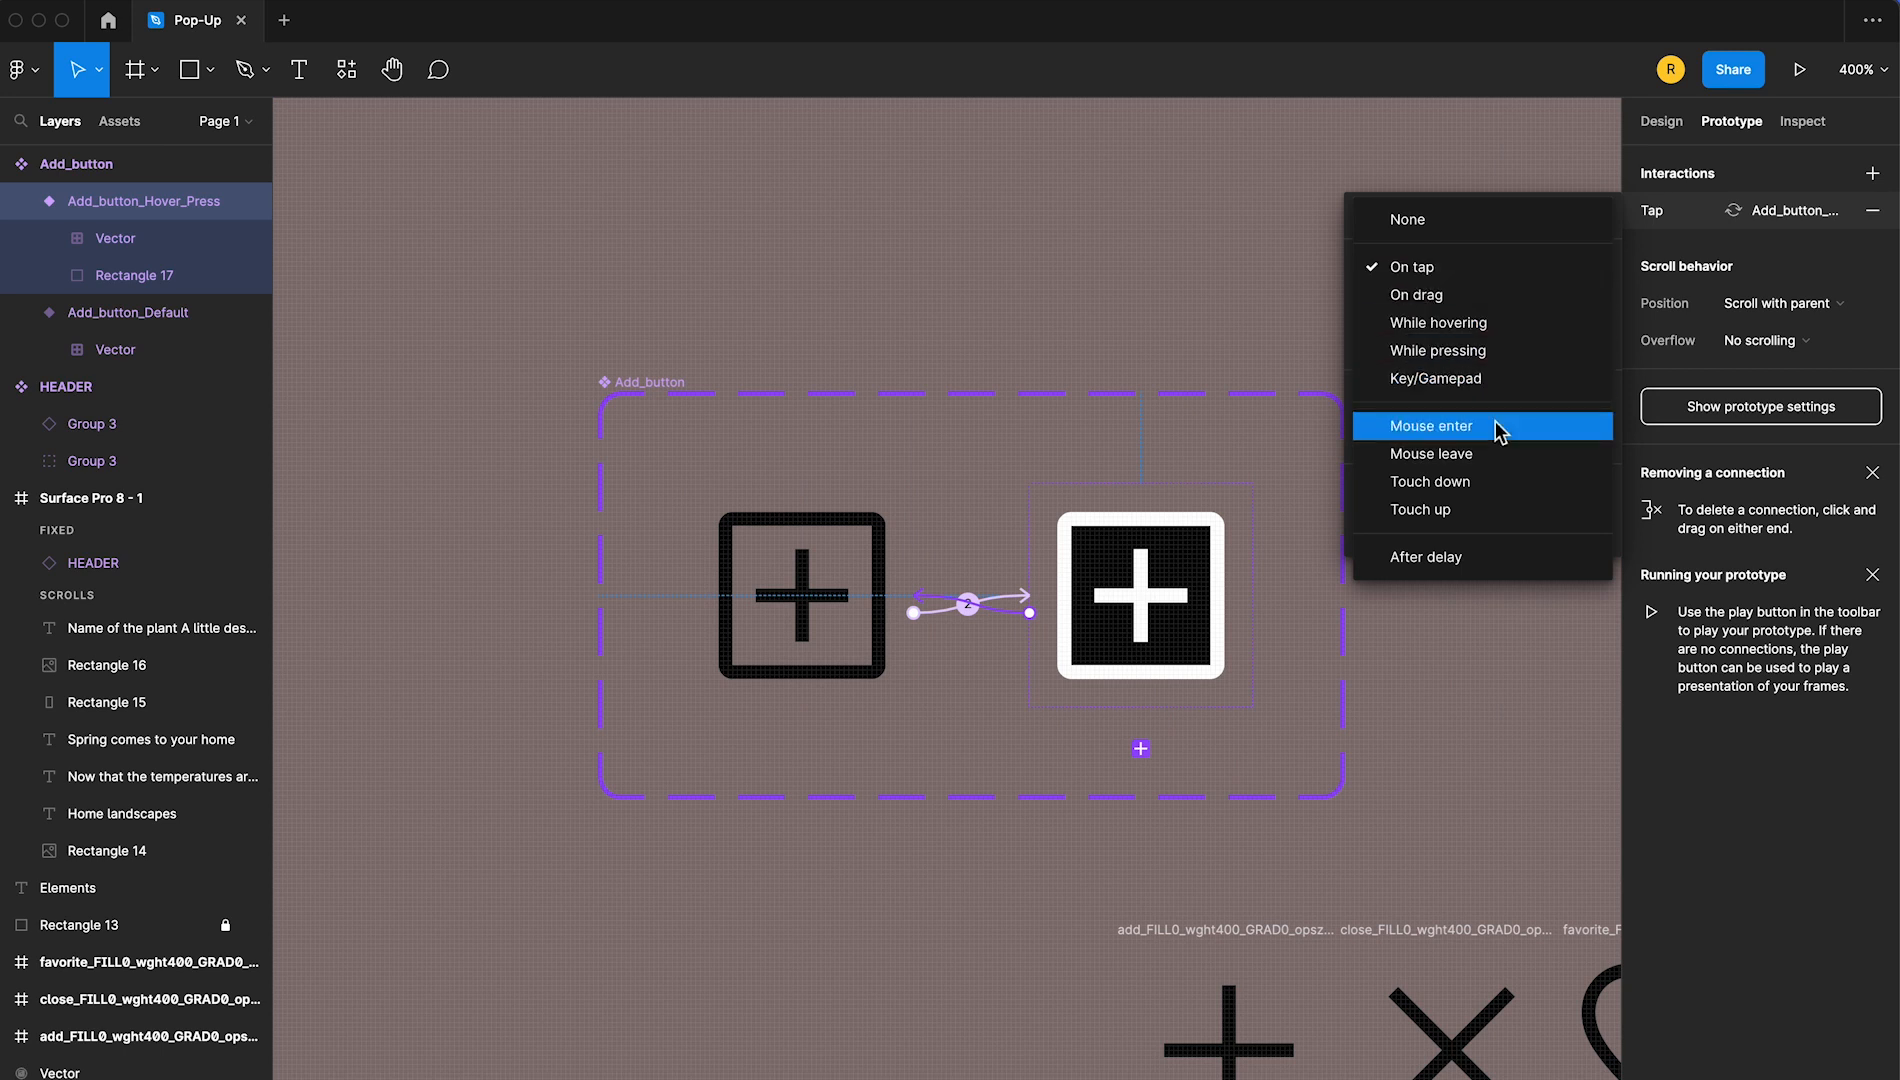
left_click(1506, 455)
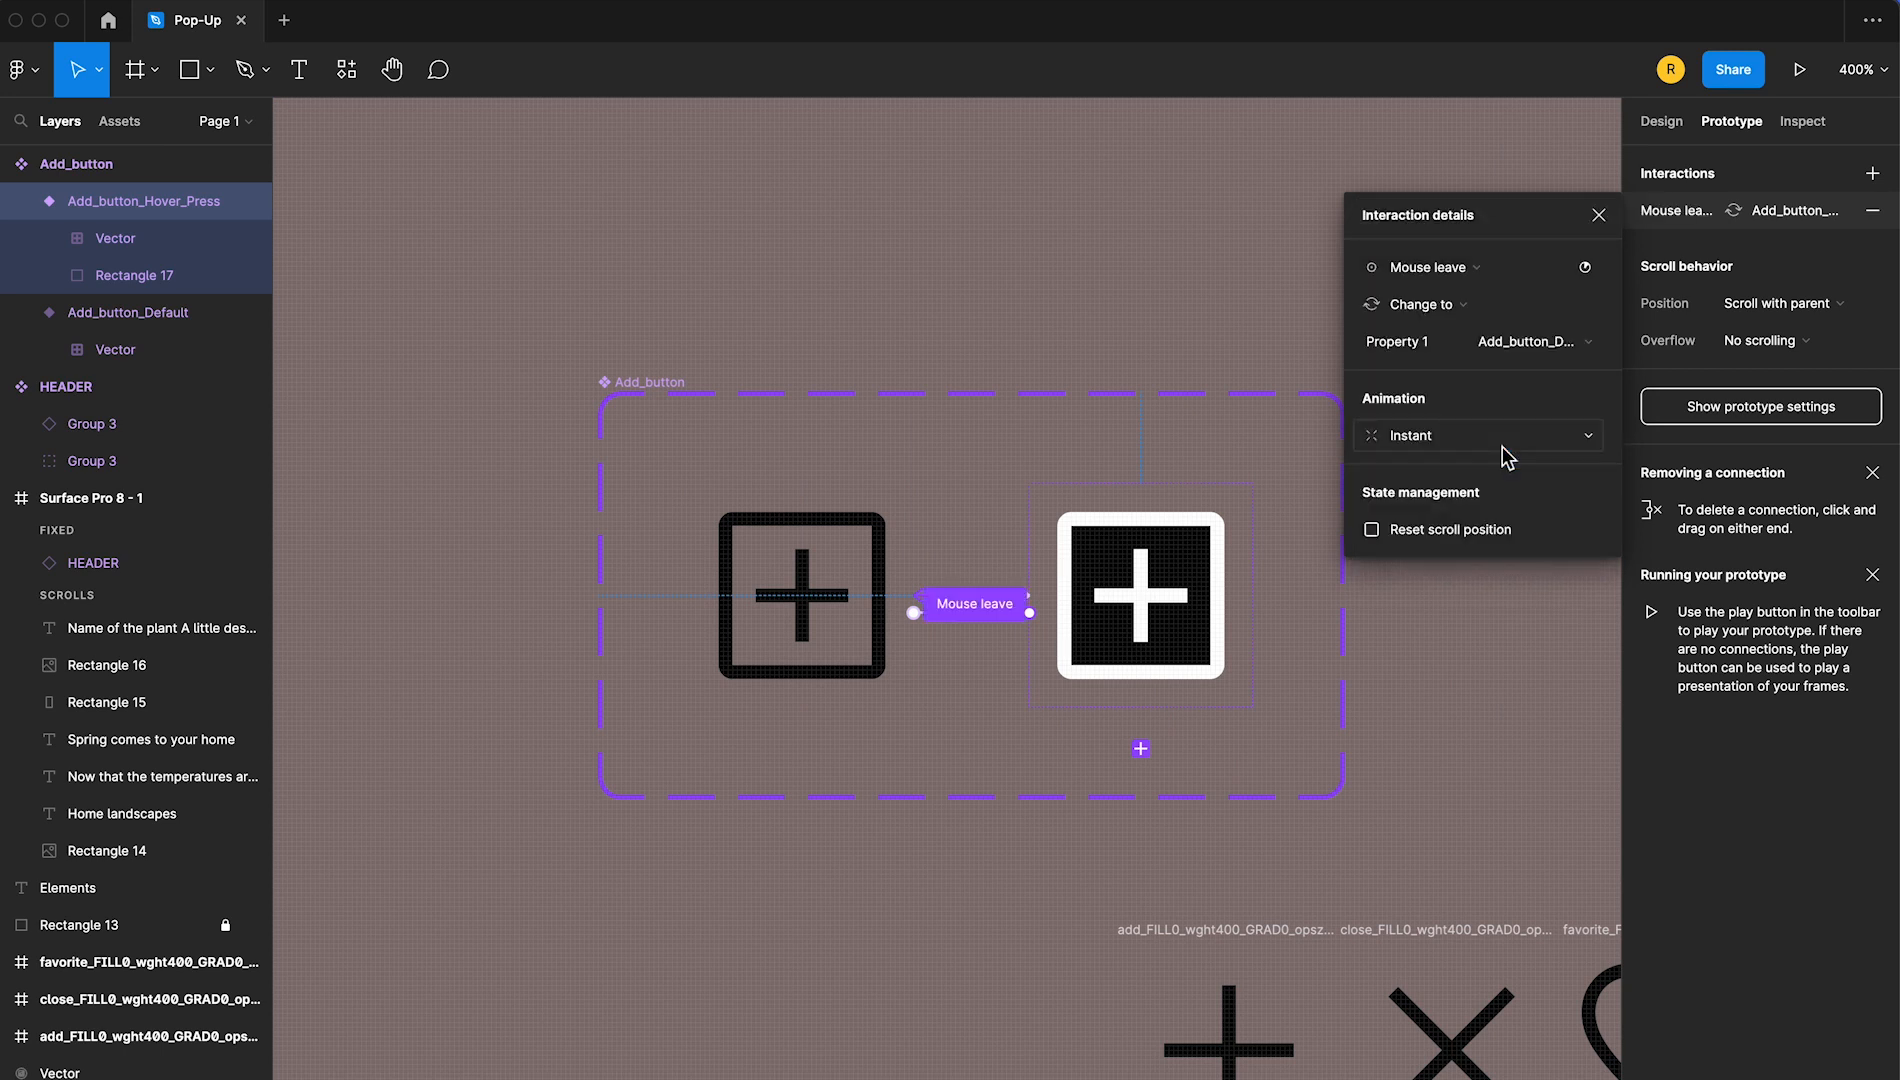
left_click(1599, 217)
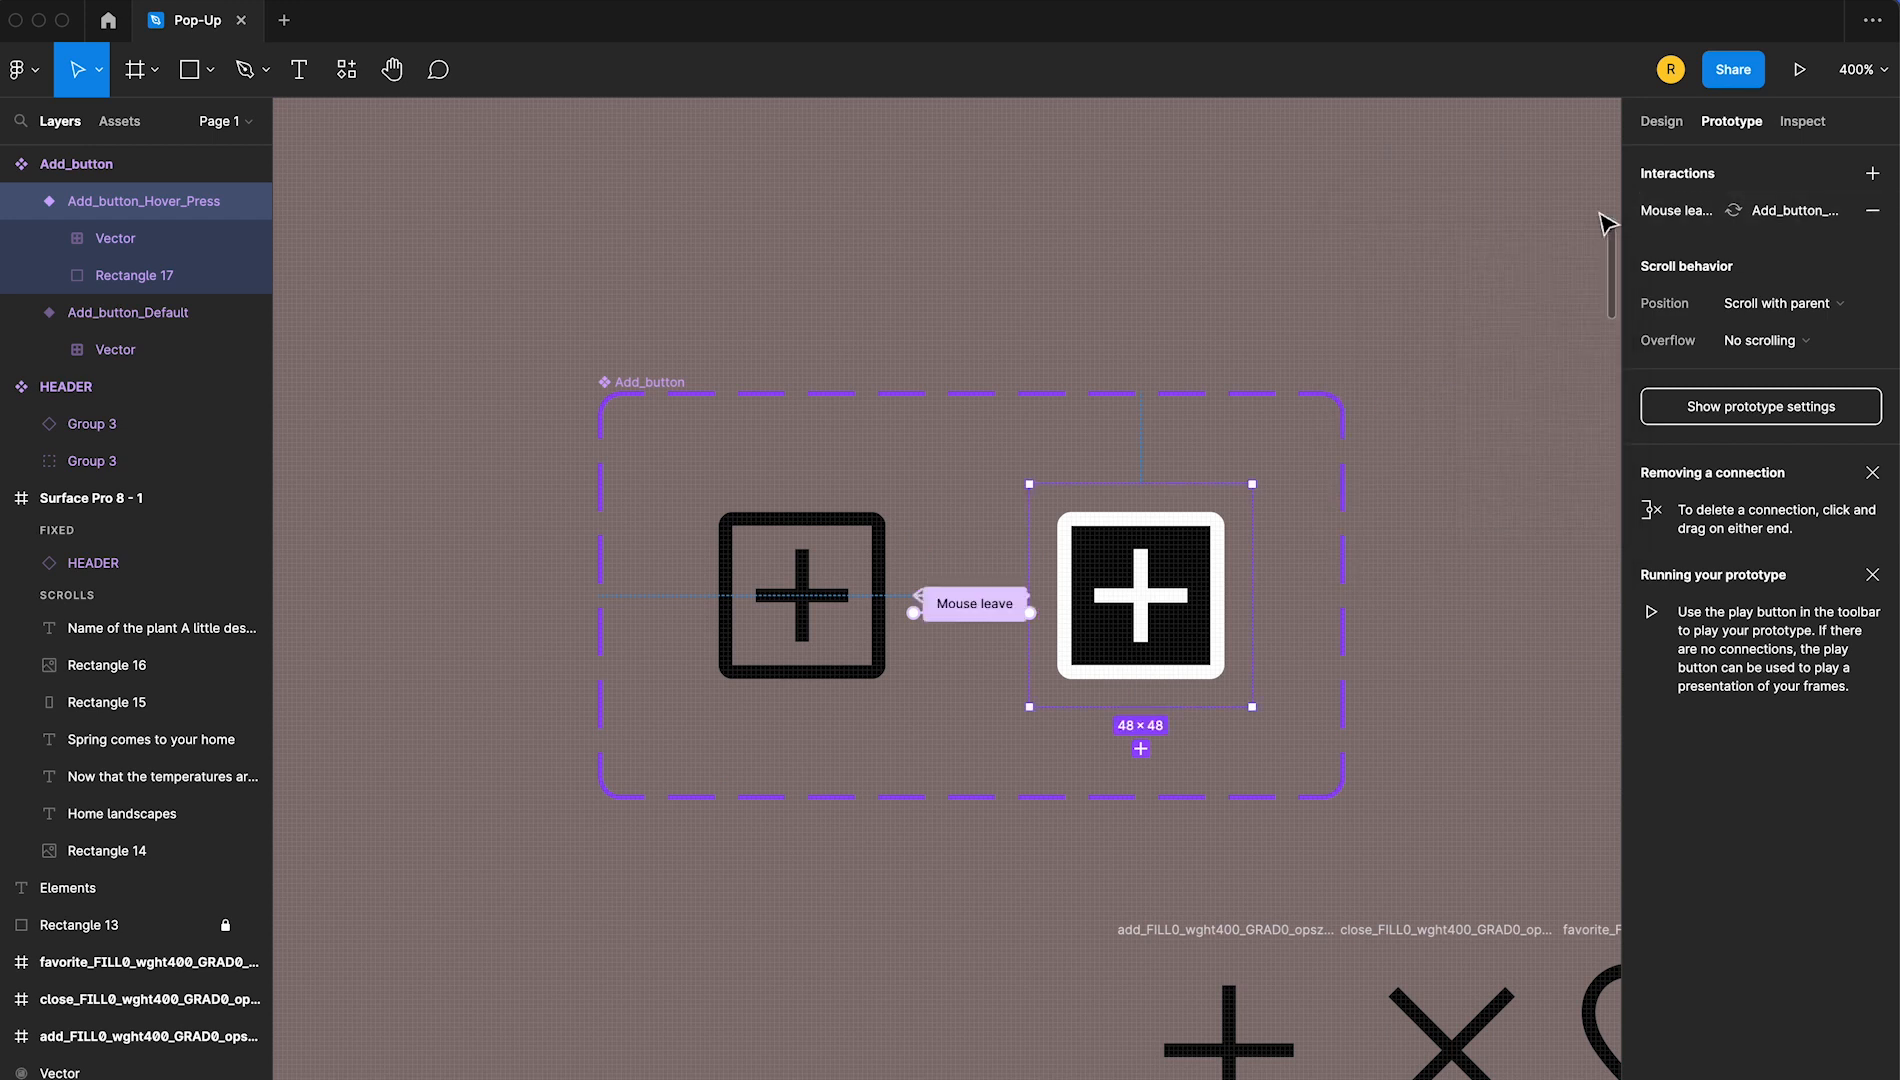
left_click(1343, 246)
Place a copy of the heart icon above the Add_button set, wrap it in its own frame and name it Like_default
left_click_drag(1394, 352, 860, 357)
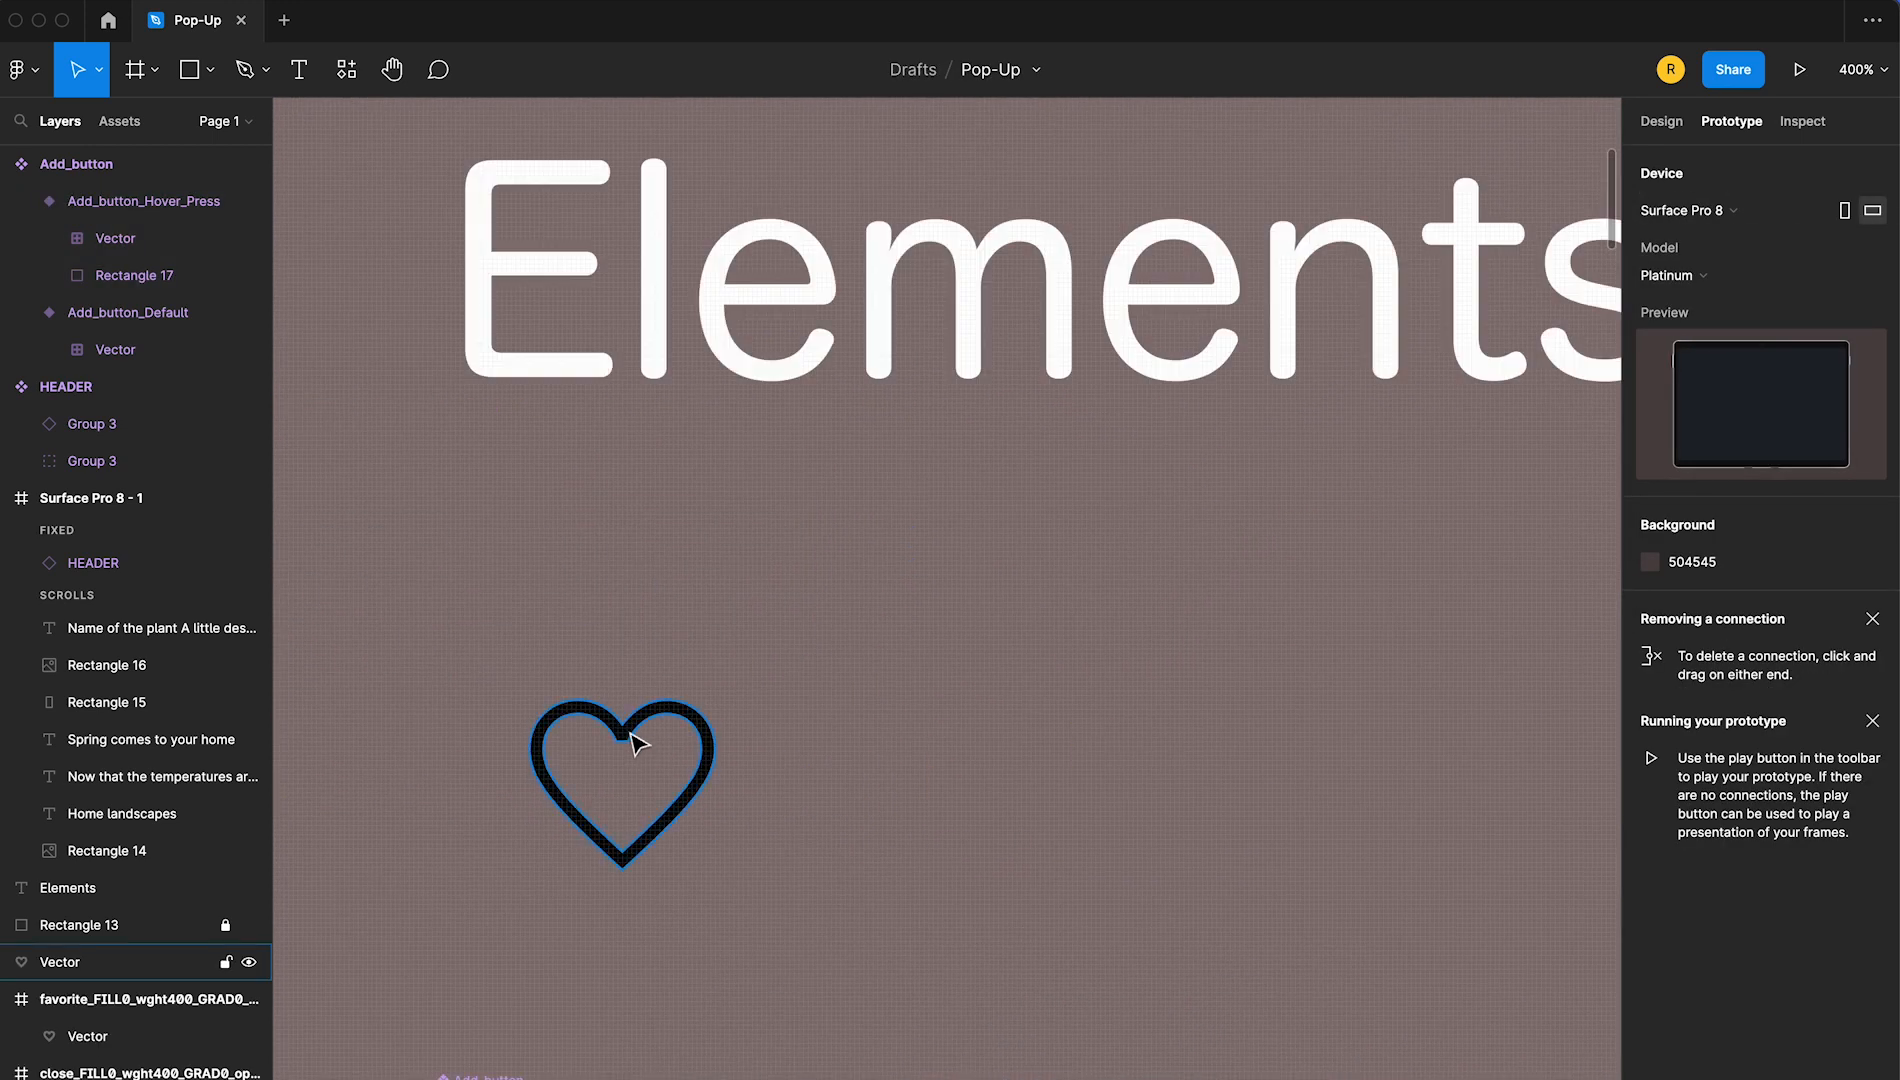
left_click_drag(683, 714, 668, 490)
left_click(615, 509)
right_click(612, 495)
left_click(778, 748)
left_click(1123, 683)
double_click(552, 459)
type("Like_")
key("Return")
Duplicate the Like_default heart frame beside it and rename the copy Like_hover
left_click_drag(636, 475, 980, 475)
double_click(928, 456)
key("Right")
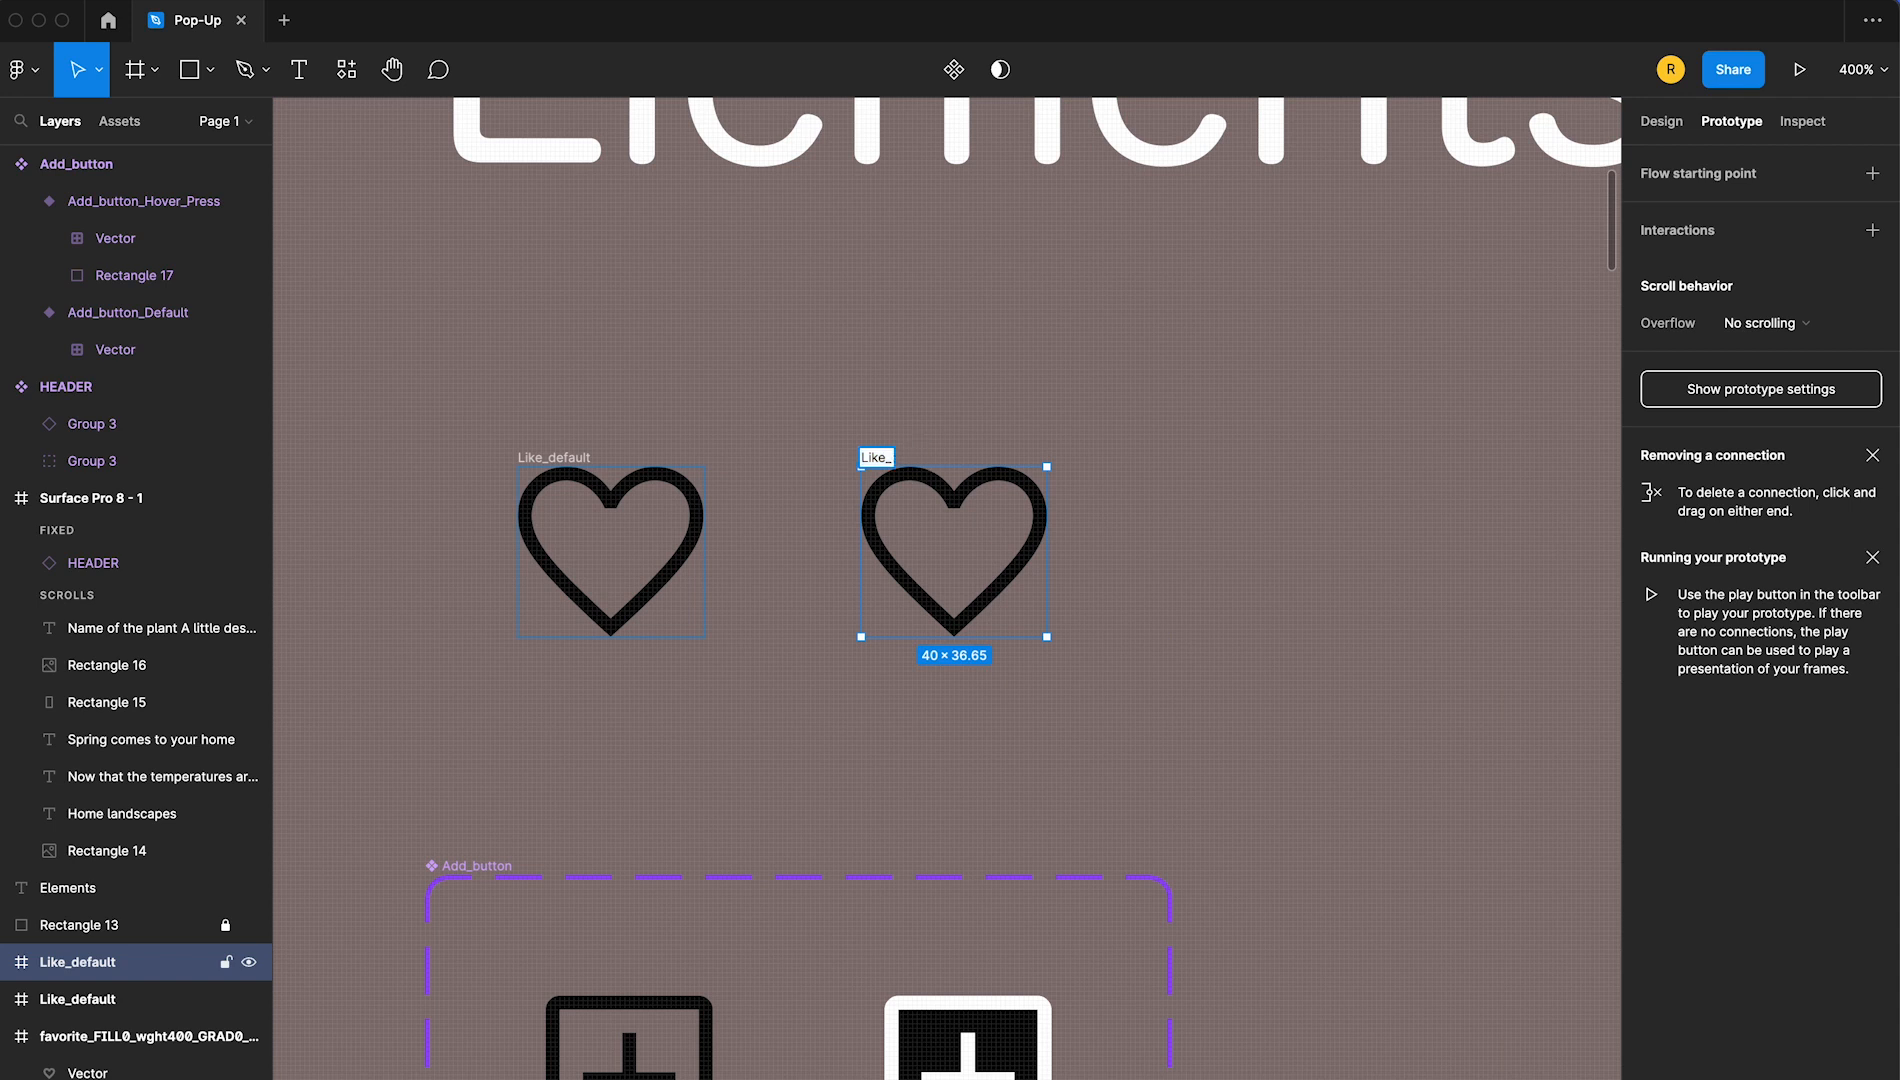
type("hover")
key("Return")
Duplicate the Like_hover heart frame beside it and rename the copy Like_press
left_click_drag(950, 480, 1238, 480)
double_click(1182, 457)
type("press")
key("Return")
Recolour the heart outlines in Like_hover and Like_press to red FF0303
left_click(605, 420)
left_click(893, 457)
left_click(1662, 121)
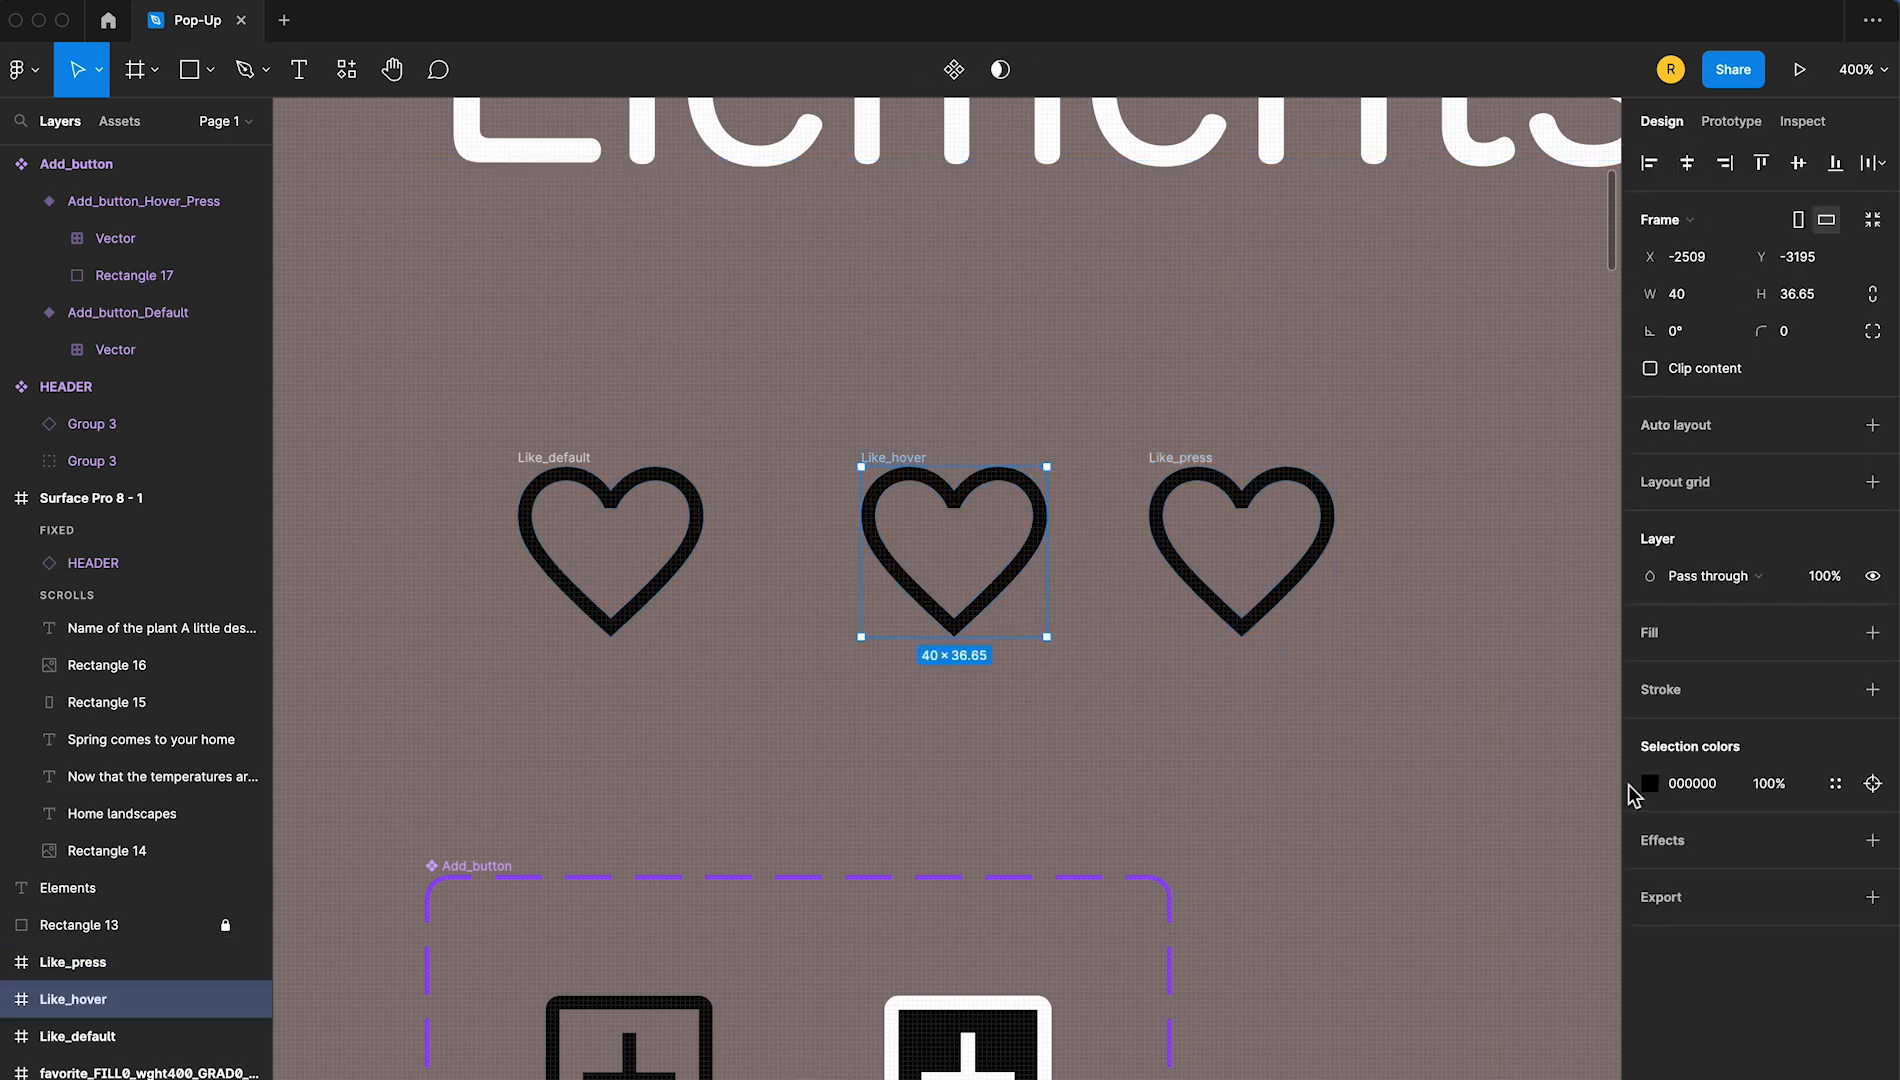
left_click(1650, 783)
left_click(1619, 633)
left_click(1237, 505)
left_click(1650, 783)
left_click(1619, 633)
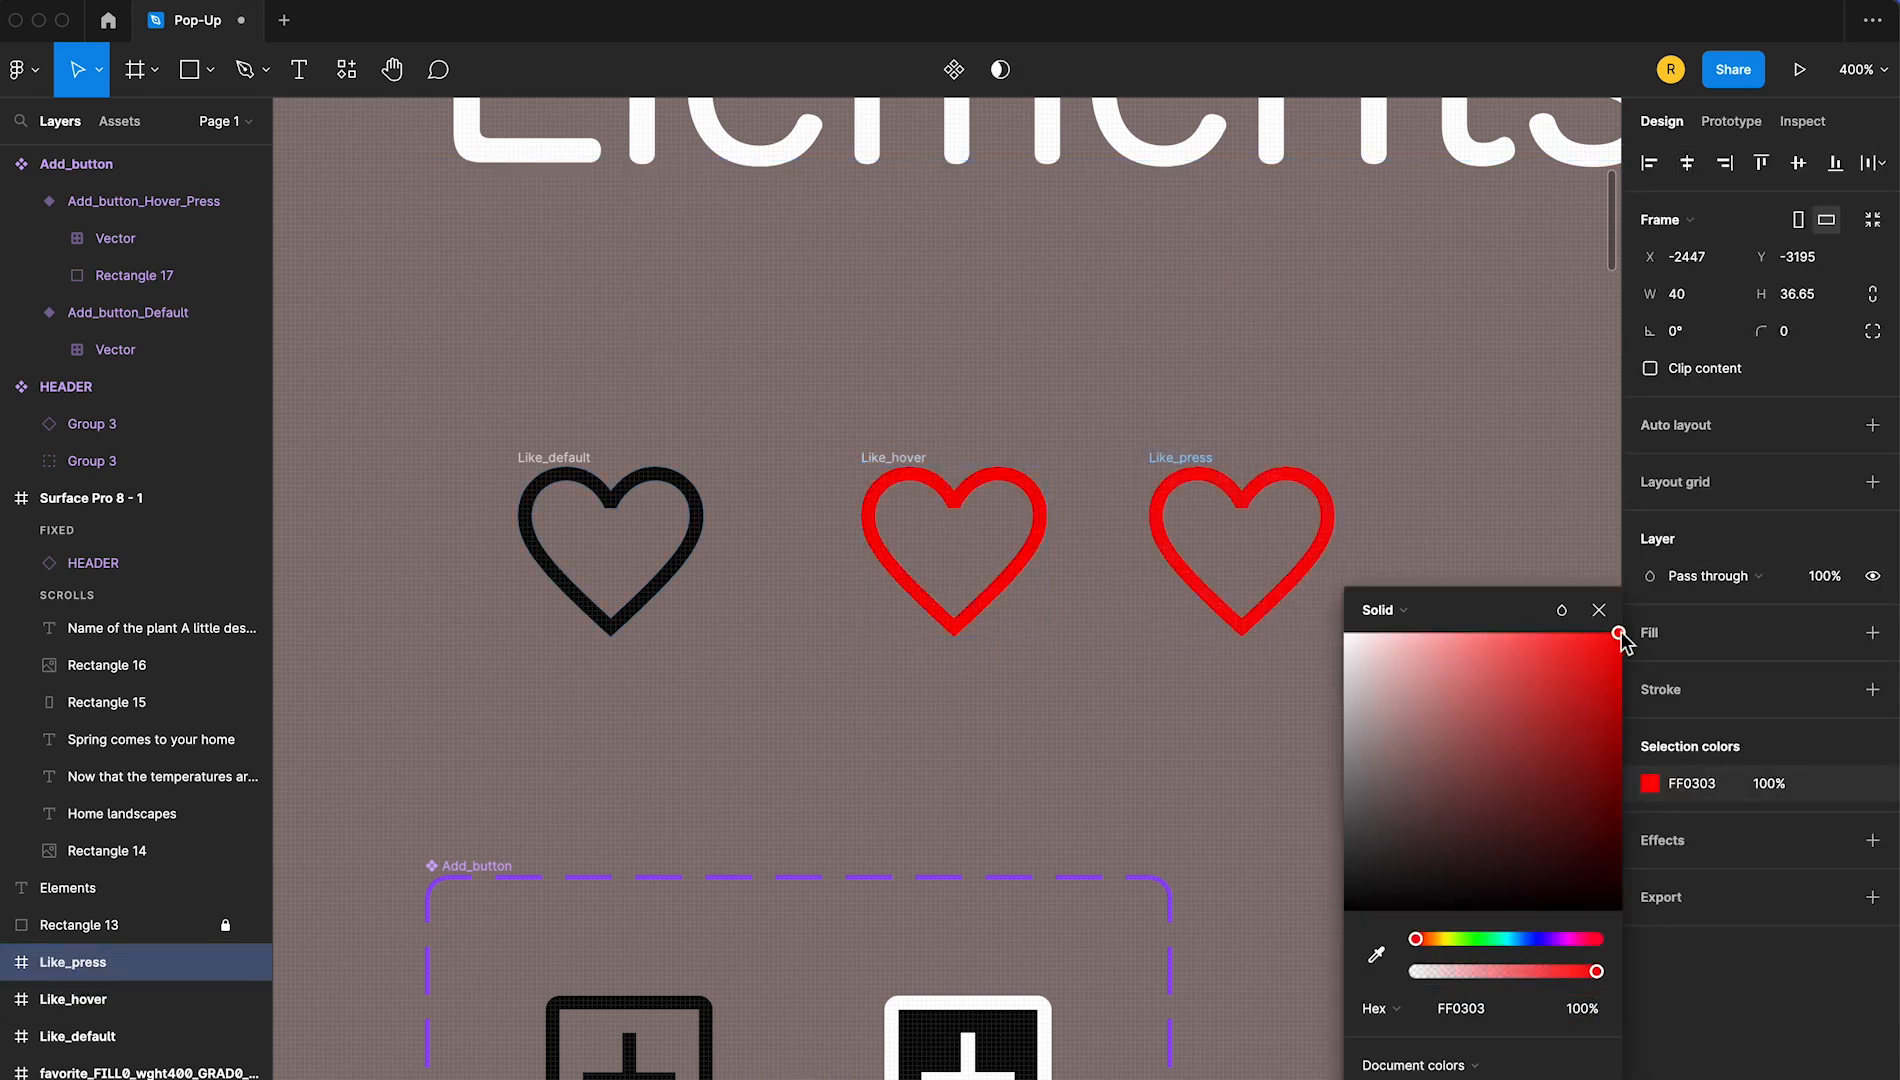
left_click(1442, 532)
Trace a closed heart shape with the Pen tool along the outline of the Like_press heart
left_click(243, 70)
left_click(1237, 497)
left_click(1202, 474)
left_click(1163, 487)
left_click(1163, 534)
left_click(1209, 597)
left_click(1237, 625)
left_click(1318, 550)
left_click(1318, 488)
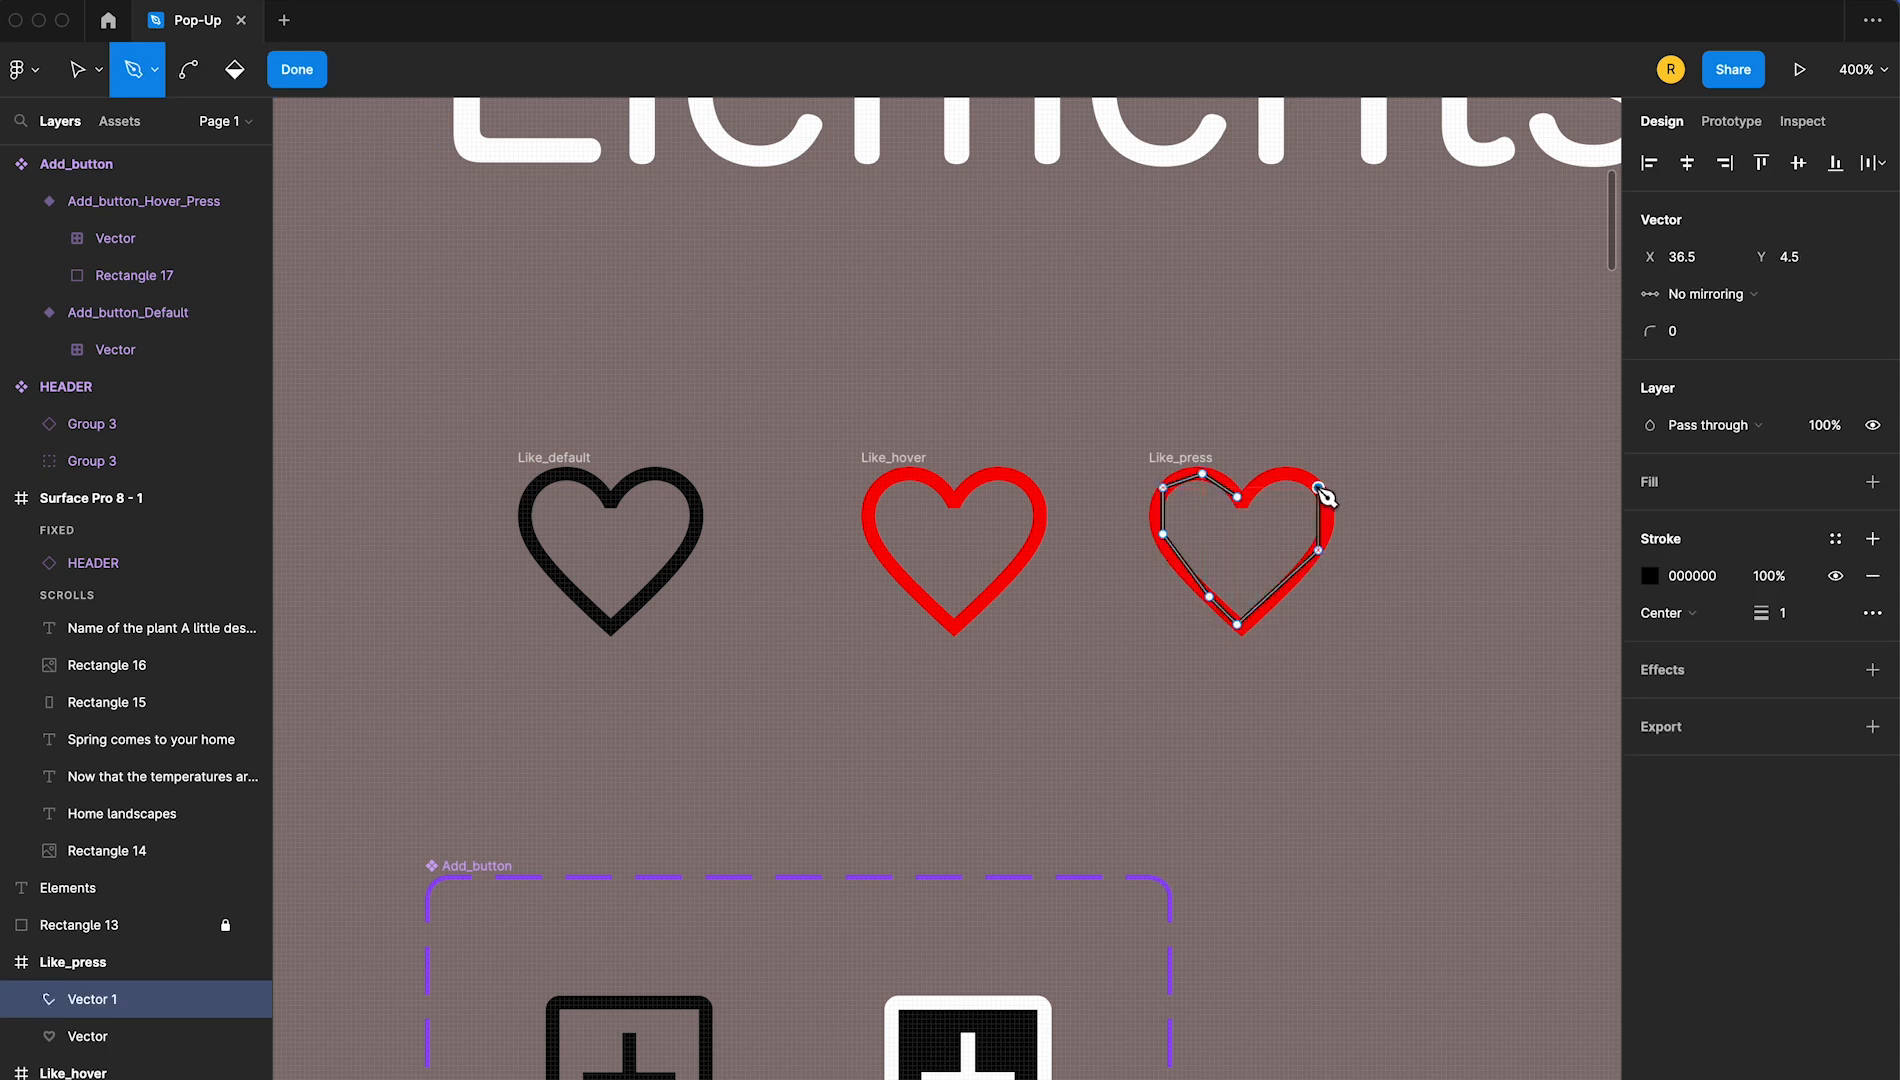
left_click(1279, 474)
left_click(1237, 497)
left_click(298, 70)
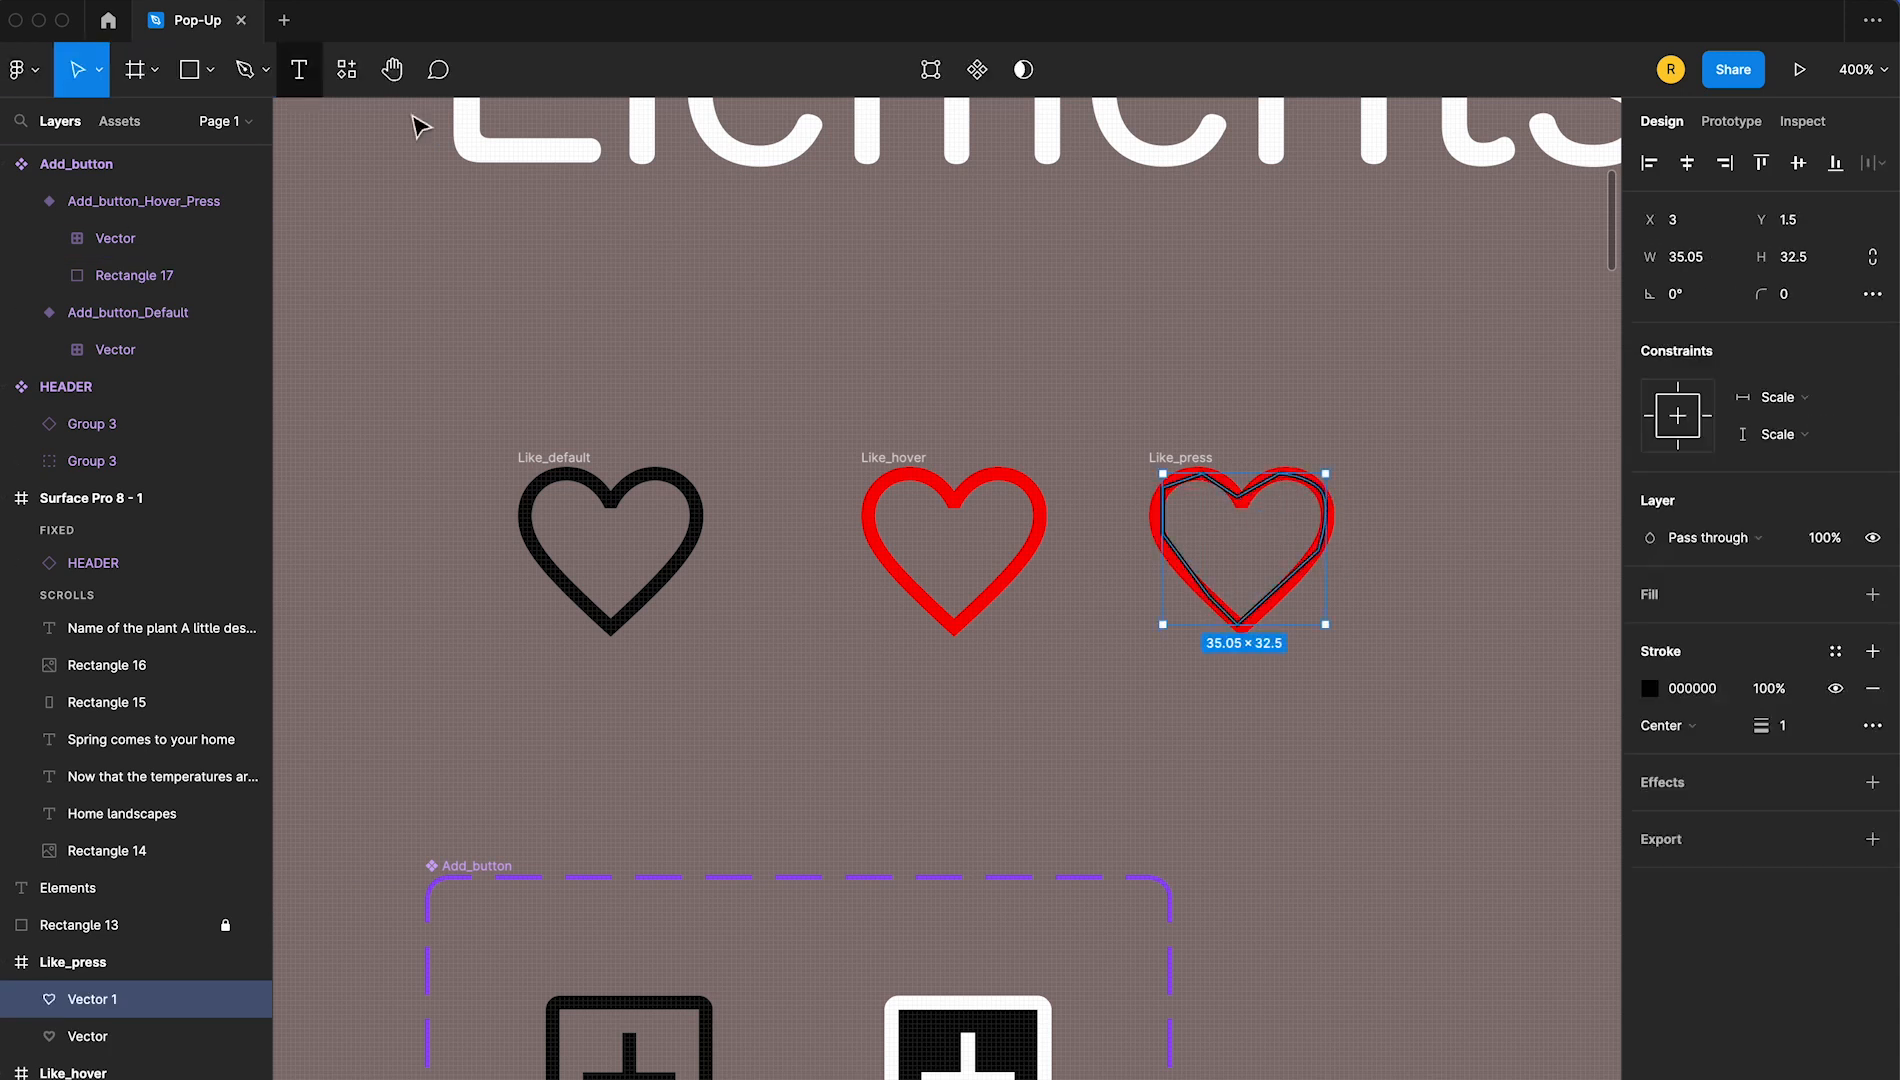
Remove the stroke from the traced heart shape and give it a red FF0000 fill
left_click(1873, 688)
left_click(1873, 594)
left_click(1650, 631)
left_click_drag(1602, 652, 1621, 634)
left_click(1602, 611)
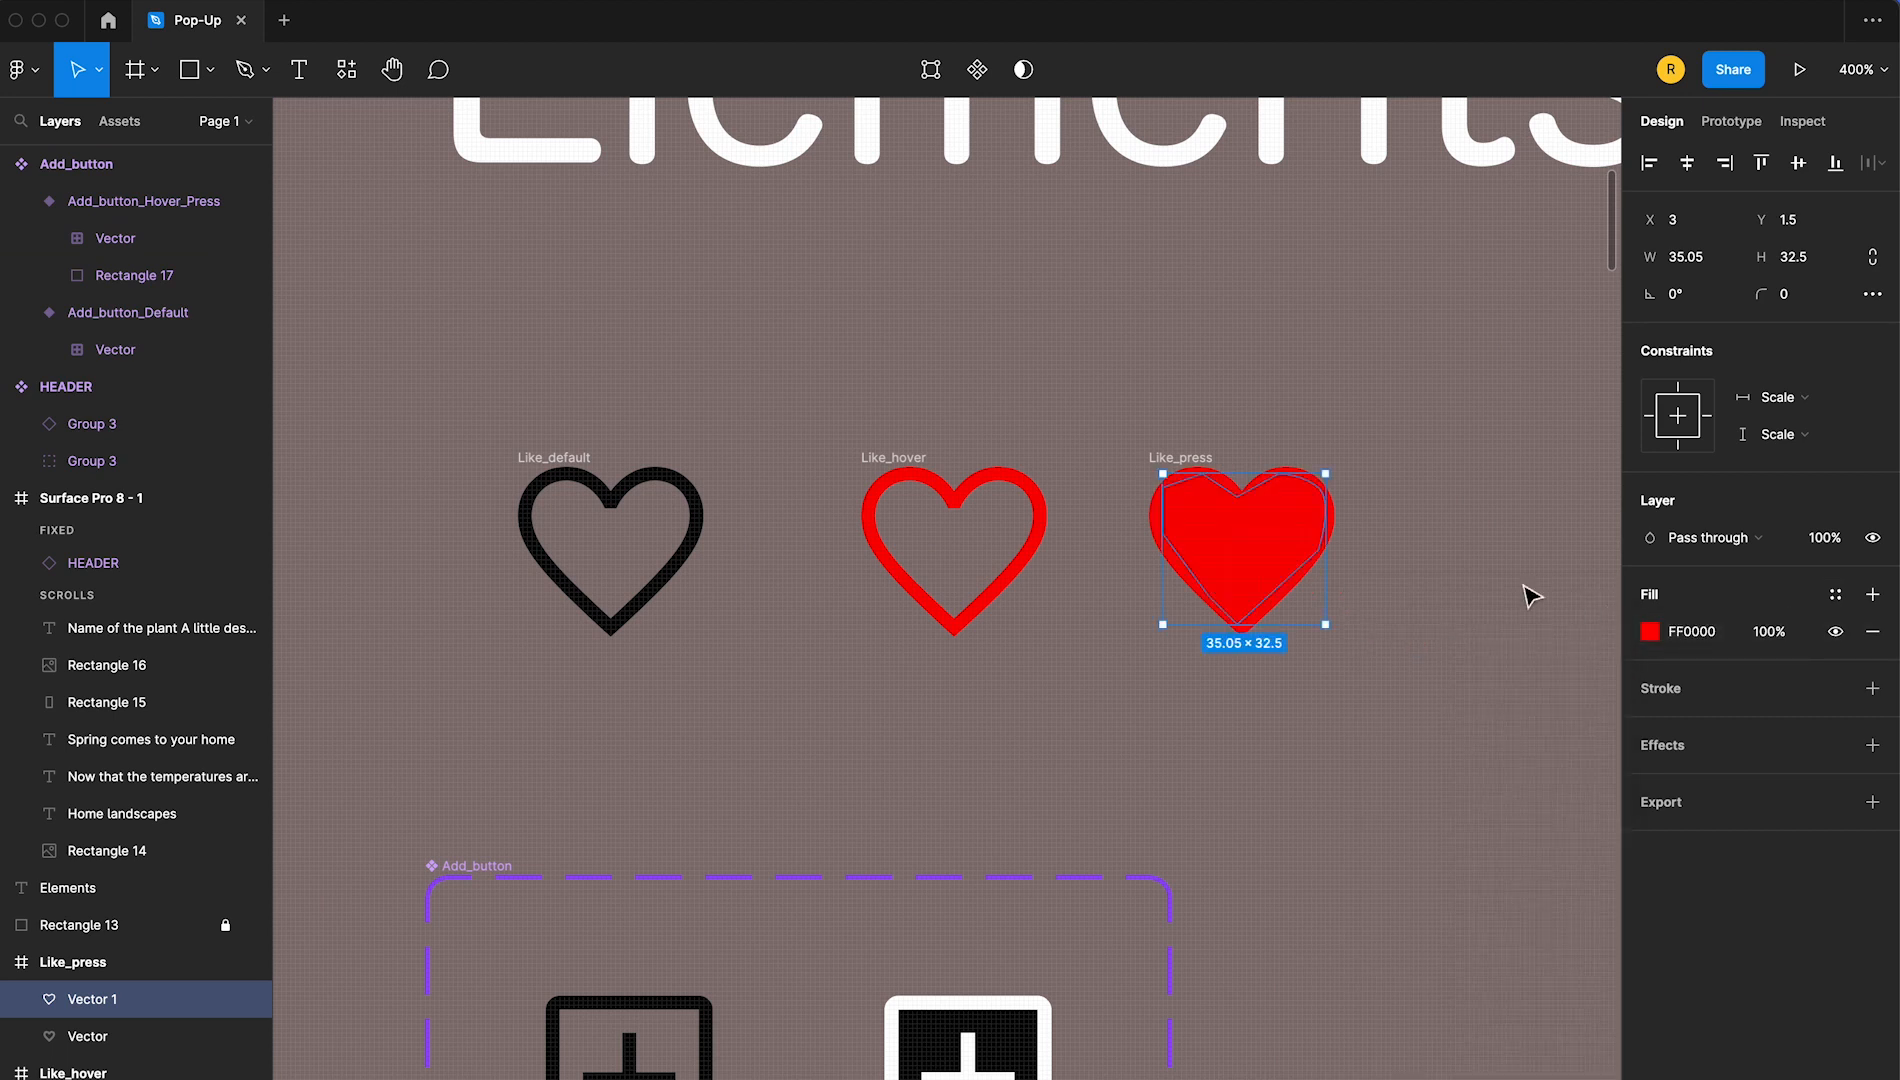
left_click(1480, 665)
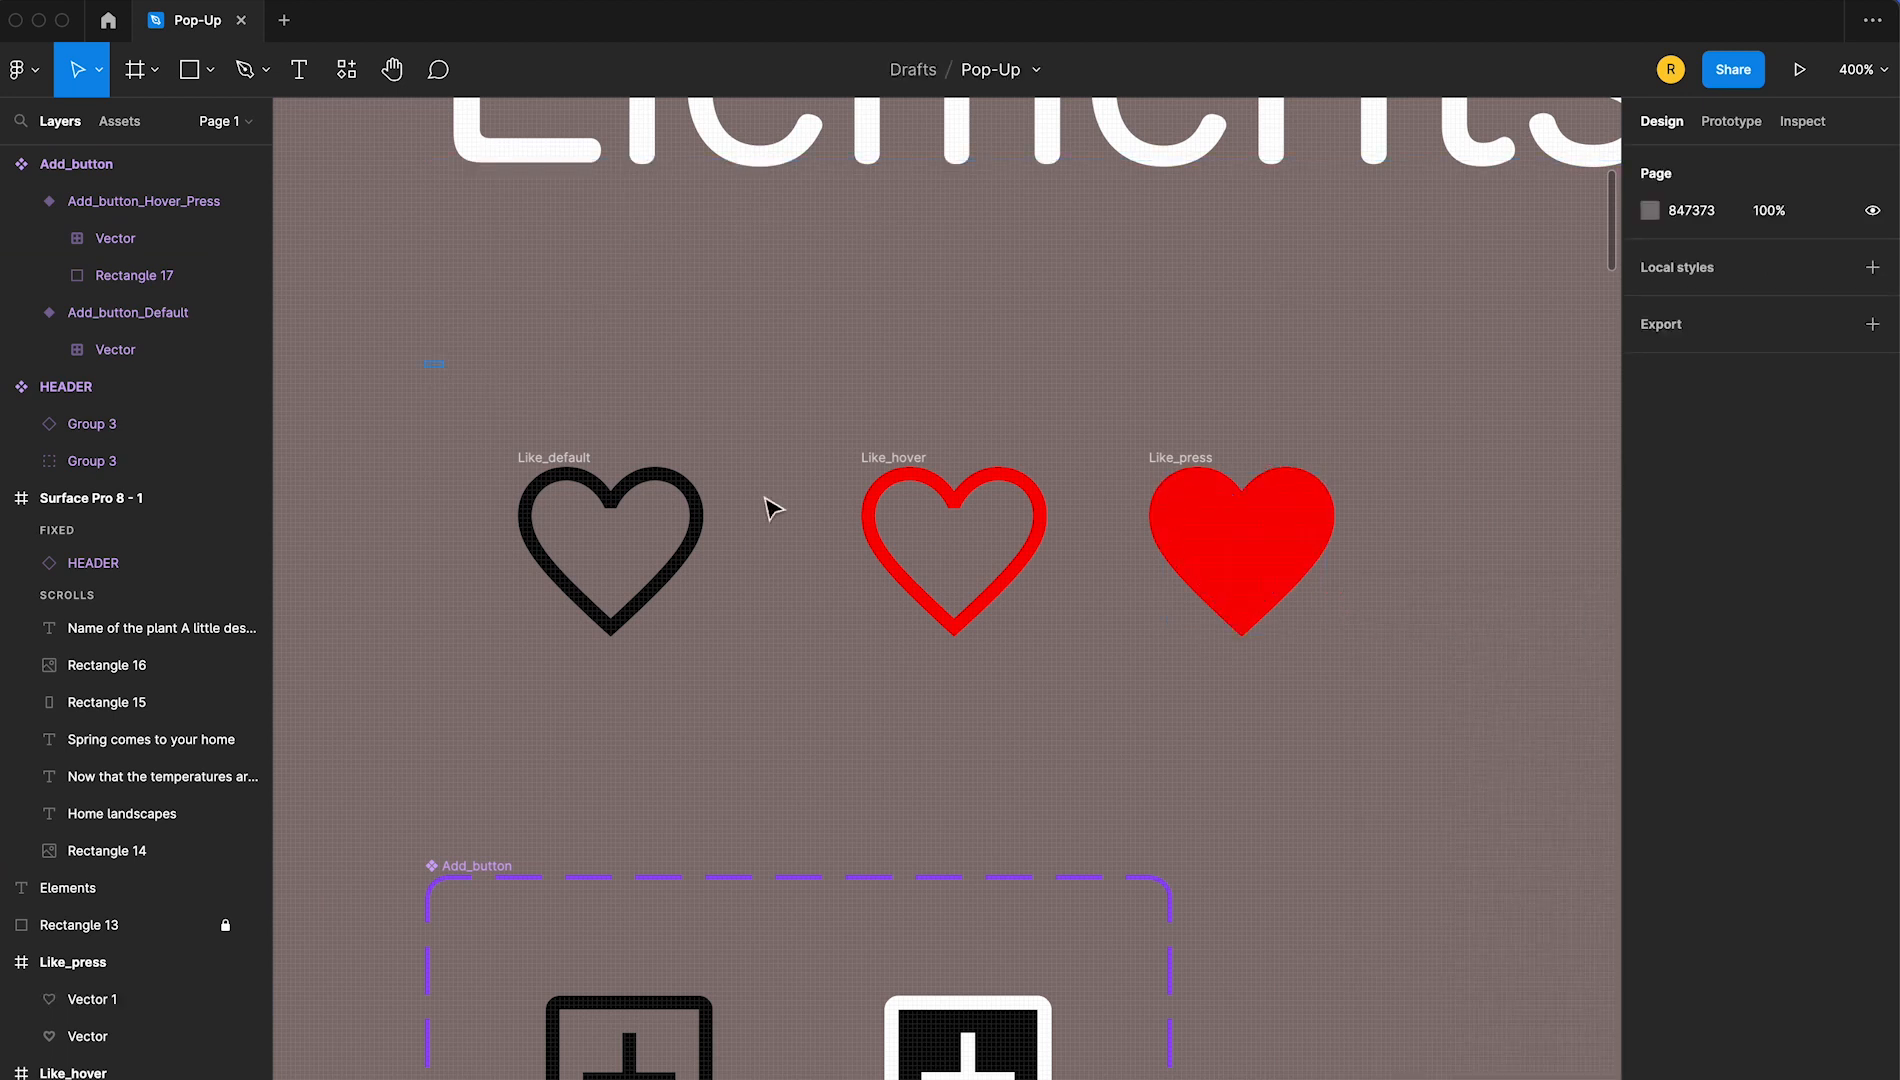
Combine the Like_default, Like_hover and Like_press heart frames into a component set
left_click_drag(425, 362, 1482, 735)
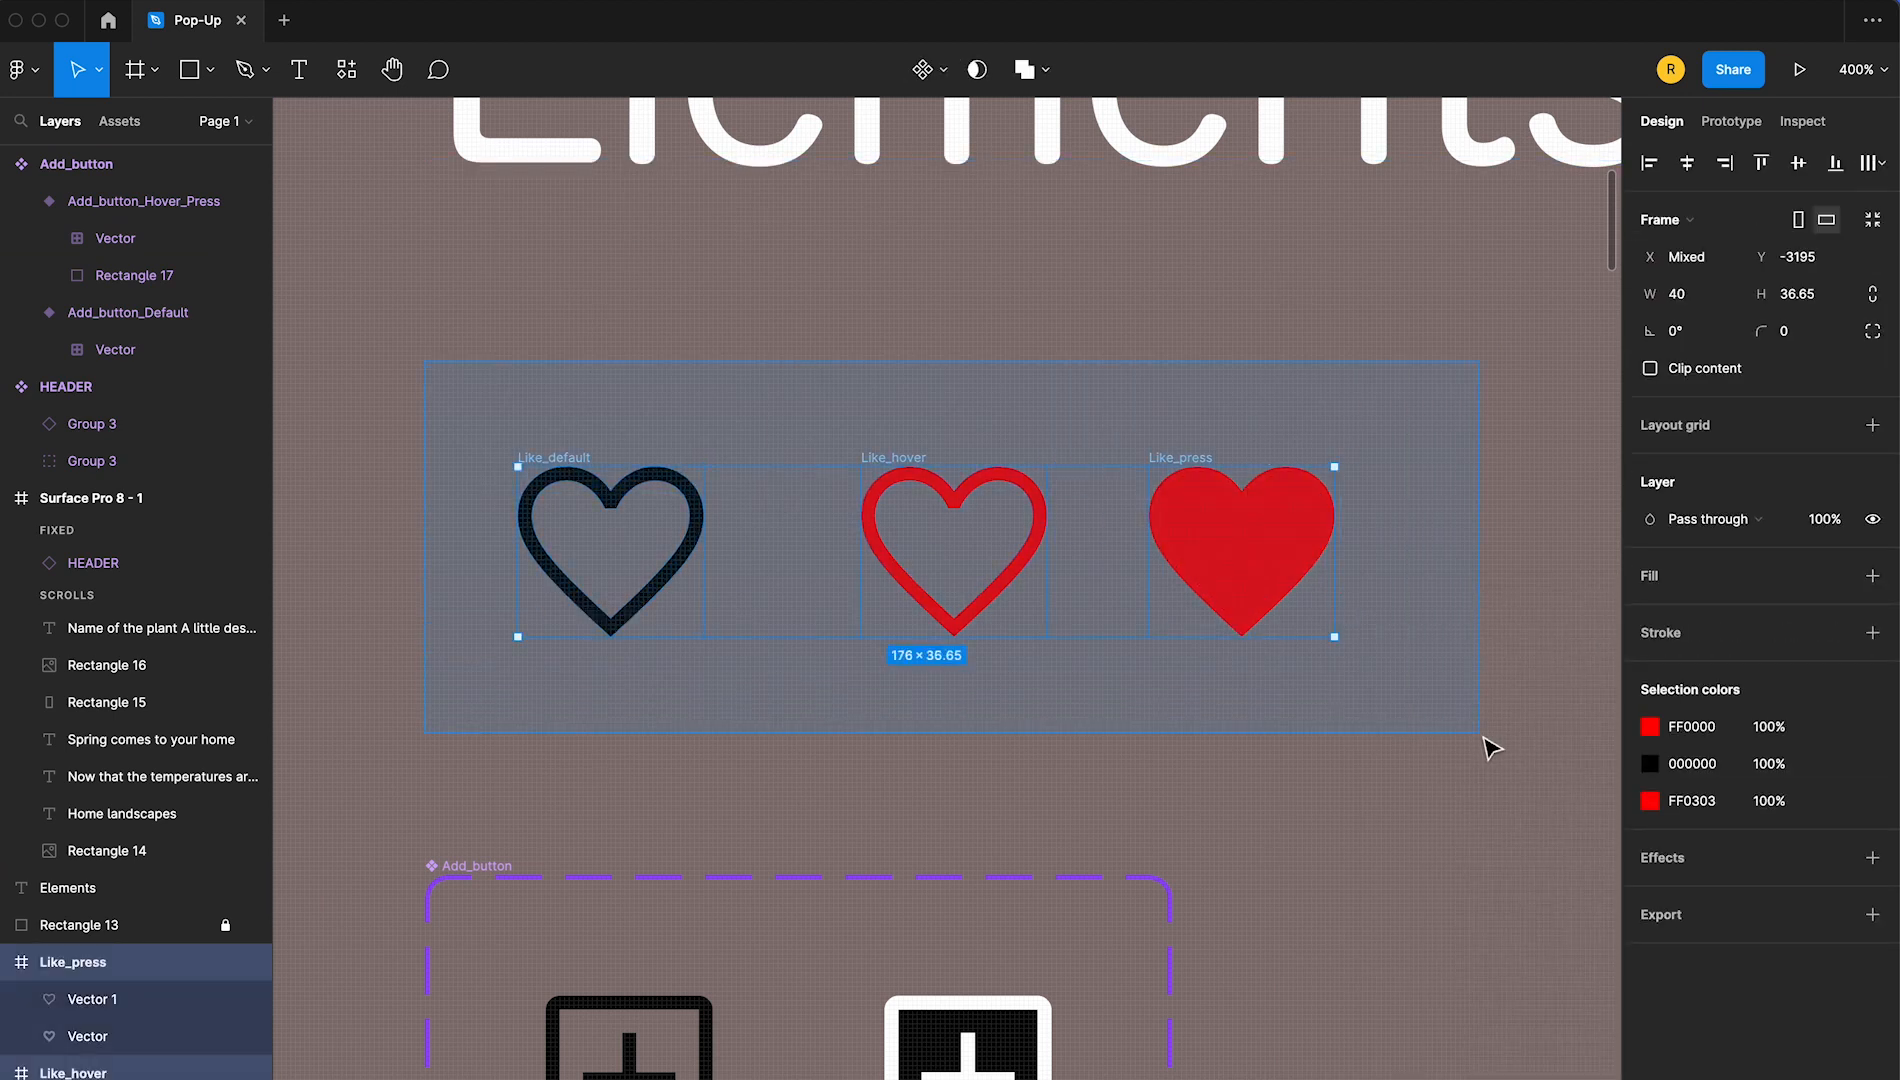
left_click(930, 70)
left_click(948, 183)
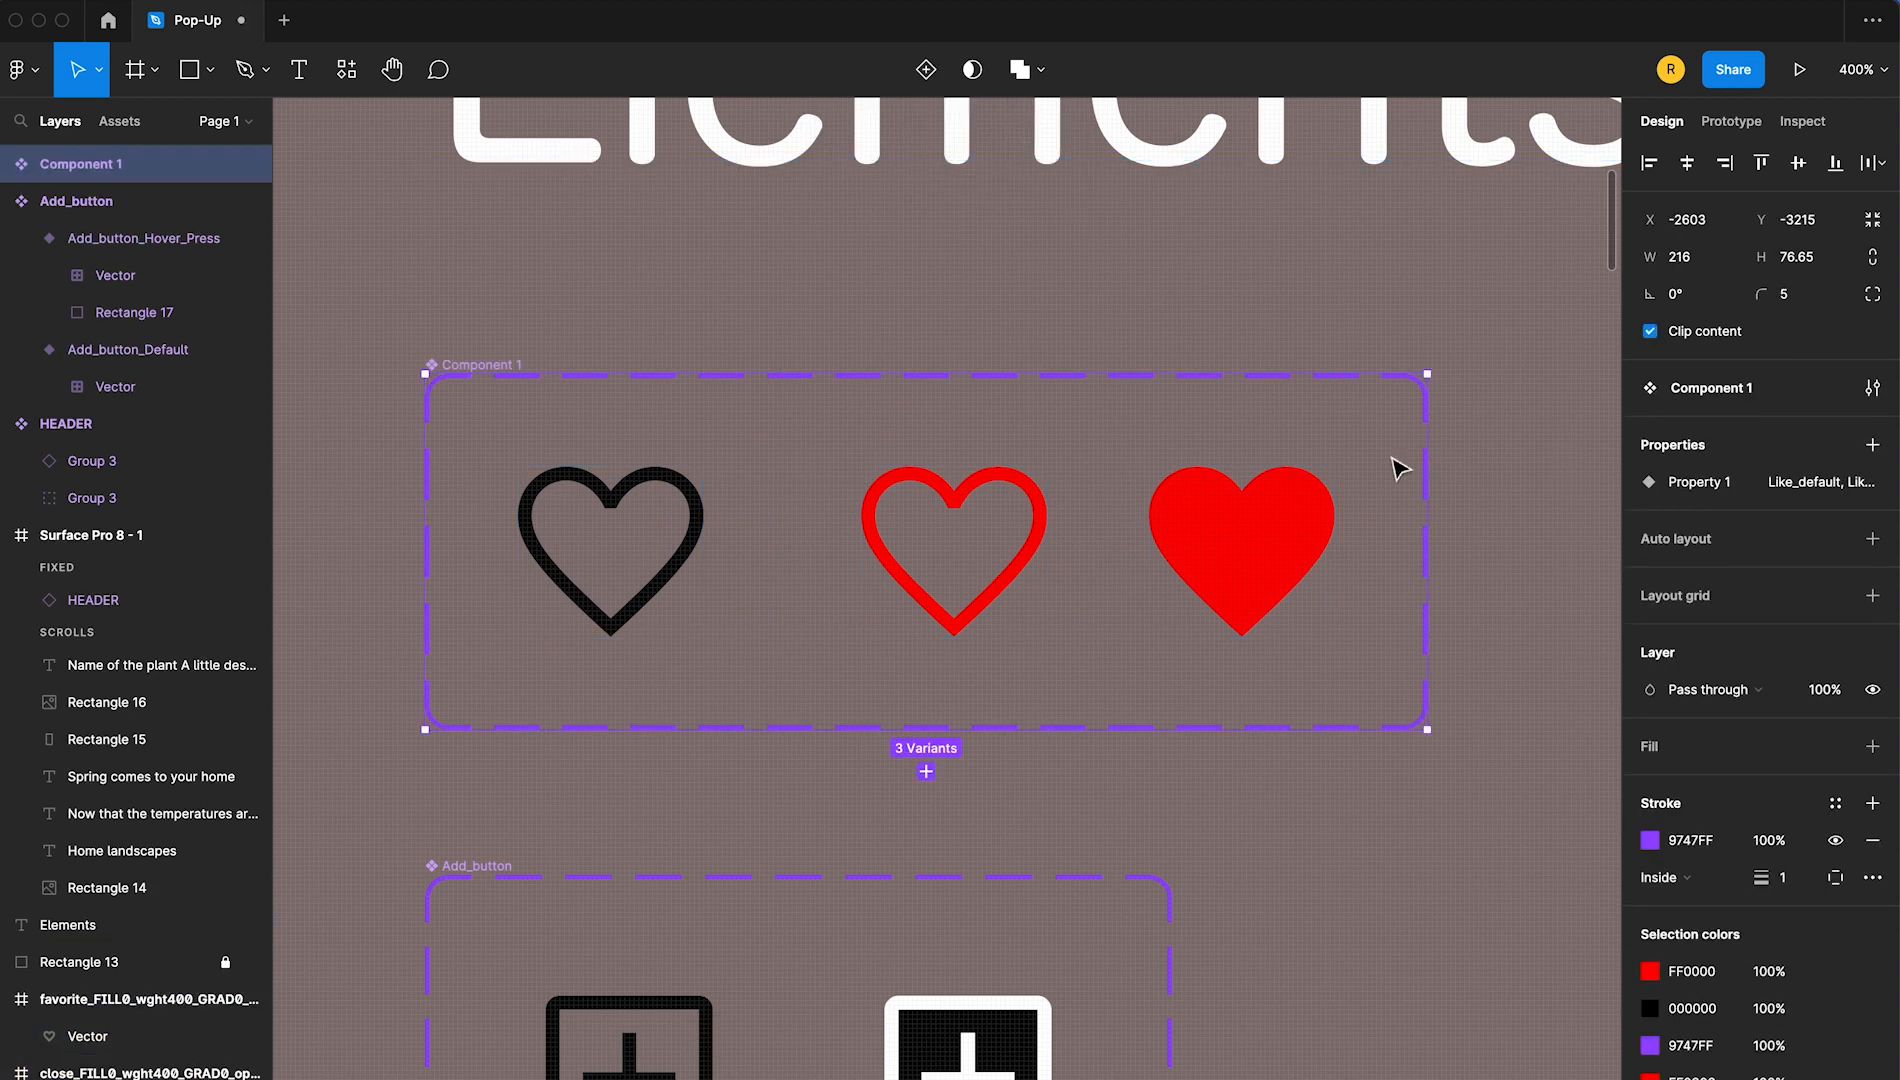
Link the Like_default variant to Like_hover with a While hovering prototype interaction
left_click(728, 330)
left_click(679, 573)
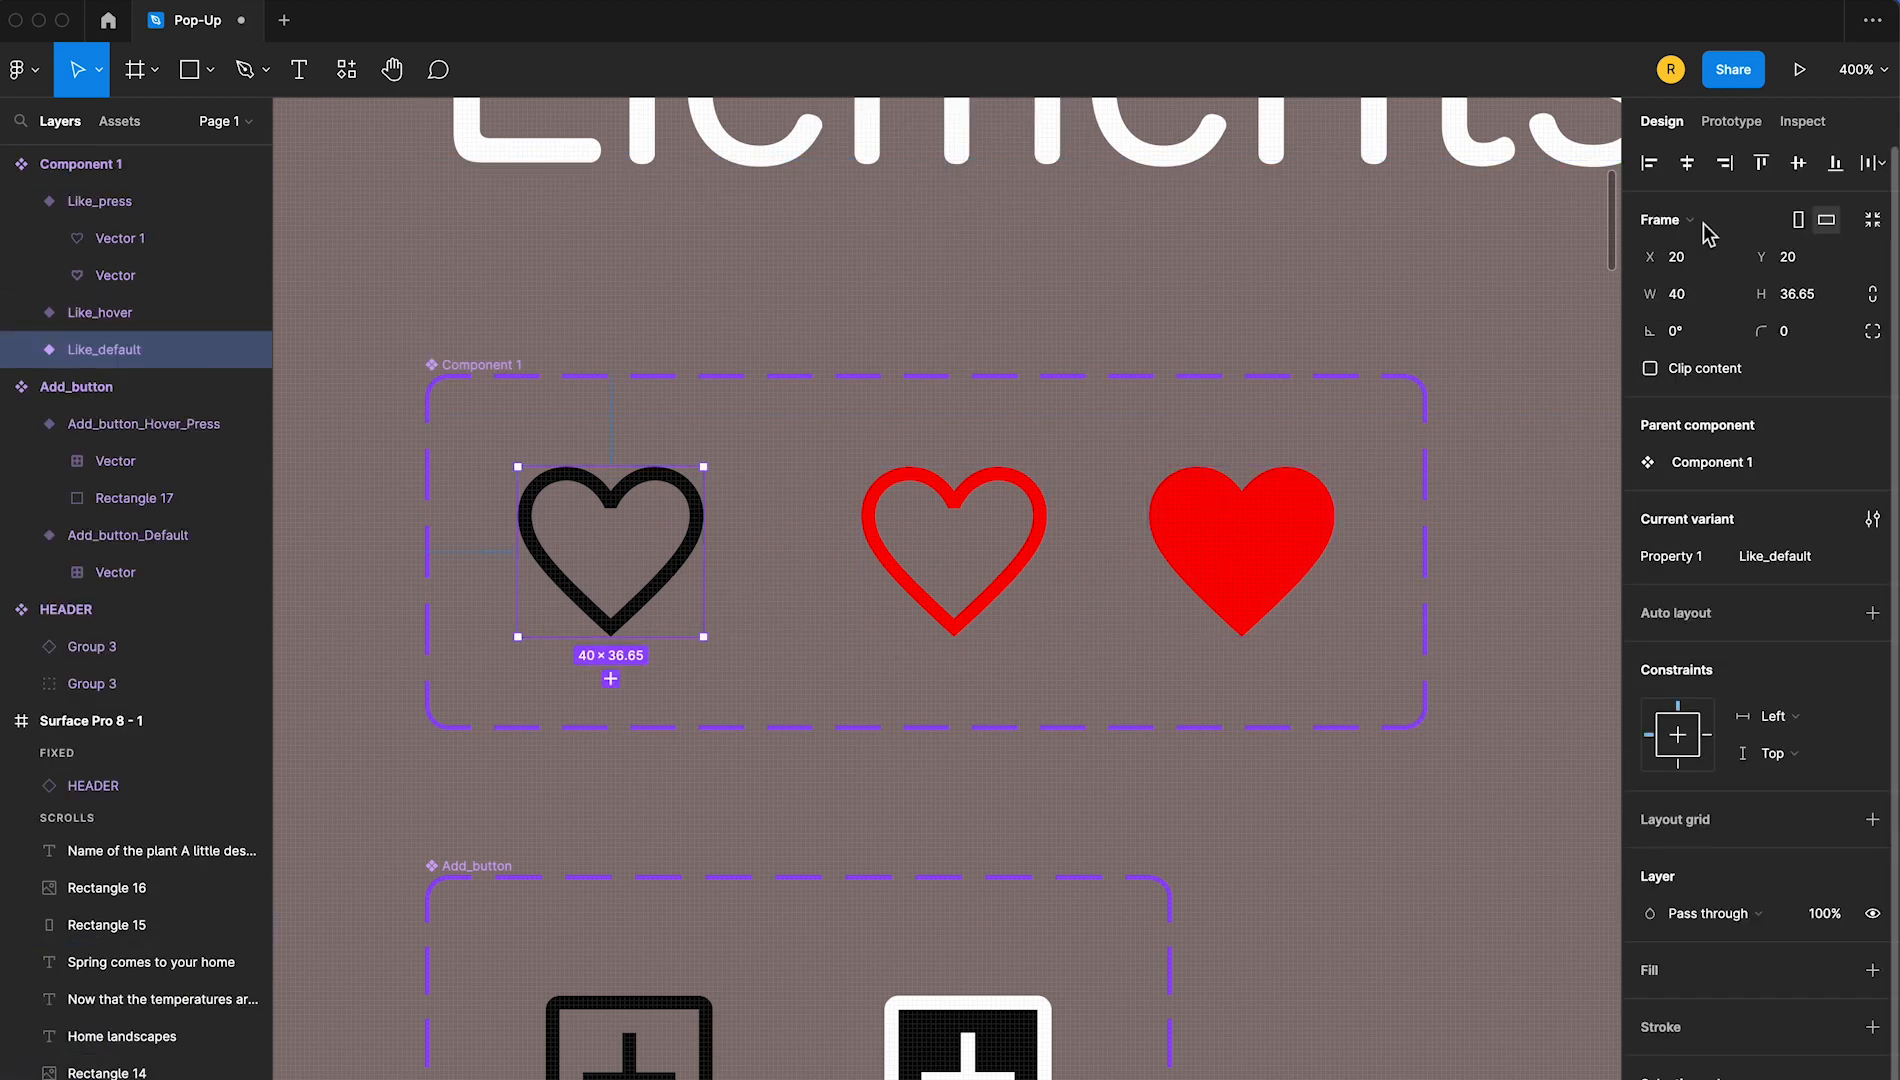
left_click(1731, 121)
left_click_drag(704, 551, 915, 585)
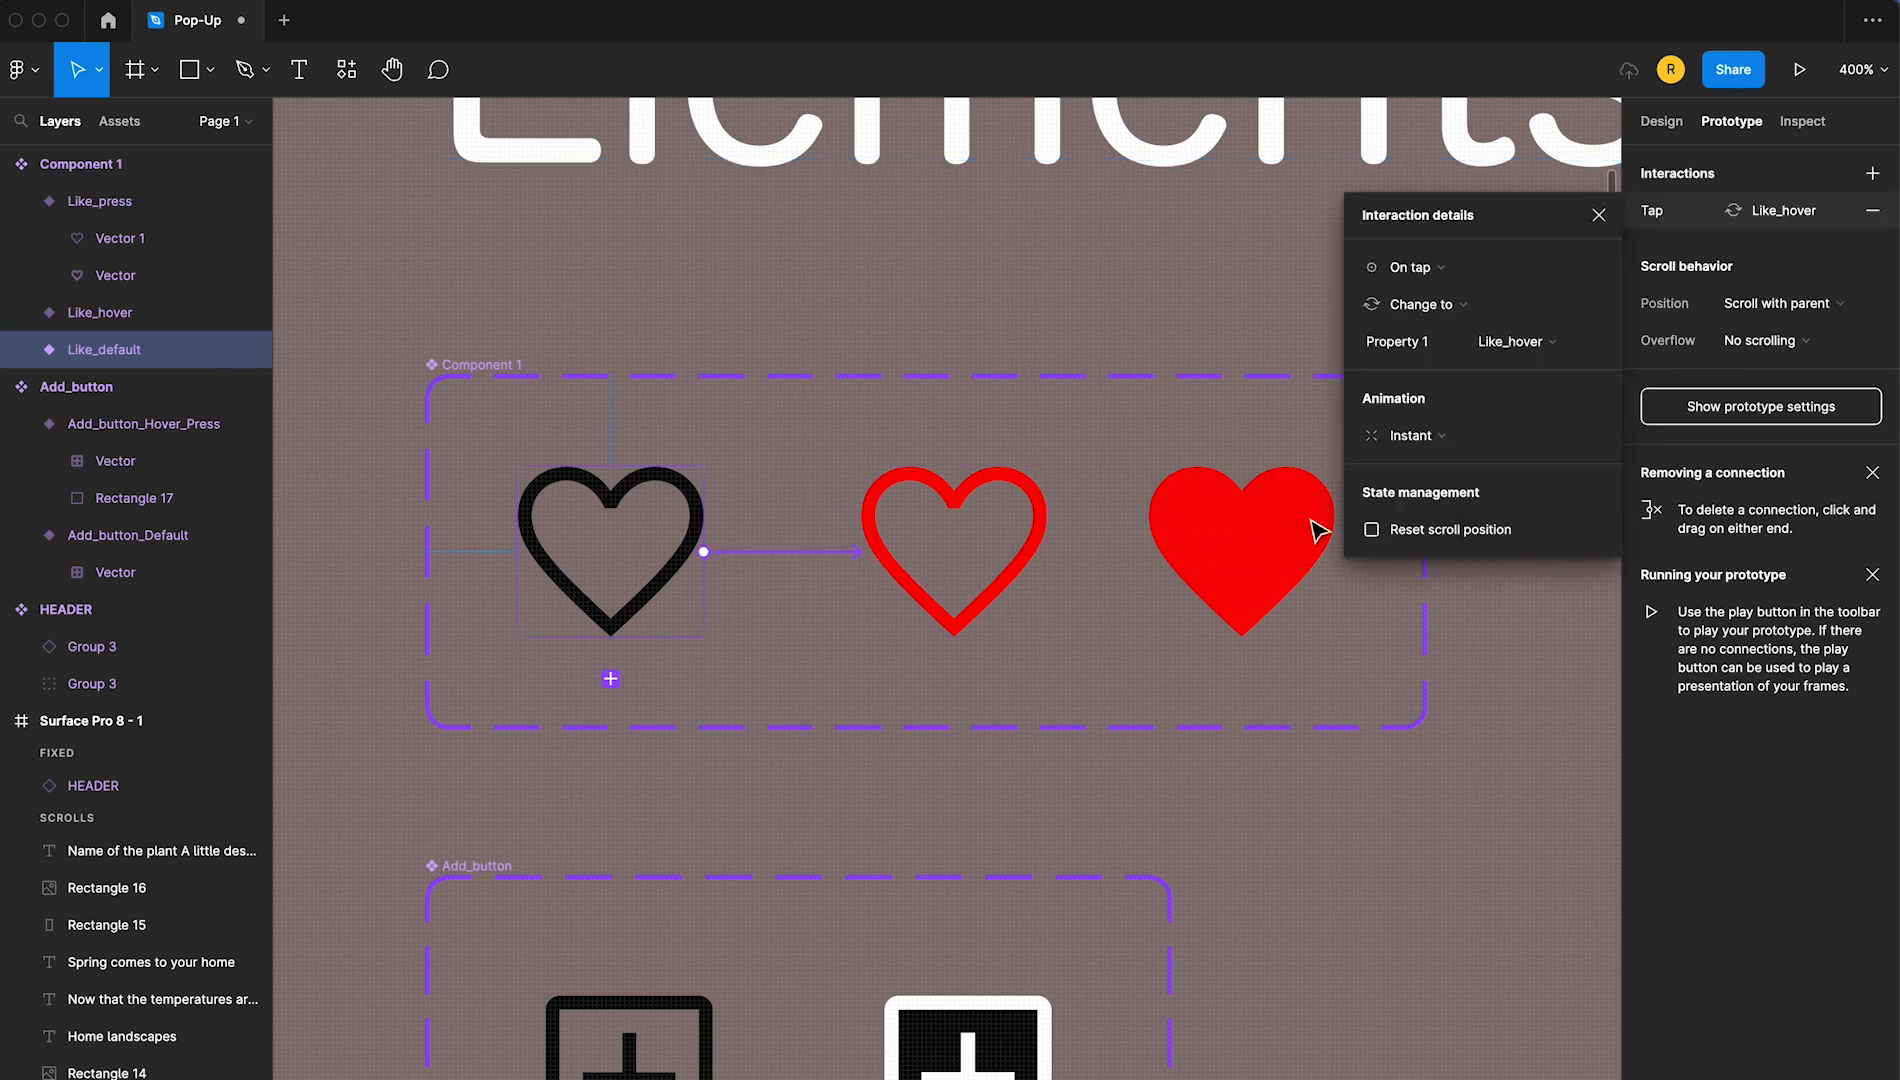
left_click(1420, 270)
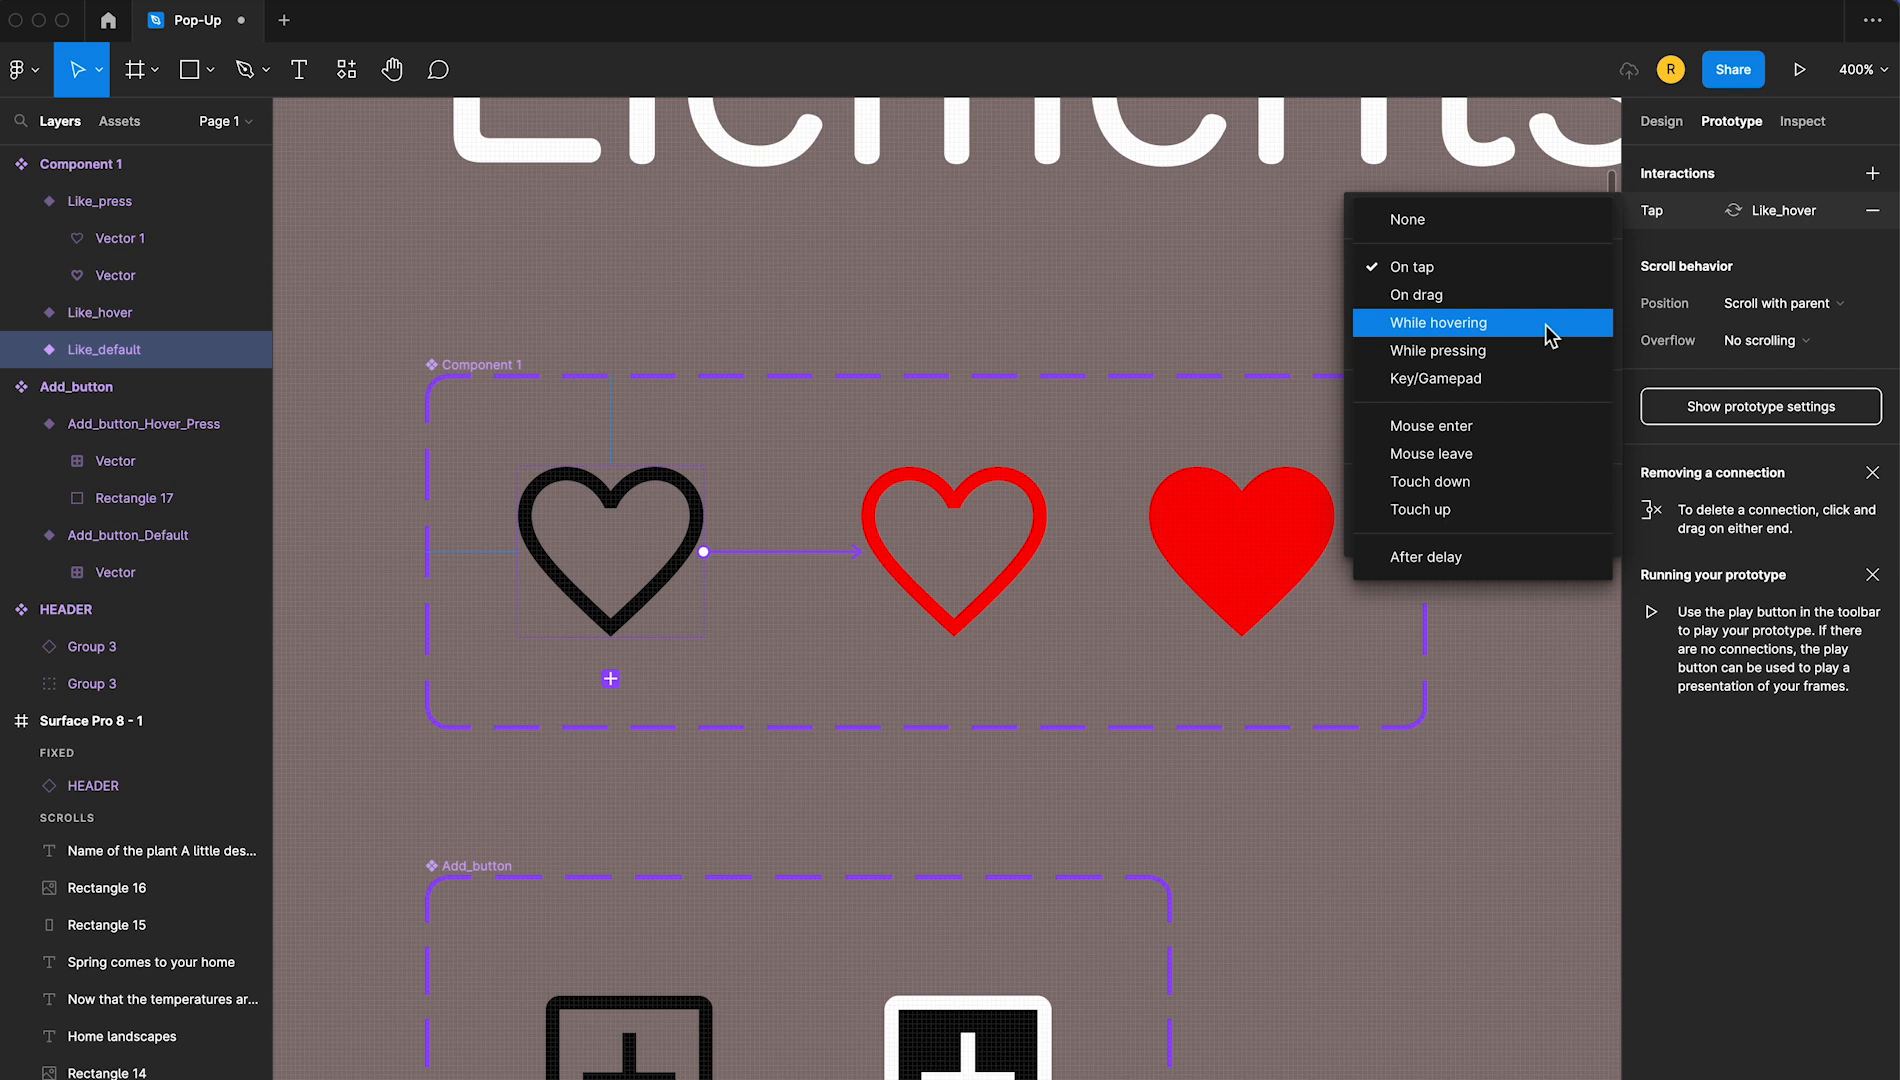
left_click(1547, 326)
Link the Like_hover variant back to Like_default with a Mouse leave interaction
left_click(1031, 580)
left_click_drag(861, 570, 690, 588)
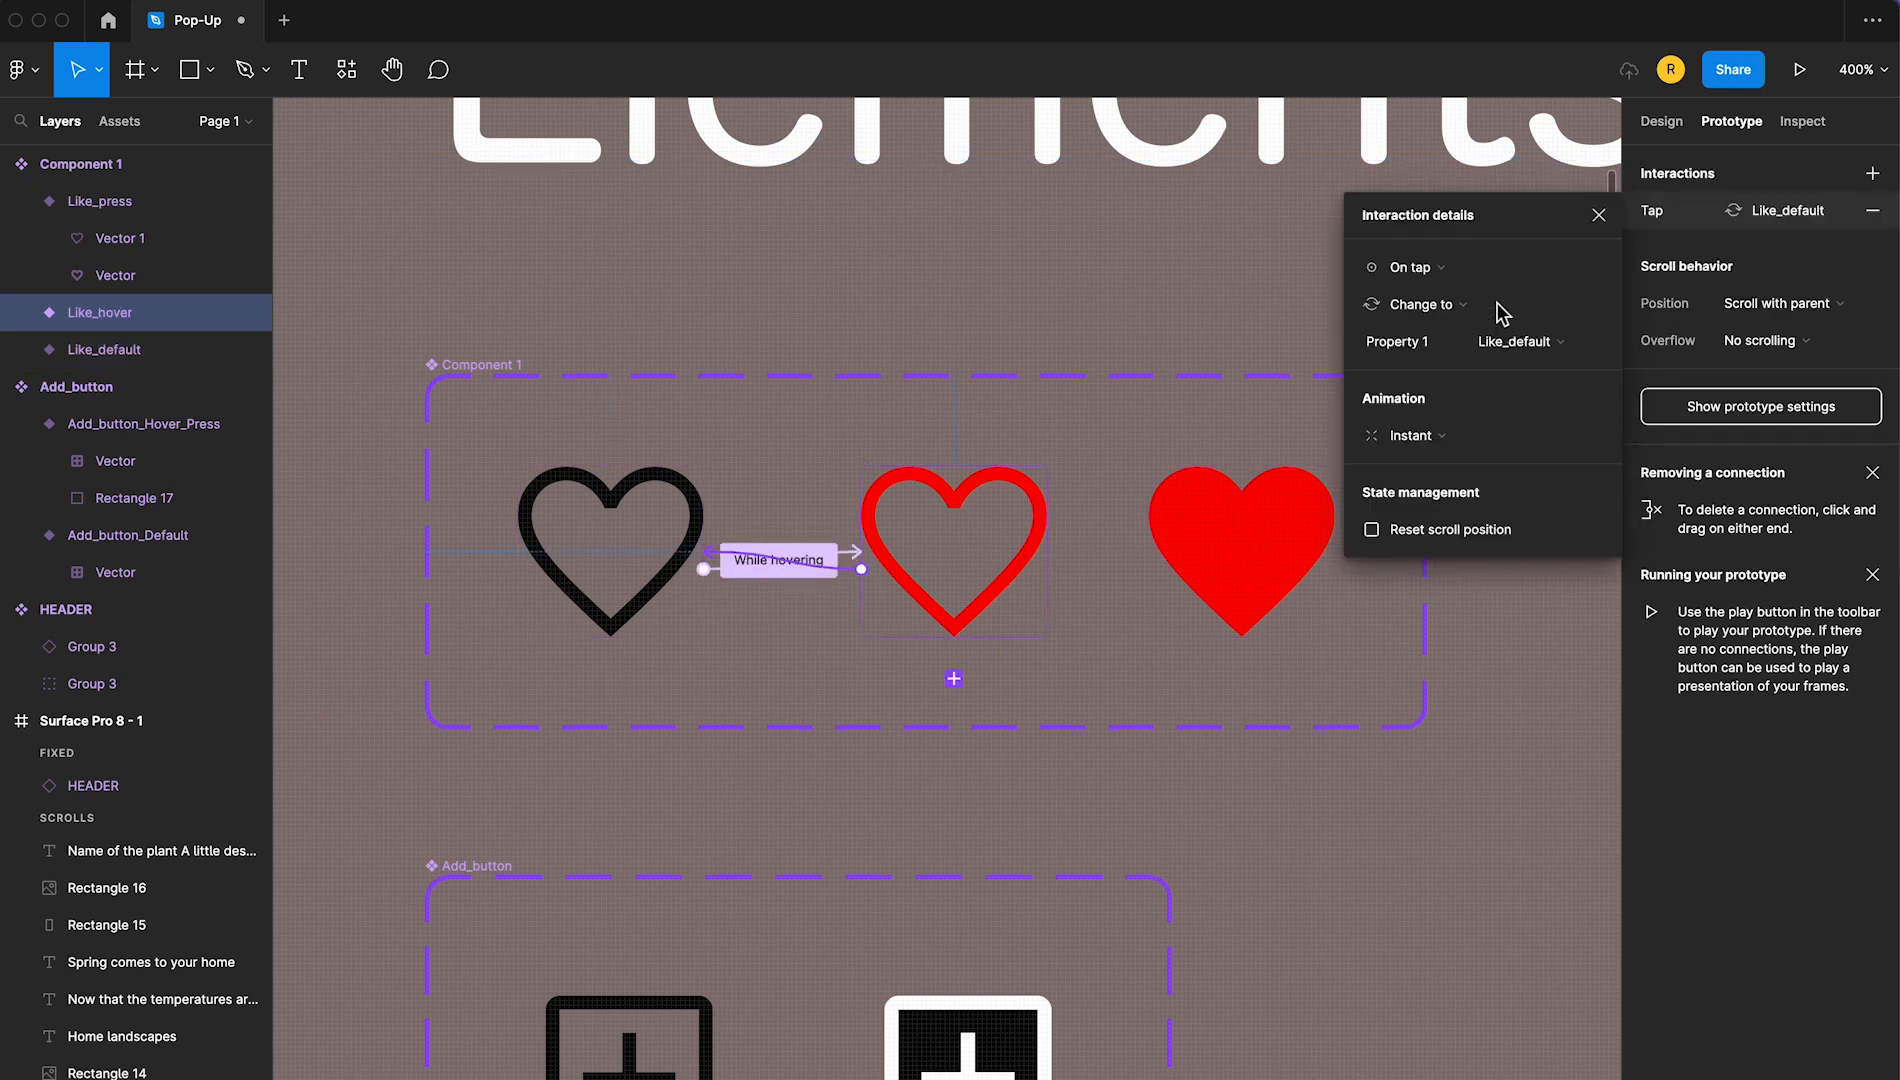
left_click(1415, 267)
left_click(1470, 454)
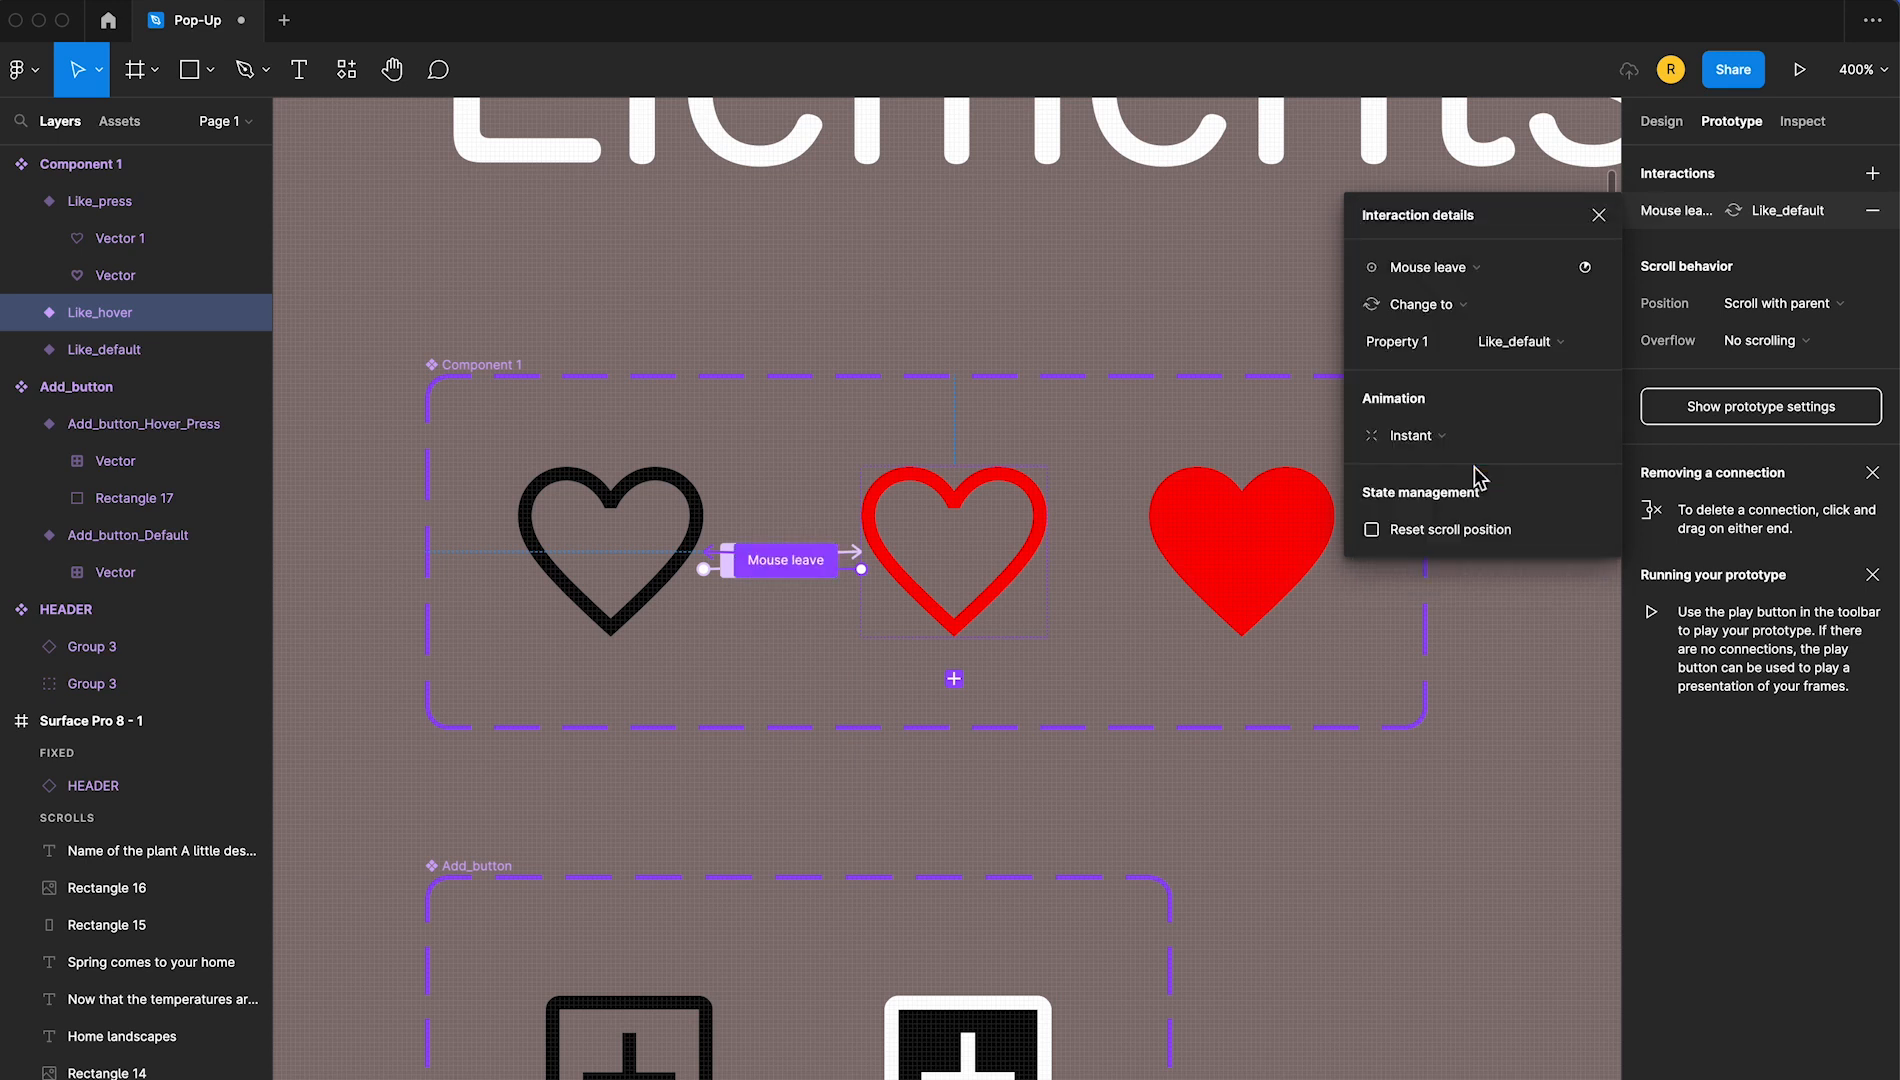
Link both Like_hover and Like_default to the Like_press variant with On tap interactions
left_click_drag(1047, 552, 1192, 565)
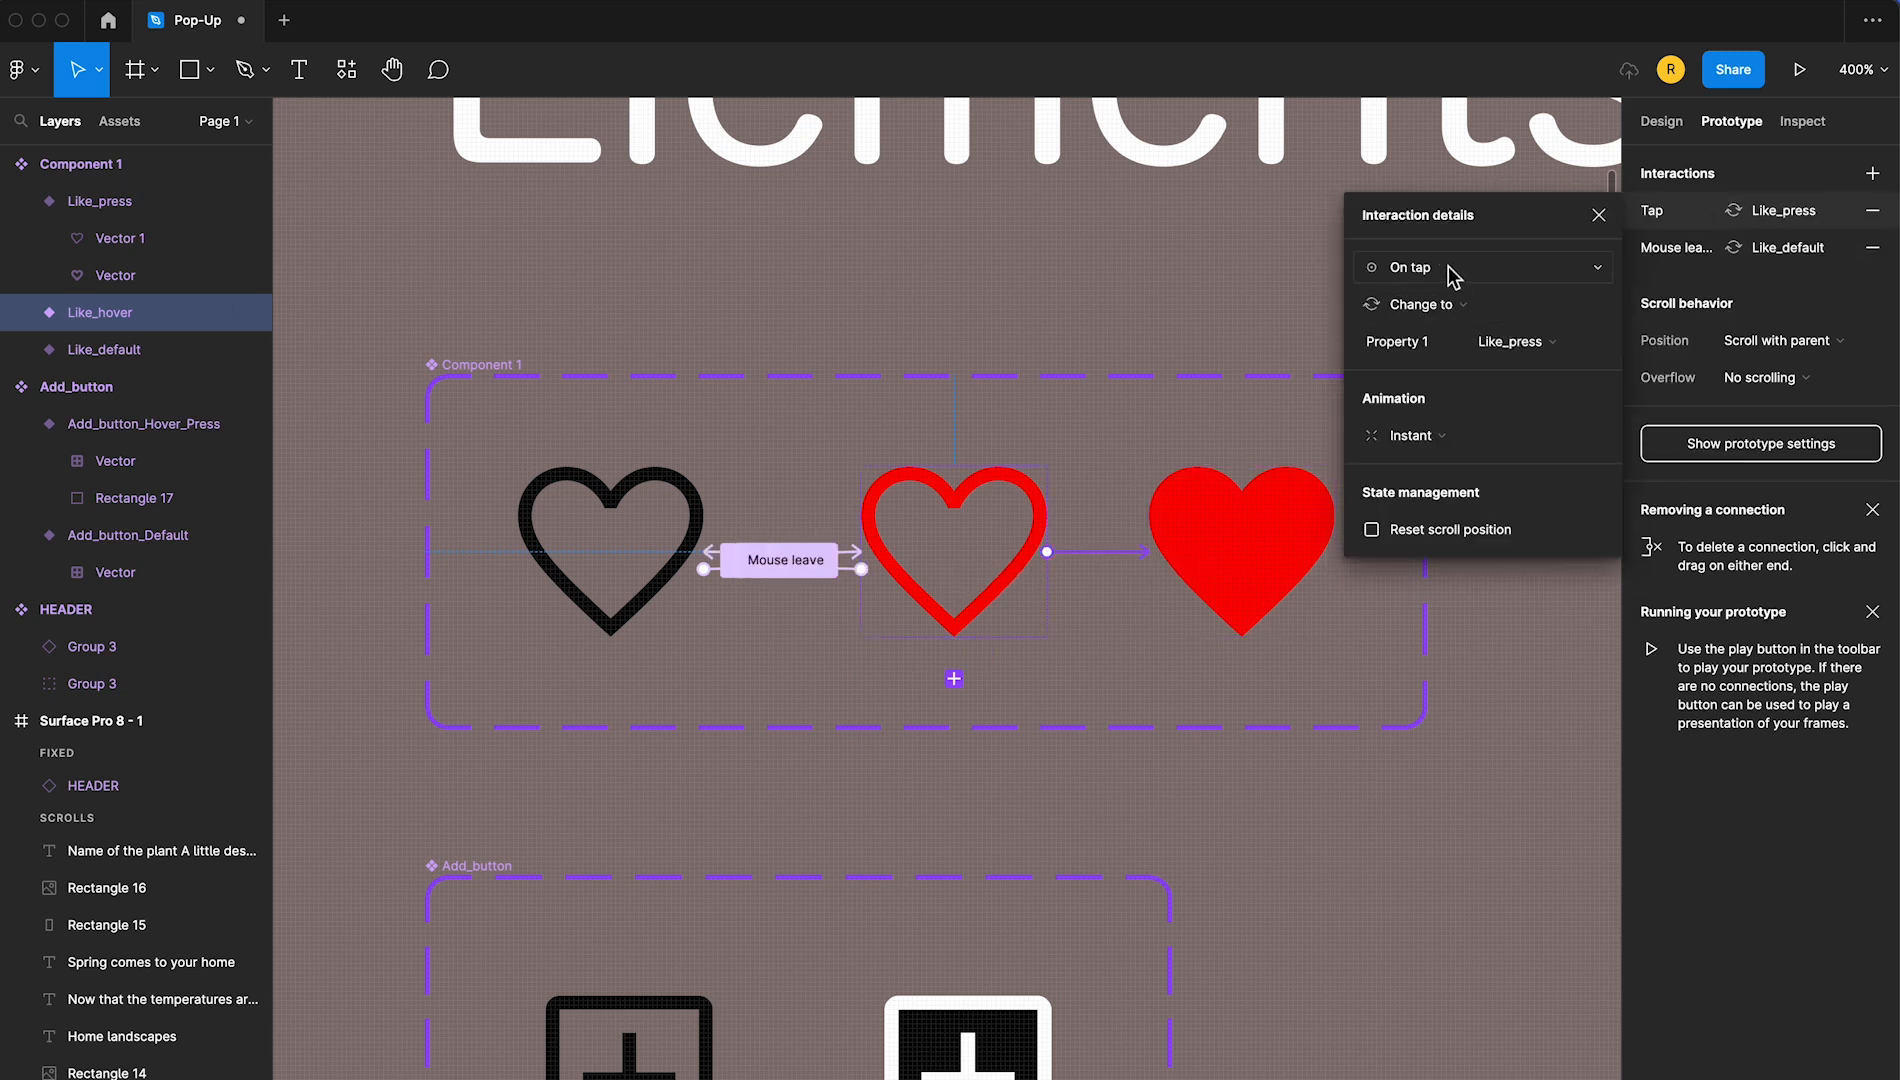
left_click(702, 535)
left_click_drag(704, 570, 1264, 555)
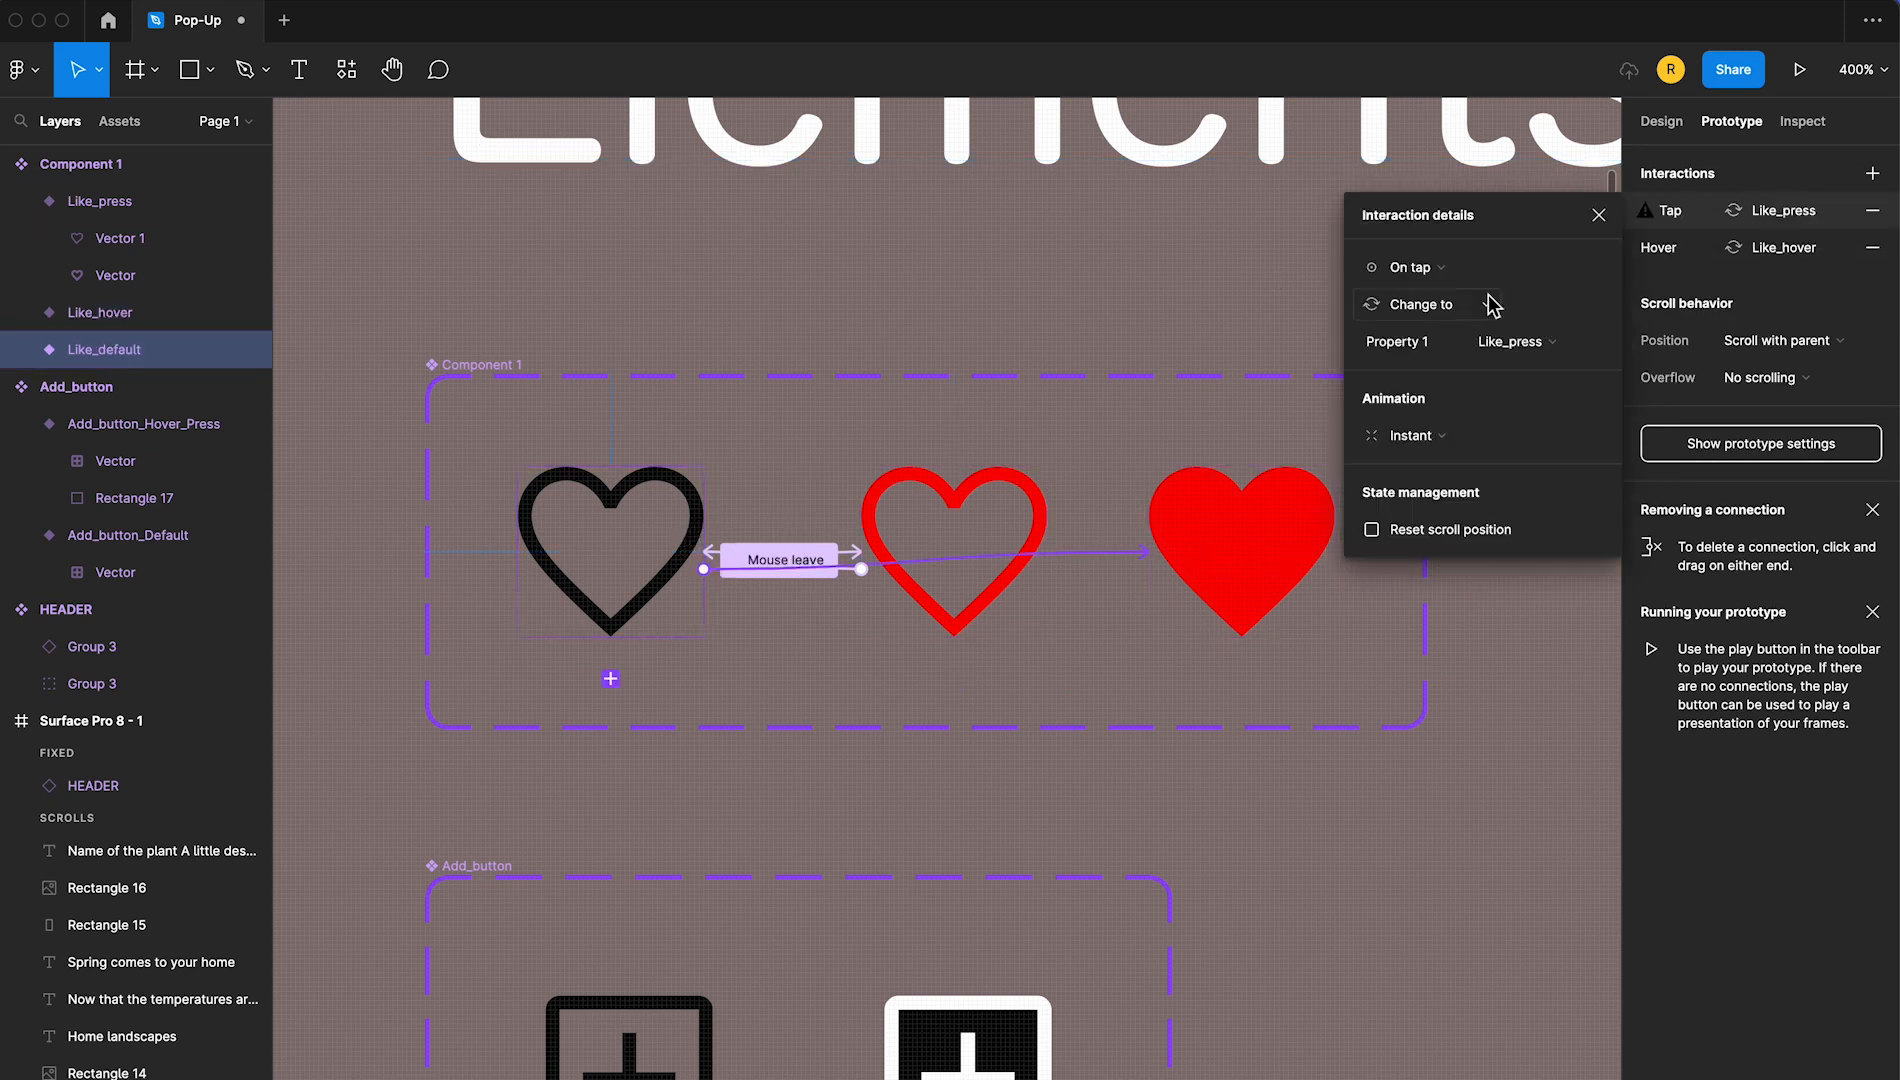
Link the filled Like_press heart back to Like_default with an On tap interaction
left_click(1255, 505)
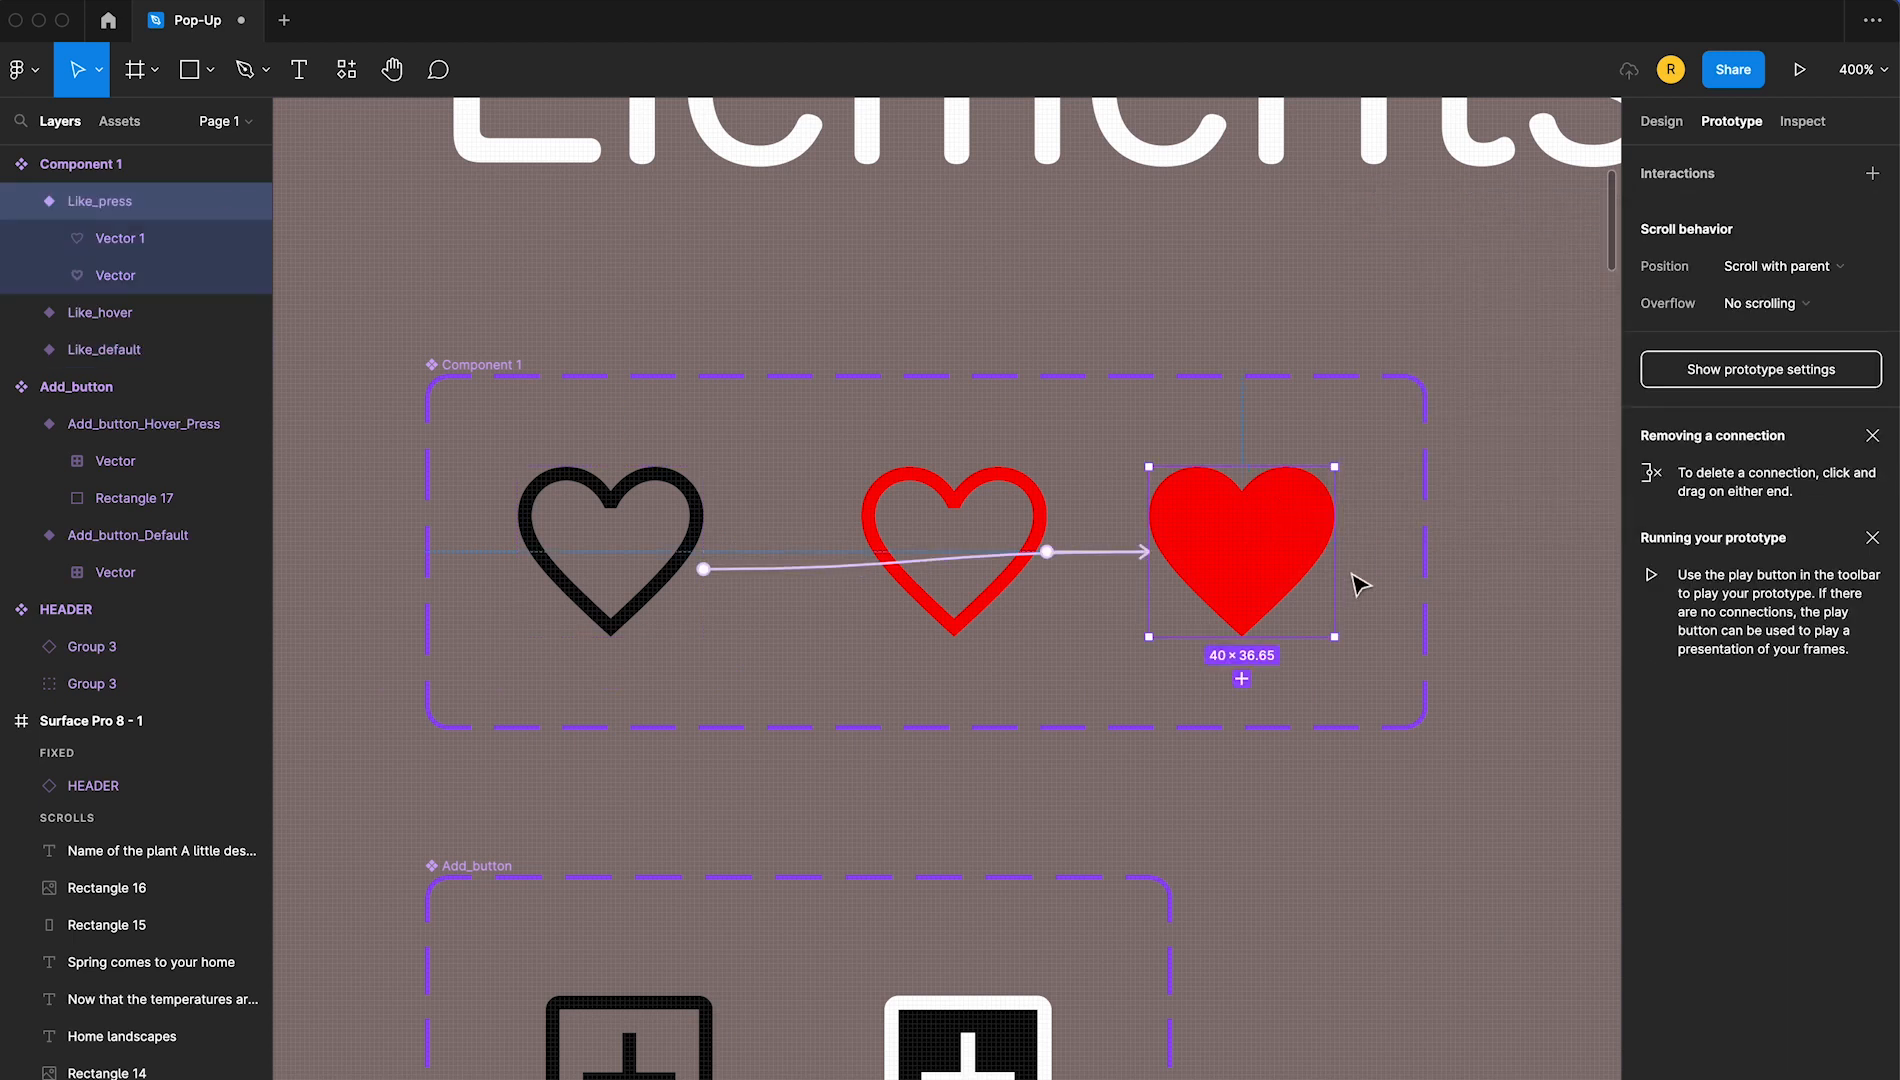
scroll(1355, 584, "up", 2)
left_click_drag(1323, 577, 653, 562)
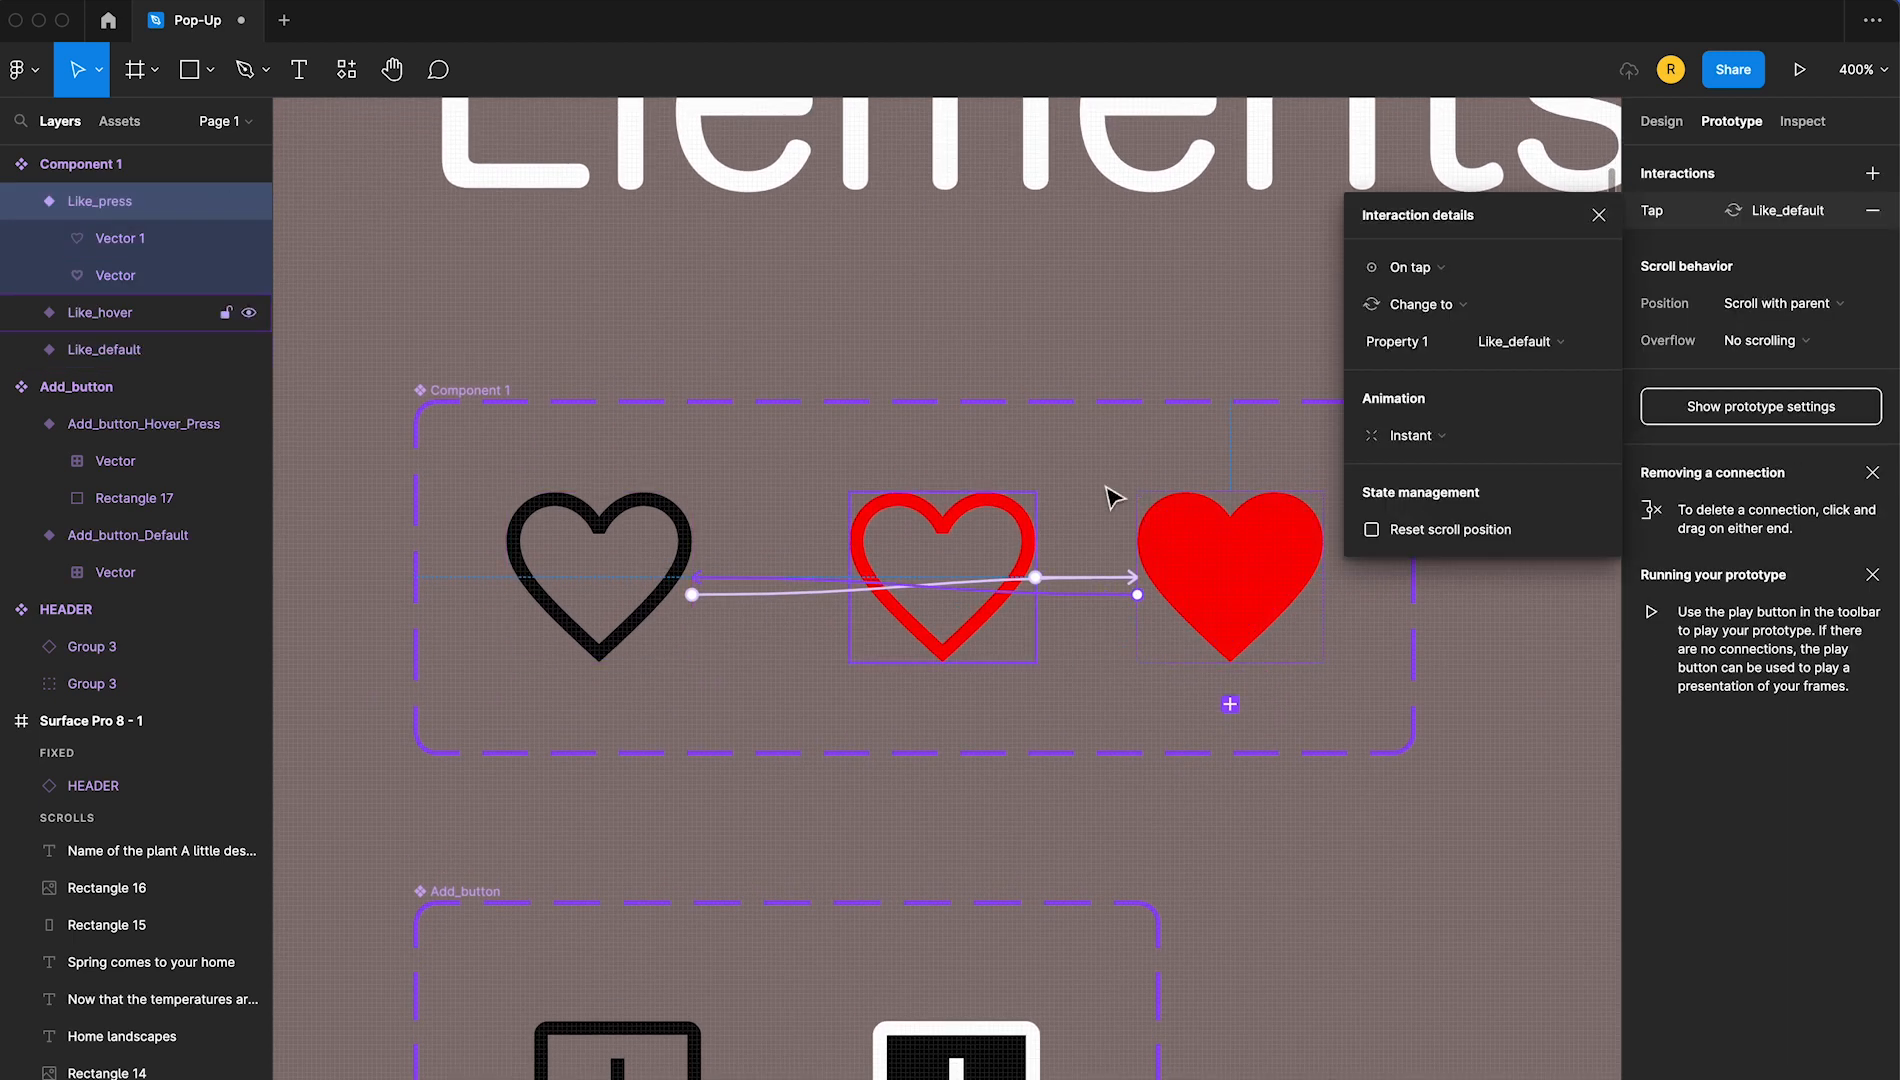
left_click(1599, 215)
left_click(946, 369)
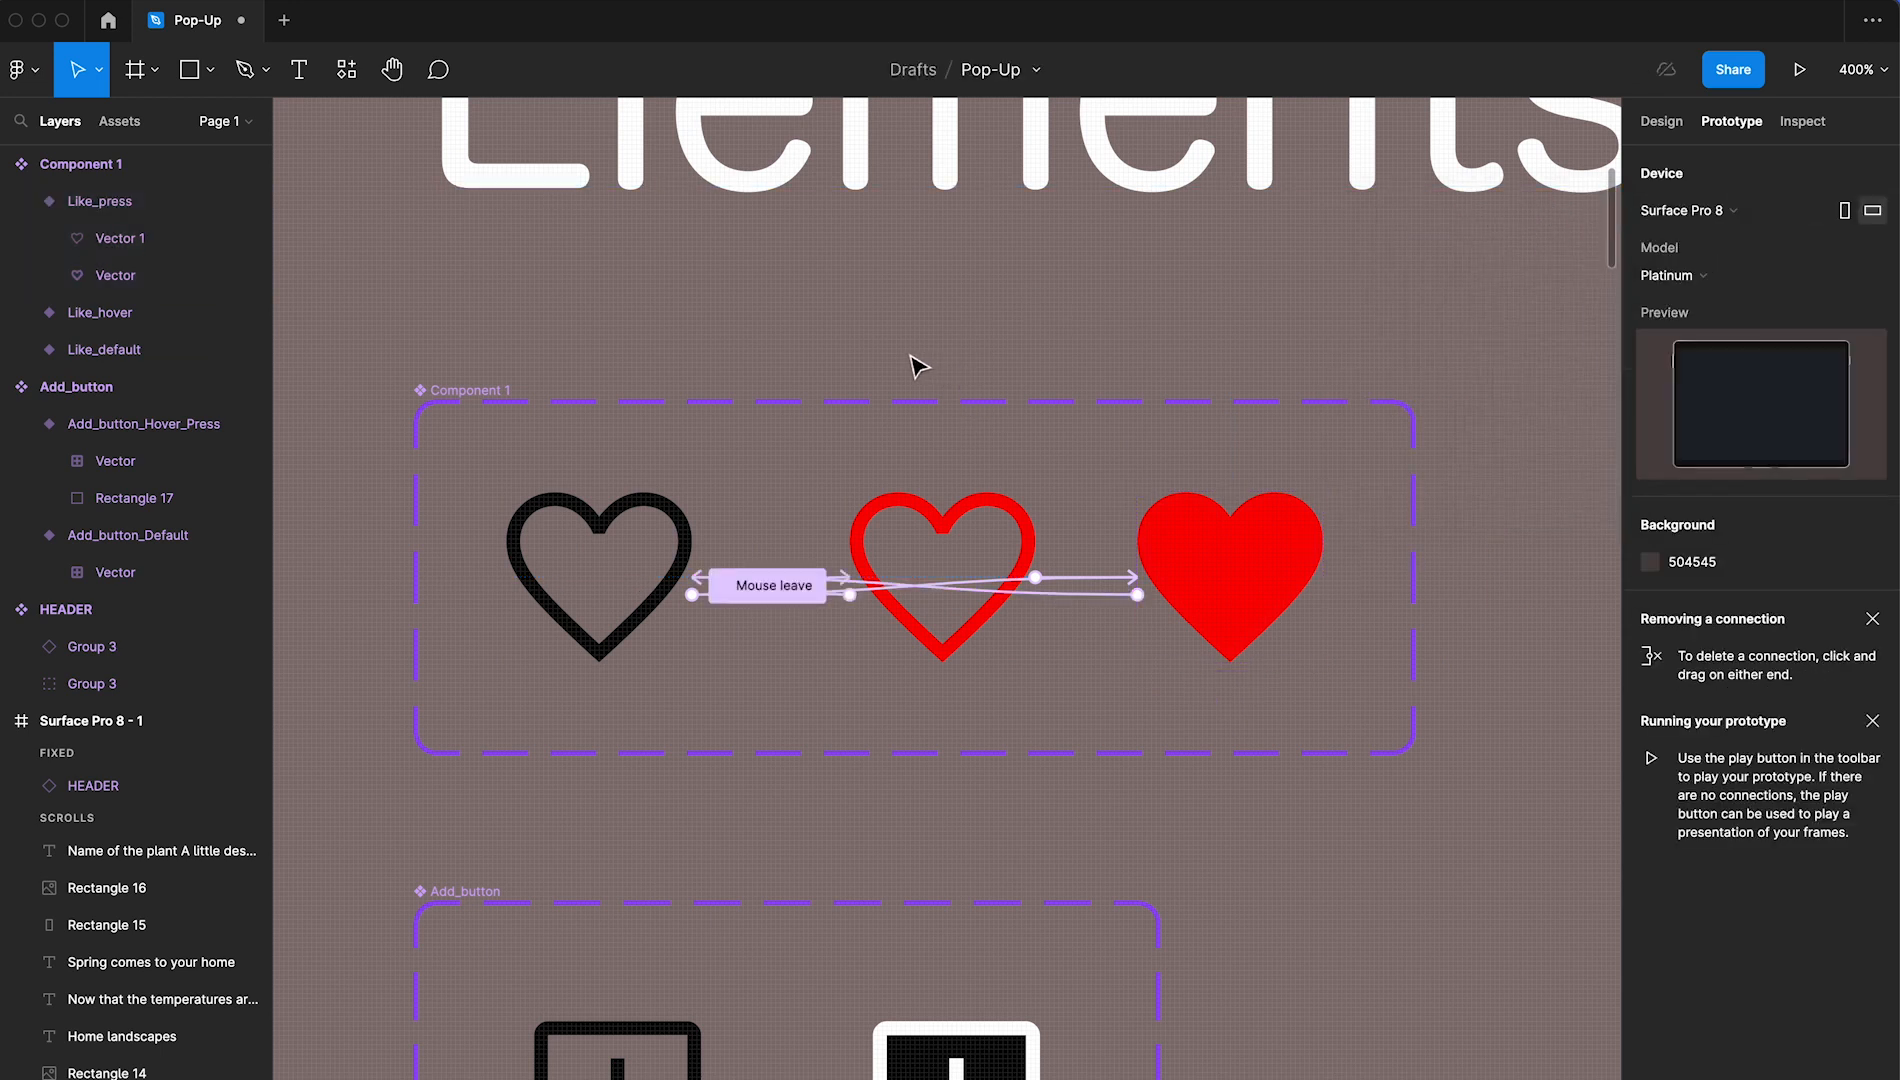
Duplicate the Share icon frame beside the original and rename the copy Share_Hover_Press
scroll(916, 365, "down", 5)
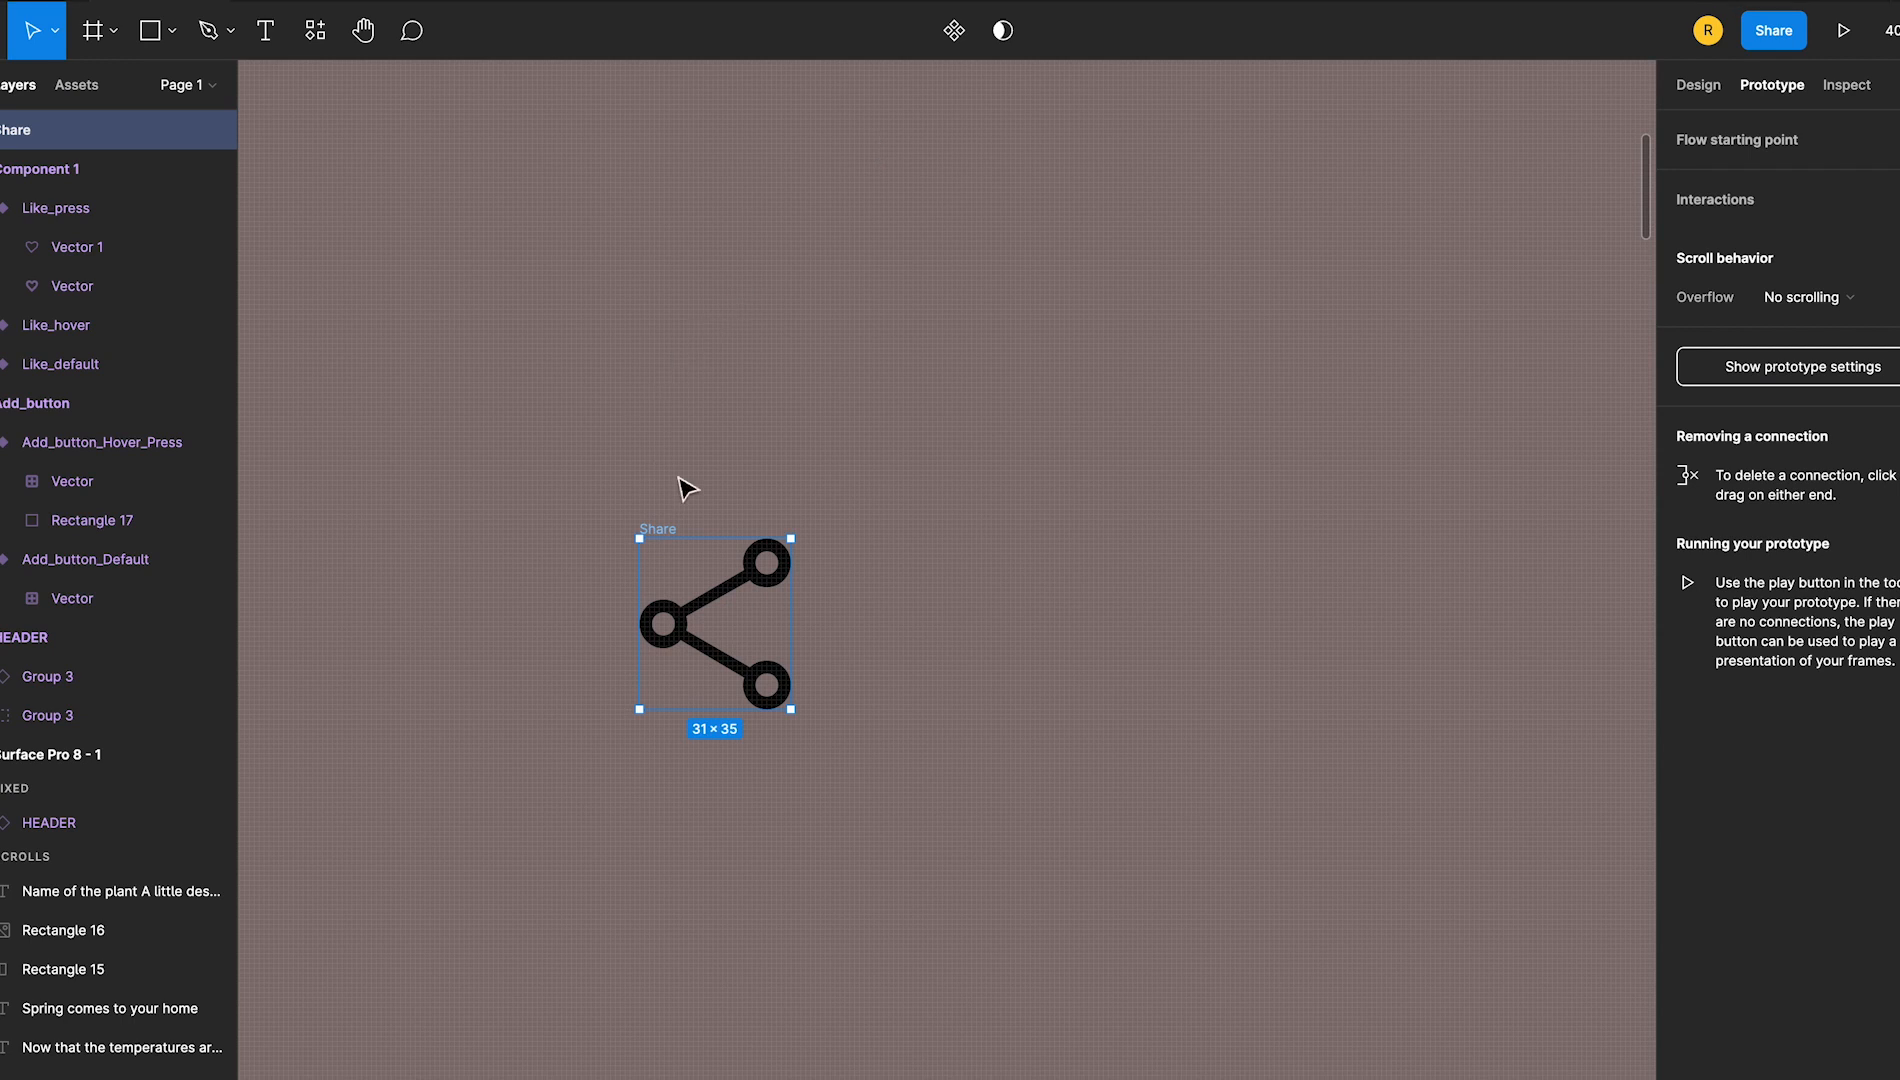
left_click_drag(666, 536, 981, 536)
double_click(985, 528)
left_click(995, 530)
type("_Hover_Press")
key("Return")
Recolour the vector in Share_Hover_Press from the black fill to a bright blue
left_click(1043, 623)
left_click(1697, 85)
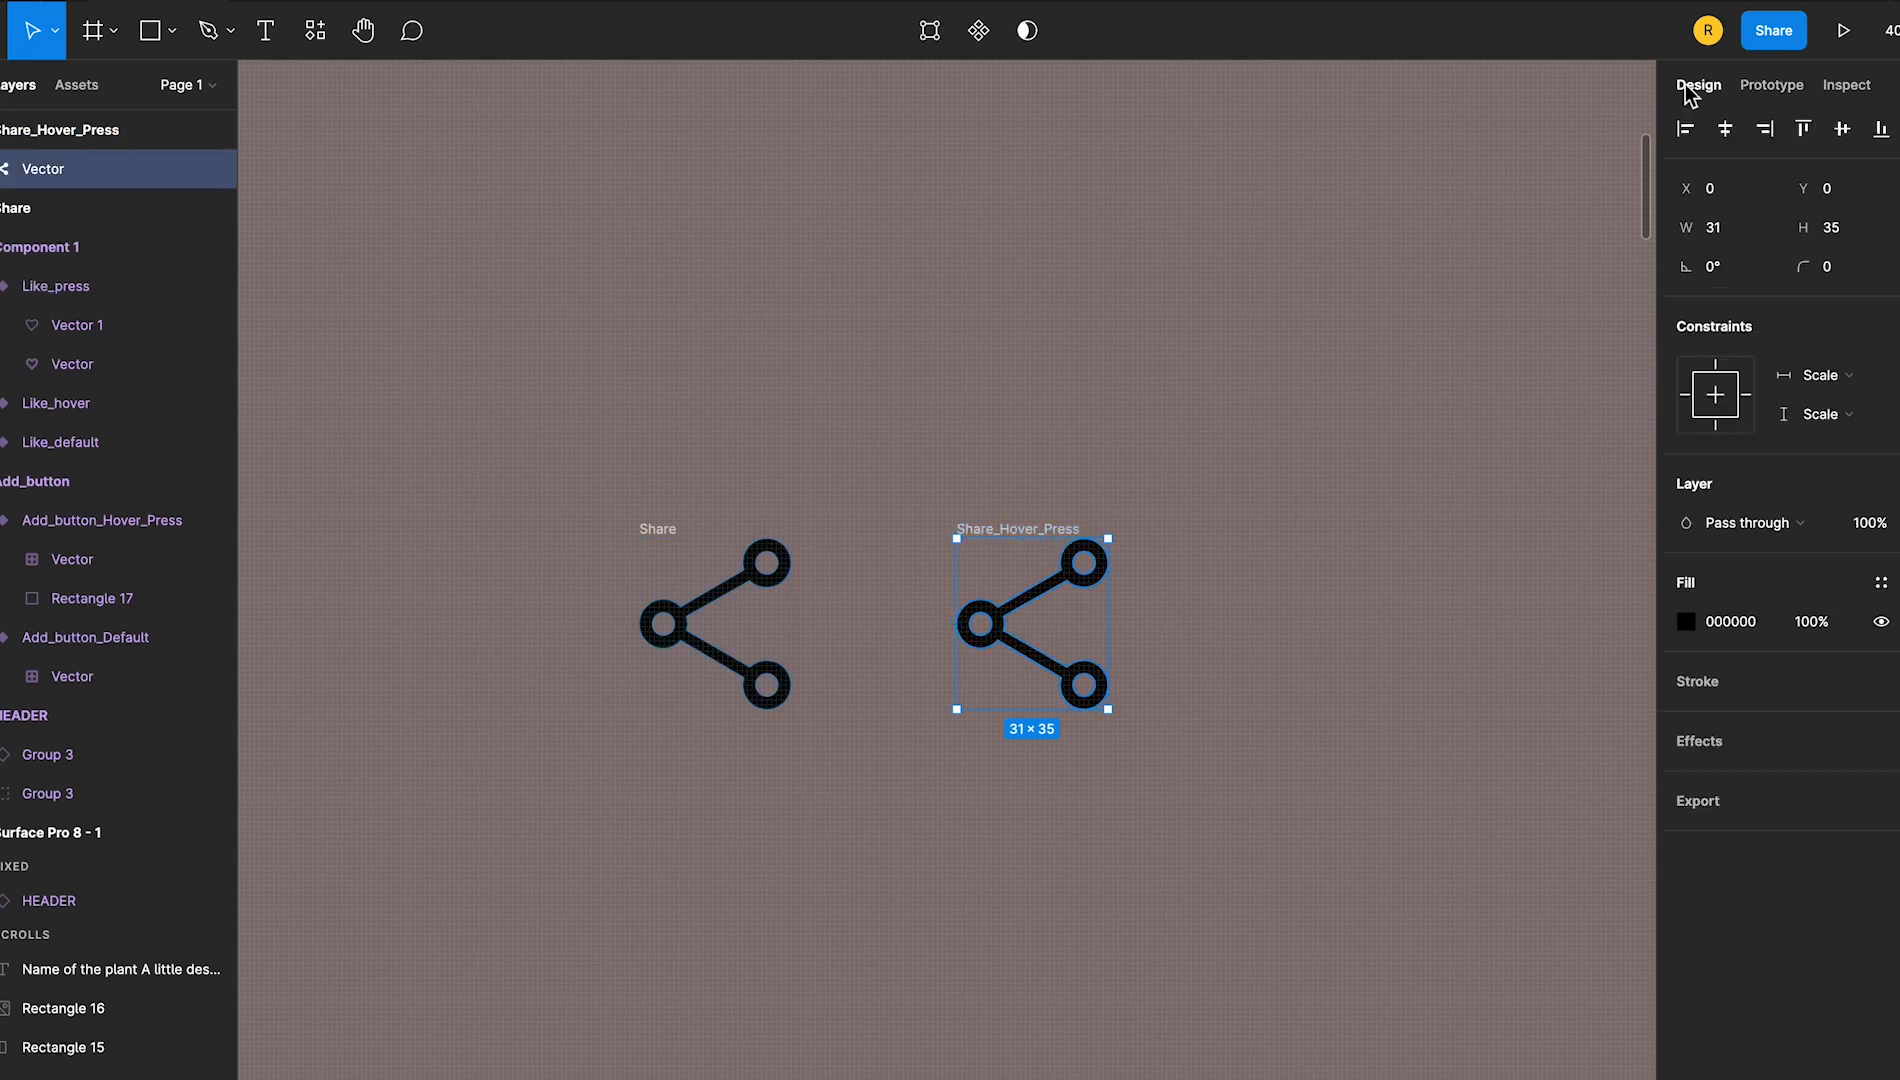
left_click(1688, 614)
left_click(1563, 947)
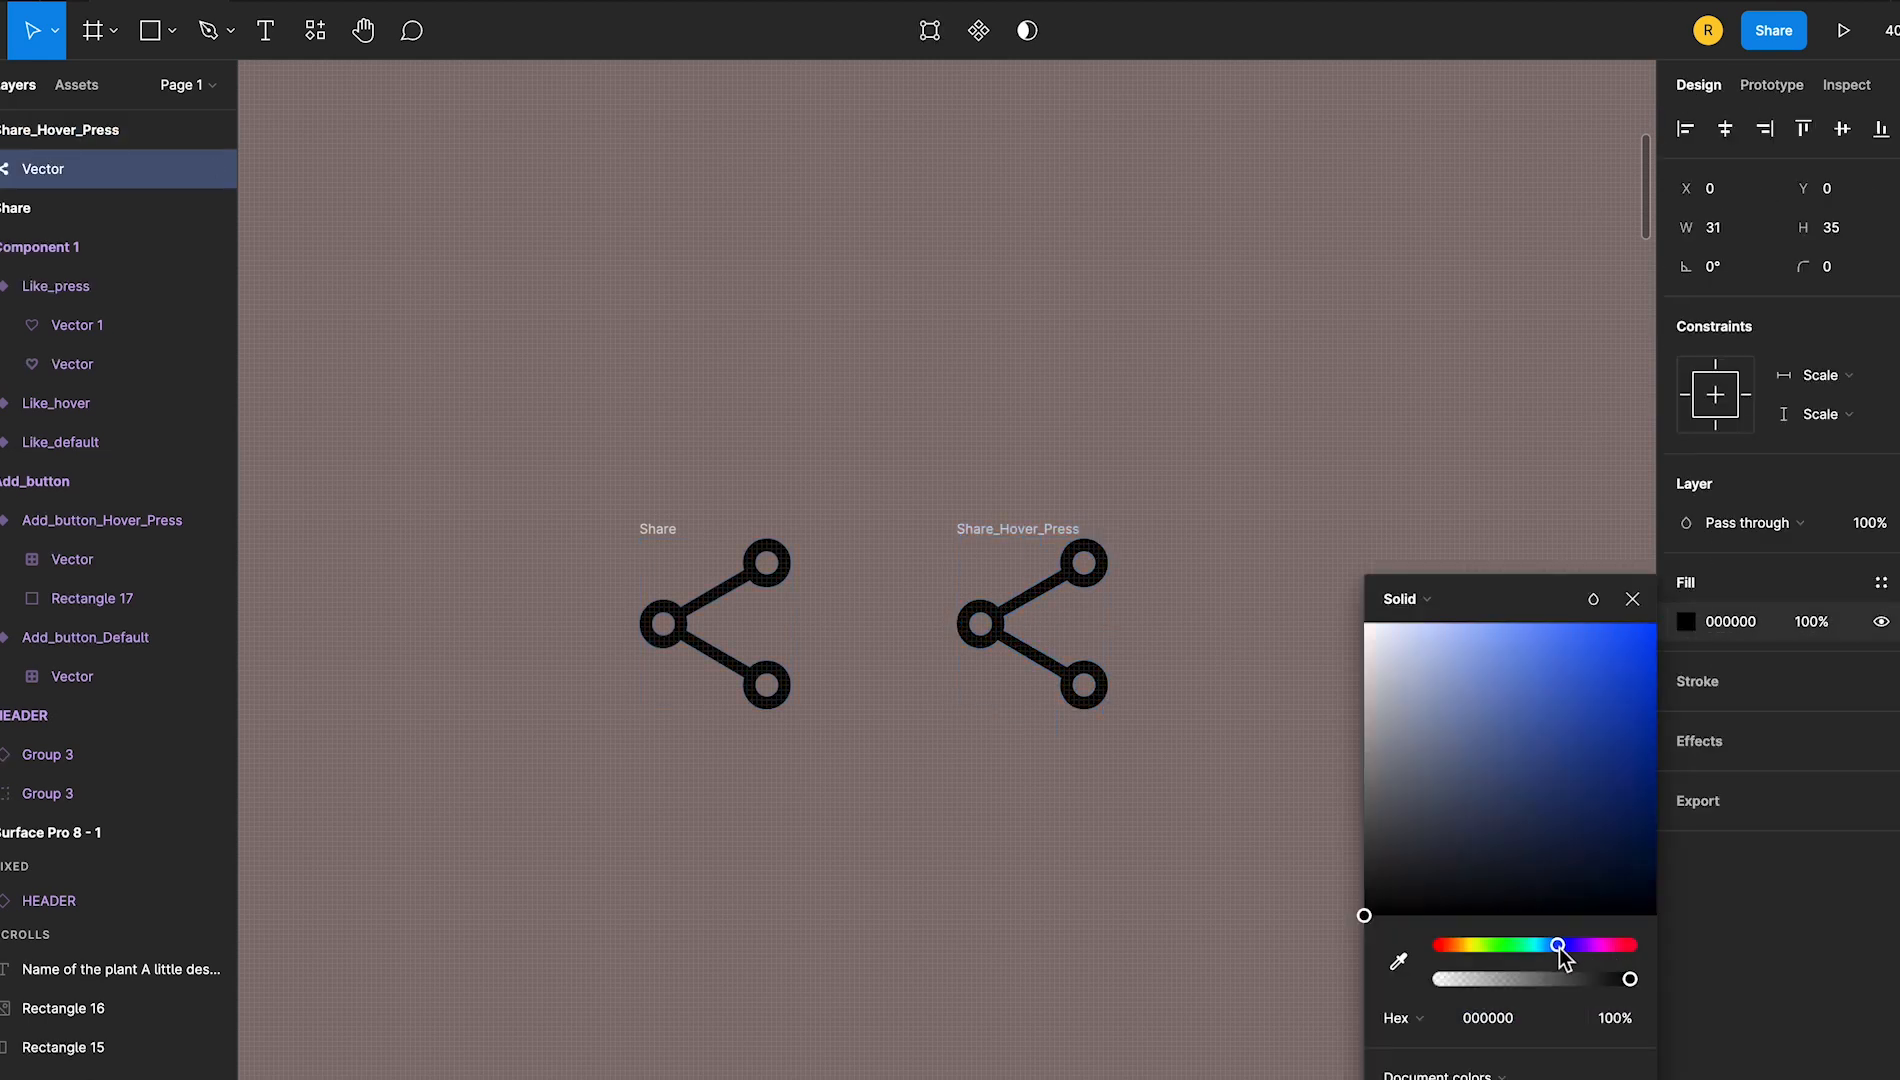
left_click(1584, 638)
left_click(1632, 598)
left_click(1374, 615)
Combine the Share and Share_Hover_Press frames into a component set
left_click_drag(490, 410, 1192, 873)
left_click(924, 32)
left_click(921, 148)
Link the Share variant to Share_Hover_Press with both a While hovering and an On tap interaction
left_click(1772, 86)
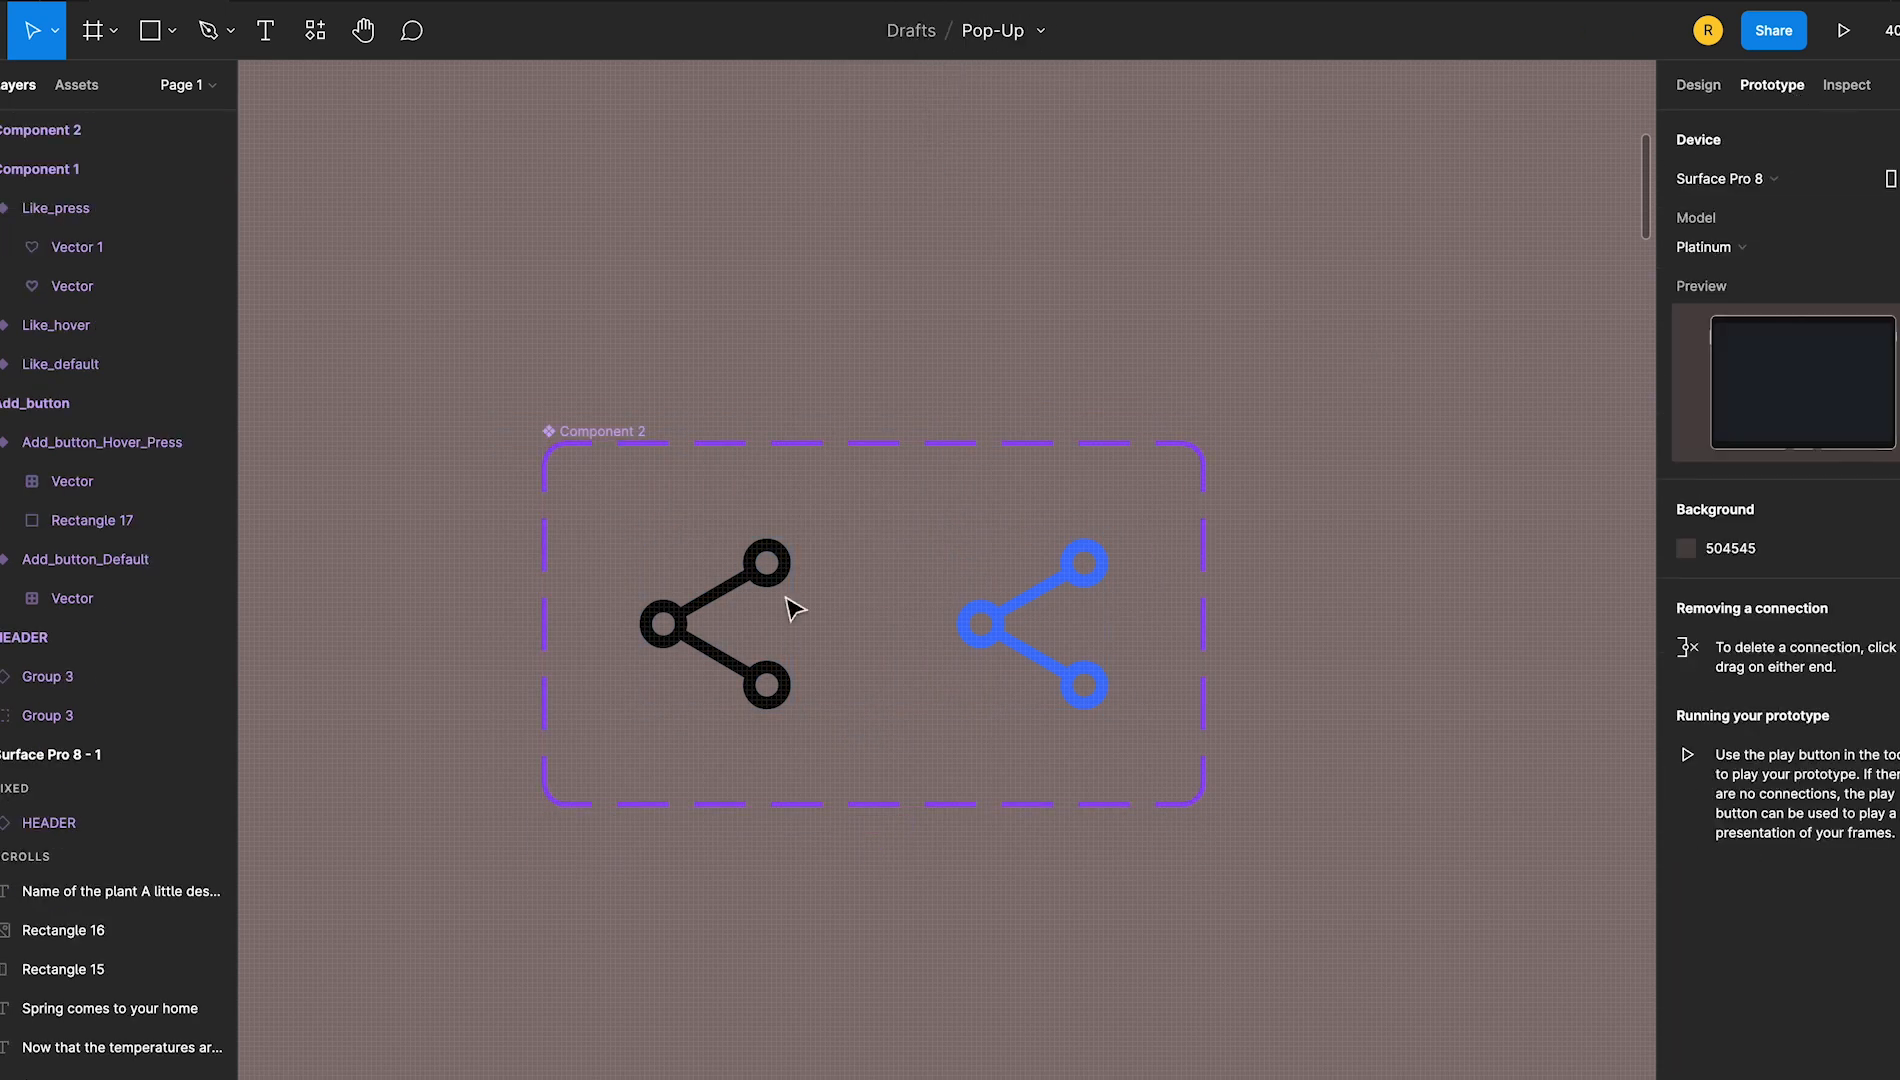
left_click(789, 615)
left_click_drag(790, 623, 1000, 670)
left_click(1505, 246)
left_click(1505, 293)
left_click(984, 288)
left_click(789, 623)
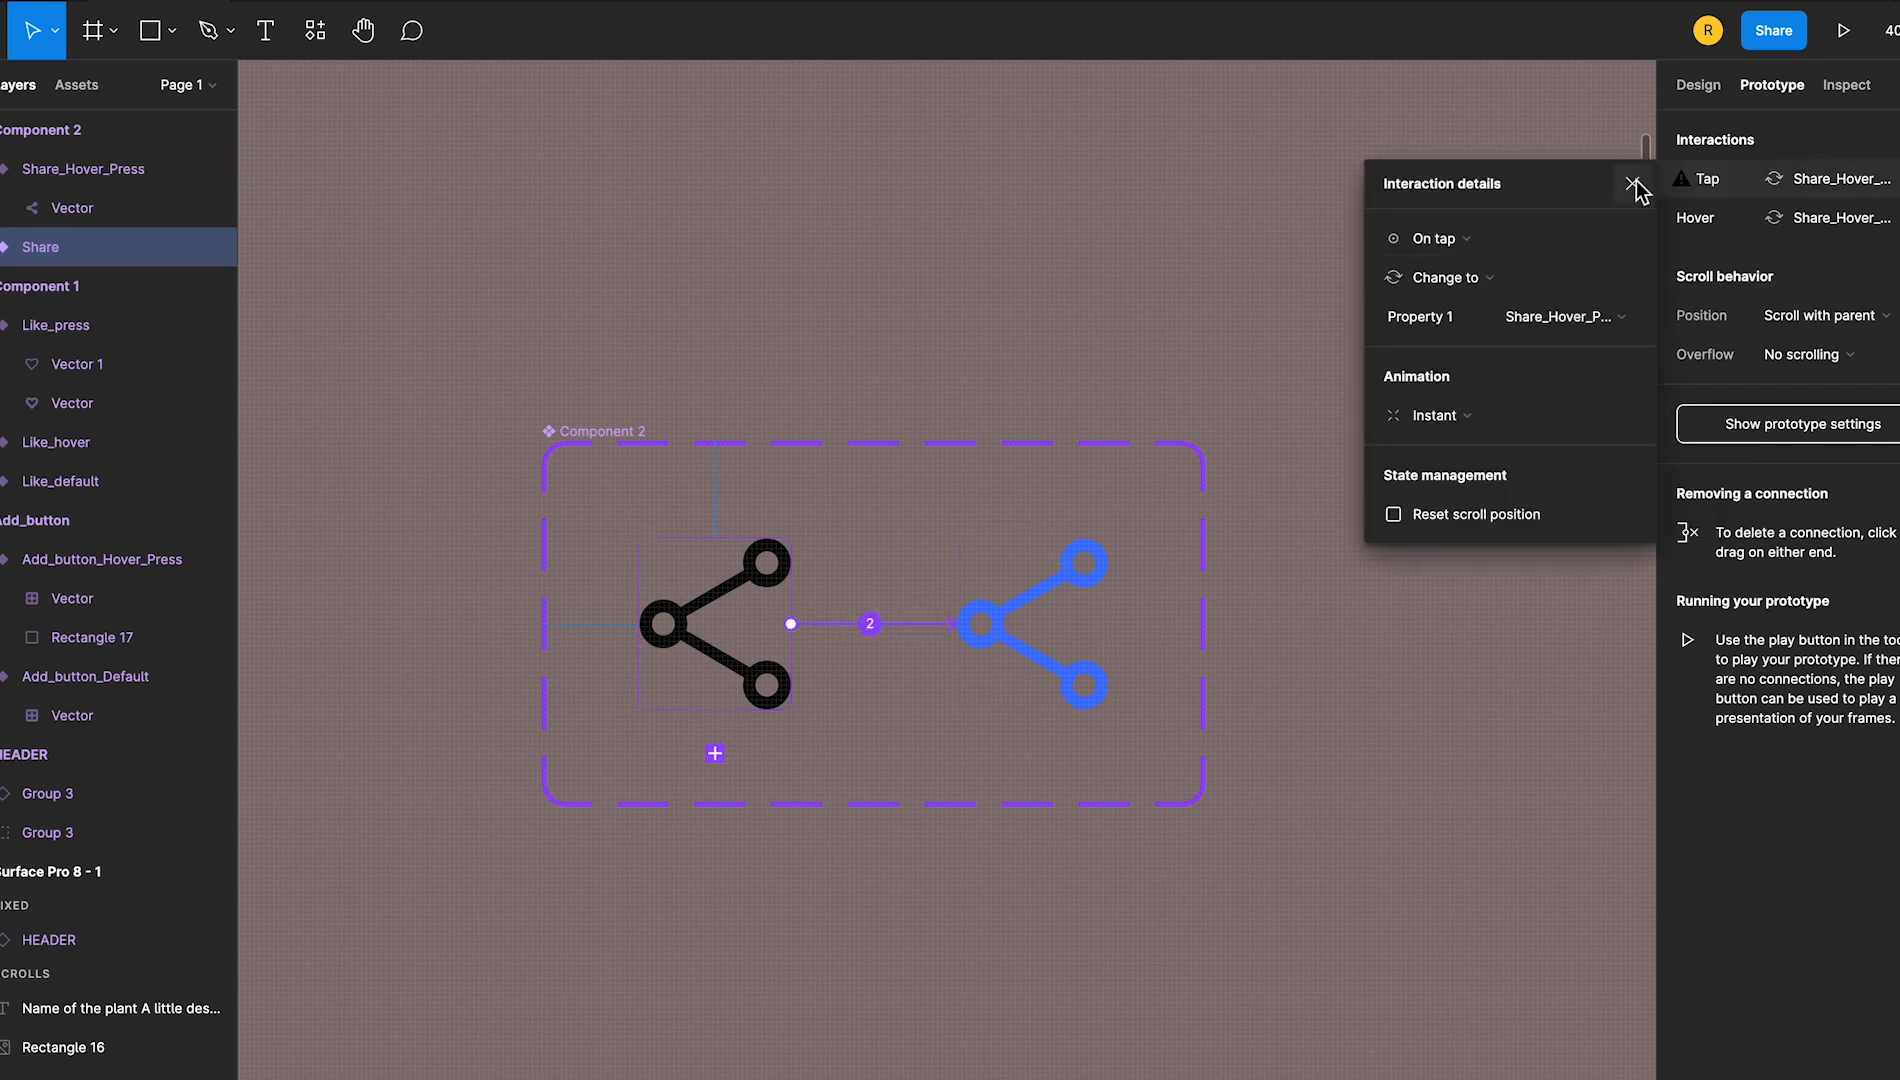
left_click(1632, 184)
left_click(1140, 236)
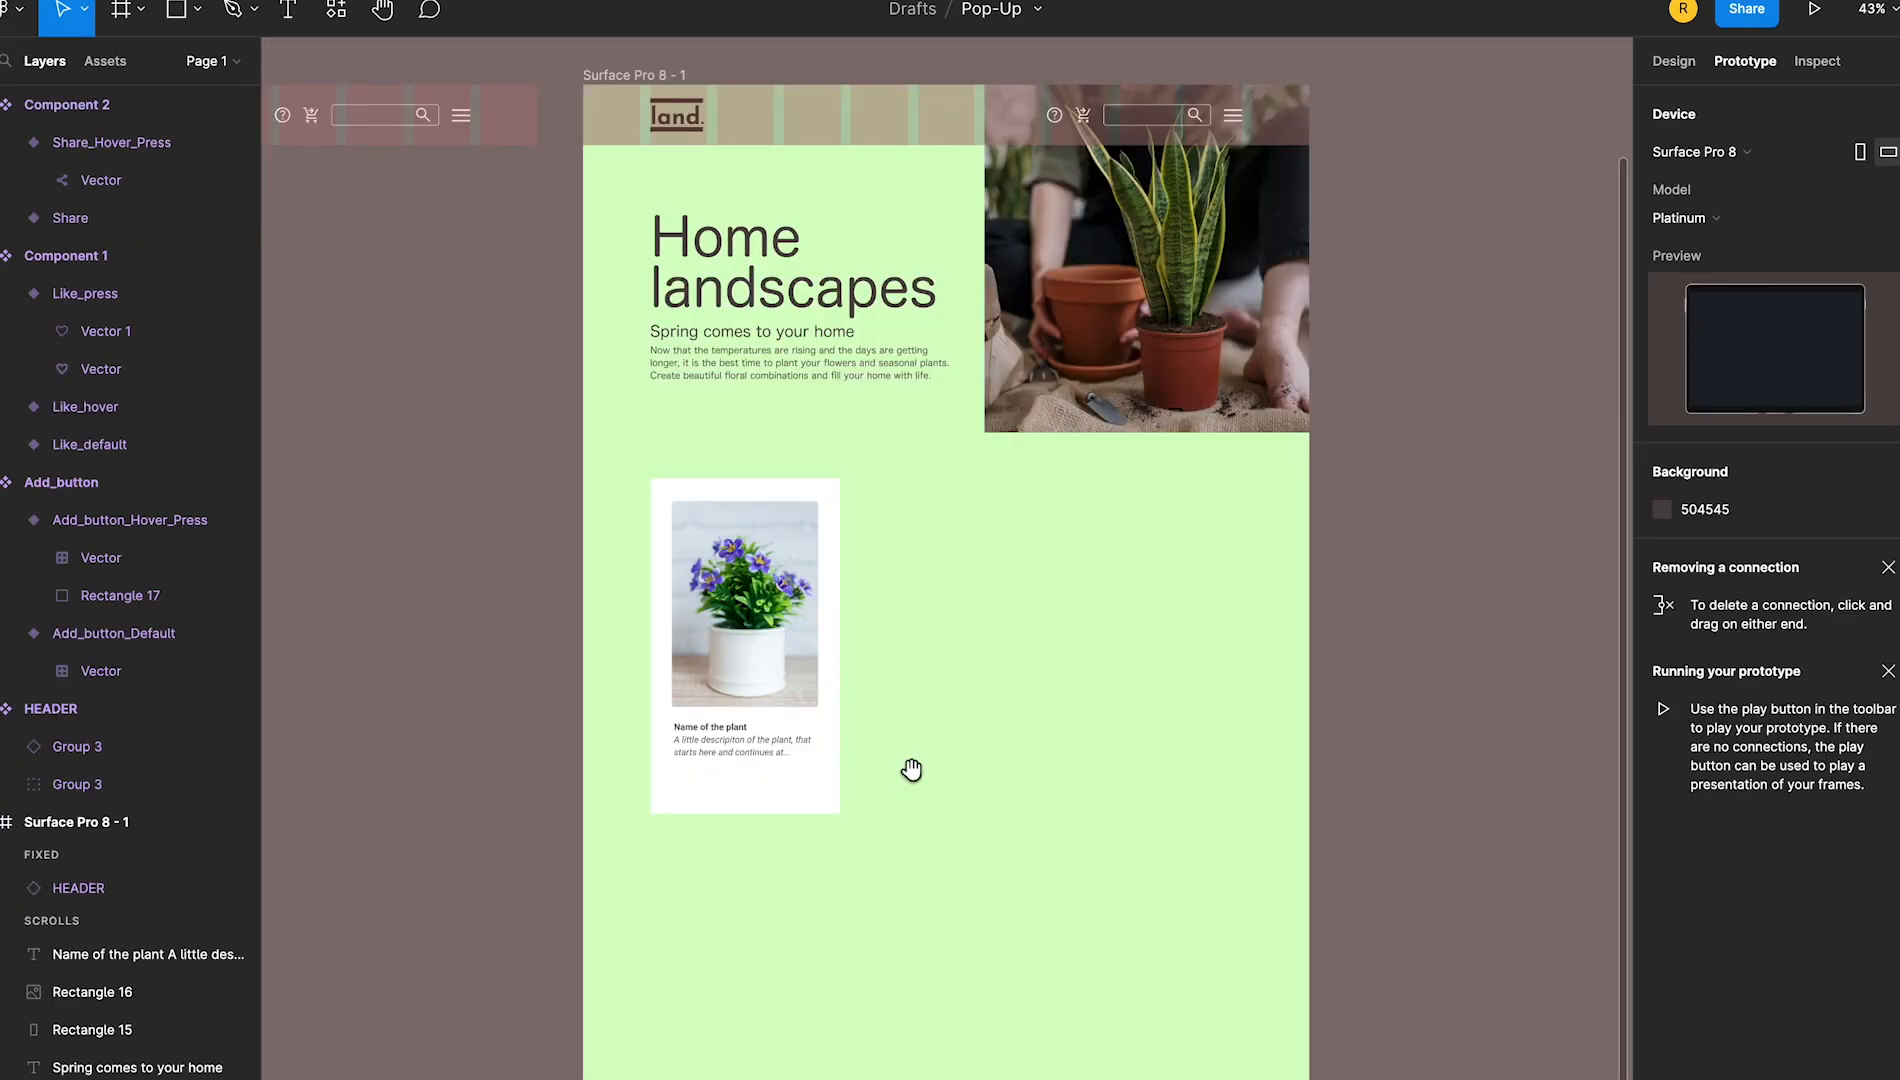
Place instances of the like, share and add button components in a row below the plant card's description
scroll(912, 772, "down", 3)
key("ctrl+0")
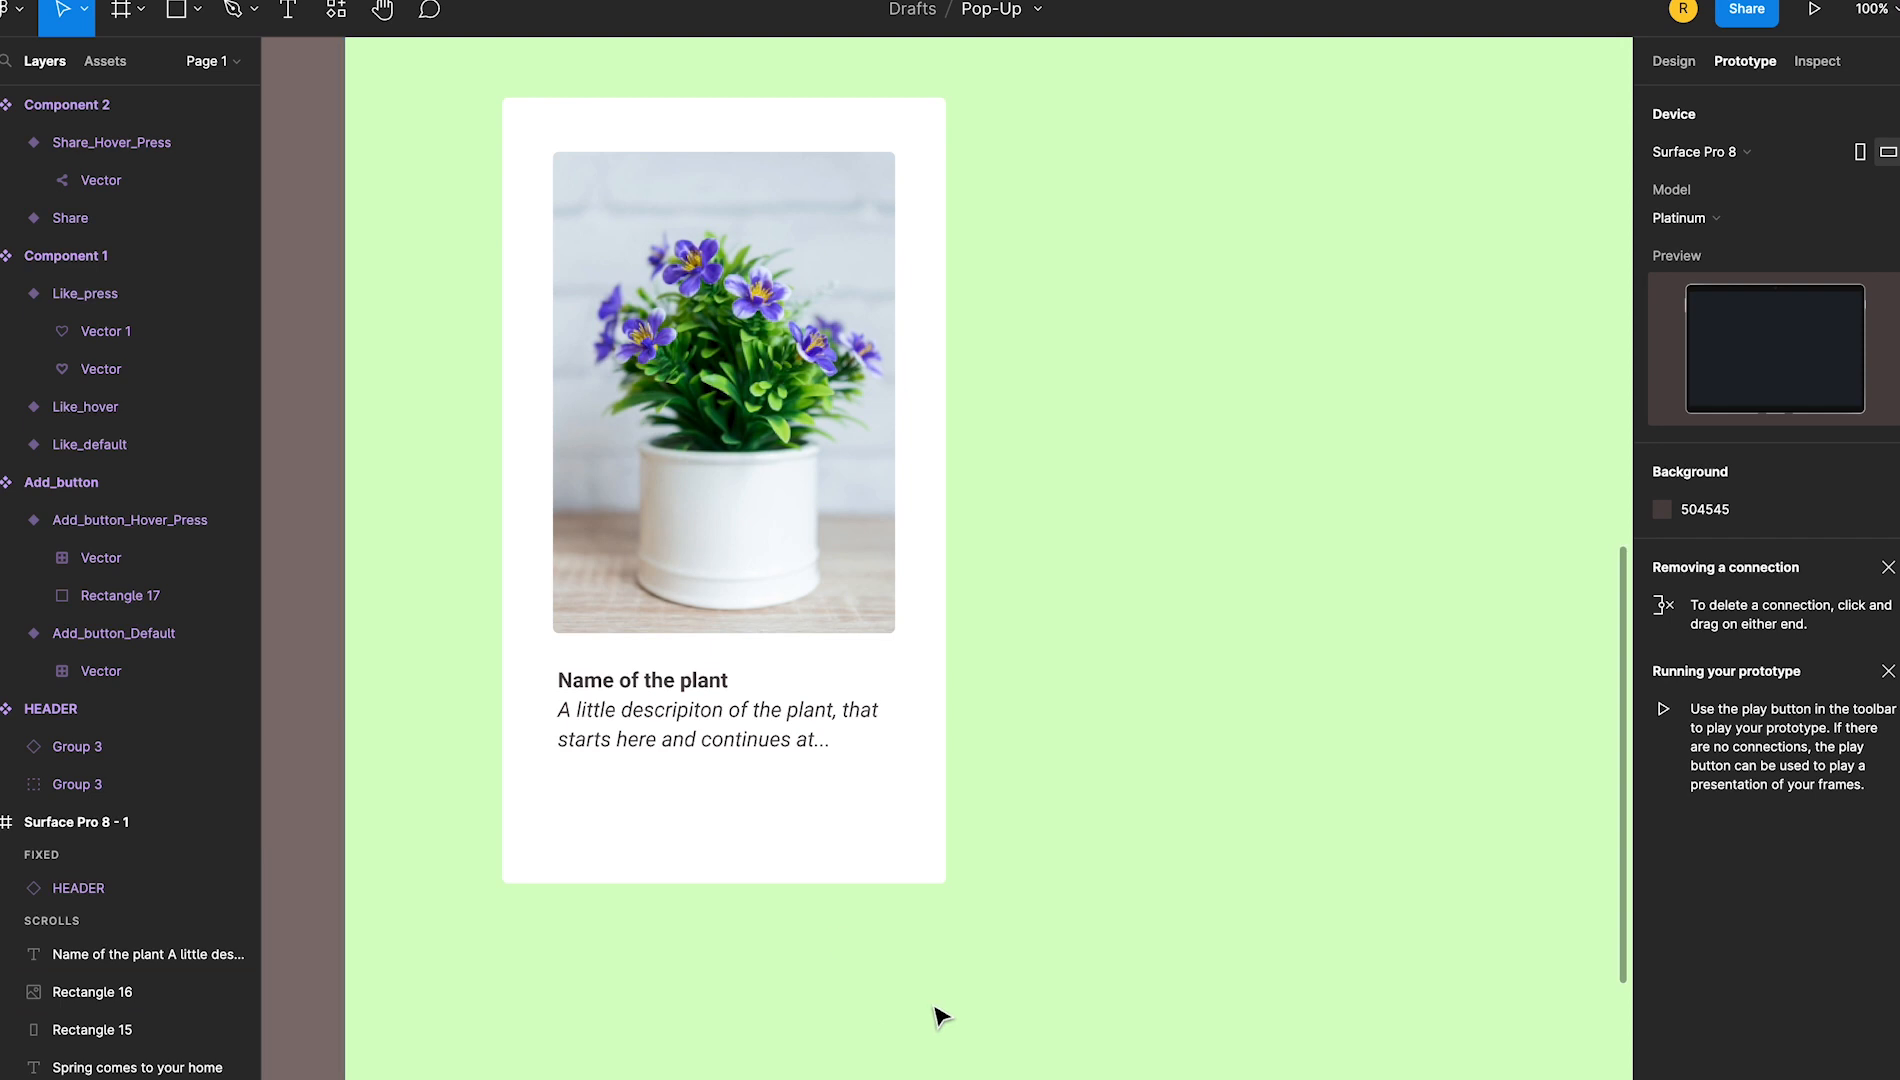
left_click_drag(676, 797, 822, 792)
left_click(100, 61)
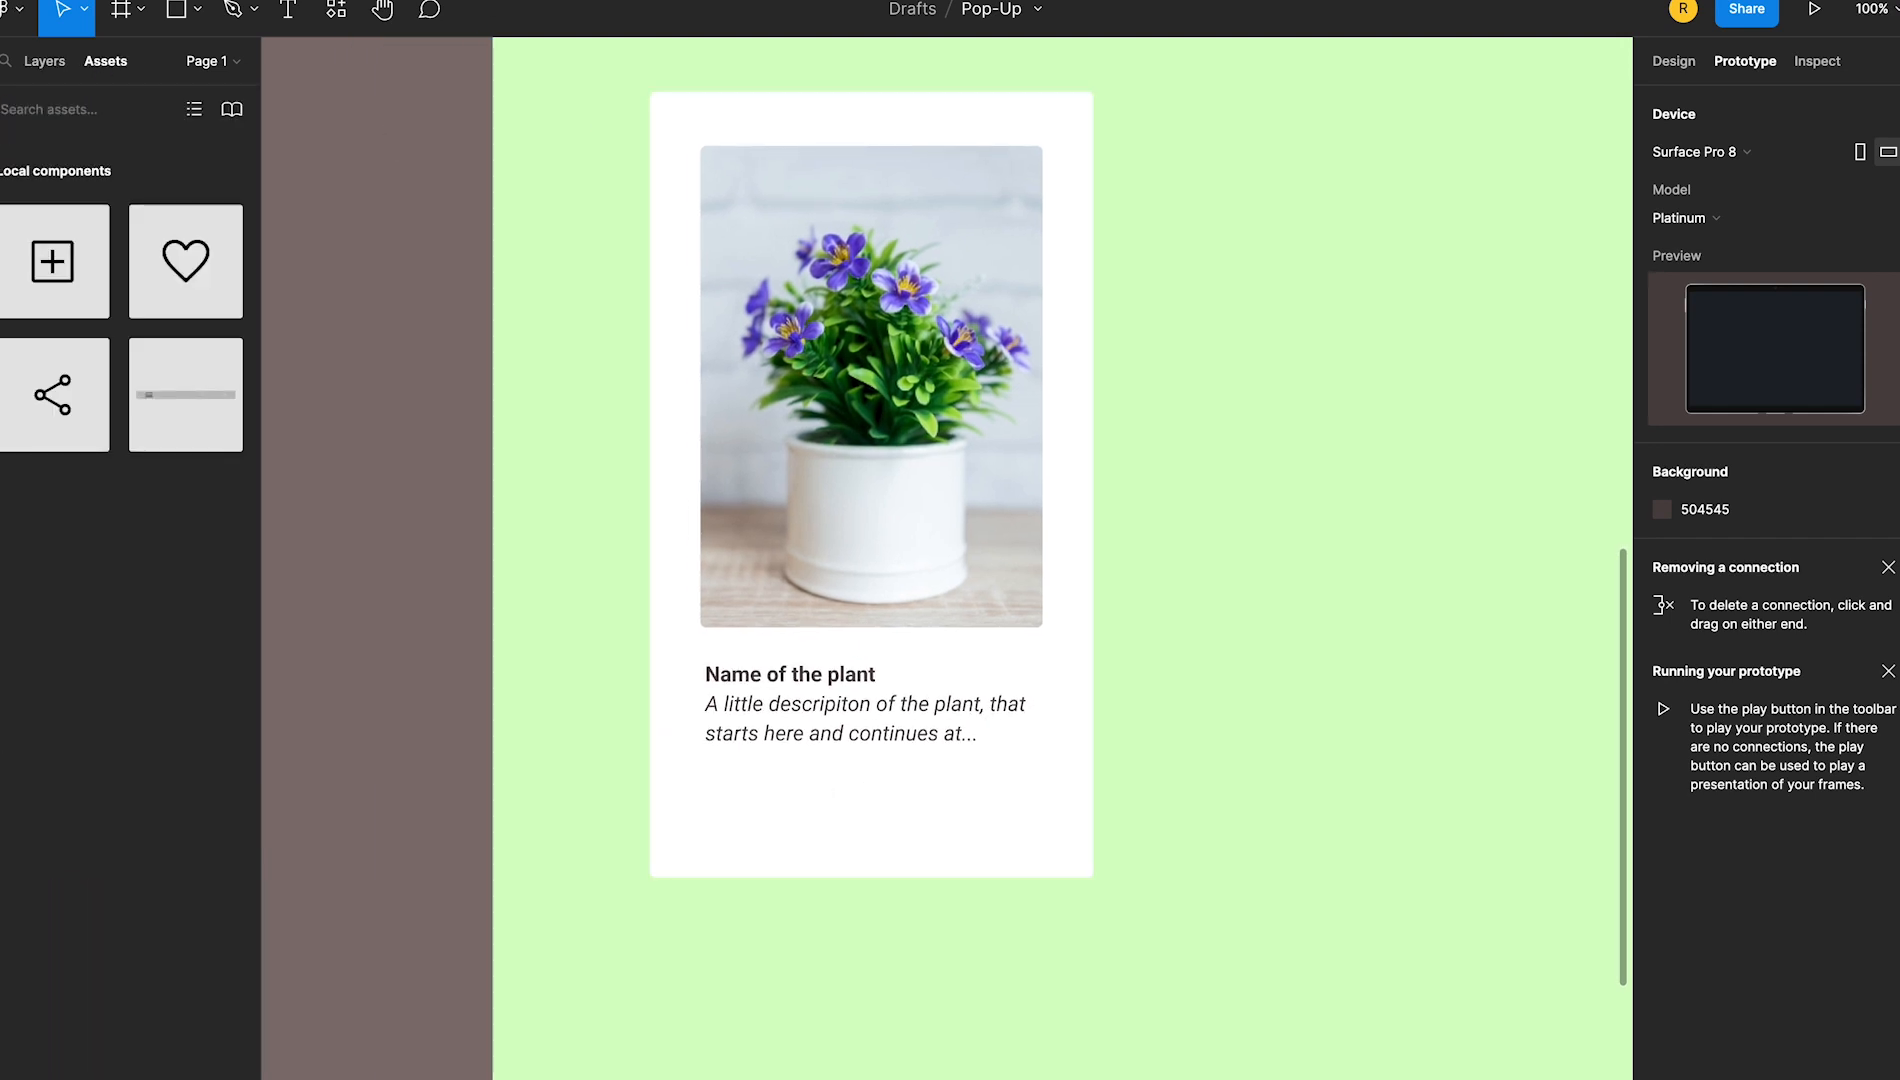
left_click_drag(194, 272, 731, 818)
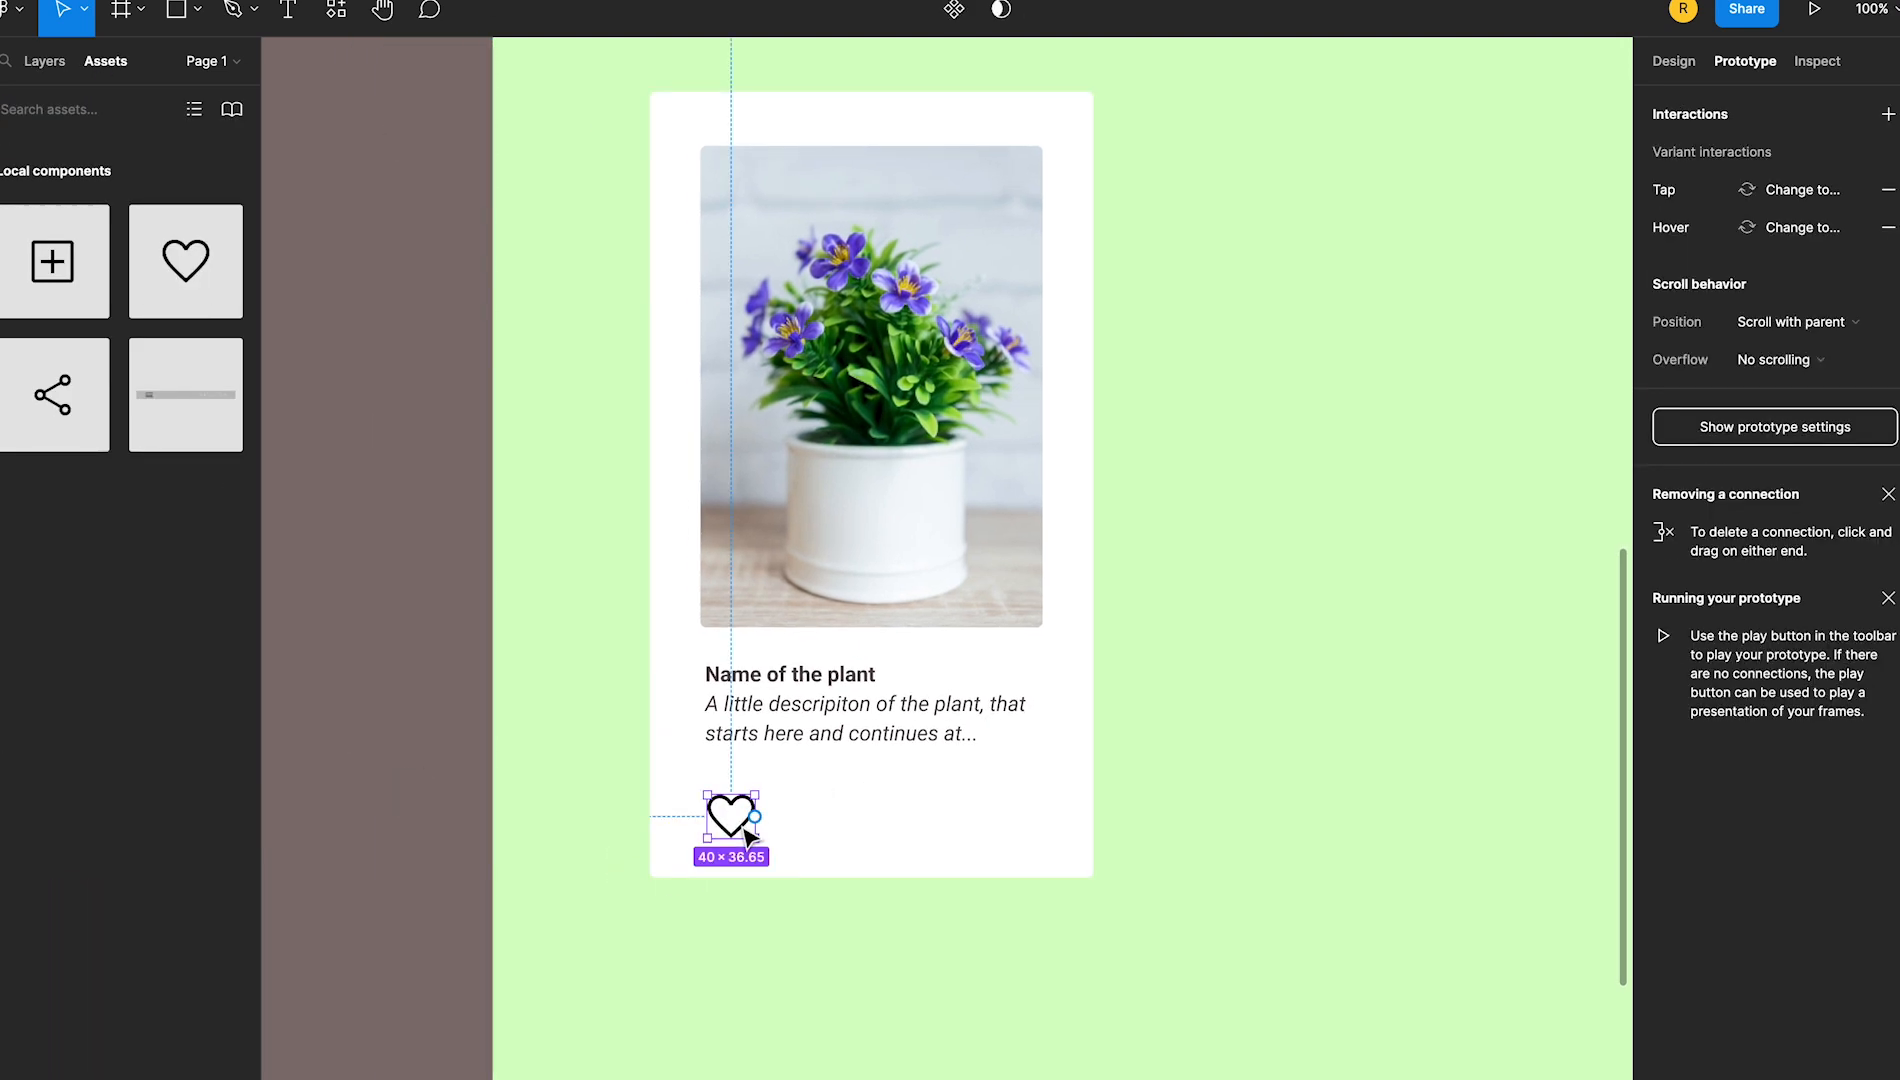
left_click_drag(52, 395, 802, 818)
left_click_drag(52, 268, 1018, 816)
Align the vertical centres of the heart, share and add icons on the plant card
left_click(806, 838, "shift")
left_click(731, 818, "shift")
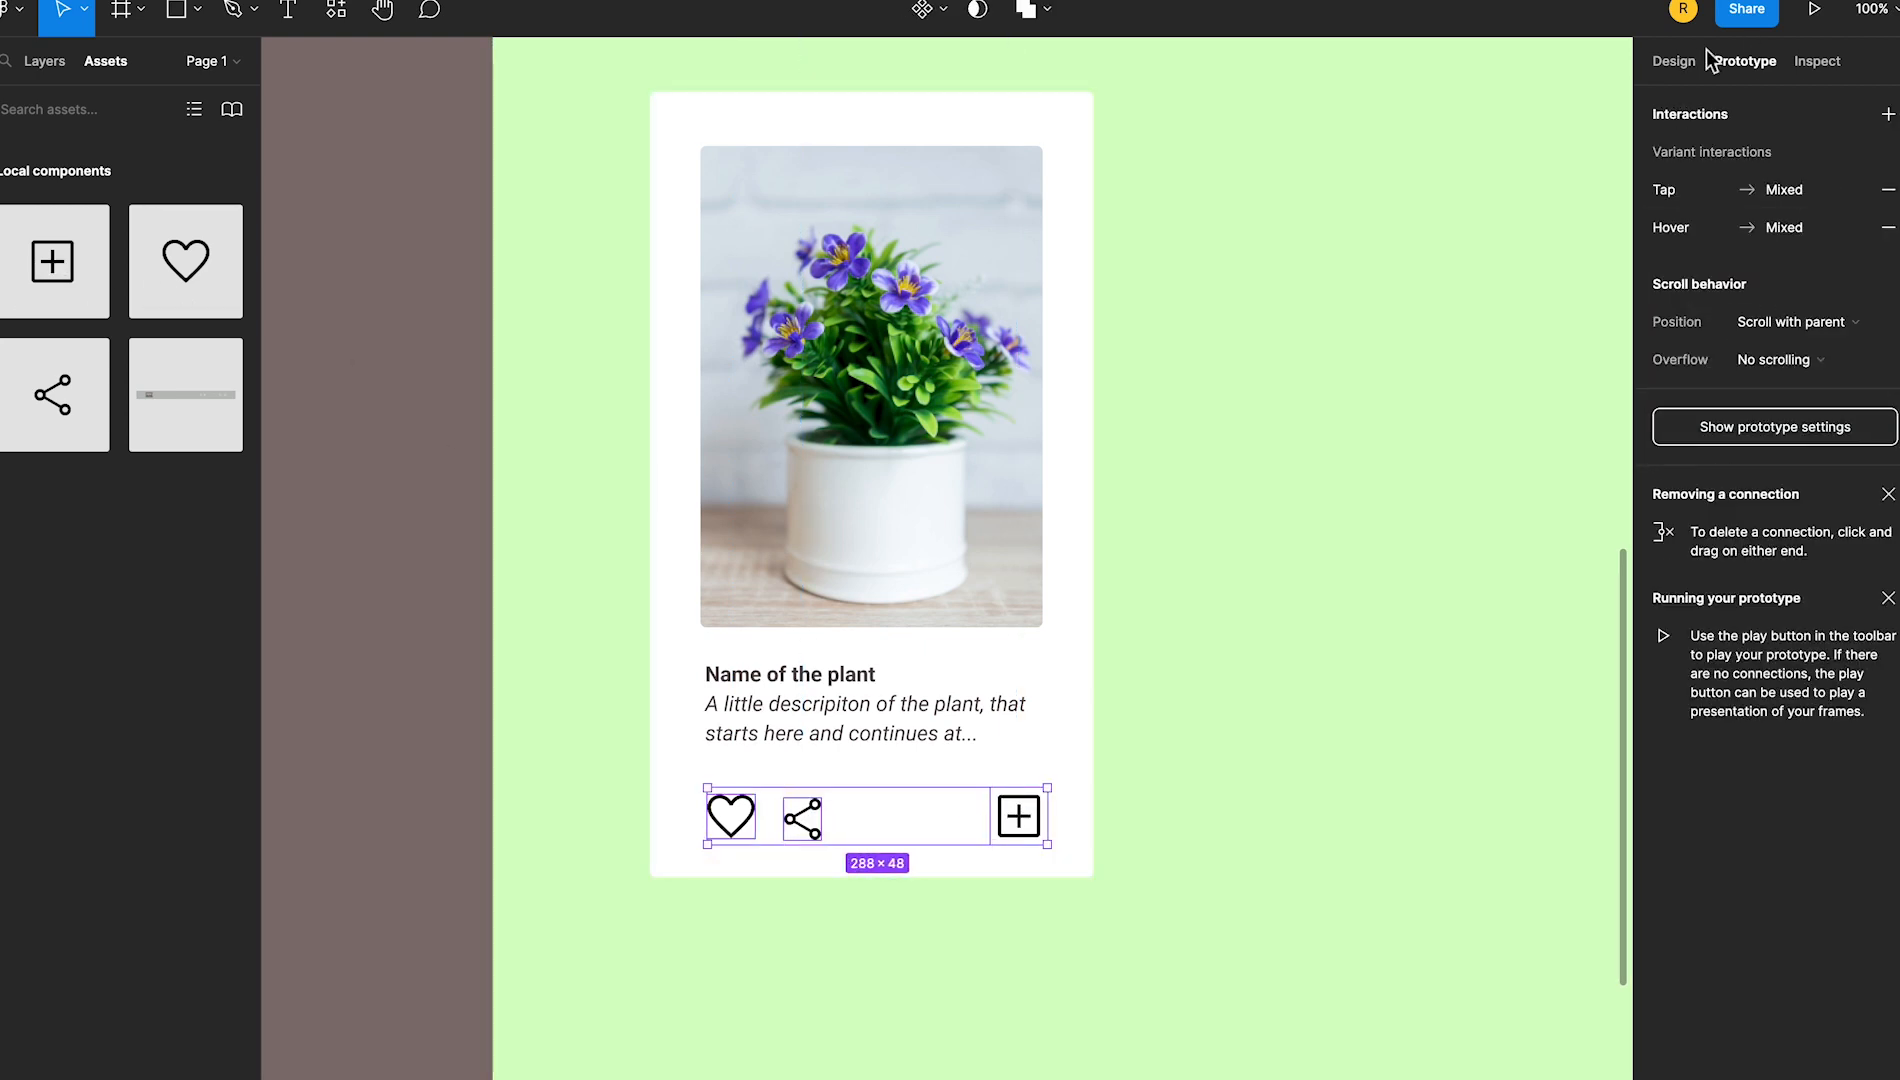
left_click(1675, 62)
left_click(1811, 108)
left_click(1290, 330)
Show the layout grid and left-align the heart icon with the plant card's description text
left_click_drag(830, 120, 848, 1052)
left_click(556, 382)
left_click(1851, 466)
left_click_drag(1132, 1050, 991, 43)
left_click(335, 805)
left_click(611, 785)
left_click(657, 692, "shift")
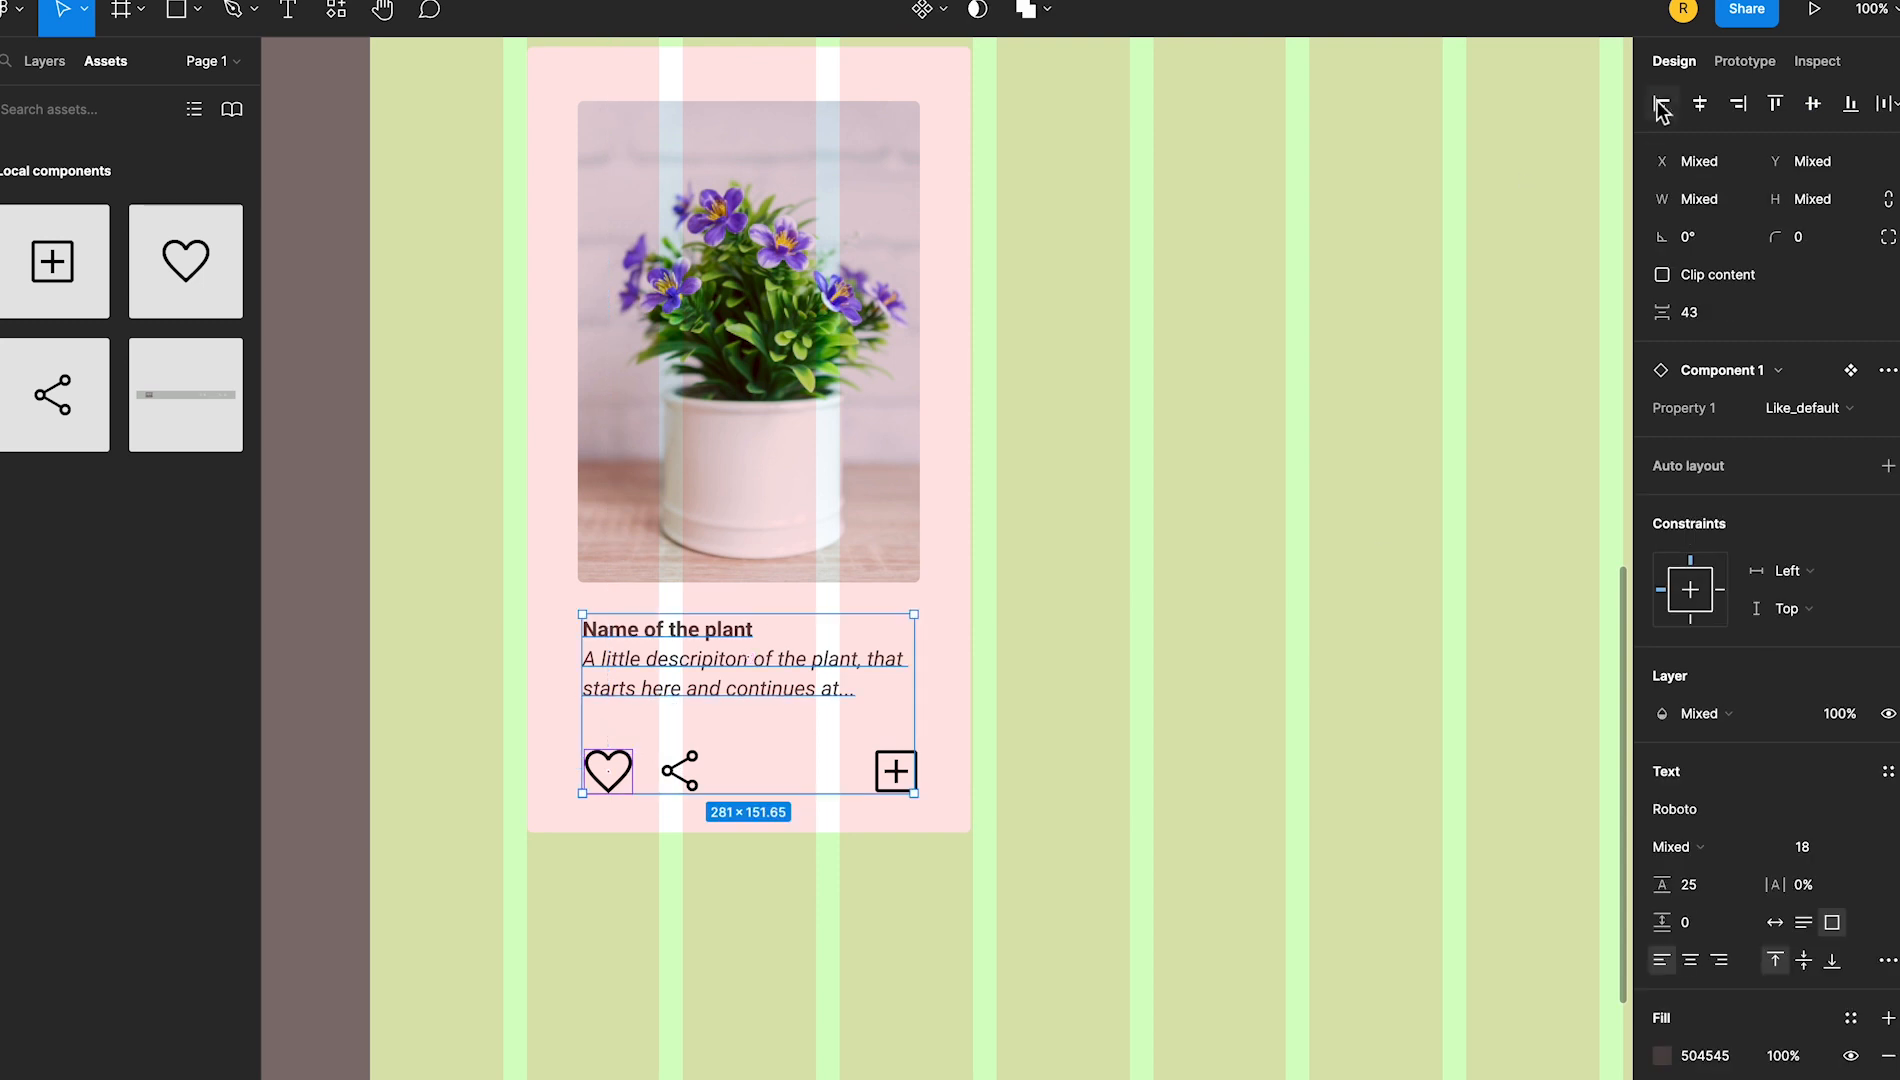
Move the add button so its right edge lines up with the right edge of the plant photo
left_click(345, 812)
left_click_drag(909, 793, 905, 806)
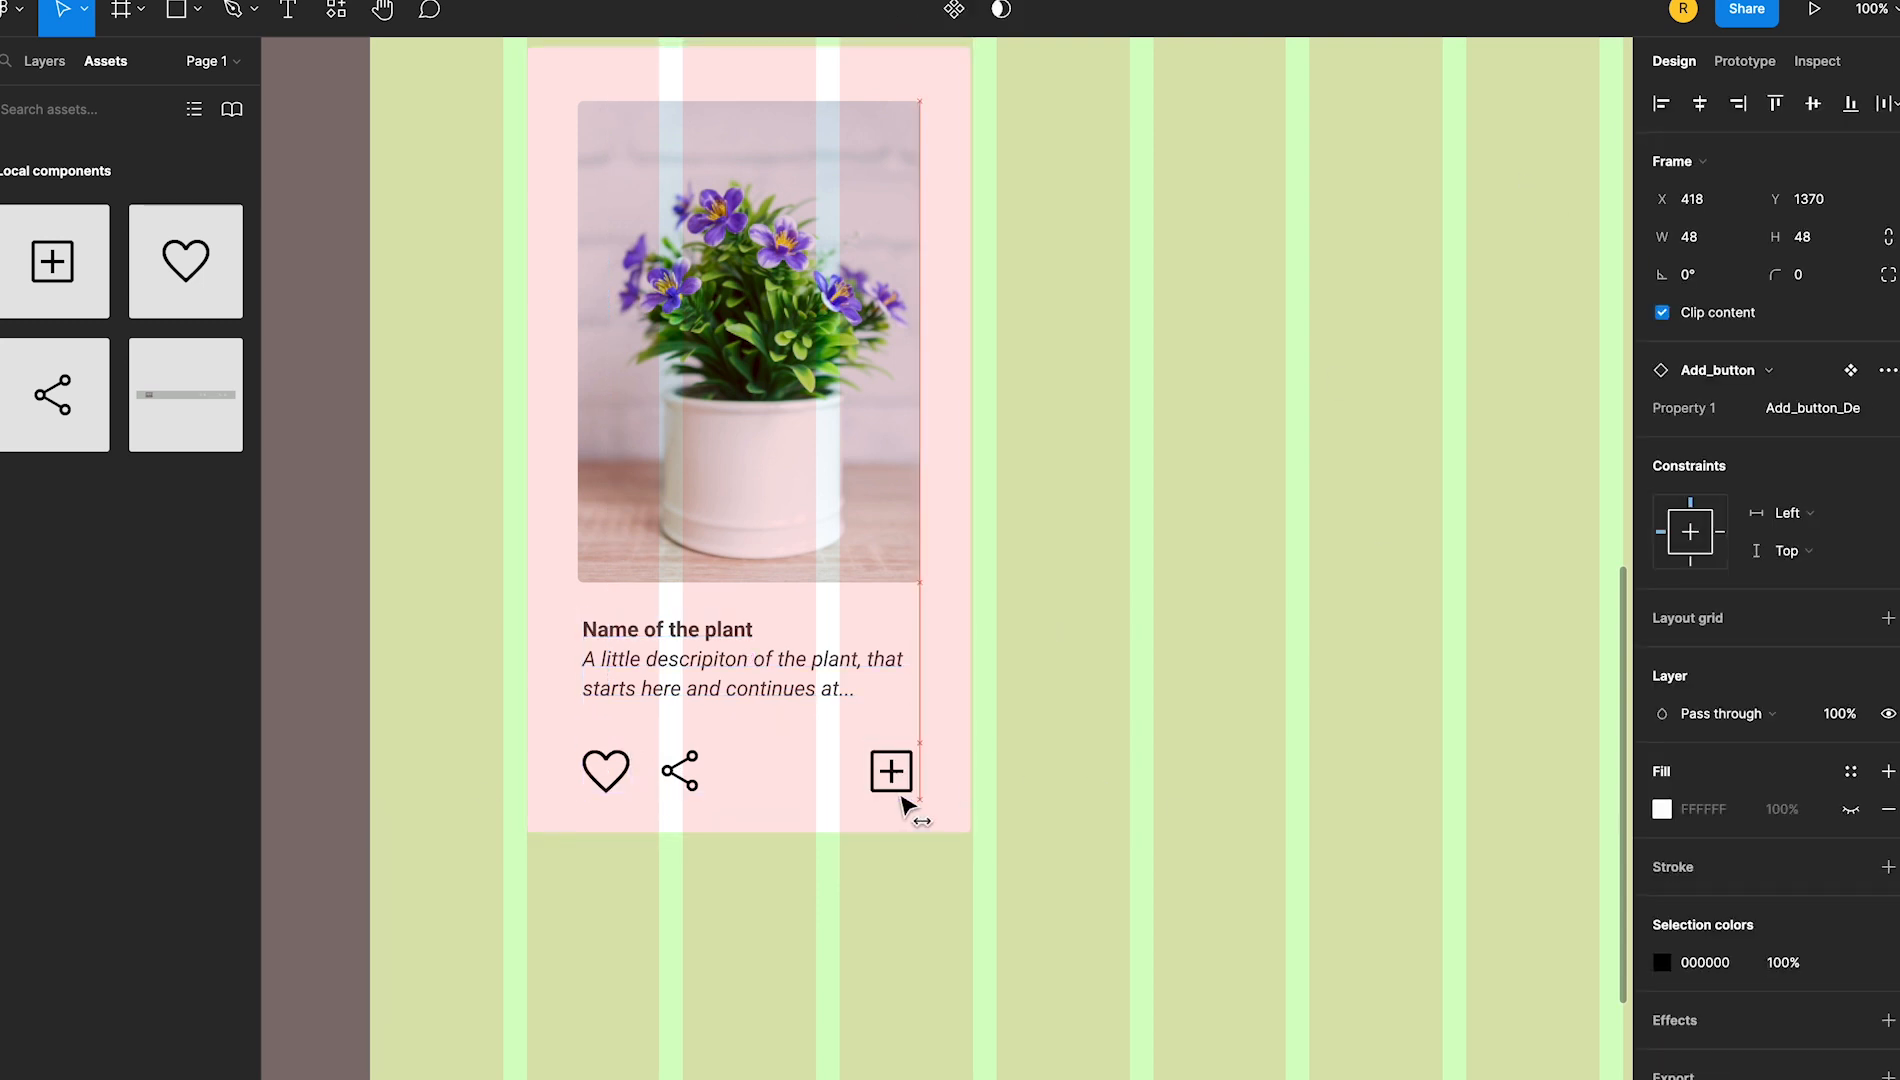
left_click(1124, 840)
left_click(900, 780)
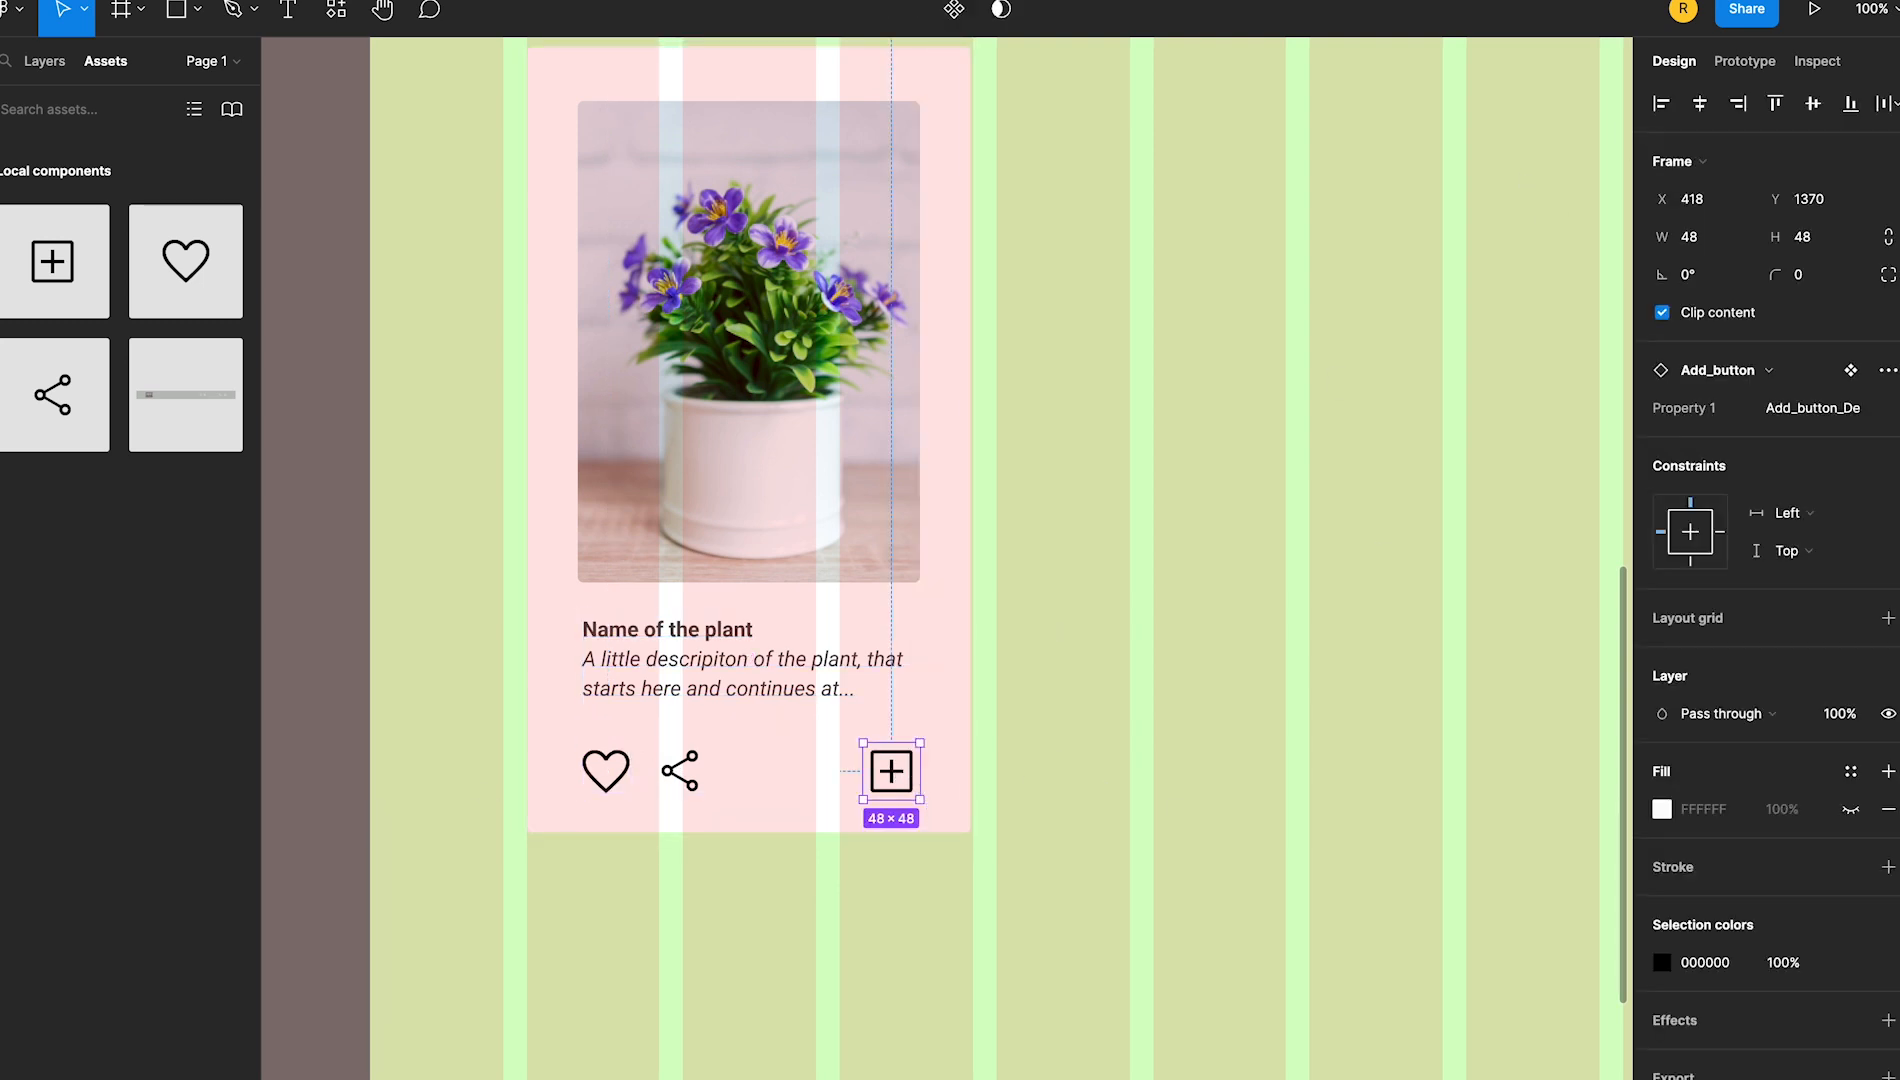
key("Escape")
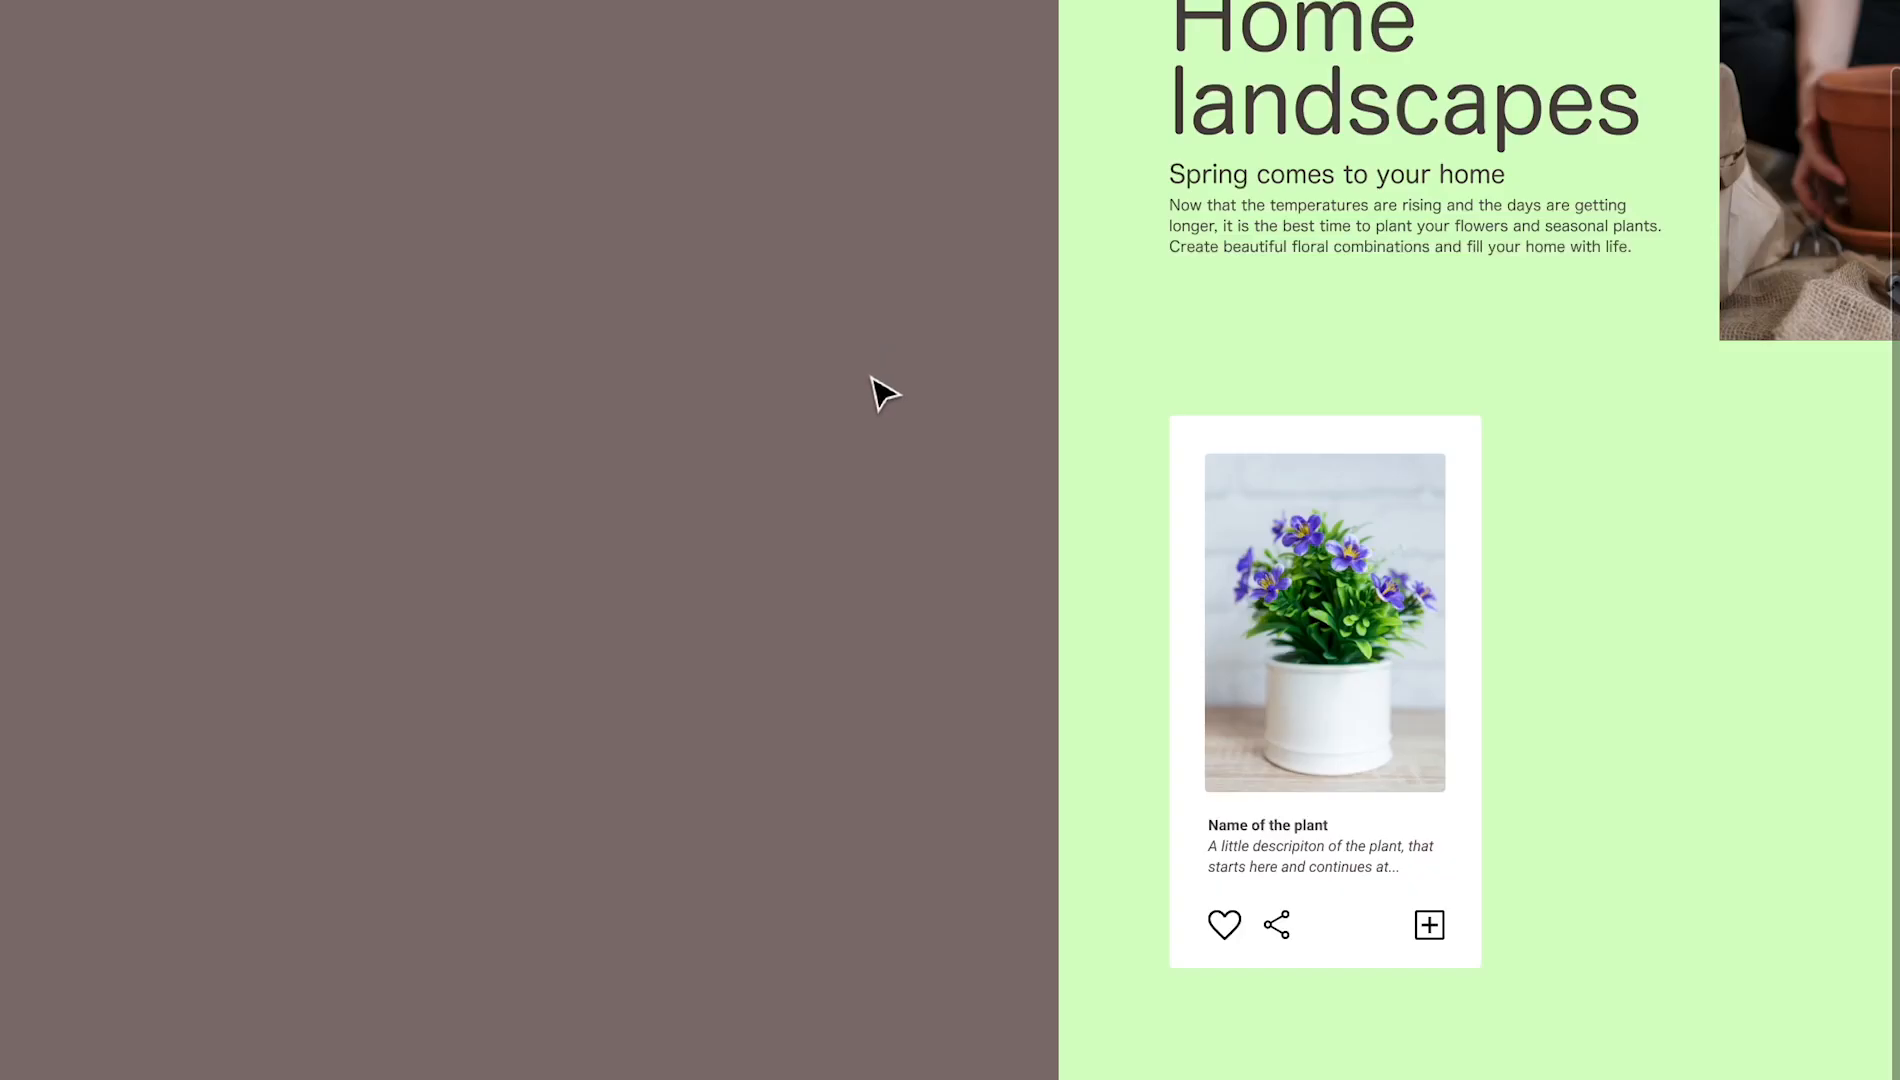
Place a copy of the whole plant card on the empty canvas outside the page frame
left_click_drag(867, 373, 1510, 1040)
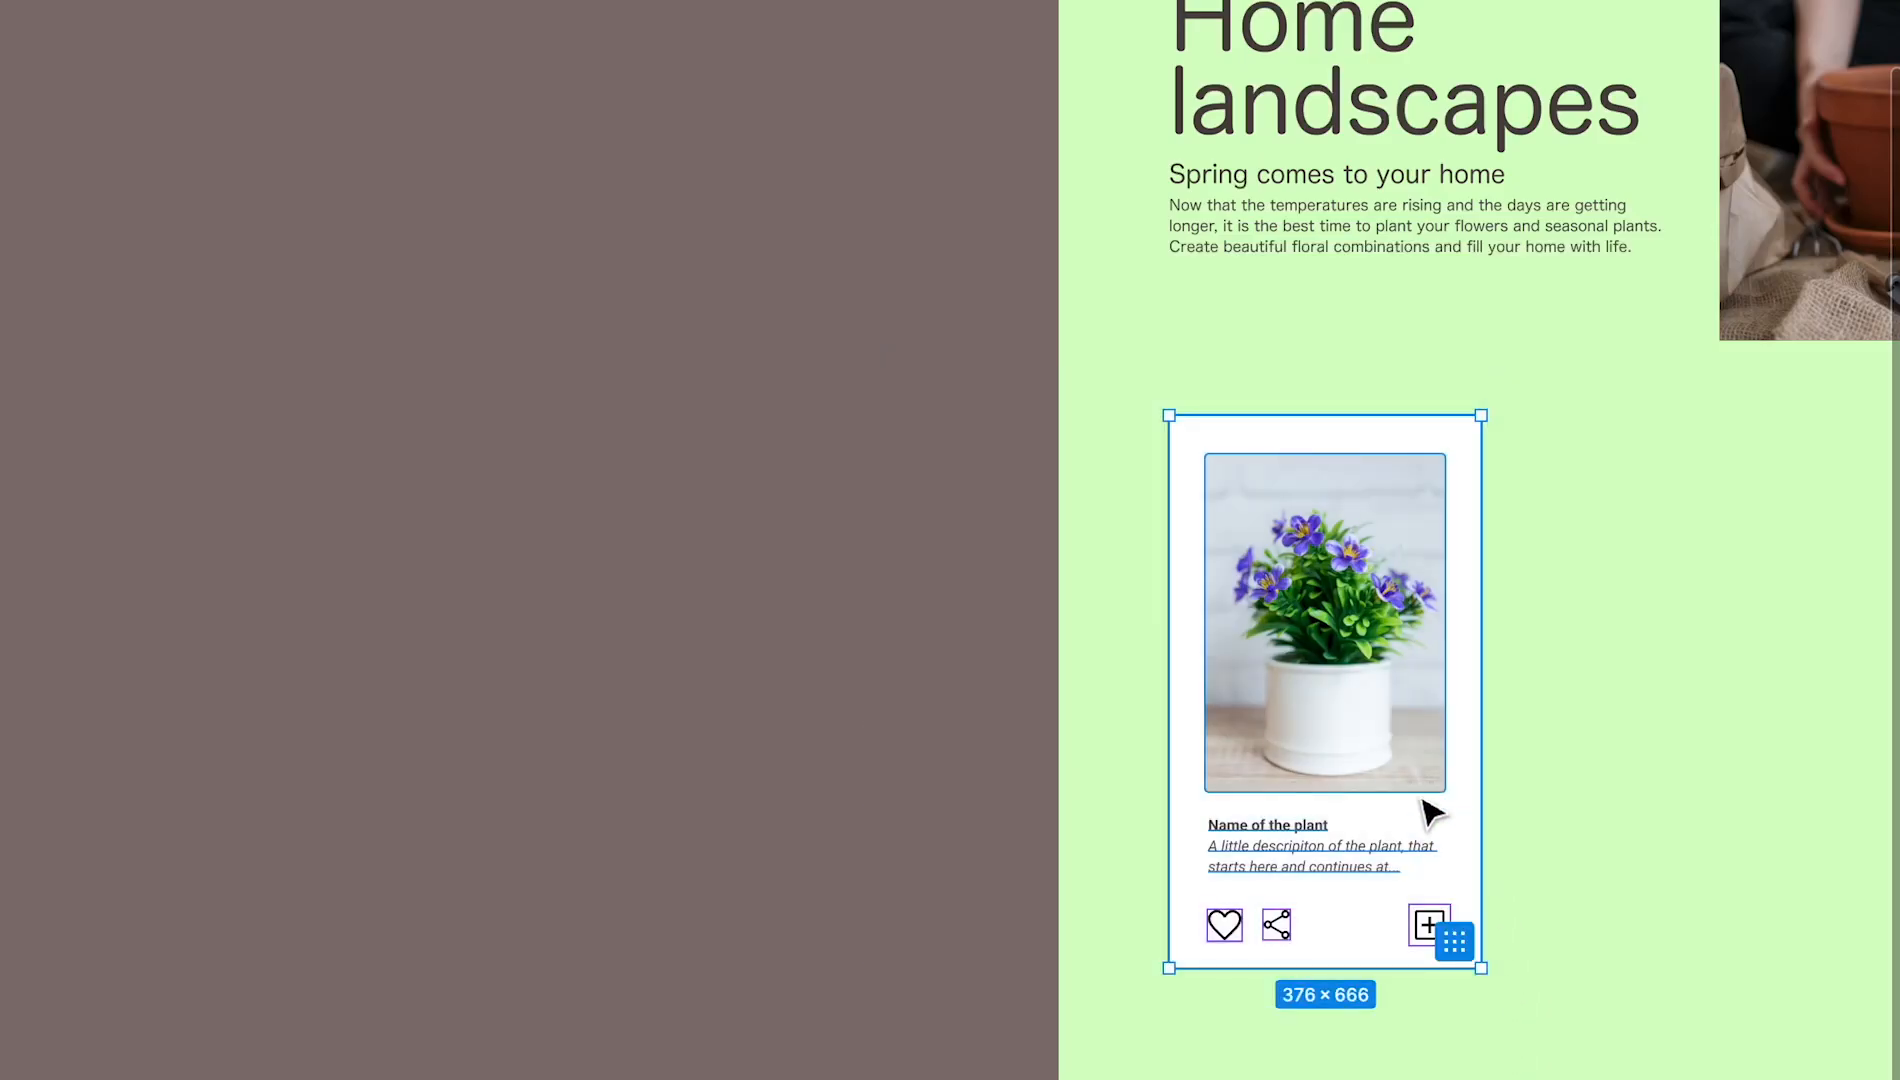
left_click_drag(1430, 797, 360, 752)
key("Escape")
left_click_drag(486, 729, 1191, 592)
left_click_drag(1191, 592, 1099, 566)
left_click_drag(1050, 653, 804, 479)
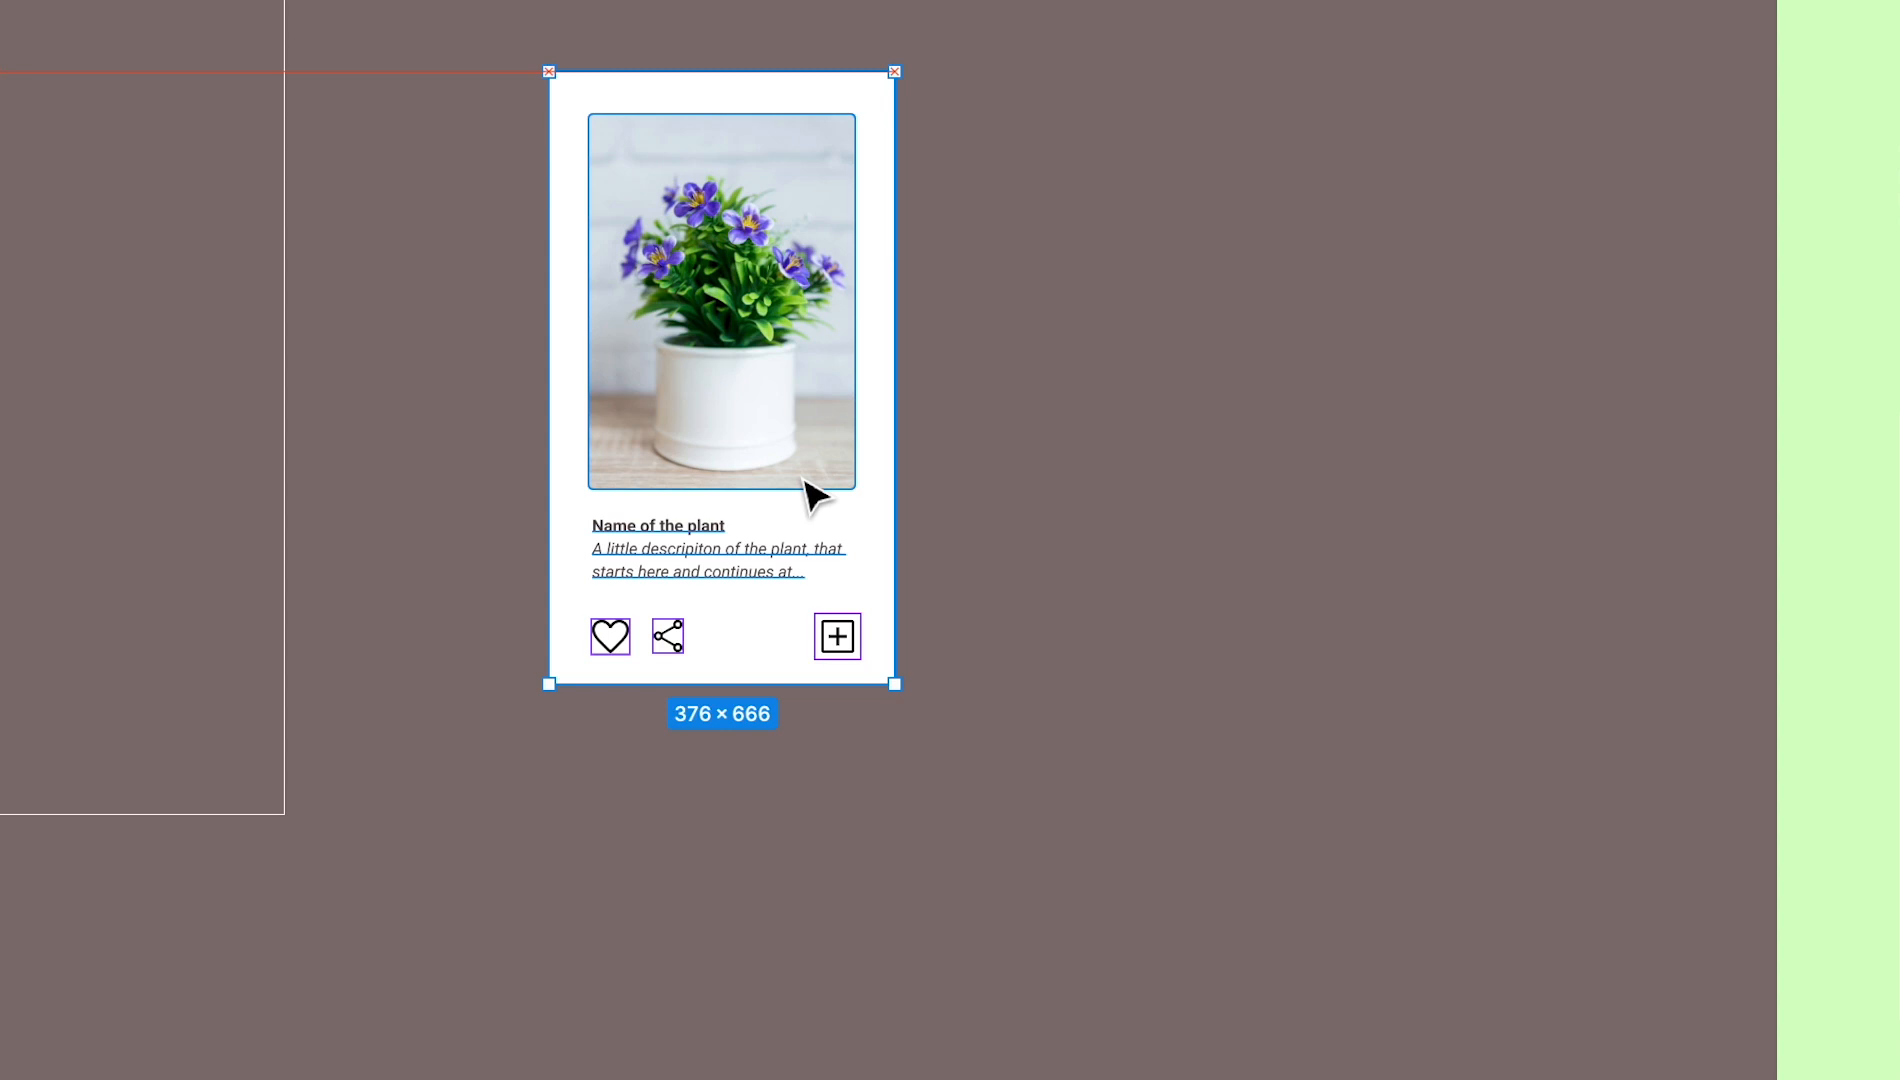
left_click(1167, 648)
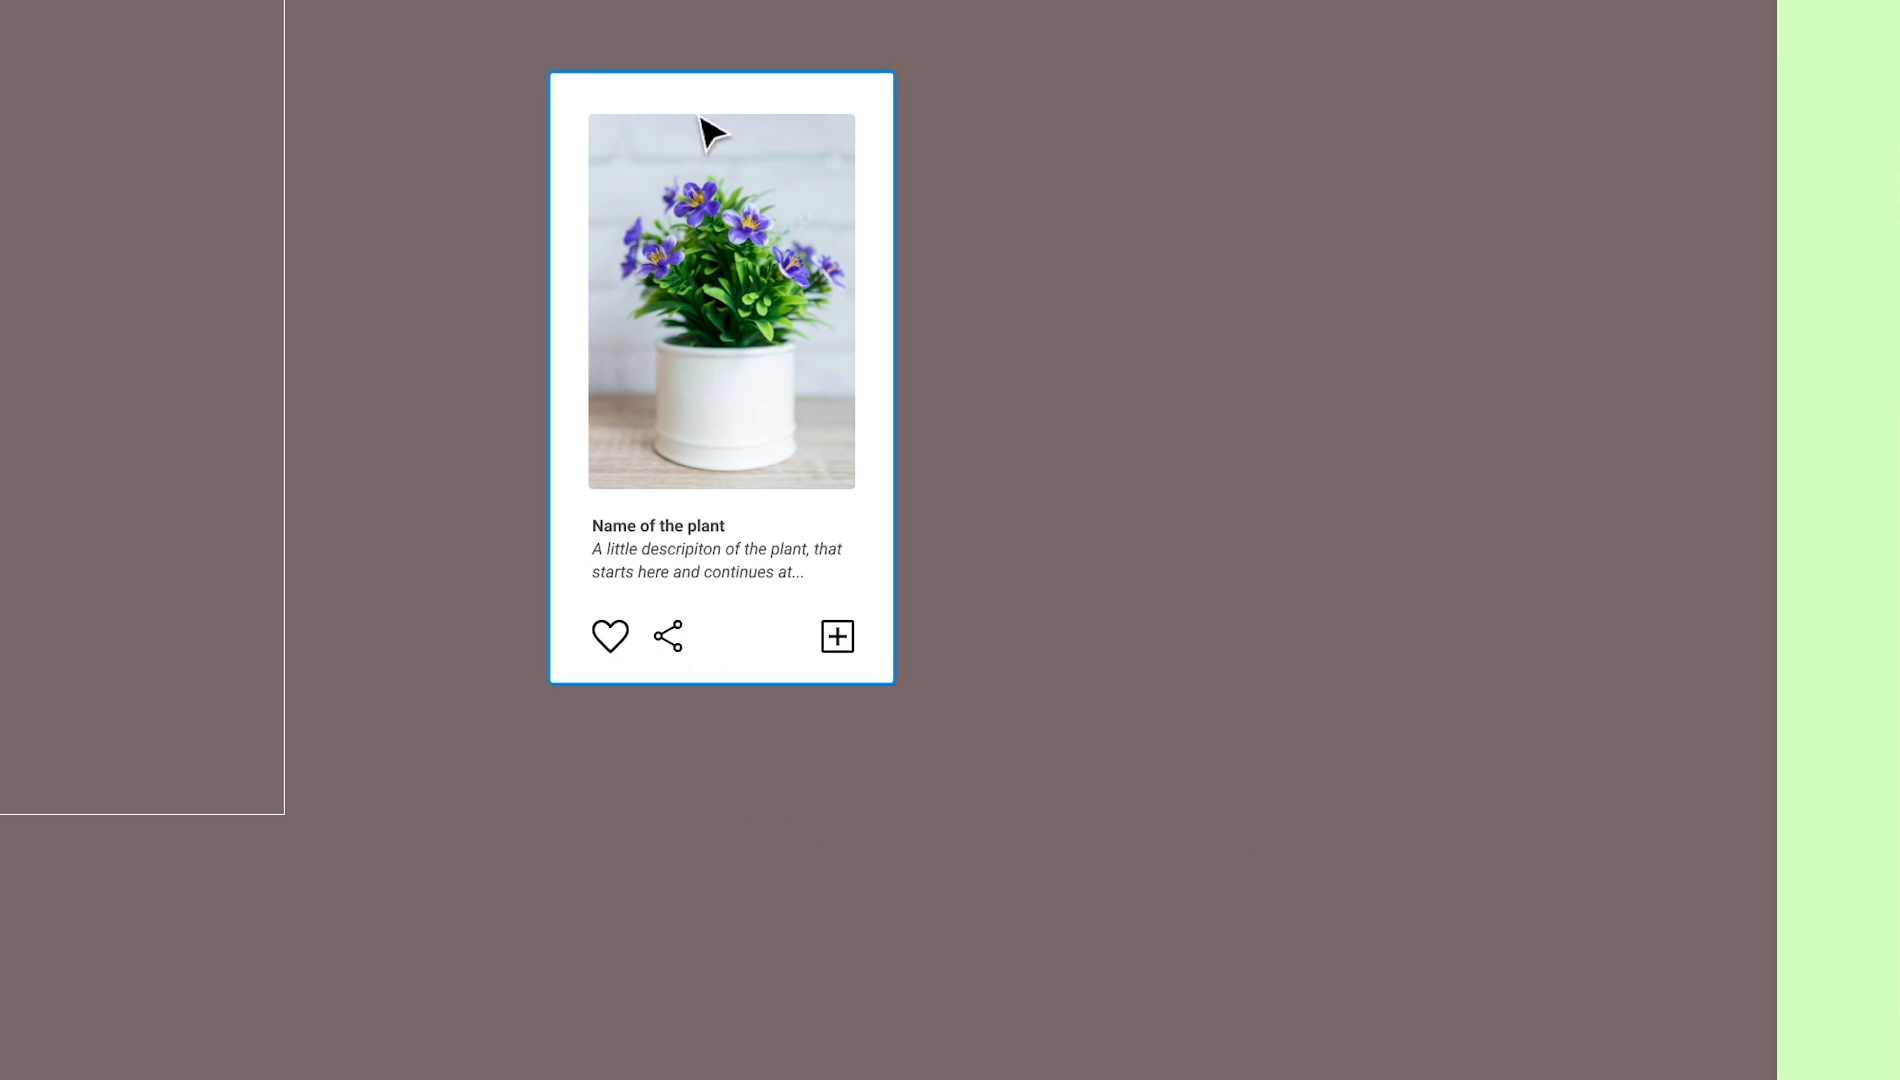
Turn all elements of the copied plant card into one single component
left_click_drag(510, 99, 1018, 778)
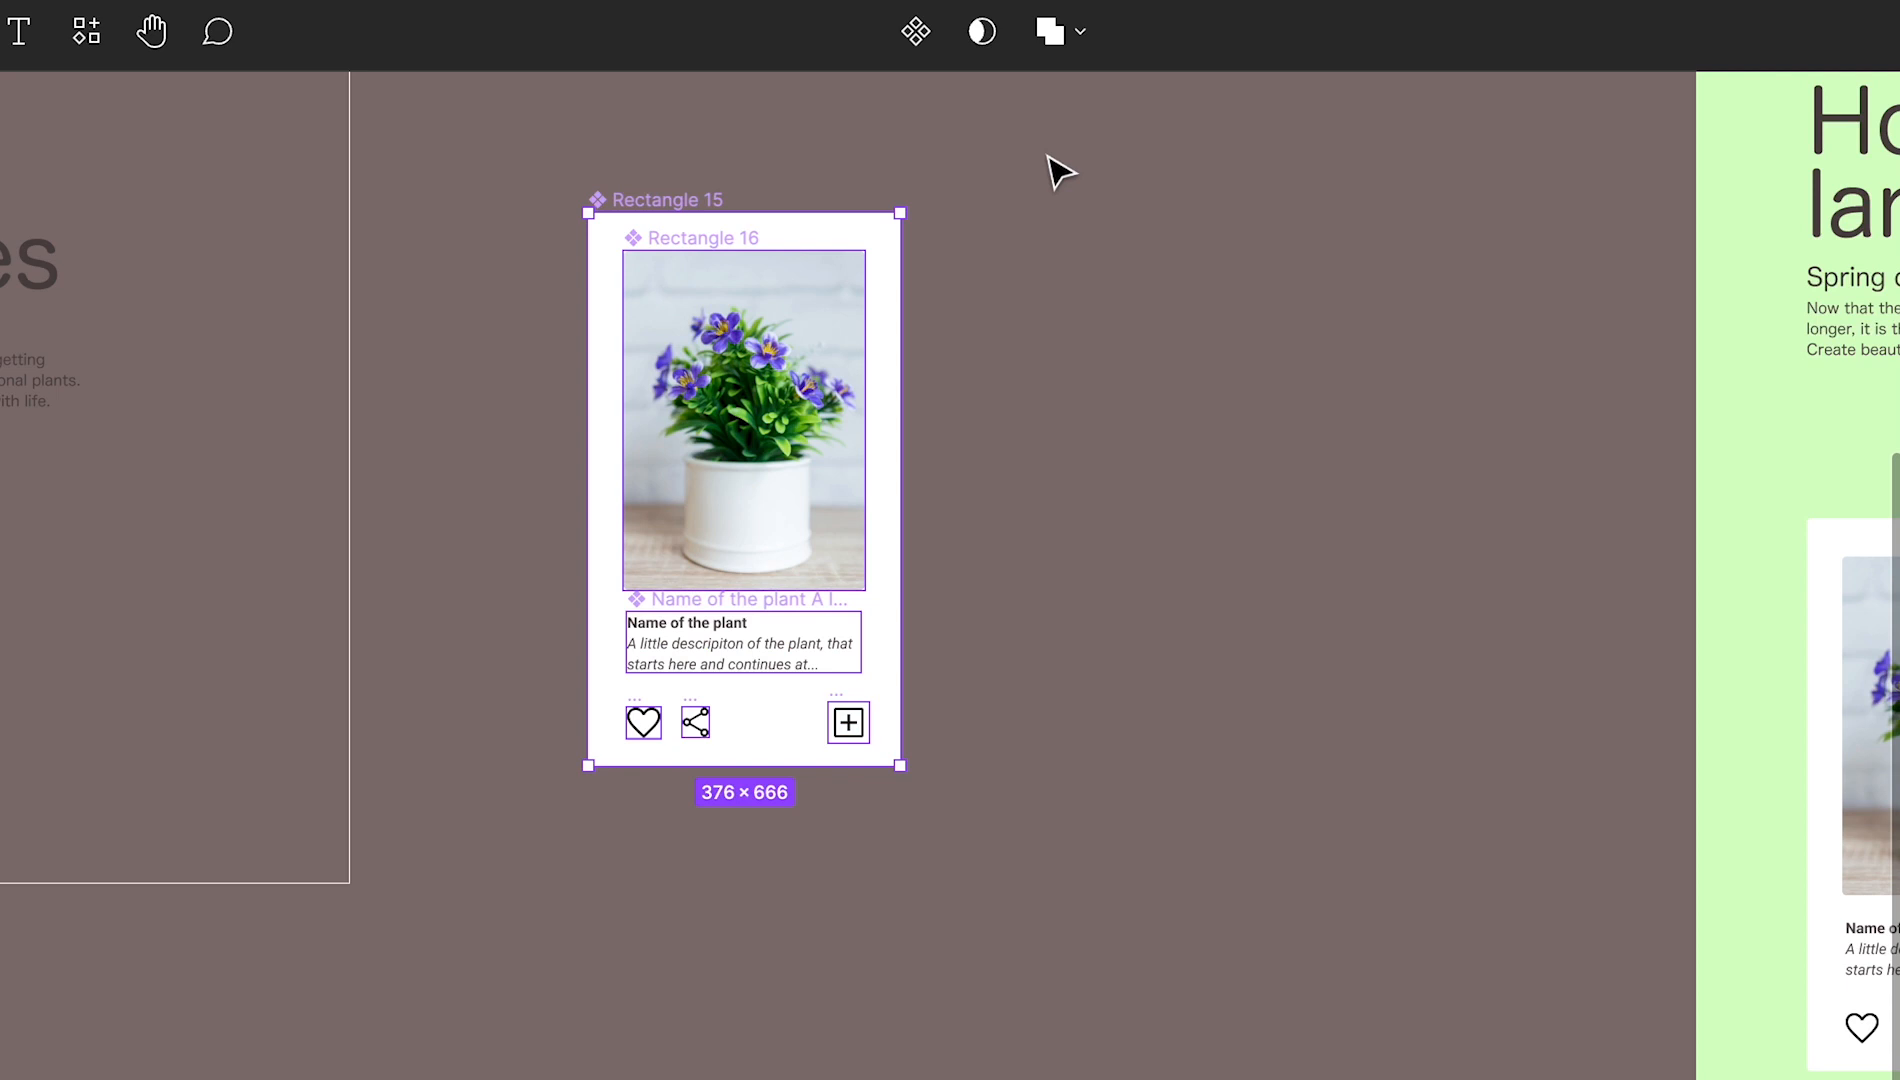
key("super+alt+g")
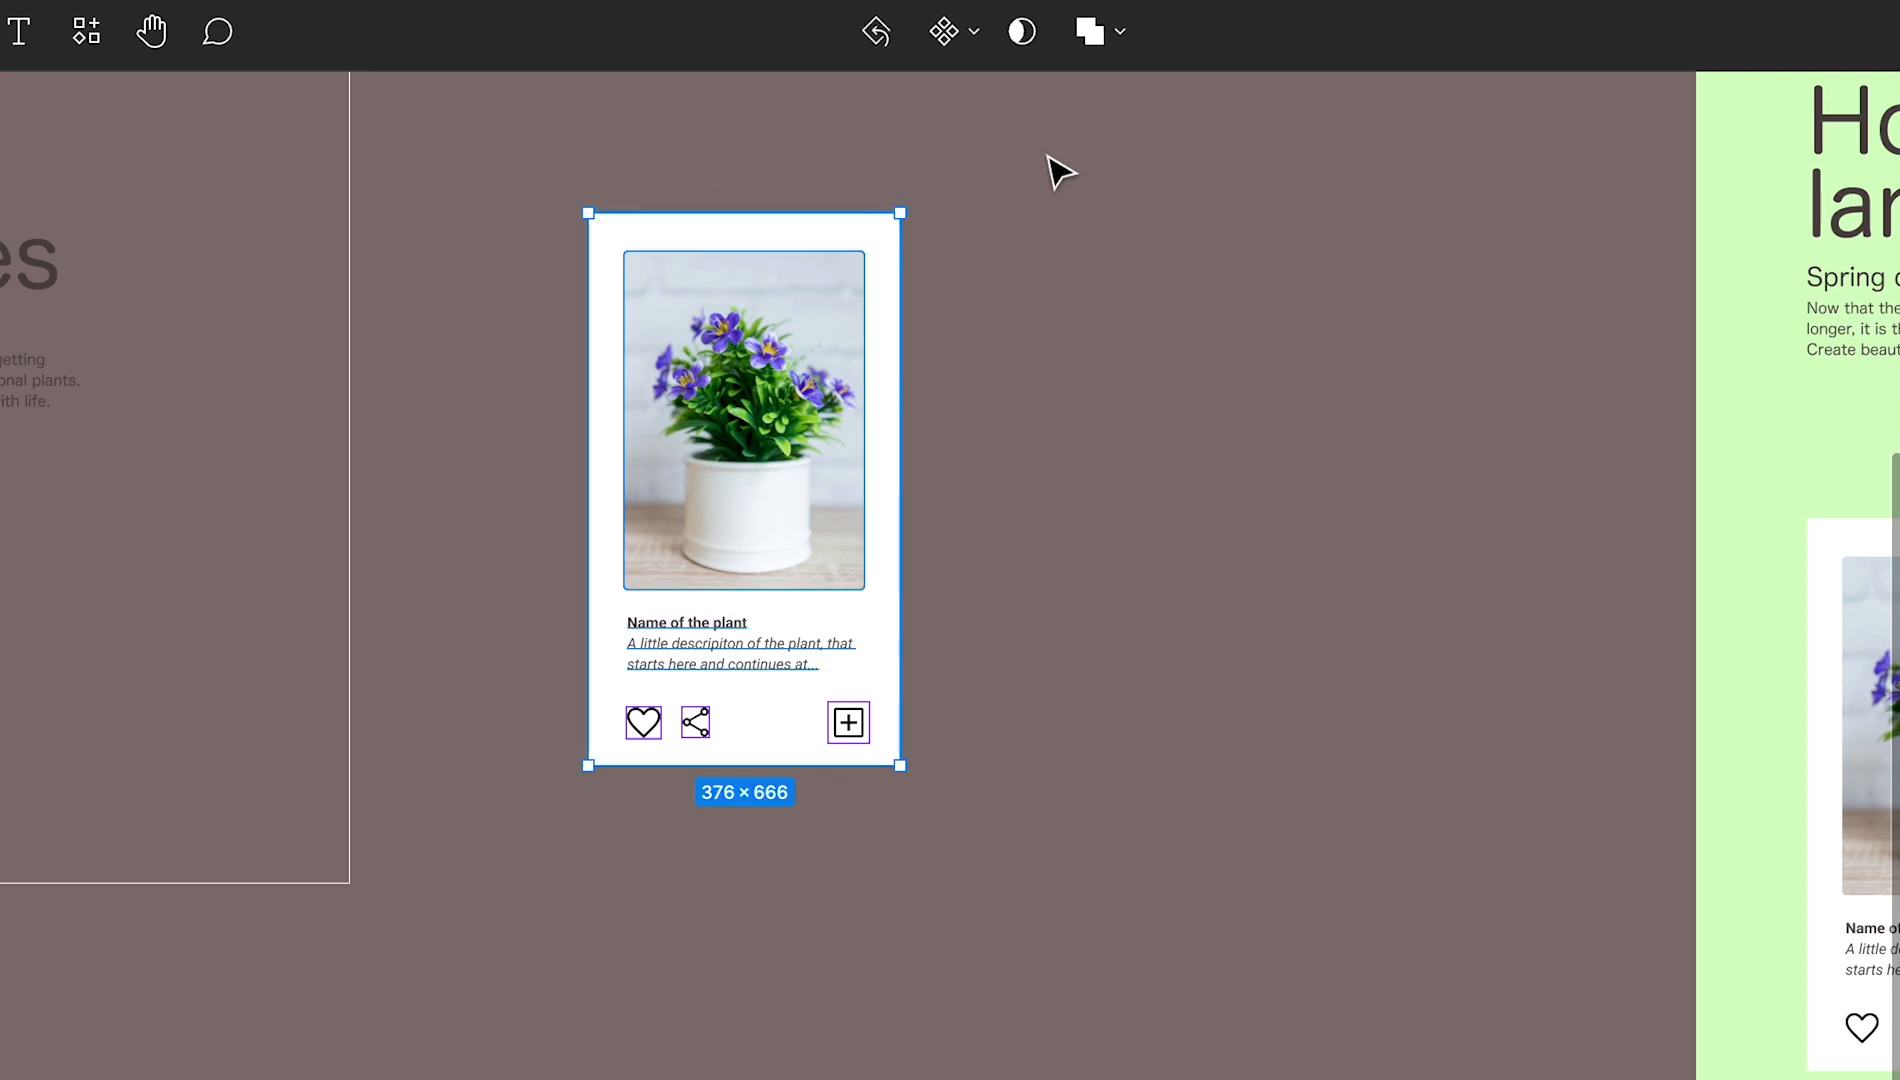
left_click(968, 52)
left_click(993, 115)
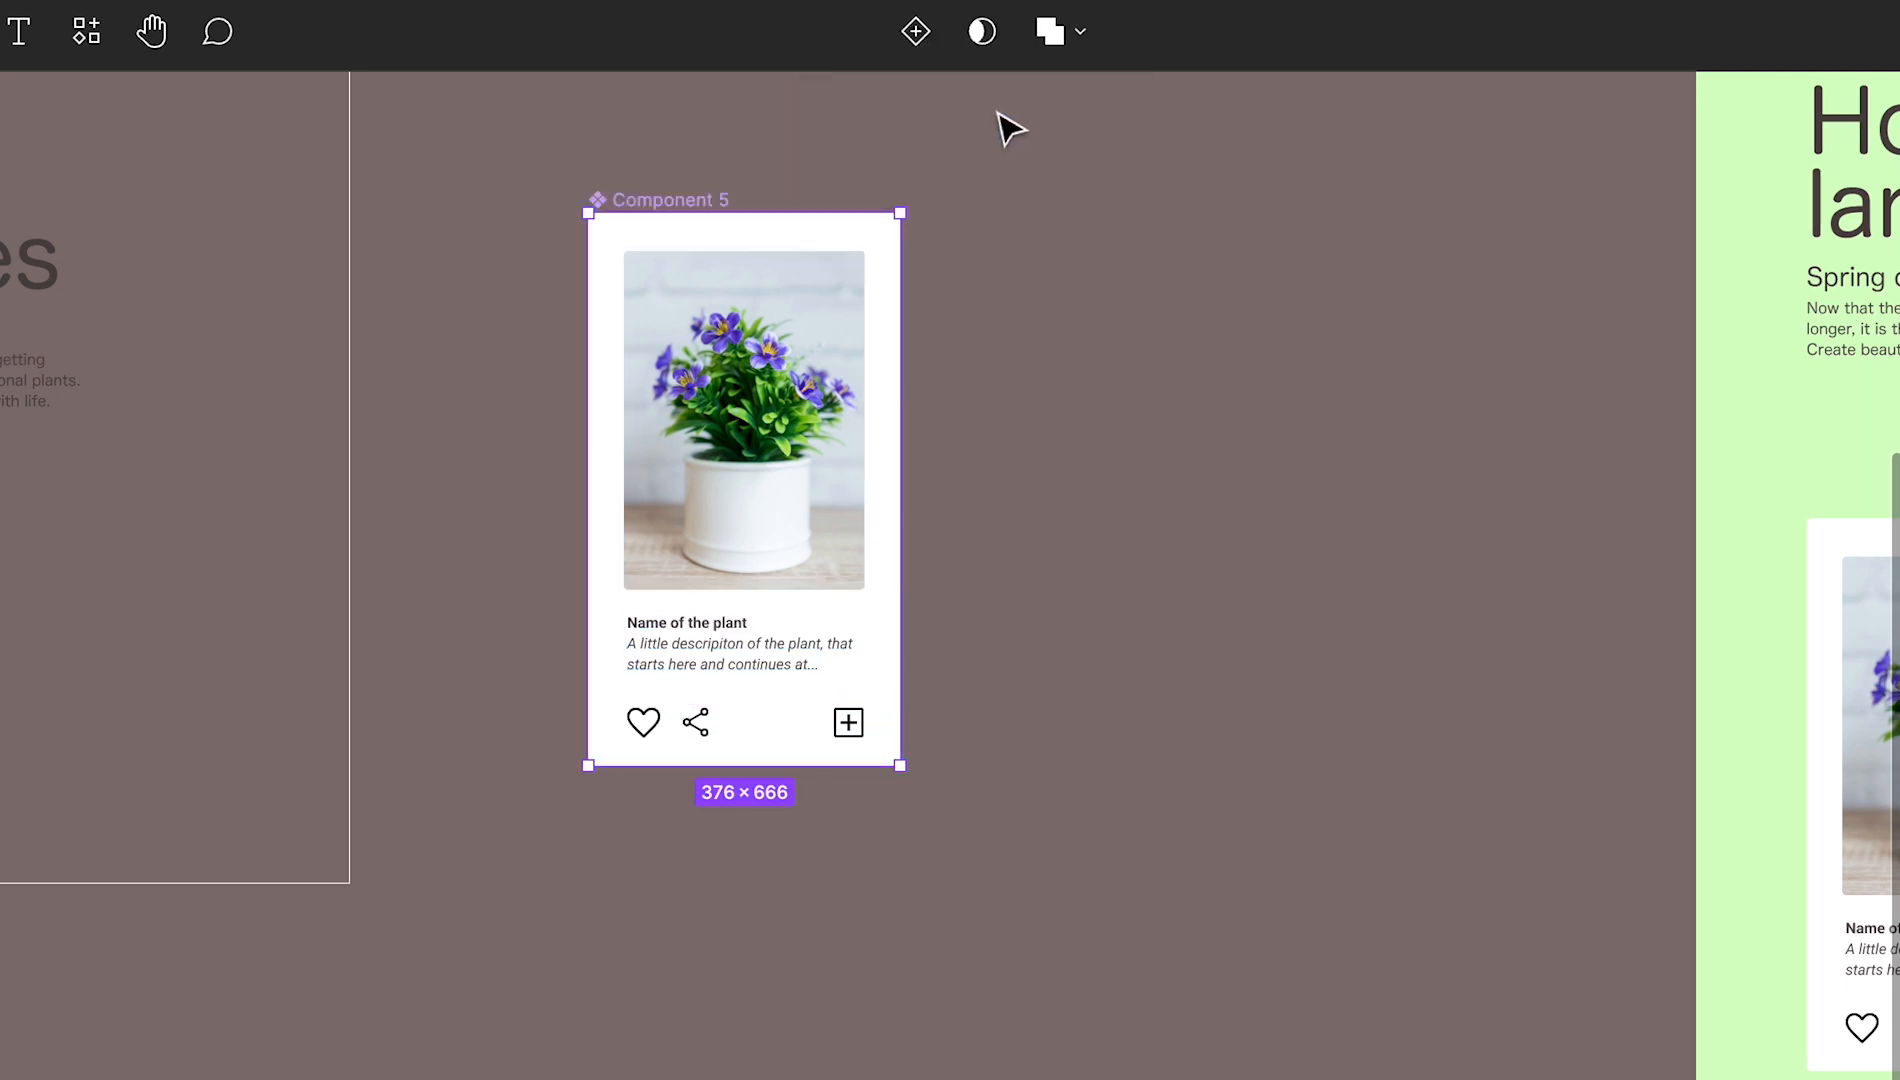
scroll(708, 746, "right", 1)
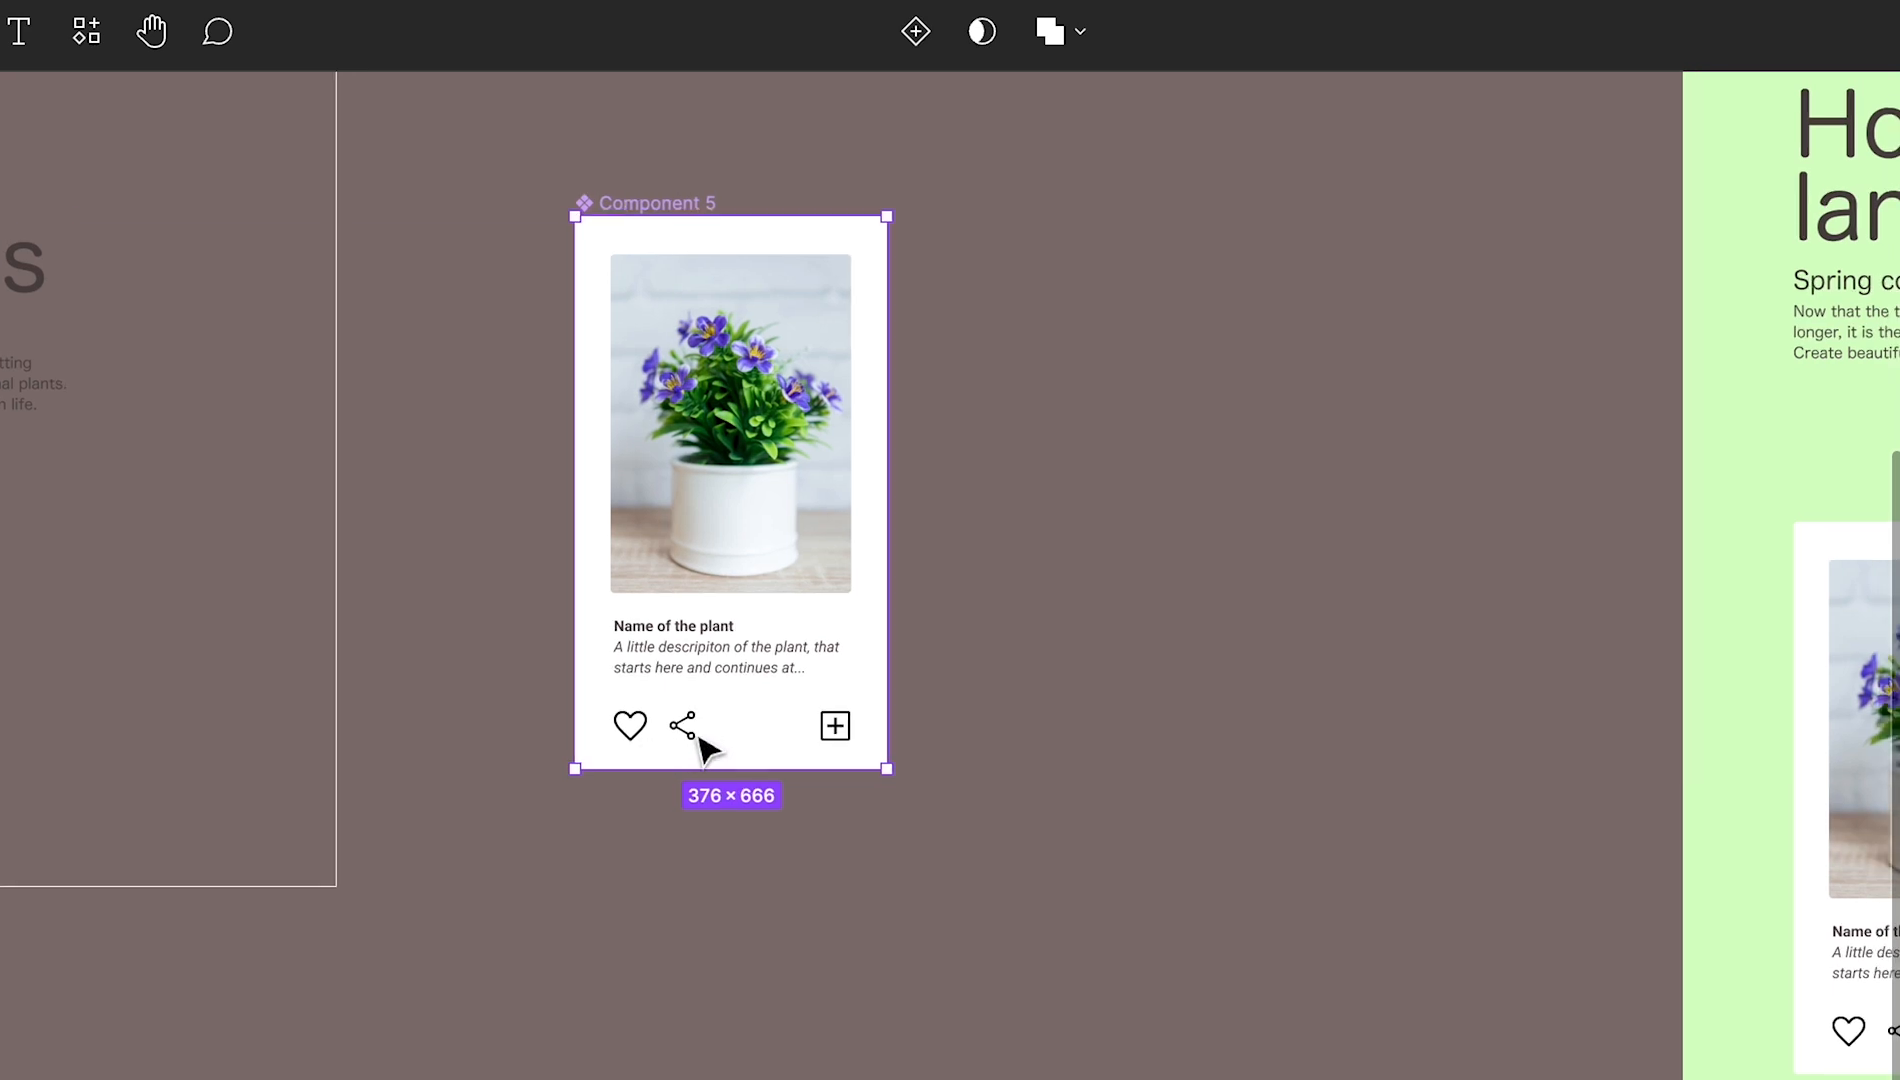
left_click(700, 735)
left_click(1050, 848)
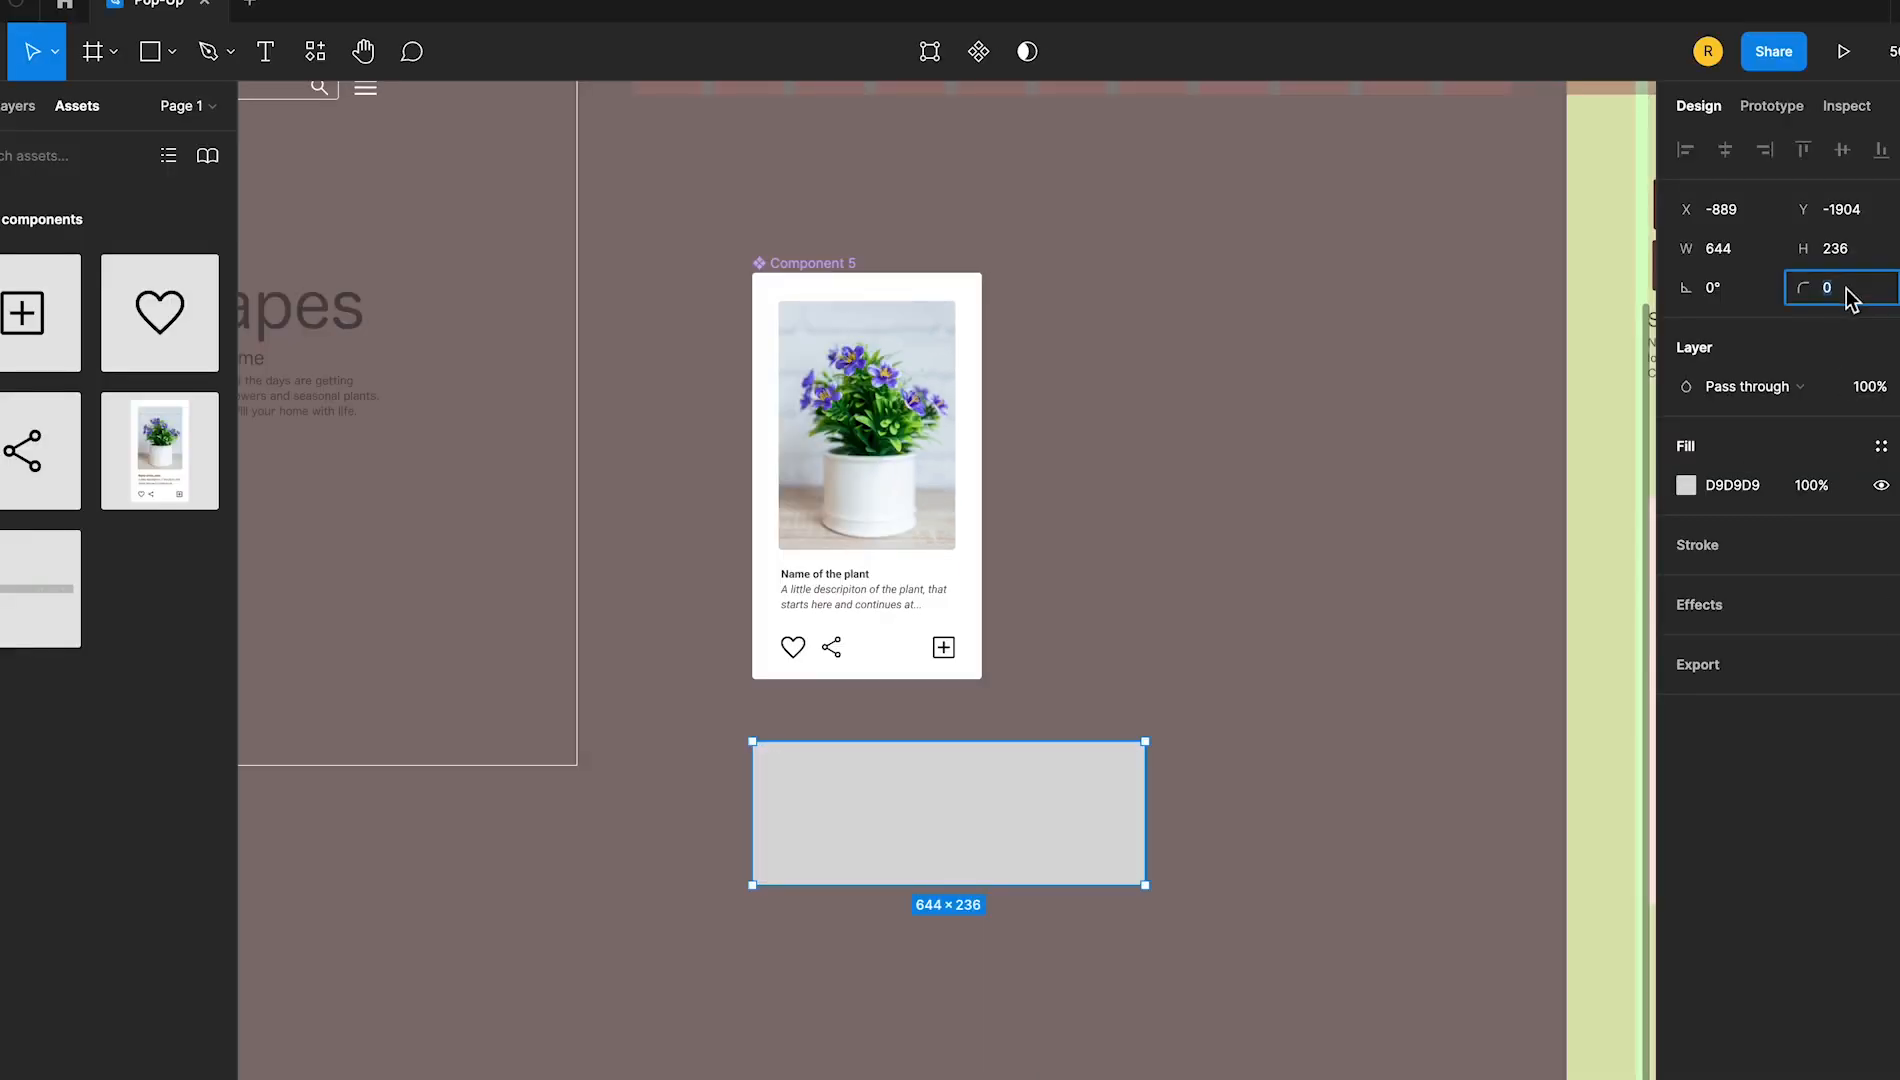
Give the 644 × 236 rectangle below the card component a corner radius of 5, 70% fill opacity and Multiply blend mode
type("5")
key("Return")
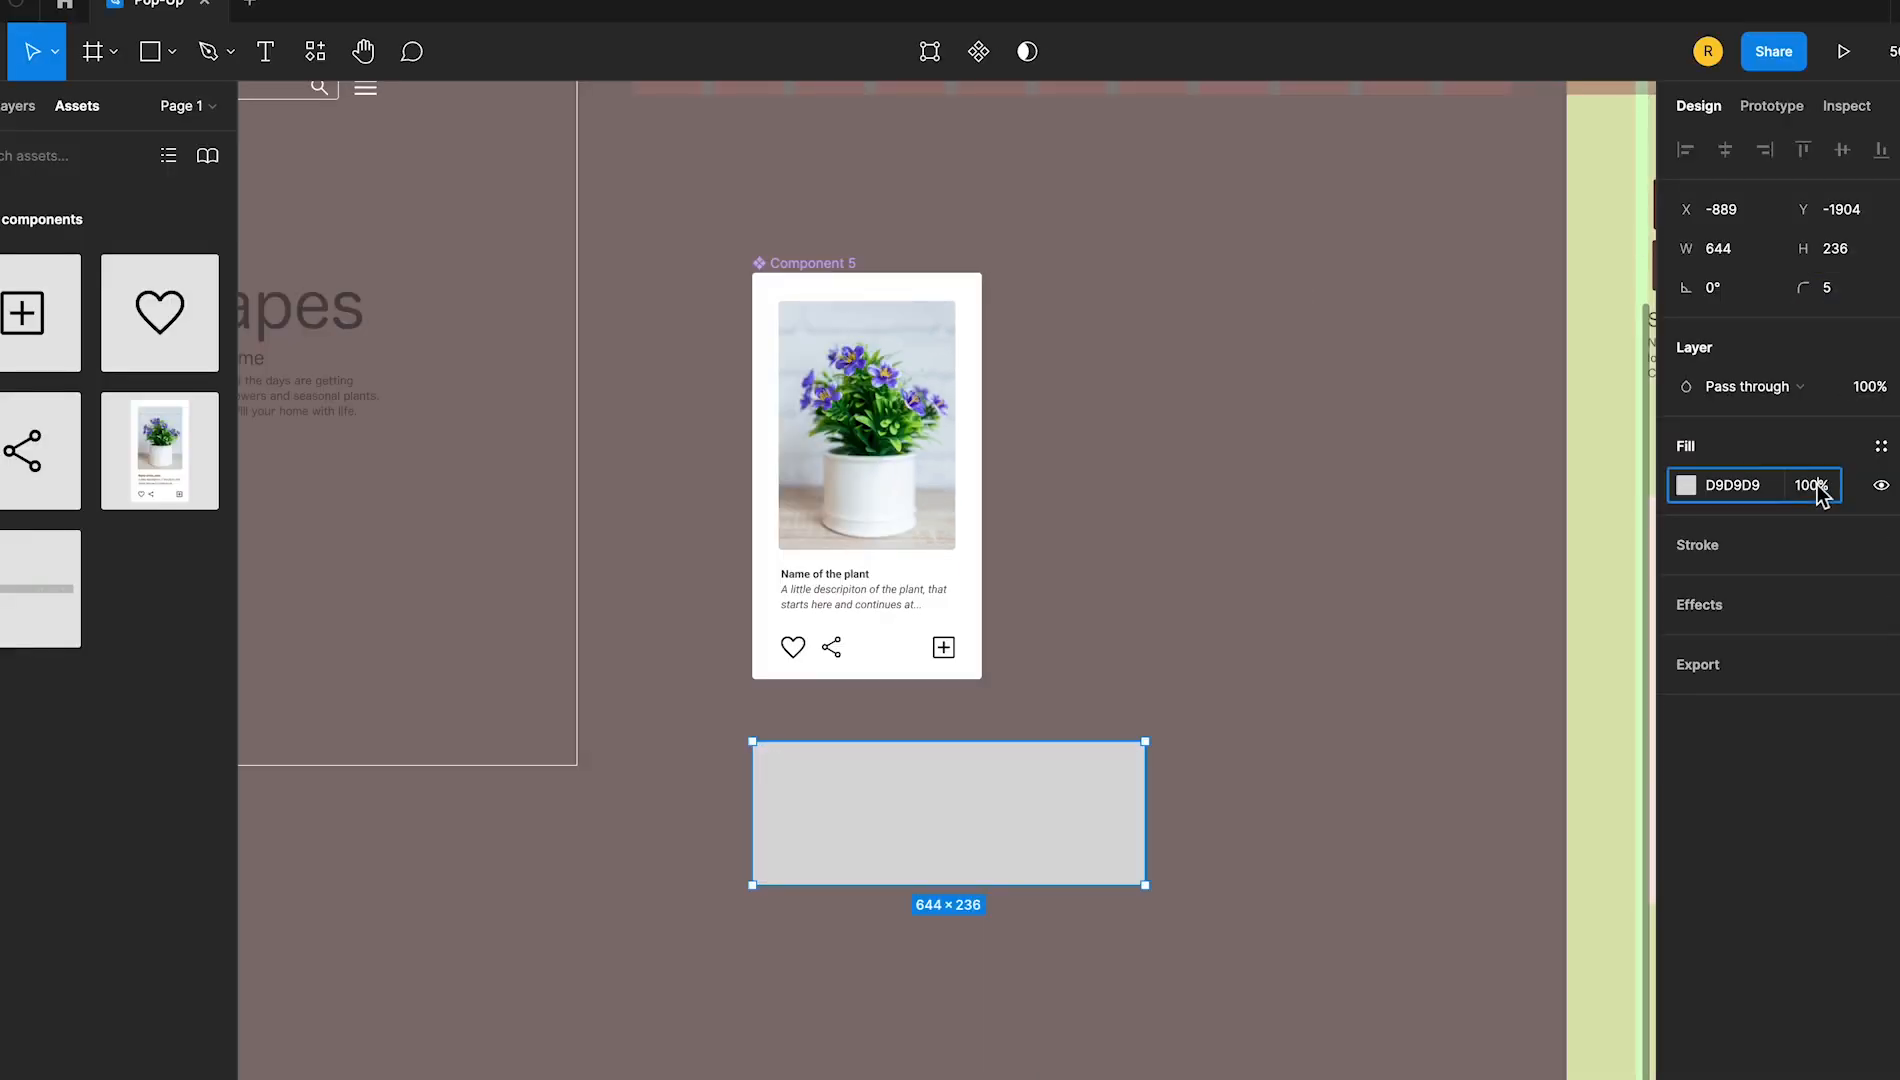
type("70")
key("Return")
left_click(1750, 386)
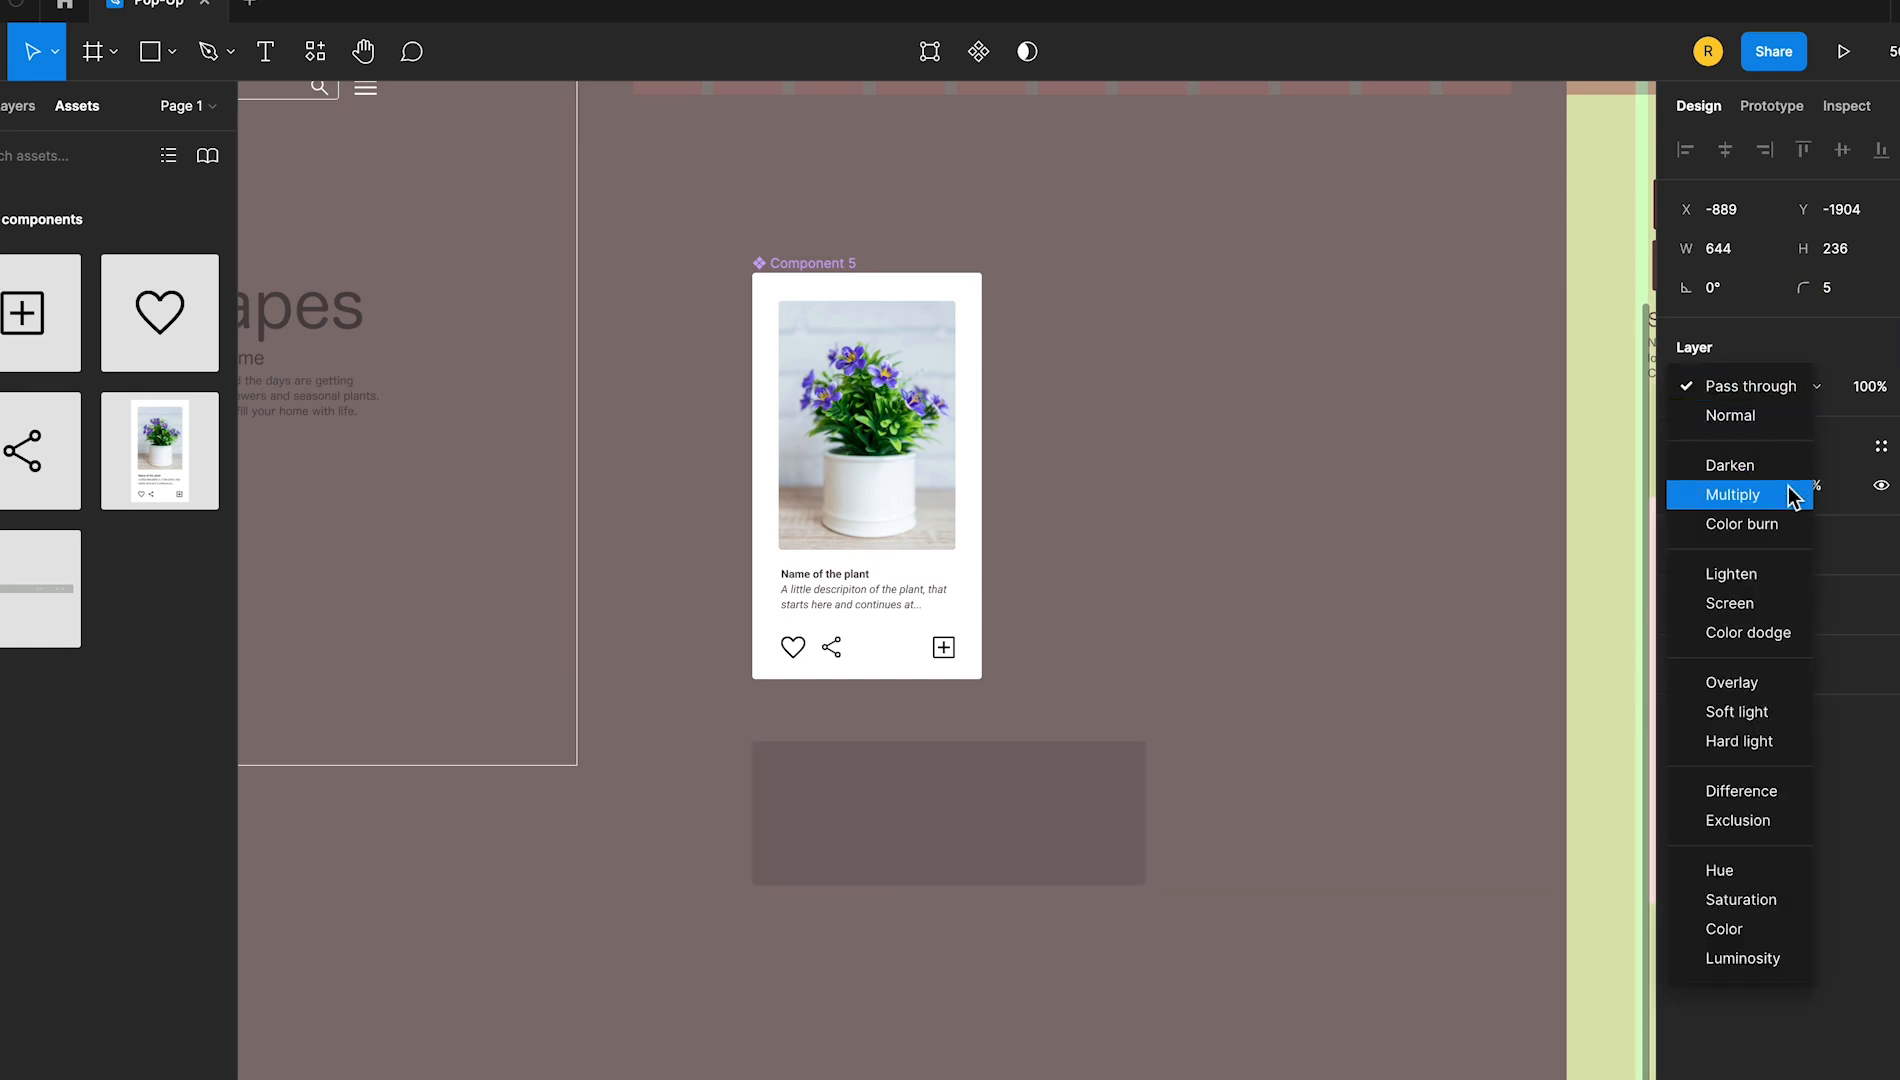
left_click(1790, 495)
Try a grey 958F8F fill on the rectangle below the card component
left_click(1686, 485)
left_click(1375, 640)
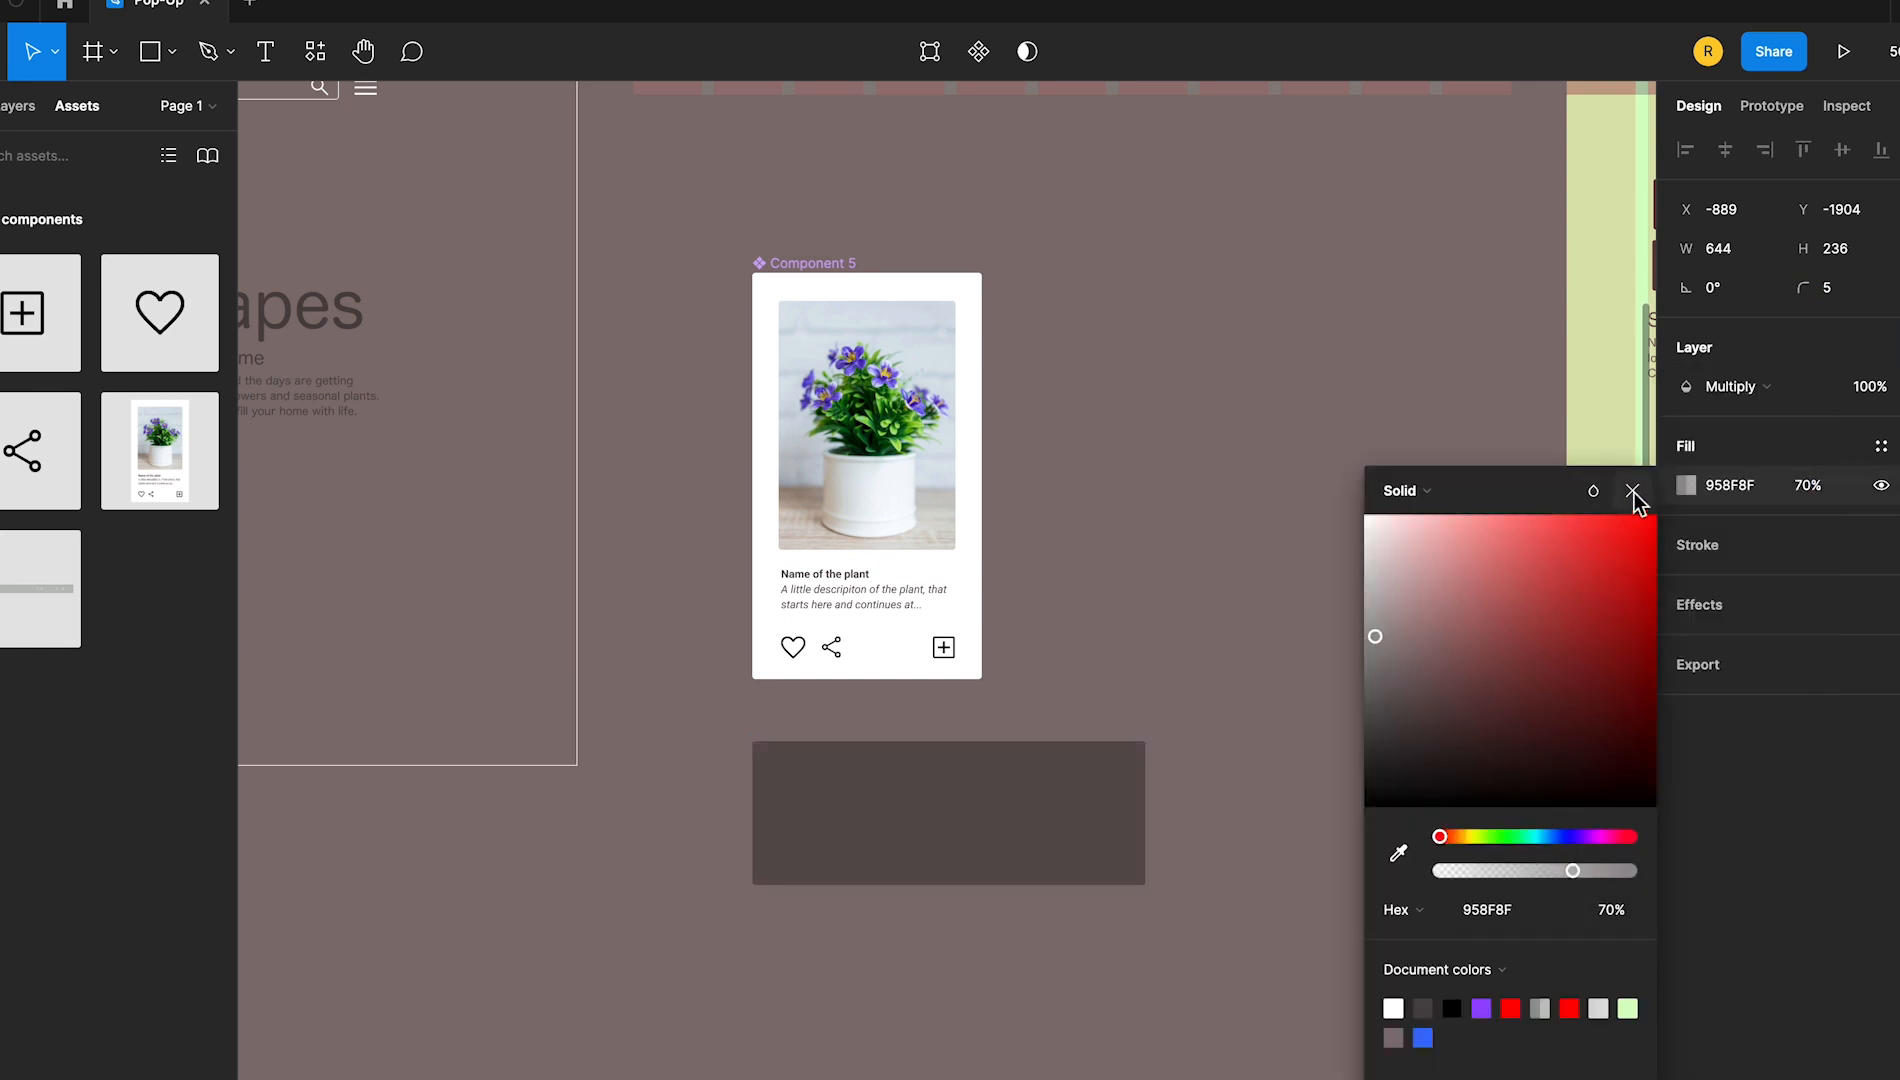
left_click(1633, 491)
left_click(1219, 627)
Recolour the fill of the rectangle below the card component to a green tone
left_click(1070, 790)
left_click(1686, 485)
left_click(1525, 836)
left_click(1505, 838)
left_click(1598, 1008)
left_click(1439, 581)
left_click(1633, 491)
left_click(1276, 668)
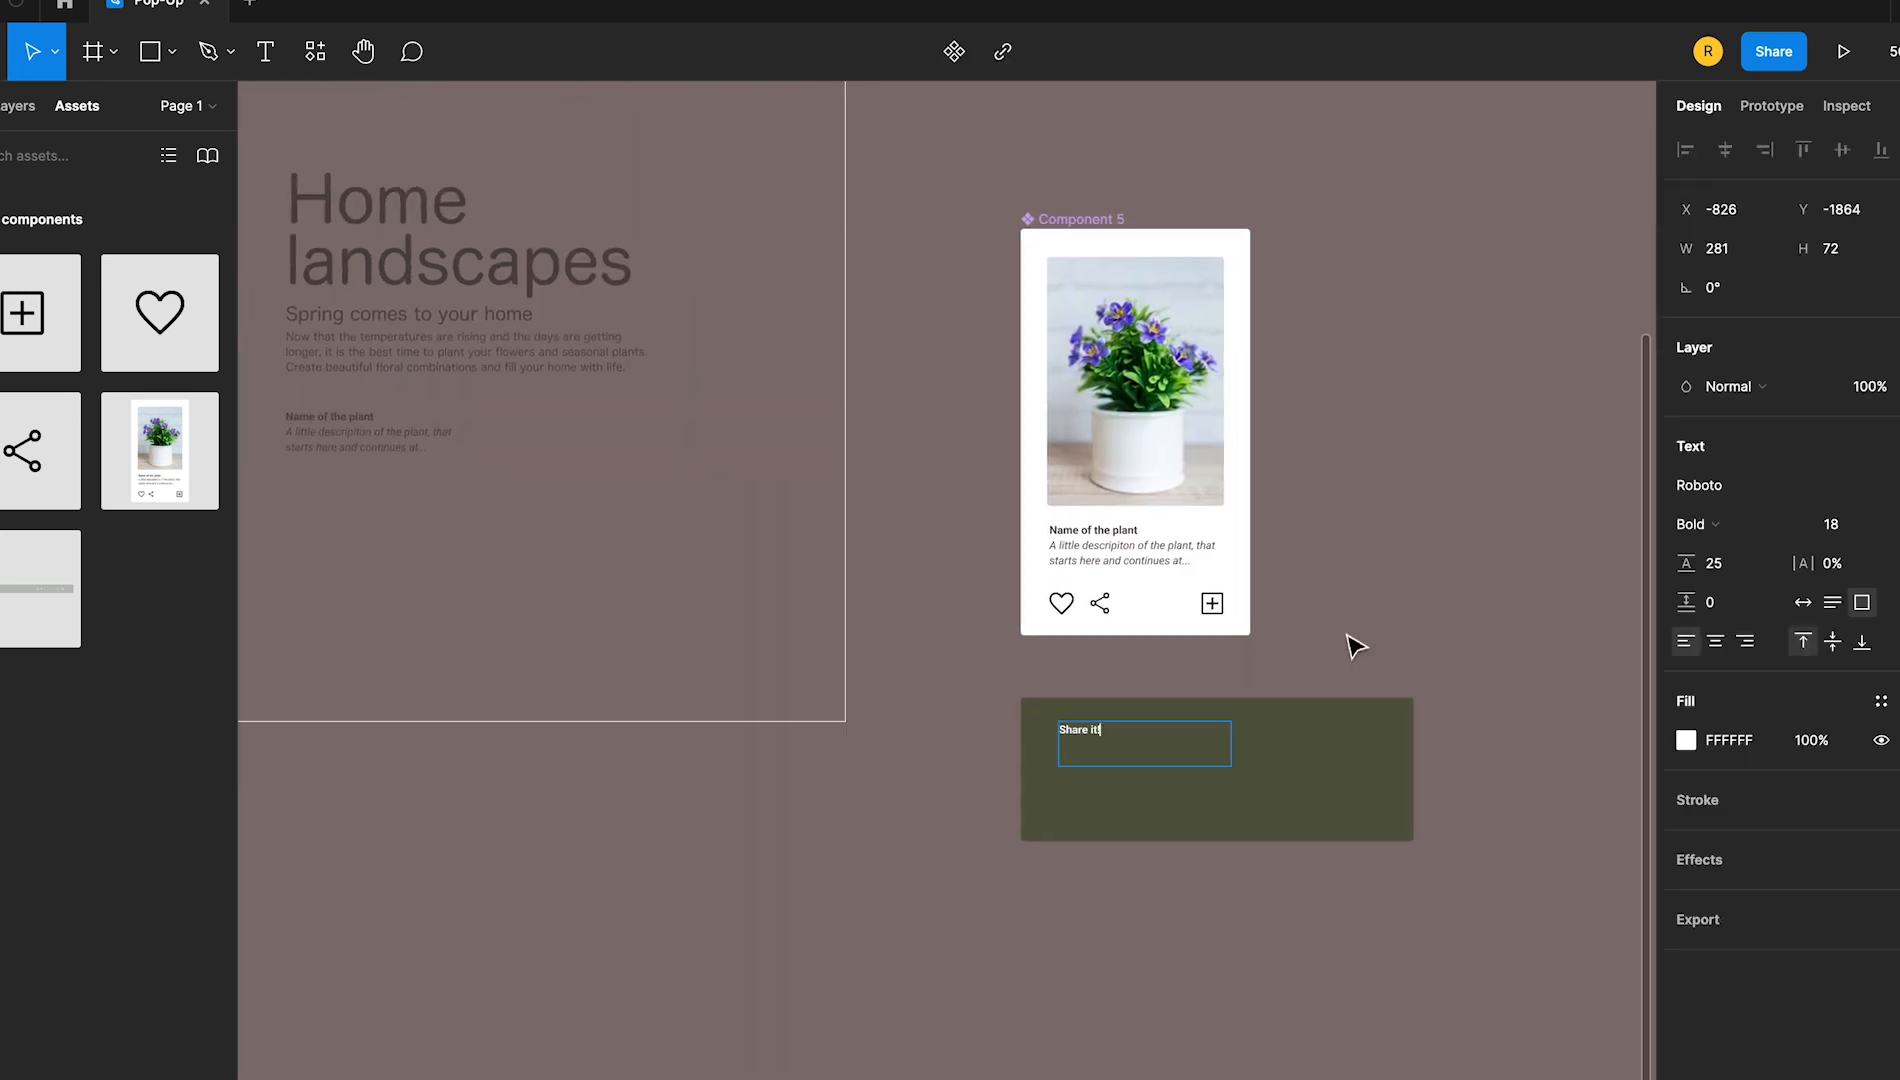
Add the title "Share it!" in white bold Roboto at size 30 inside the green rectangle
left_click(1352, 646)
left_click(1166, 755)
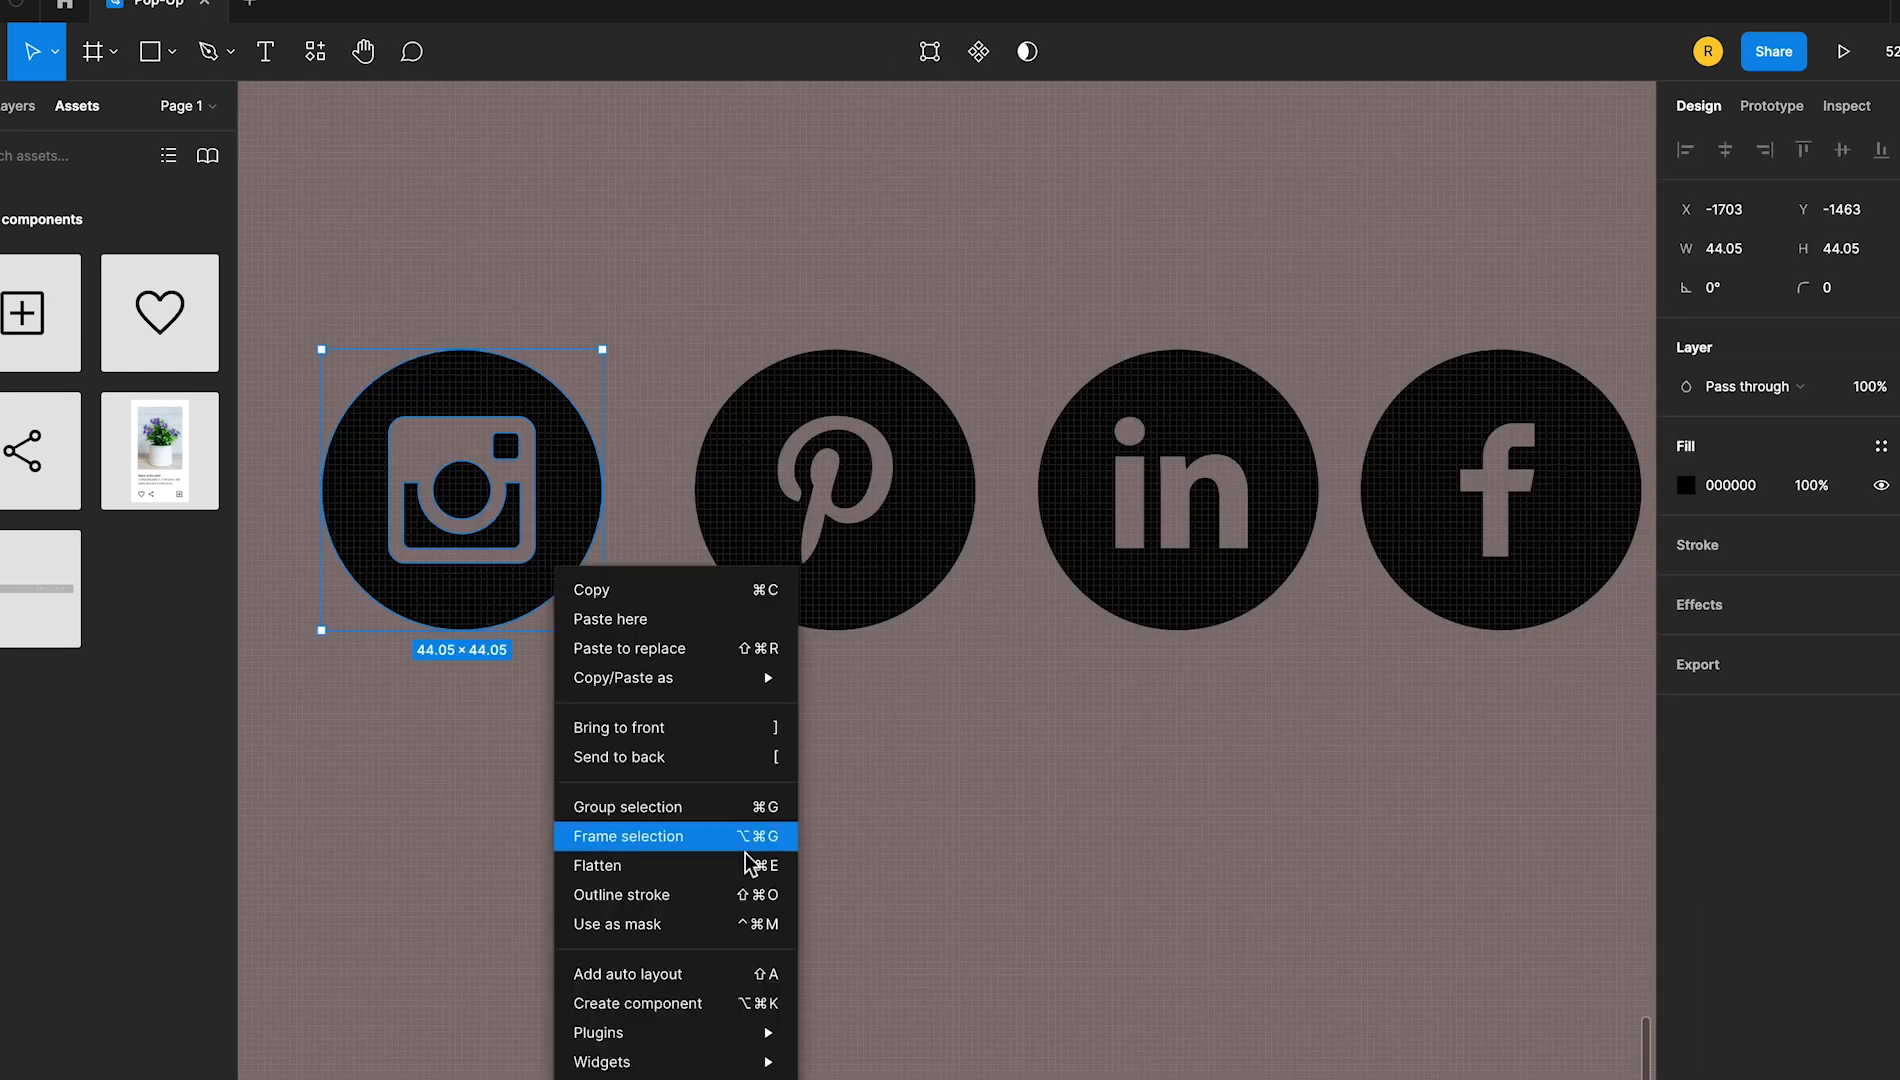
Wrap each of the Instagram, Pinterest, LinkedIn and Facebook icons in its own frame
left_click(746, 836)
right_click(930, 567)
left_click(1040, 836)
right_click(1171, 417)
left_click(1320, 684)
right_click(1440, 440)
left_click(1560, 704)
Rename the four social icon frames Insta, Pint, Link and Face
left_click(355, 342)
double_click(725, 340)
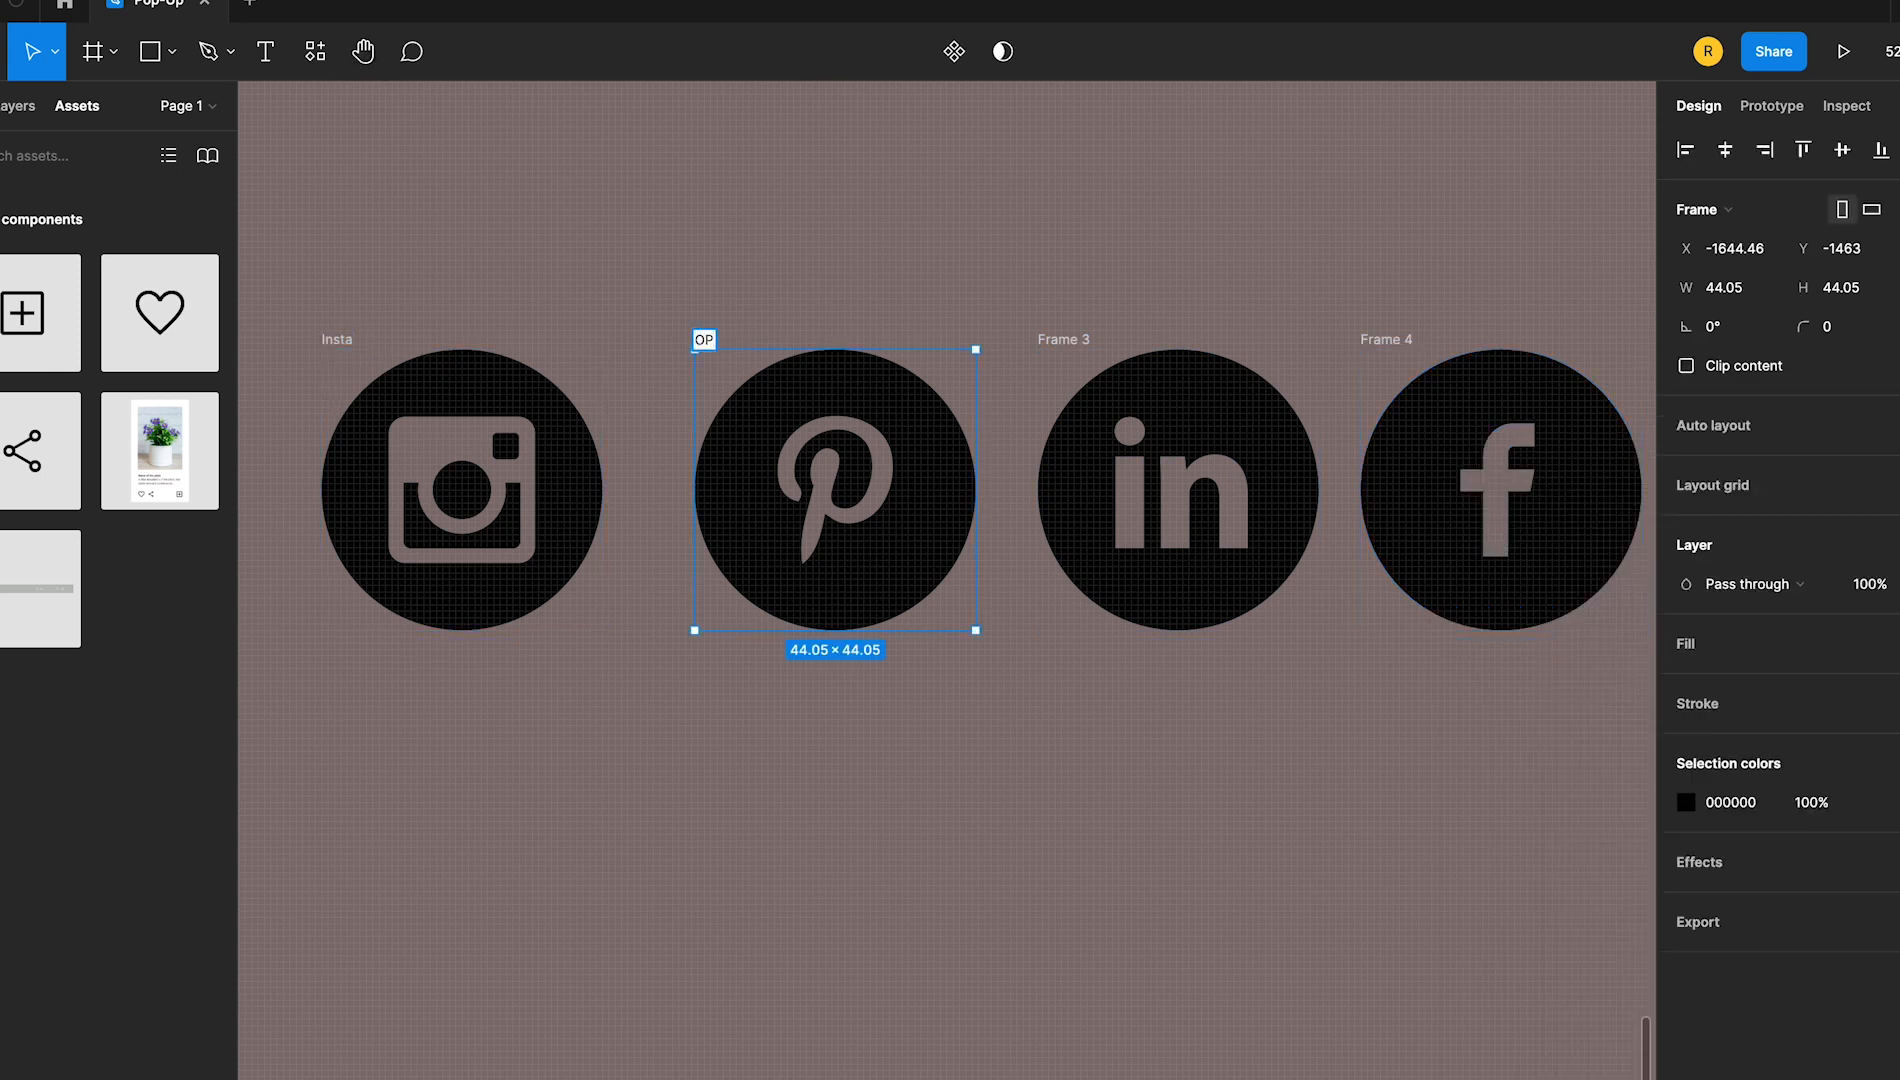
double_click(1058, 336)
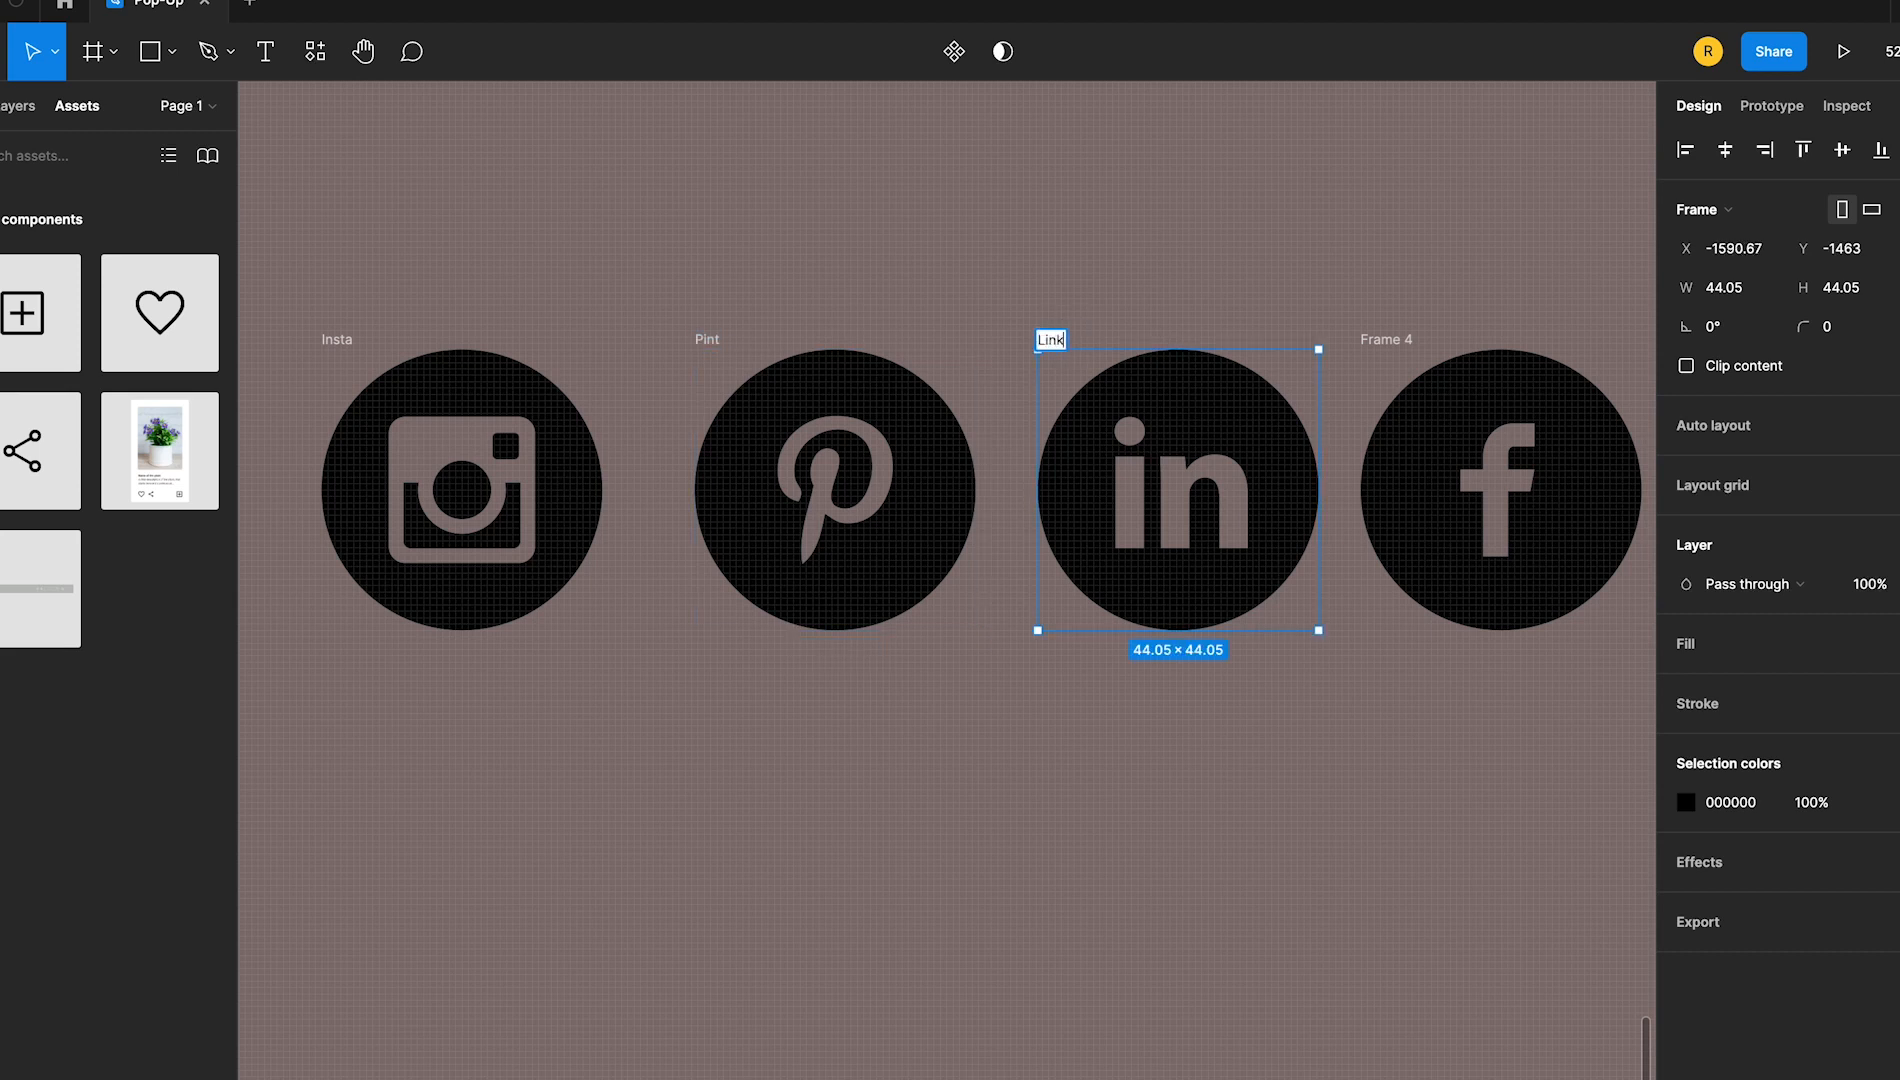
double_click(1396, 341)
type("Fac")
left_click(695, 267)
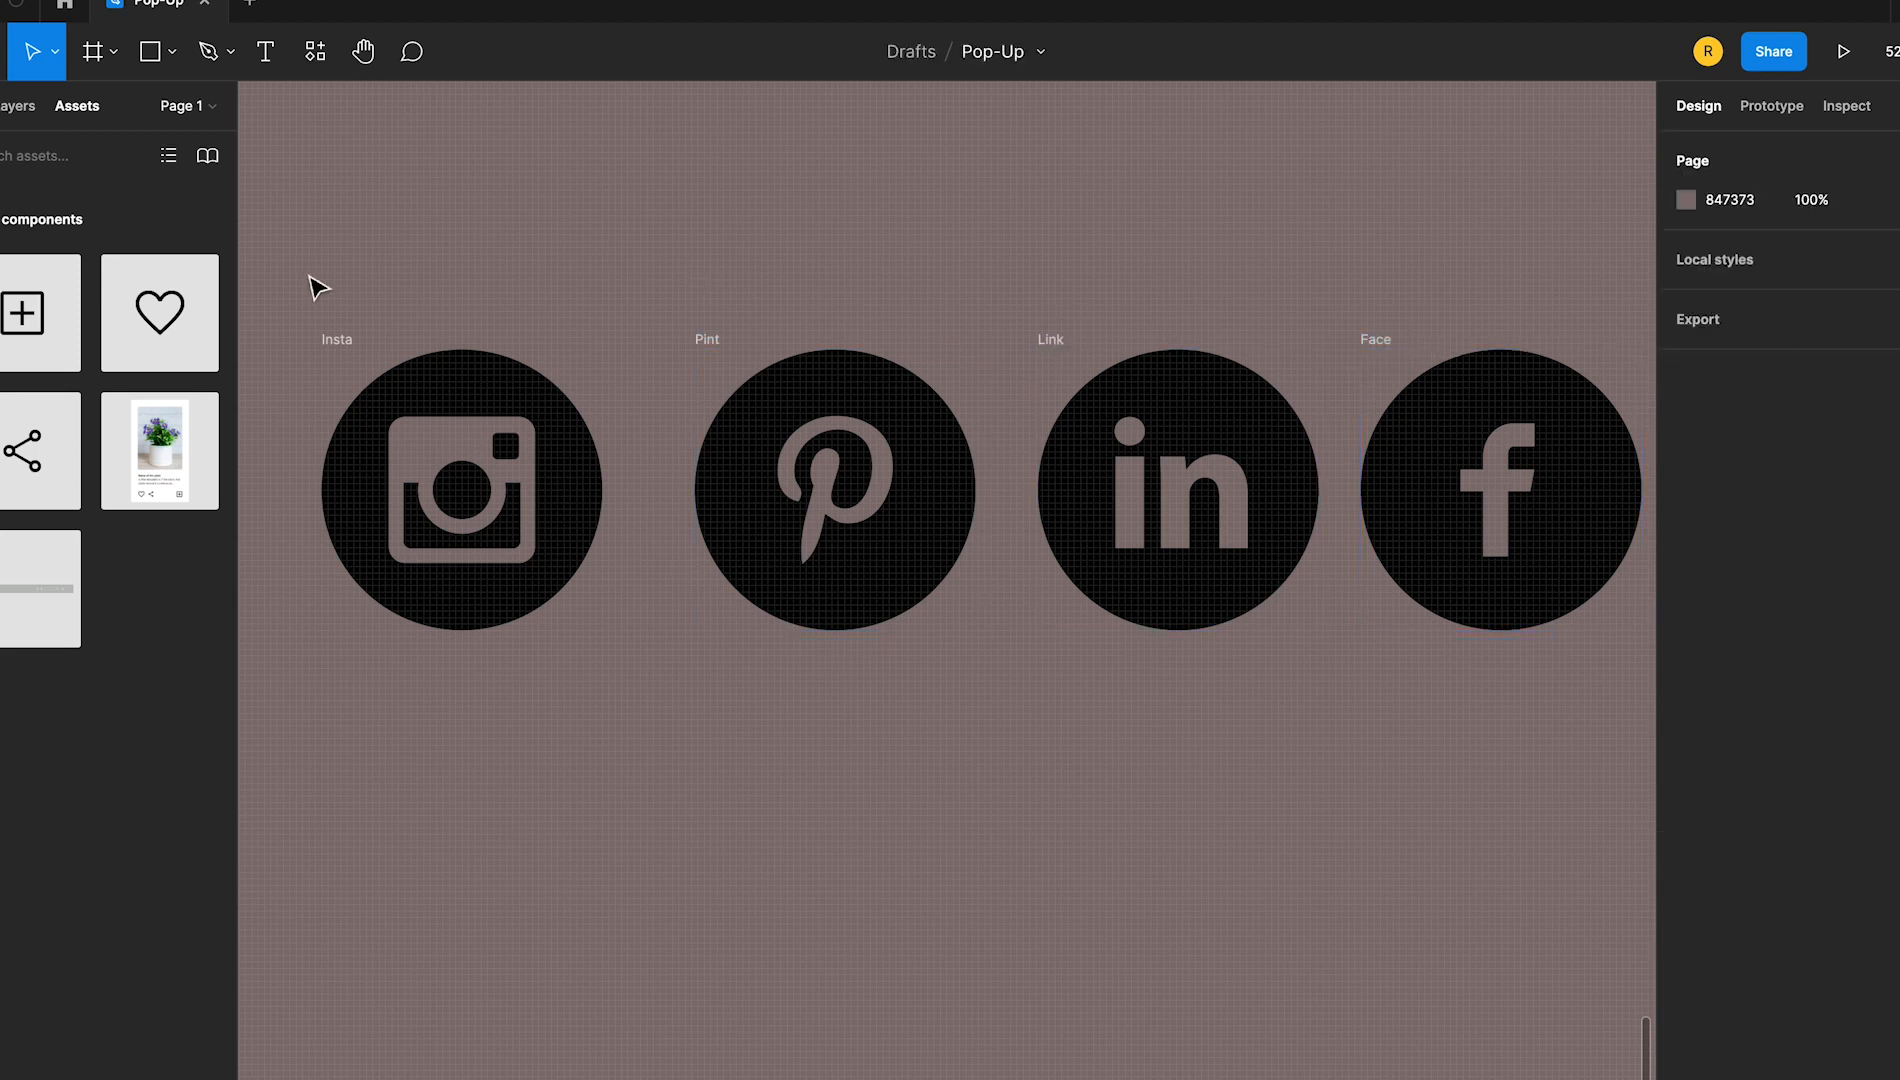
Duplicate the four social icons as a second row underneath and recolour the copies light green B1FEB0
left_click_drag(307, 275, 1648, 655)
left_click_drag(1390, 341, 1455, 643, "alt")
left_click(1692, 744)
left_click(1502, 966)
left_click(1635, 620)
Move the Insta pair and the Face pair of icons outward to open up space in the rows
key("ctrl+minus")
key("ctrl+minus")
left_click(733, 538)
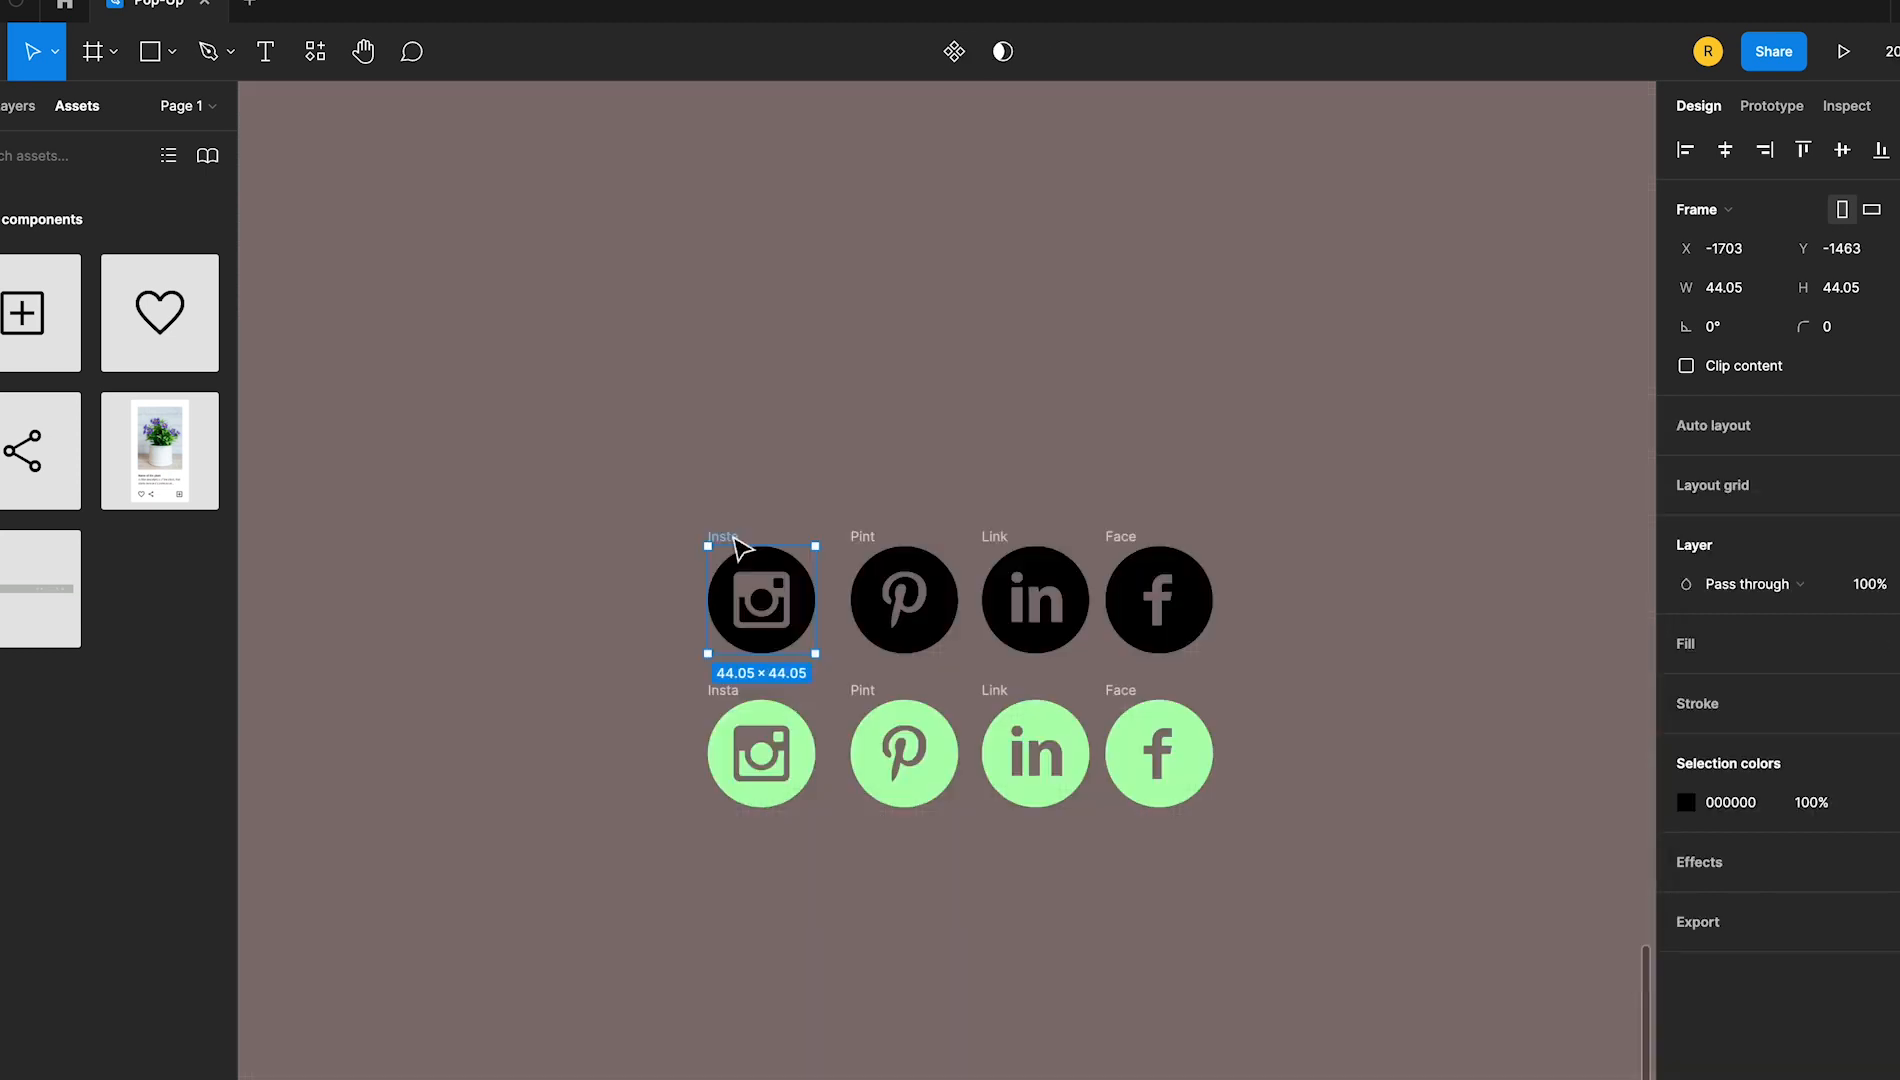
left_click(730, 705, "shift")
left_click_drag(730, 705, 475, 711)
left_click(734, 678)
left_click(1140, 537)
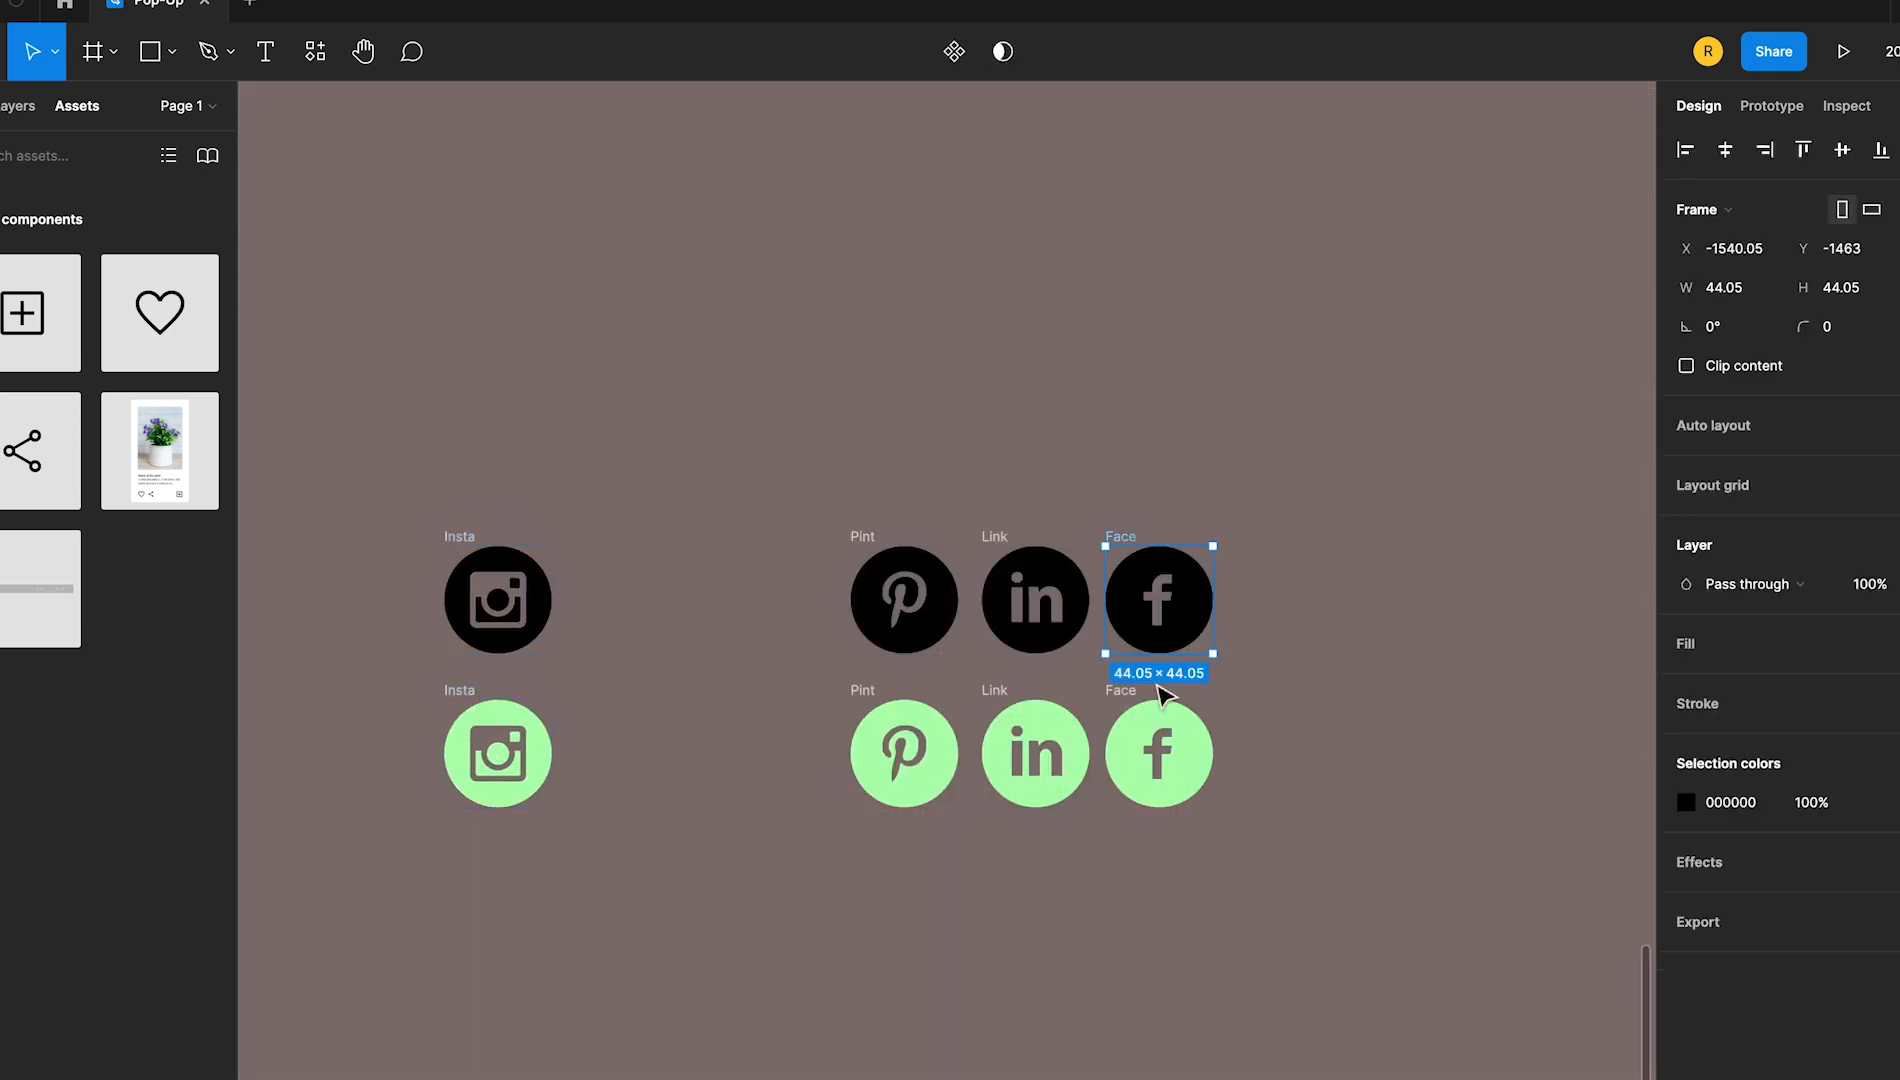
left_click(1120, 691, "shift")
left_click_drag(1120, 691, 1332, 691)
Spread the Link and Pint icon pairs apart in the gap between the Insta and Face pairs
left_click(1003, 545)
left_click(995, 691, "shift")
left_click_drag(995, 691, 1070, 691)
left_click(883, 562)
left_click(867, 692, "shift")
left_click_drag(867, 692, 784, 697)
Turn the black and green Insta icons into a component set, and do the same for the Pint icons
left_click_drag(367, 445, 669, 893)
left_click(945, 54)
left_click(907, 179)
left_click_drag(700, 466, 941, 977)
left_click(944, 54)
left_click(955, 176)
Turn the black and green Link icons into a component set, and do the same for the Face icons
left_click_drag(997, 455, 1132, 848)
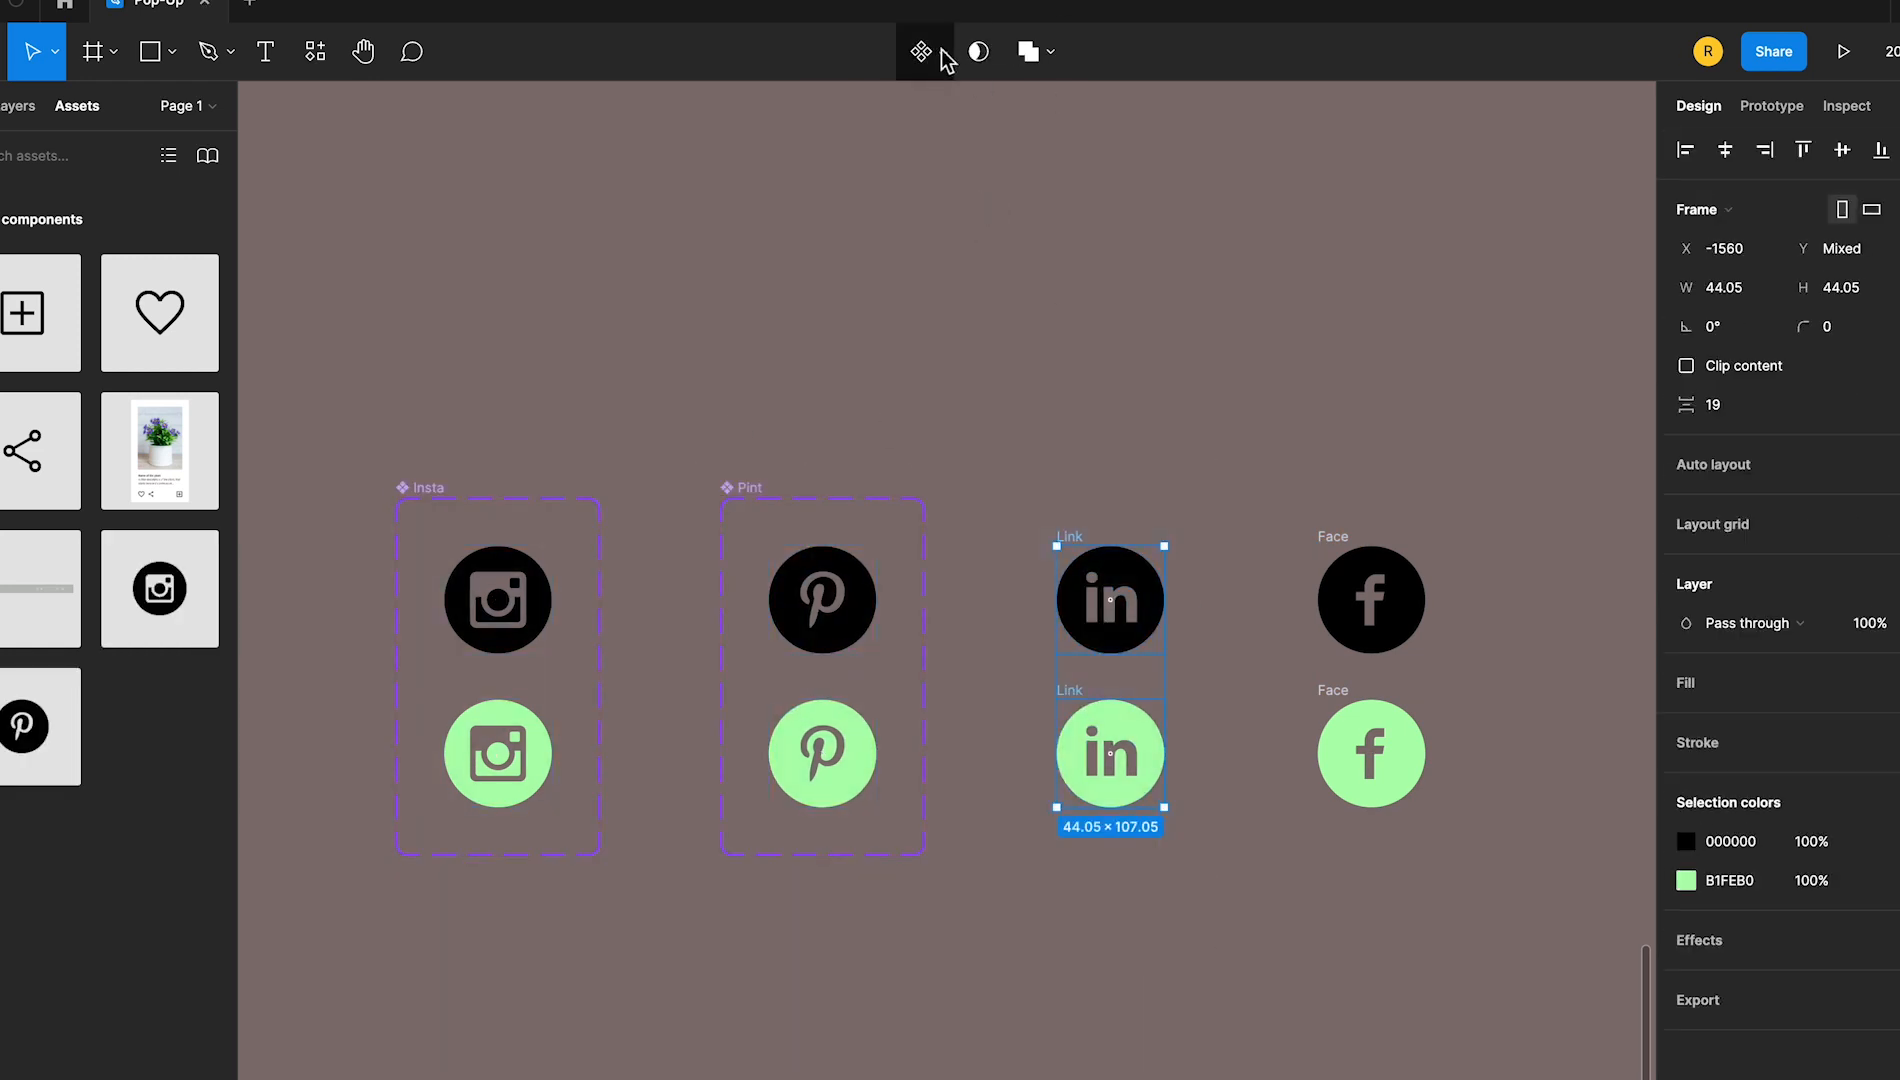
left_click(945, 55)
left_click(955, 176)
left_click_drag(1255, 424, 1506, 929)
left_click(945, 55)
left_click(955, 176)
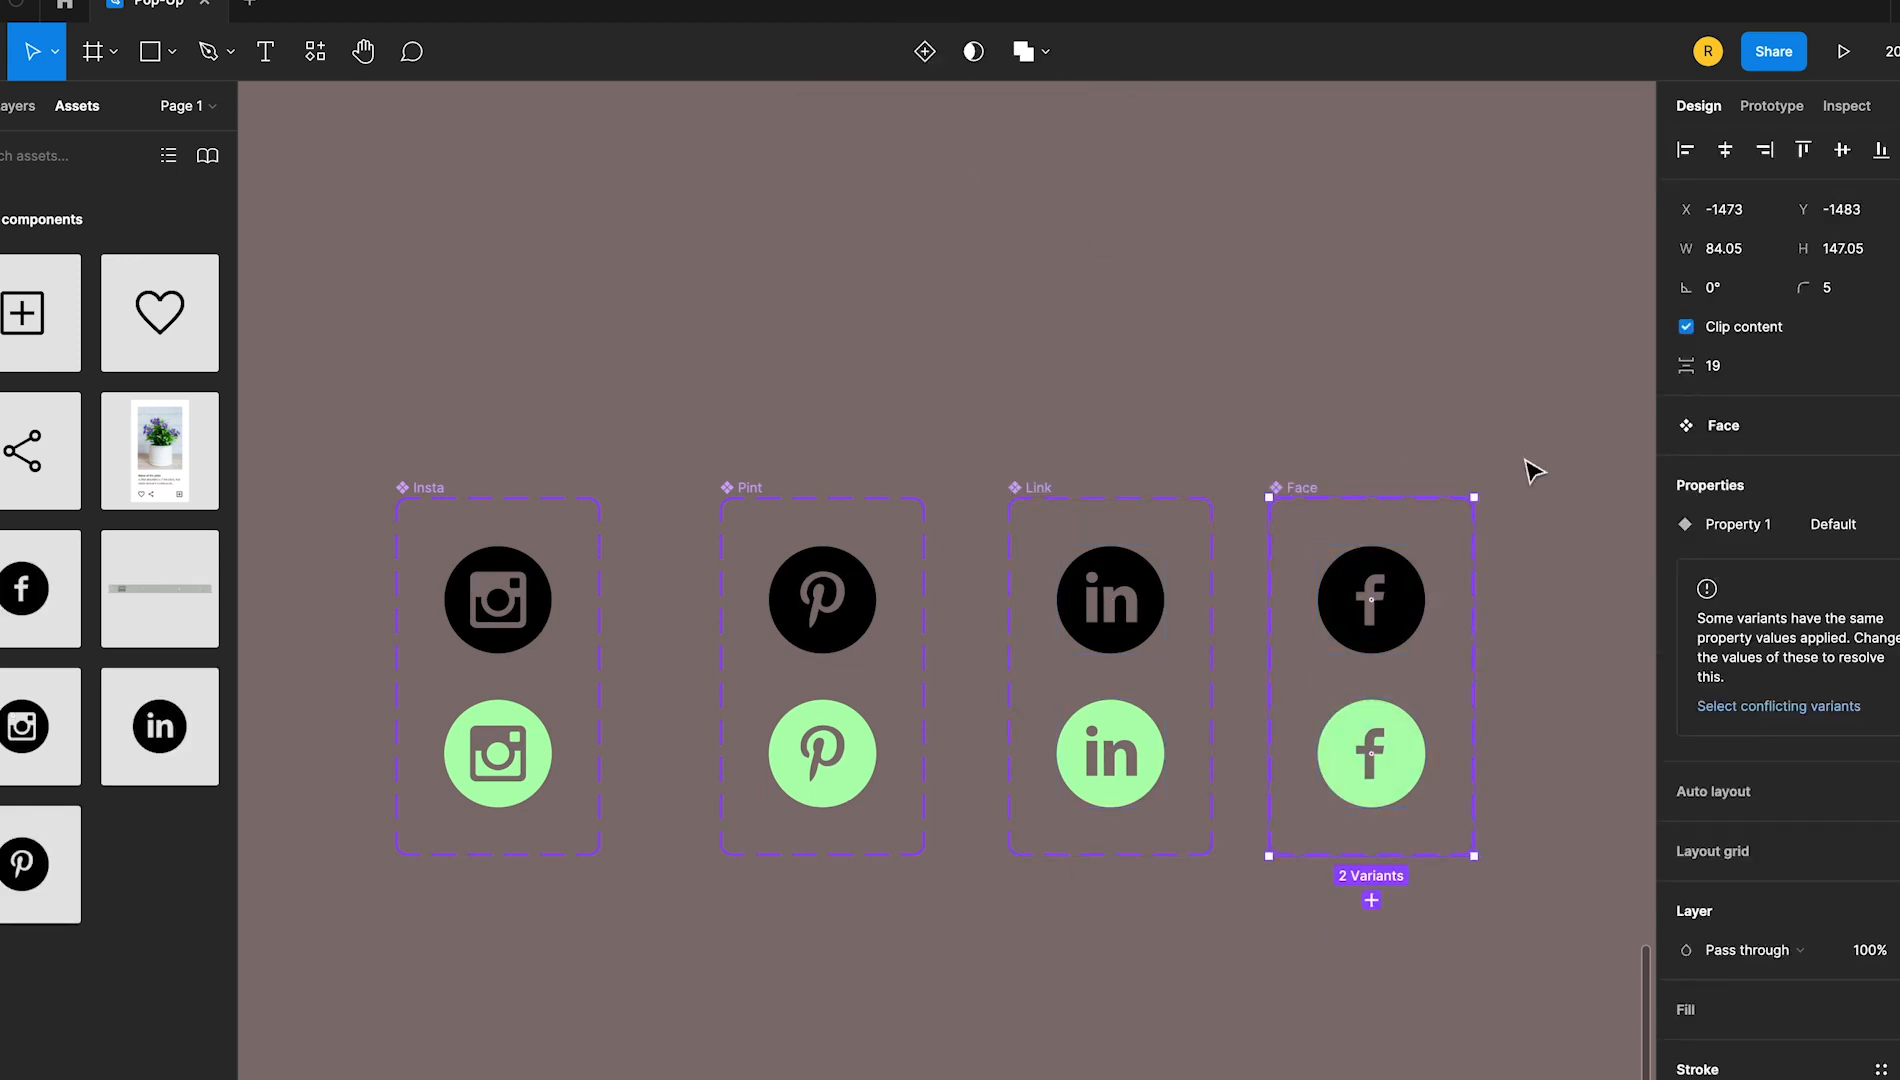
left_click(1526, 461)
Link the black Insta variant to the green one on While hovering, and link it back on Mouse leave
left_click(495, 652)
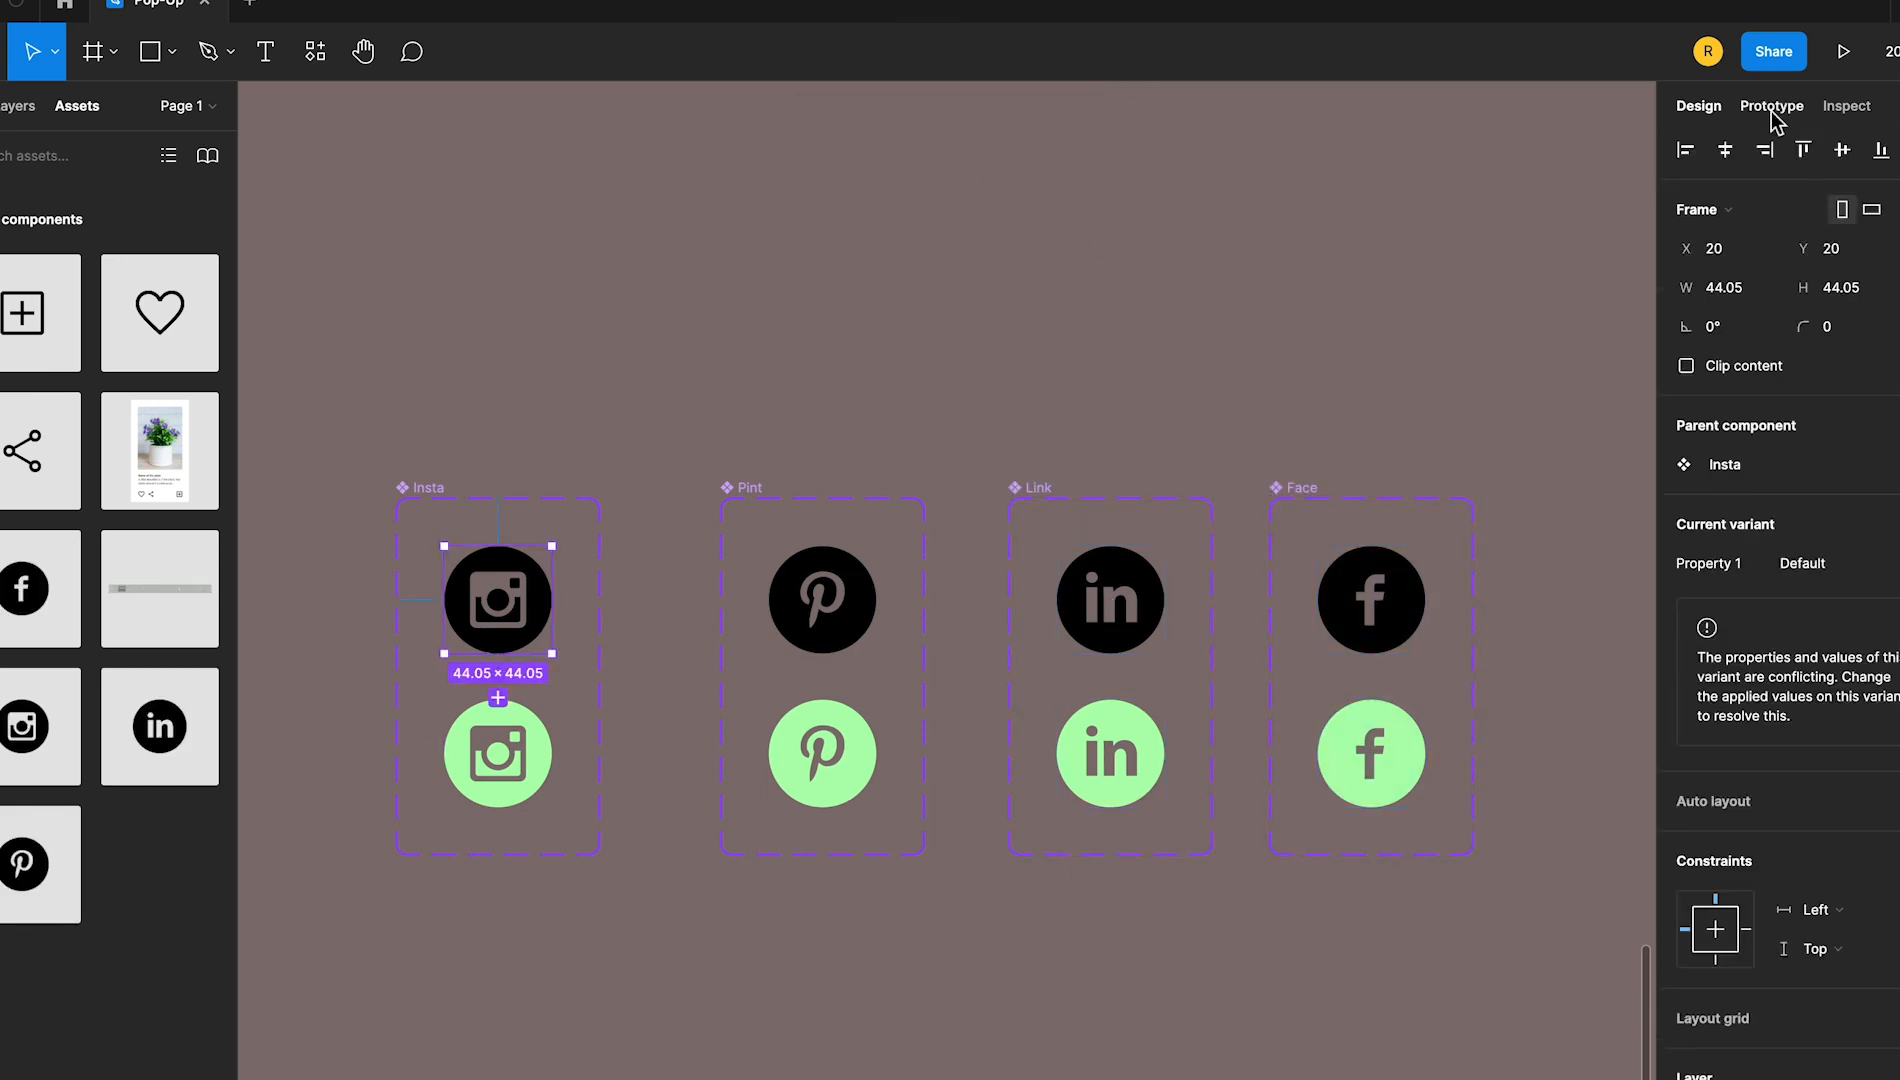
key("shift+e")
left_click_drag(498, 653, 487, 742)
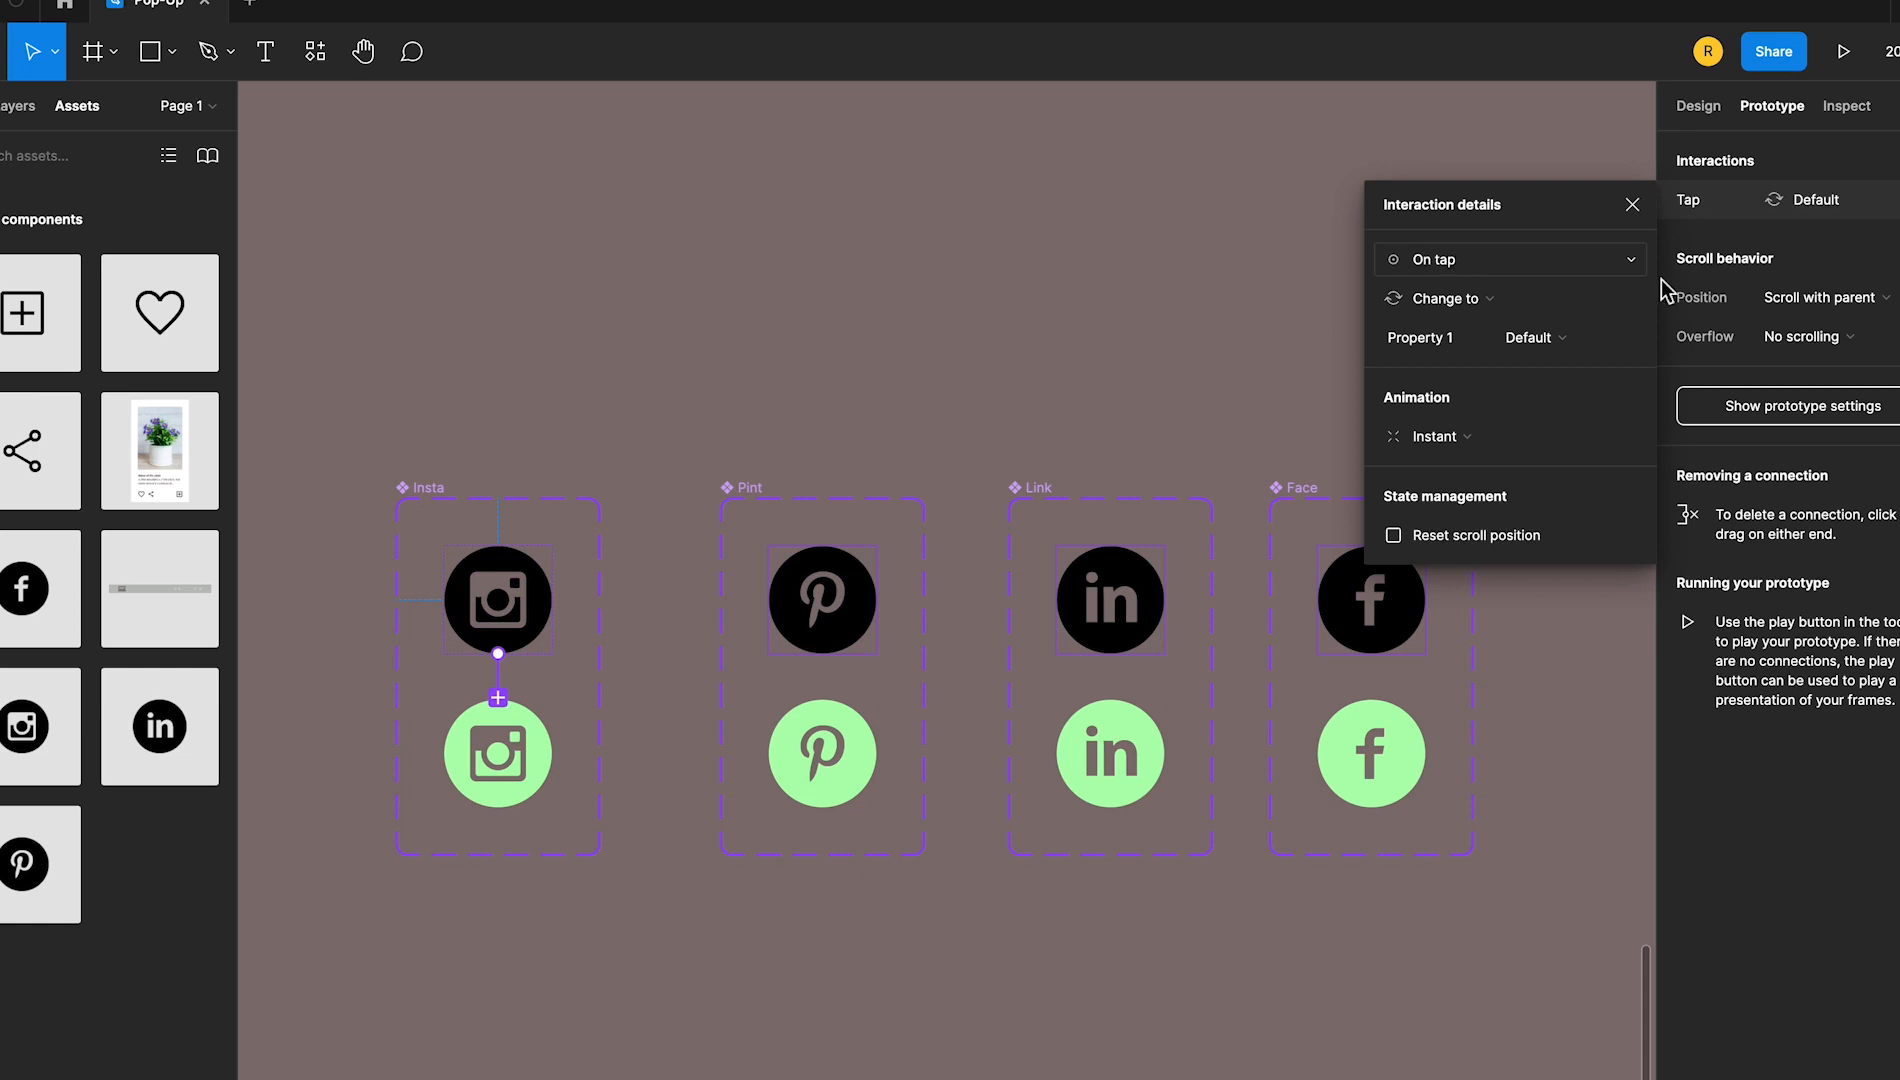
left_click(547, 428)
left_click(522, 627)
left_click(1437, 262)
mouse_move(498, 653)
left_mouse_down()
mouse_move(503, 740)
mouse_move(506, 632)
left_mouse_up()
left_click(1450, 289)
left_click(537, 727)
left_click(1440, 262)
left_click(1456, 455)
Link the black Pint variant to the green one on While hovering, and link it back on Mouse leave
left_click(866, 598)
mouse_move(822, 653)
left_mouse_down()
mouse_move(828, 728)
mouse_move(810, 744)
mouse_move(824, 620)
left_mouse_up()
left_click(929, 414)
left_click(866, 594)
left_click(1450, 261)
left_click(1468, 289)
left_click(866, 742)
left_click(1440, 262)
left_click(1456, 455)
Link the black Link-icon variant to the green one on While hovering, and link it back on Mouse leave
left_click(1150, 612)
left_click_drag(1164, 600, 1118, 736)
left_click(1633, 204)
left_click_drag(1164, 600, 1118, 736)
left_click(1450, 261)
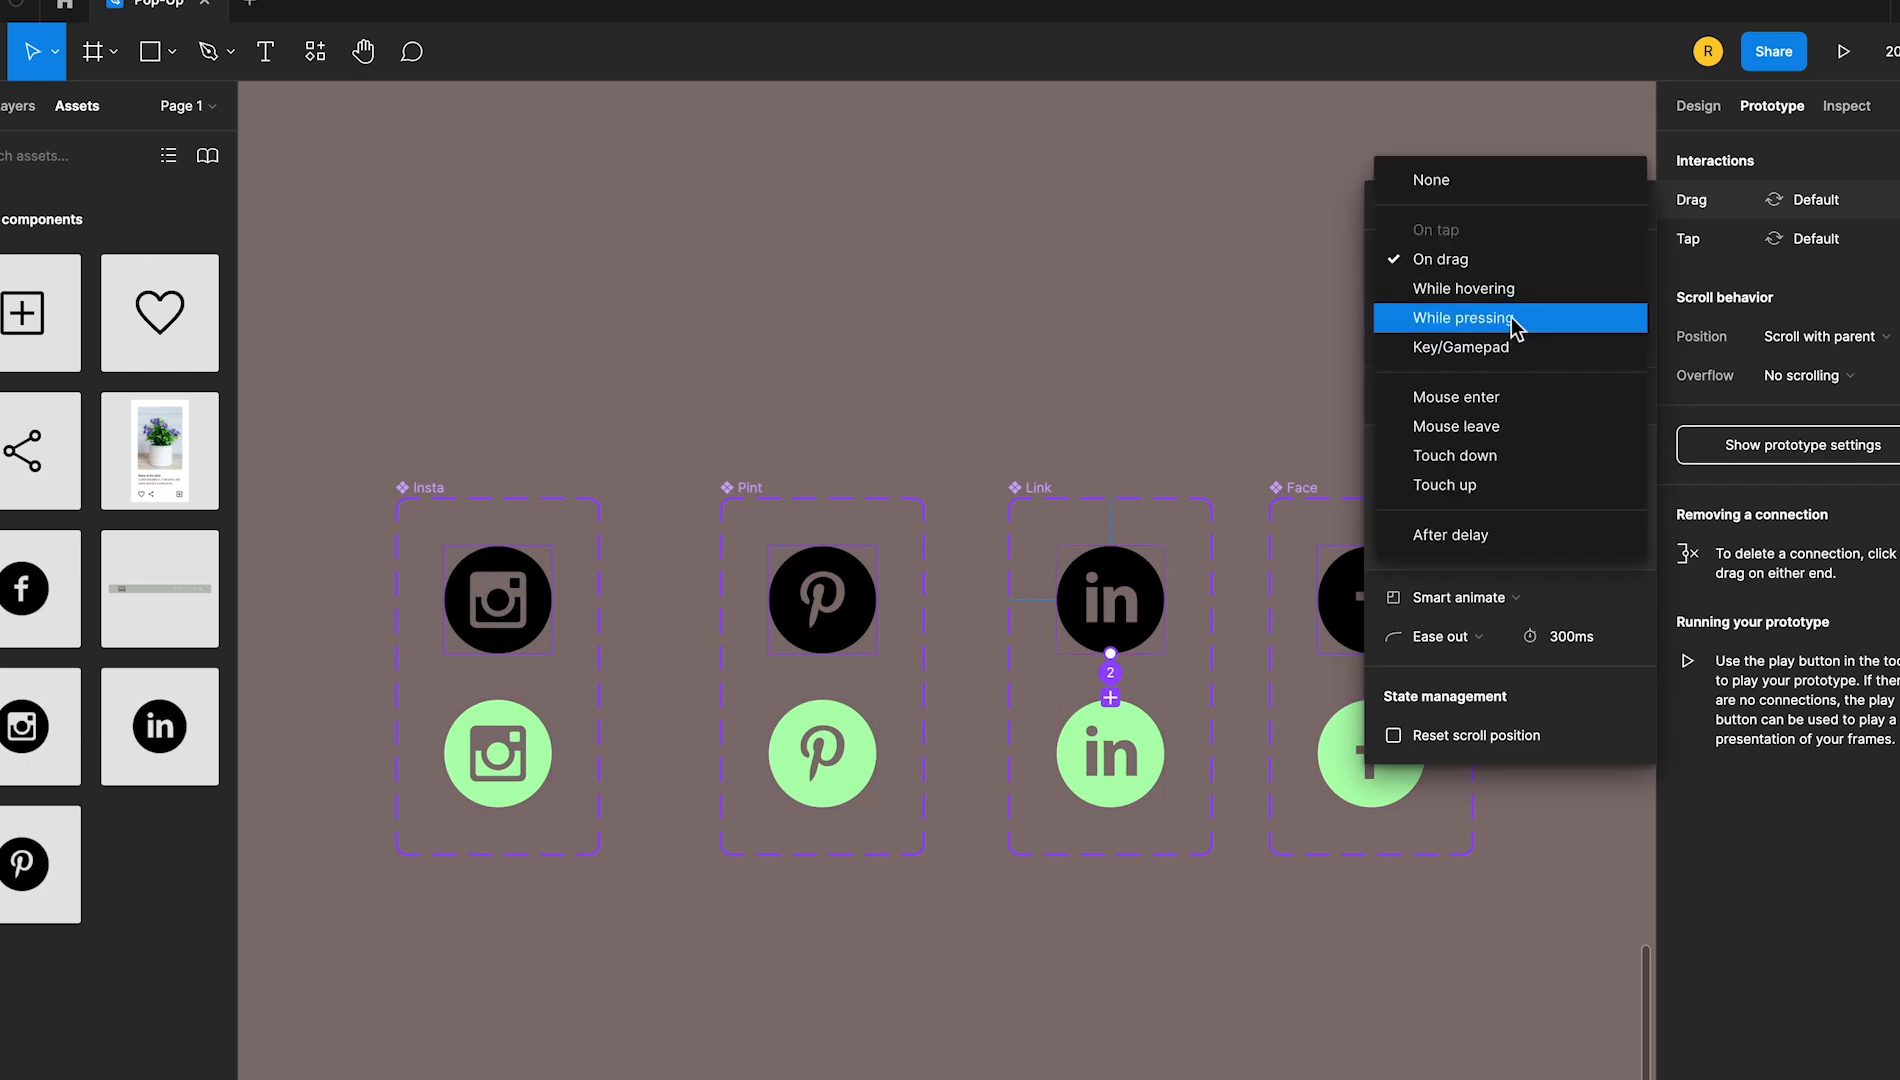
left_click(1530, 289)
left_click(1170, 767)
left_click(1505, 258)
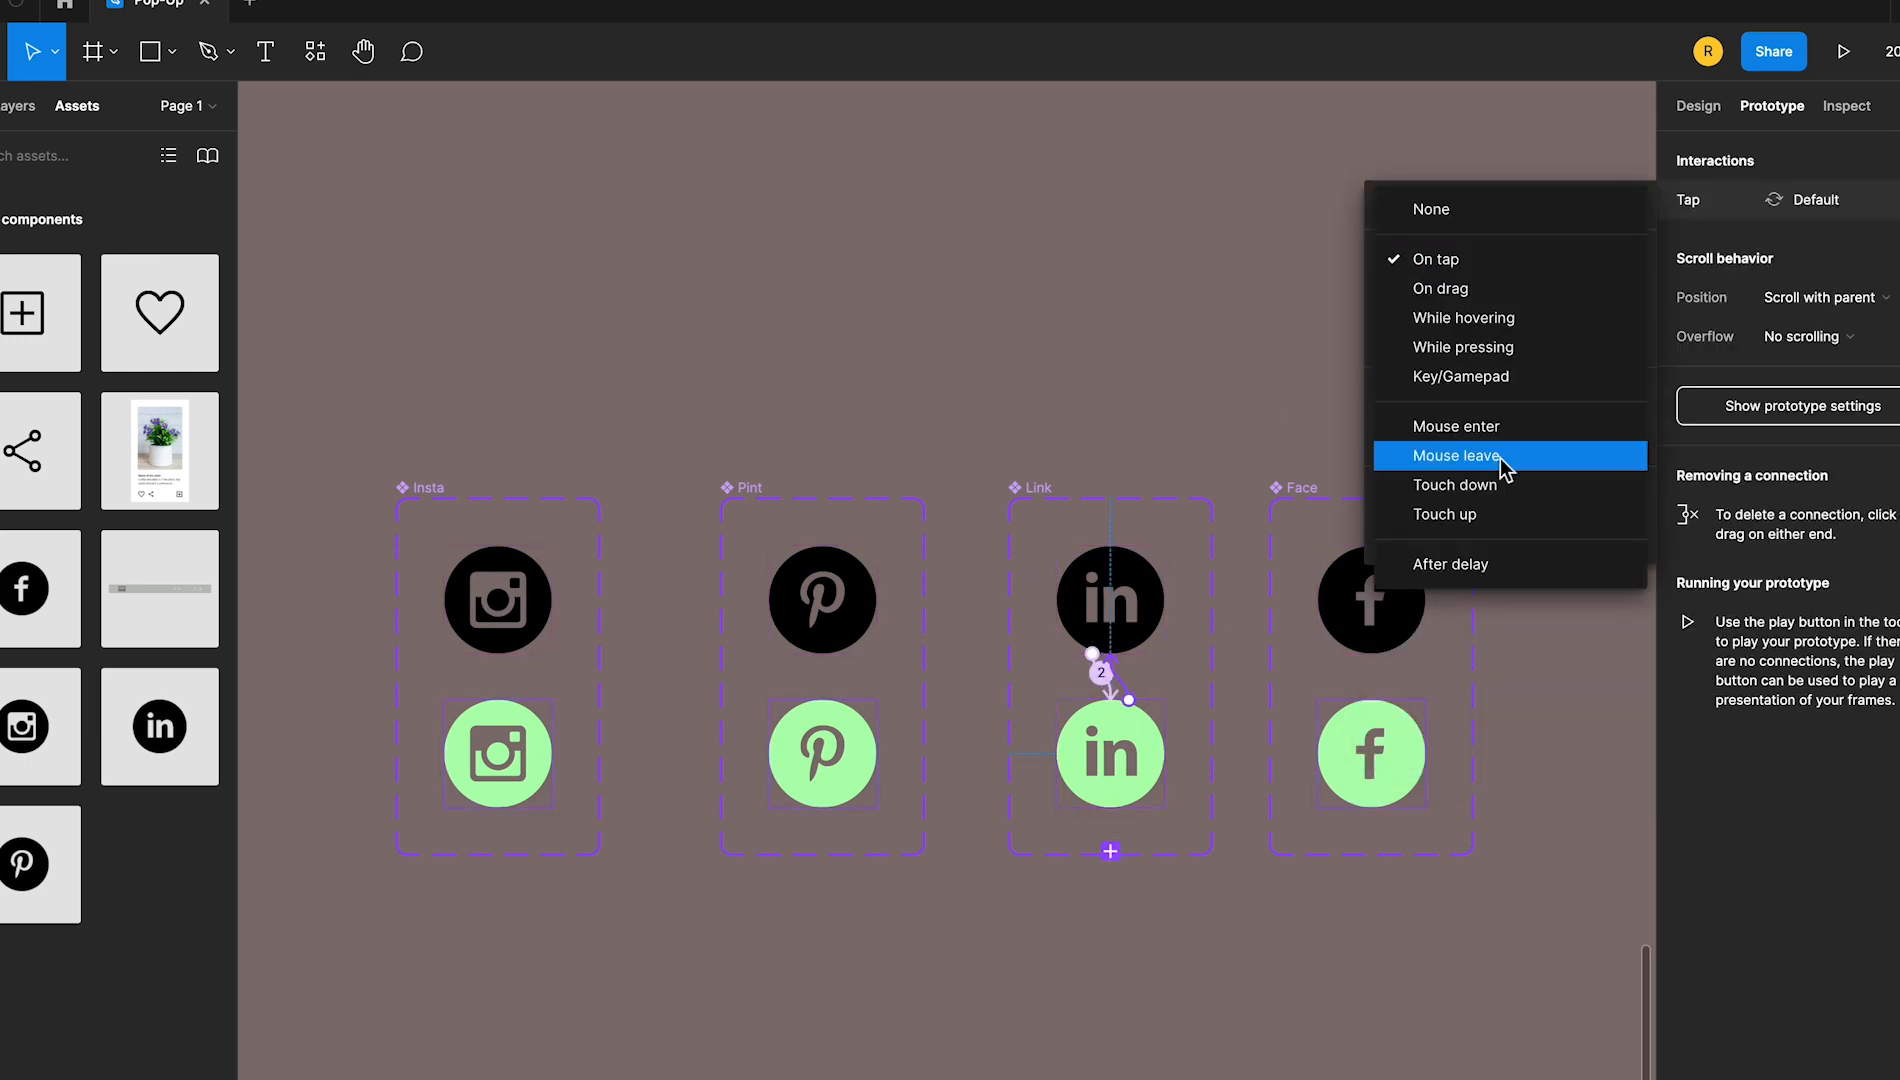
left_click(1500, 459)
Link the black Face variant to the green one on While hovering, and link it back on Mouse leave
left_click(1408, 611)
left_click_drag(1425, 601, 1380, 736)
left_click(1634, 206)
scroll(1450, 560, "right", 1)
left_click_drag(1410, 601, 1368, 736)
left_click(1490, 261)
left_click(1490, 288)
scroll(1391, 763, "right", 1)
left_click(1340, 765)
left_click(1492, 259)
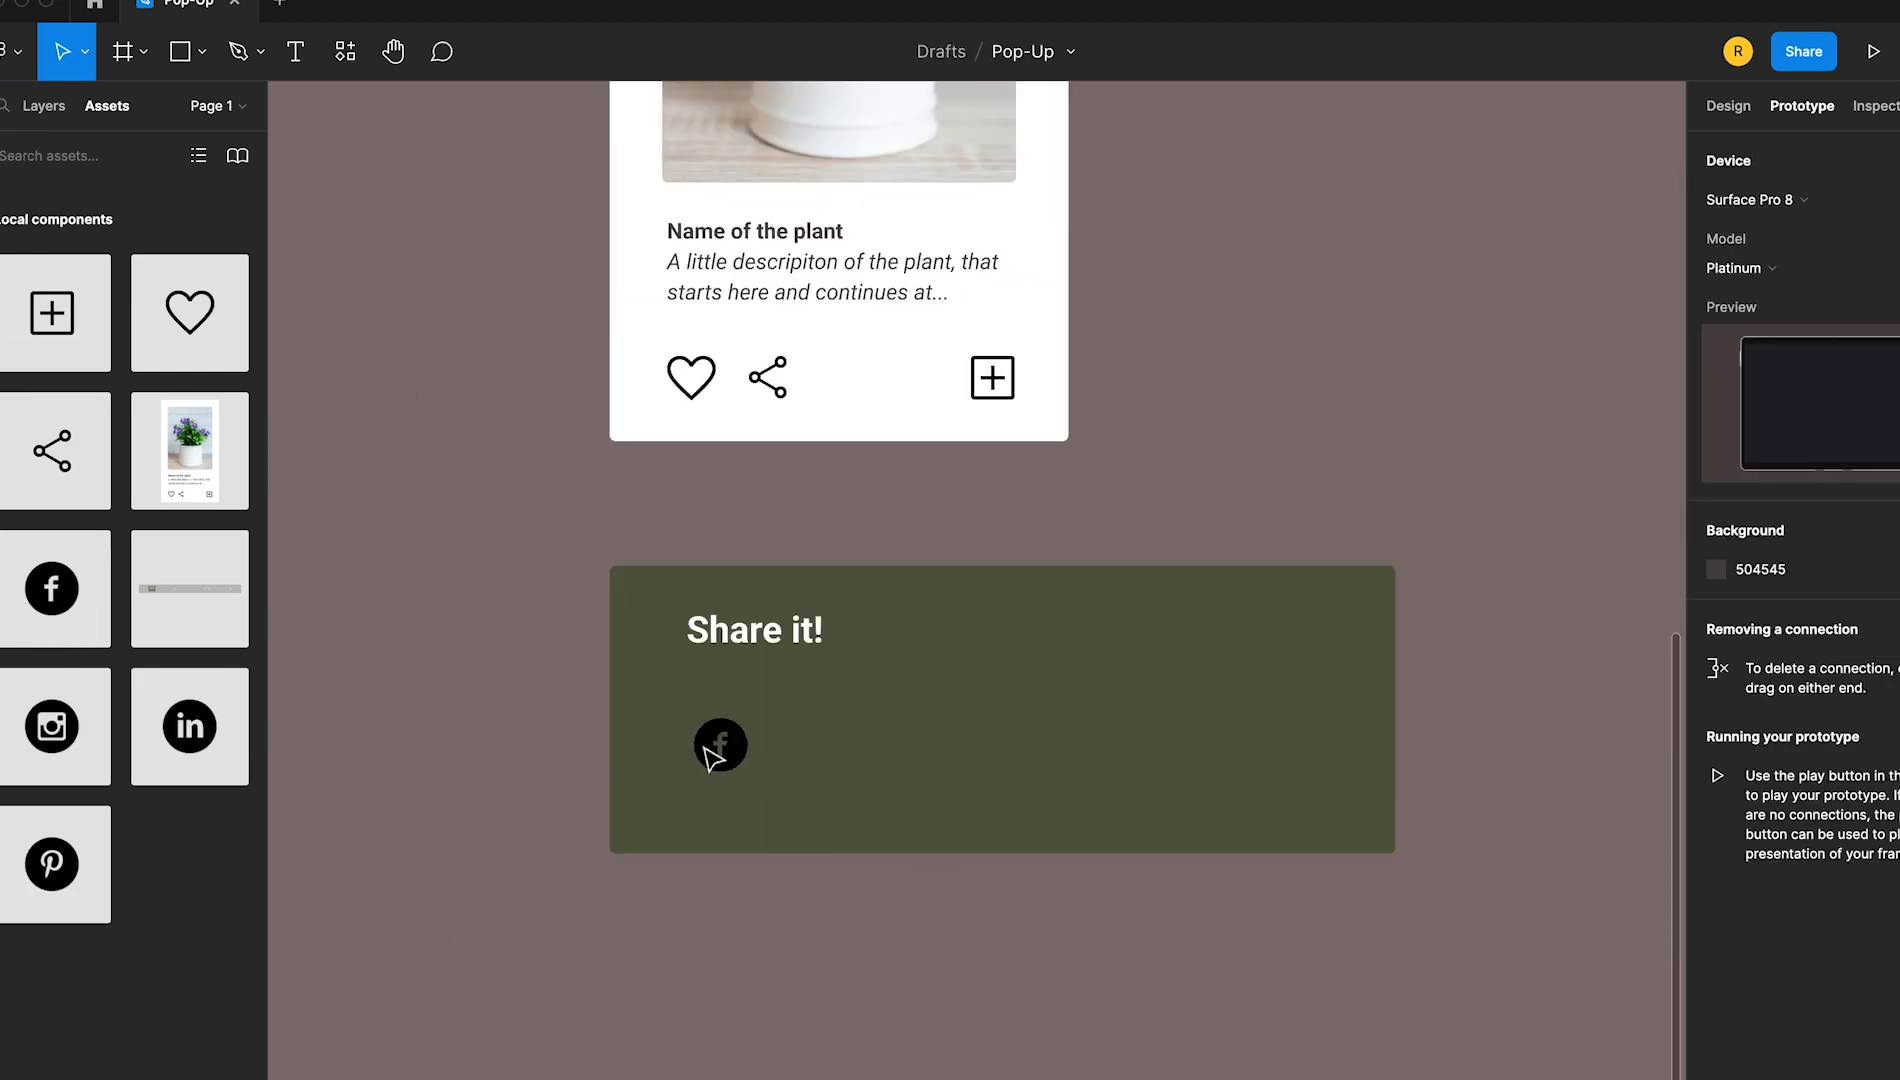
Place instances of the Face, Insta, Pint and Link components in a row under the "Share it!" title
left_click_drag(703, 746, 743, 741)
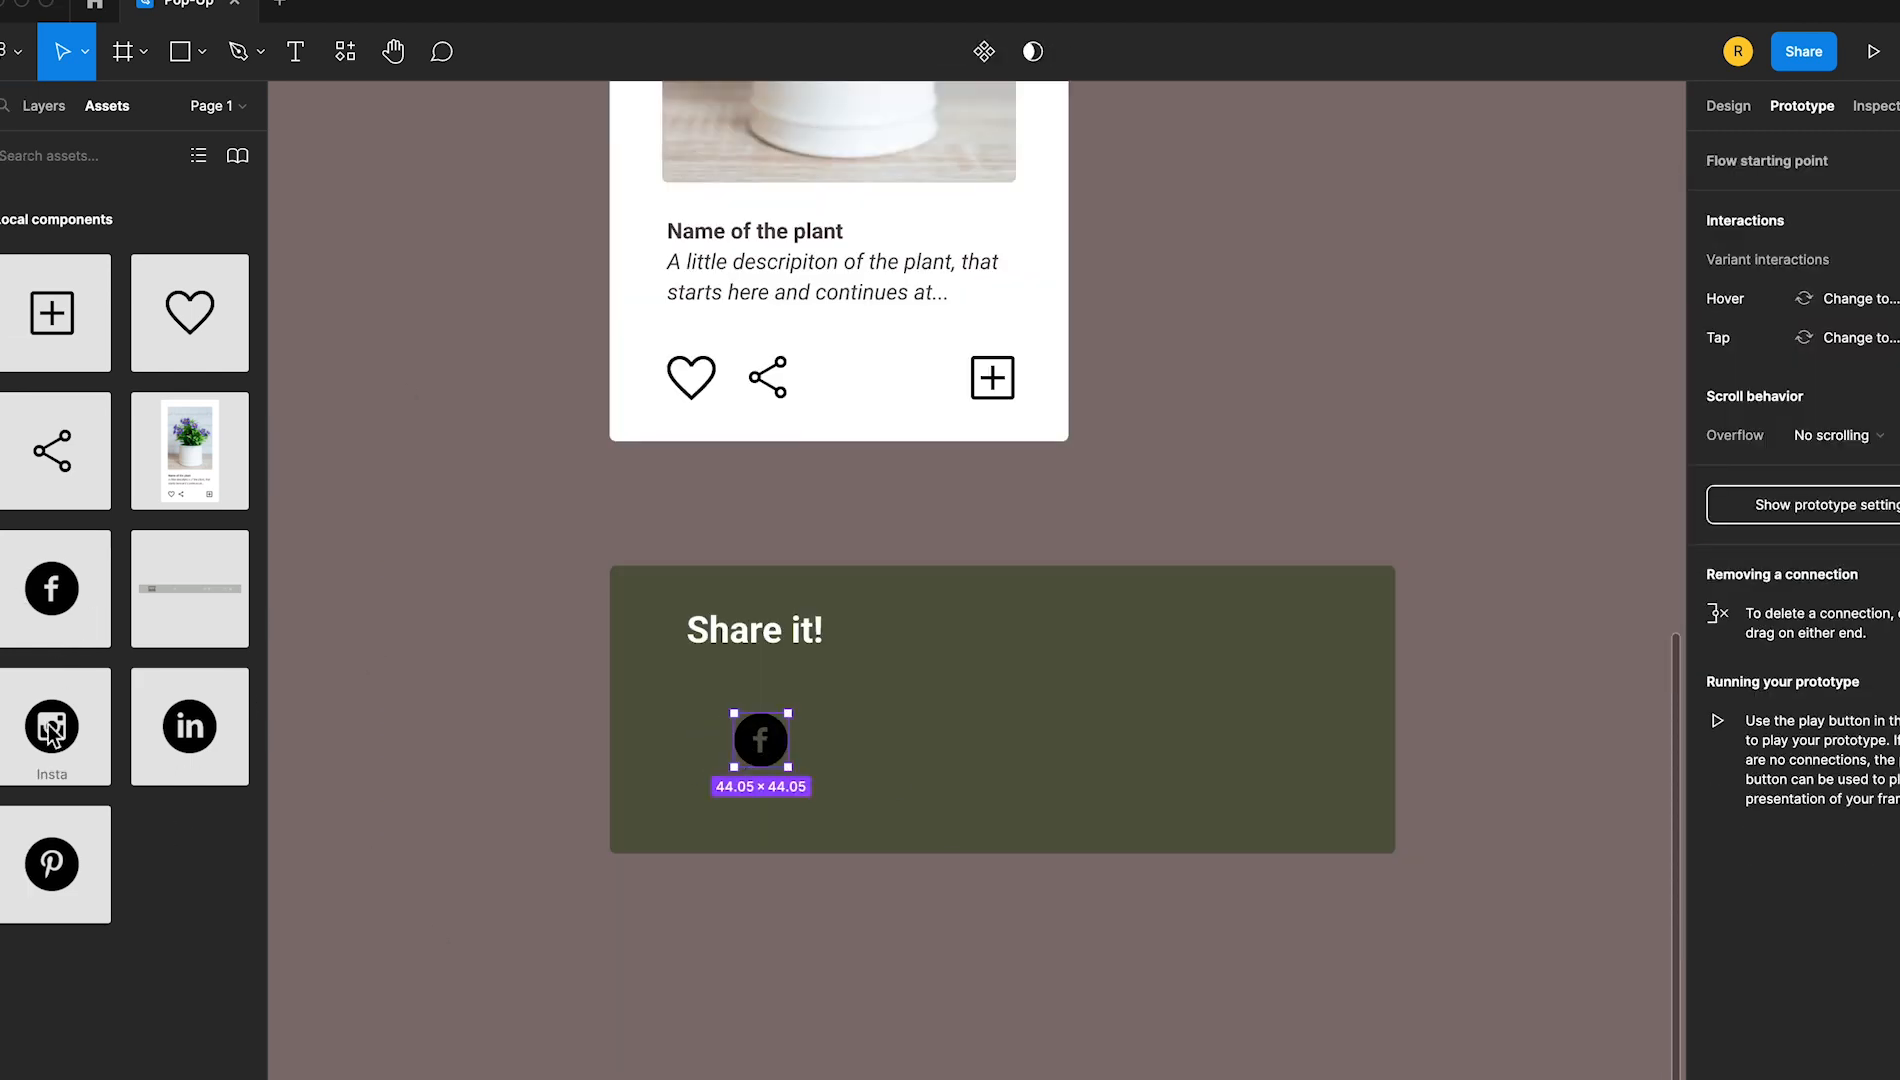
left_click_drag(47, 724, 846, 738)
left_click_drag(46, 848, 939, 724)
left_click_drag(176, 738, 1016, 758)
Align the four social icons in an evenly spaced row at a size of 69 × 69 each
left_click_drag(443, 700, 1245, 775)
left_click(1728, 106)
left_click(1874, 150)
left_click(1898, 150)
left_click(1728, 203)
left_click(1449, 770)
Wrap the green rectangle, the "Share it!" title and the four social icons in one frame
left_click_drag(539, 539, 1434, 870)
right_click(1331, 746)
left_click(1458, 749)
left_click(1449, 751)
Shift the row of four social icons together toward the middle of the pop-up frame
left_click(785, 750)
left_click(915, 760, "shift")
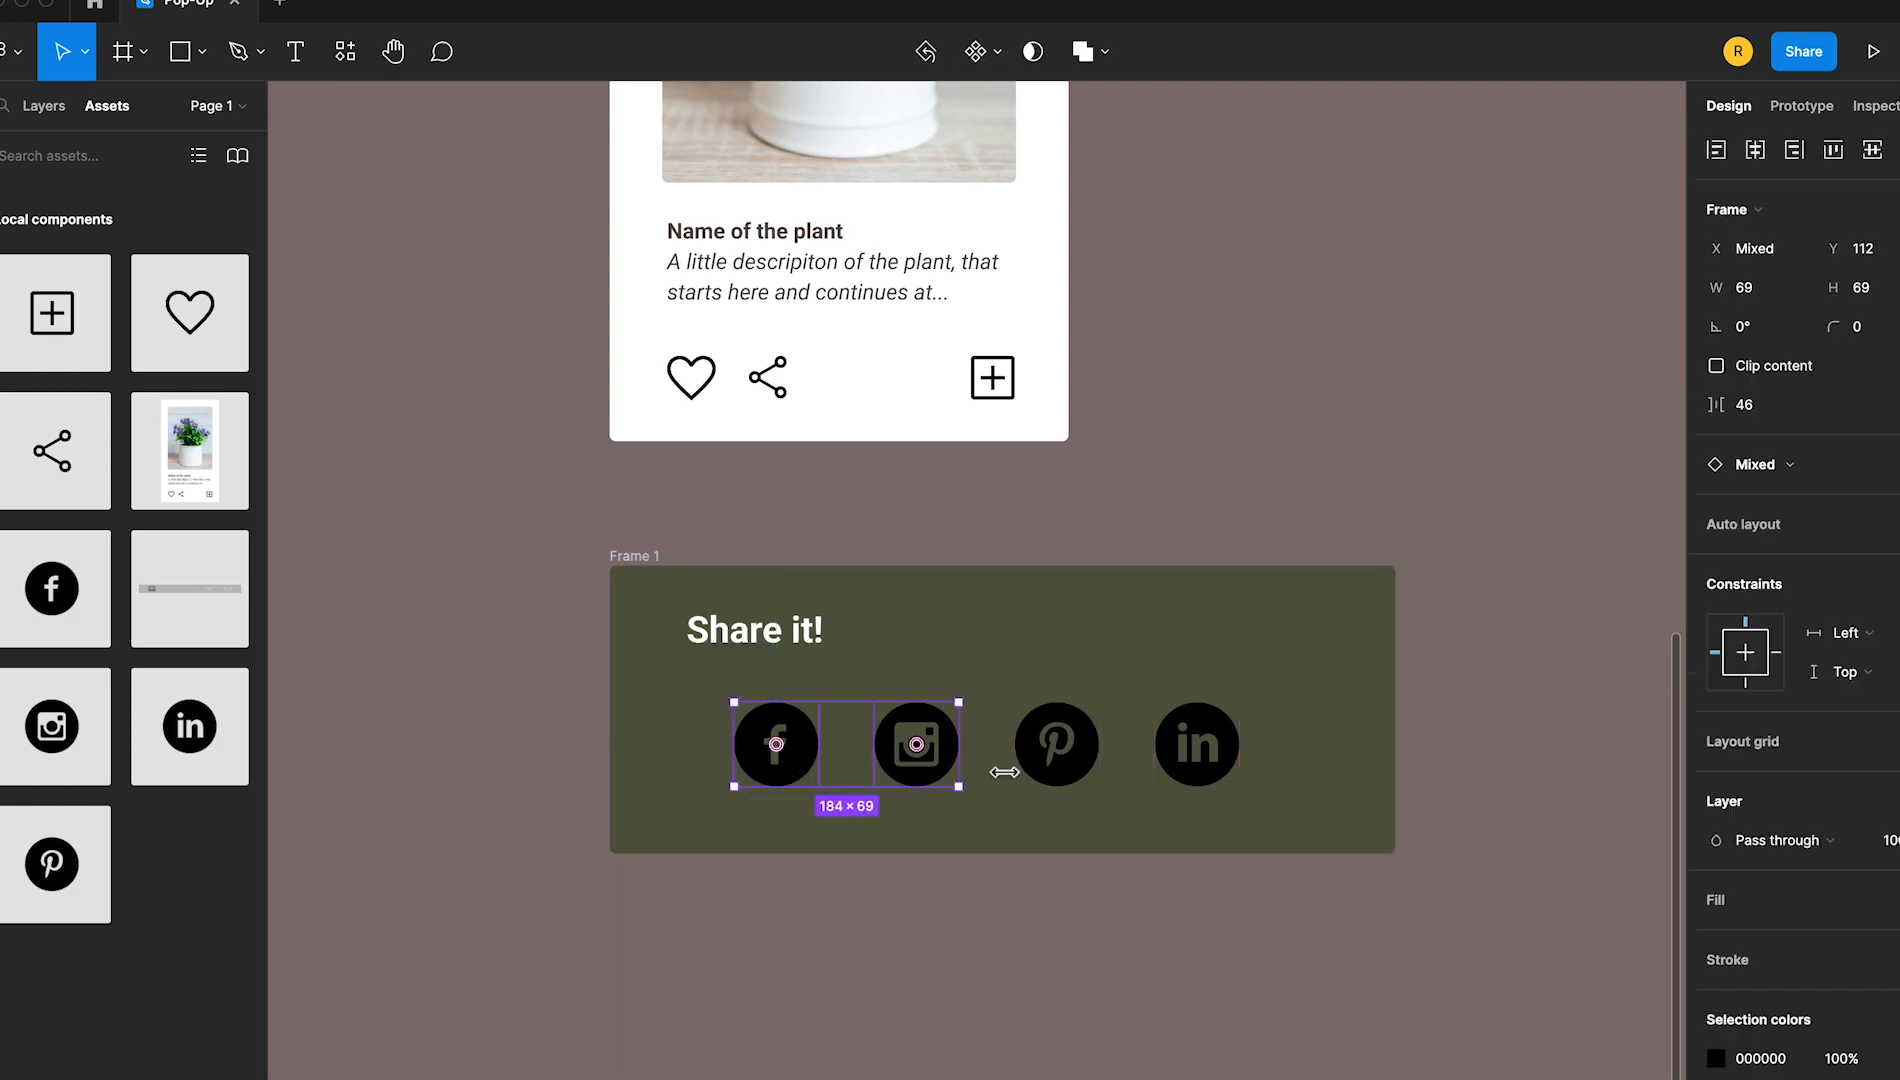
left_click(1057, 762, "shift")
left_click(1190, 760, "shift")
left_click_drag(1190, 760, 1206, 760)
Stretch the "Share it!" text box across the full width of the pop-up frame and centre-align its text
left_click_drag(790, 648, 612, 651)
left_click(1745, 799)
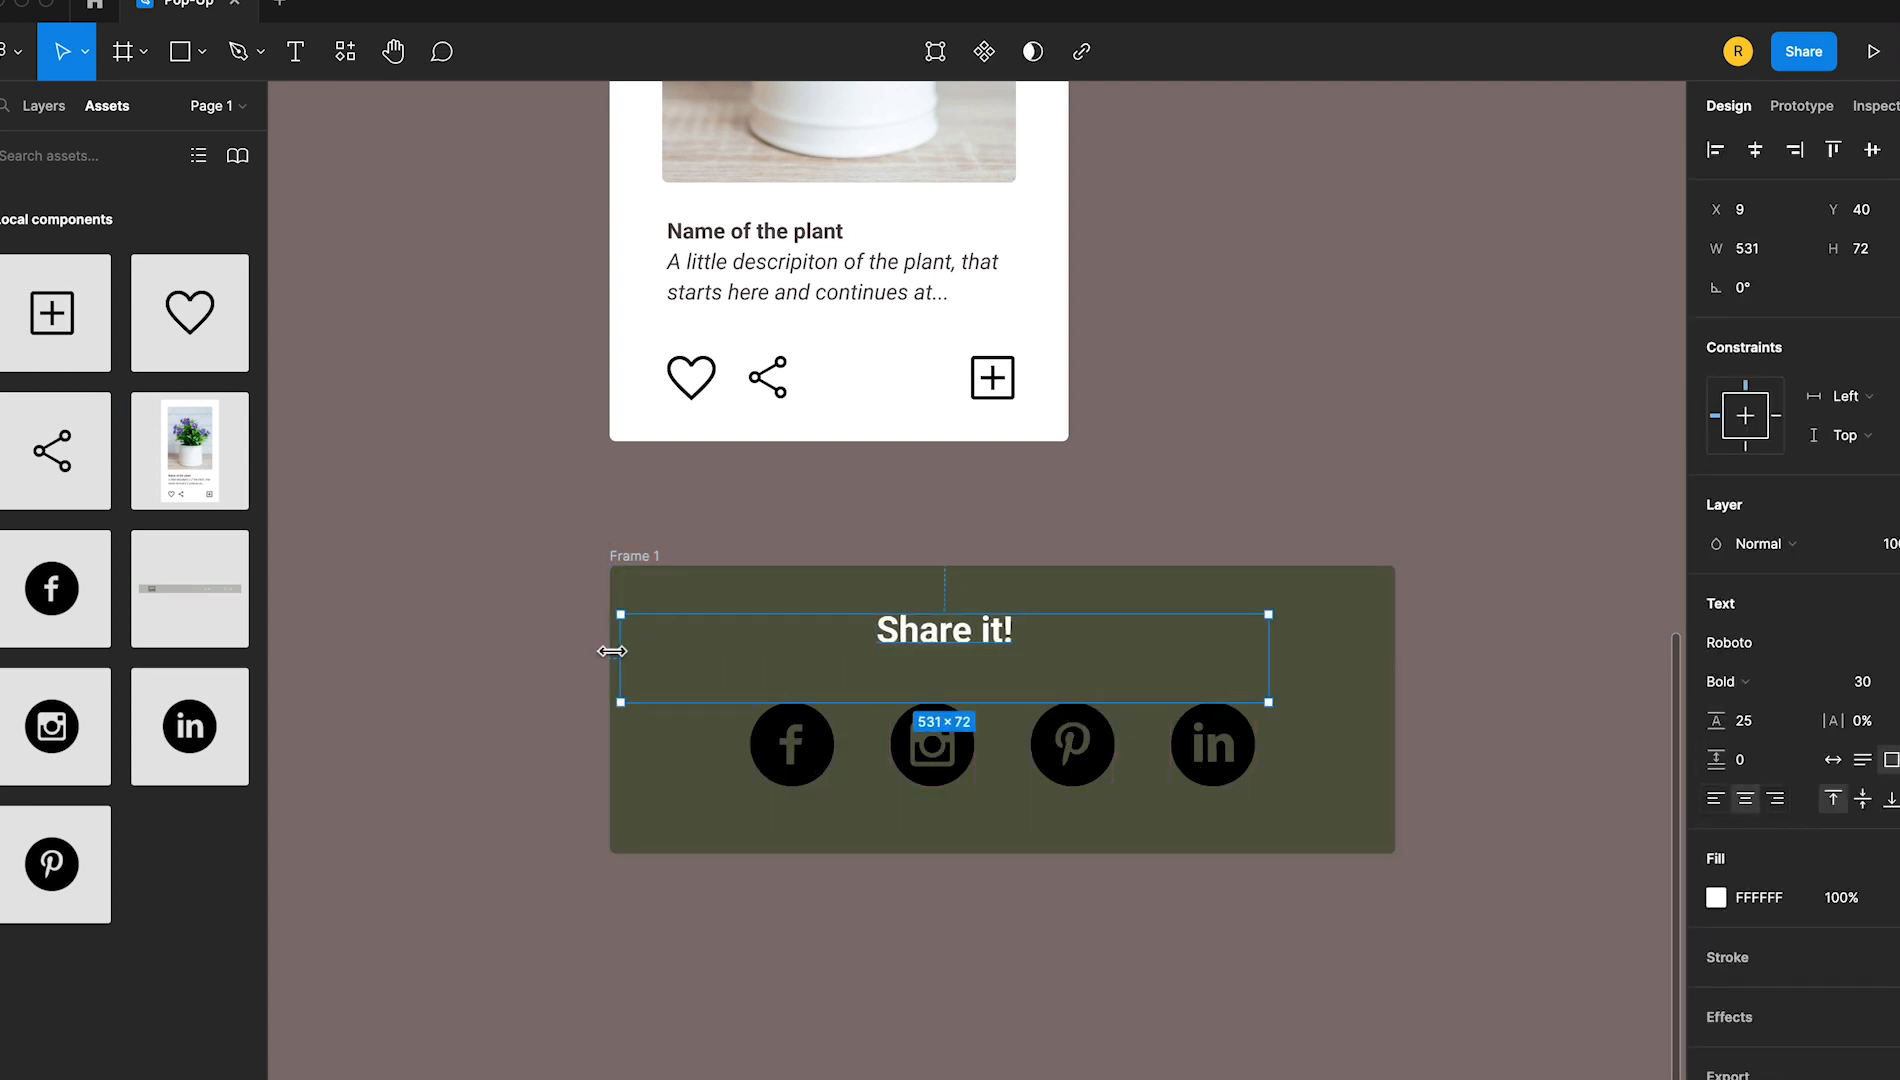
left_click_drag(1268, 658, 1395, 664)
key("Escape")
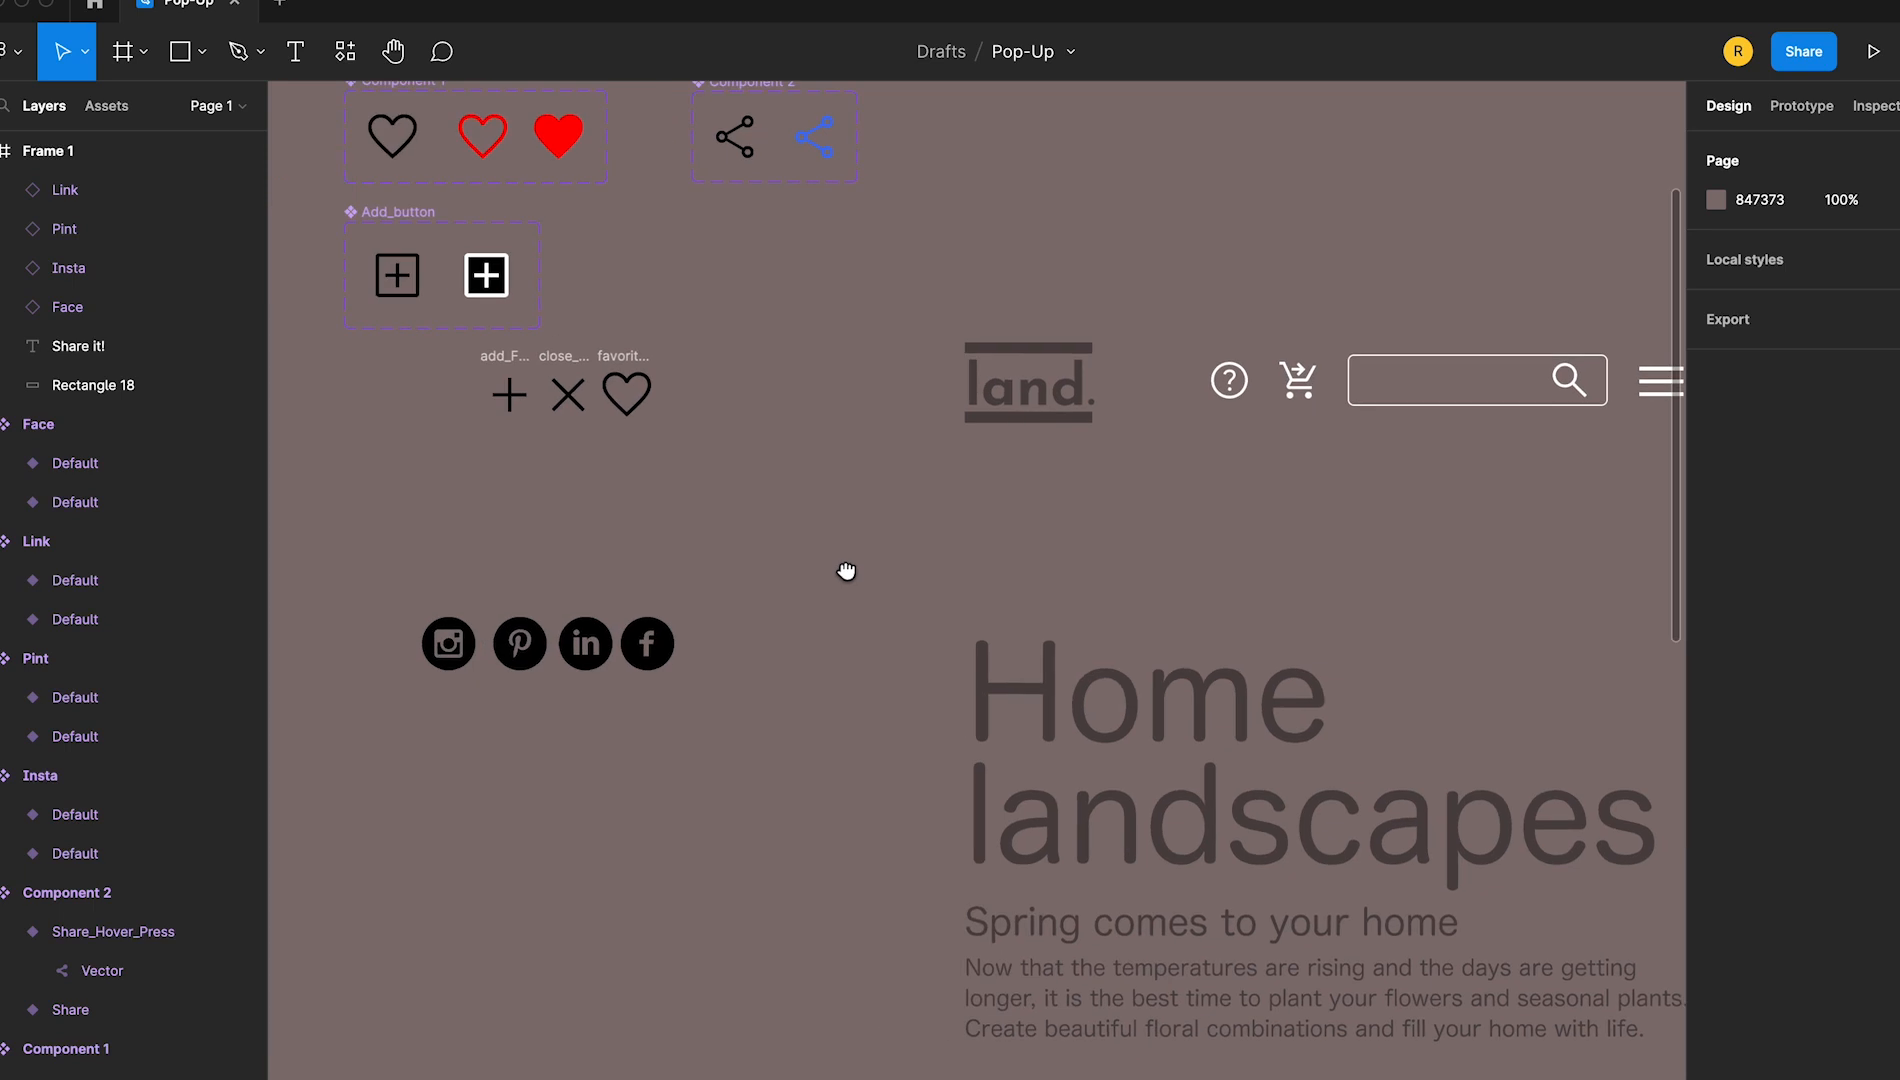
Turn the 48 × 48 close icon frame into a component
left_click_drag(846, 571, 873, 571)
double_click(596, 396)
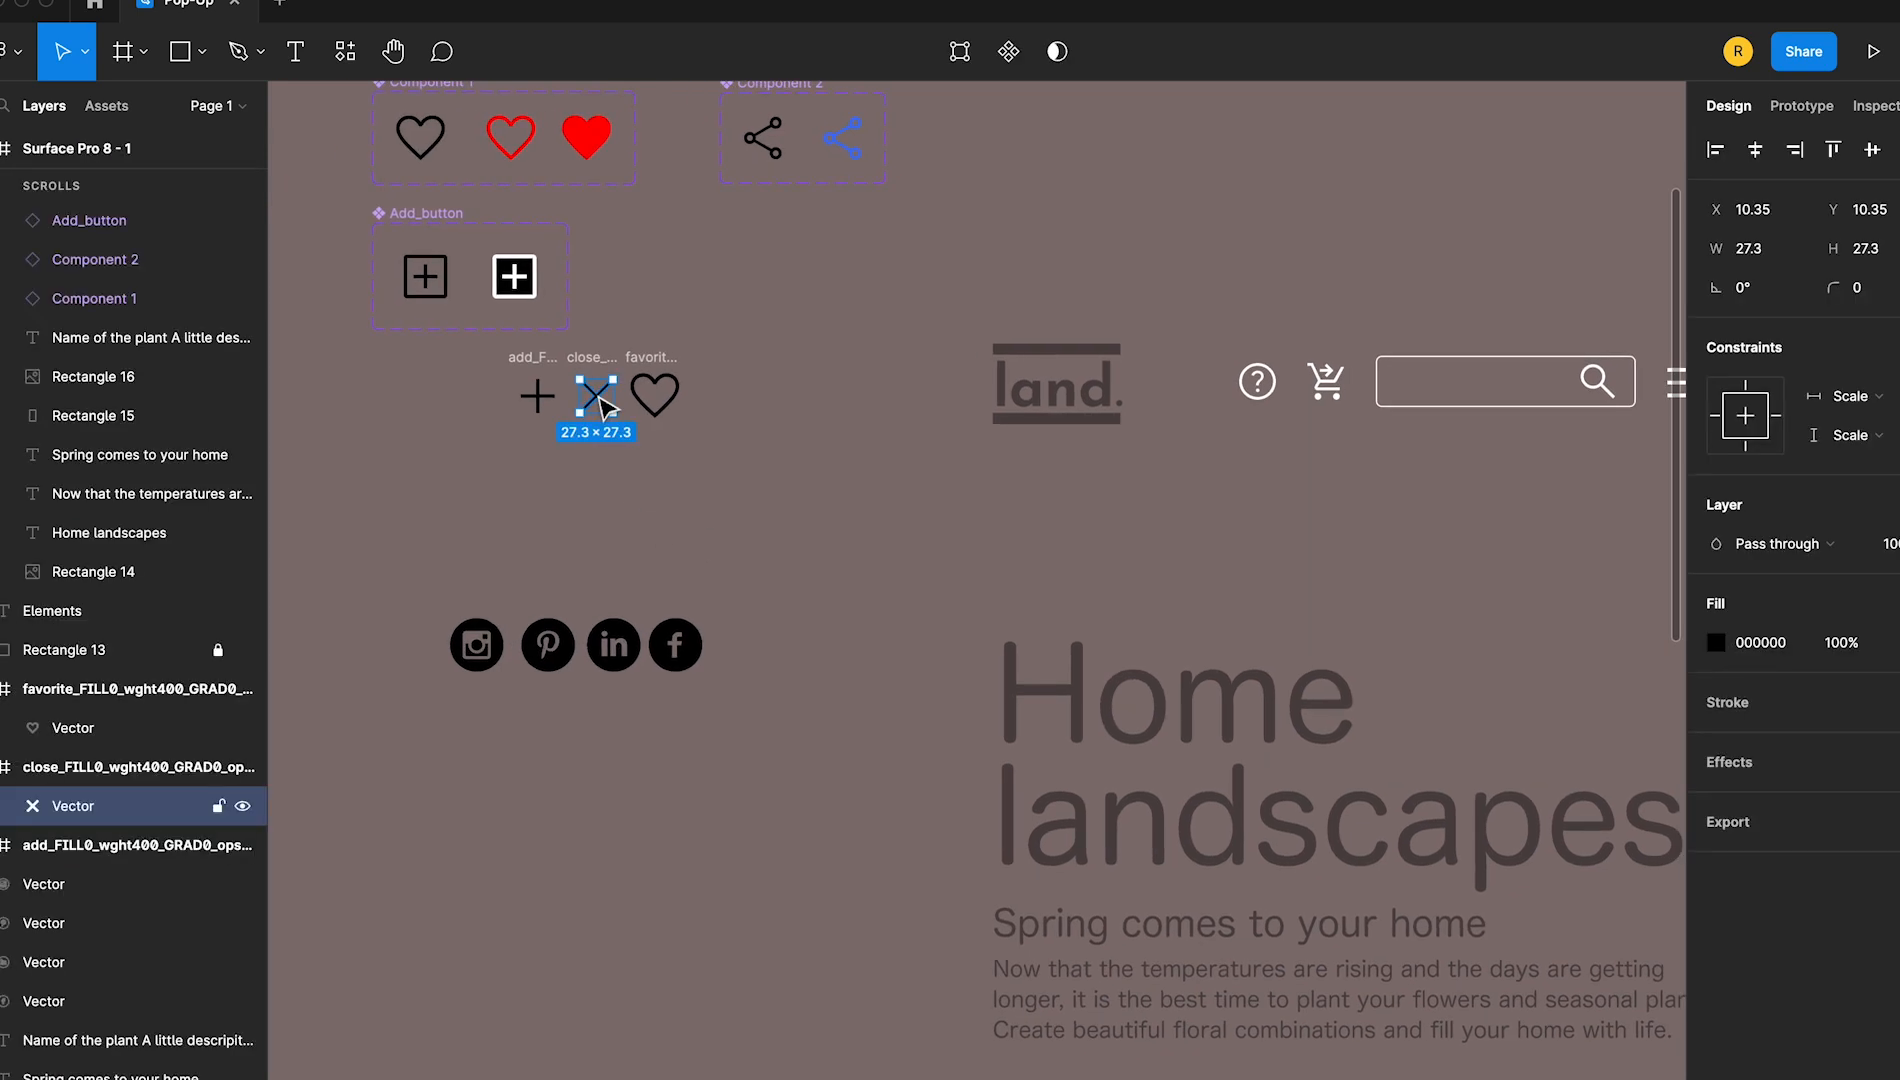
left_click(589, 359)
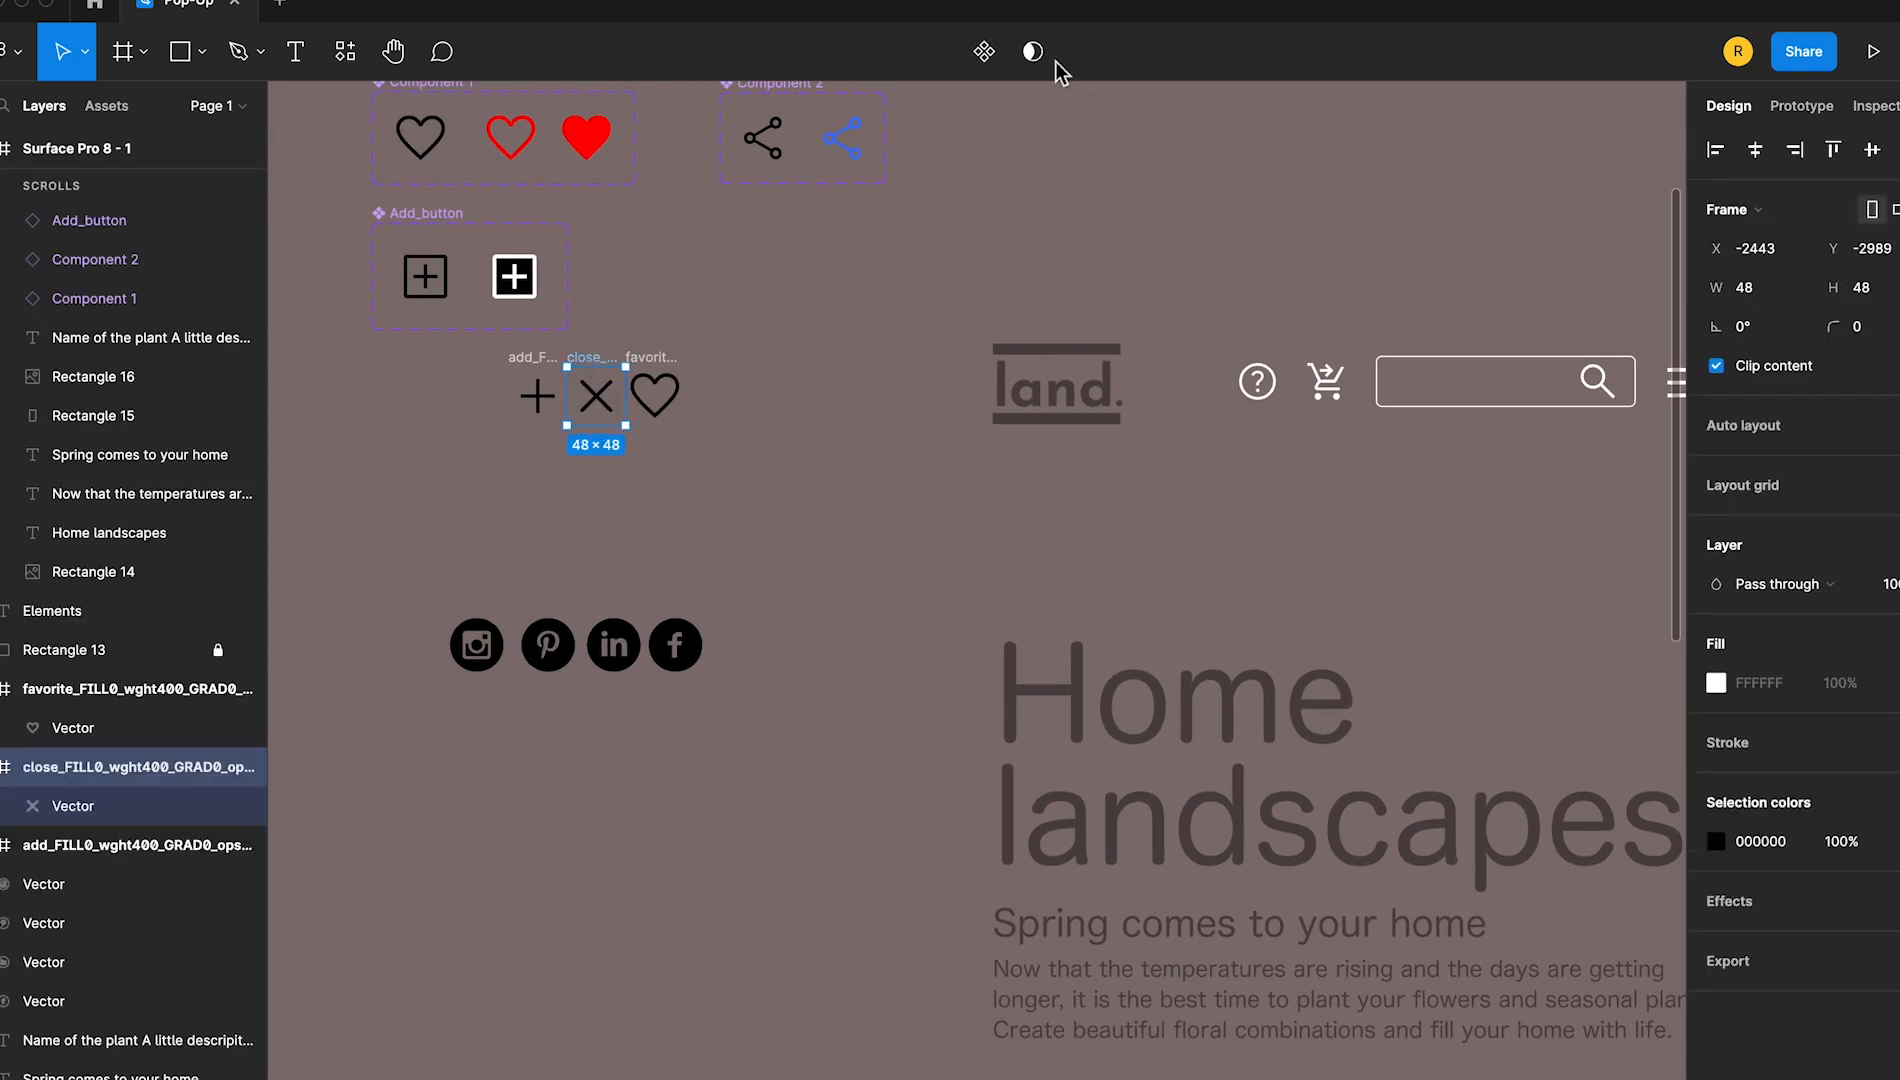
left_click(983, 52)
Place a close icon instance in the pop-up frame's upper right corner and rename the frame Overlay
scroll(1127, 640, "right", 20)
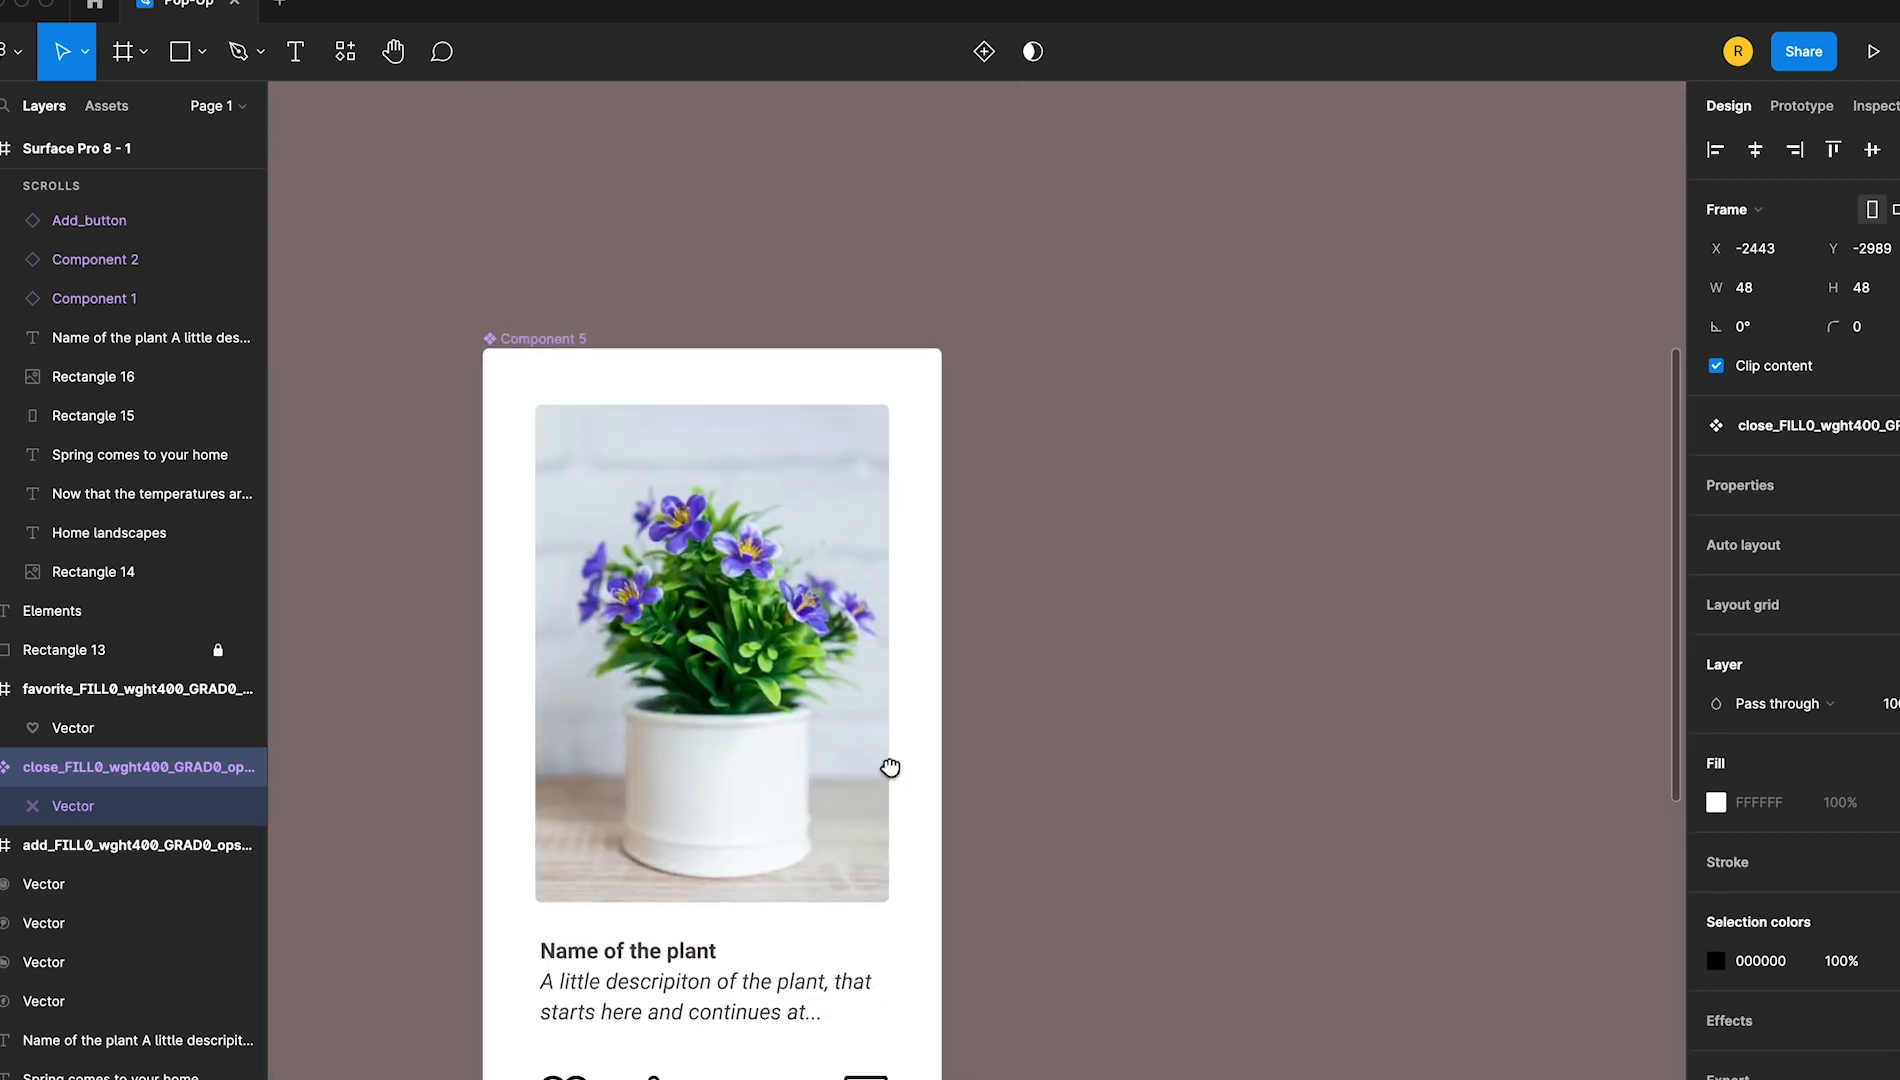
scroll(890, 767, "down", 10)
left_click(110, 105)
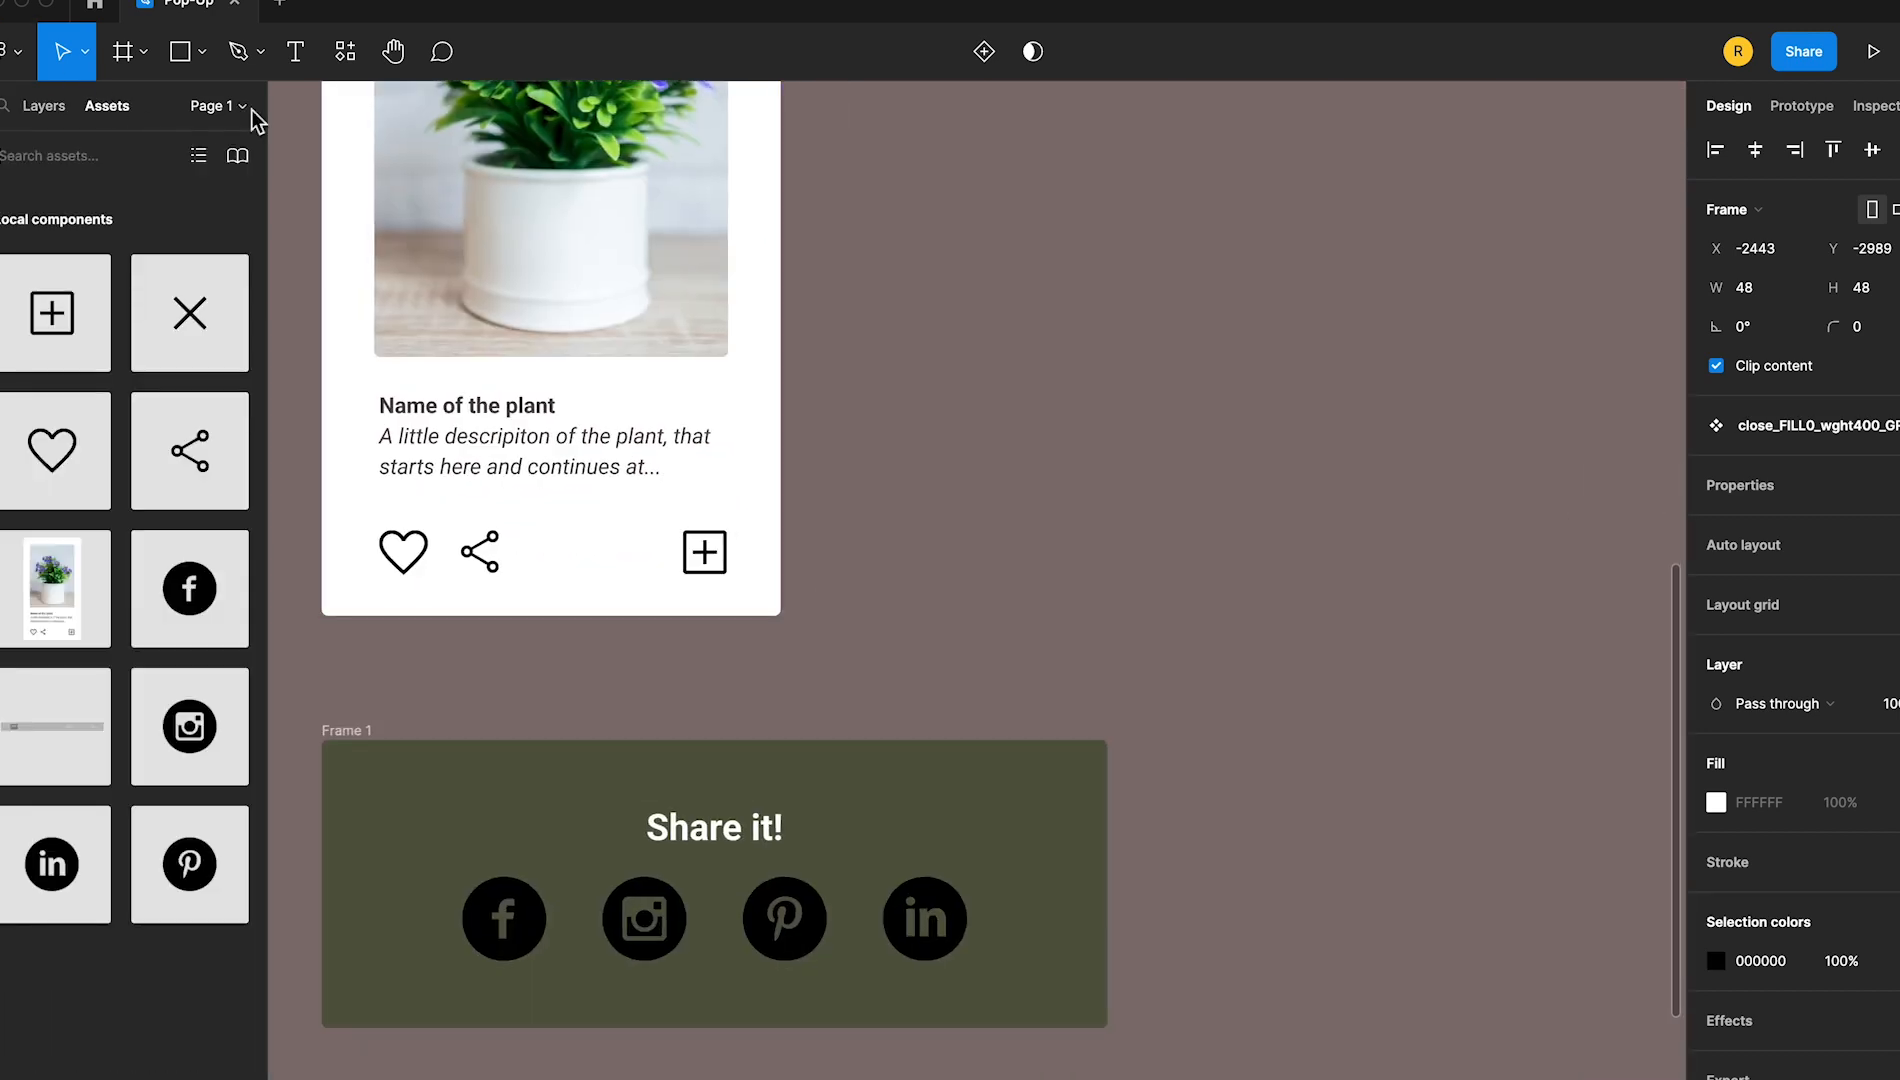
left_click_drag(215, 305, 690, 768)
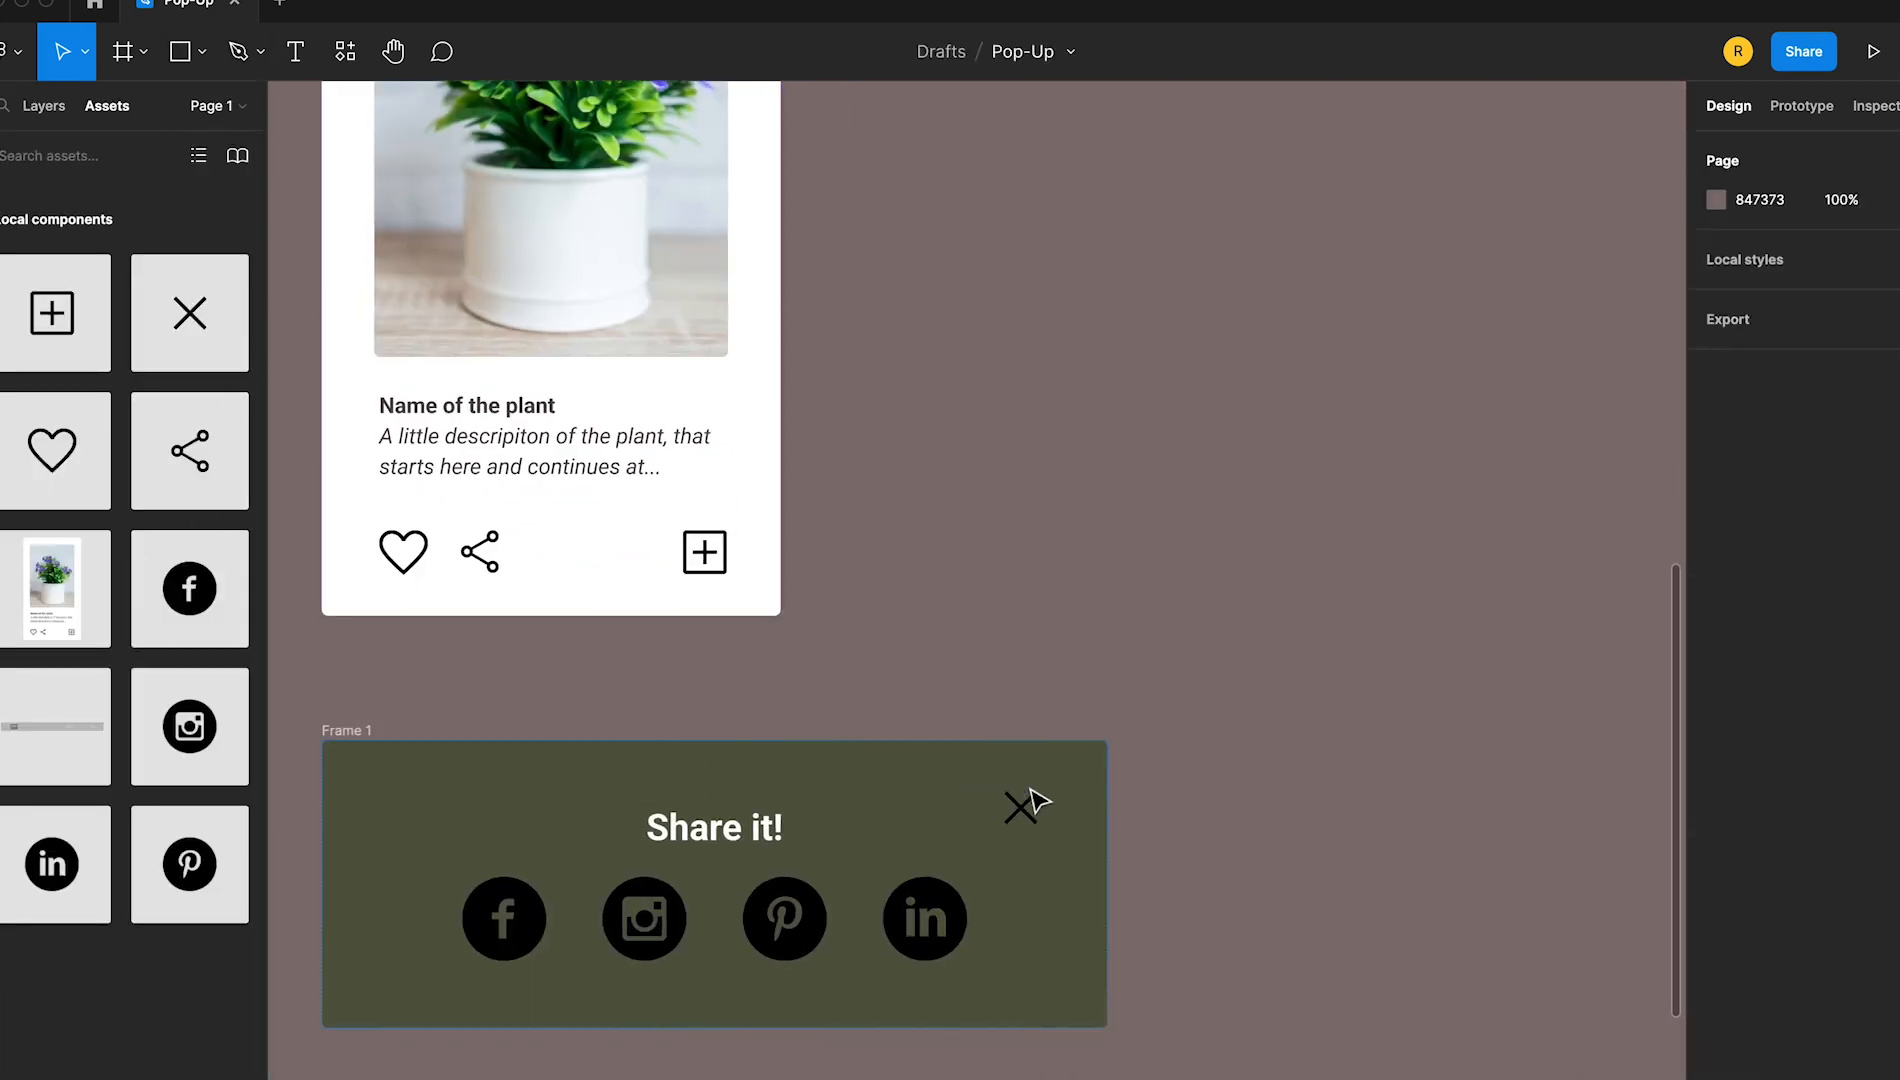
left_click(1076, 818)
left_click(1250, 865)
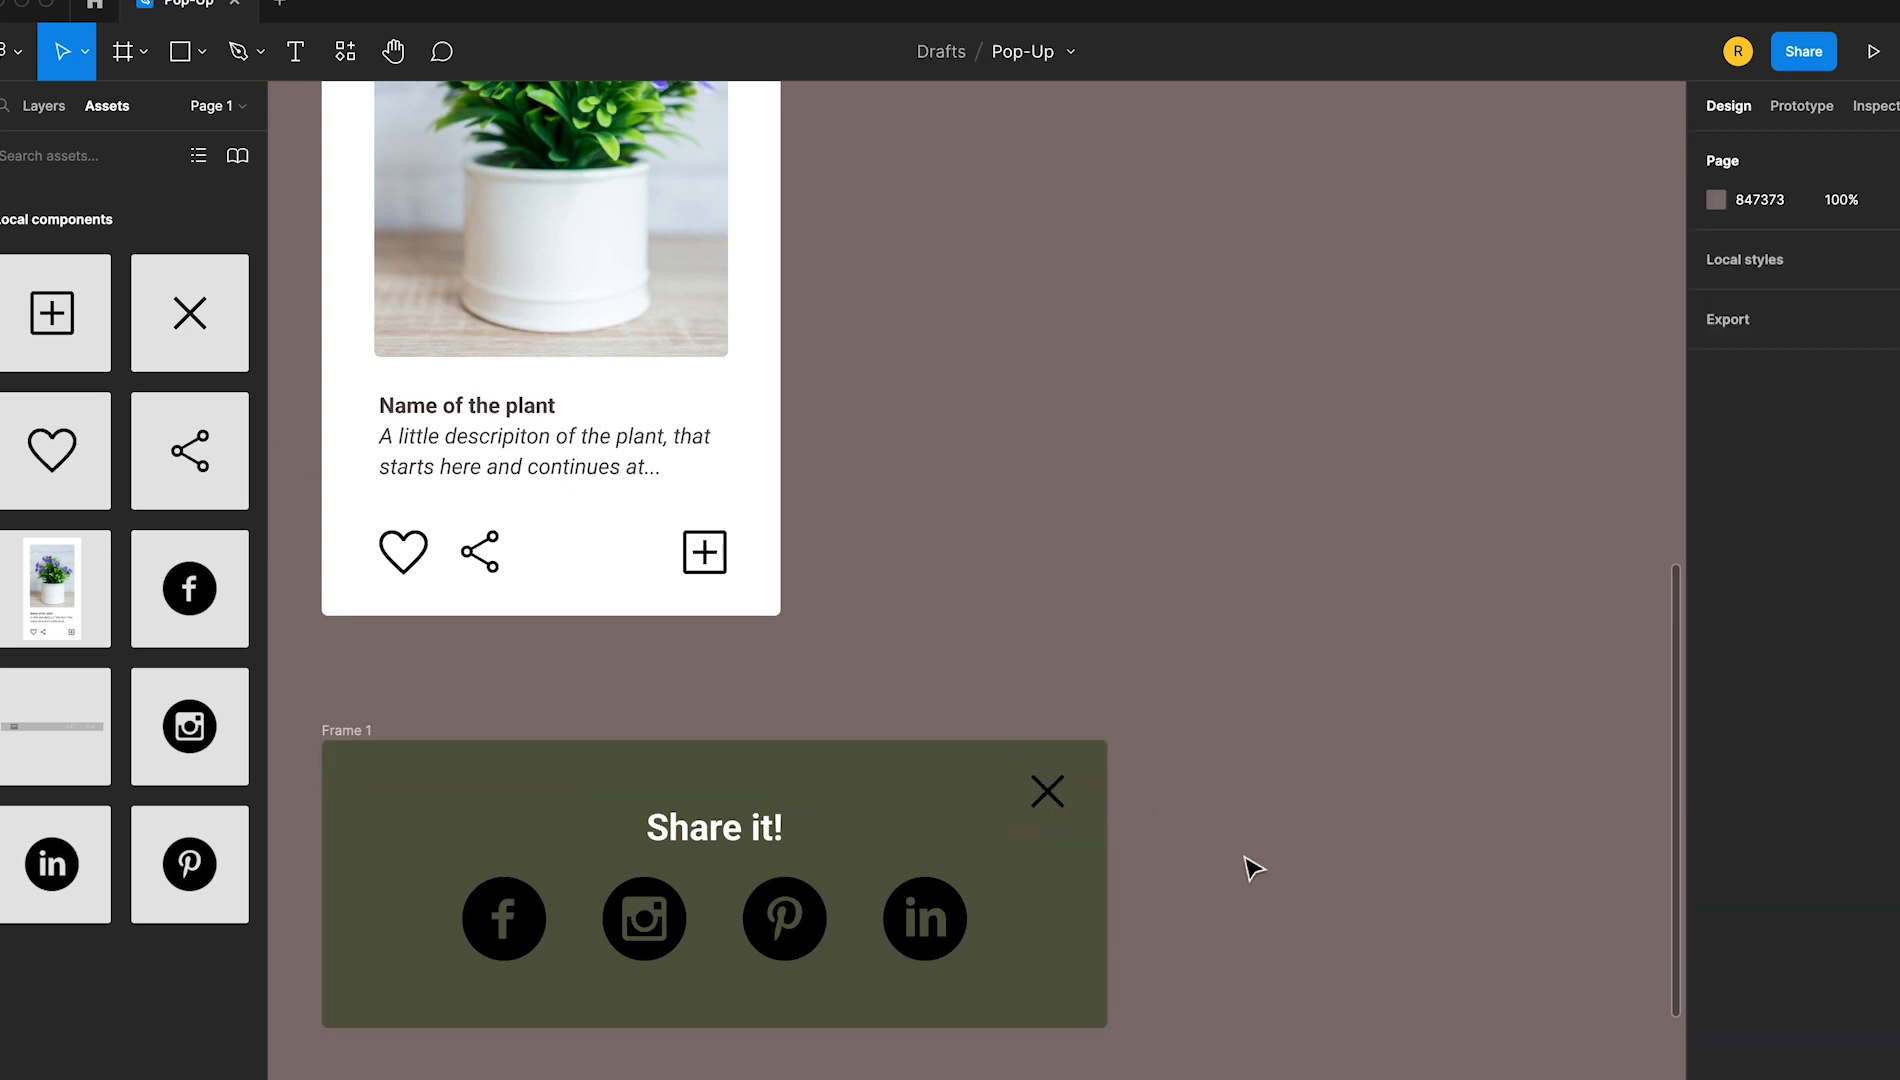
double_click(356, 731)
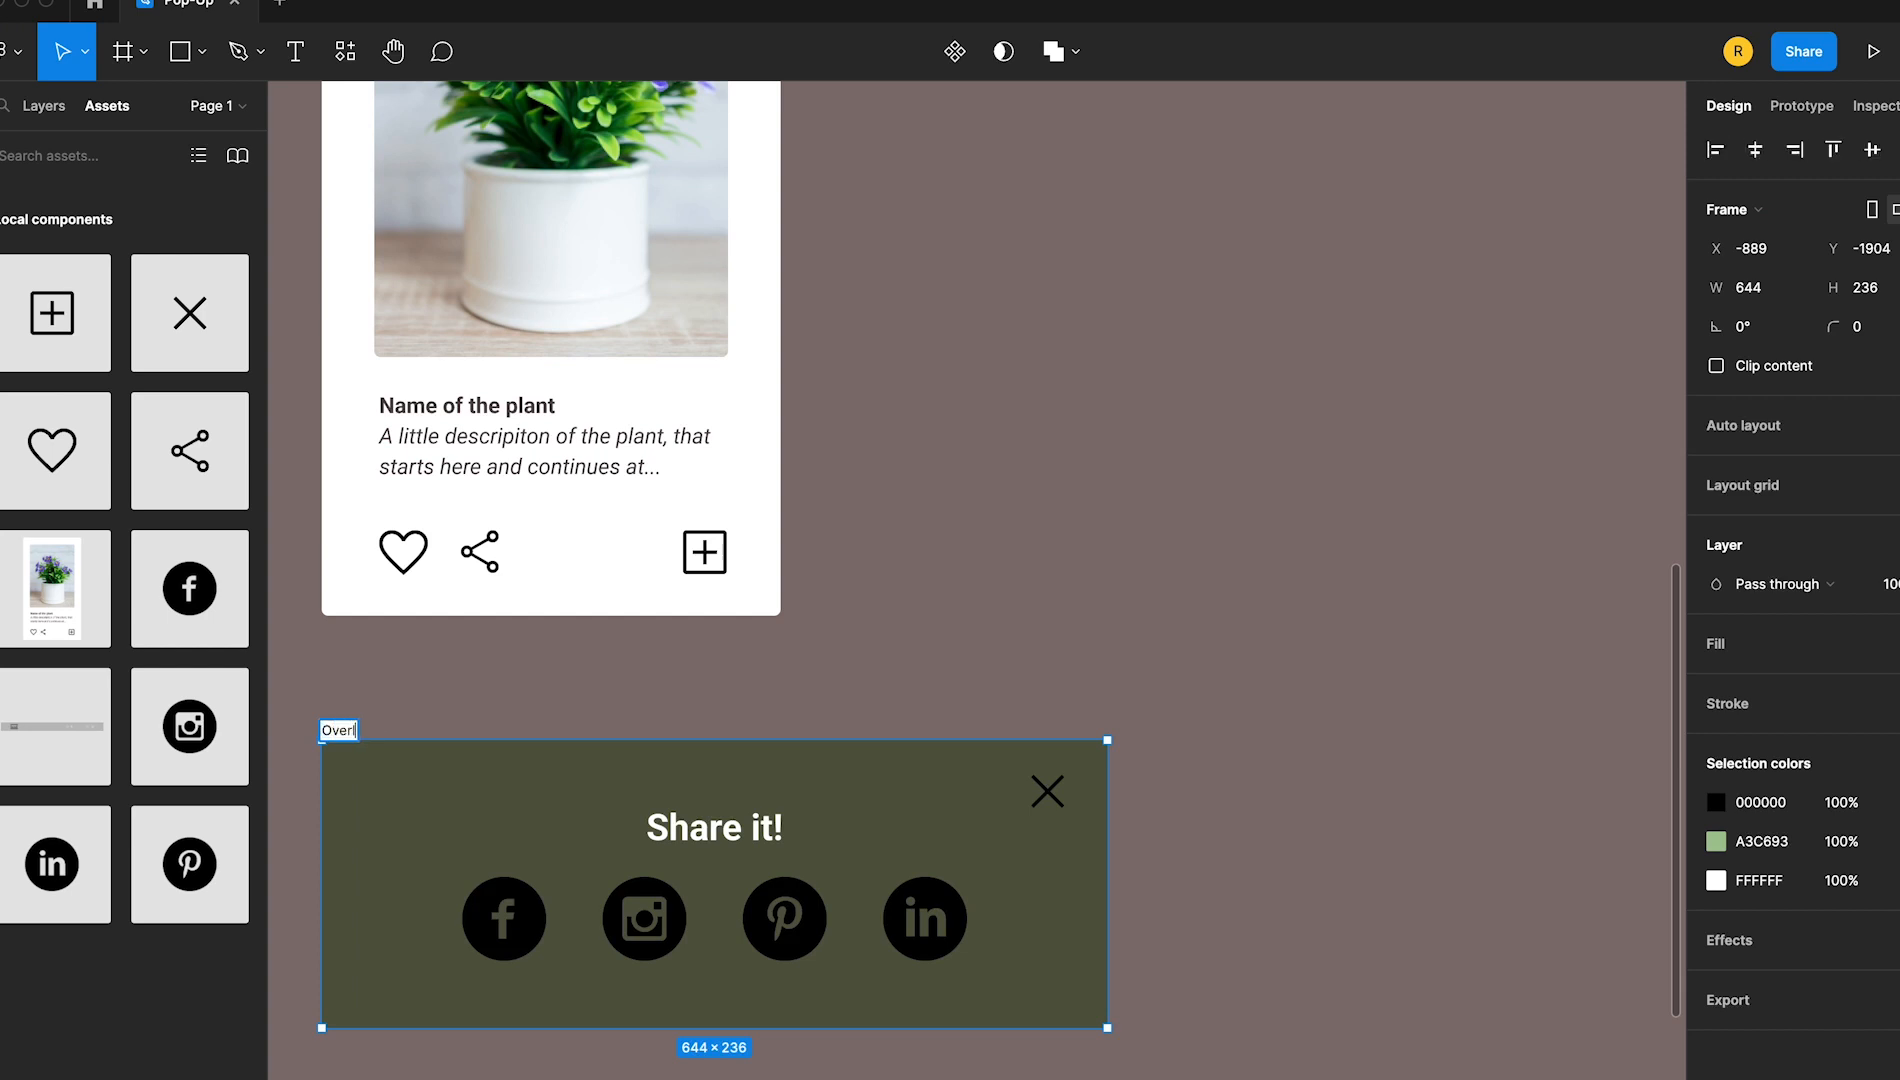
left_click(1095, 635)
Delete the existing product cards from the landing page frame
key("super+minus")
key("super+minus")
left_click_drag(1201, 629, 1050, 840)
left_click_drag(1323, 835, 1287, 773)
key("Delete")
Connect the share icon in the product card component to the Overlay frame with an On tap interaction
key("super+plus")
left_click_drag(430, 715, 1078, 856)
key("super+plus")
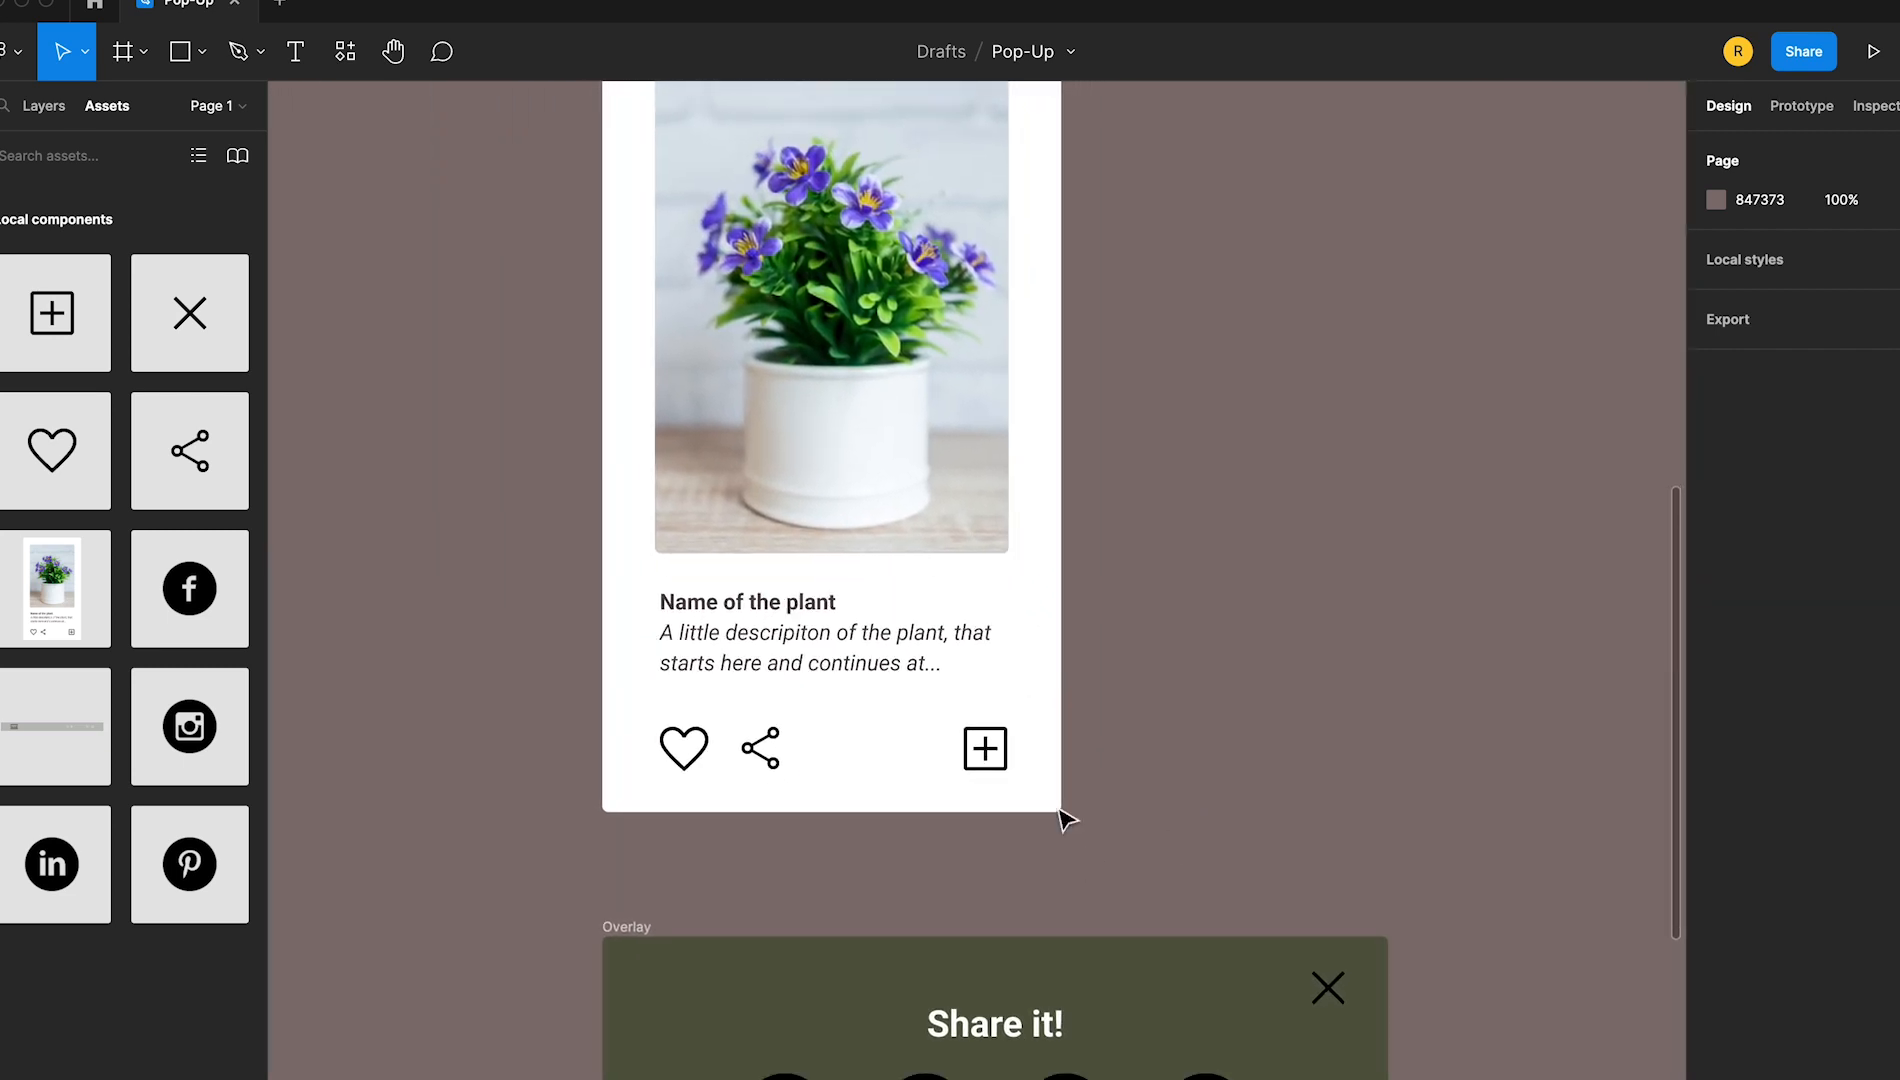
left_click(770, 765)
scroll(1598, 710, "right", 3)
left_click(1801, 106)
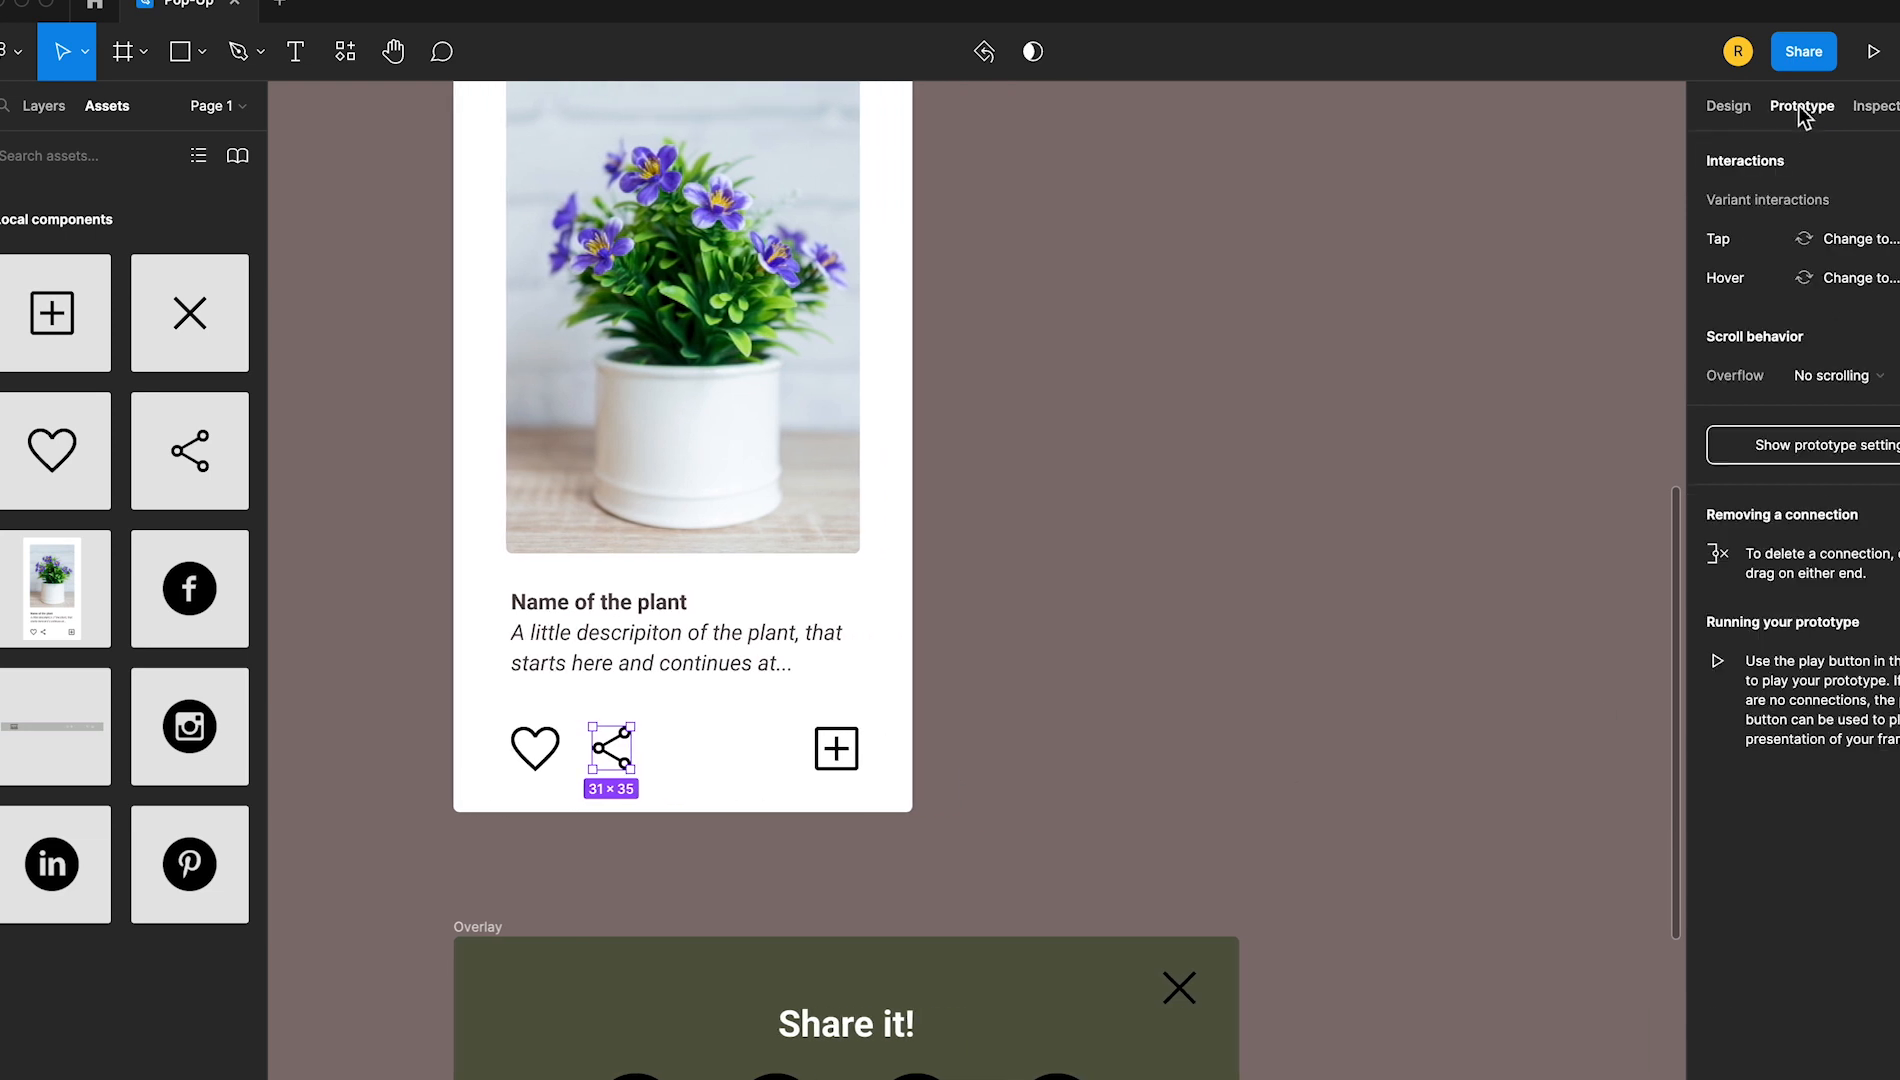
left_click_drag(631, 748, 754, 998)
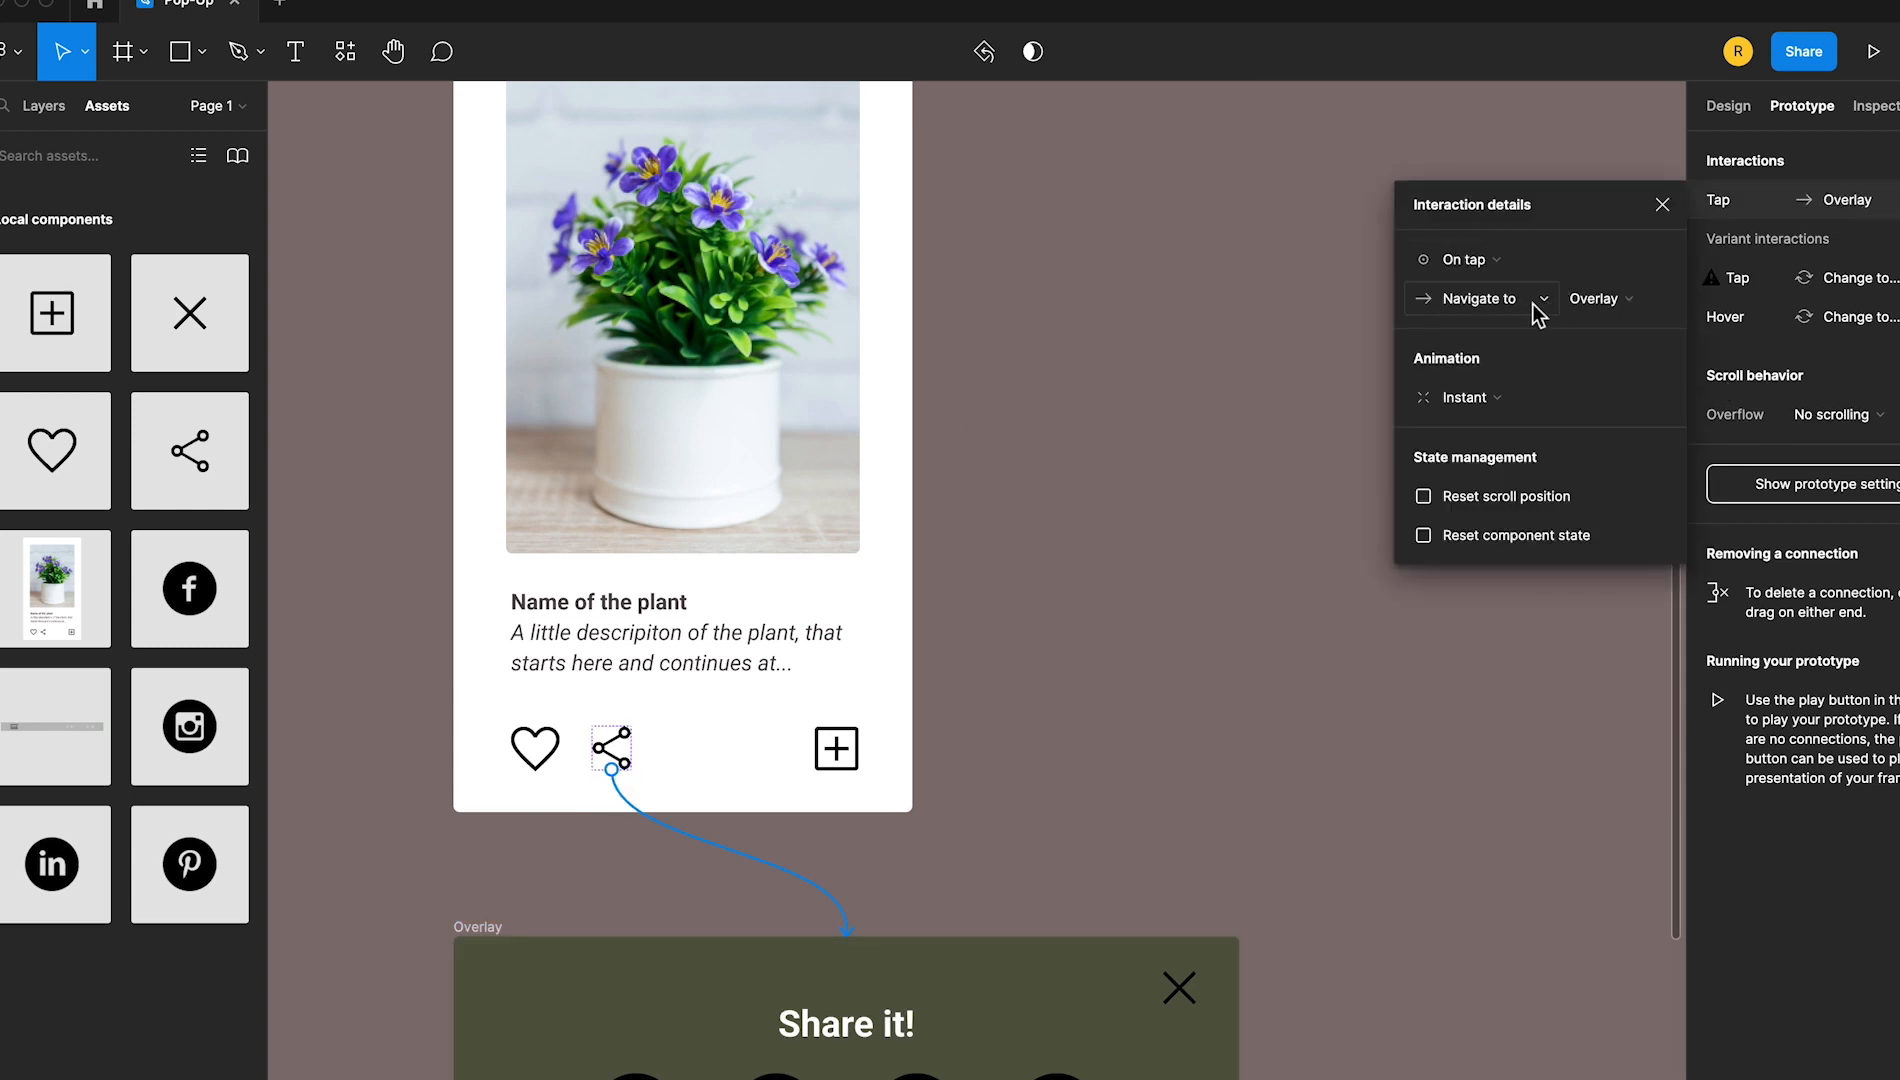
Set the share icon's interaction to Open overlay, Centered, with a 25% 000000 background and closing on outside clicks disabled
left_click(1540, 306)
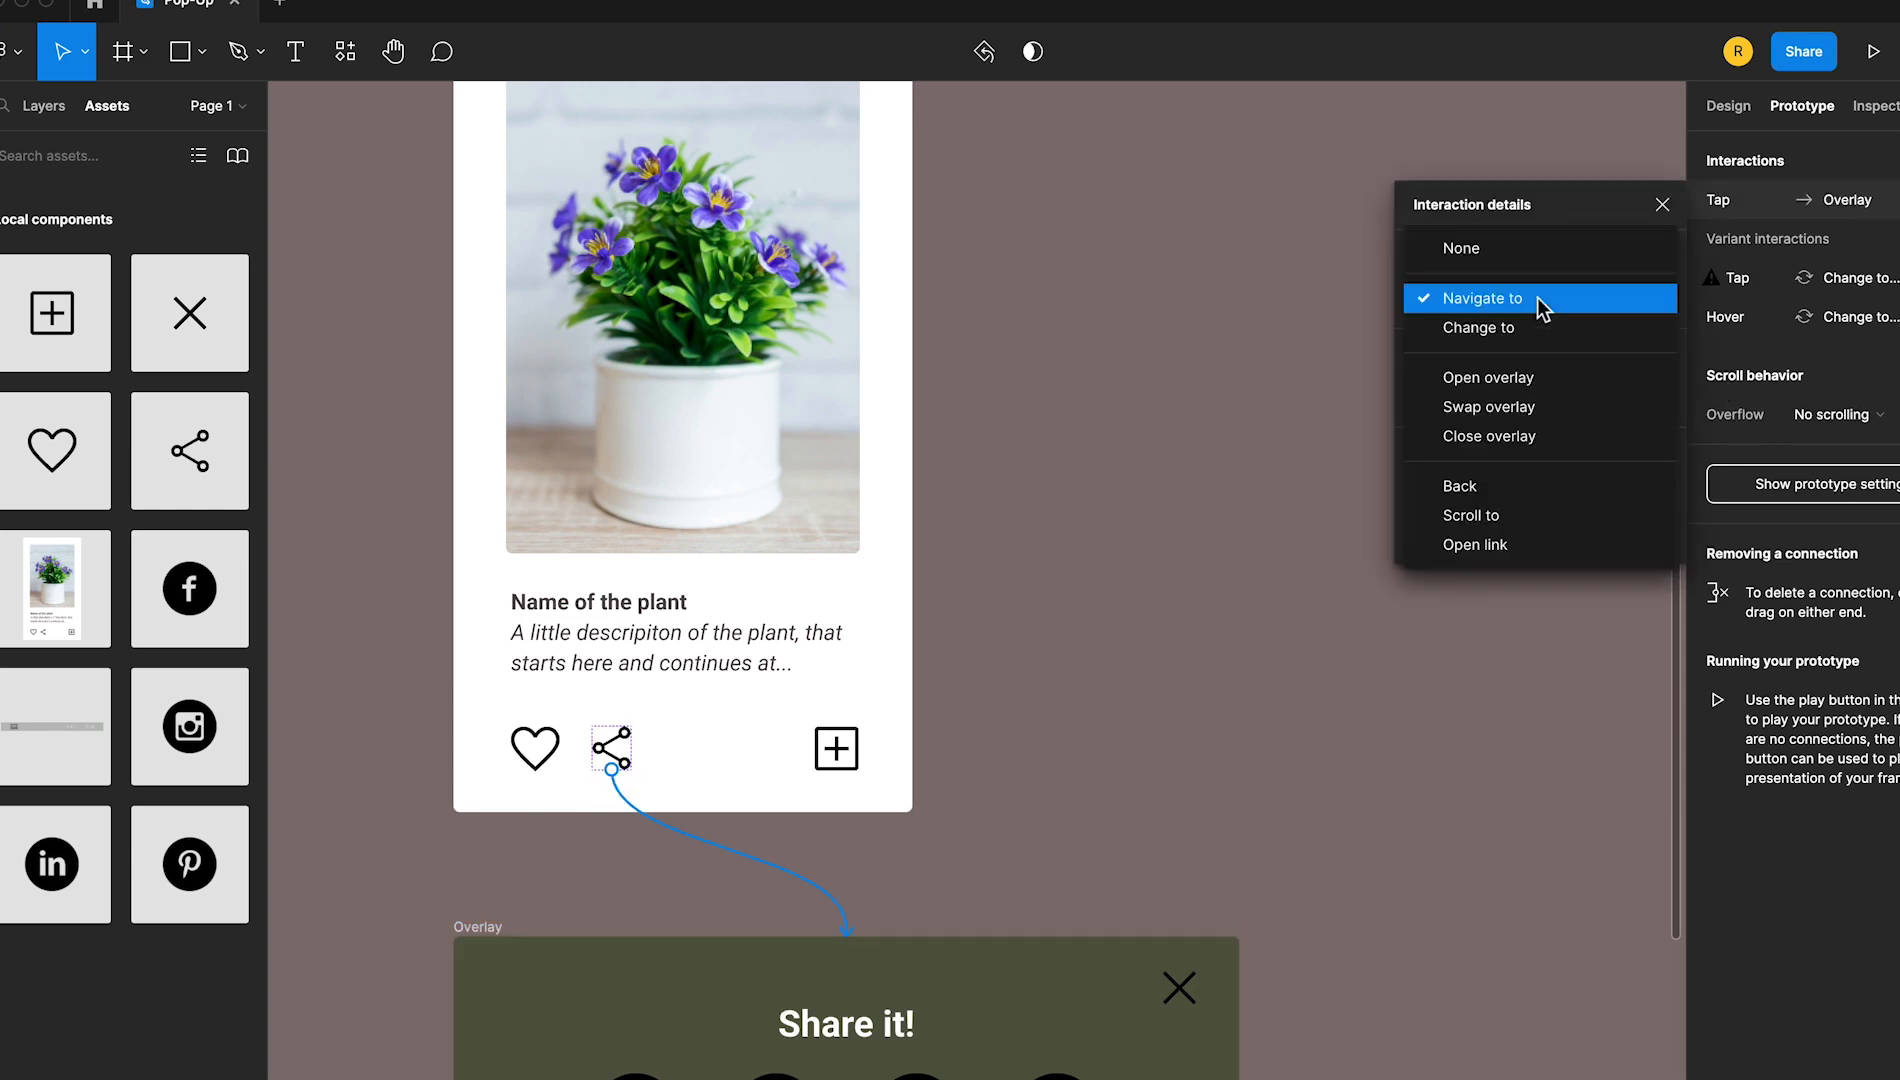
left_click(1565, 378)
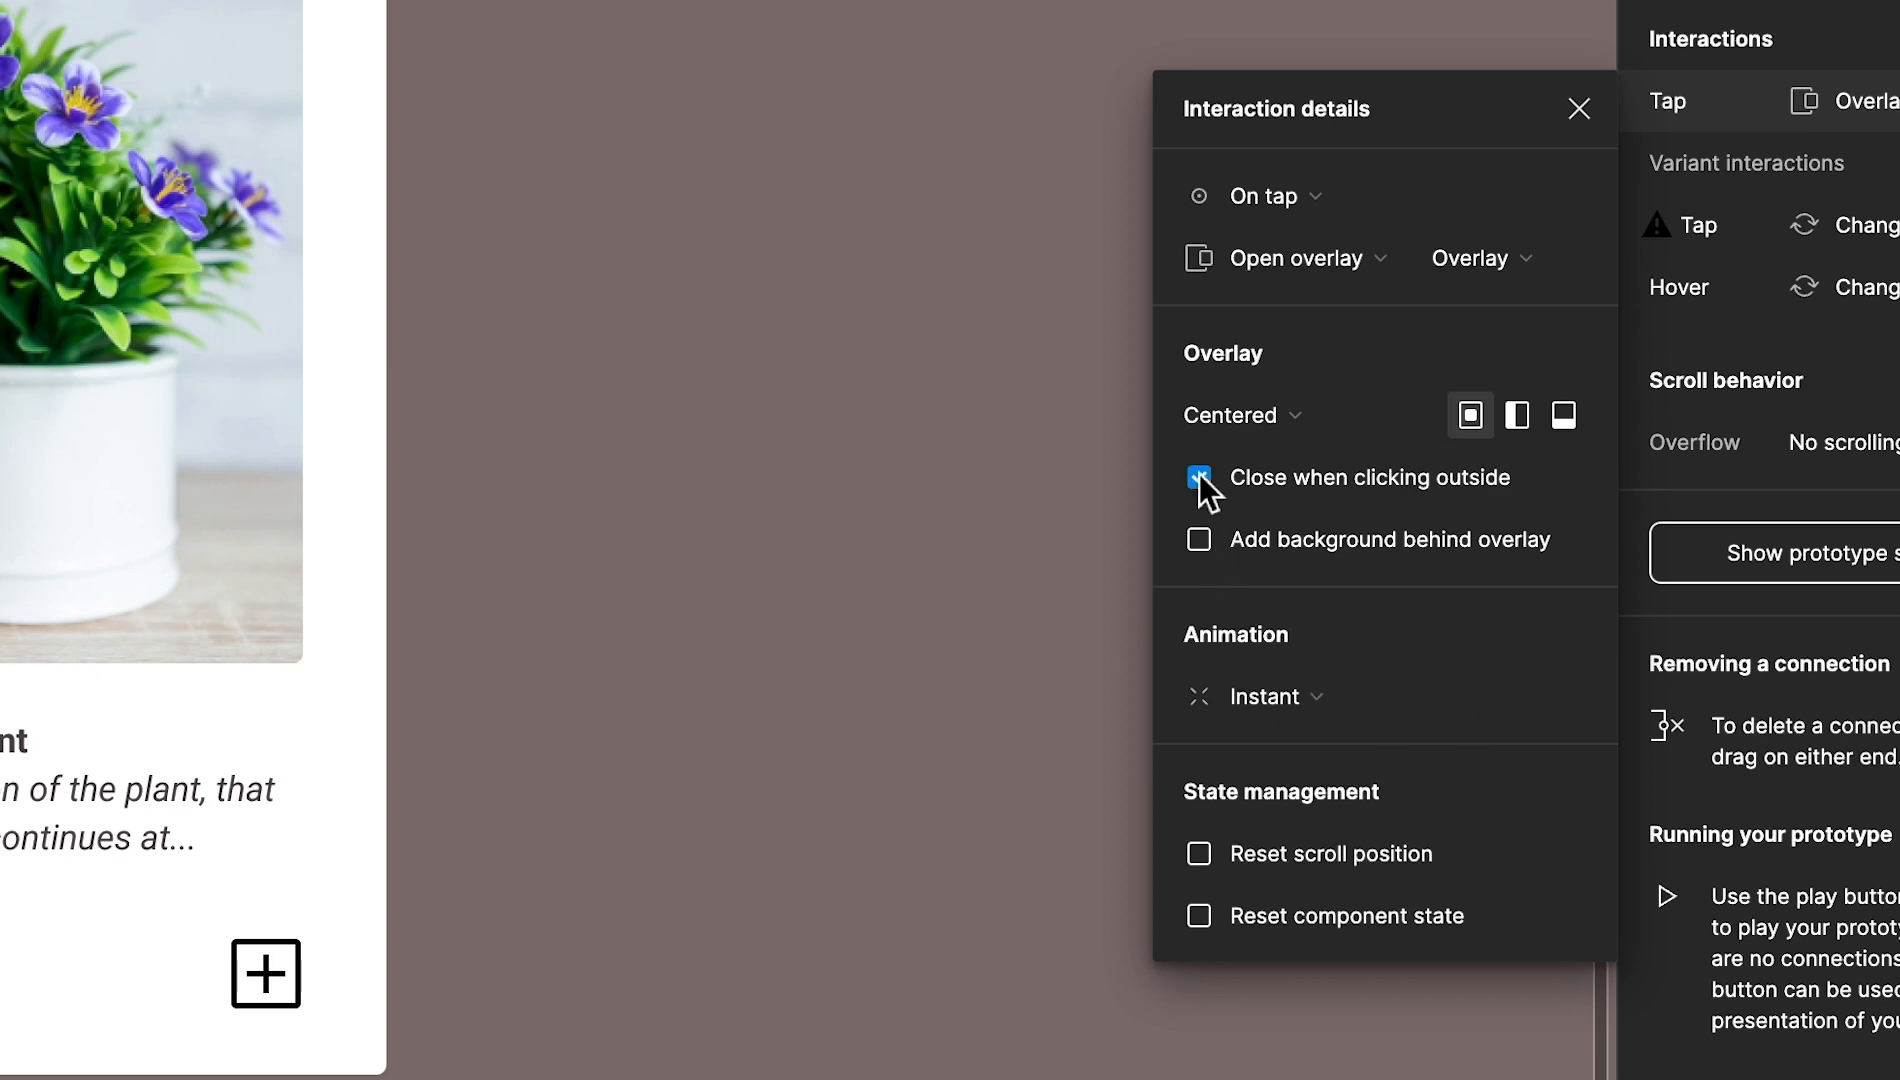
left_click(1197, 540)
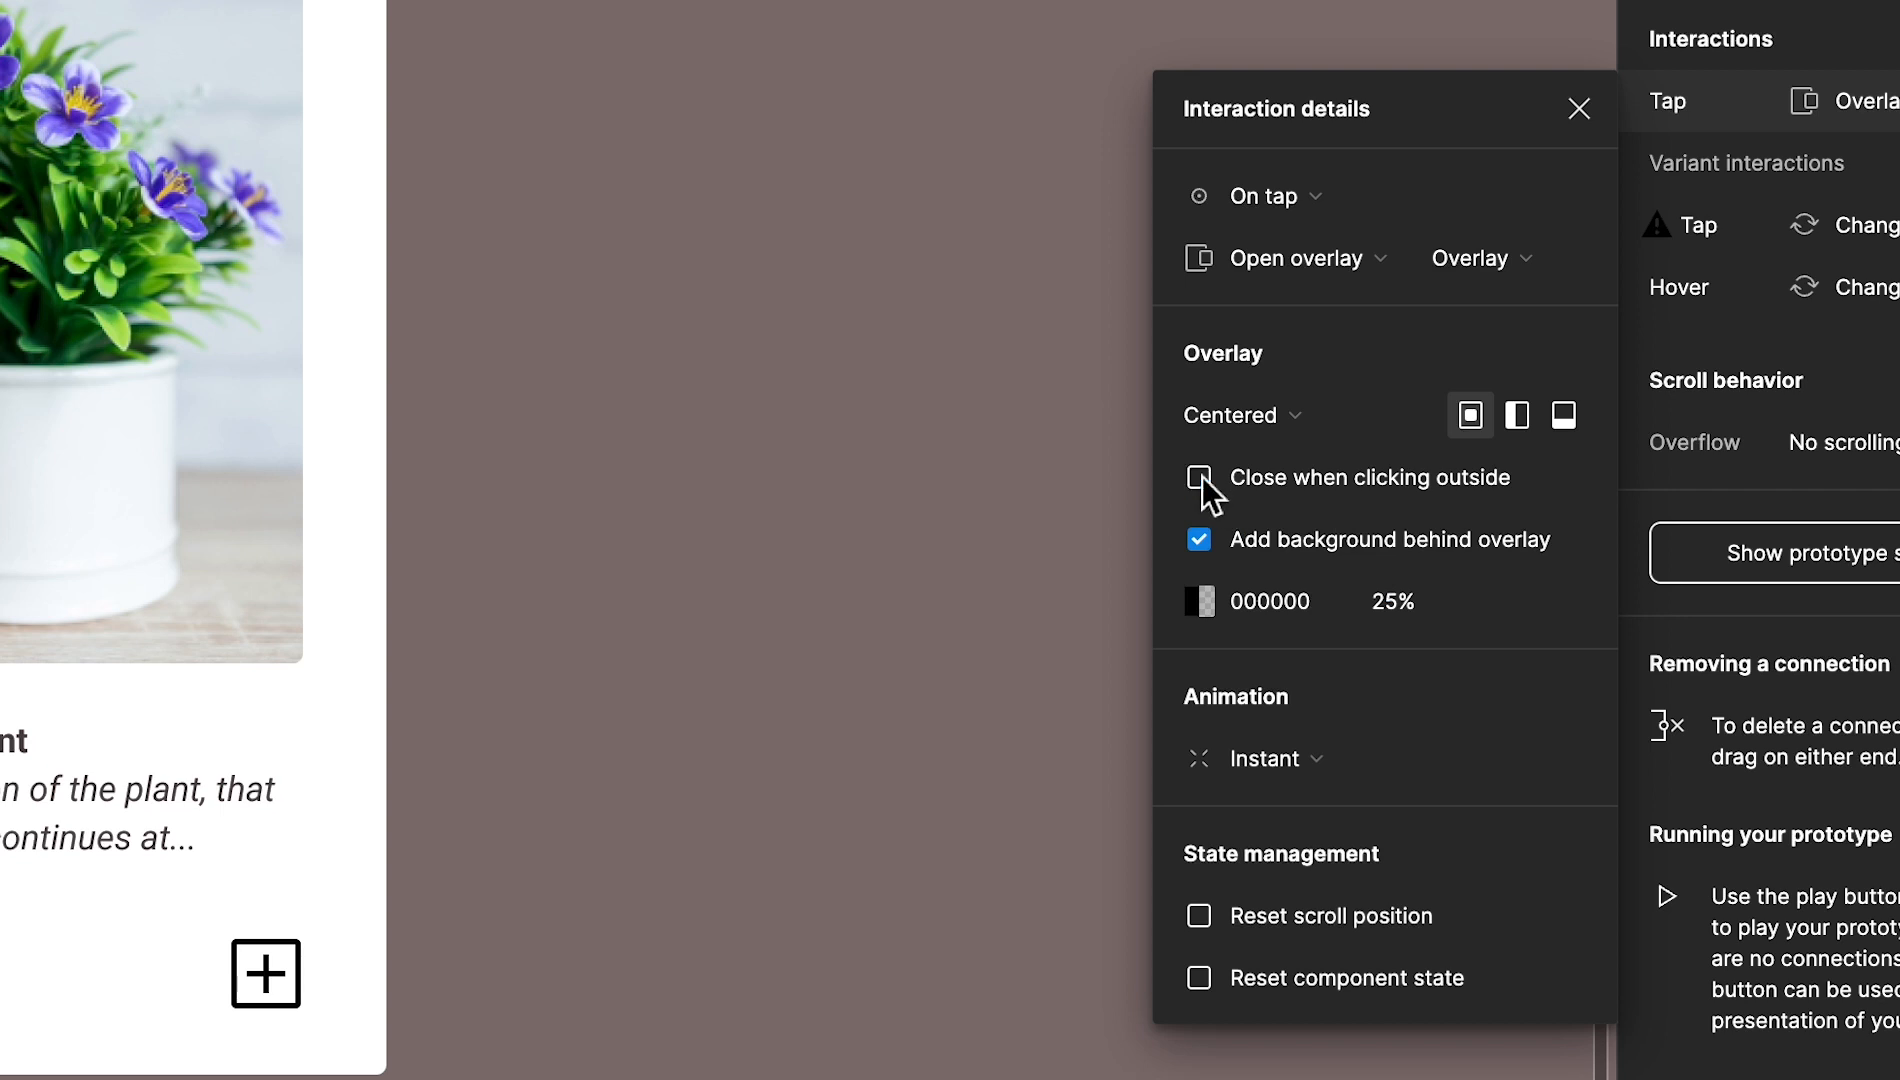
left_click(1588, 111)
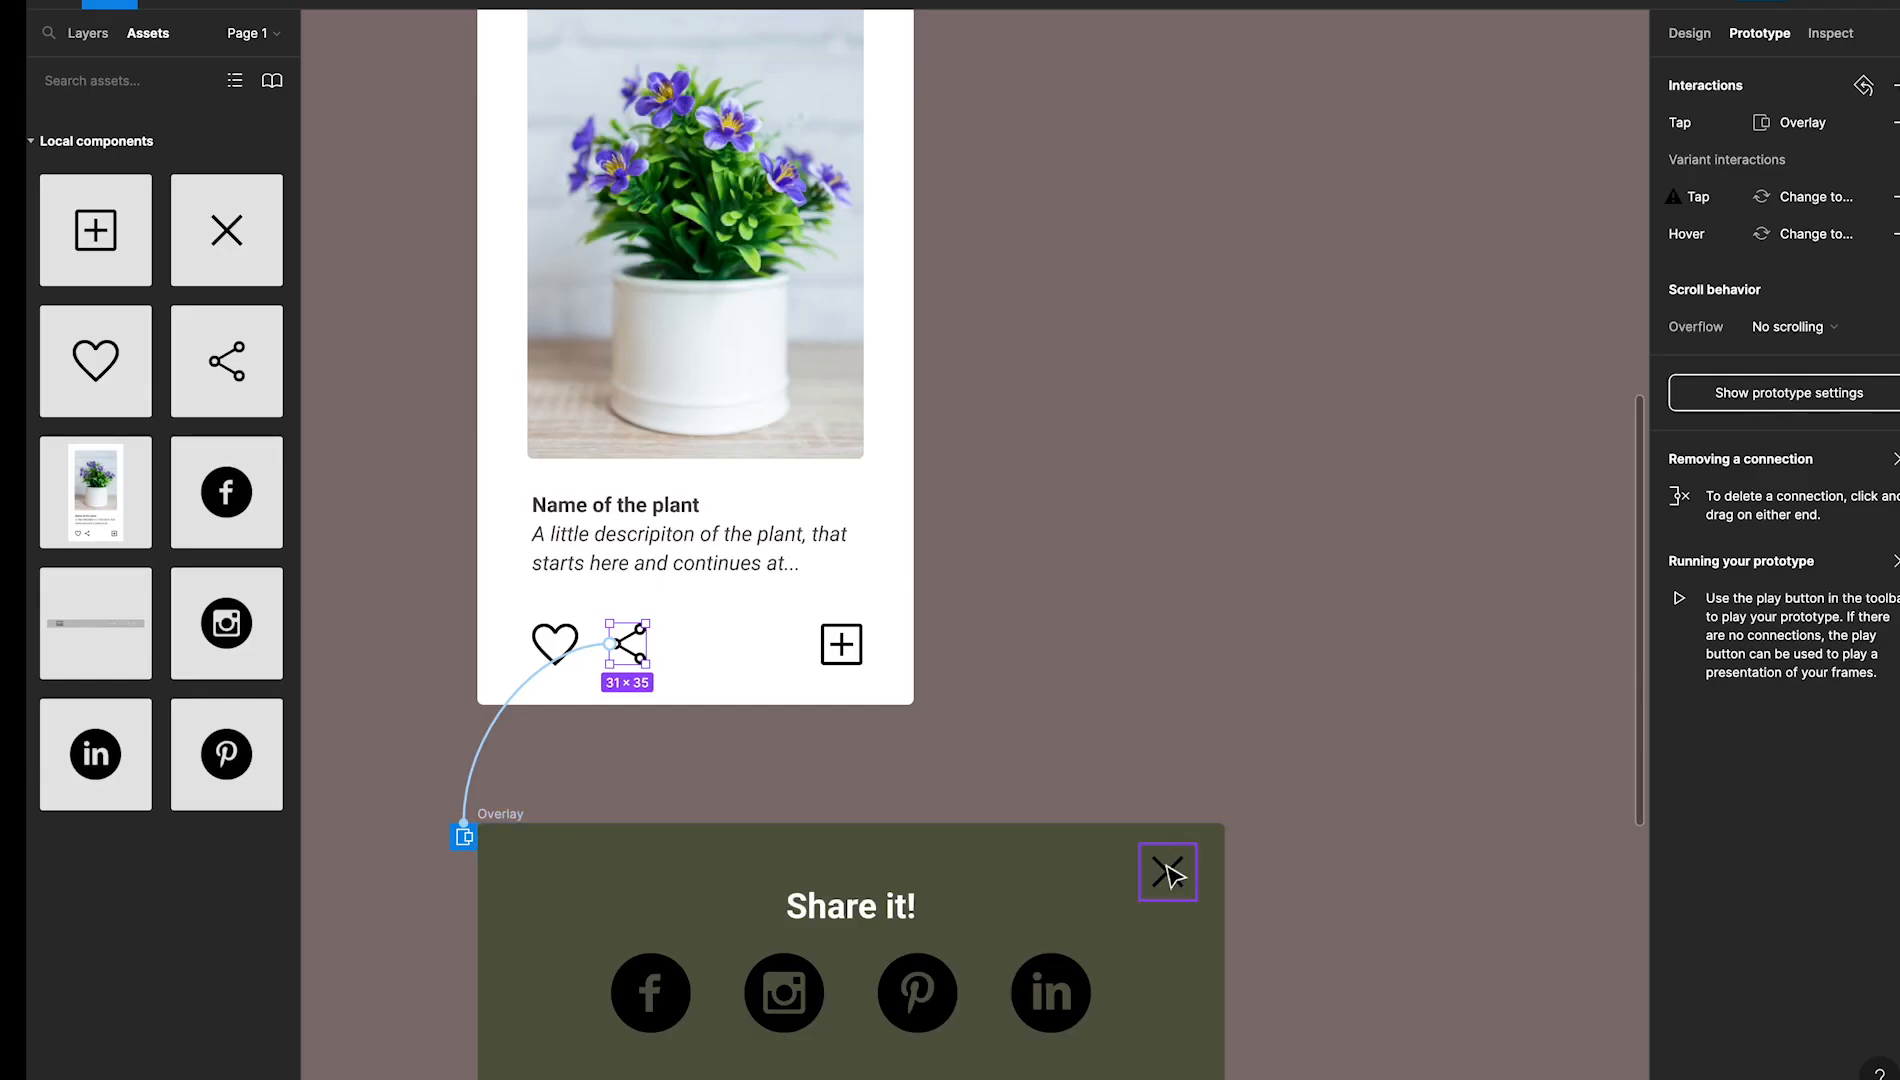
Give the close icon in the Overlay frame an On tap interaction that closes the overlay
left_click(1168, 874)
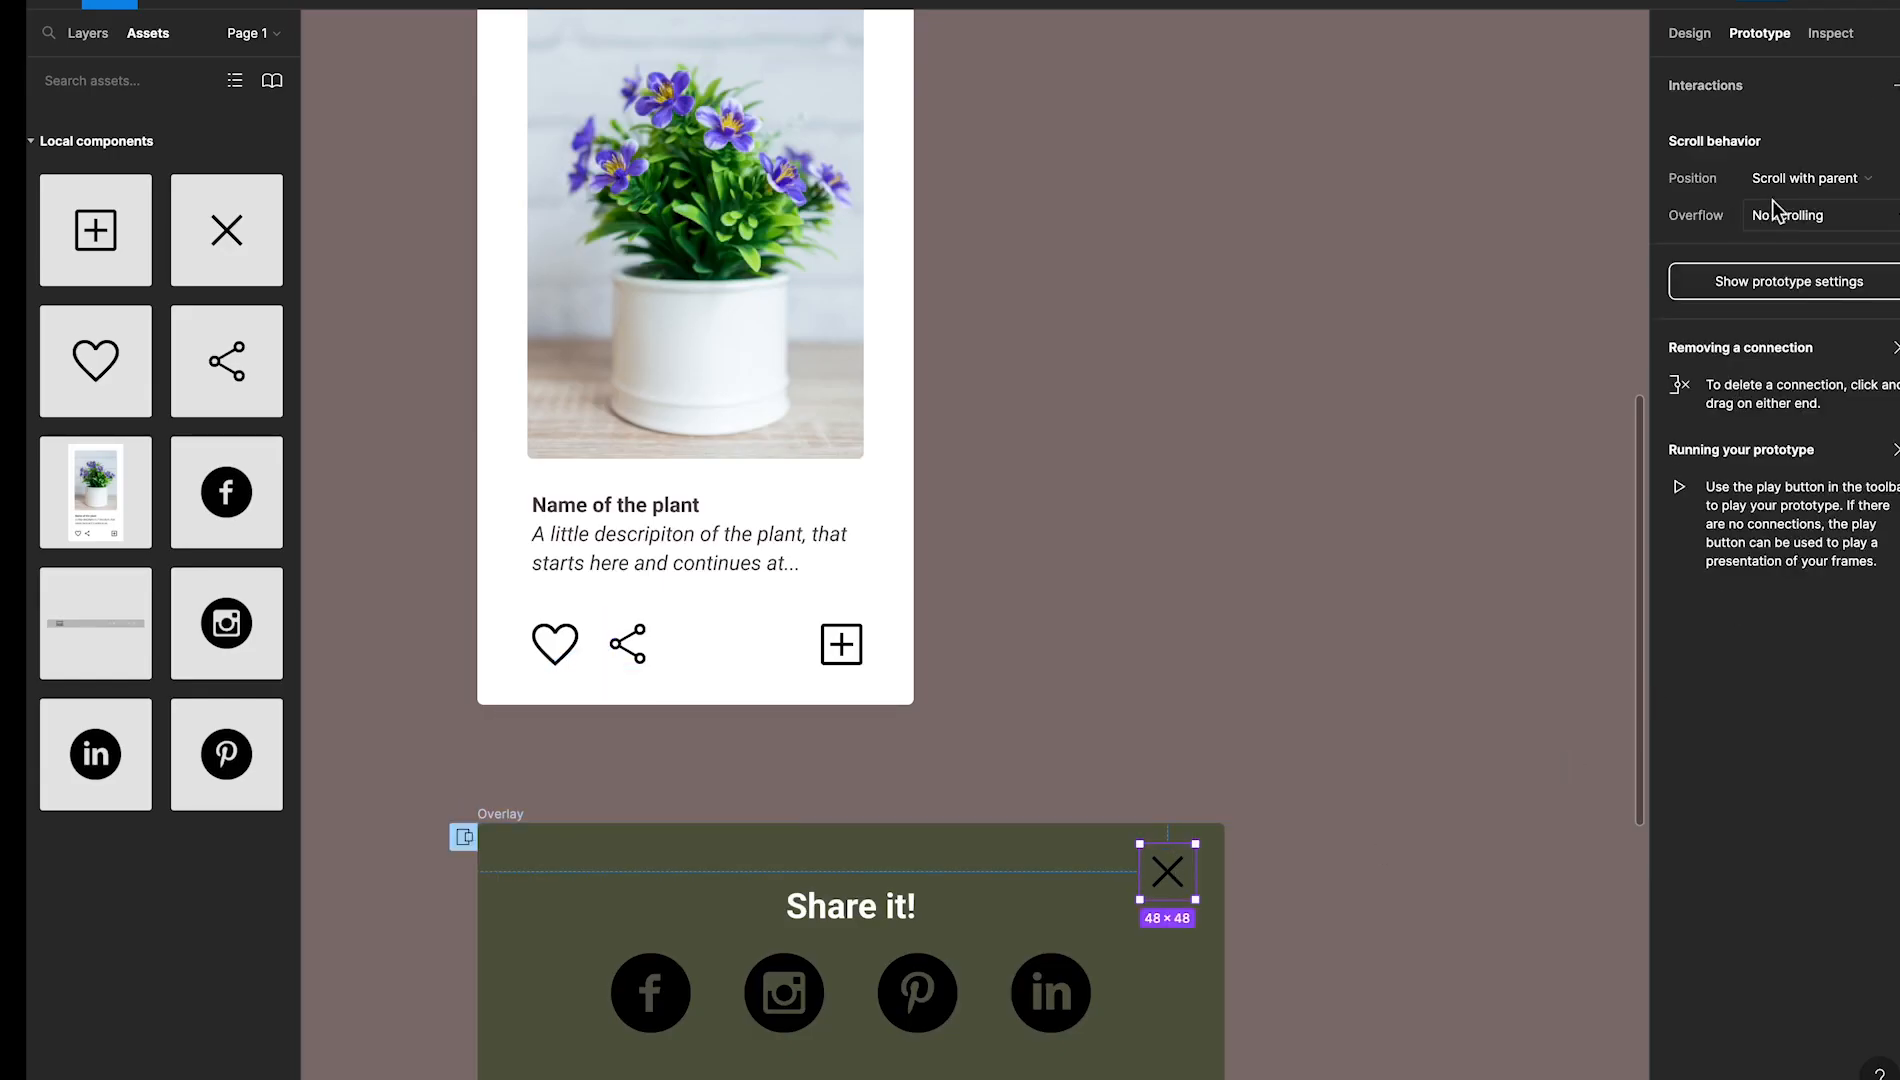
left_click(1896, 86)
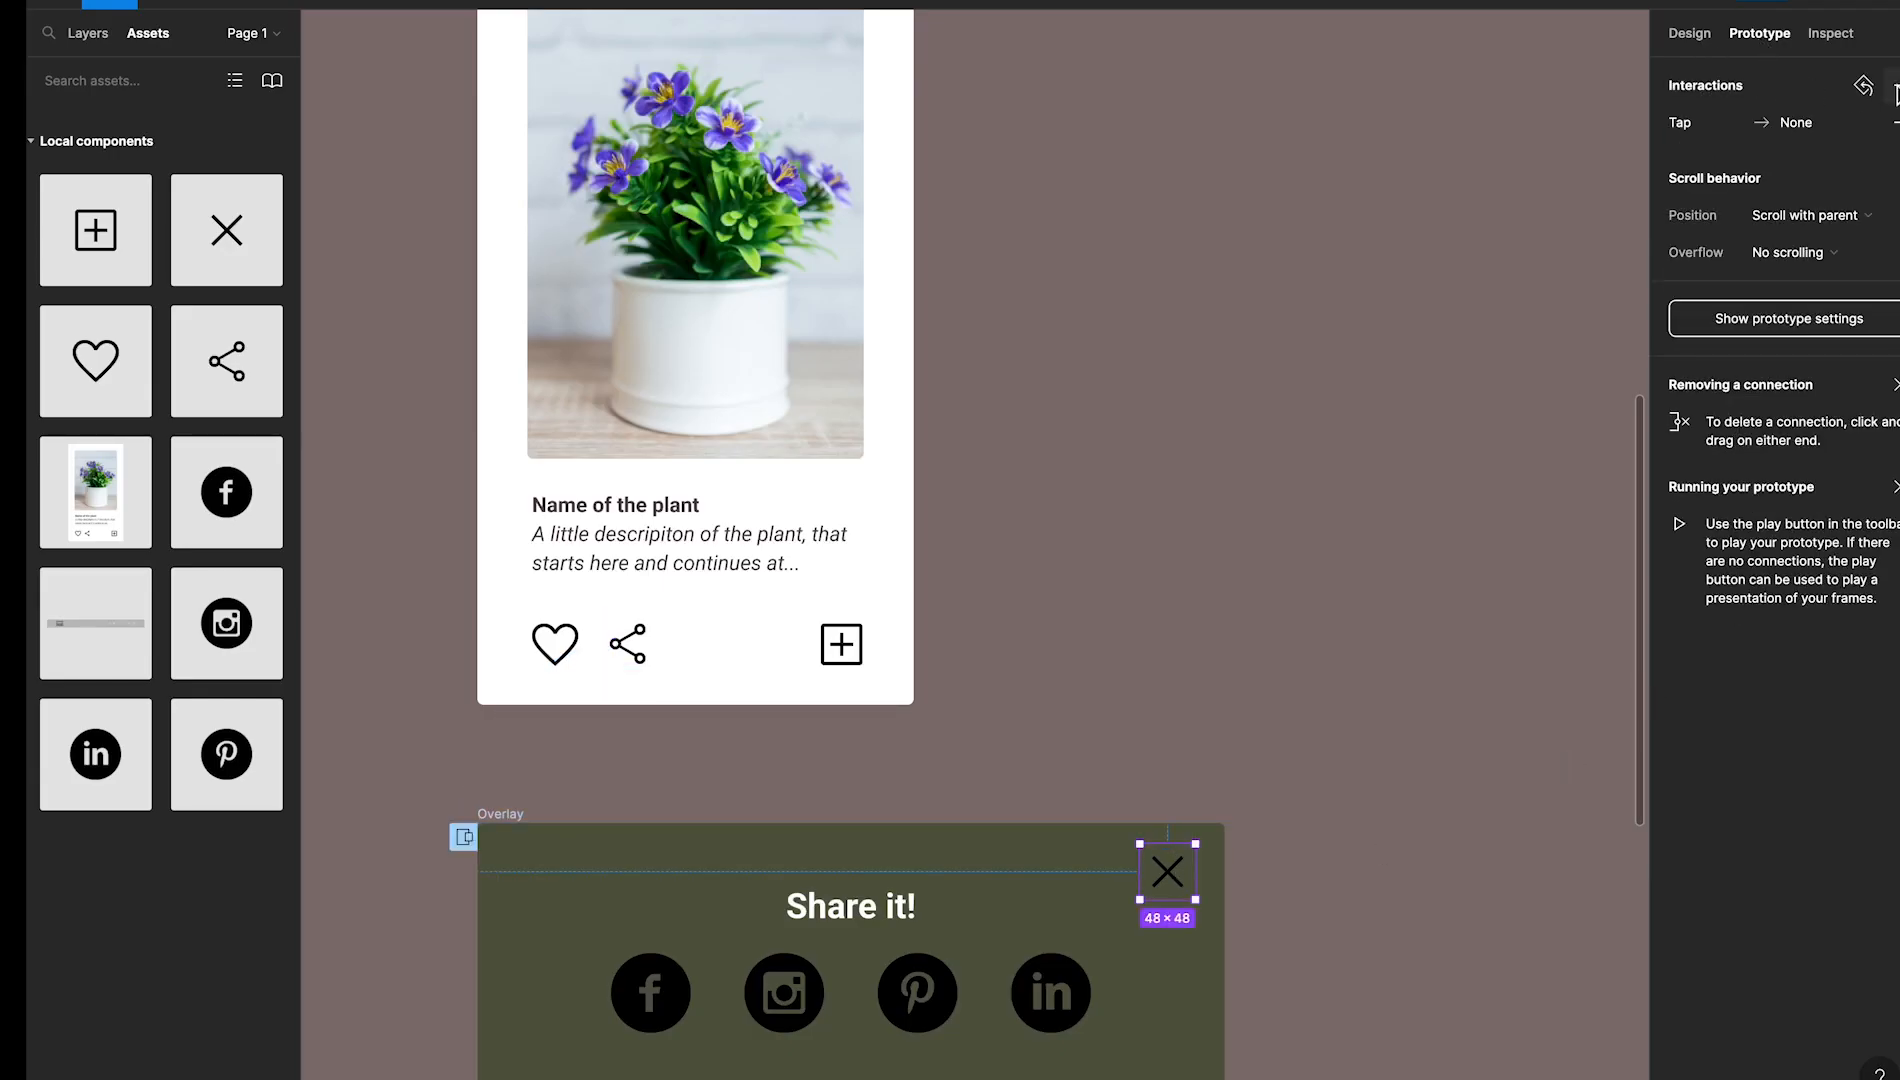
left_click(1694, 122)
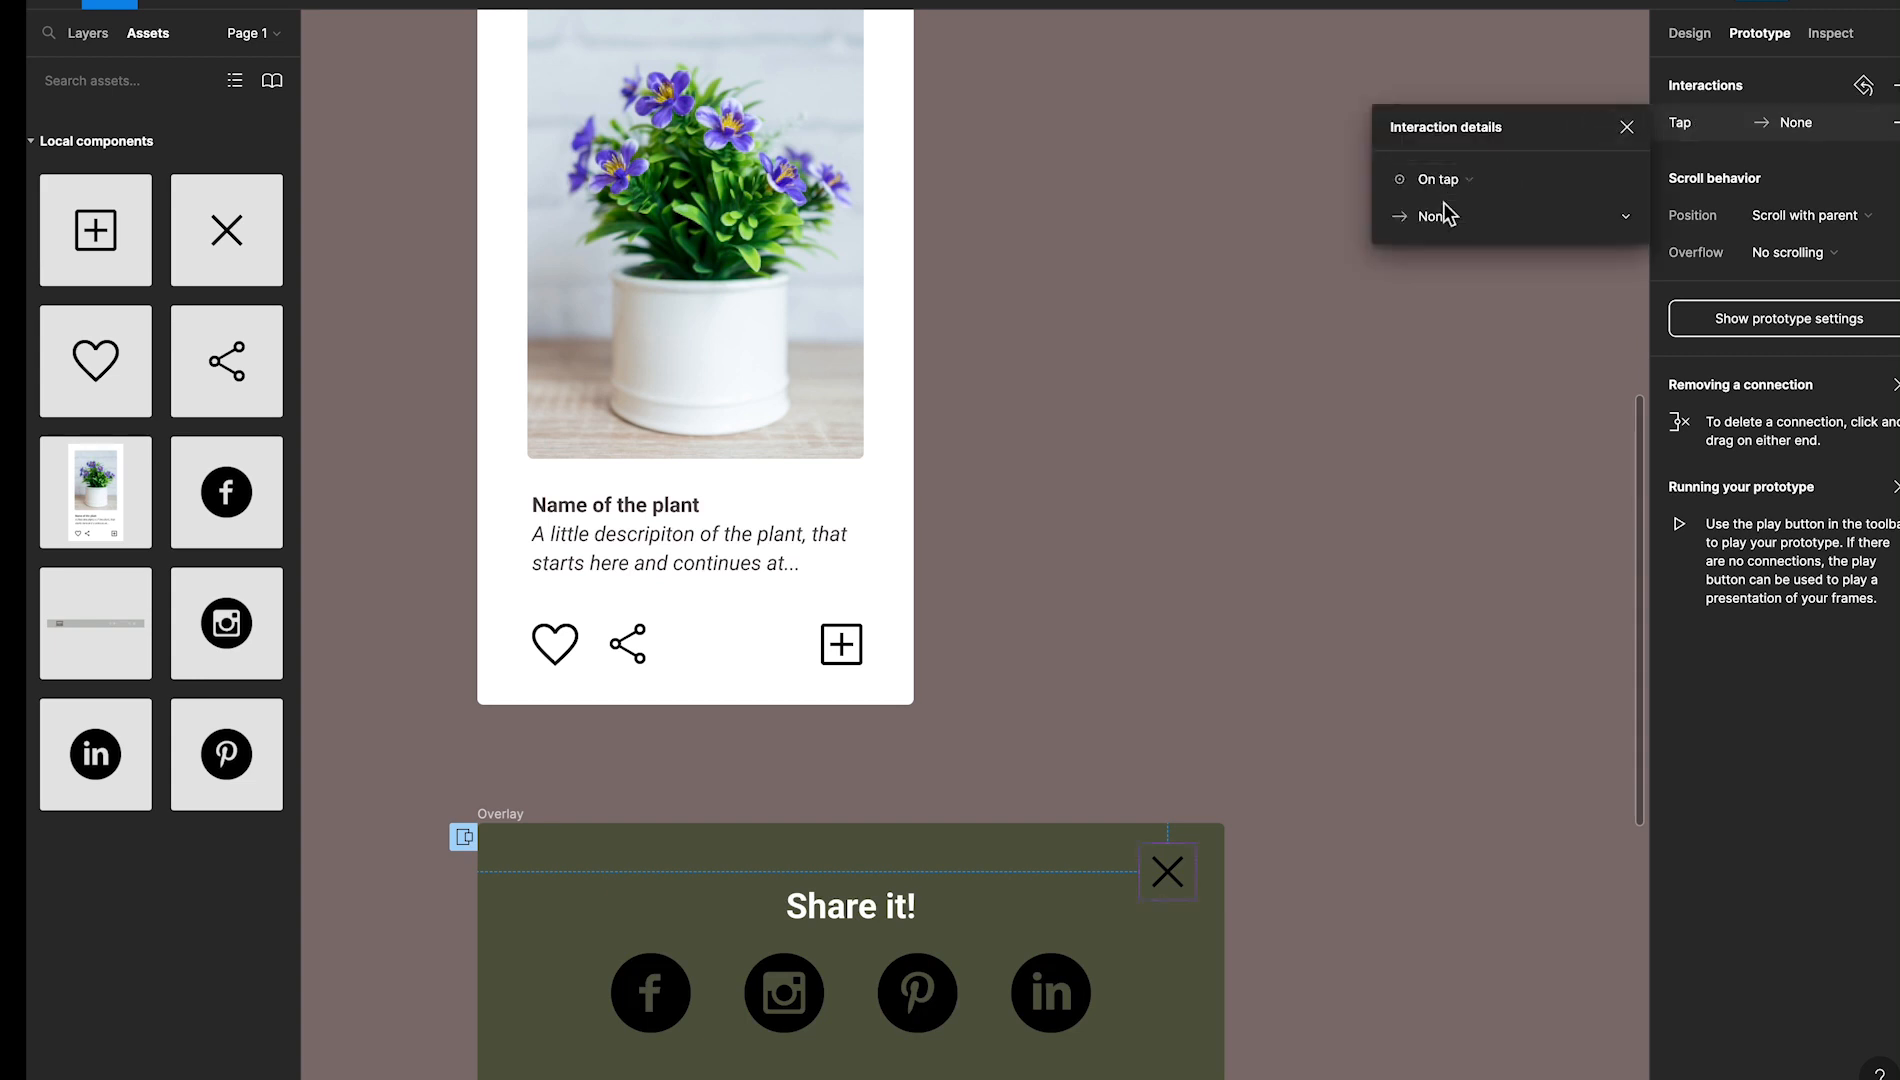
left_click(1464, 217)
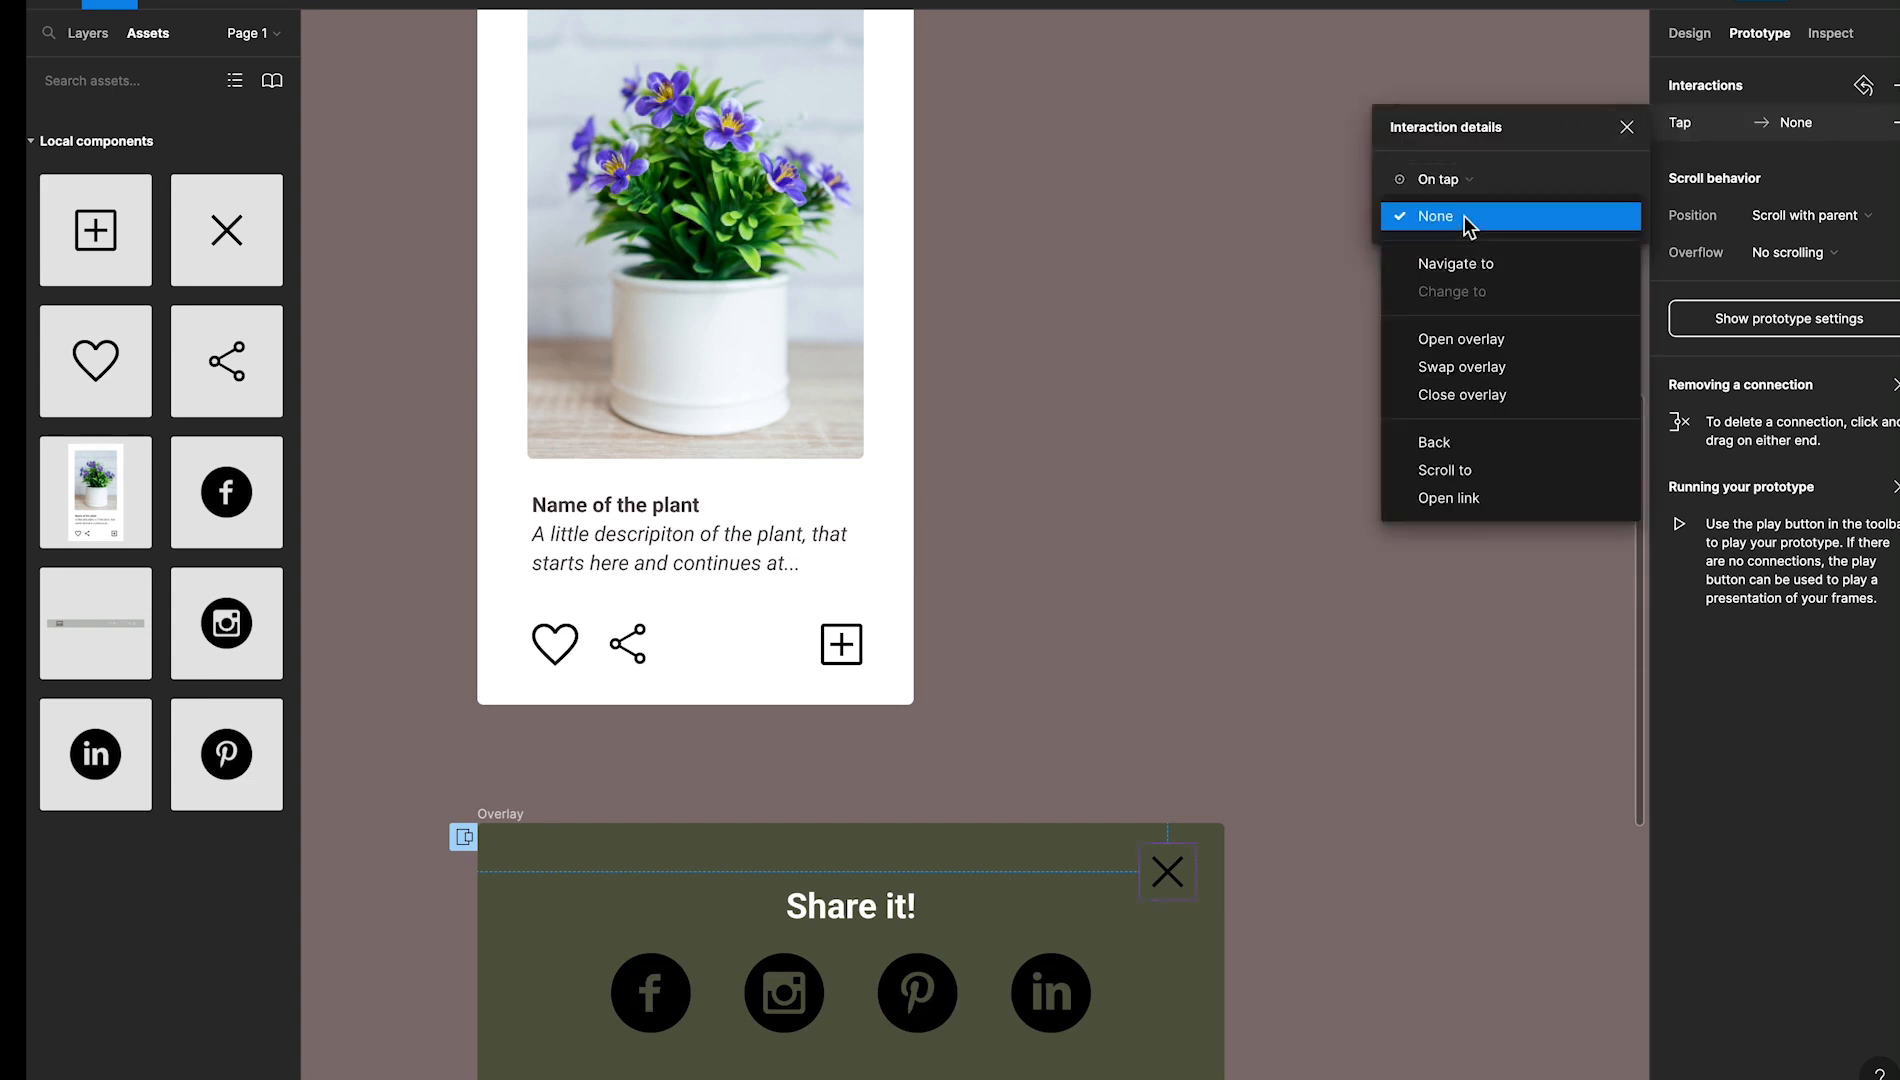
left_click(1504, 398)
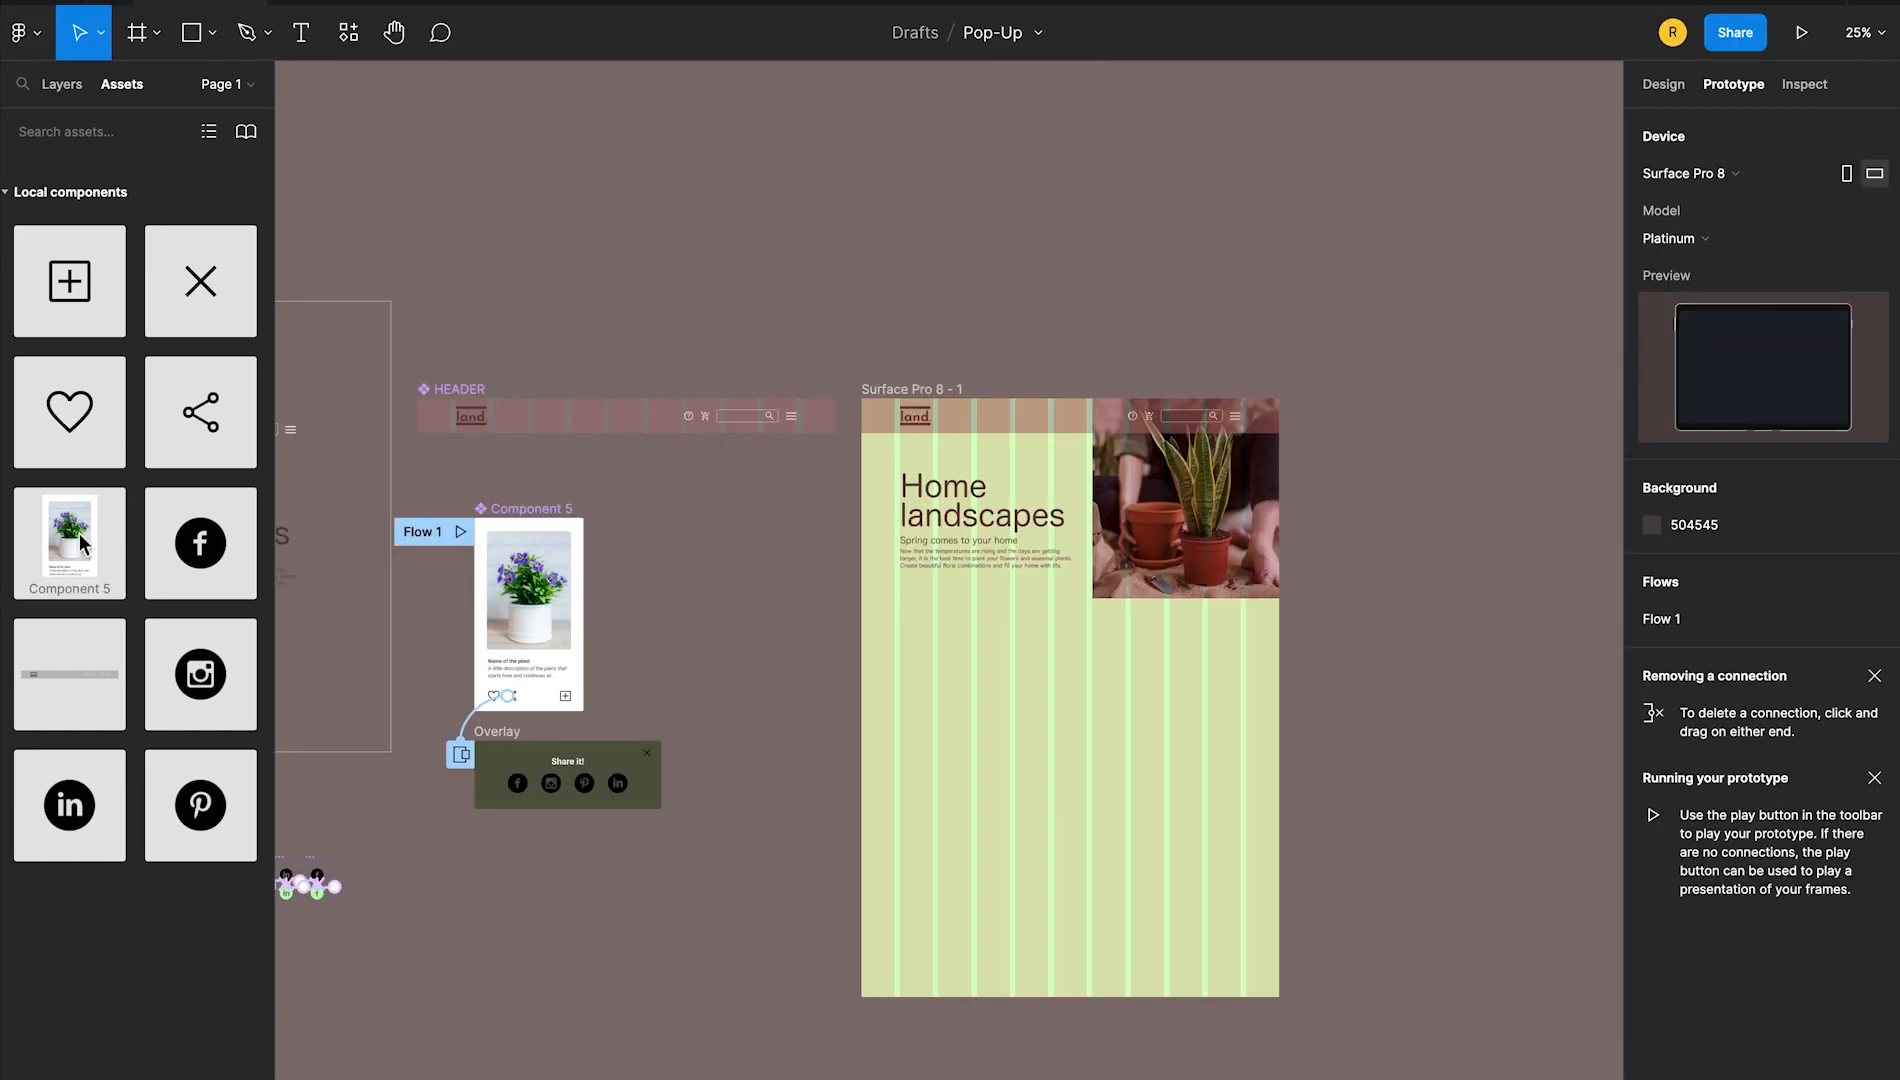
Place a product card instance on the landing page below the intro text, at X 133, Y 799
left_click(997, 720)
left_click_drag(1010, 785, 976, 764)
left_click(1663, 88)
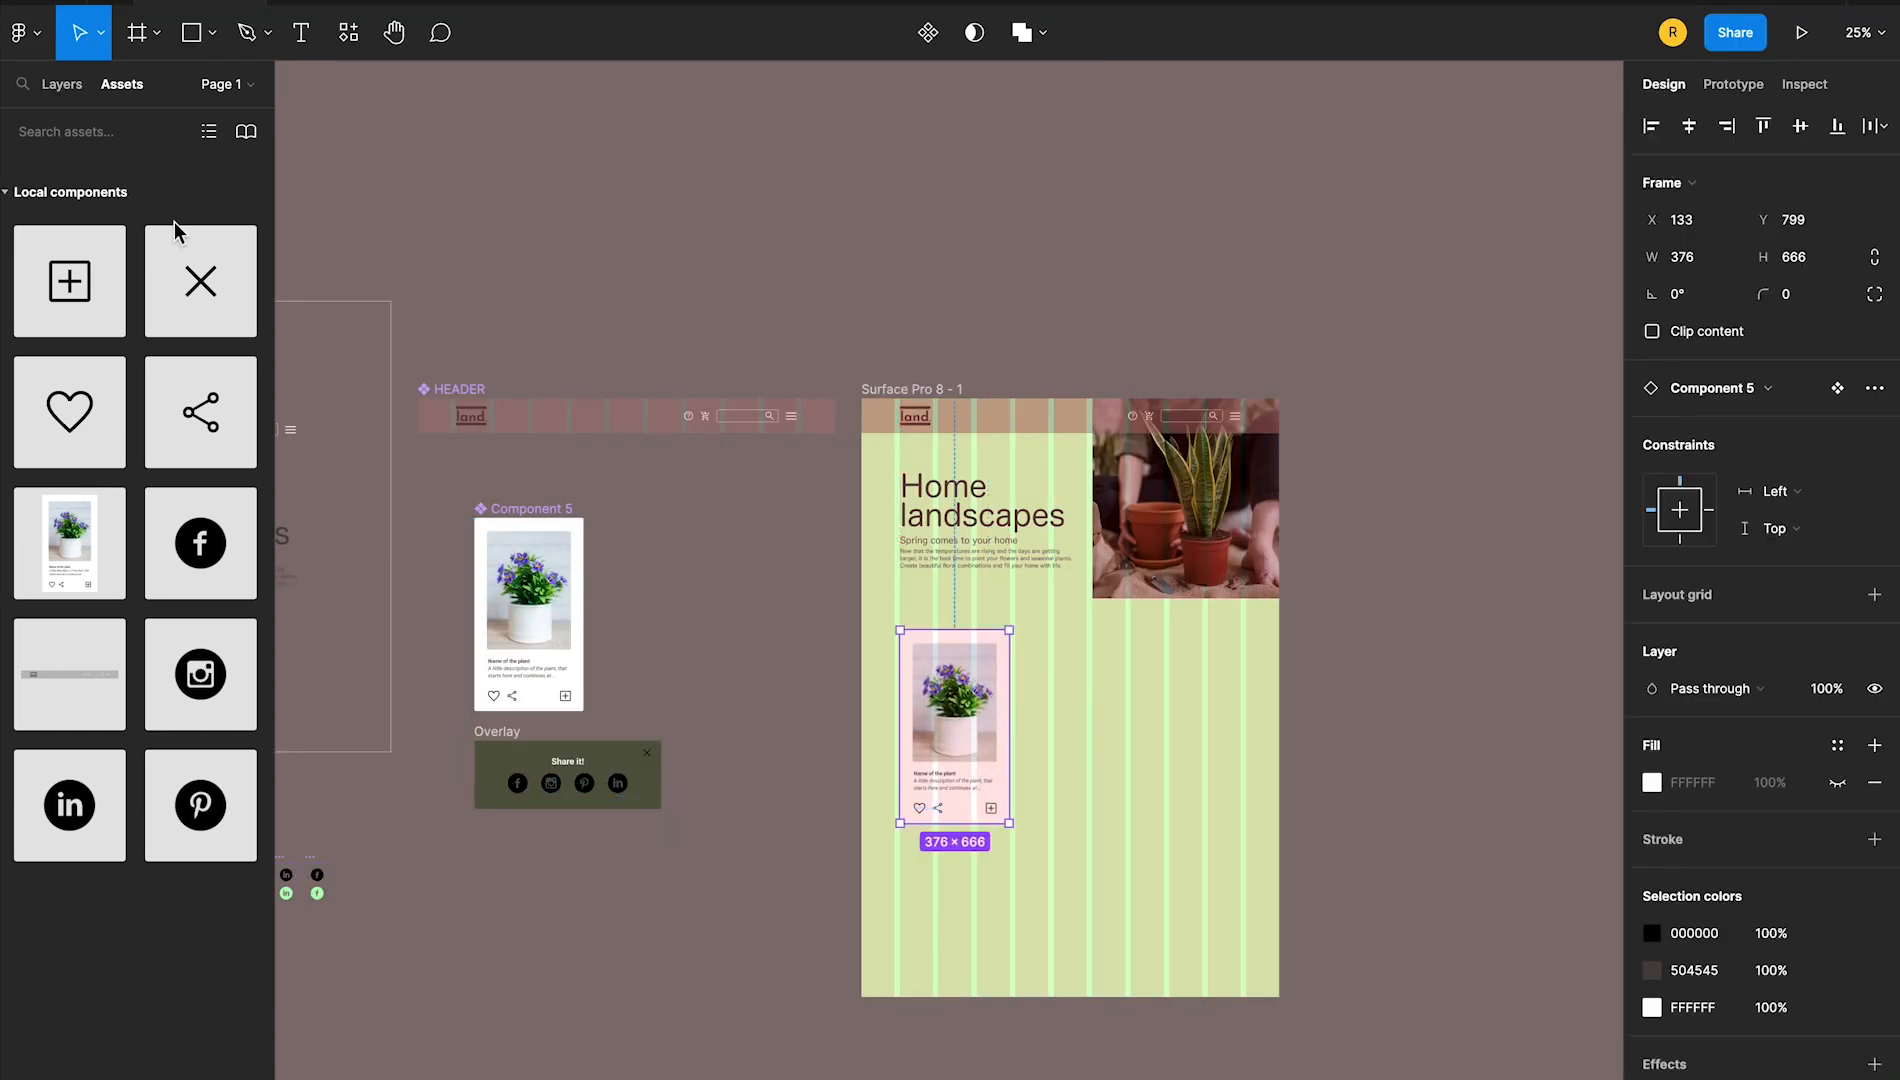
Place two more product card instances in a row beside the first card, the second one at X 533, Y 799
left_click_drag(140, 560, 1073, 750)
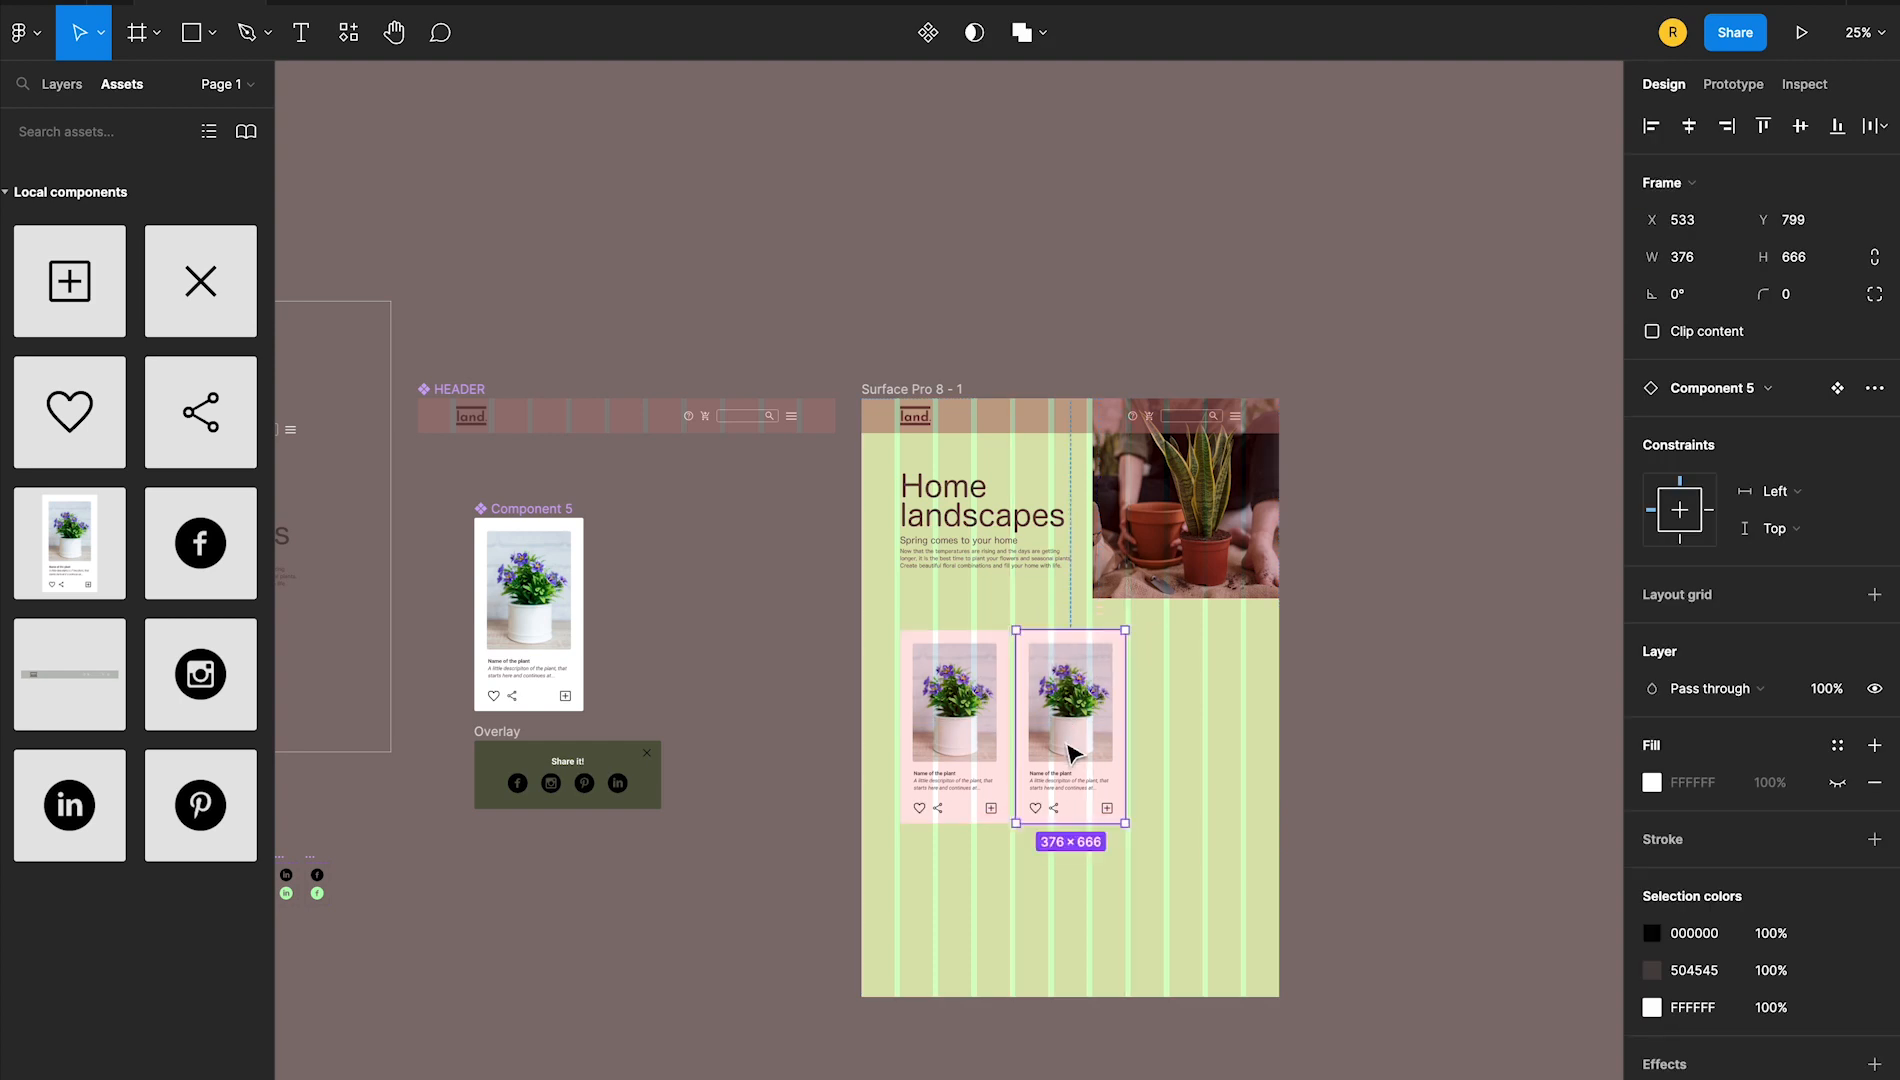
key("ctrl+plus")
scroll(1265, 762, "right", 5)
scroll(1265, 762, "down", 2)
left_click_drag(70, 543, 1186, 724)
Replace the image fill of the second product card with planta_2.png from the plantas folder
double_click(952, 702)
left_click(1652, 652)
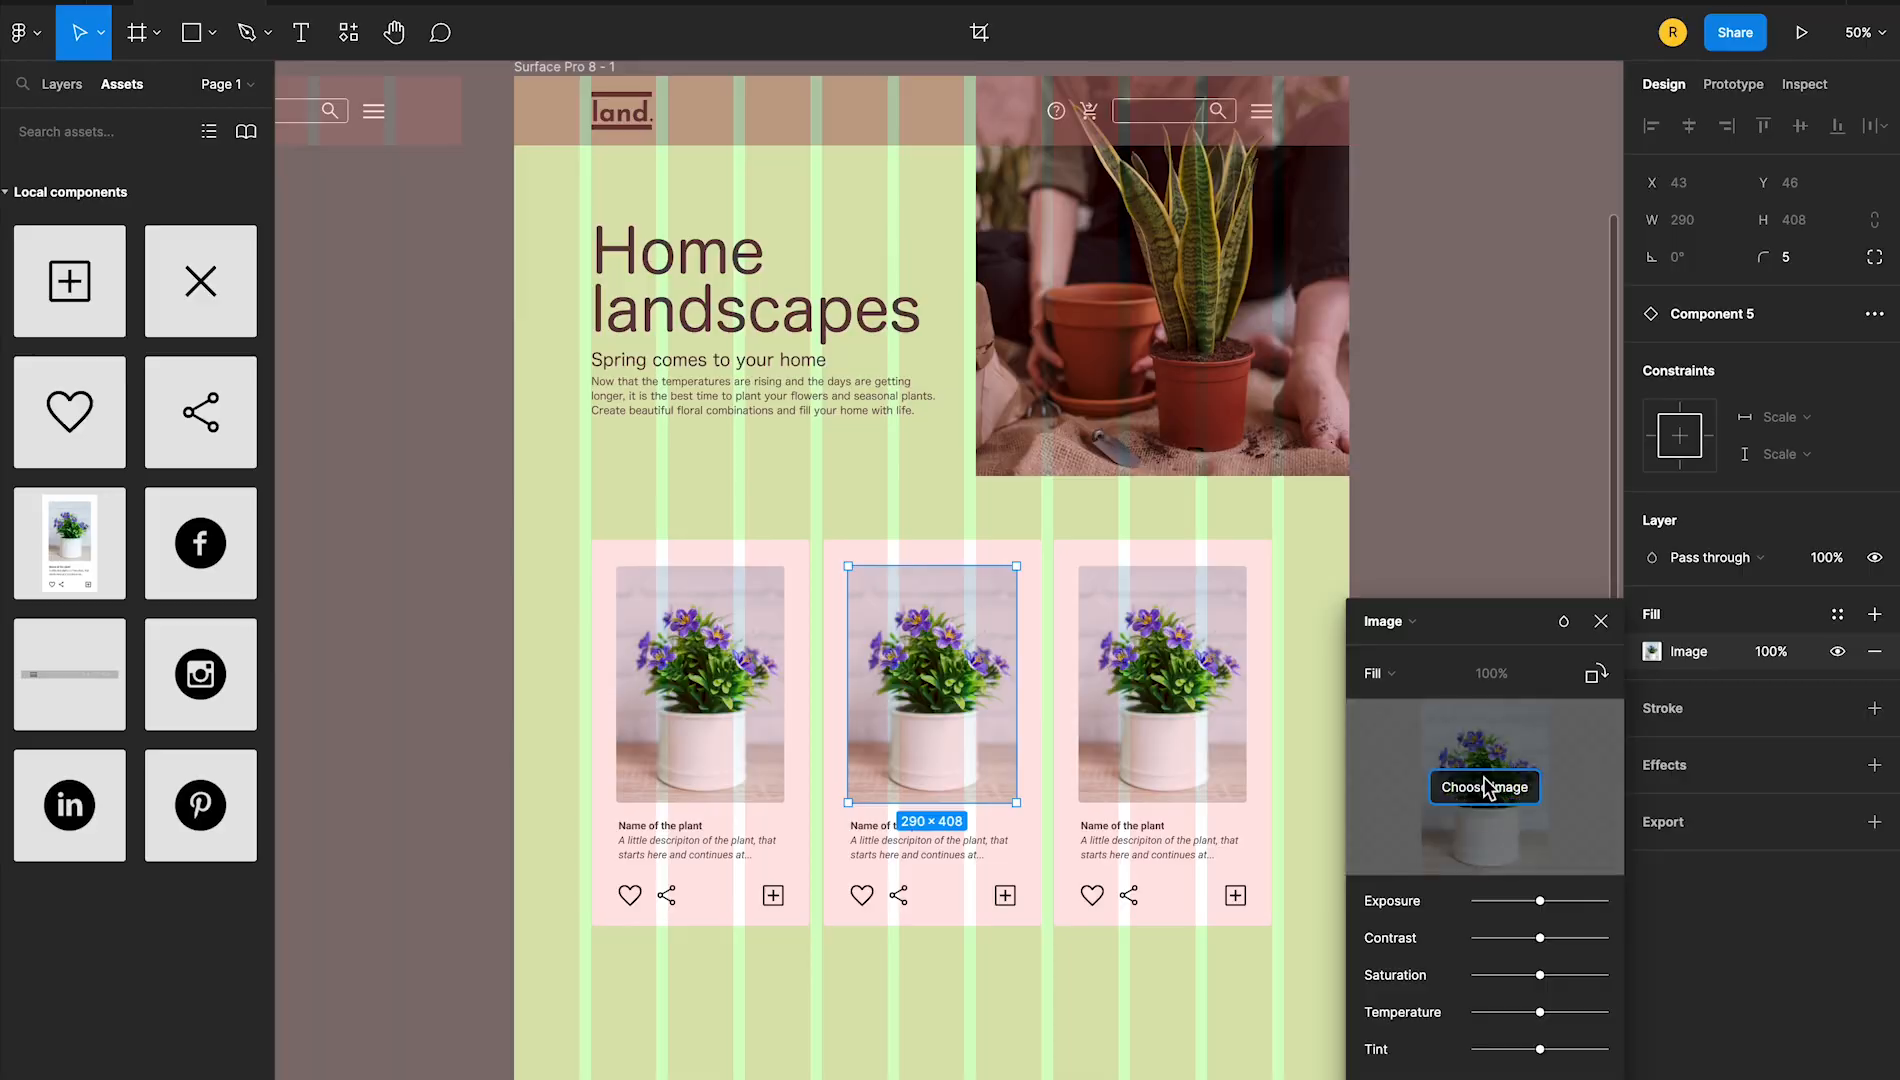
left_click(1485, 787)
left_click(565, 396)
left_click(715, 426)
left_click(1026, 453)
left_click(1328, 792)
Replace the image fill of the third product card with planta_3.png from the plantas folder
double_click(1155, 718)
left_click(1652, 652)
left_click(1485, 787)
left_click(565, 396)
left_click(715, 426)
left_click(1030, 478)
left_click(1342, 793)
left_click(1378, 789)
Rename the second and third card titles "Name of the plant 2" and "Name of the plant 3"
double_click(933, 835)
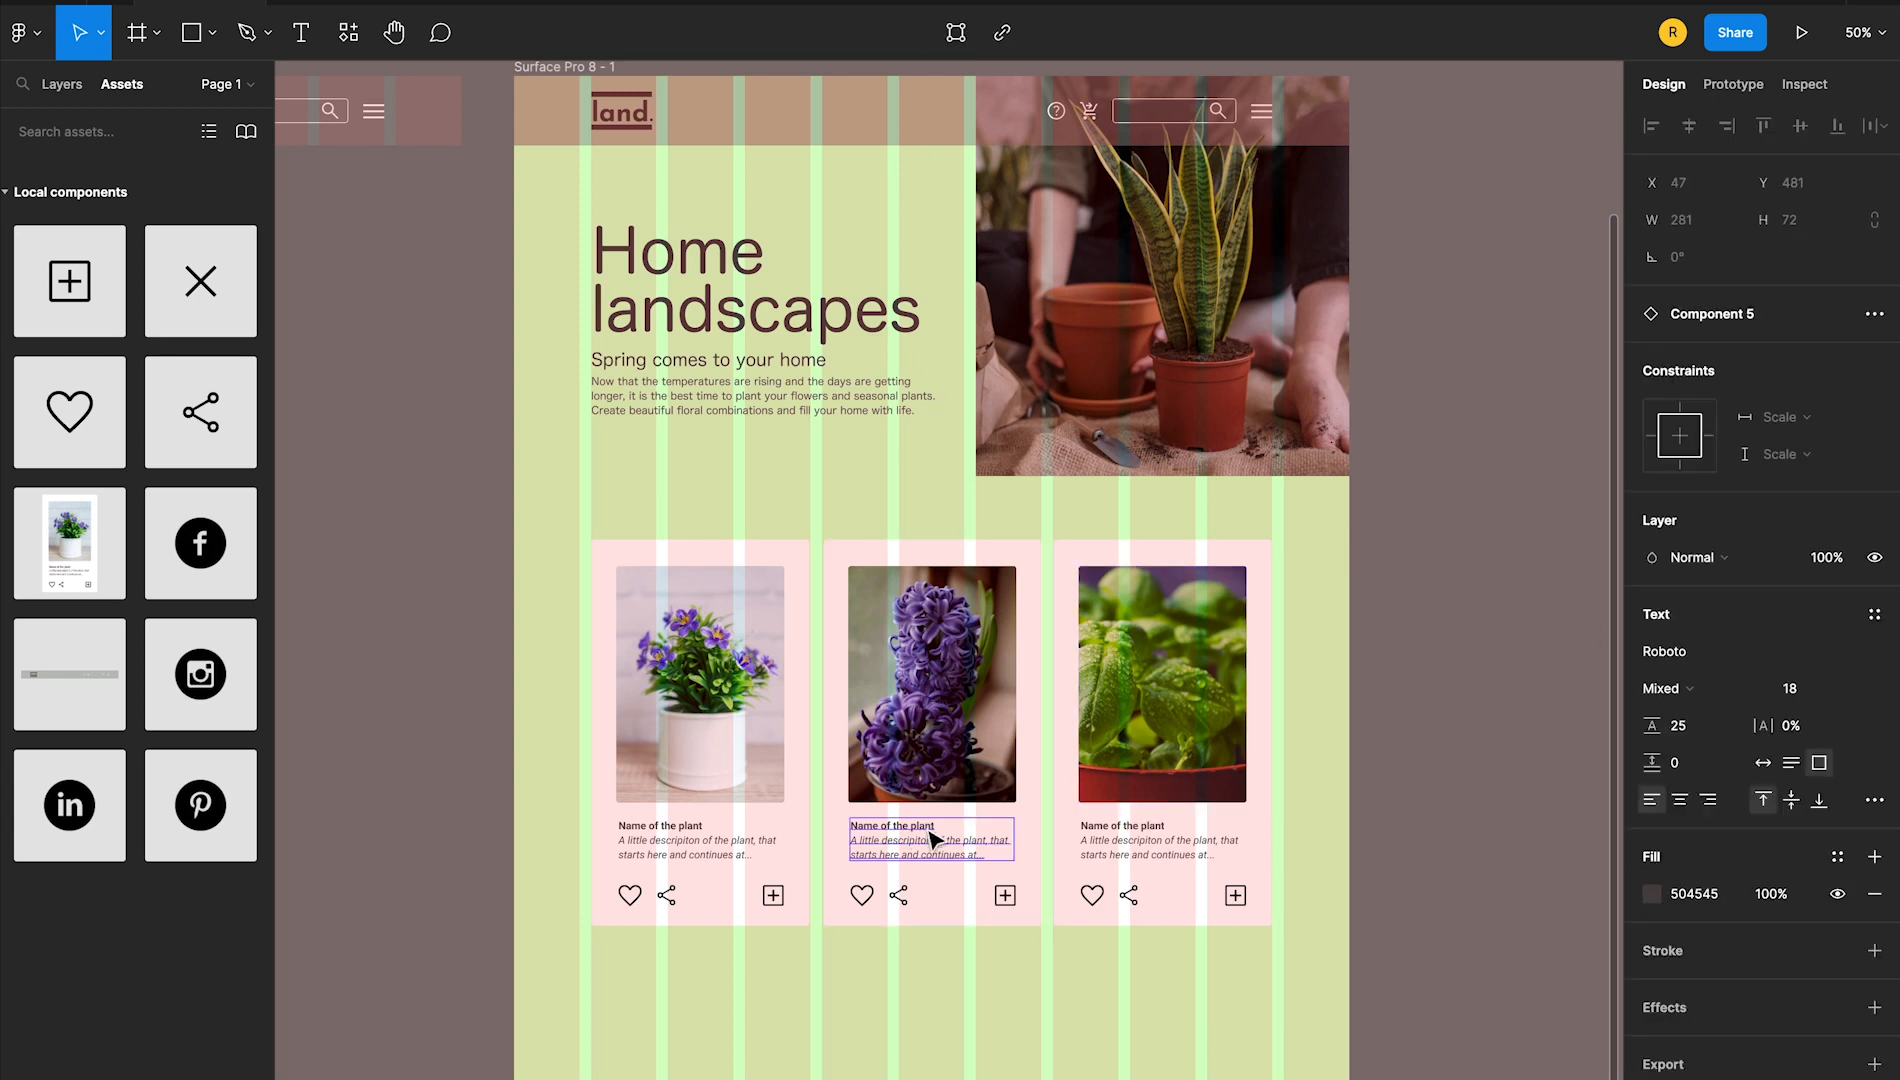
double_click(1168, 826)
left_click(1379, 875)
Extend the landing page frame downward to a height of 2412
left_click_drag(1406, 917, 1487, 1075)
key("ctrl+minus")
left_click(1082, 587)
left_click_drag(1100, 1048, 1100, 1079)
left_click(1267, 1060)
Duplicate the row of three product cards directly below the first row
left_click(891, 834)
left_click(985, 818, "shift")
left_click(1098, 806, "shift")
left_click_drag(1098, 806, 1098, 1002, "alt")
left_click(1291, 1001)
Hide the landing page frame's column layout grid
left_click(860, 441)
left_click(1836, 484)
left_click(938, 469)
left_click(1225, 356)
Replace the image fill of the first card in the lower row with Planta_4.png
scroll(1188, 601, "down", 3)
key("super+plus")
scroll(1268, 679, "right", 2)
double_click(840, 686)
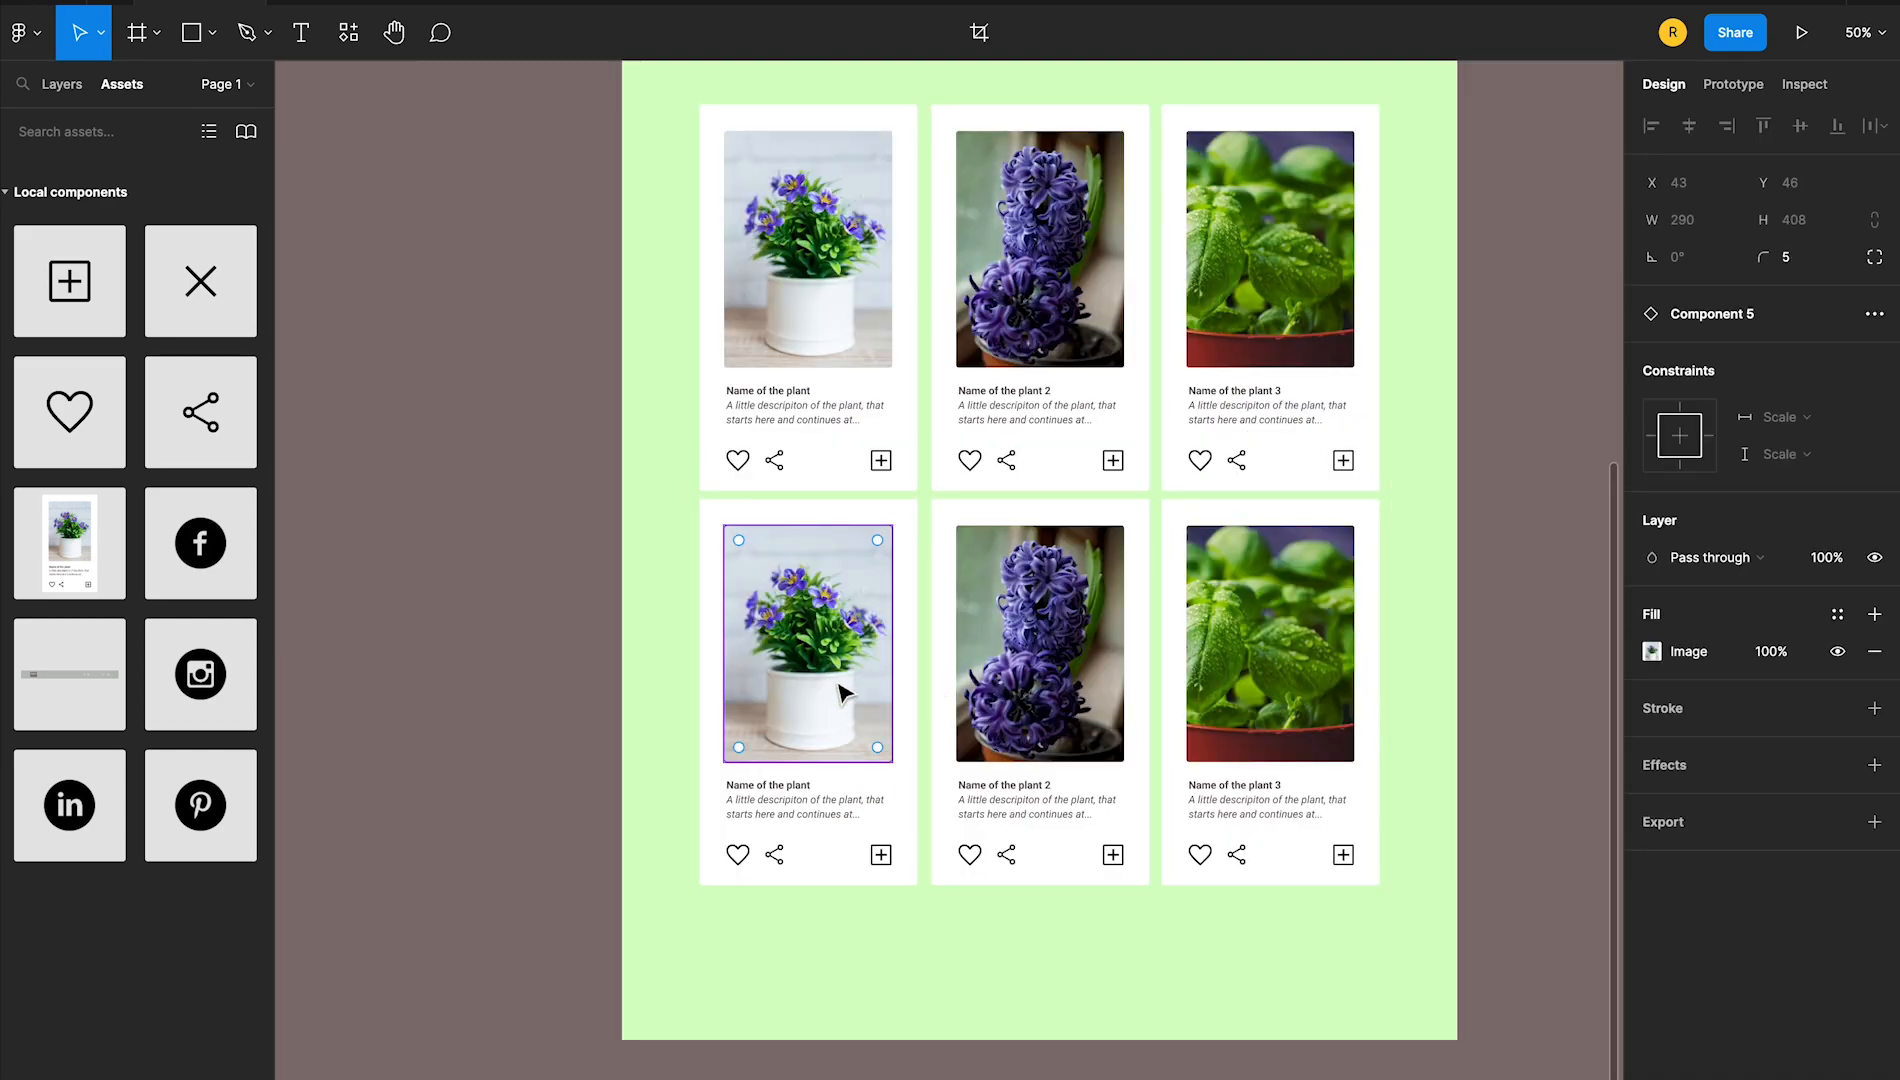
left_click(1652, 653)
left_click(1478, 784)
left_click(562, 400)
left_click(735, 428)
left_click(1050, 502)
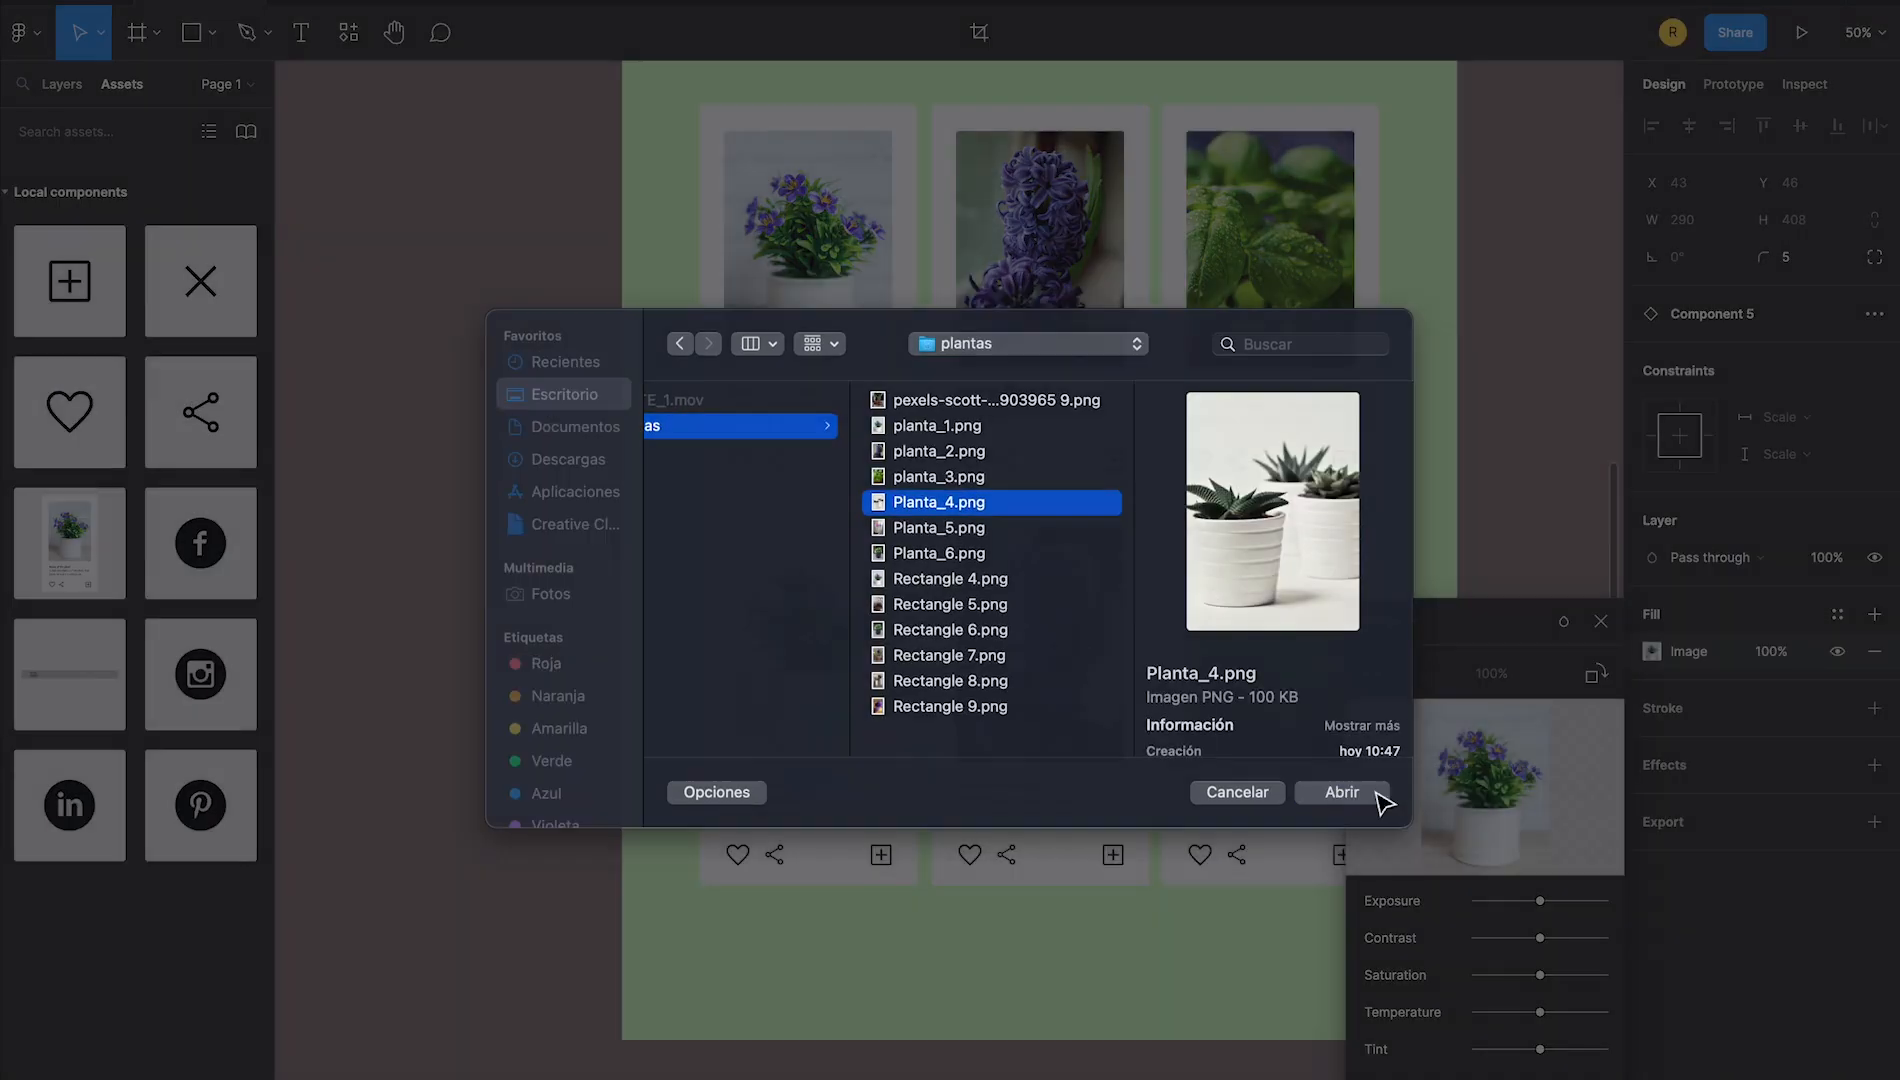
left_click(1370, 794)
Replace the image fill of the middle card in the lower row with Planta_5.png
double_click(1040, 736)
left_click(1654, 651)
left_click(1478, 784)
left_click(562, 400)
left_click(735, 428)
left_click(1050, 530)
left_click(1370, 794)
Replace the image fill of the last card in the lower row with Planta_6.png
double_click(1233, 628)
left_click(1652, 651)
left_click(1478, 784)
left_click(562, 395)
left_click(735, 428)
left_click(940, 554)
left_click(1341, 790)
left_click(1601, 622)
Rename the lower row's card titles "Name of the plant 4", "Name of the plant 5" and "Name of the plant 6"
double_click(808, 792)
double_click(811, 793)
left_click(822, 787)
type("4")
double_click(1047, 785)
type("5")
double_click(1282, 785)
left_click(1520, 655)
Move the three cards of the lower row down by 10 px to widen the gap between the rows
left_click(884, 612)
left_click(1040, 617, "shift")
left_click(1262, 625, "shift")
key("shift+Down")
key("shift+Down")
key("shift+Up")
left_click(1527, 634)
Select all six product cards on the landing page and add a drop shadow effect
left_click_drag(1416, 490, 1260, 666)
left_click(745, 655)
left_click(812, 658, "shift")
left_click(1018, 648, "shift")
left_click(1018, 736, "shift")
left_click(1875, 1065)
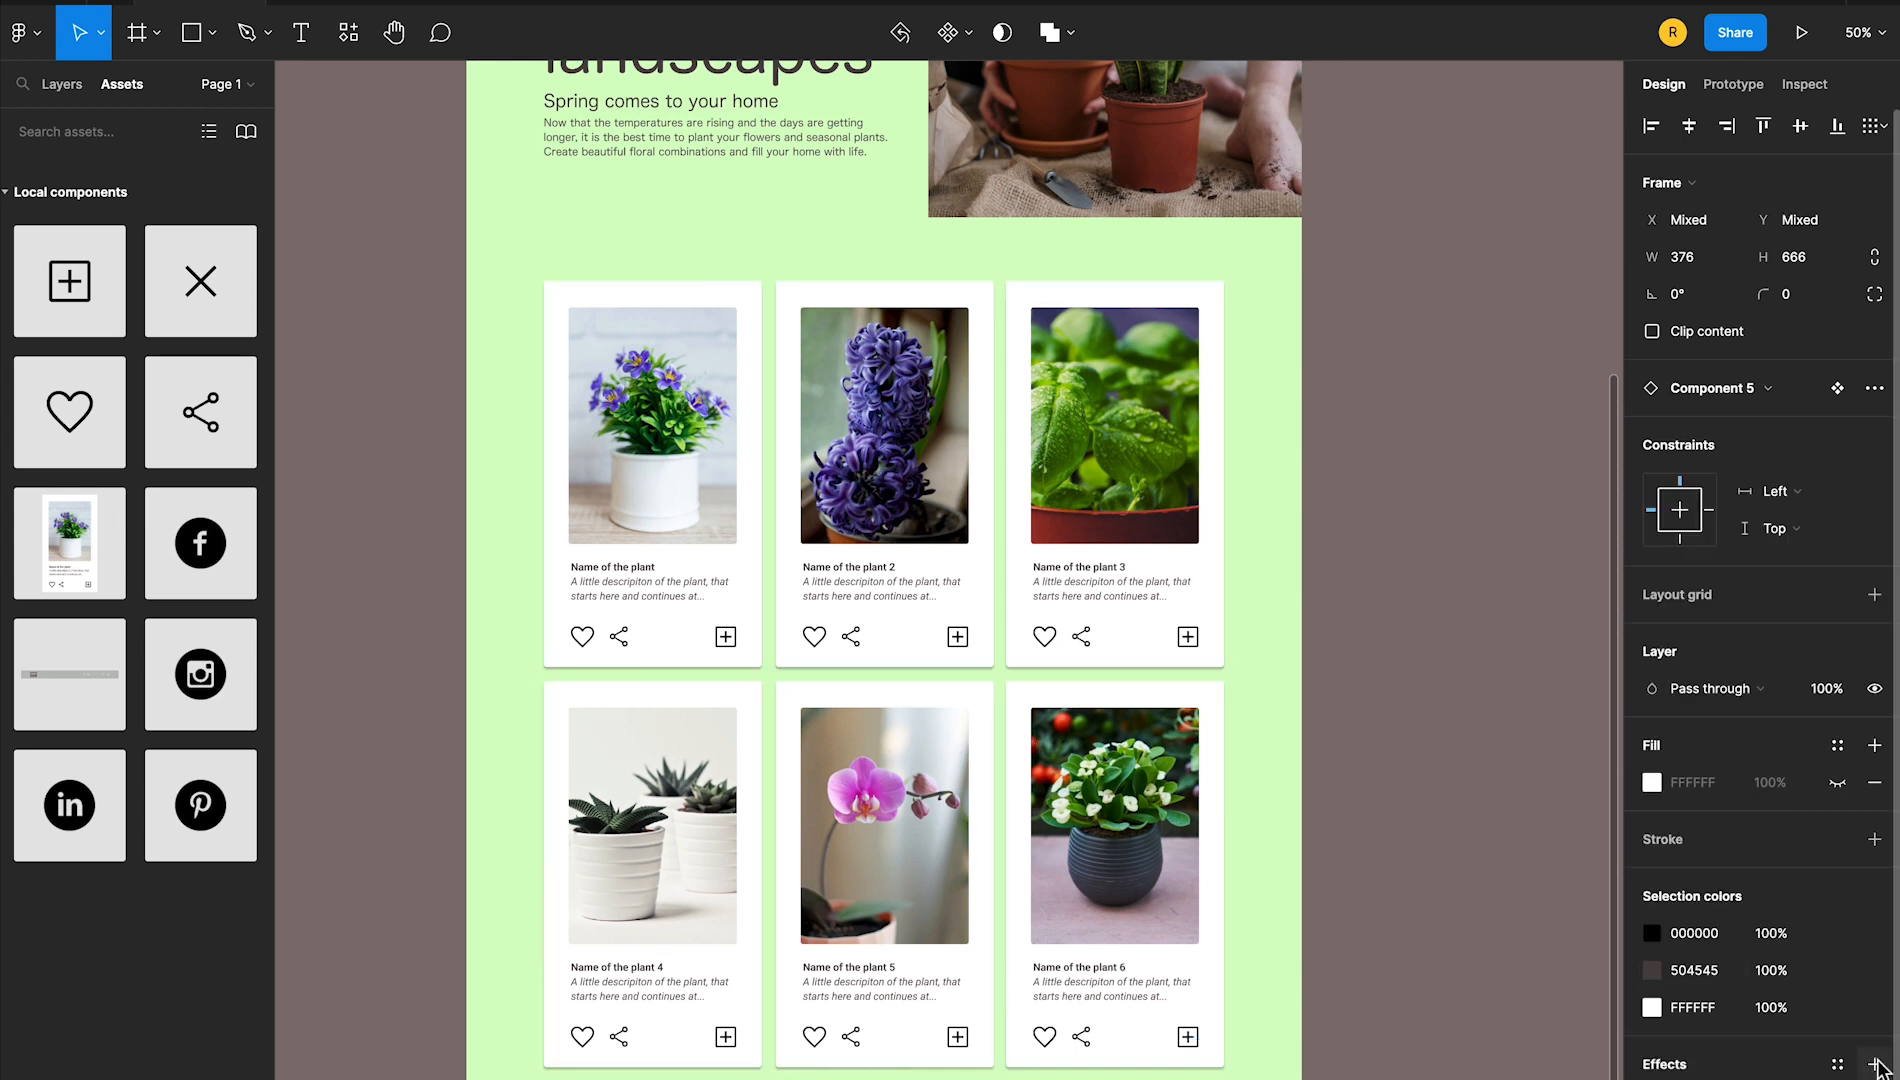
Set the cards' drop shadow to X 5, Y 10 and blur 20
left_click(1652, 1079)
left_click(1544, 998)
type("10")
key("Tab")
type("5")
key("Tab")
type("10")
key("Return")
key("Tab")
key("Tab")
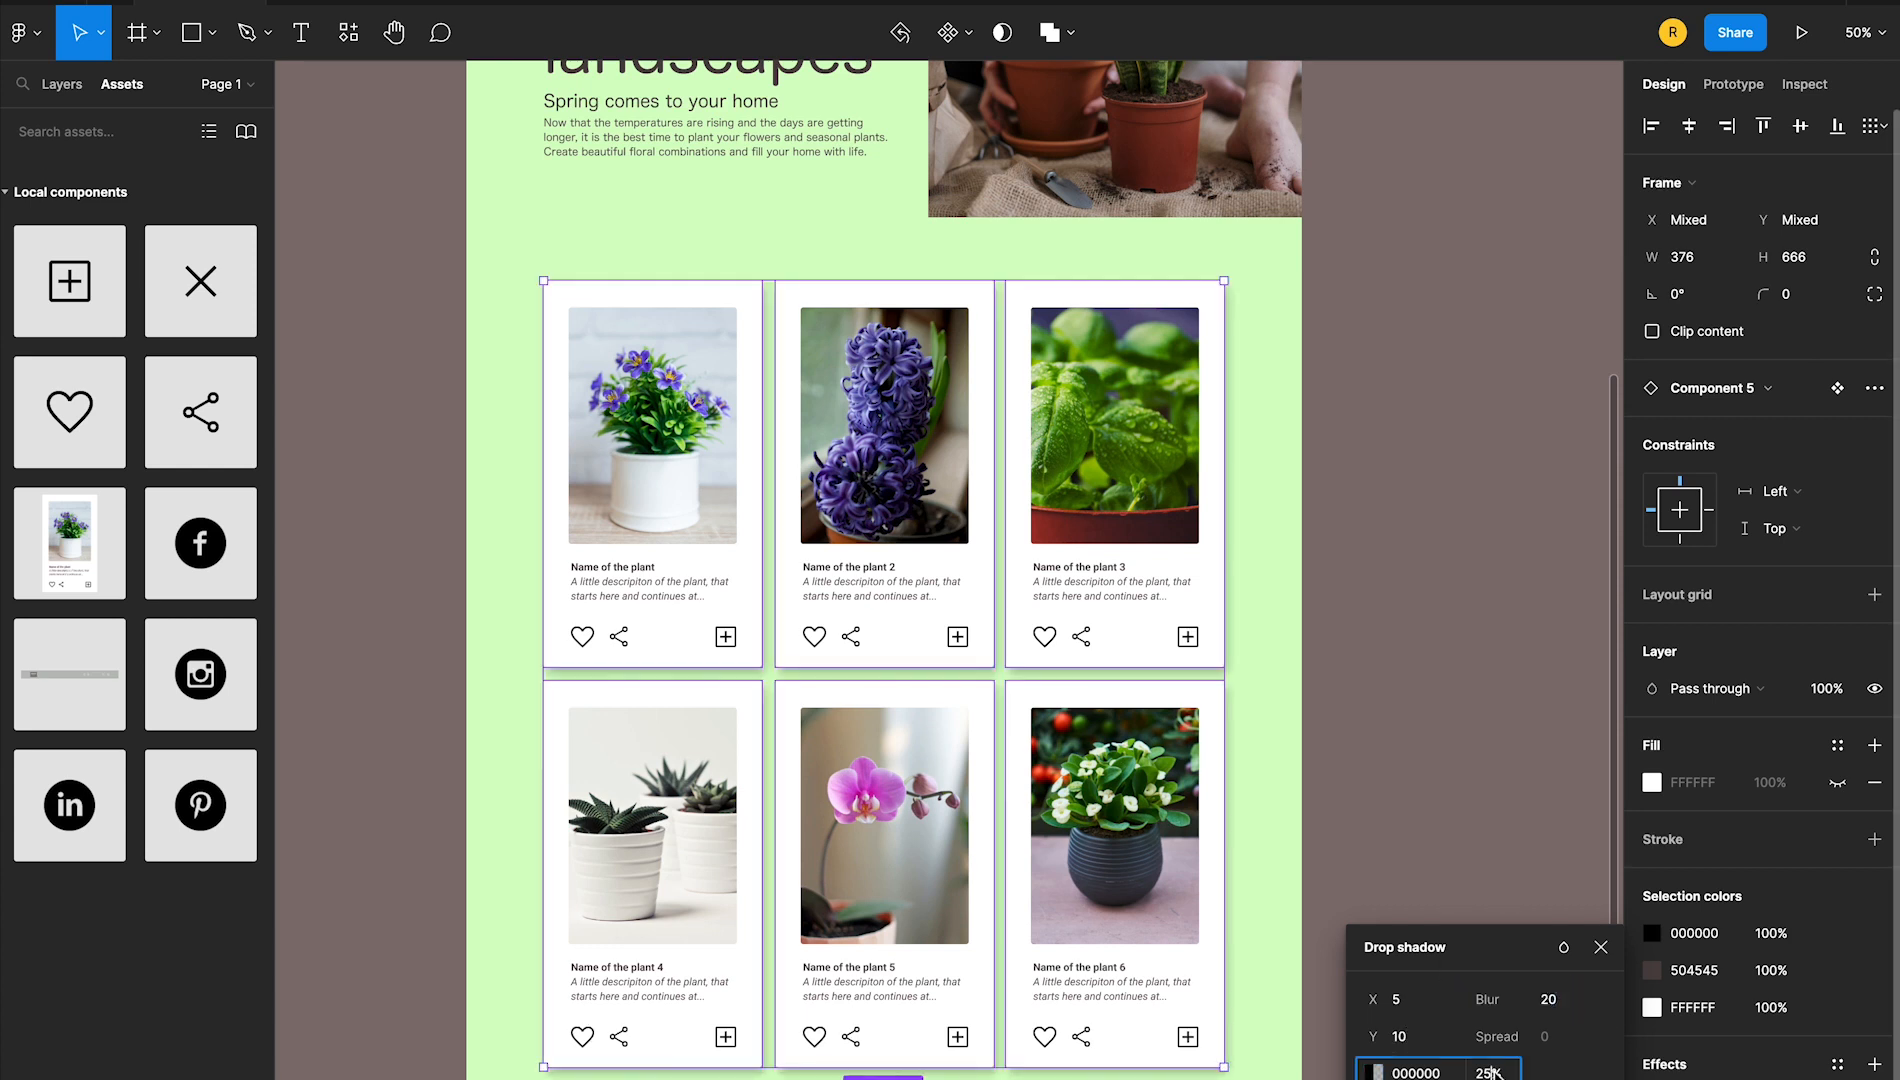
Change the cards' drop shadow color to A3C693 at 100% opacity
left_click(1374, 1073)
left_click(1234, 1064)
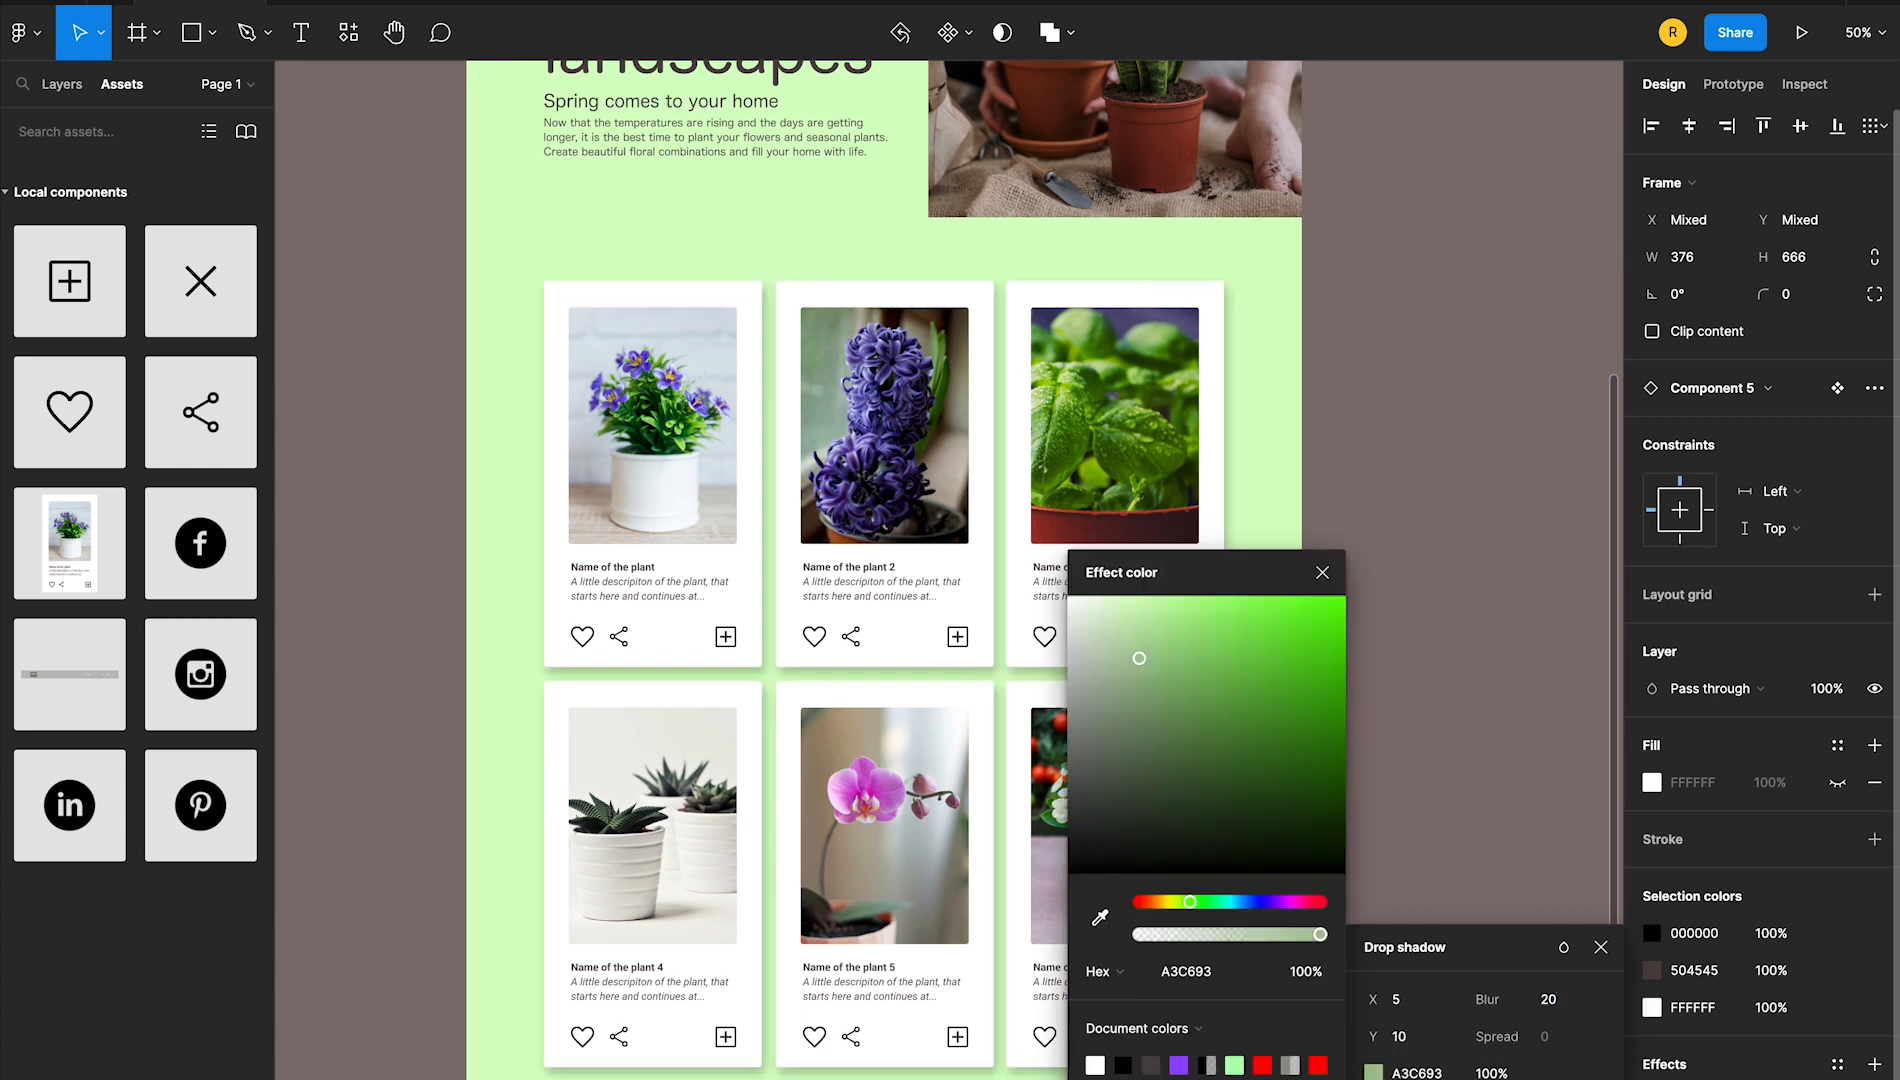
left_click(1326, 575)
left_click(1498, 921)
Run the prototype from the landing page frame and check the fixed header over the product cards
scroll(974, 484, "up", 5)
left_click(538, 328)
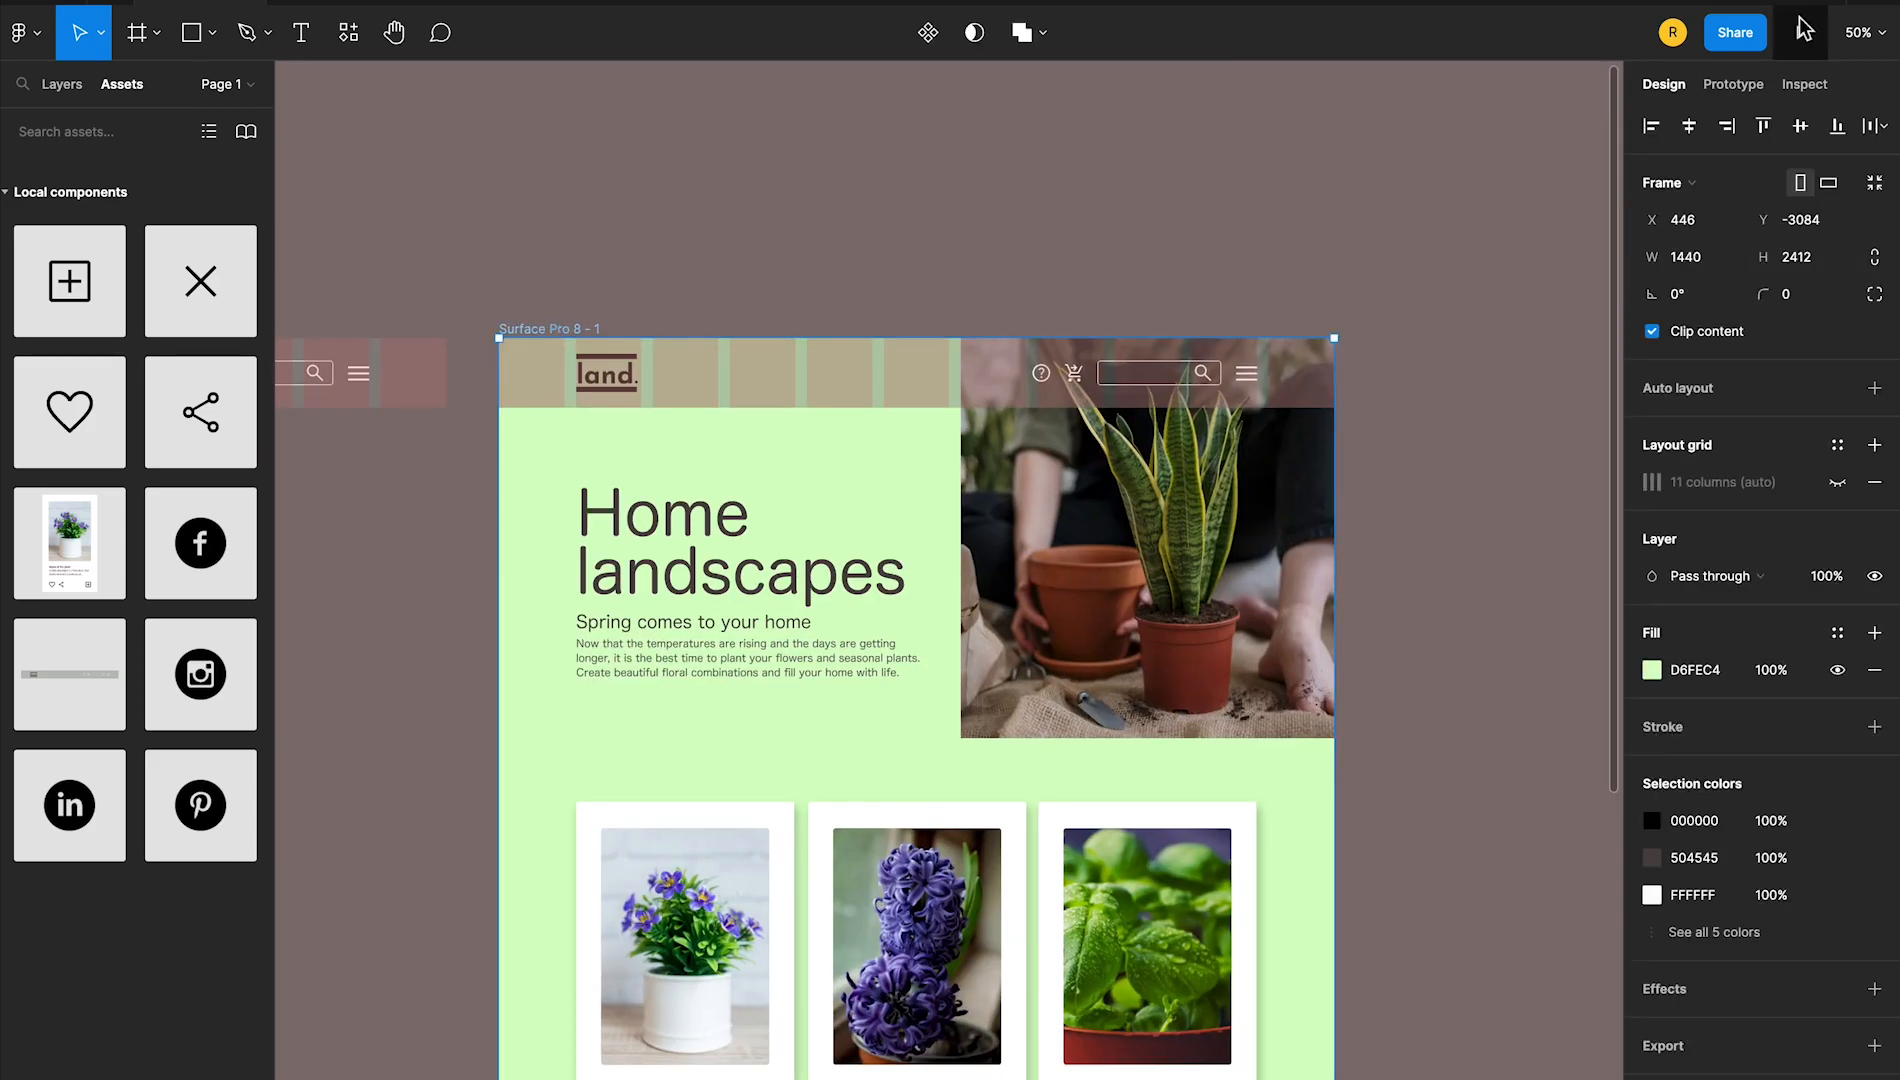
left_click(1801, 30)
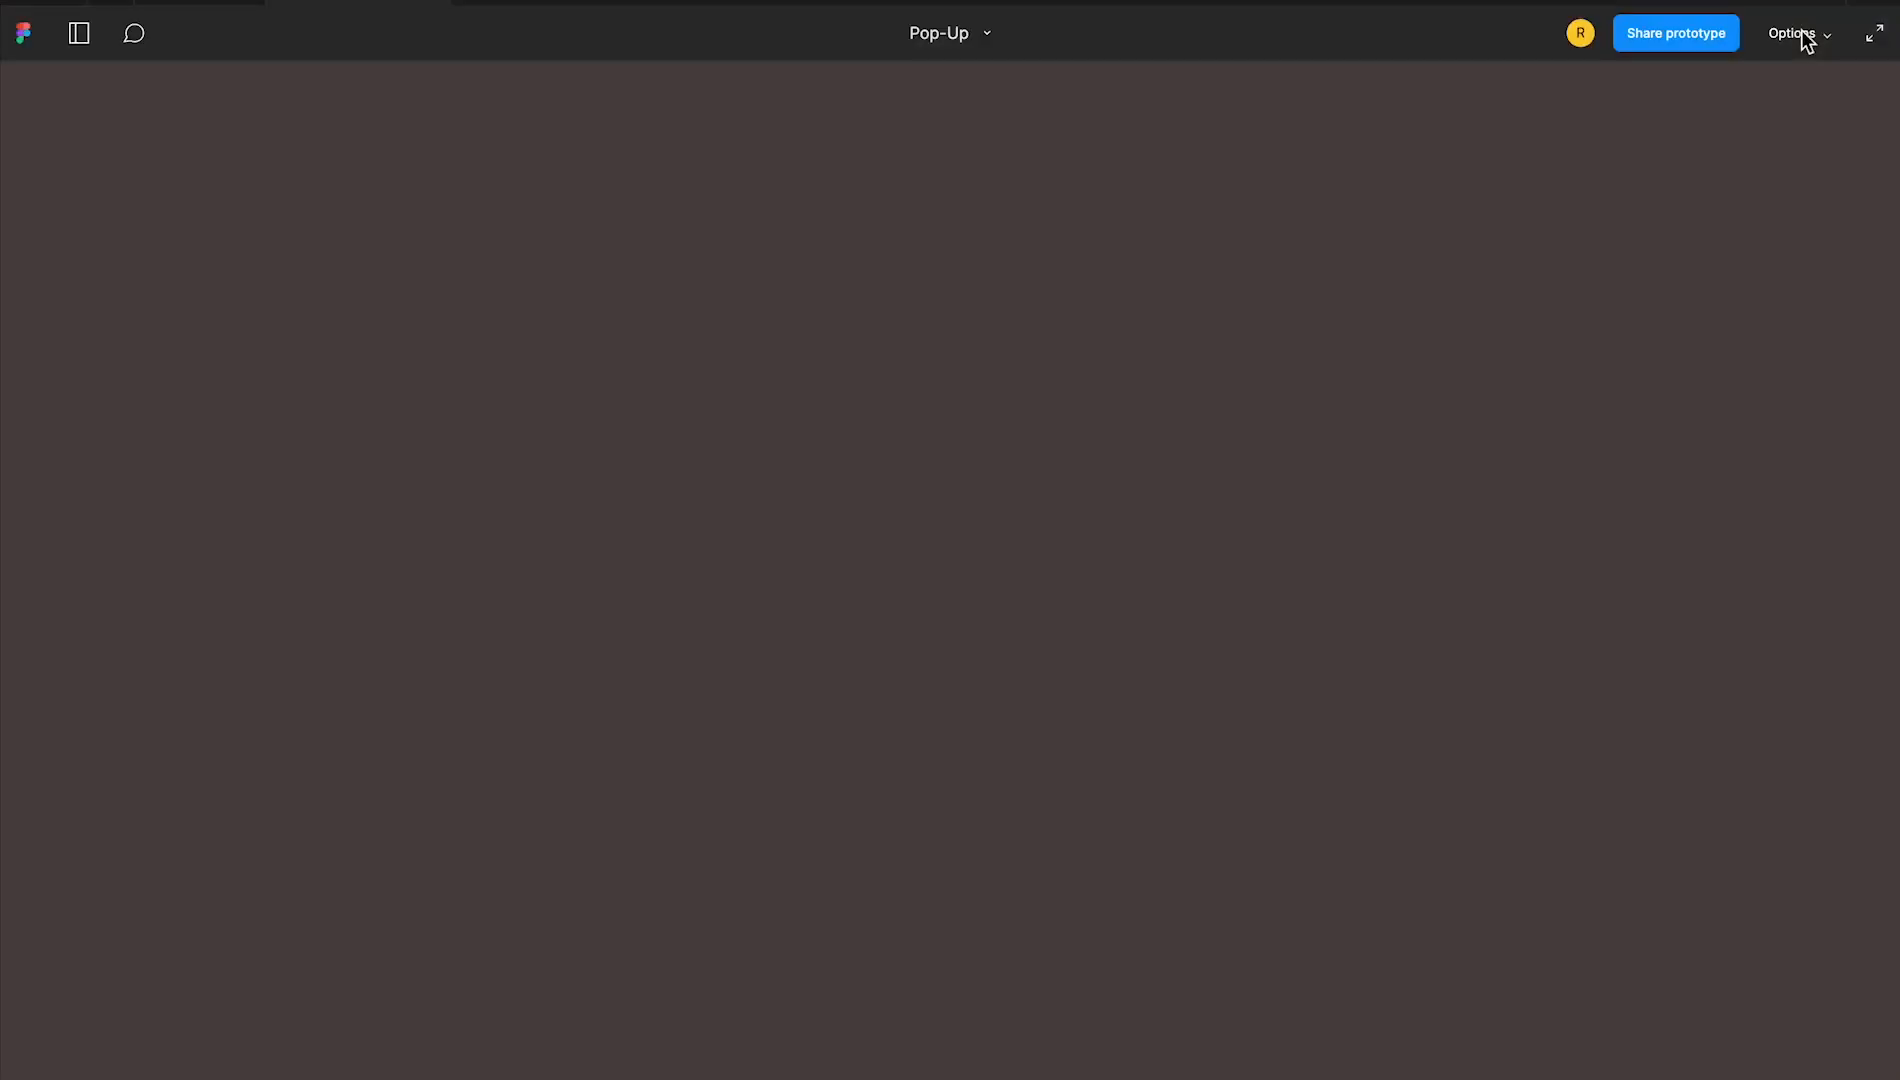
scroll(1159, 580, "down", 6)
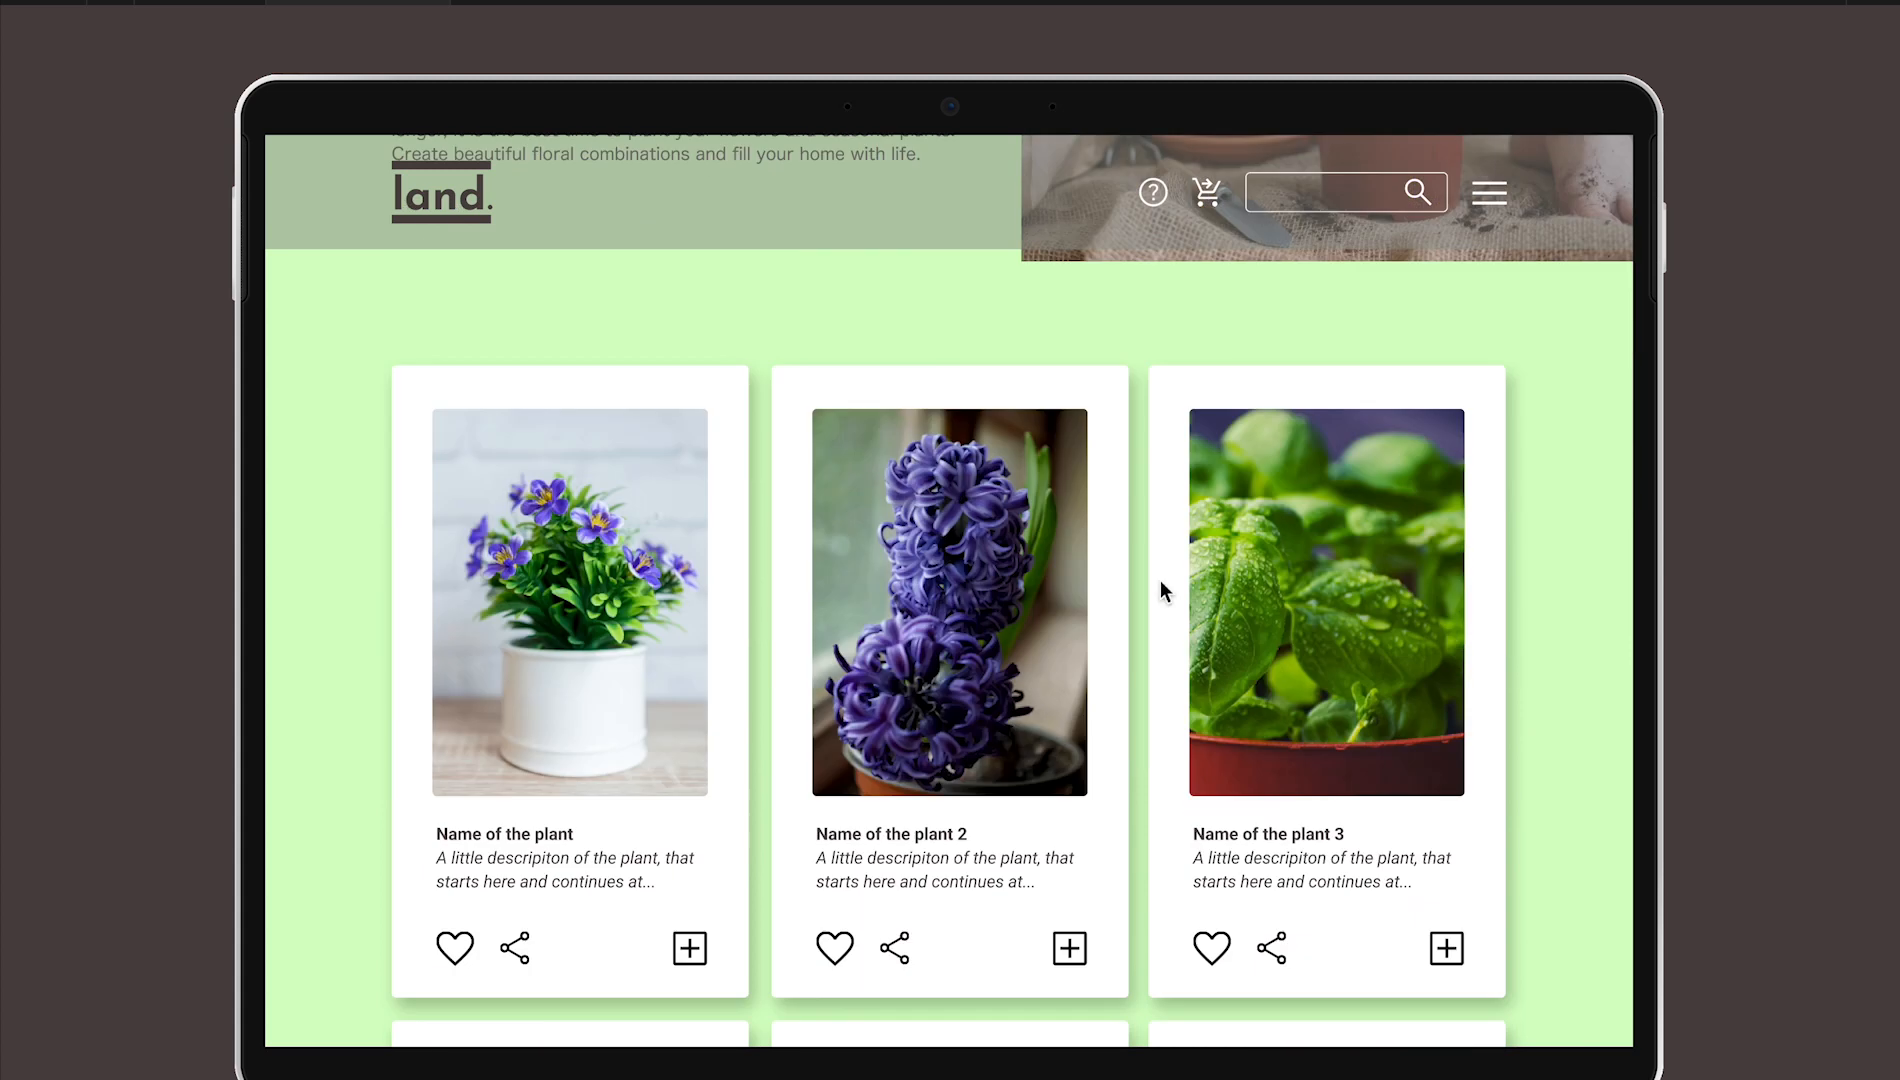
Test the first card's like icon, then open and close its share pop-up in the prototype
left_click(458, 900)
left_click(520, 902)
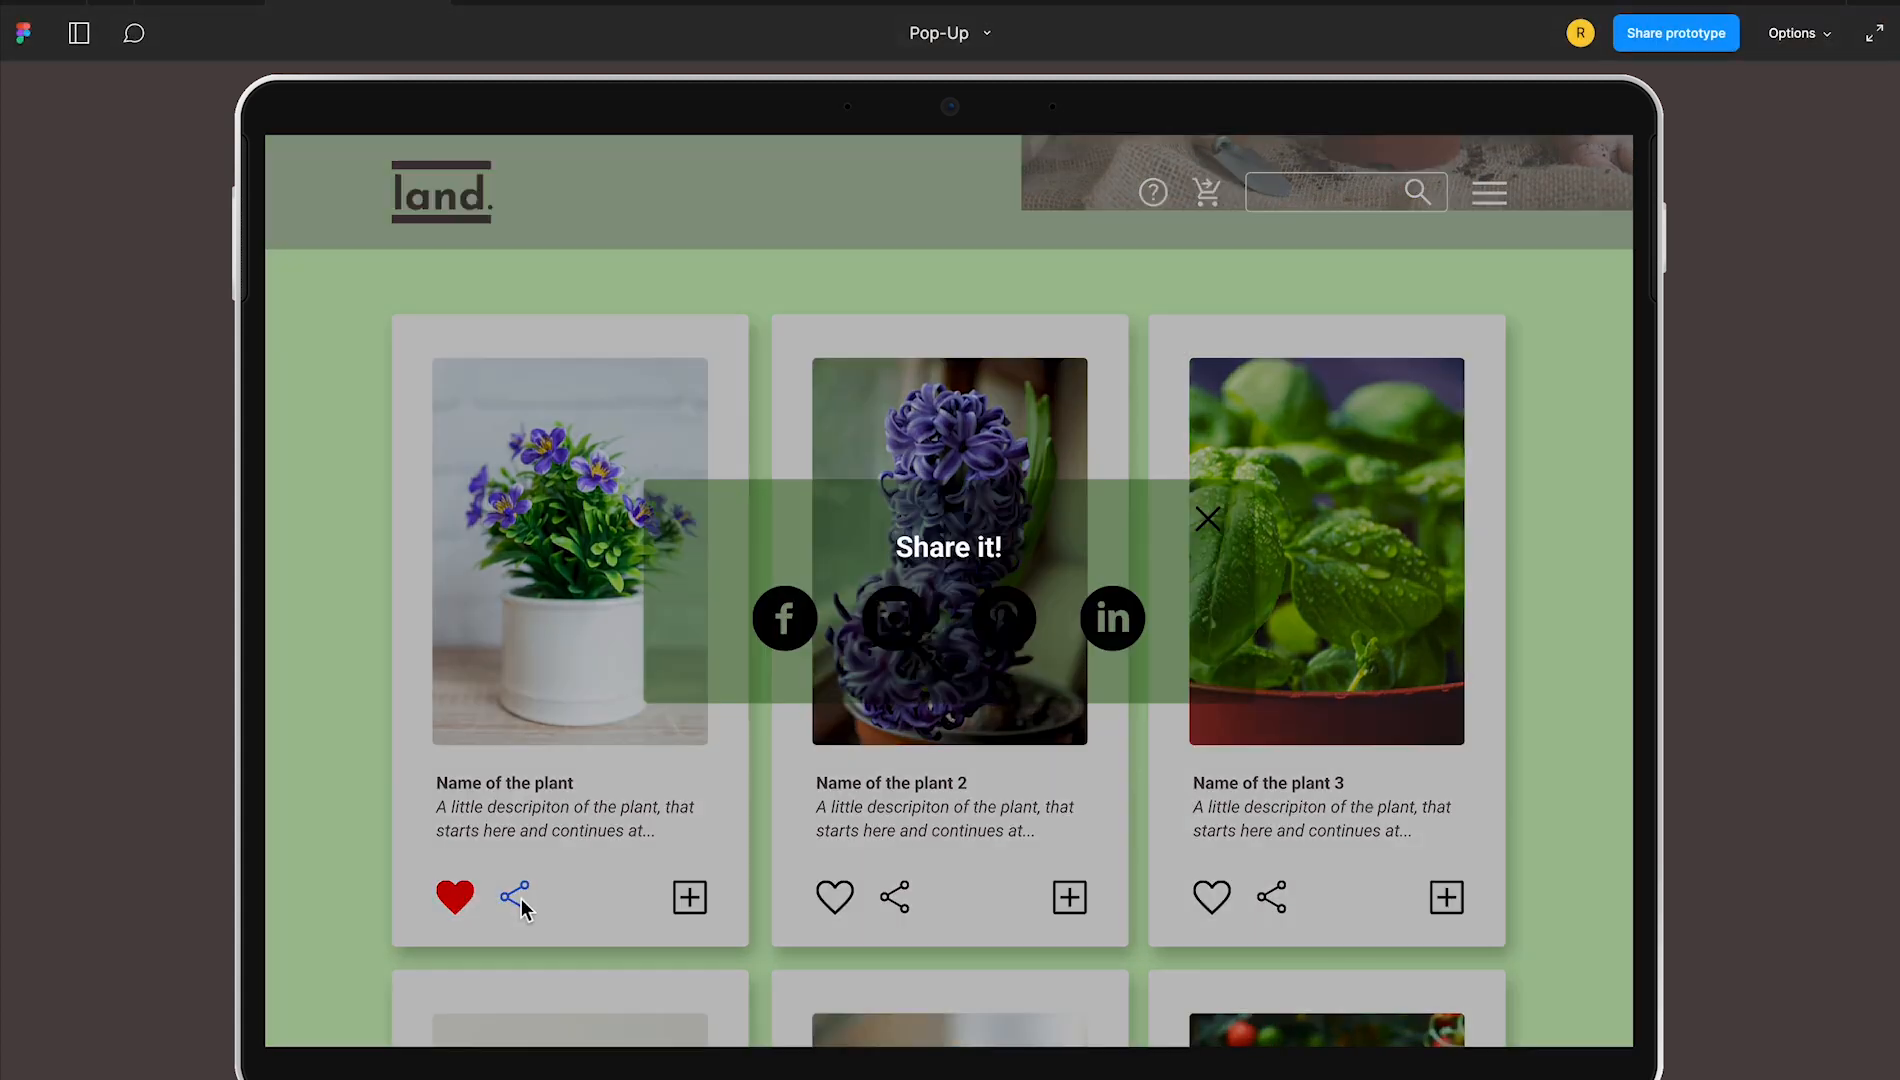
left_click(1210, 521)
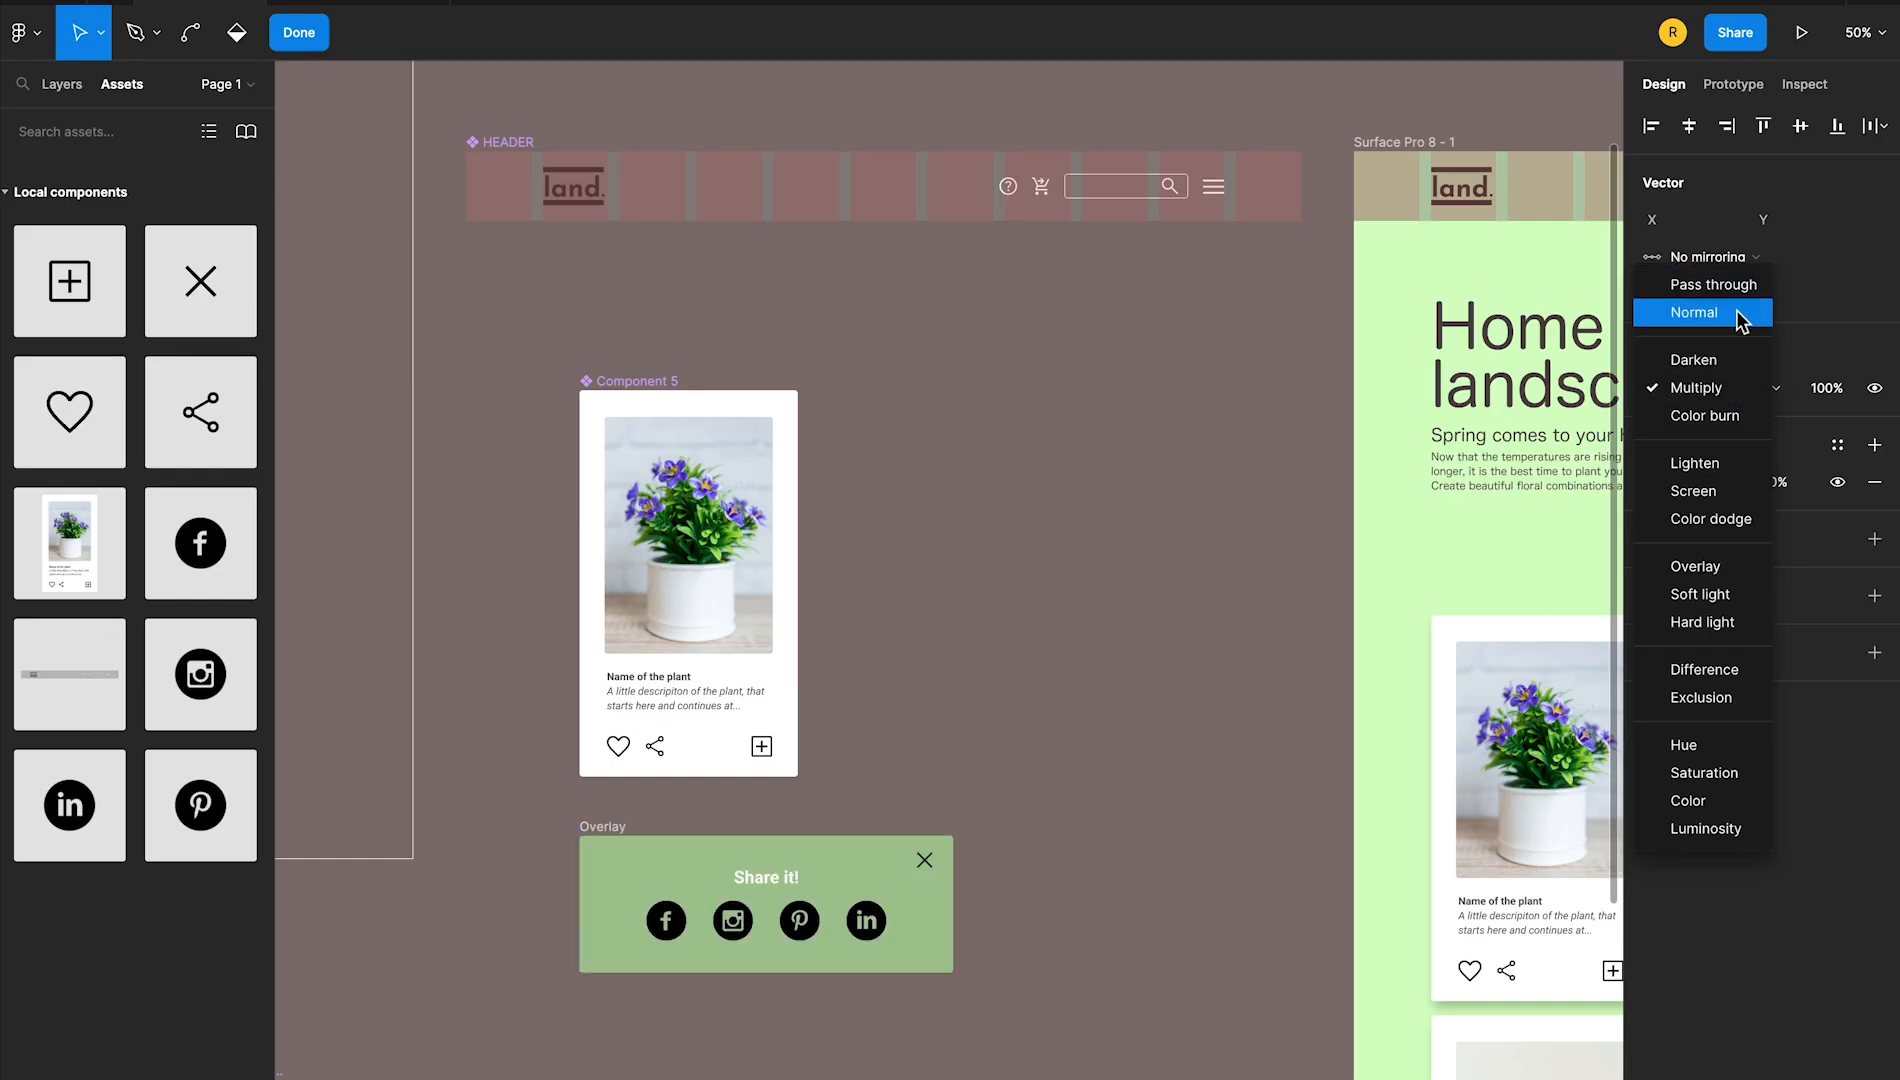
Set the Overlay background rectangle's blend mode to Normal and its fill opacity to 80%
left_click(1740, 320)
key("Escape")
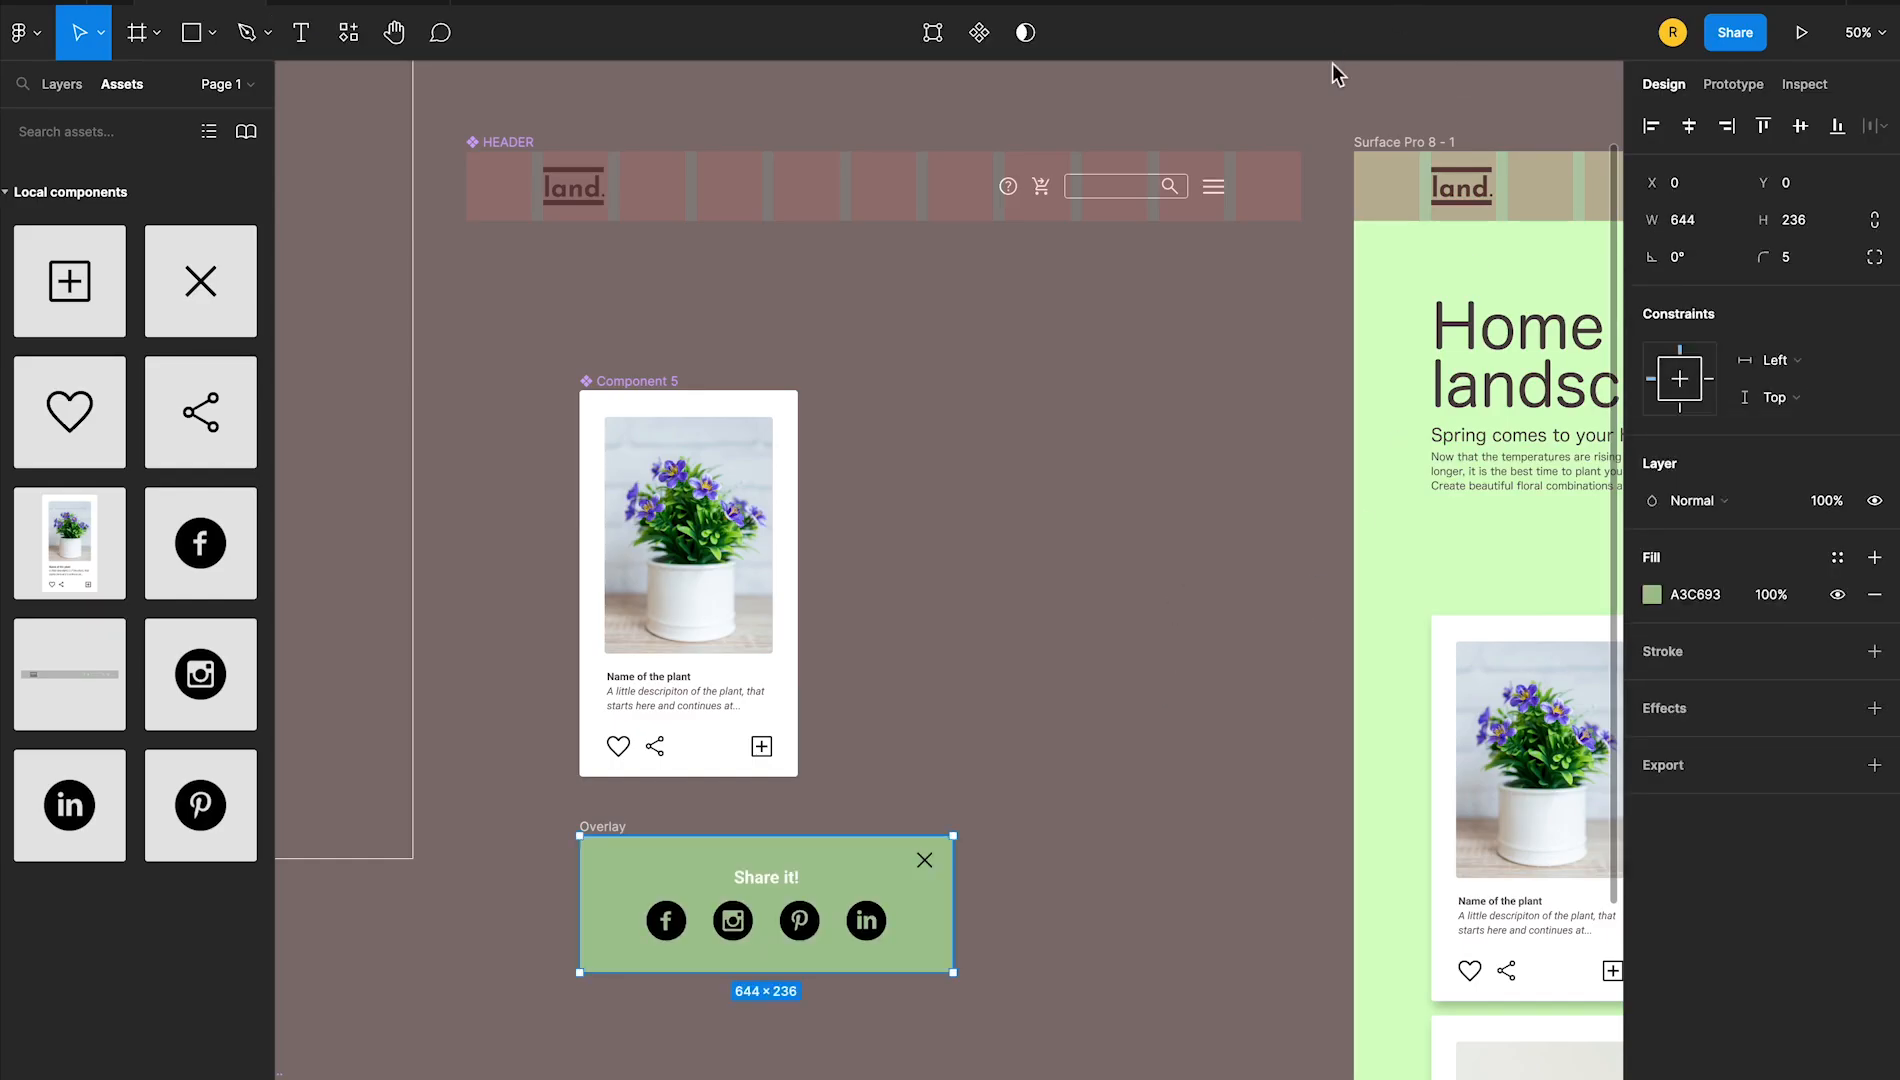
left_click(1398, 144)
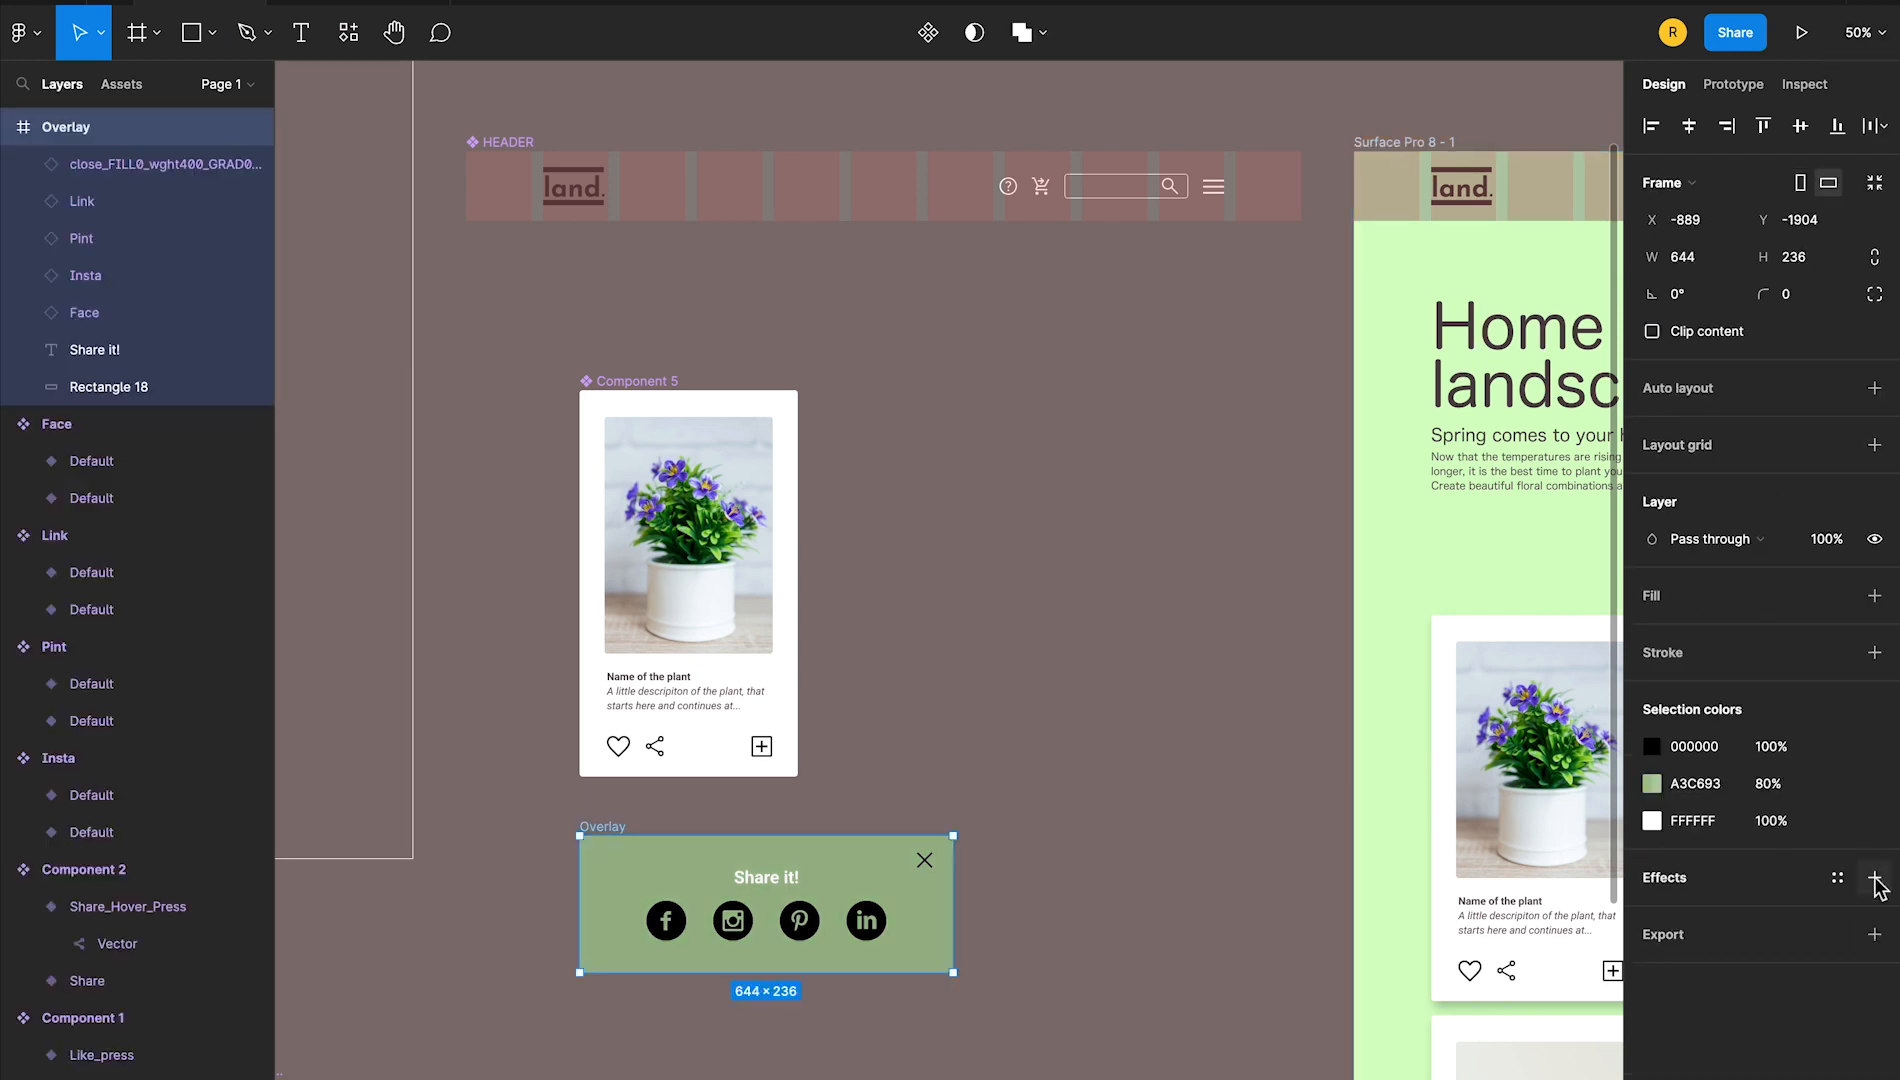
Add a drop shadow with Y 15 and blur 20 to the Overlay frame
left_click(1875, 878)
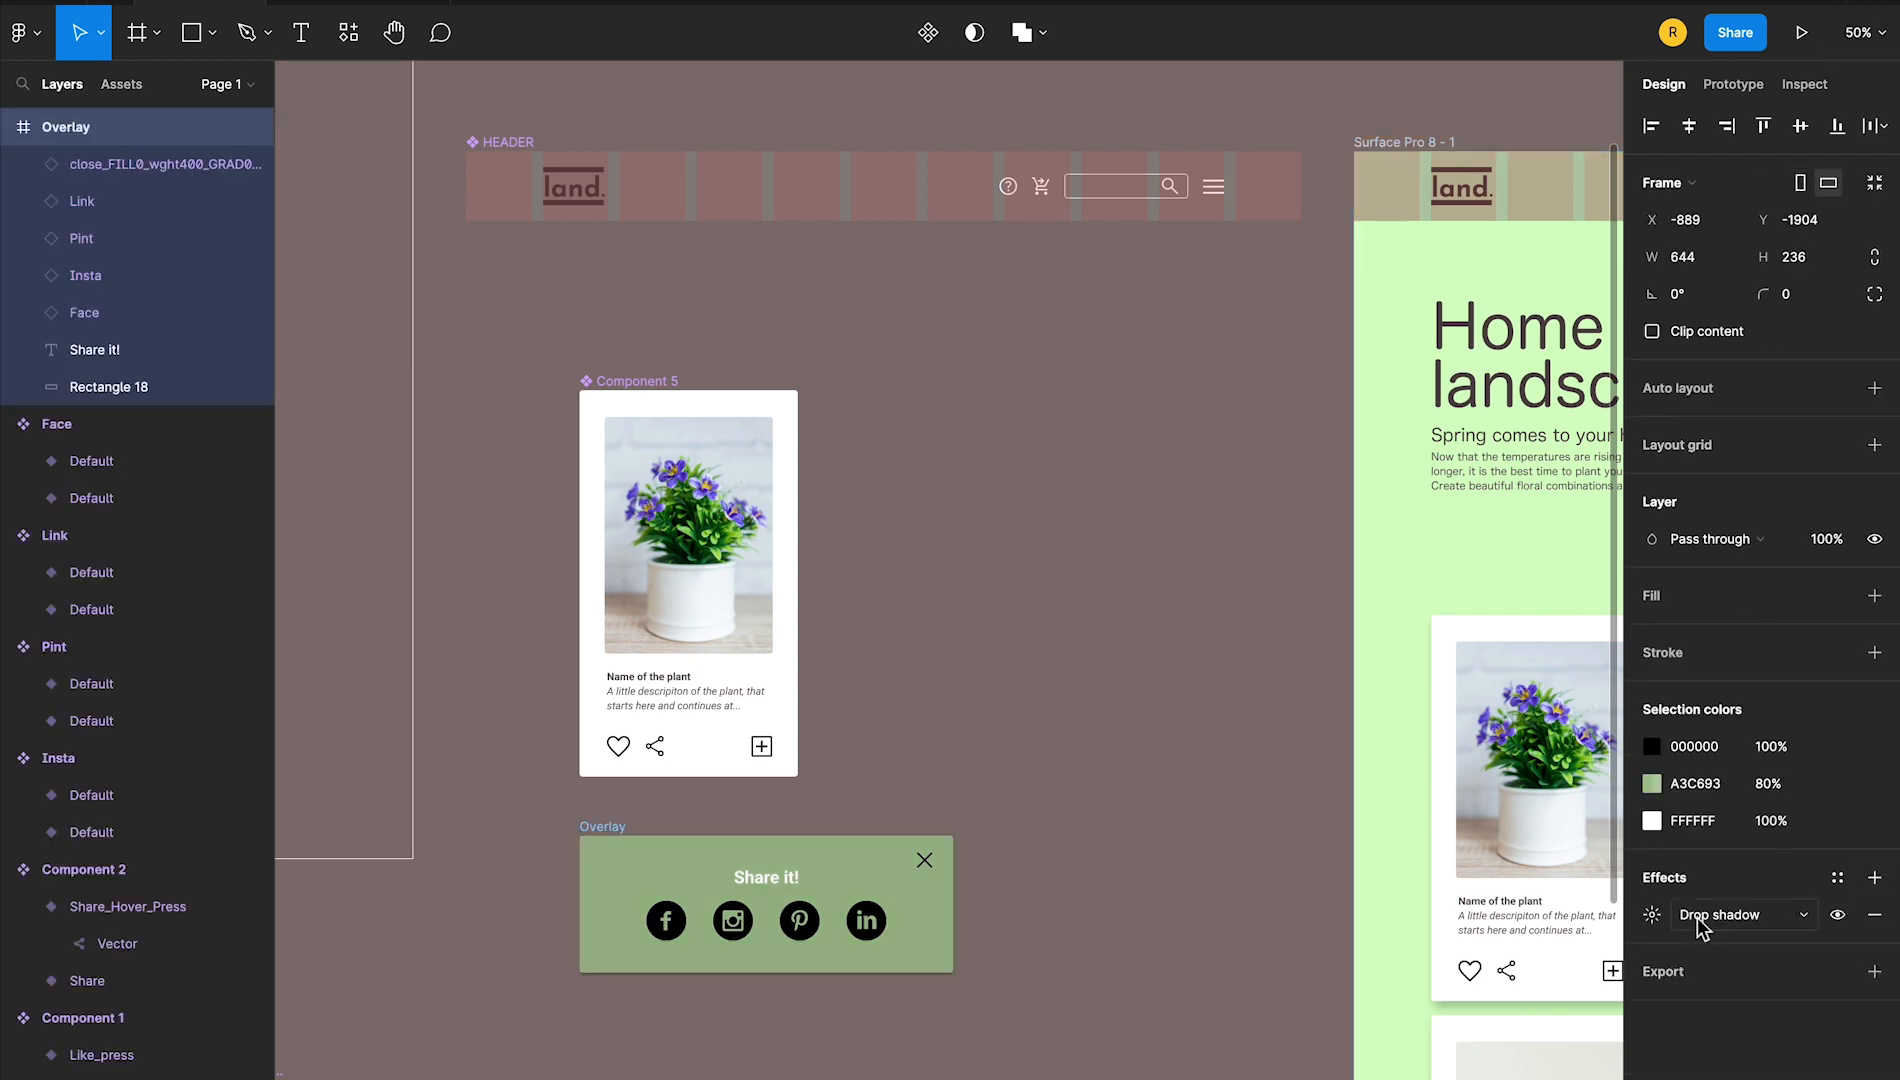
left_click(1652, 916)
left_click(1403, 1010)
type("15")
key("Tab")
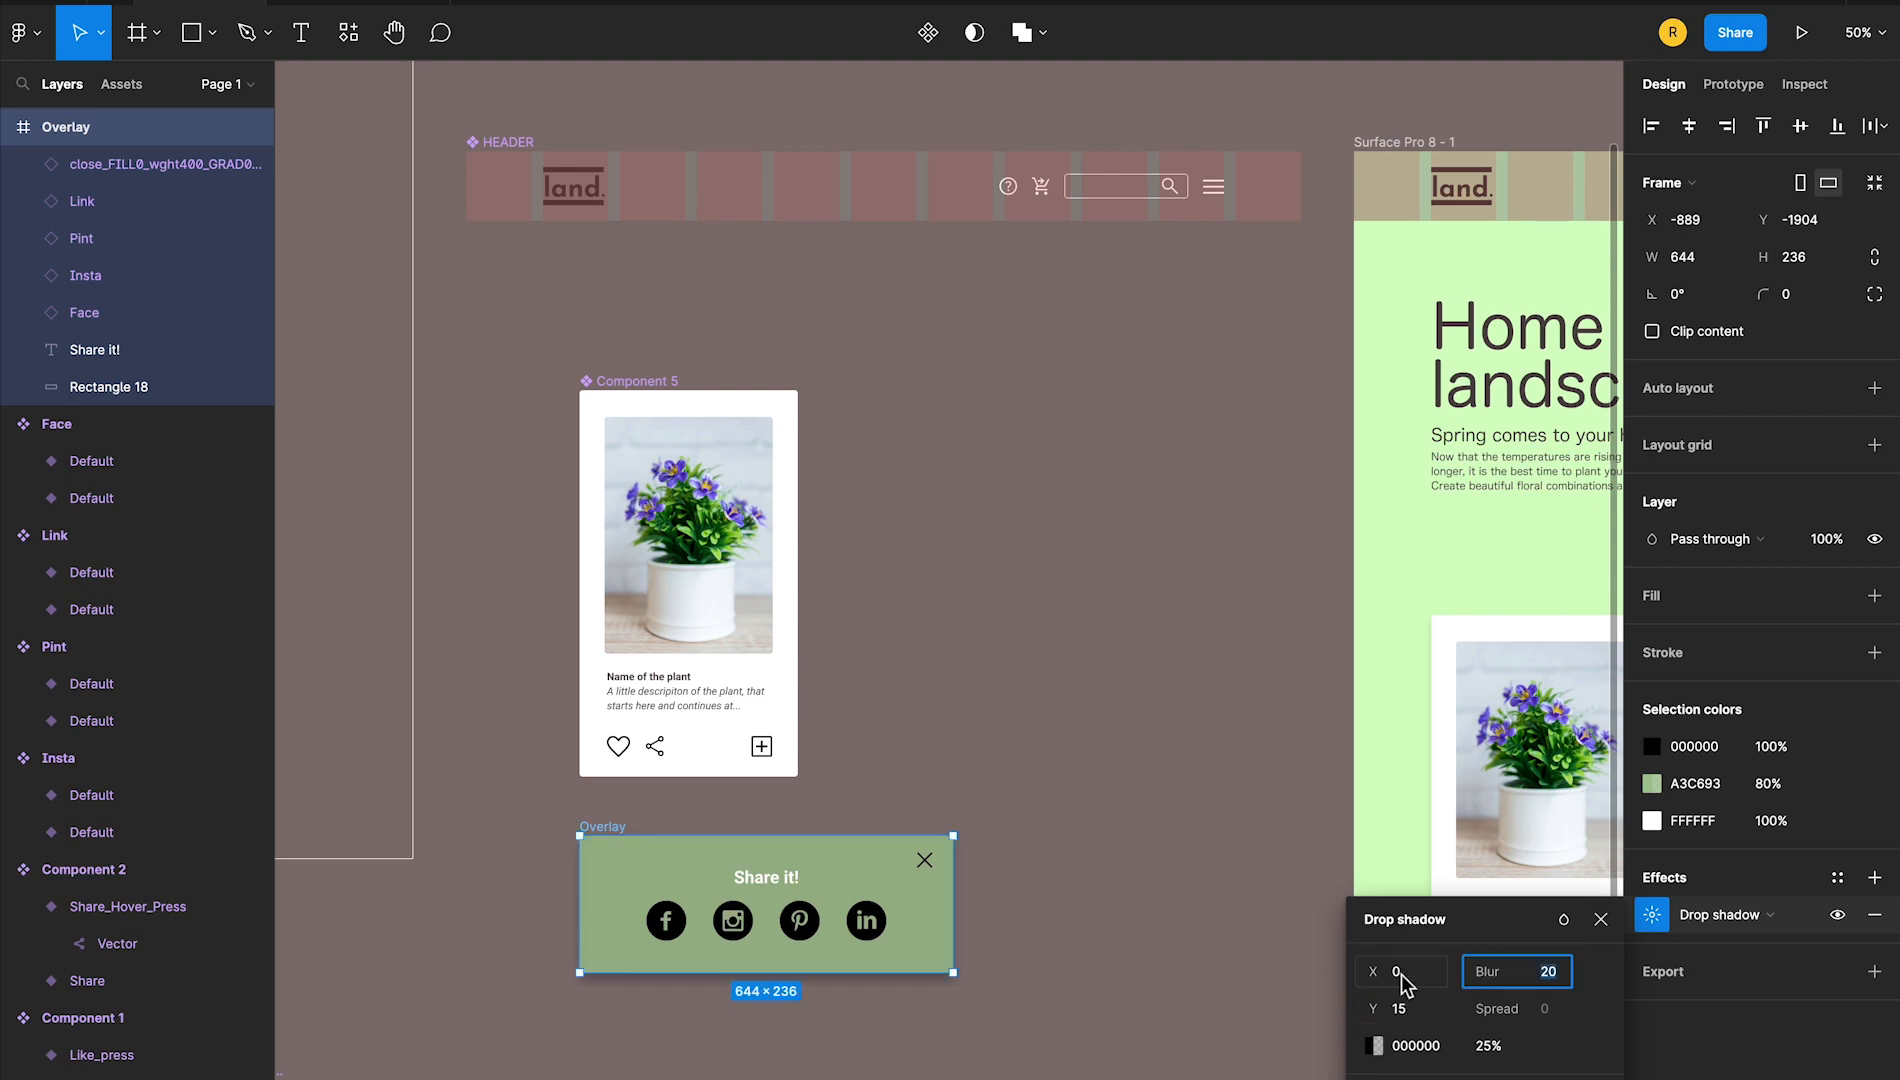
left_click(1064, 806)
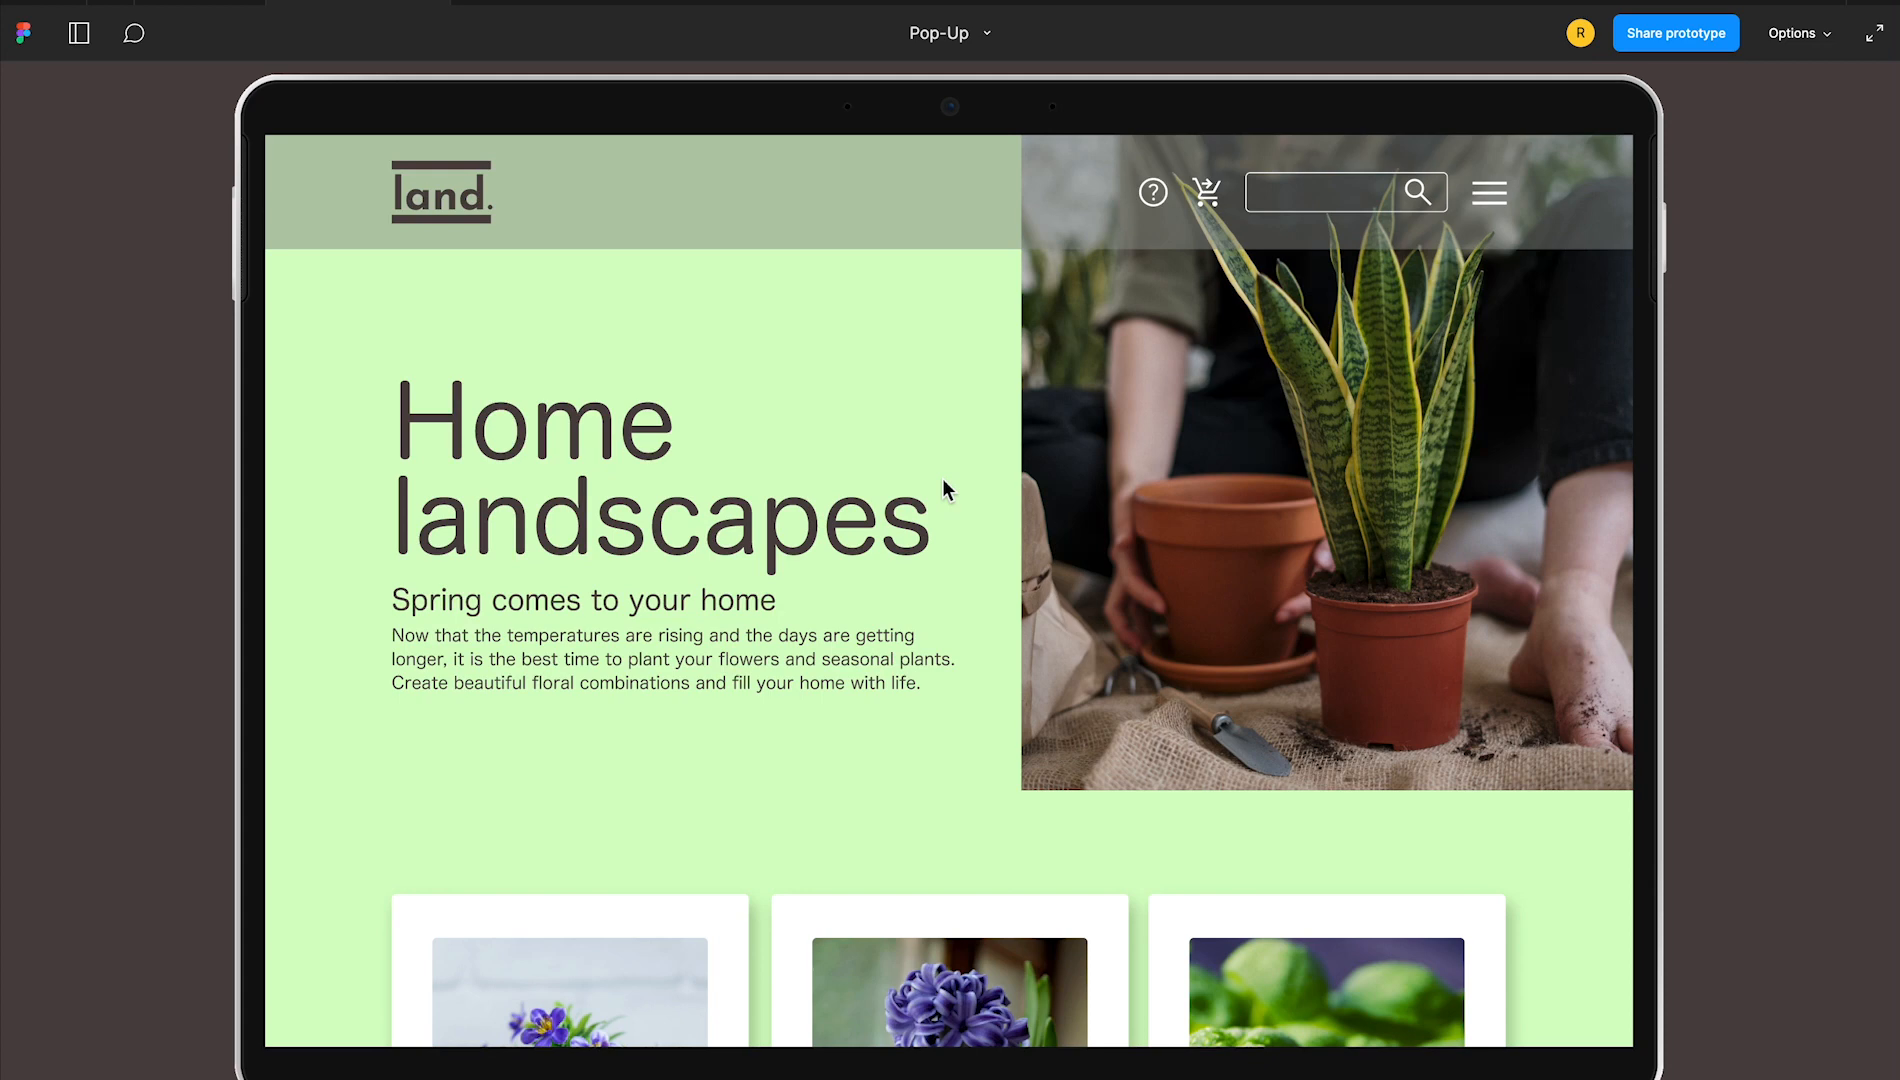
Recheck the prototype by browsing both rows of cards and opening the second card's share pop-up
scroll(943, 478, "down", 10)
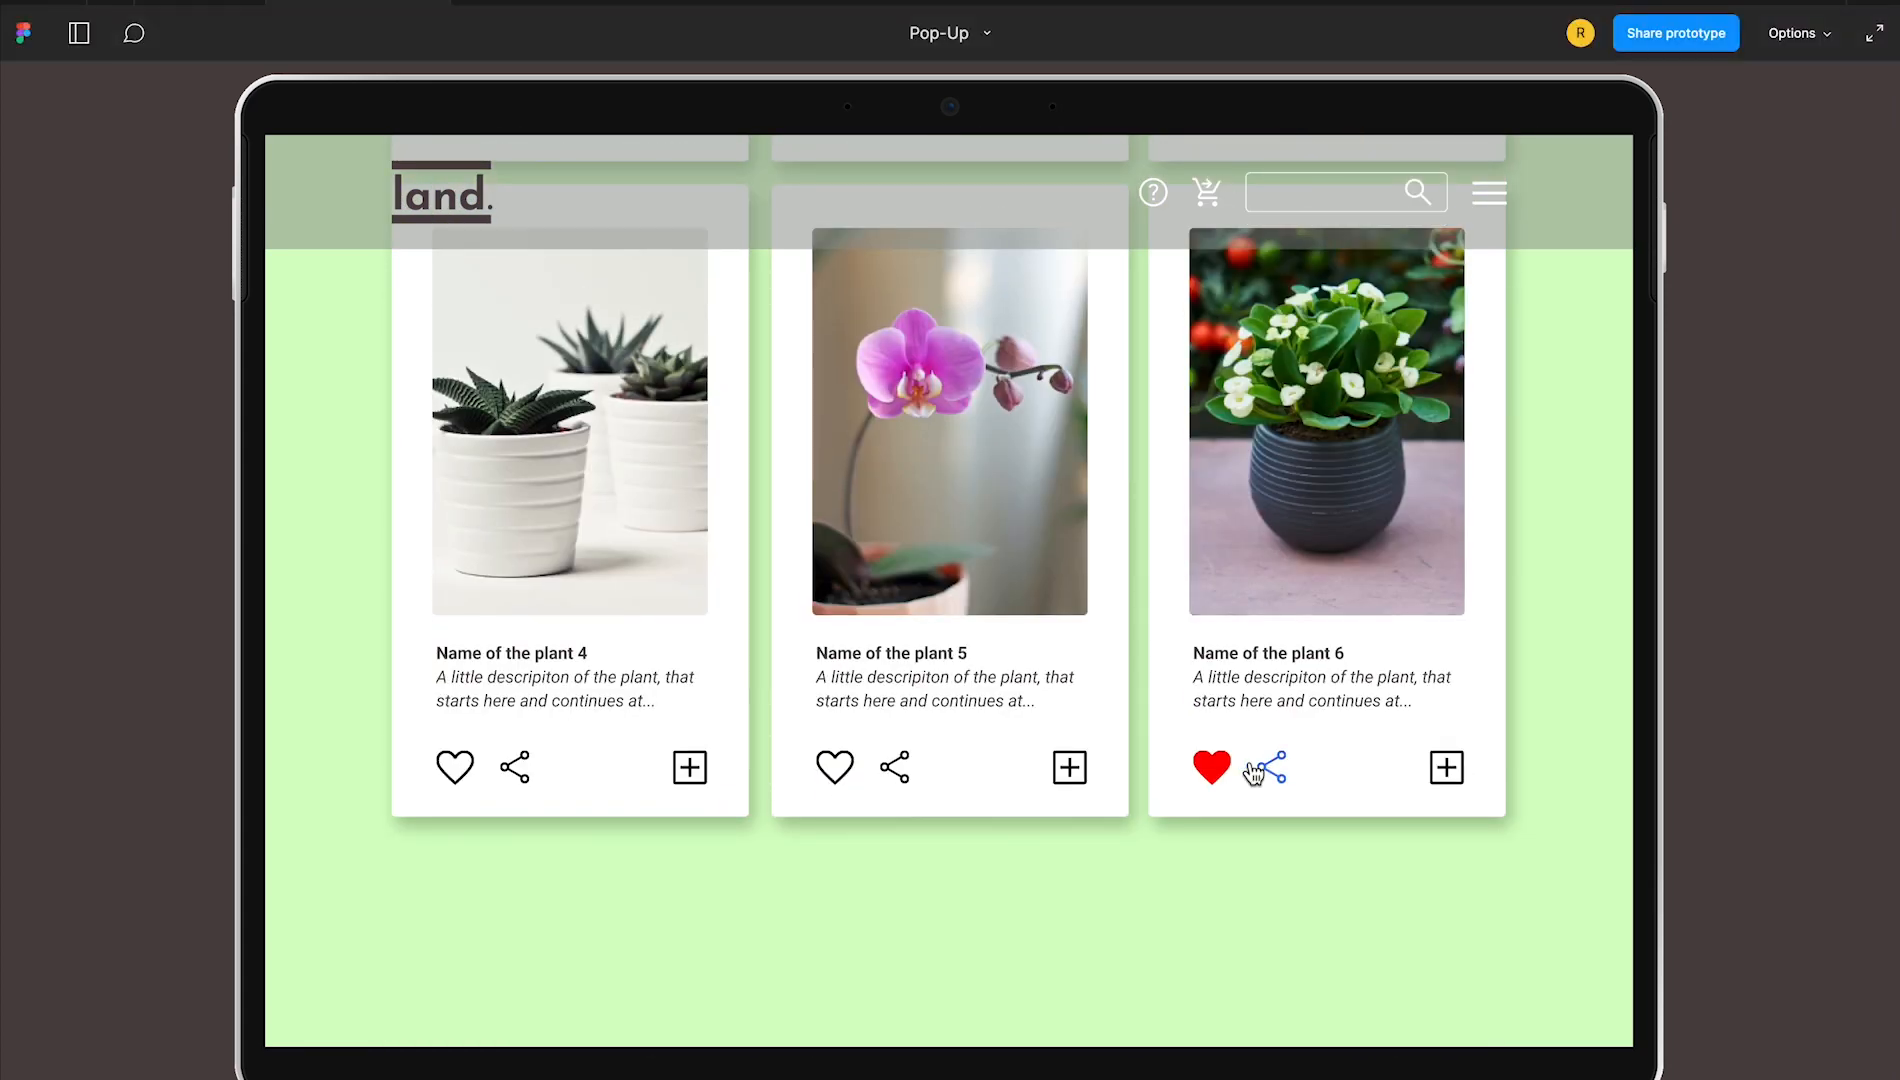
scroll(1245, 721, "up", 10)
scroll(1245, 721, "down", 10)
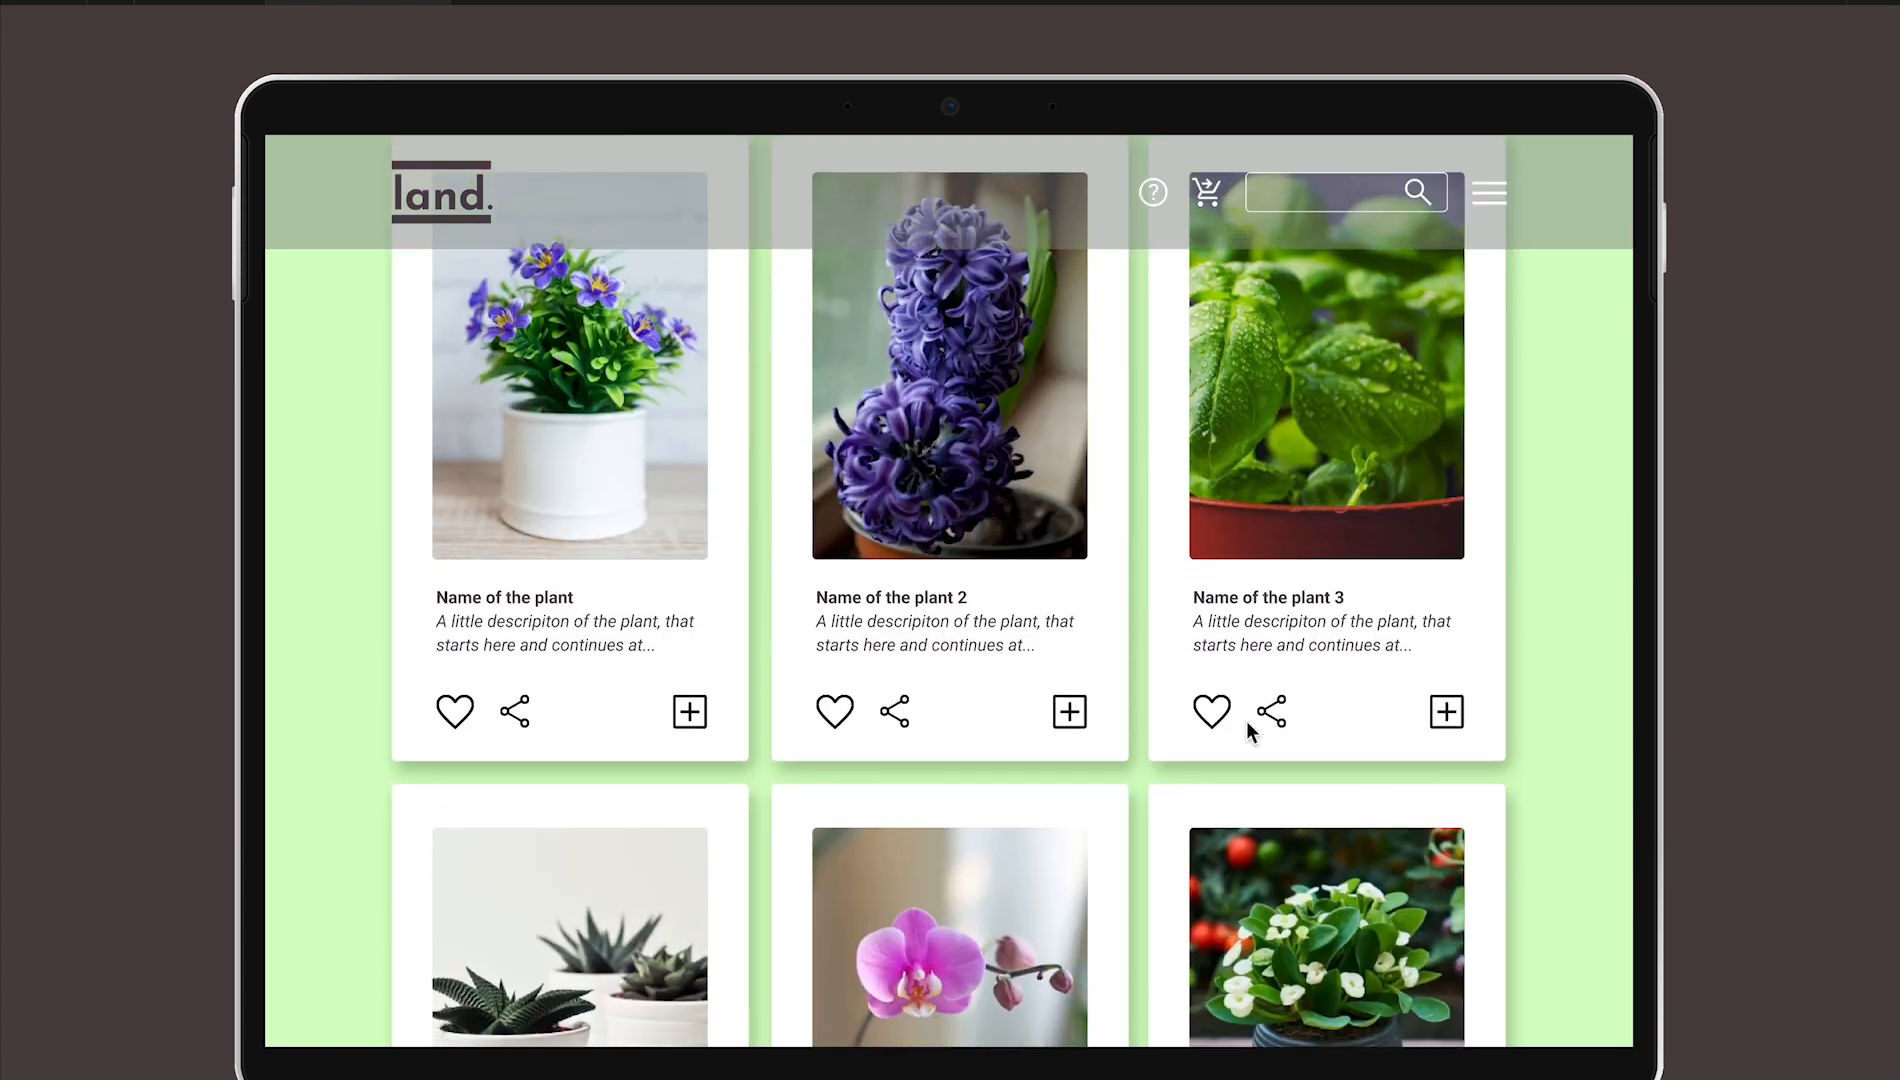
left_click(897, 718)
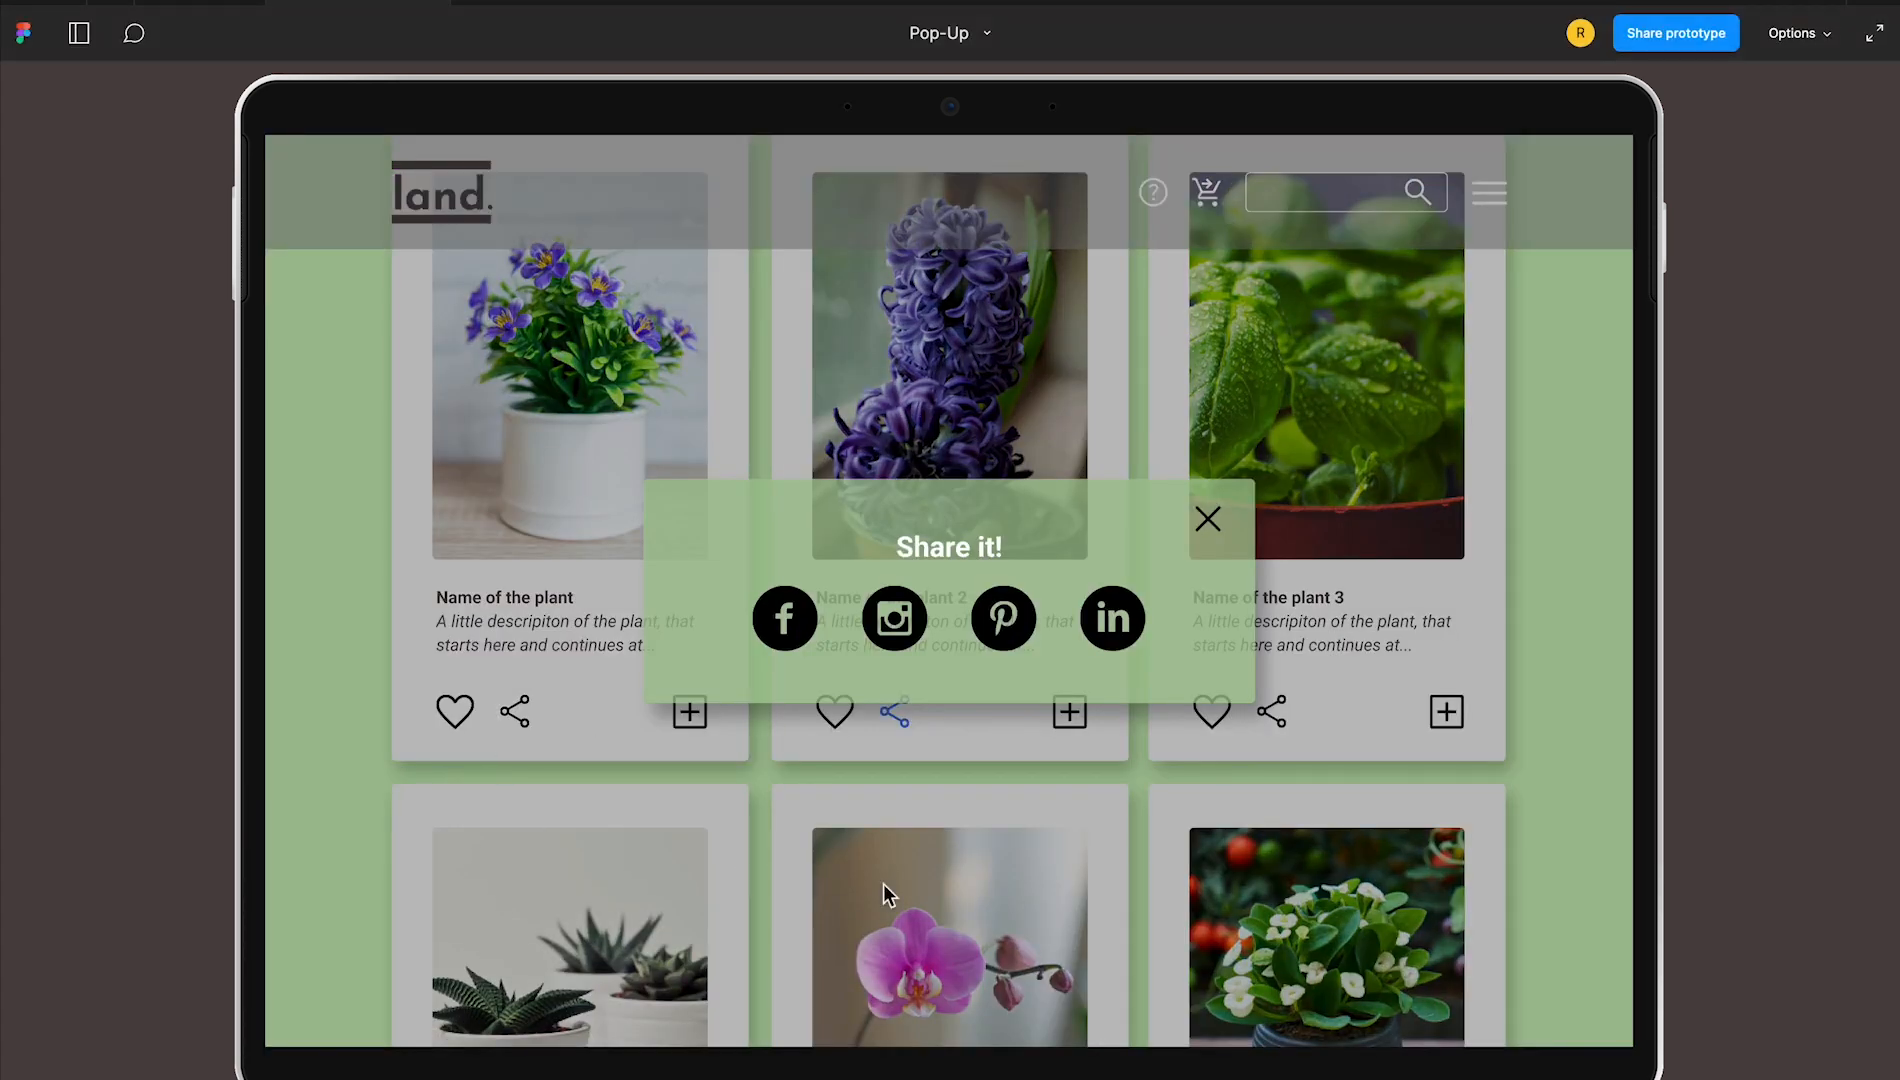